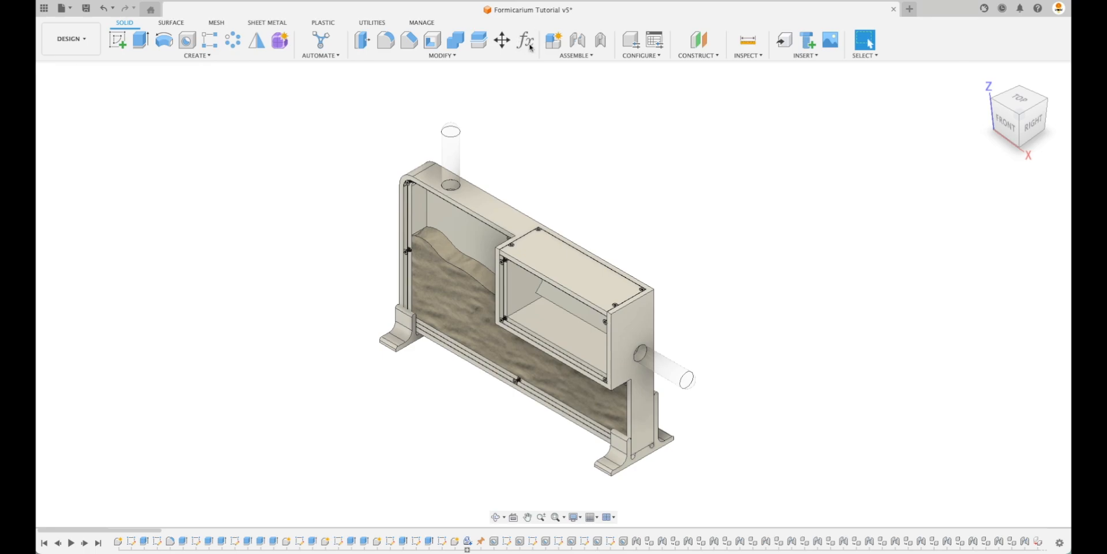
- Set the MainBoxWidth user parameter to 400 mm
click(526, 41)
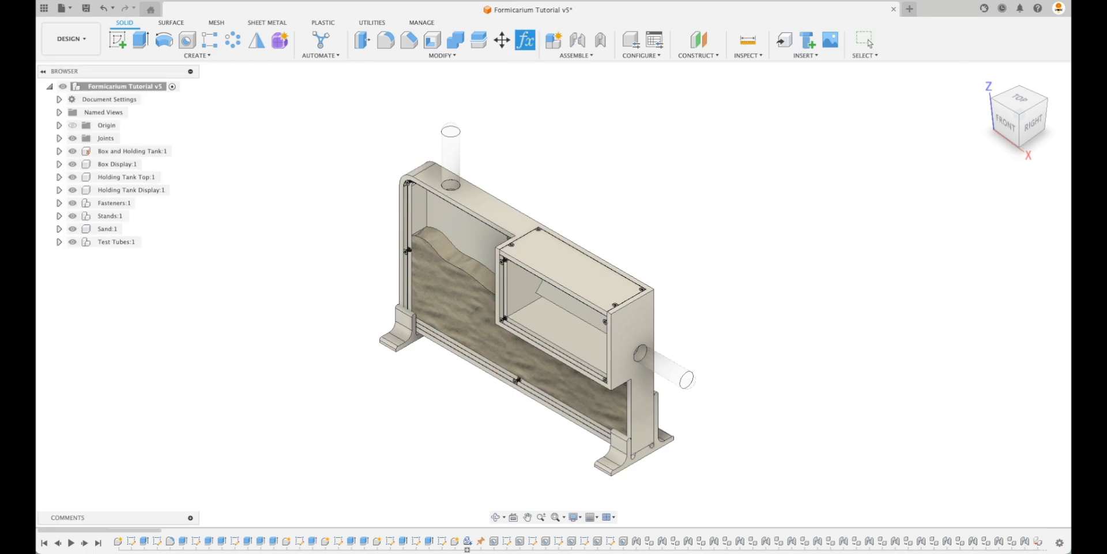
drag(569, 88, 863, 83)
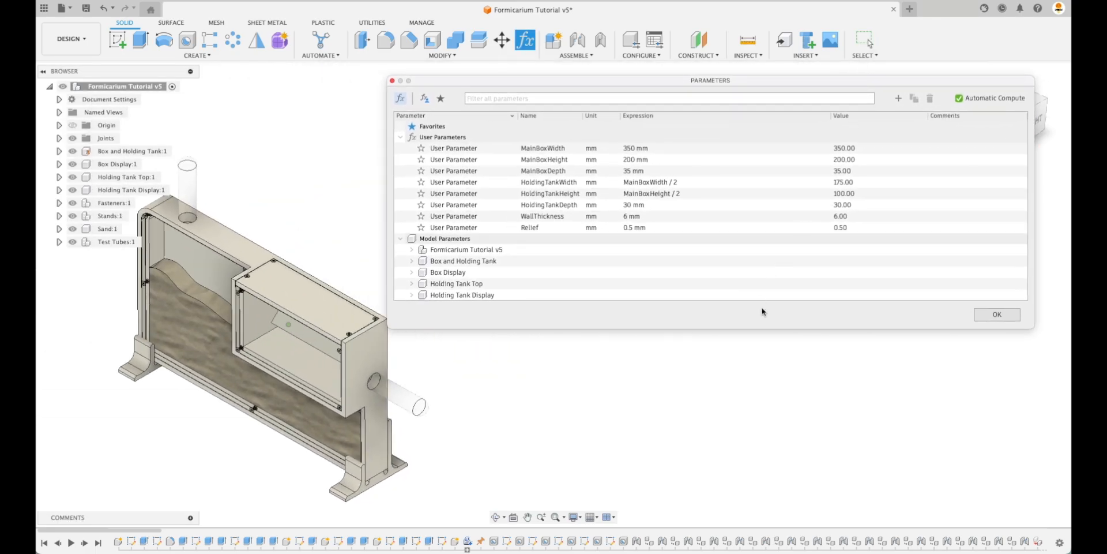
click(655, 149)
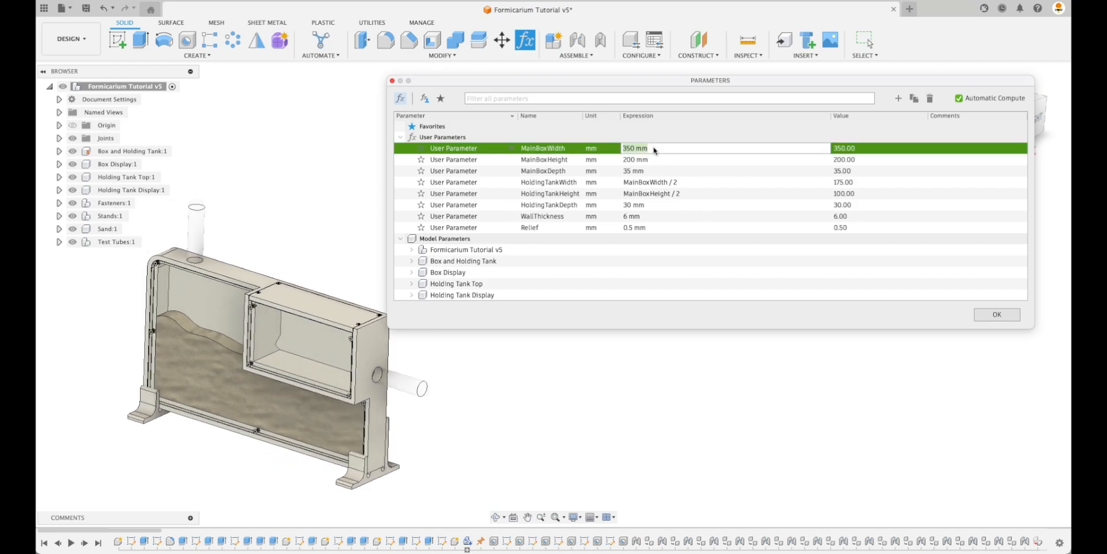
text(400)
key(Return)
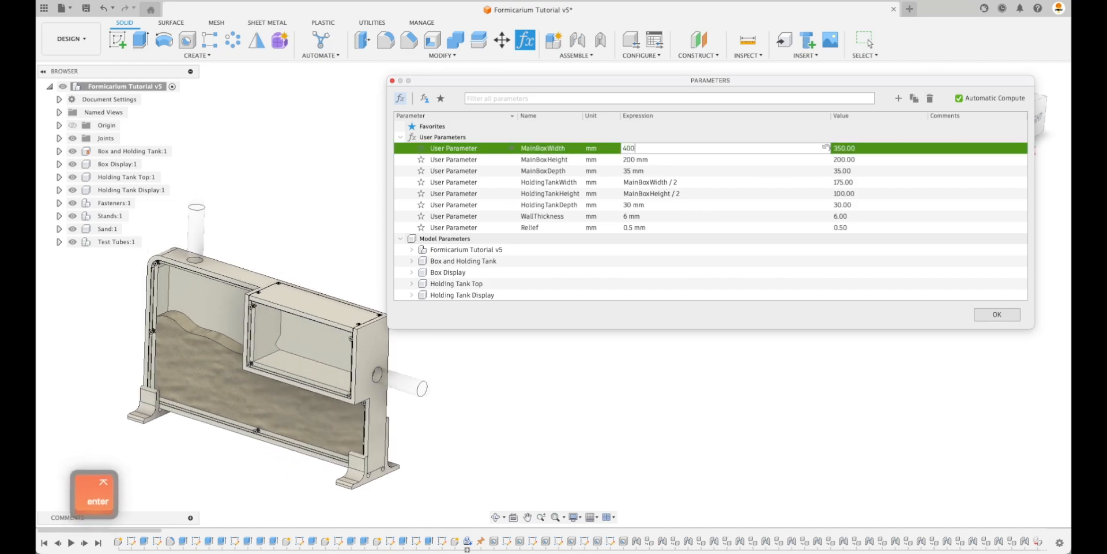
- Set the MainBoxHeight user parameter to 400 mm and undo the parameter changes
click(661, 156)
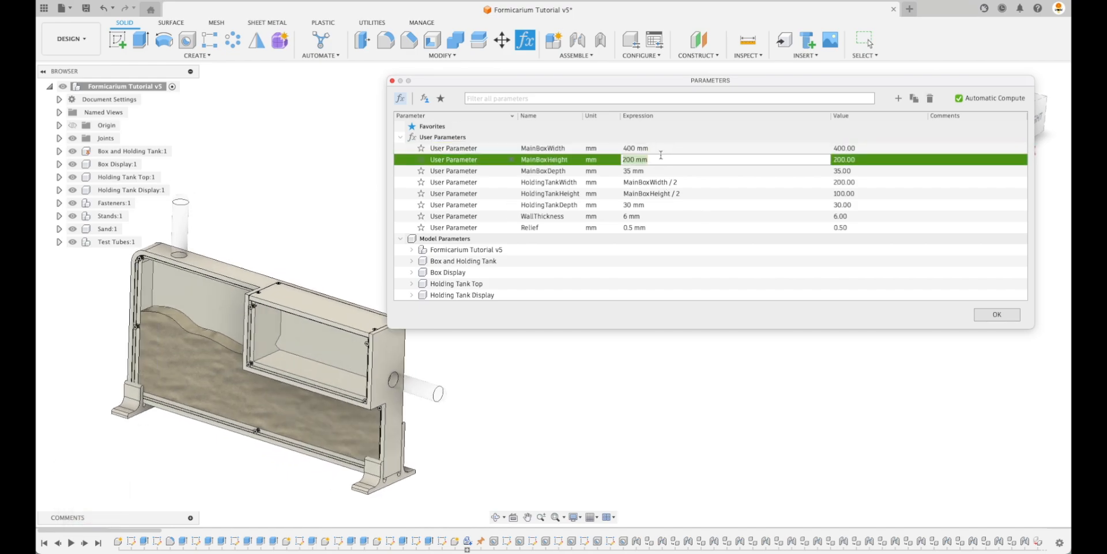
text(400)
key(Return)
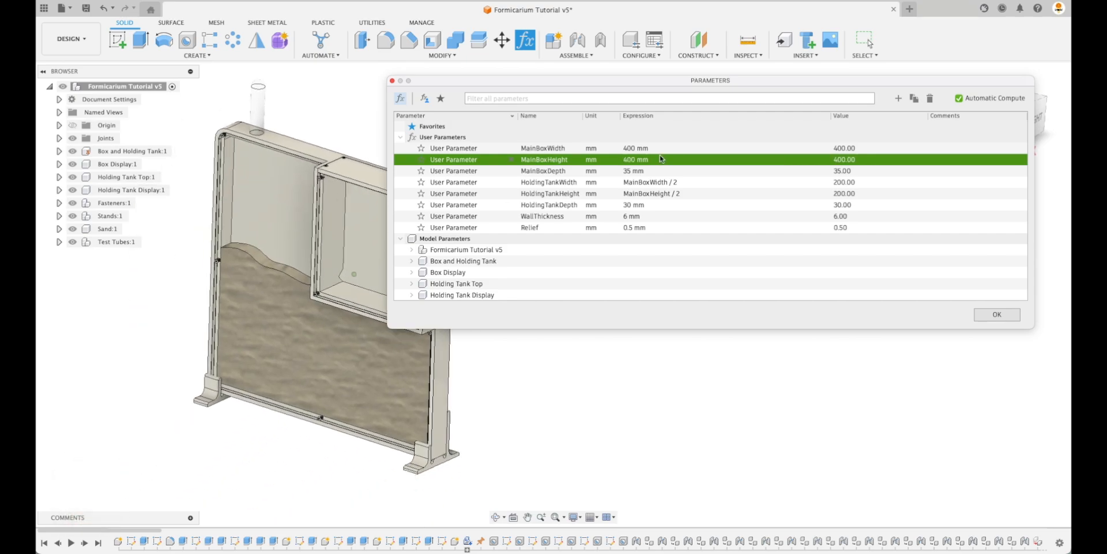
click(997, 314)
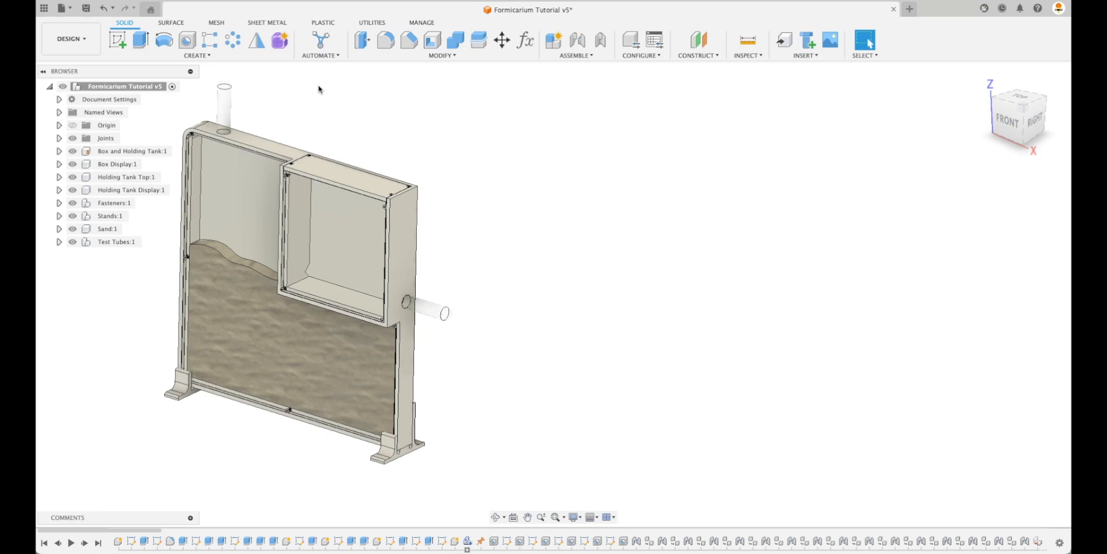
click(105, 14)
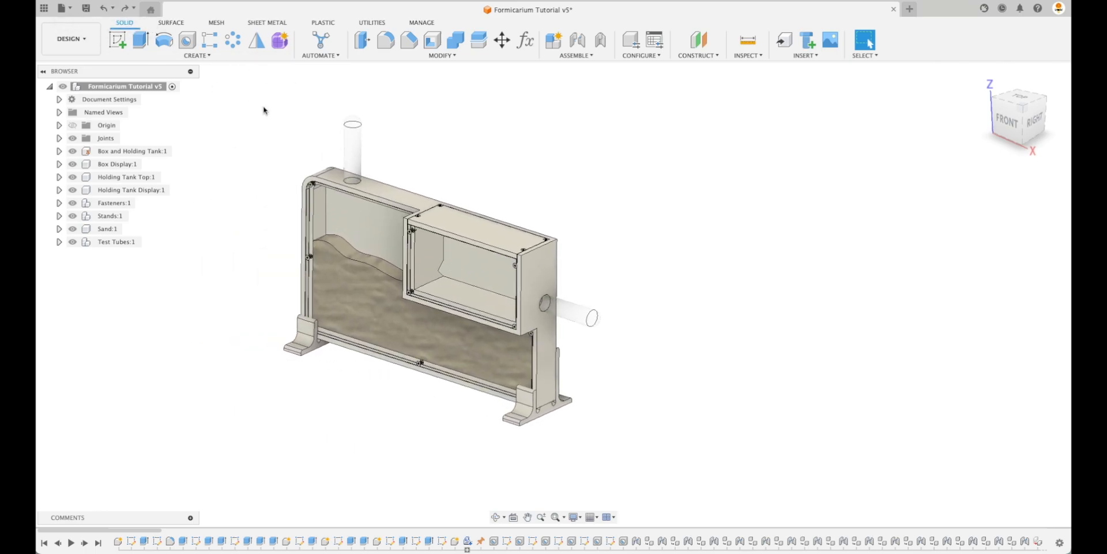
click(983, 79)
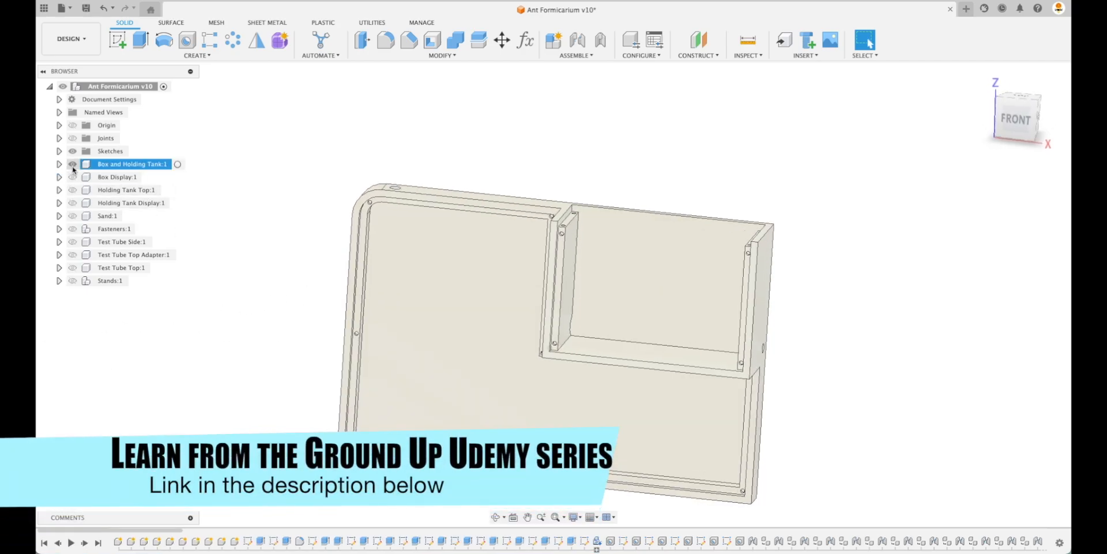
click(73, 165)
click(73, 165)
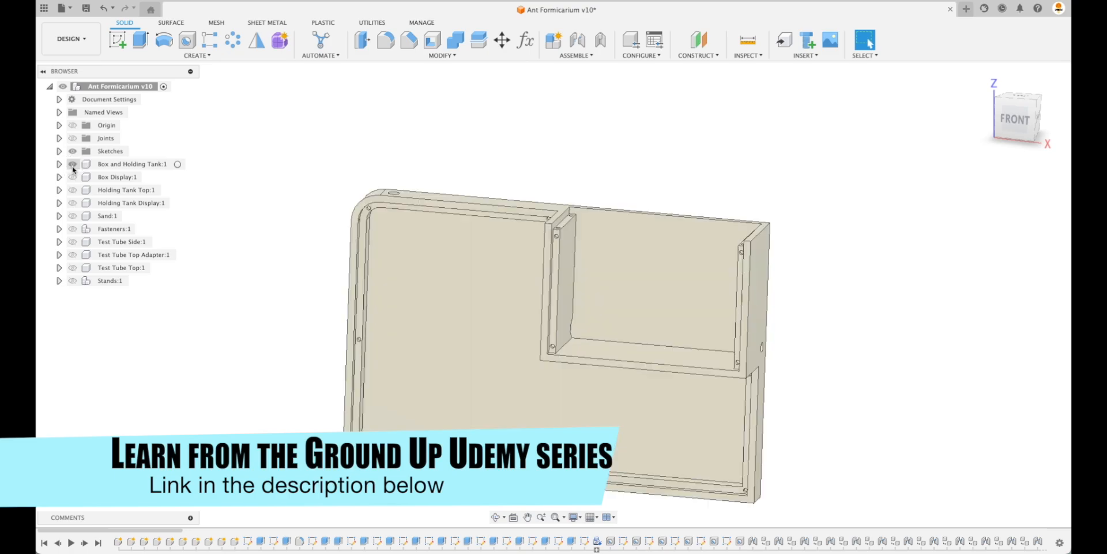
click(983, 78)
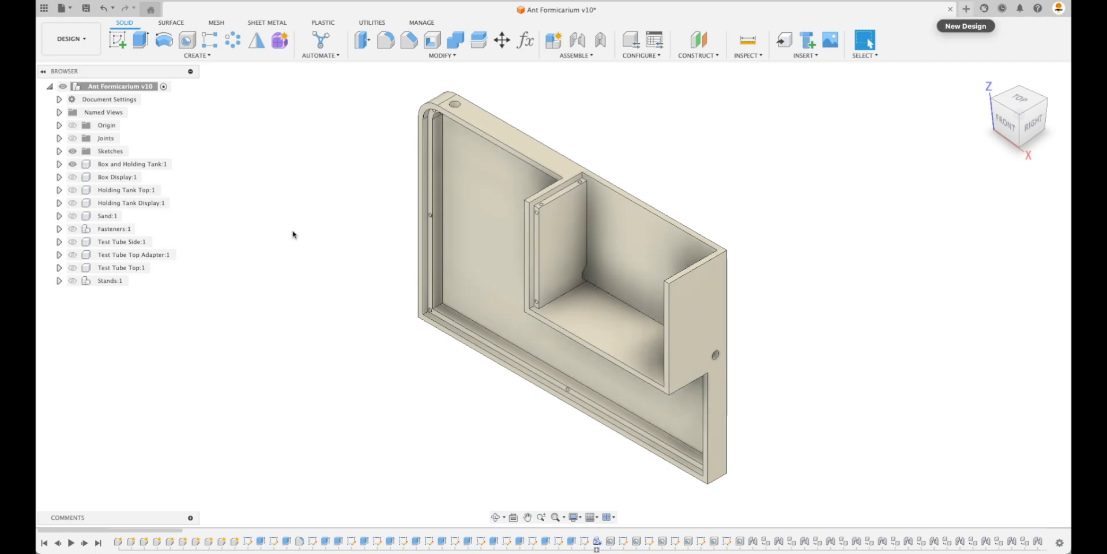
- Copy the Box and Holding Tank component's name and save a new design as Formicarium Tutorial
double_click(134, 166)
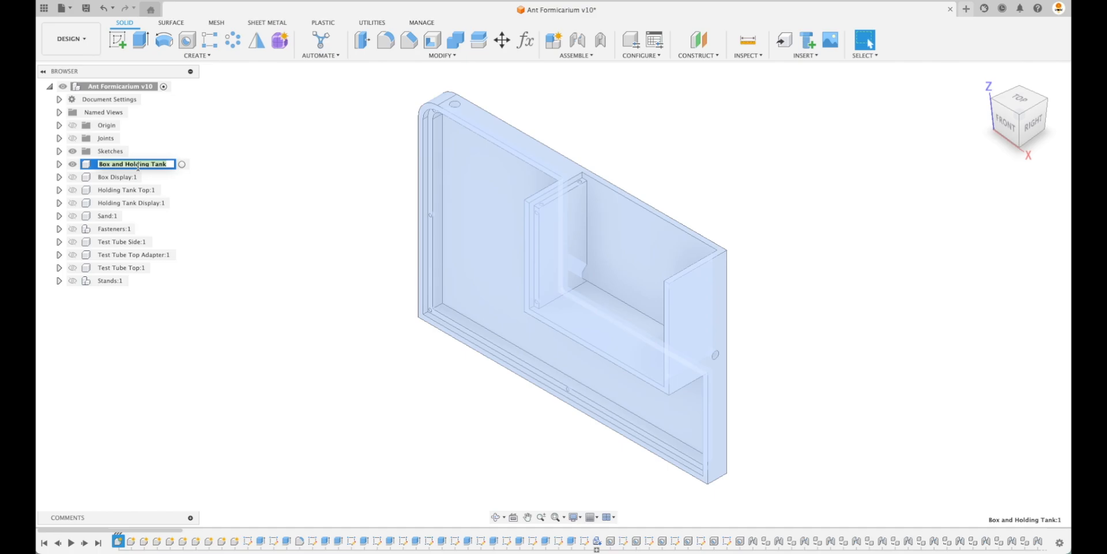
key(super+c)
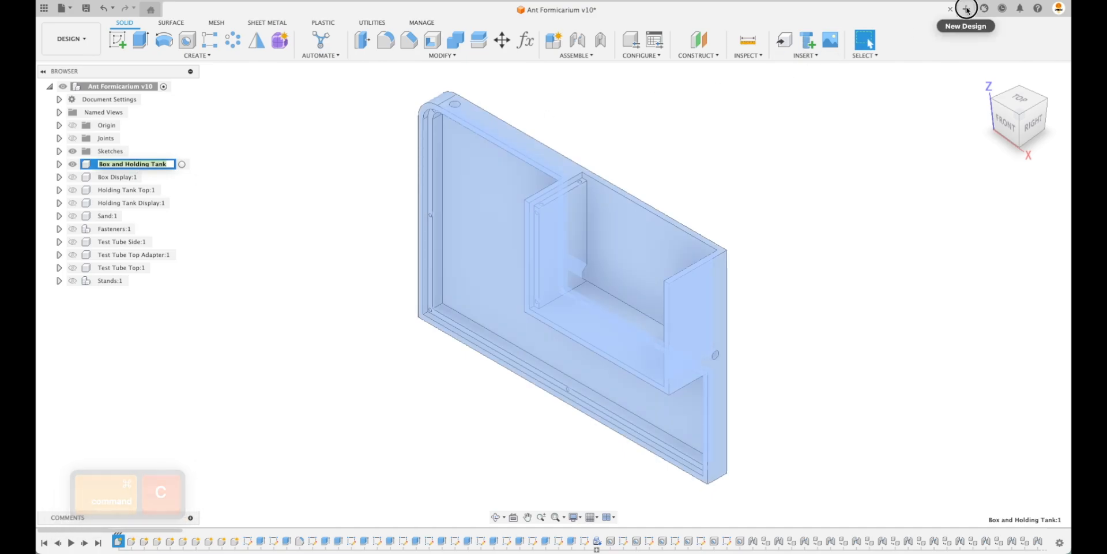
click(967, 9)
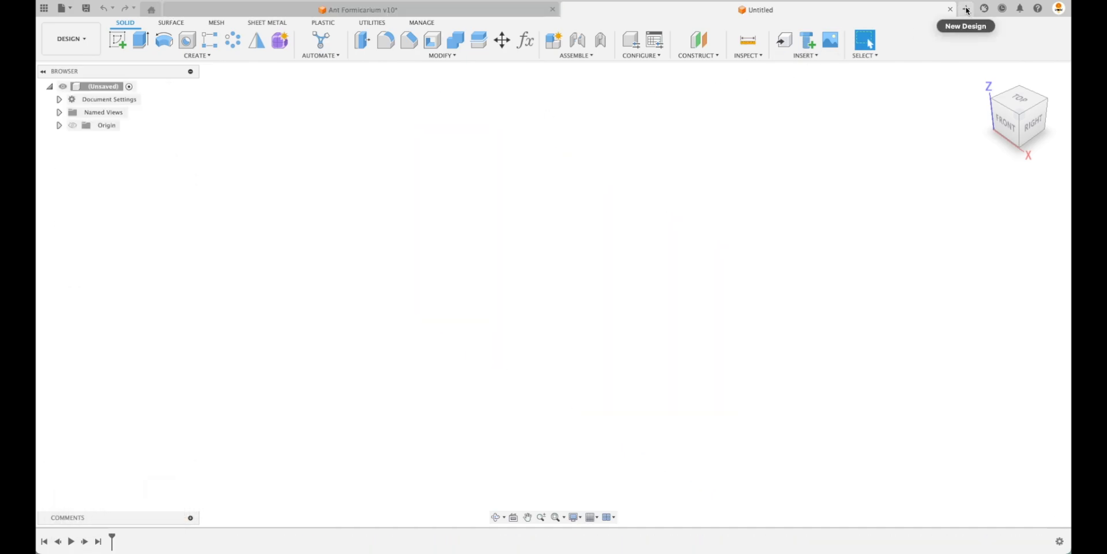
click(86, 9)
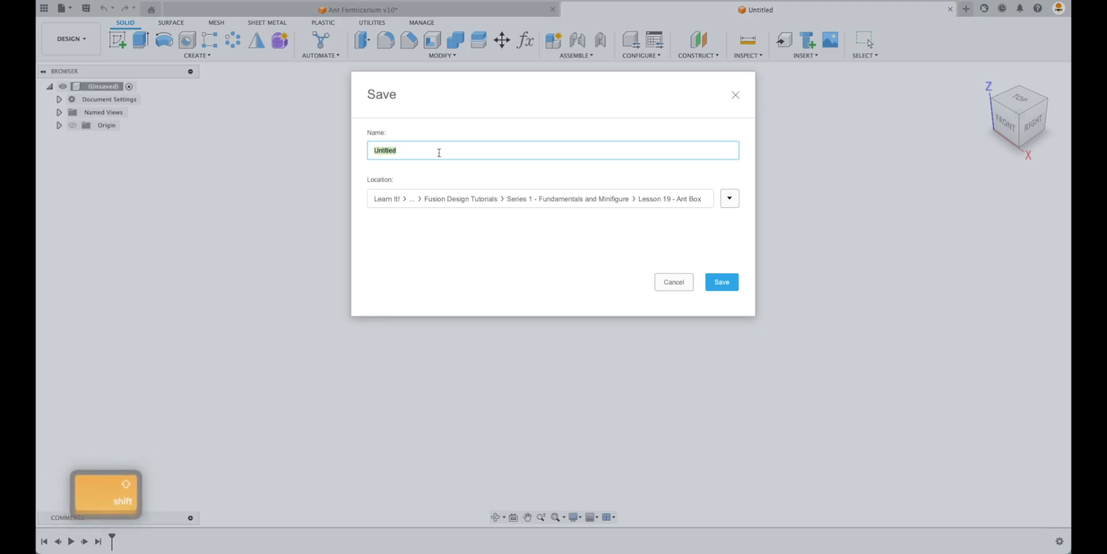
text(Formicarium)
key(Return)
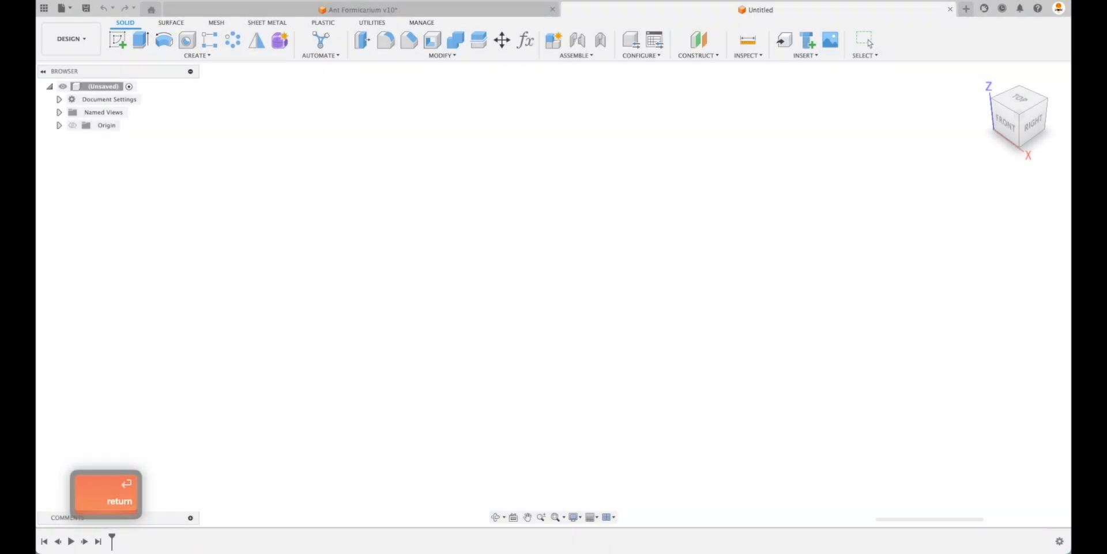
- Create an internal standard component named Box and Holding Tank under the root of the design
right_click(144, 87)
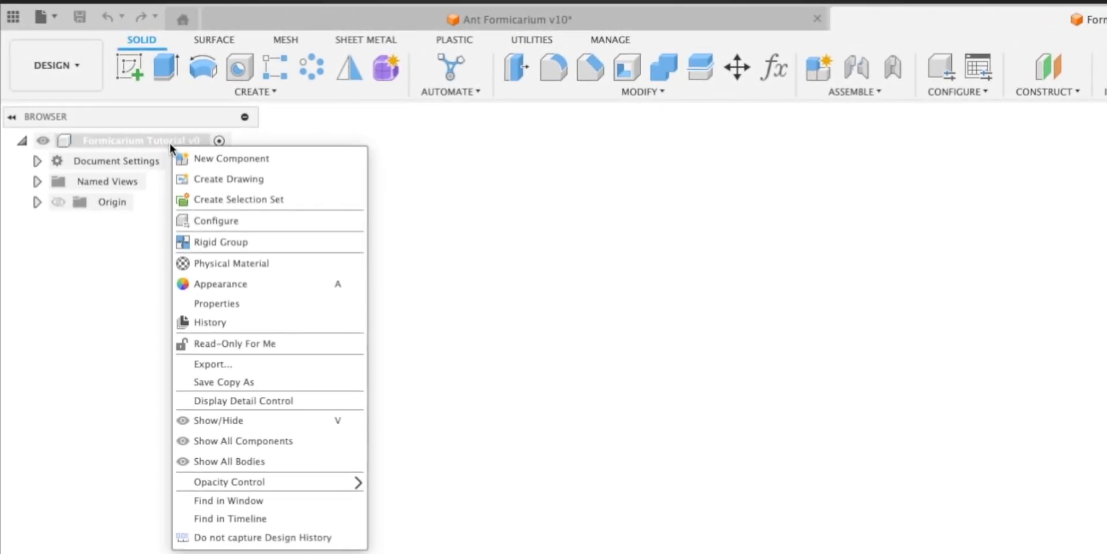
click(195, 158)
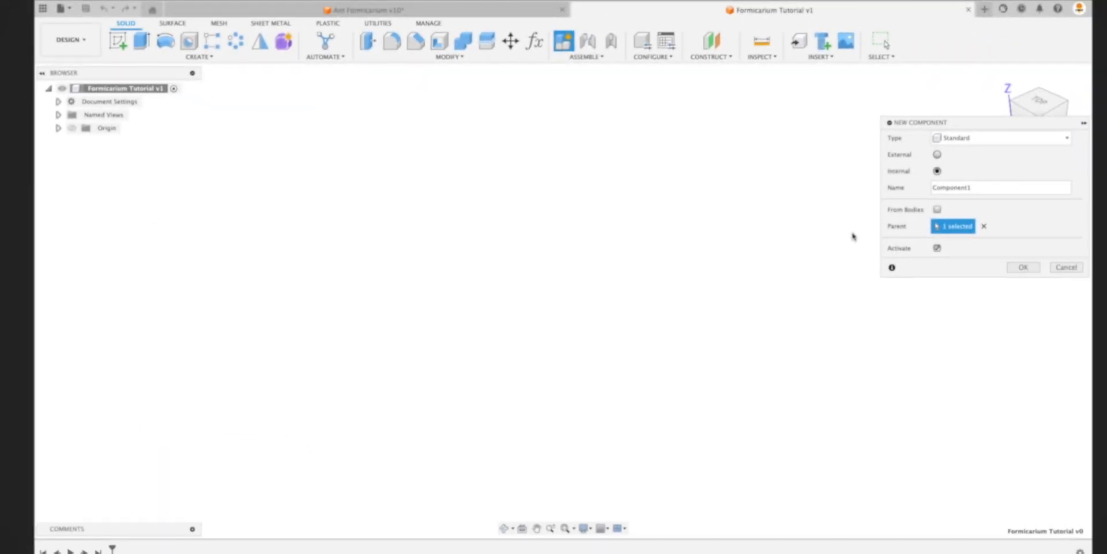
double_click(1001, 189)
text(Box and Holding Tank)
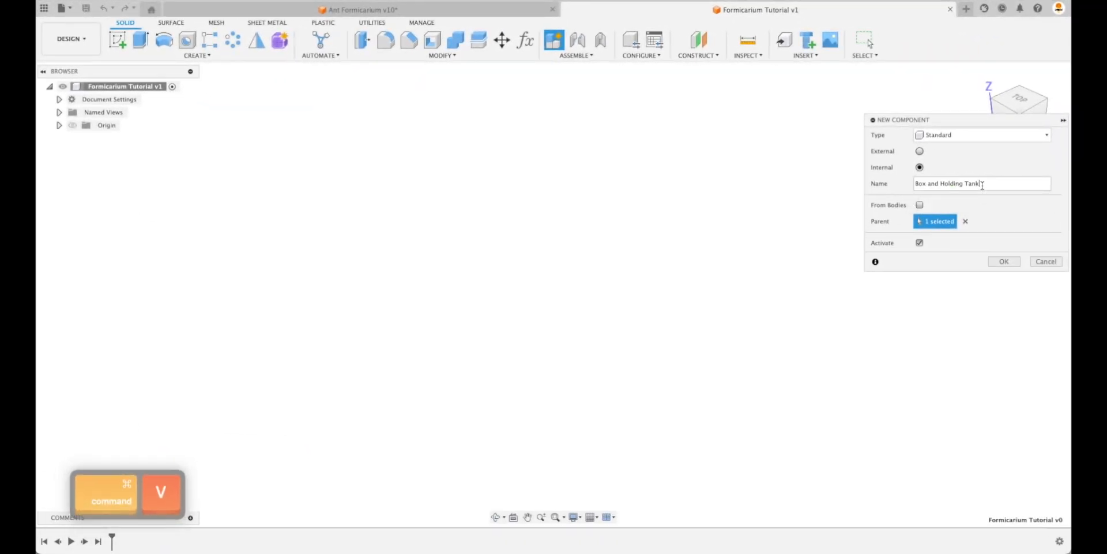
key(Return)
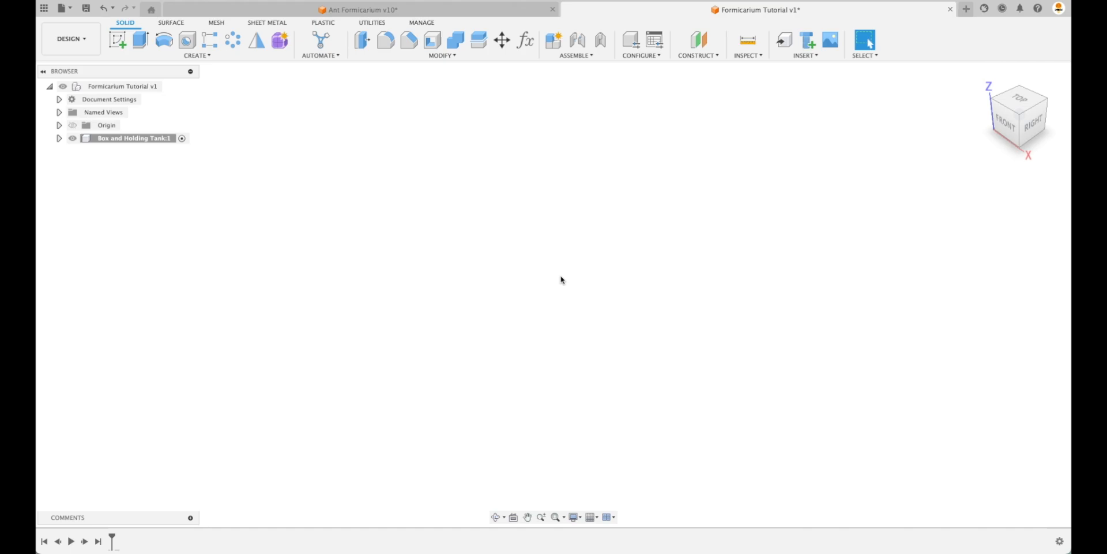
- Add the user parameters MainBoxWidth at 300 mm, MainBoxHeight at 200 mm and MainBoxDepth at 20 mm
click(395, 11)
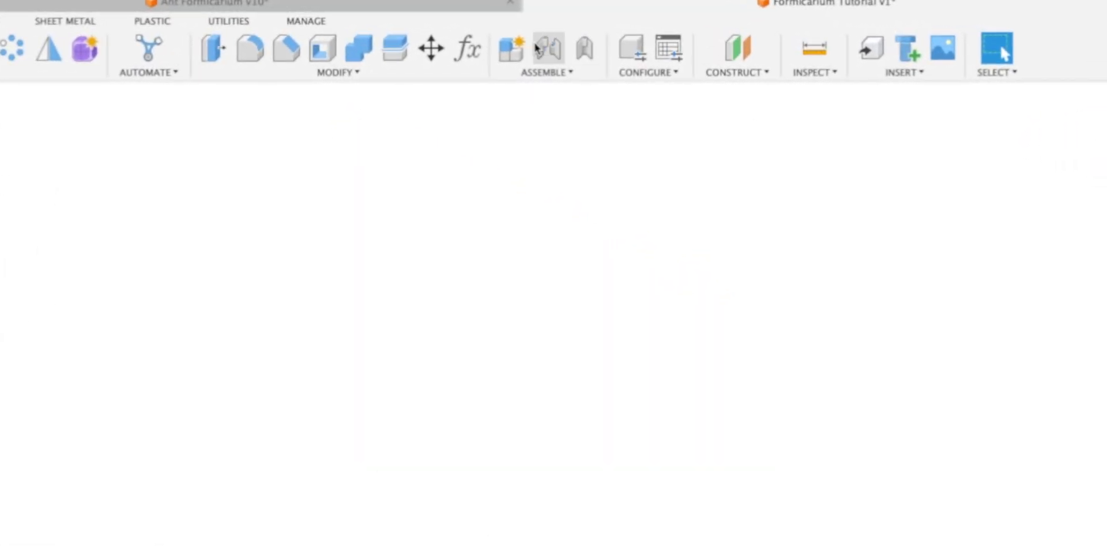
click(467, 47)
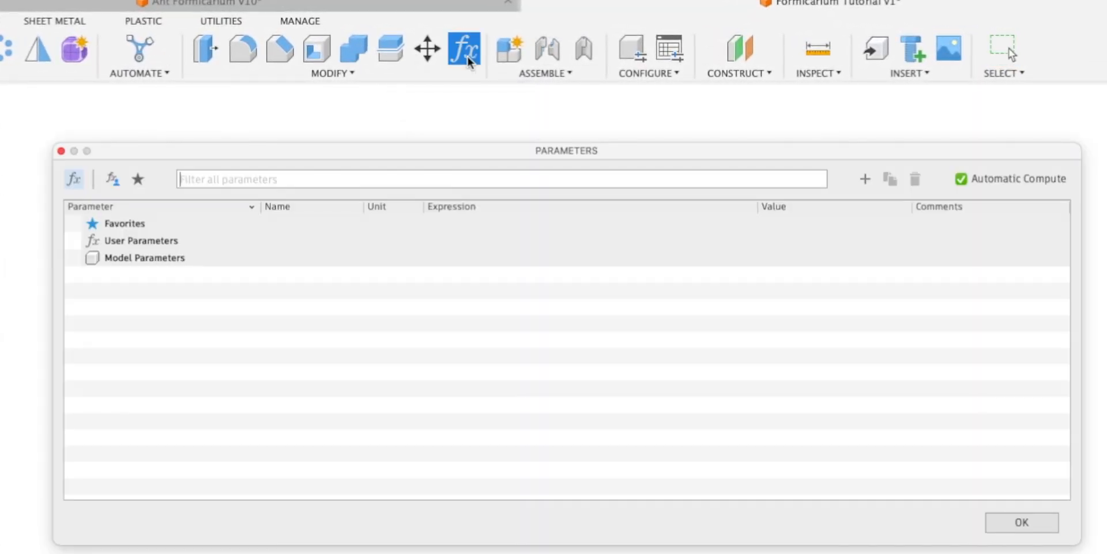
click(861, 176)
text(MainBoxWidth)
key(Tab)
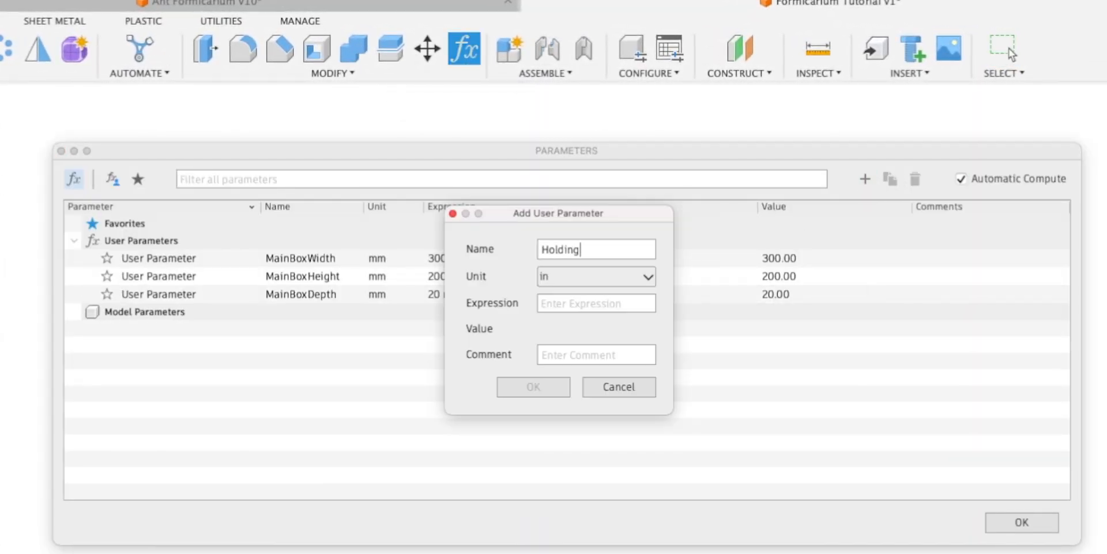
- Add the user parameters HoldingTankWidth at 150 mm, HoldingTankHeight at 100 mm and HoldingTankDepth at 40 mm
text(TankWidth)
key(Tab)
key(Tab)
text(150)
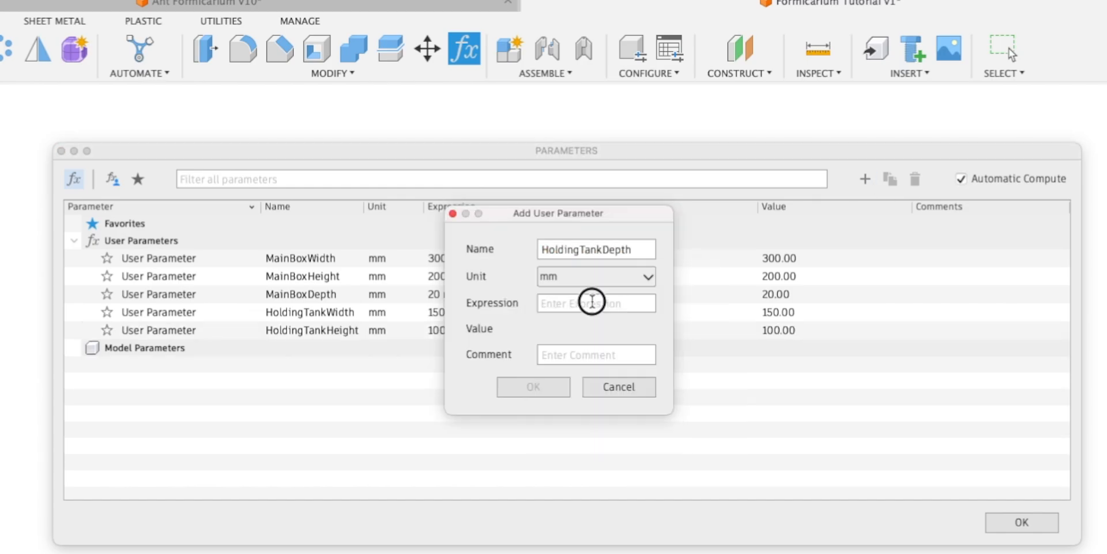
text(40)
key(Return)
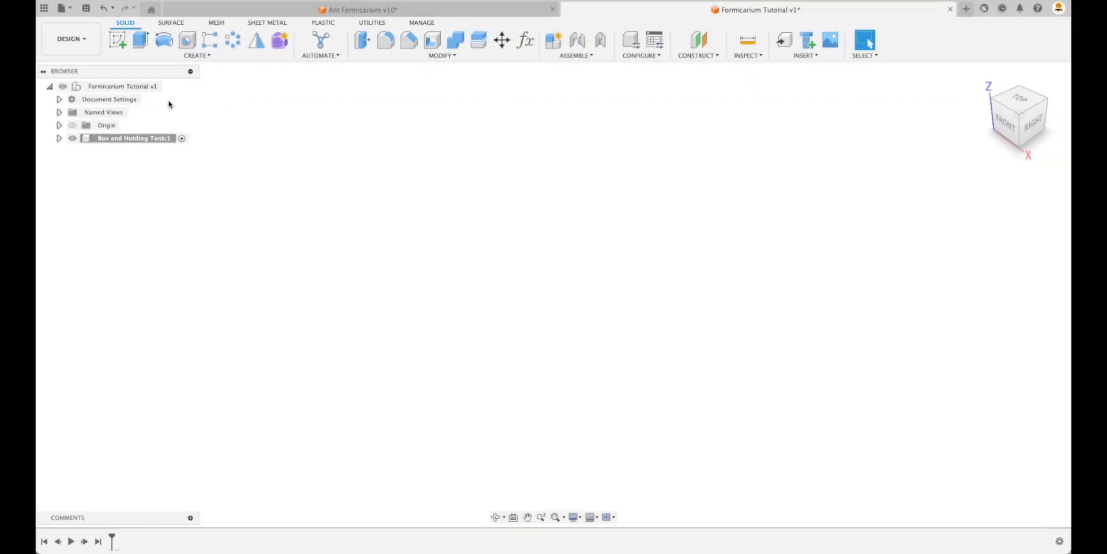
- Activate the Box and Holding Tank component and start a sketch on the horizontal XY plane
click(140, 140)
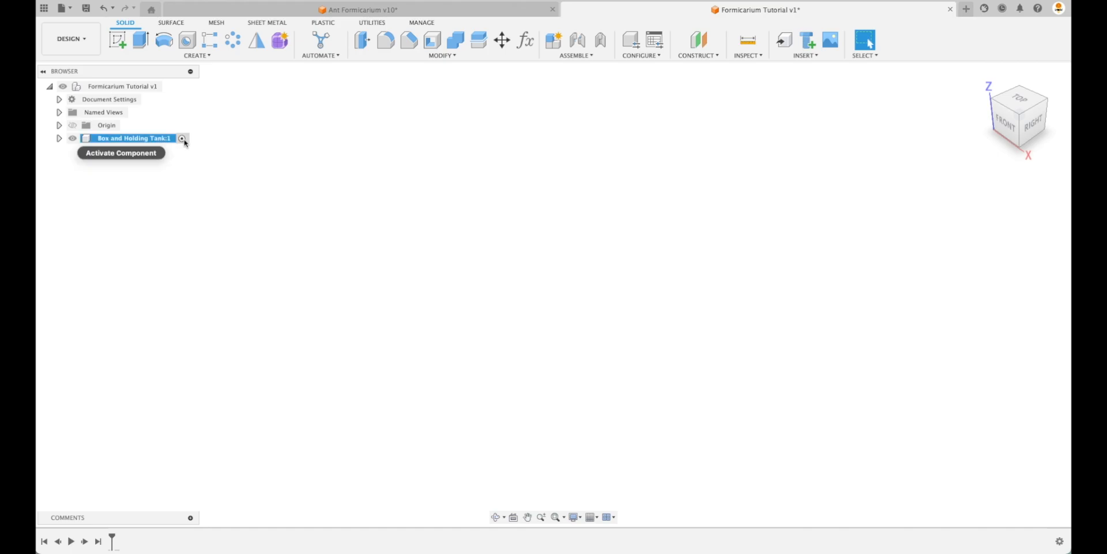
click(182, 139)
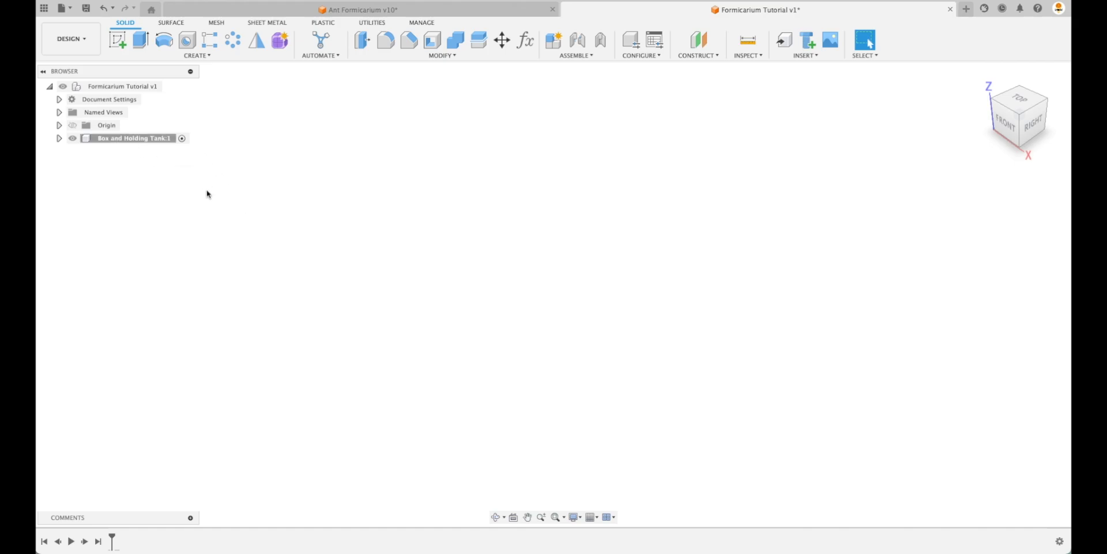
click(119, 44)
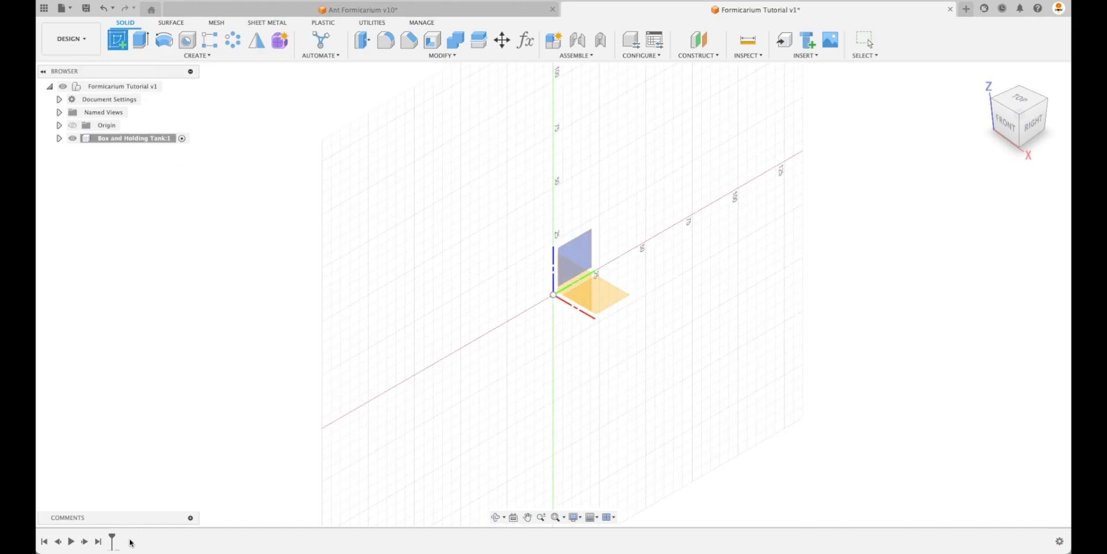
click(614, 291)
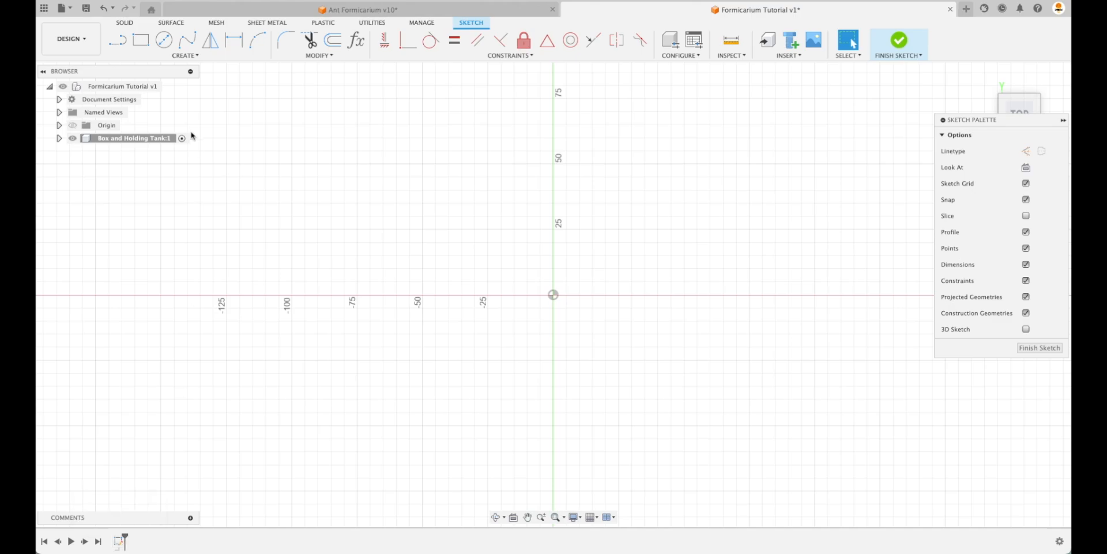
- Draw a center rectangle from the origin and set its height to the MainBoxHeight parameter
click(141, 39)
click(1025, 168)
click(553, 295)
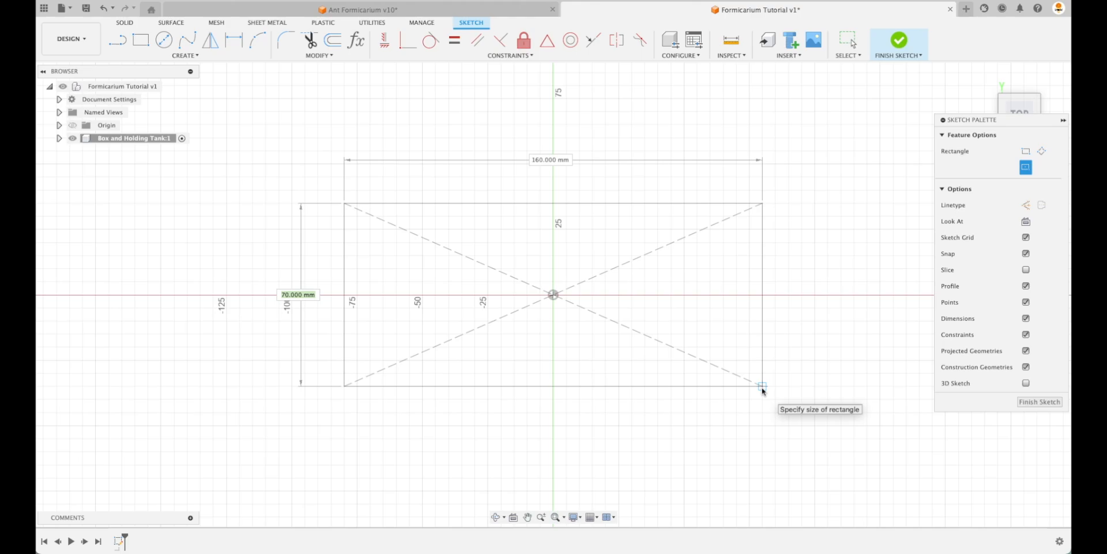
text(h)
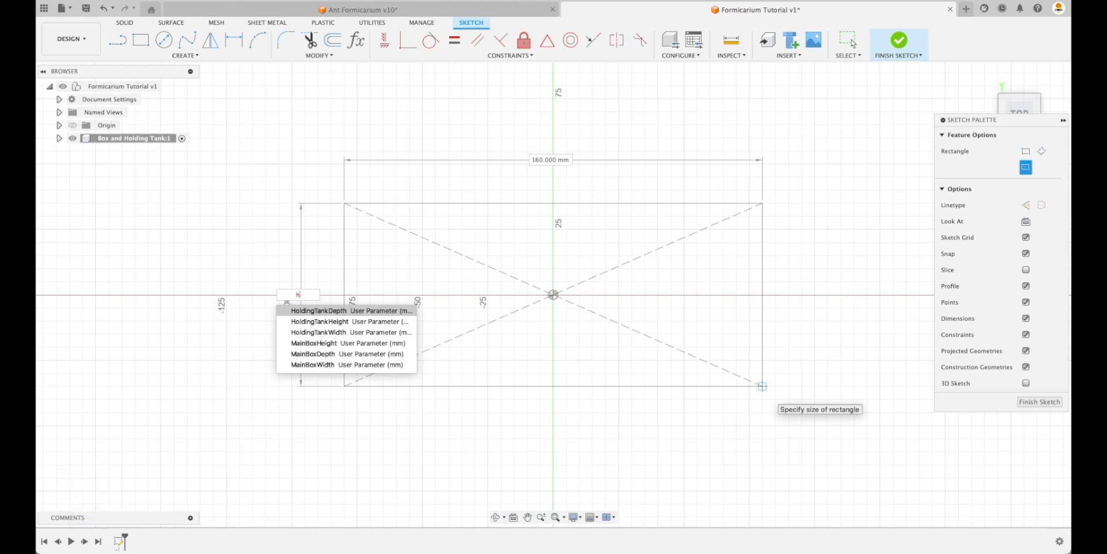
key(Down)
key(Down)
key(Up)
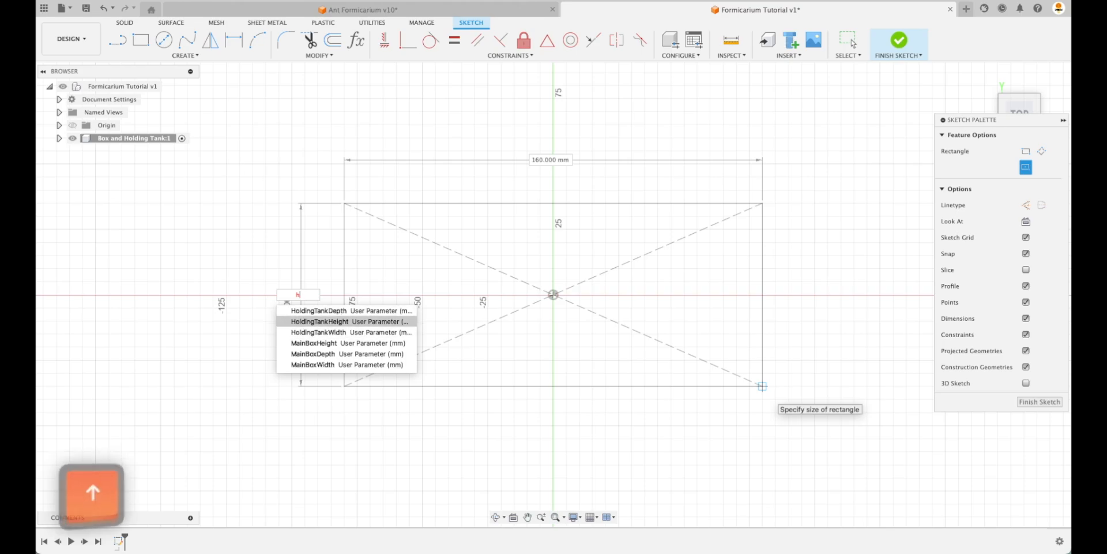
key(Down)
key(Down)
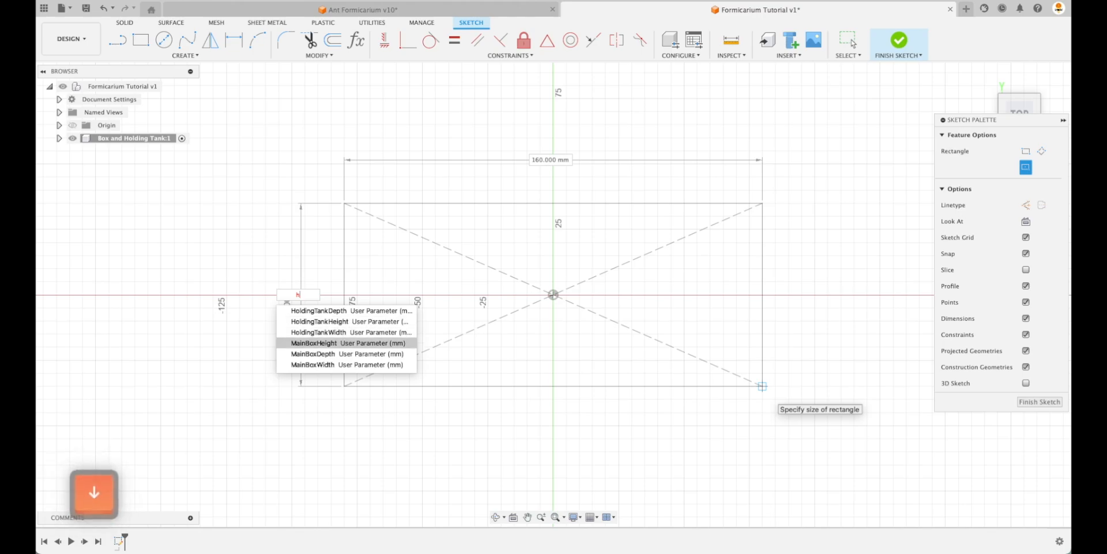
key(Return)
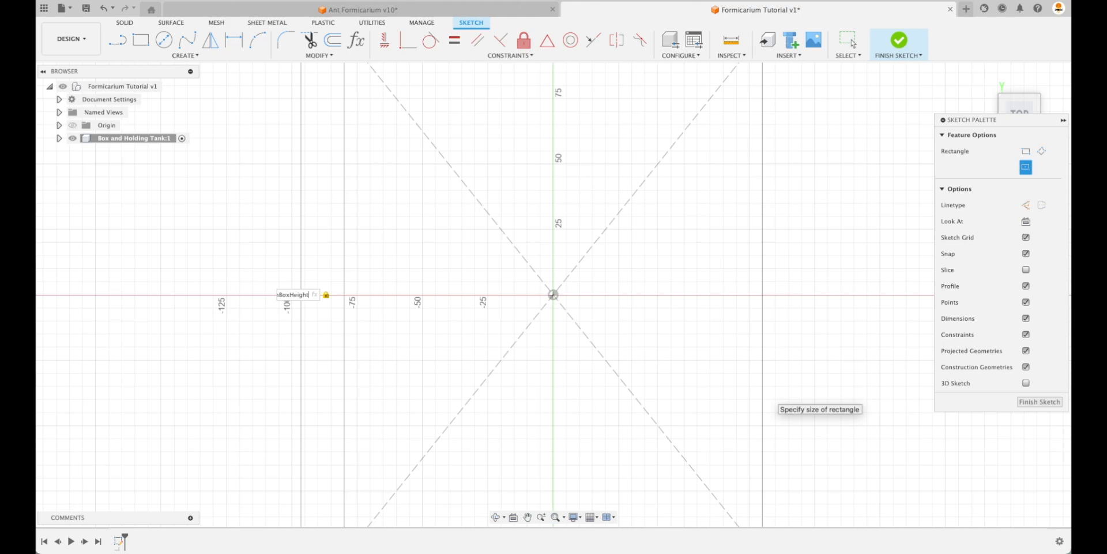
key(Tab)
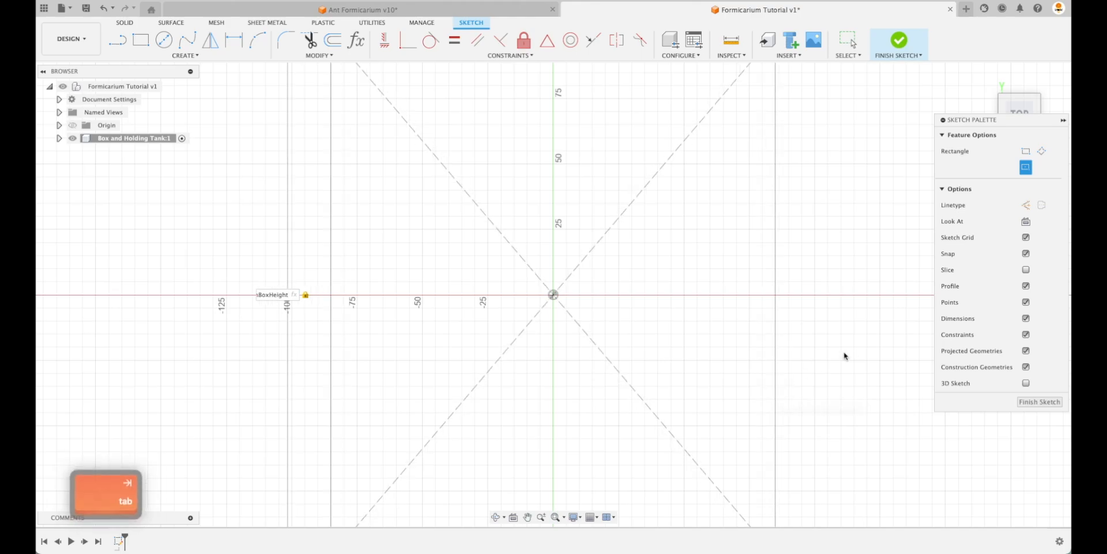
- Set the center rectangle's width to the MainBoxWidth parameter and complete the rectangle
scroll(701, 360, down, 1)
scroll(701, 361, down, 4)
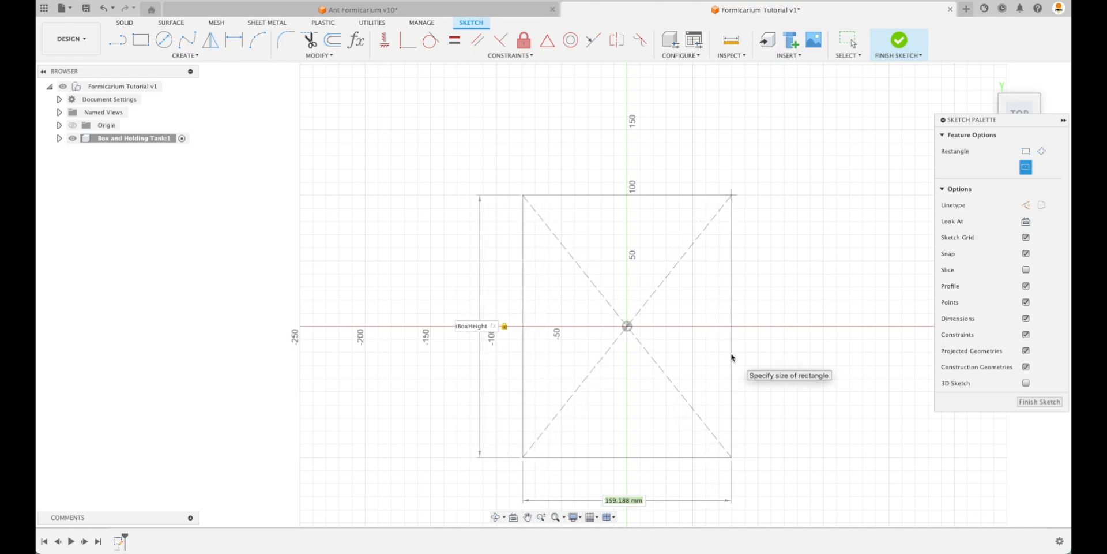
key(Tab)
key(Tab)
text(wi)
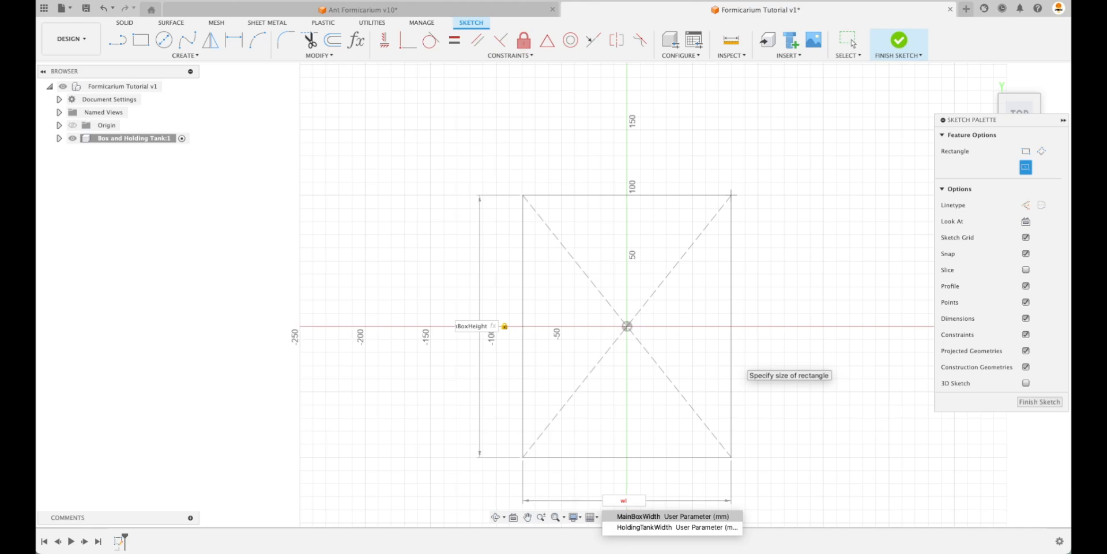
key(Return)
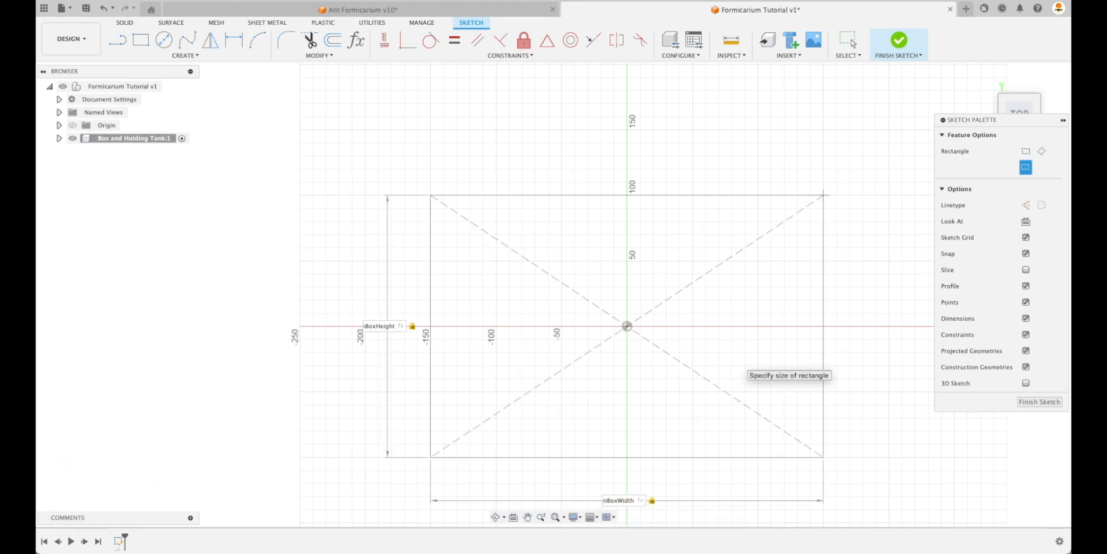
key(Tab)
key(Tab)
key(Tab)
key(Tab)
key(Return)
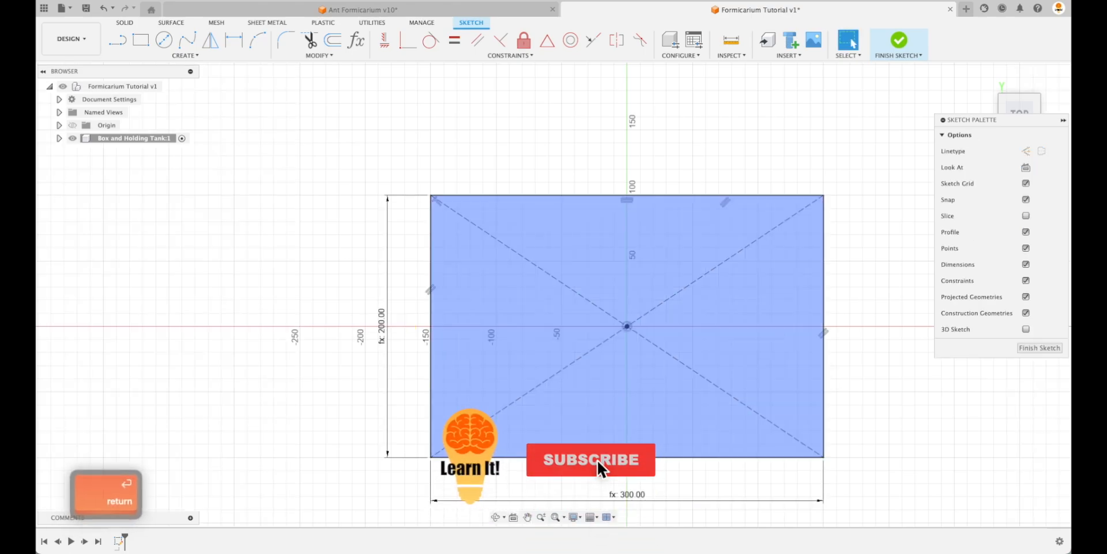
- Finish the sketch on the horizontal plane and delete that sketch from the design
click(1053, 348)
click(983, 76)
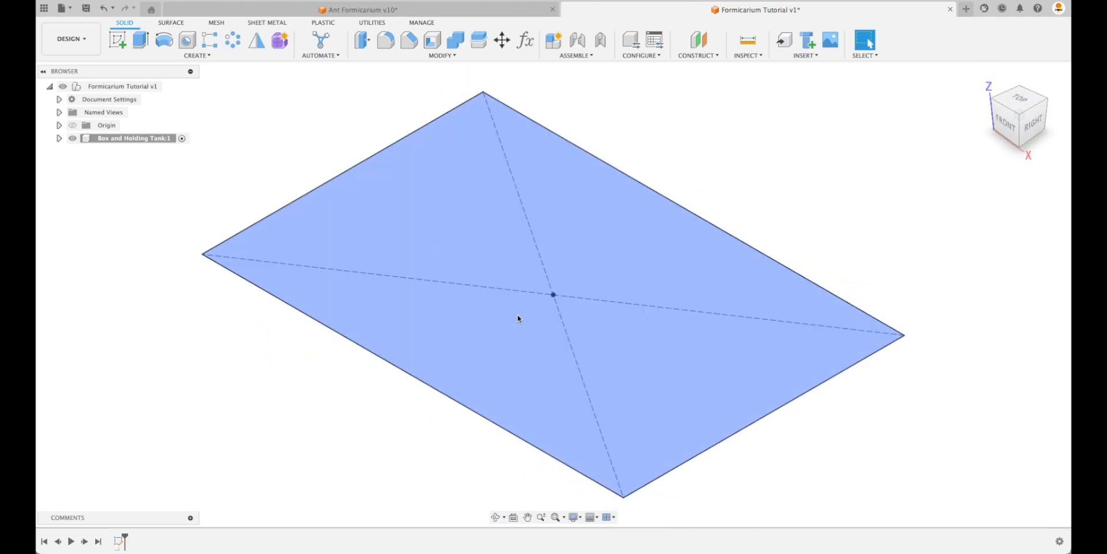
click(119, 542)
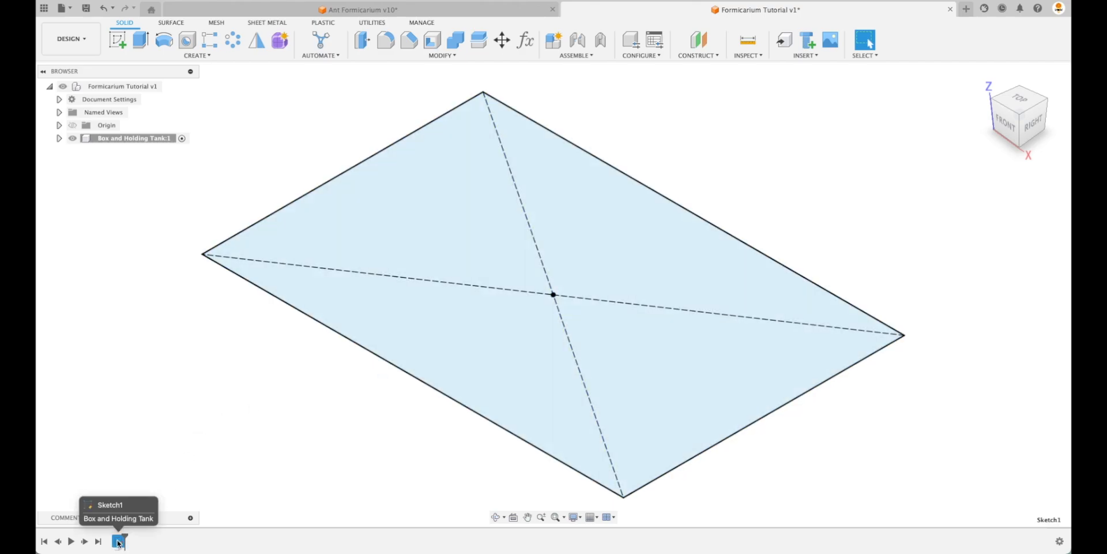
key(Delete)
- Start a new sketch on the vertical XZ plane facing the front
click(118, 39)
click(571, 279)
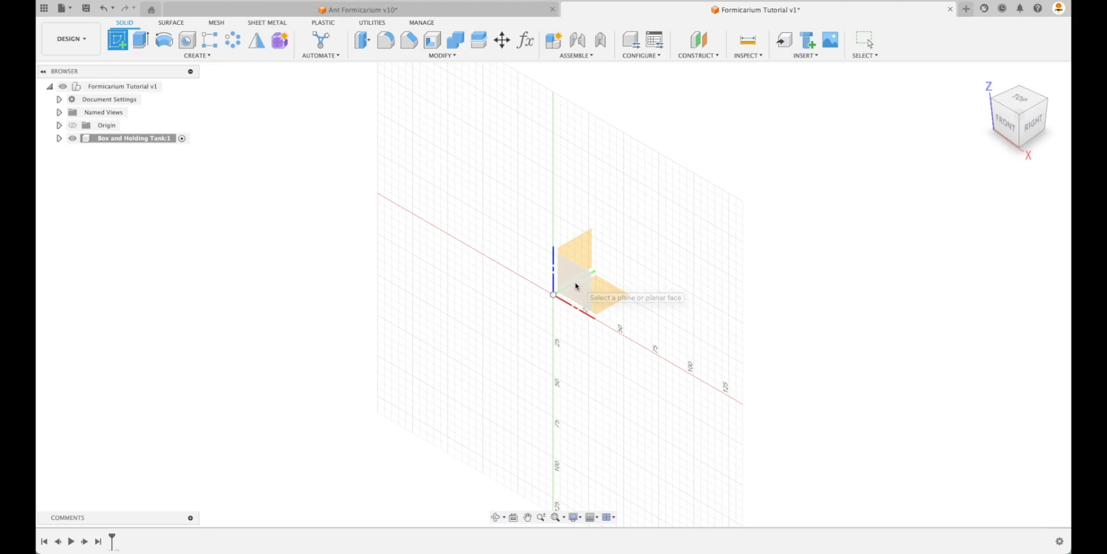
click(577, 285)
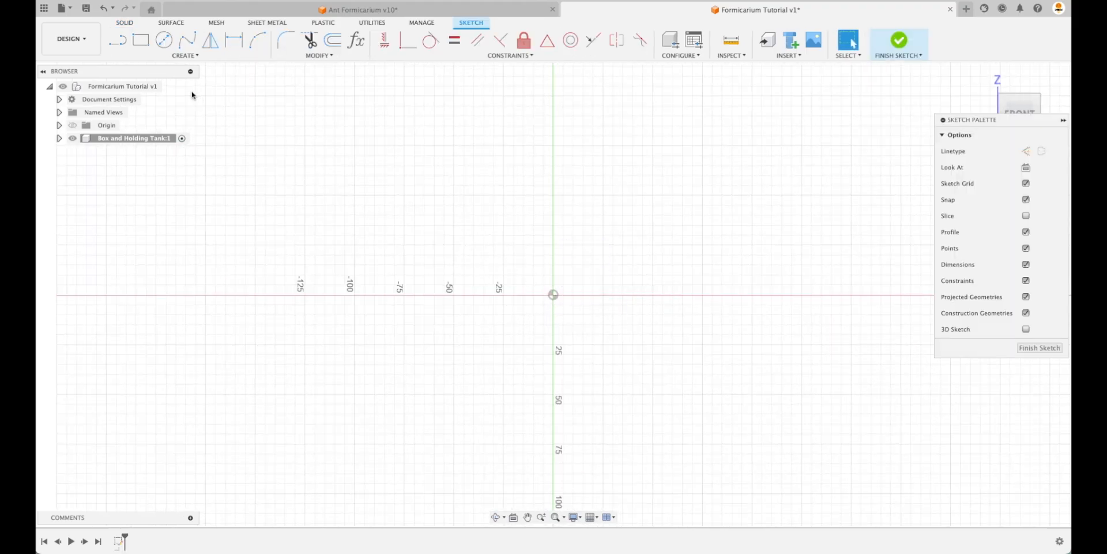
- Draw a center rectangle from the origin with height MainBoxHeight and width MainBoxWidth, and finish the sketch
click(138, 43)
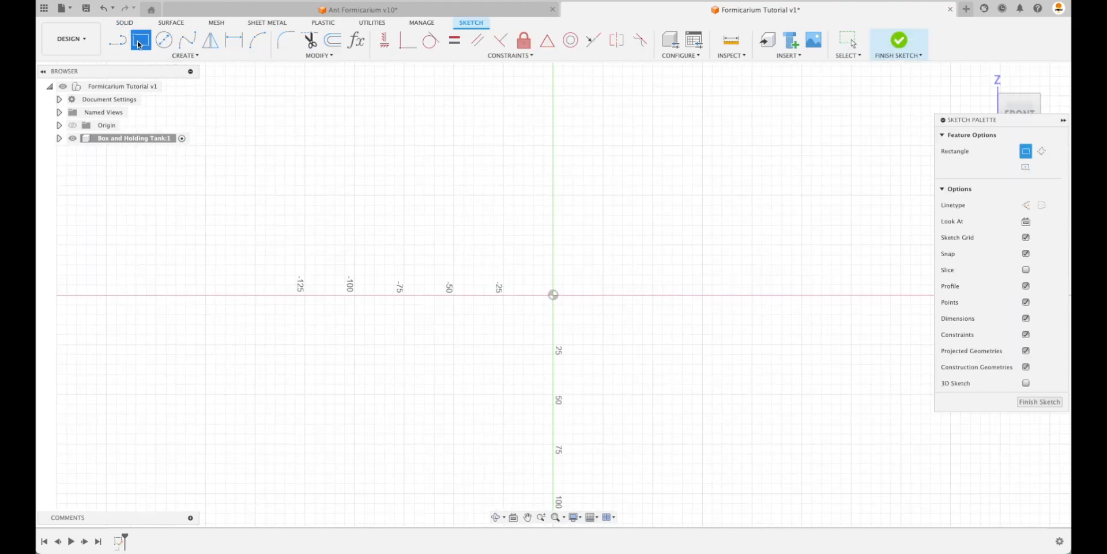
click(1026, 167)
click(554, 295)
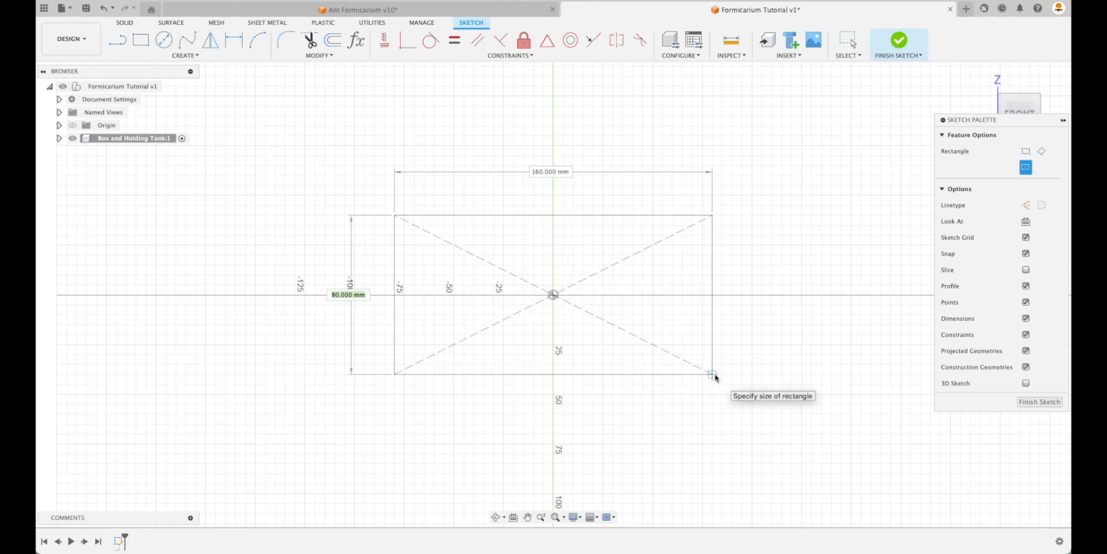
text(he)
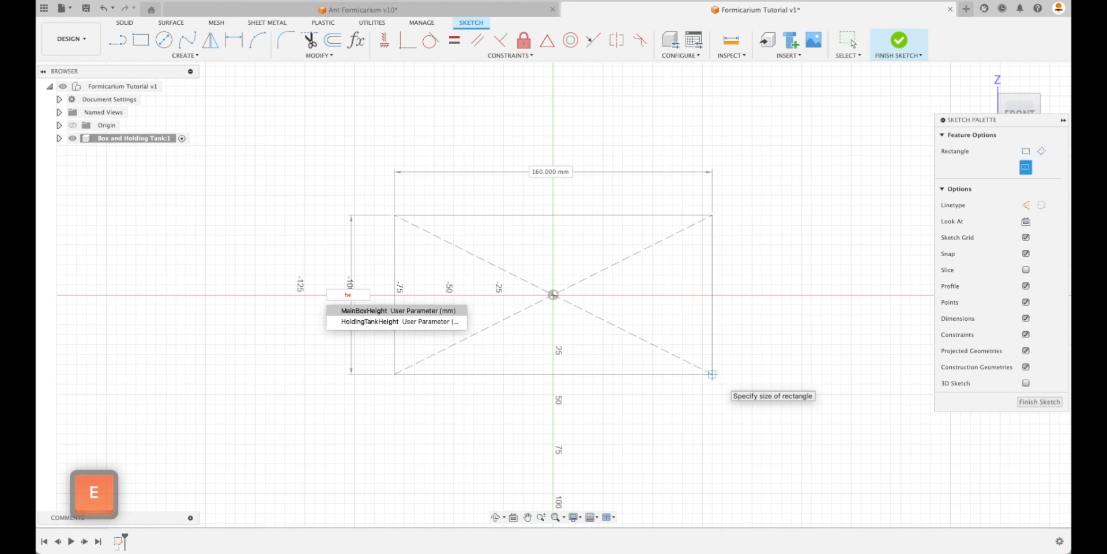
key(Tab)
key(Tab)
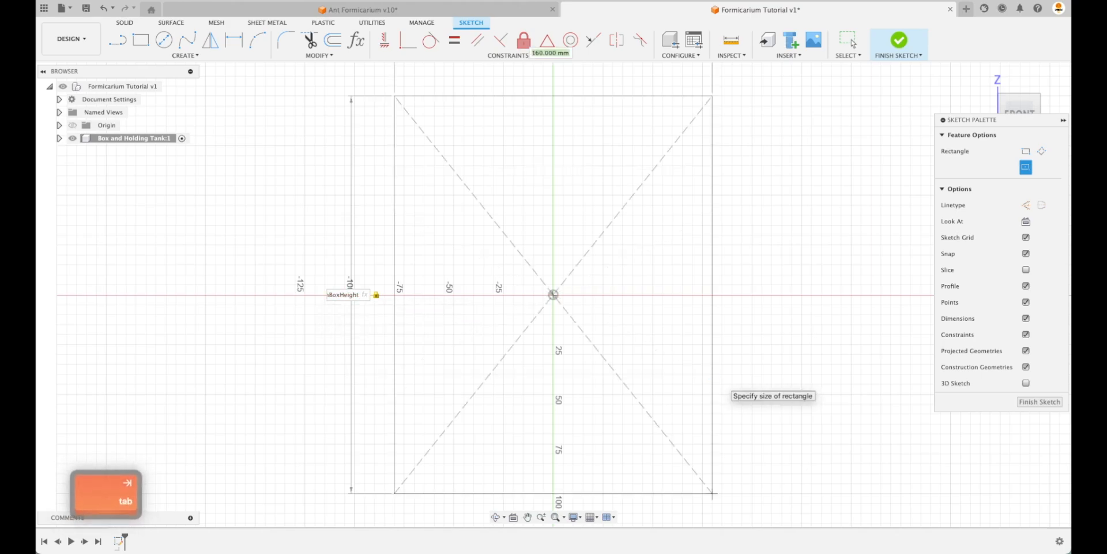
text(wid)
key(Return)
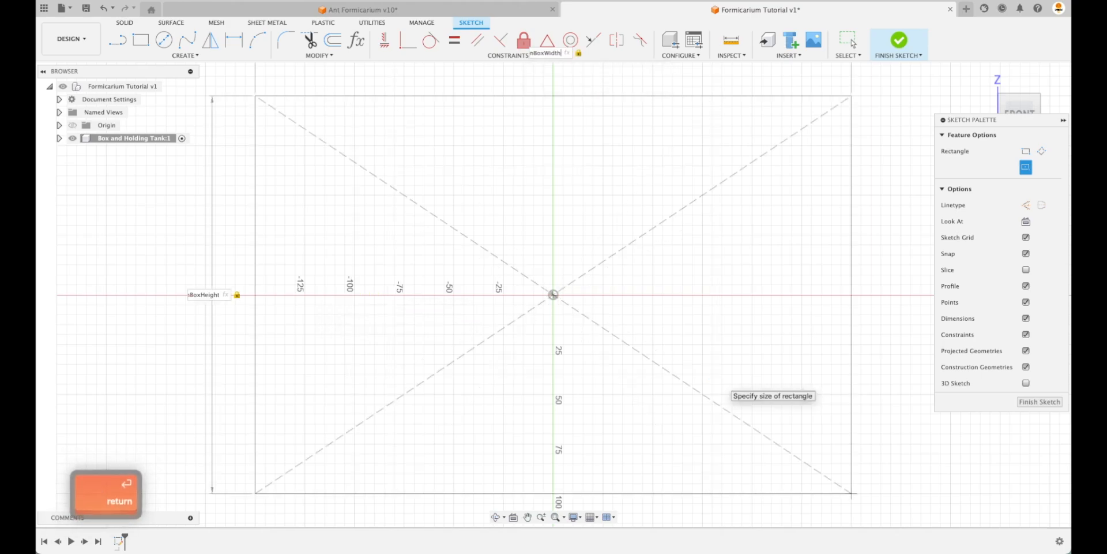
key(Return)
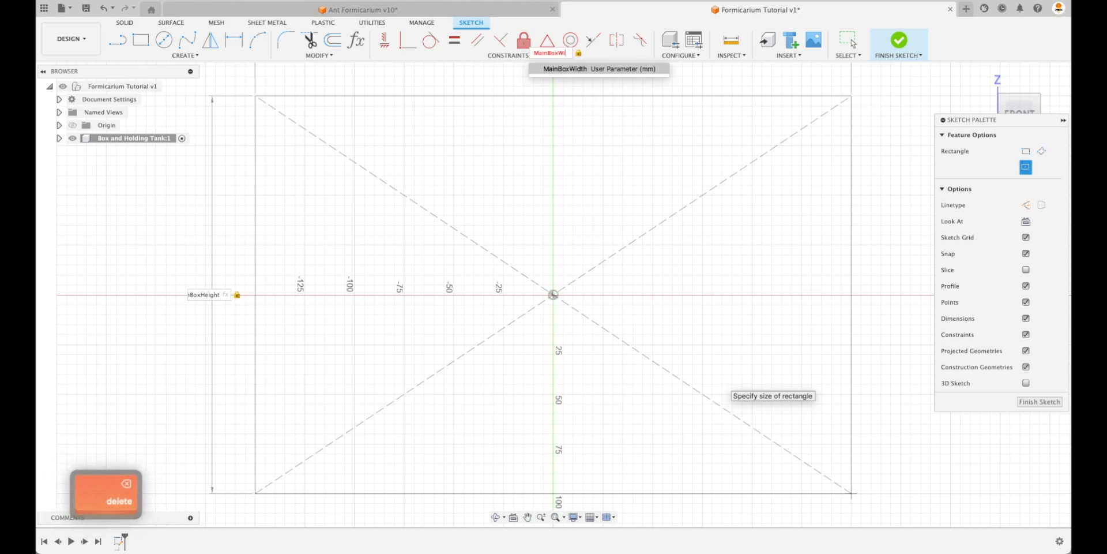
key(Return)
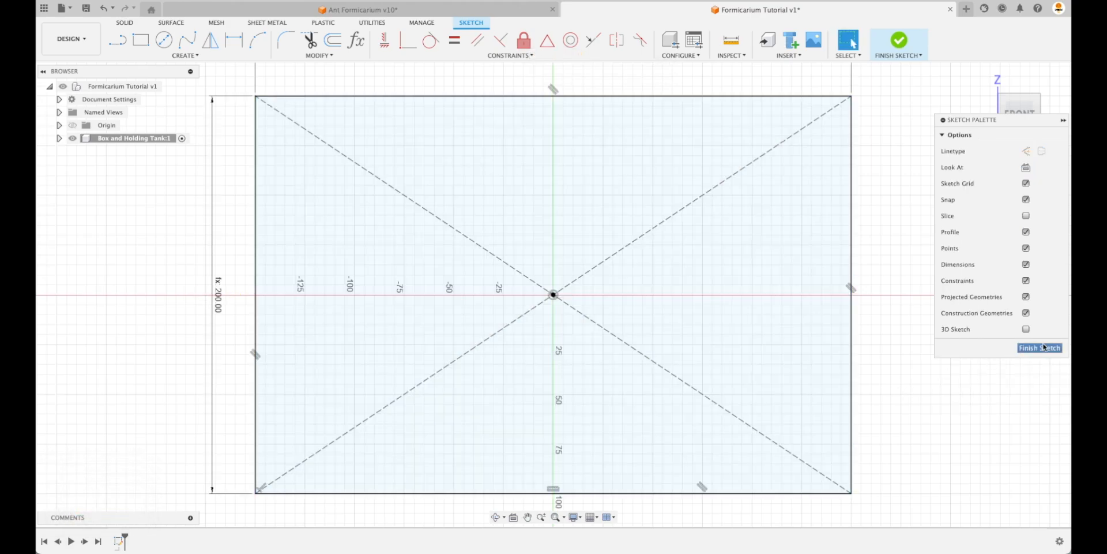
click(1040, 348)
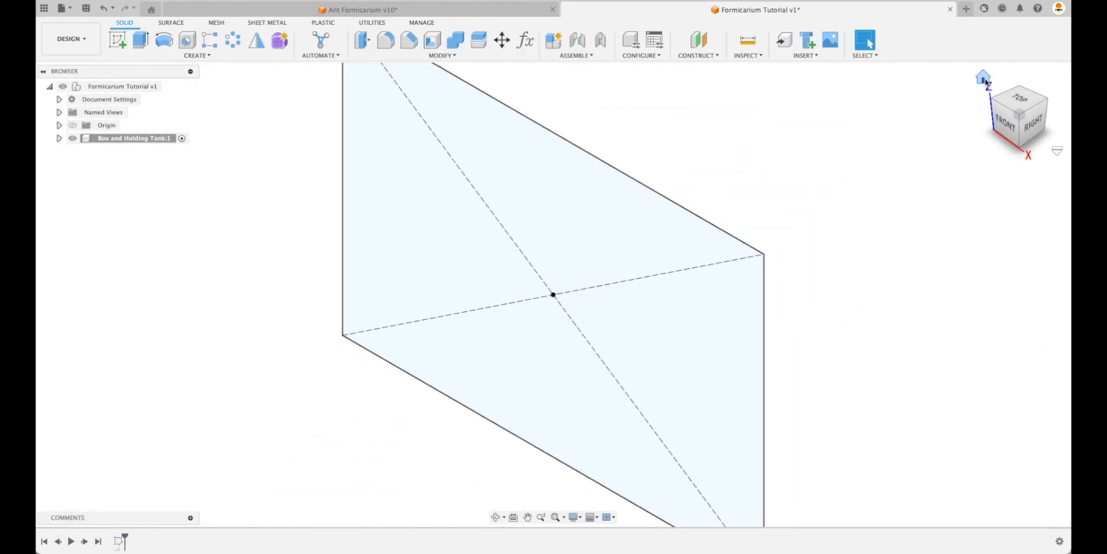
- Extrude the rectangle symmetrically as a new body, using MainBoxDepth as the whole-length distance
click(140, 40)
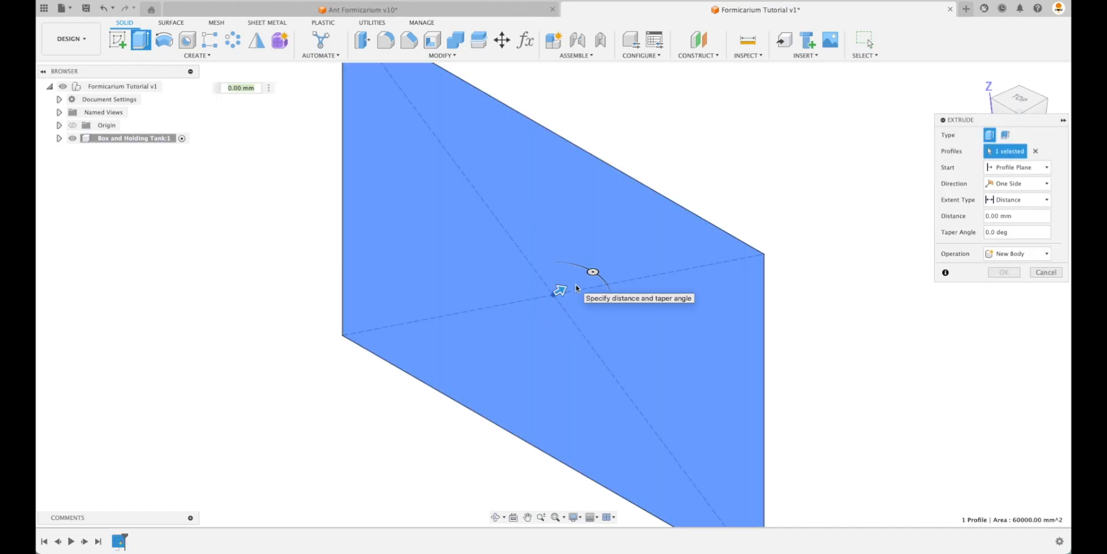
text(dep)
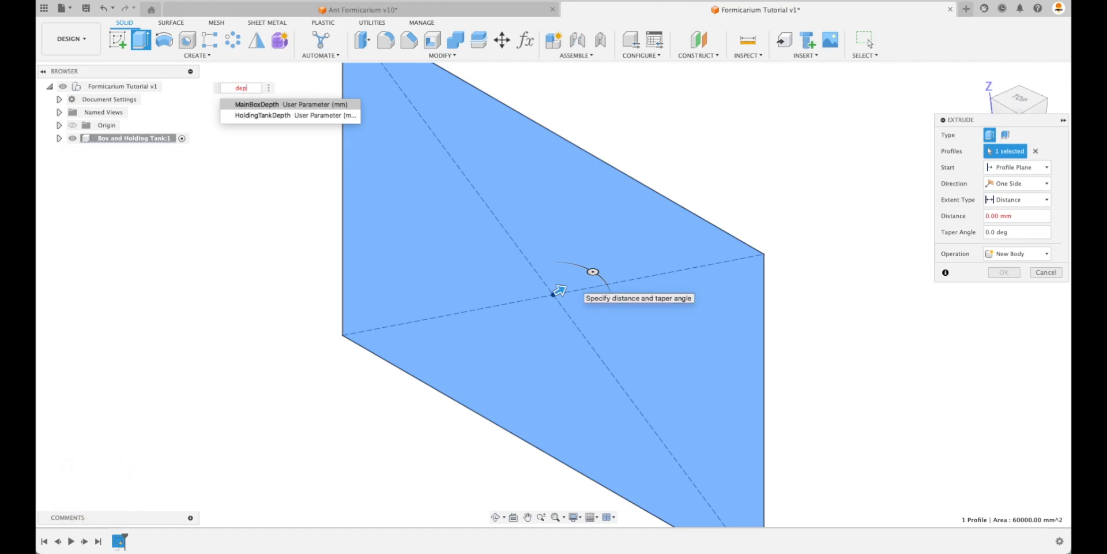
key(Return)
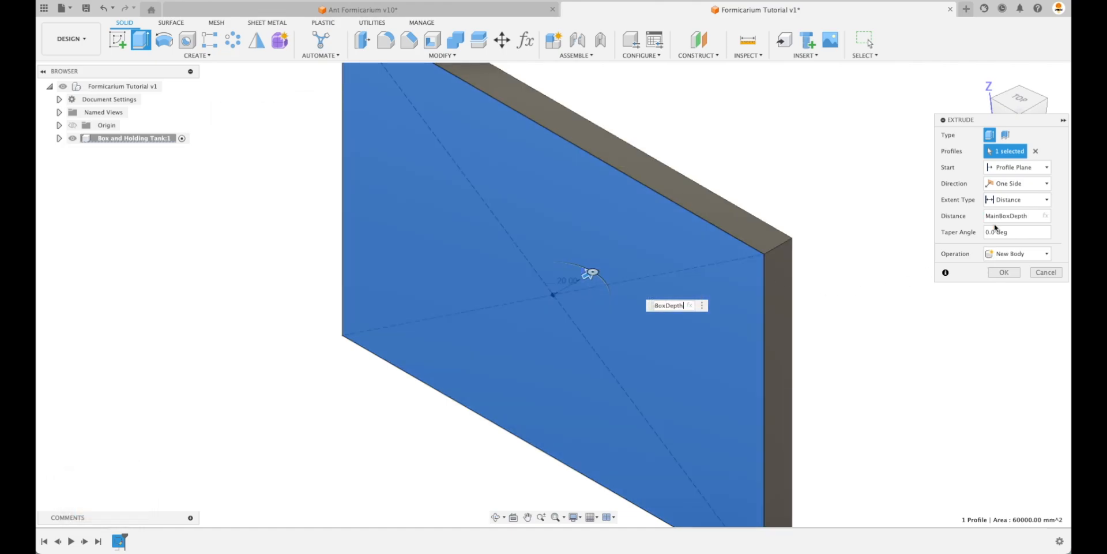
click(1015, 199)
click(1016, 185)
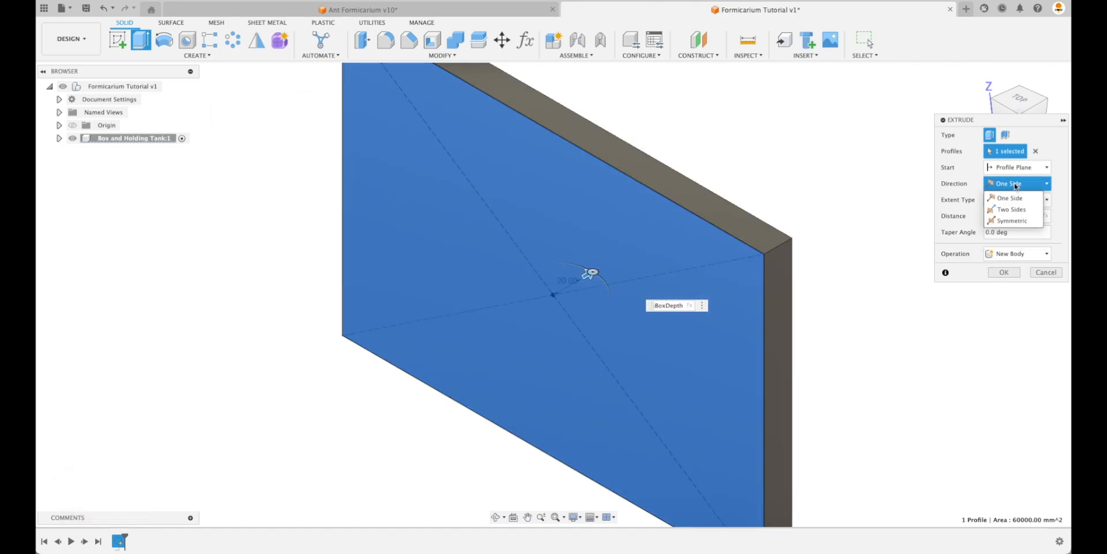
click(1012, 220)
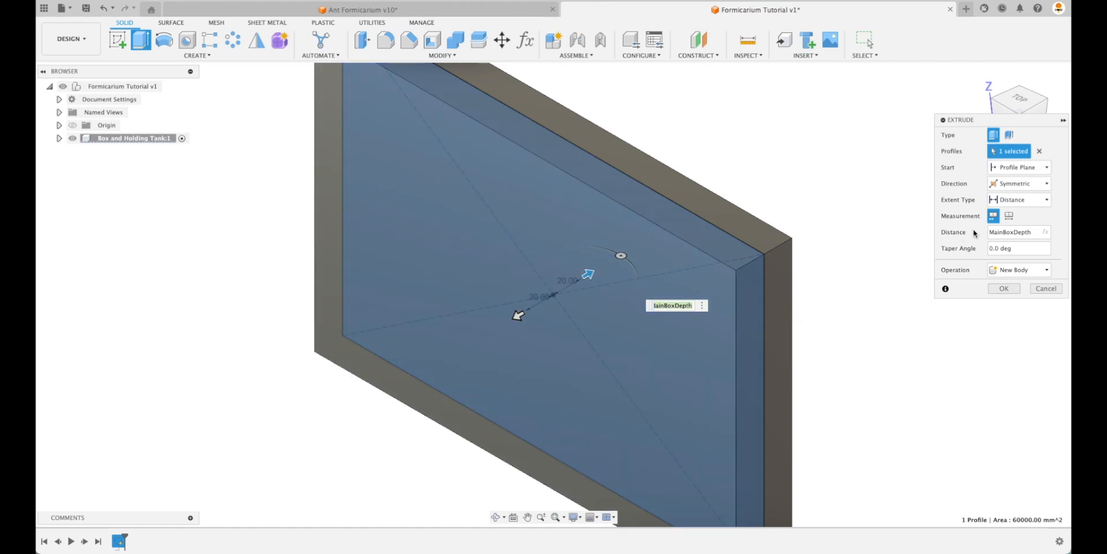
click(1008, 216)
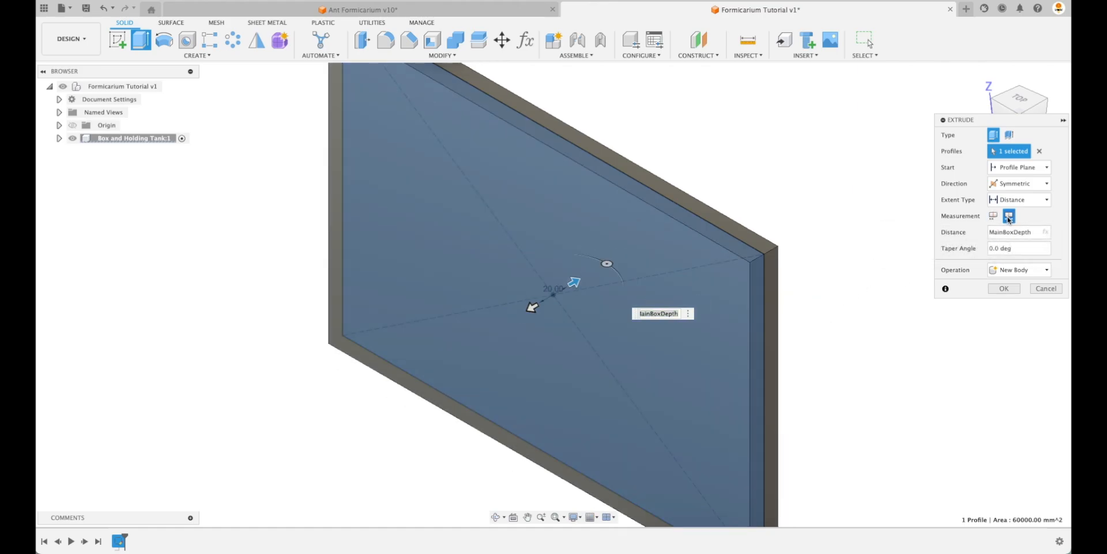
click(1006, 289)
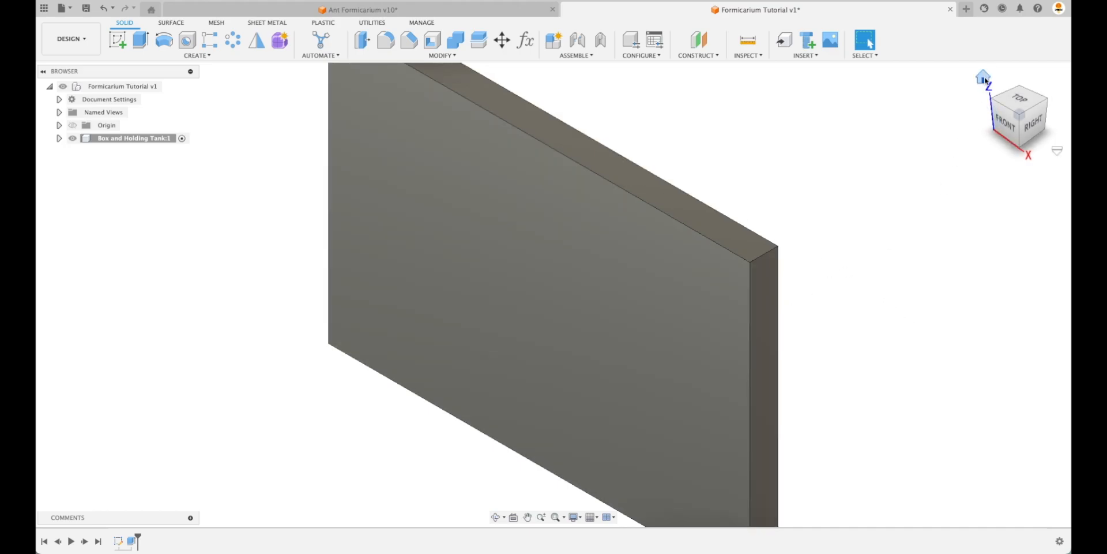
- Start a sketch on the large front face of the extruded box
click(983, 77)
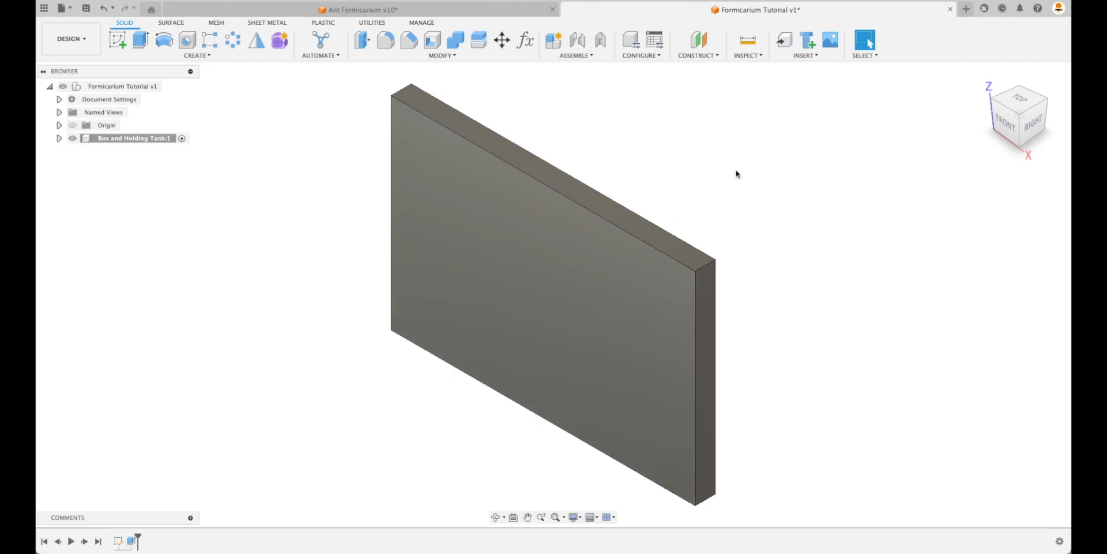
click(119, 41)
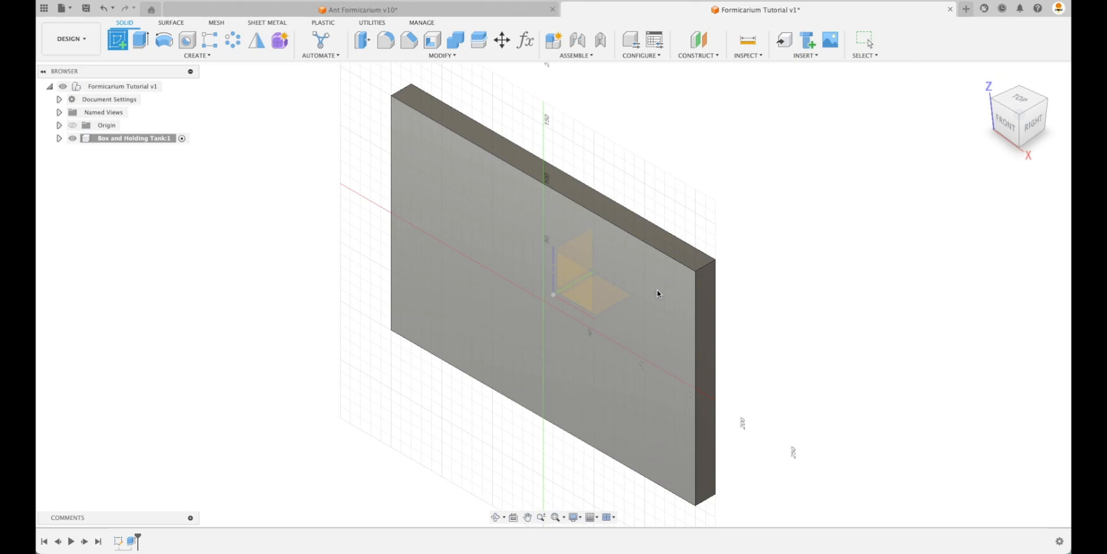
click(662, 291)
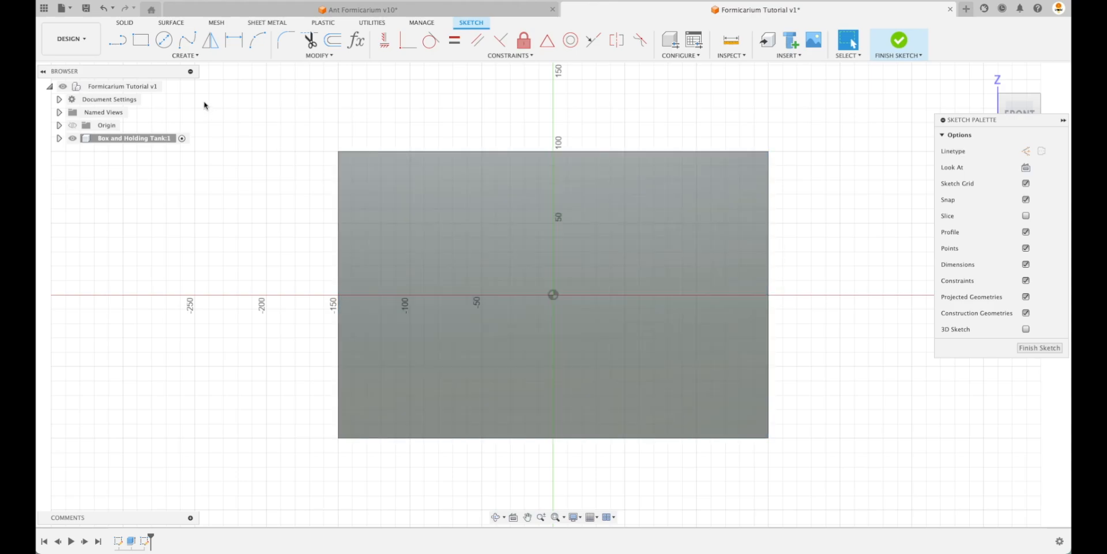
- Draw a two-point rectangle from the face's upper-right corner with height HoldingTankHeight and width HoldingTankWidth, and finish the sketch
click(59, 138)
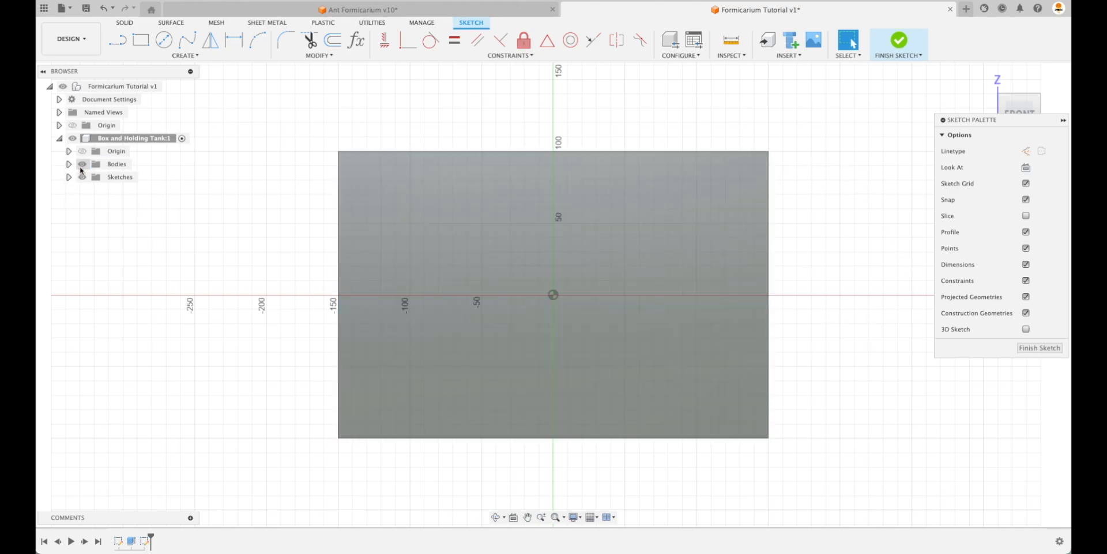
click(141, 39)
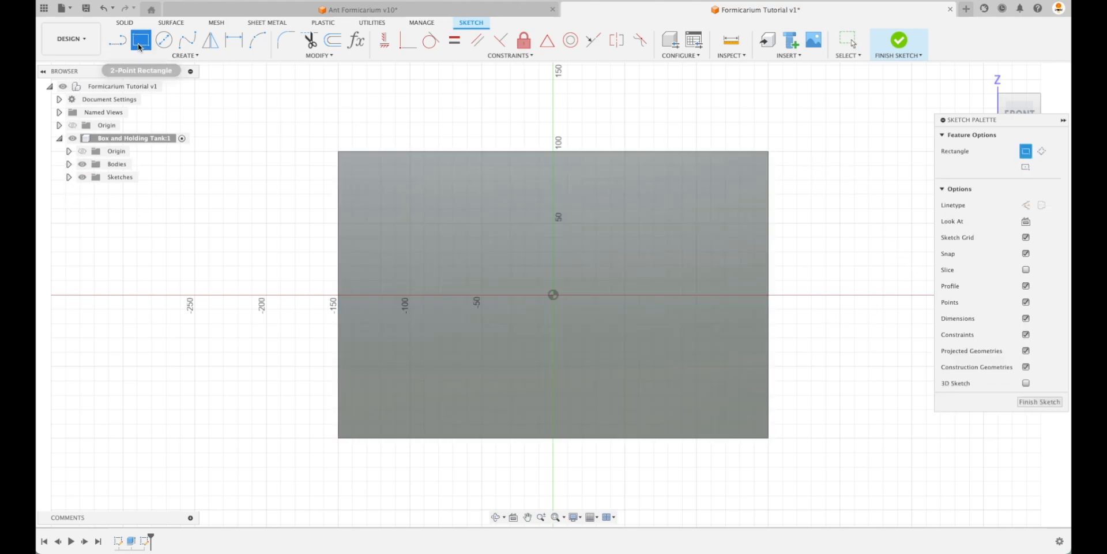
click(768, 151)
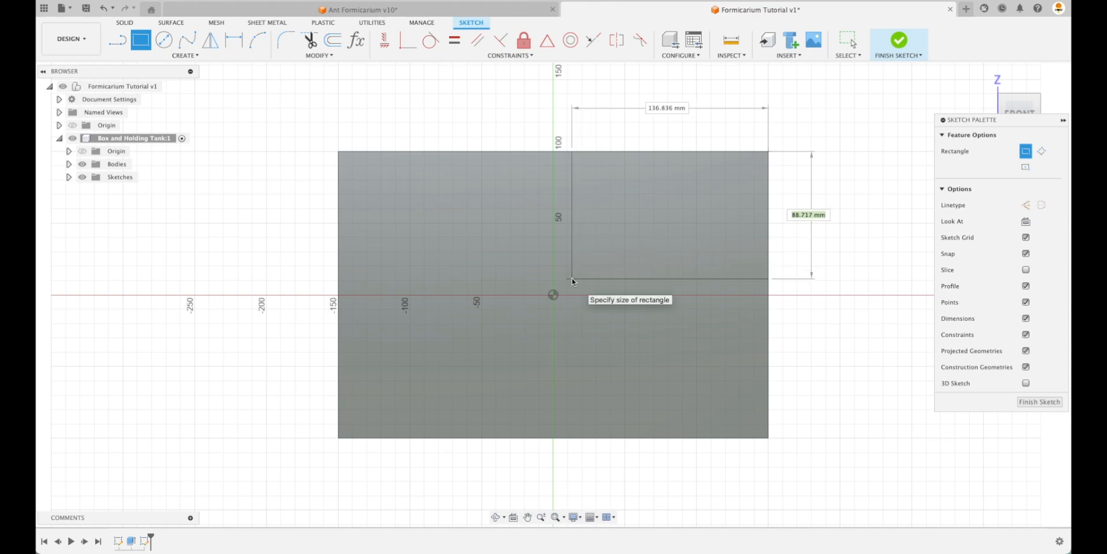
text(h)
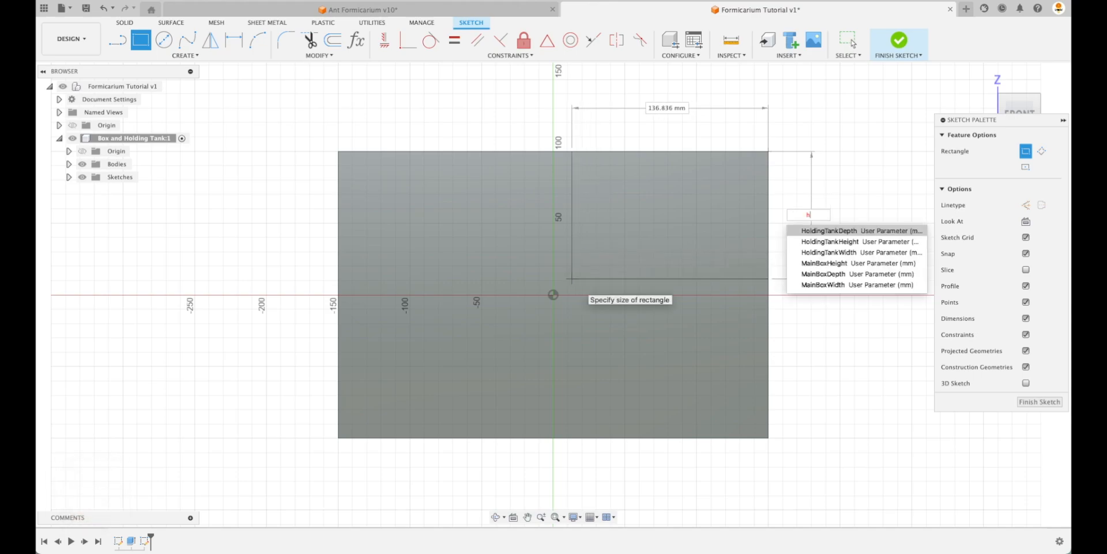
key(Down)
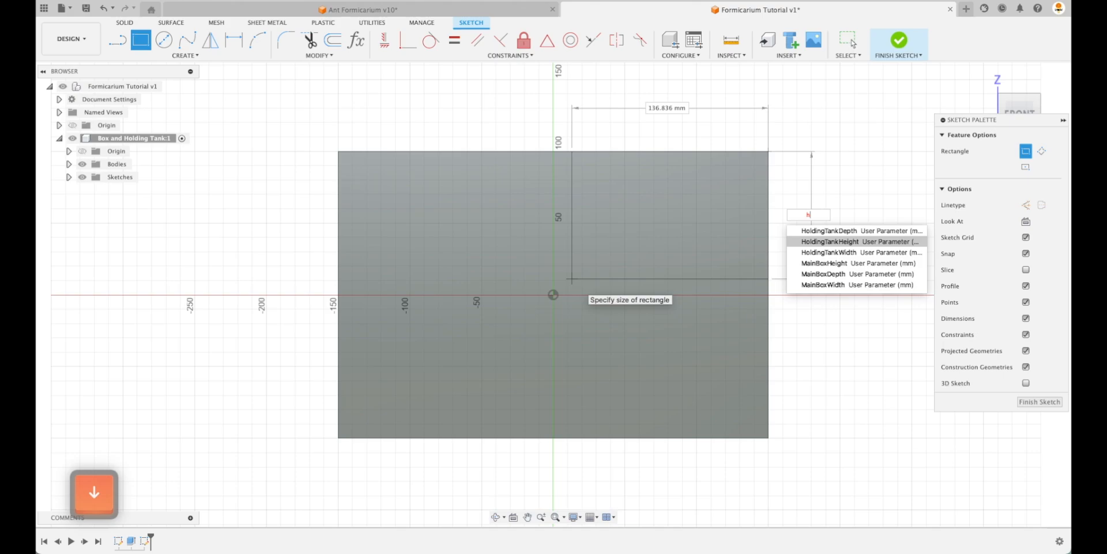
key(Return)
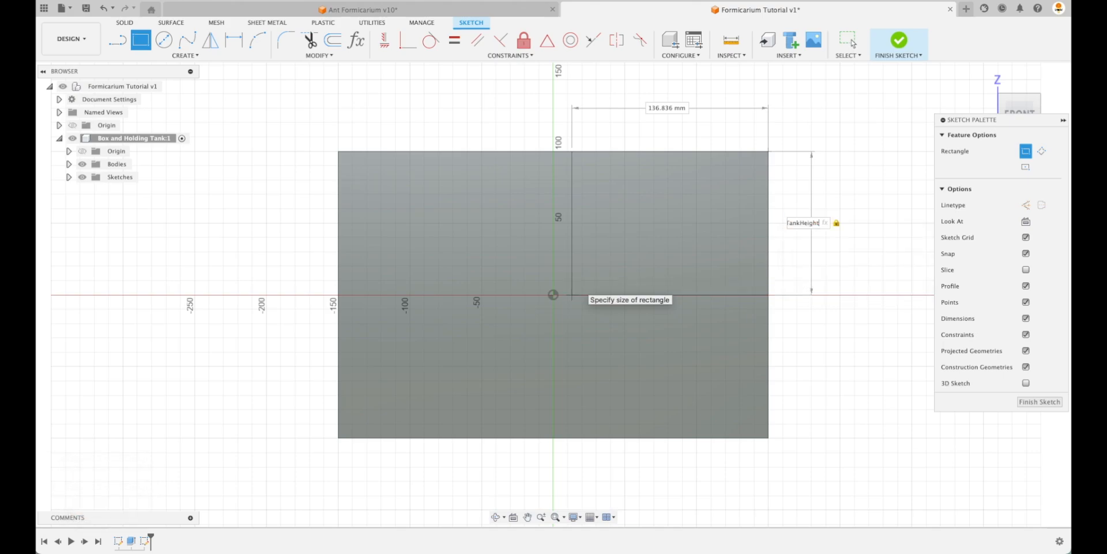
key(Tab)
text(w)
key(Down)
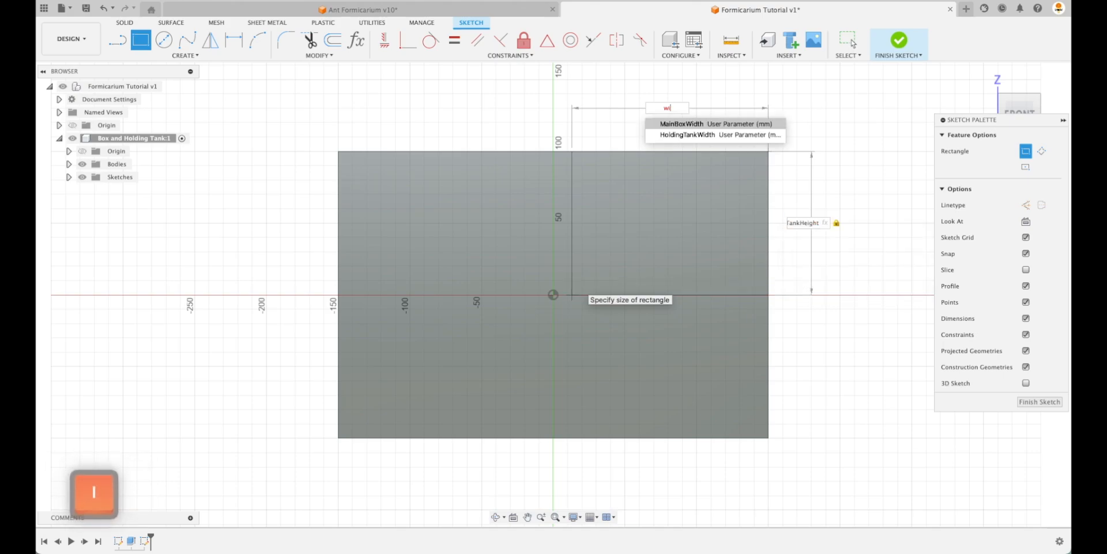
key(Return)
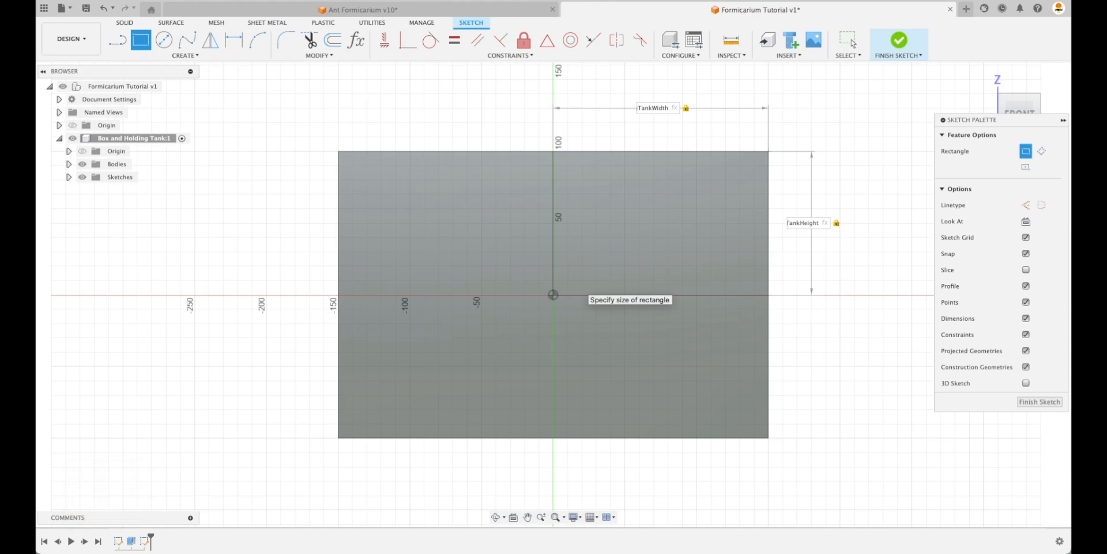
key(Return)
click(1040, 348)
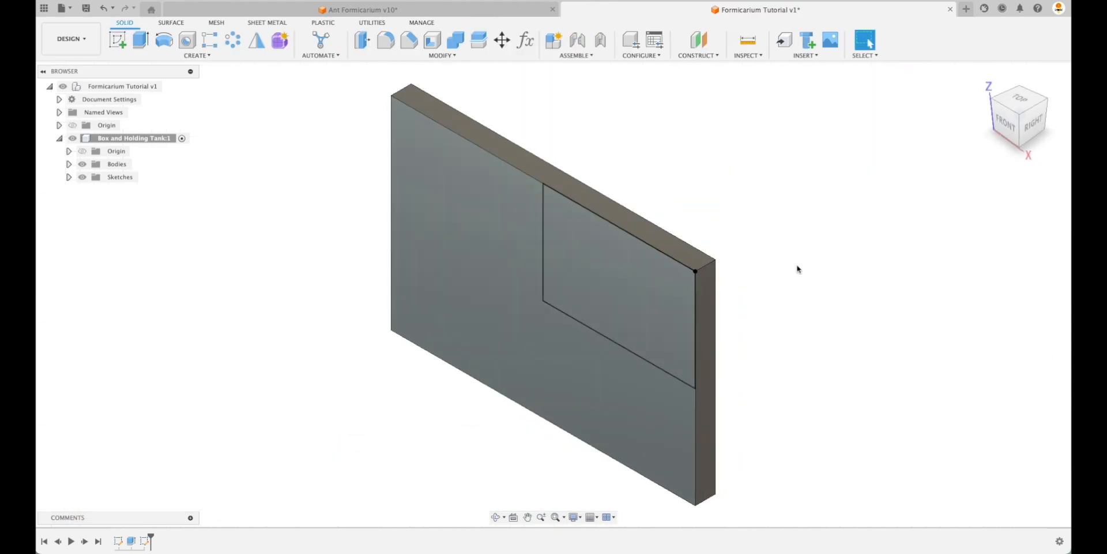
- Extrude the holding tank rectangle outward from the front face, using HoldingTankDepth as the distance
click(146, 42)
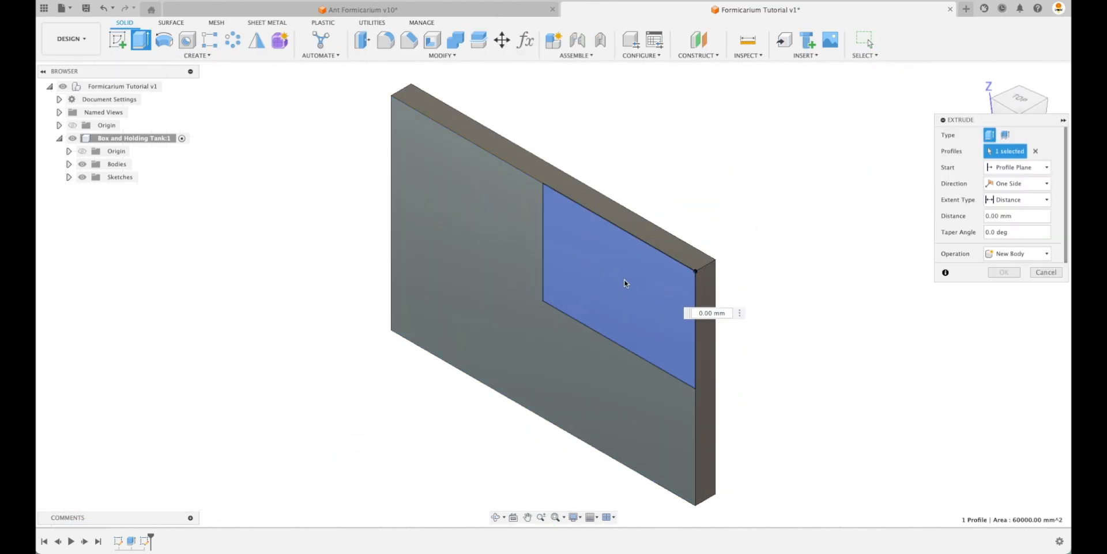
text(dep)
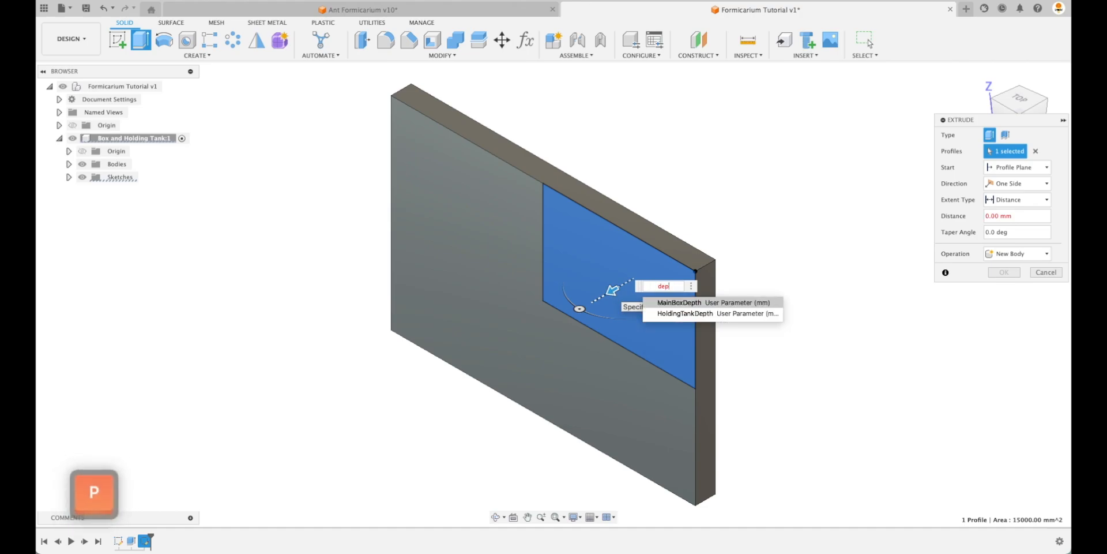
key(Down)
key(Return)
key(Return)
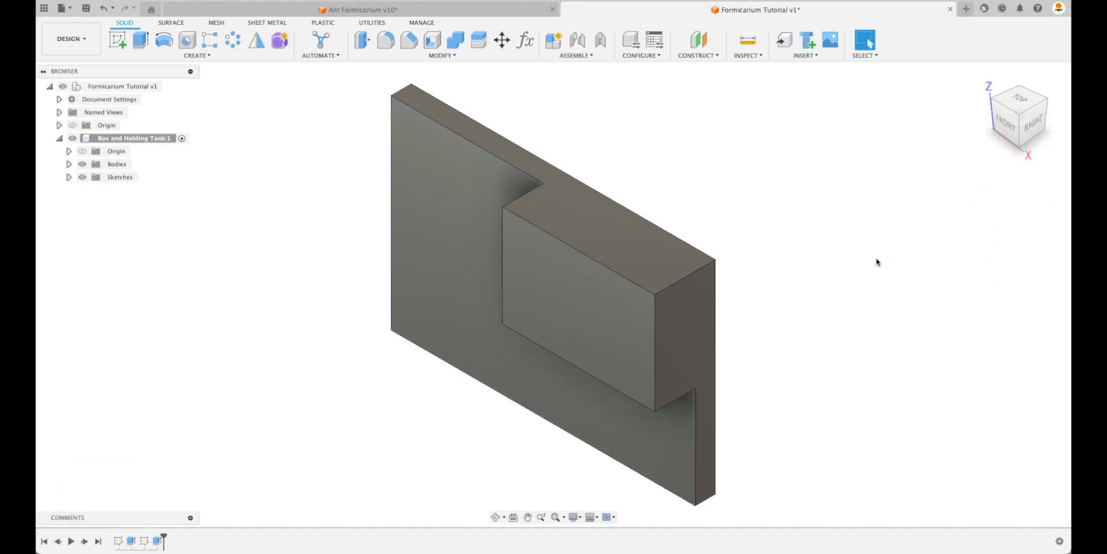
- Open the parameters table and place its window clear of the model so both can be seen
shift+scroll(823, 230, left, 6)
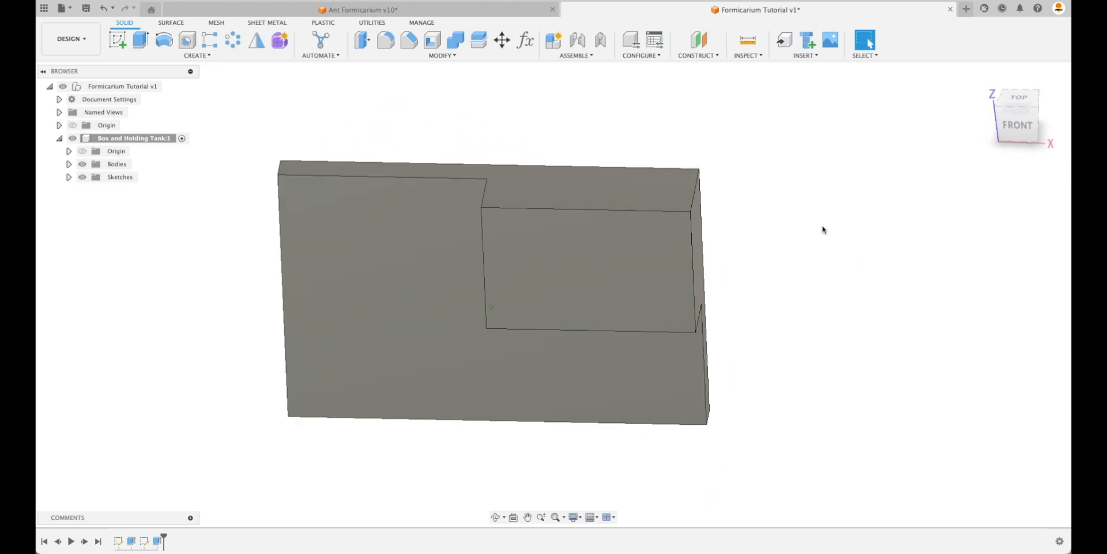
scroll(823, 230, right, 4)
click(532, 48)
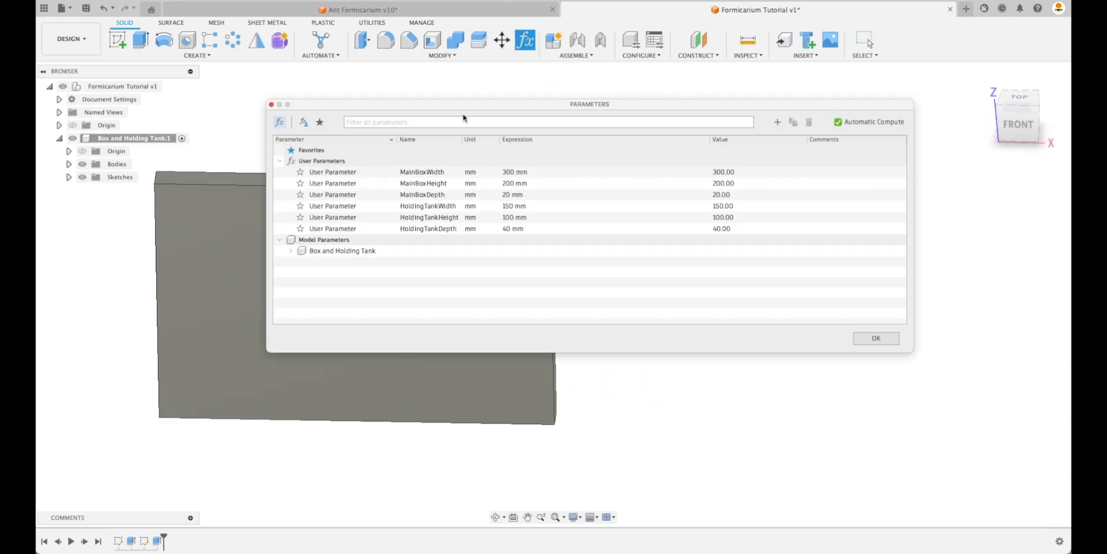
drag(486, 106, 620, 68)
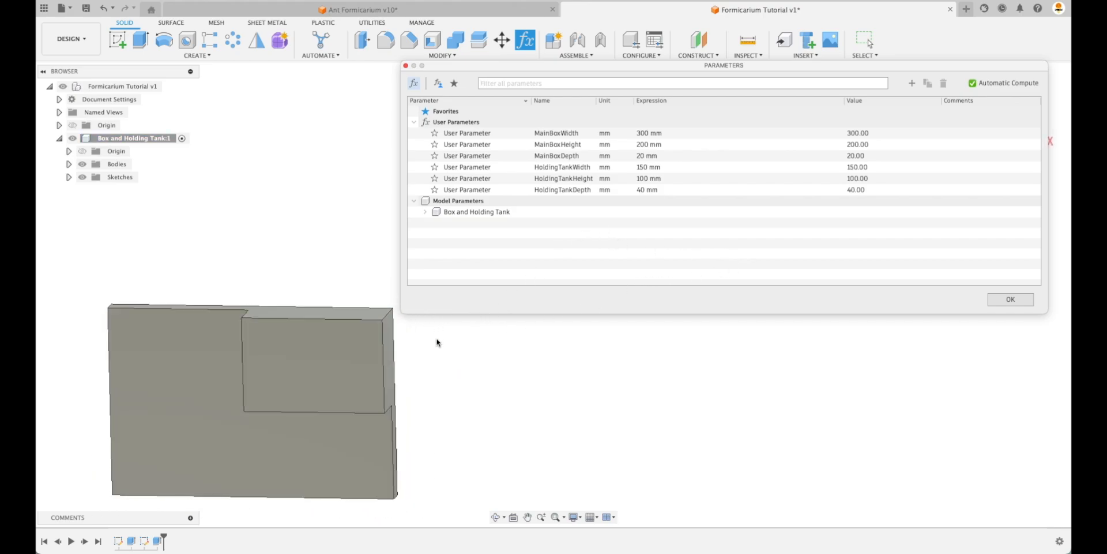
drag(616, 68, 629, 40)
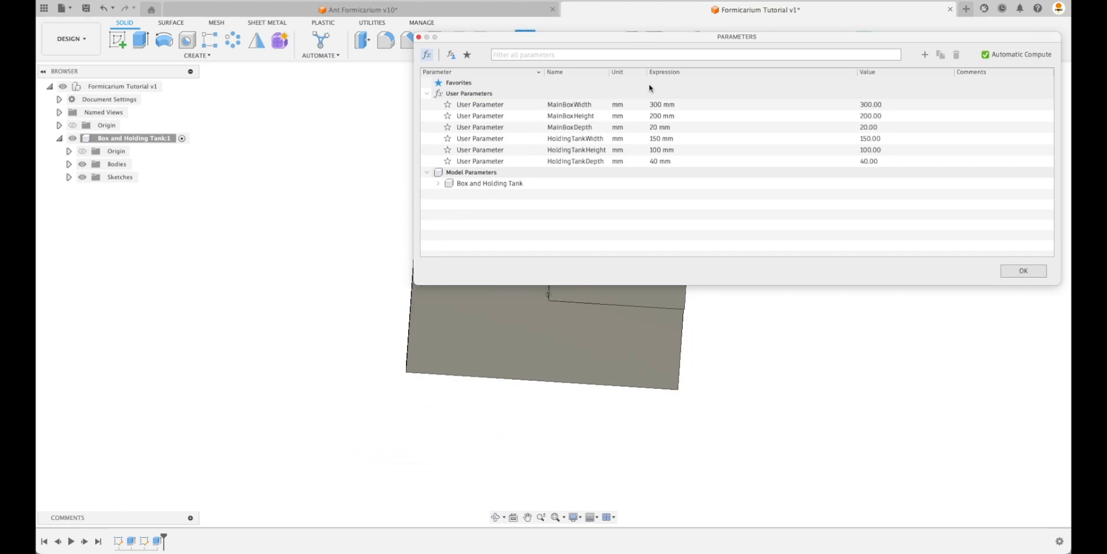
drag(717, 39, 765, 49)
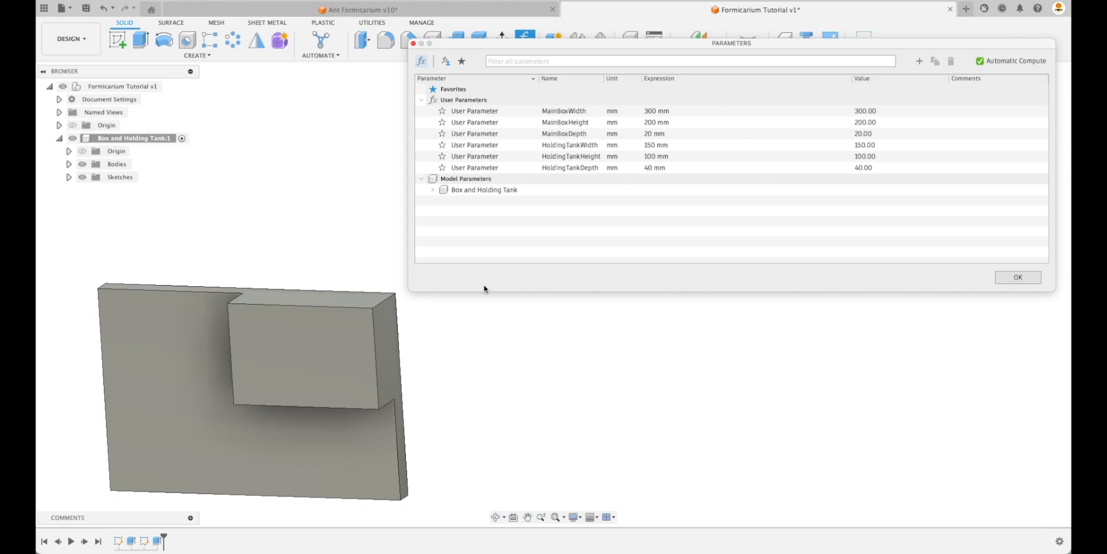
click(165, 420)
click(511, 456)
- Set MainBoxWidth to 400 mm, MainBoxHeight to 300 mm and MainBoxDepth to 40 mm
double_click(689, 110)
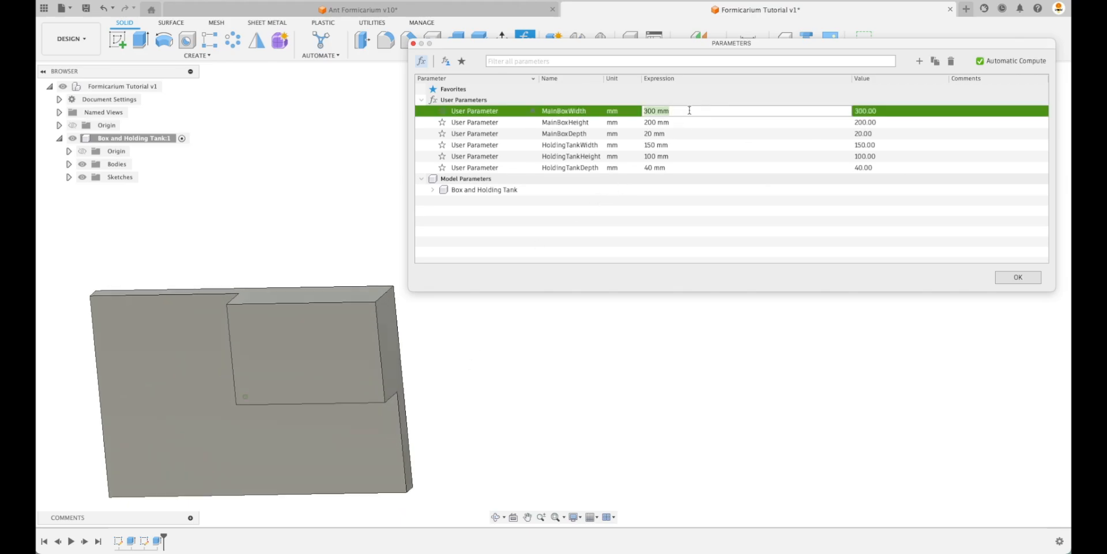
text(400)
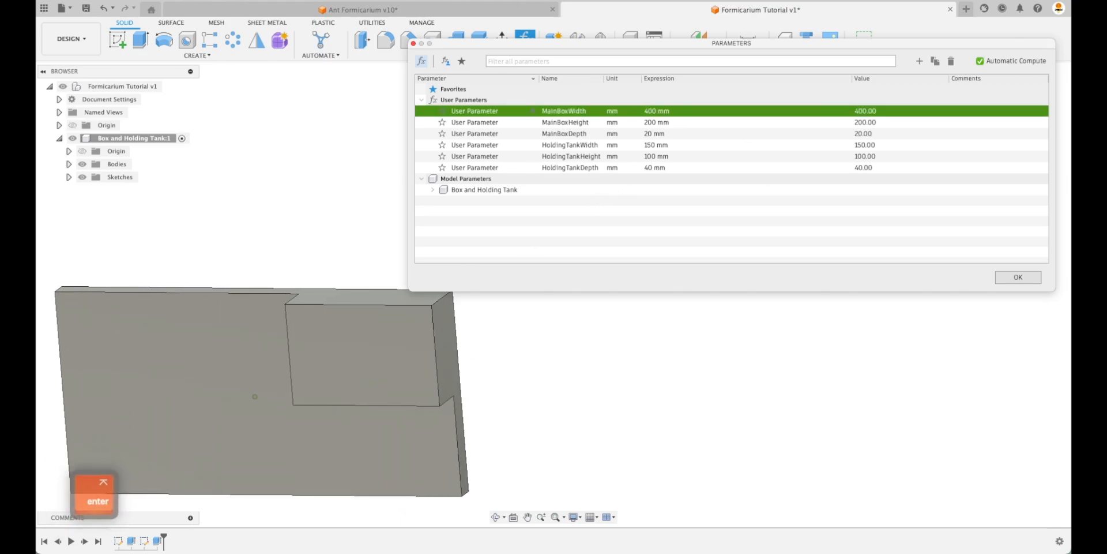
click(676, 121)
text(300)
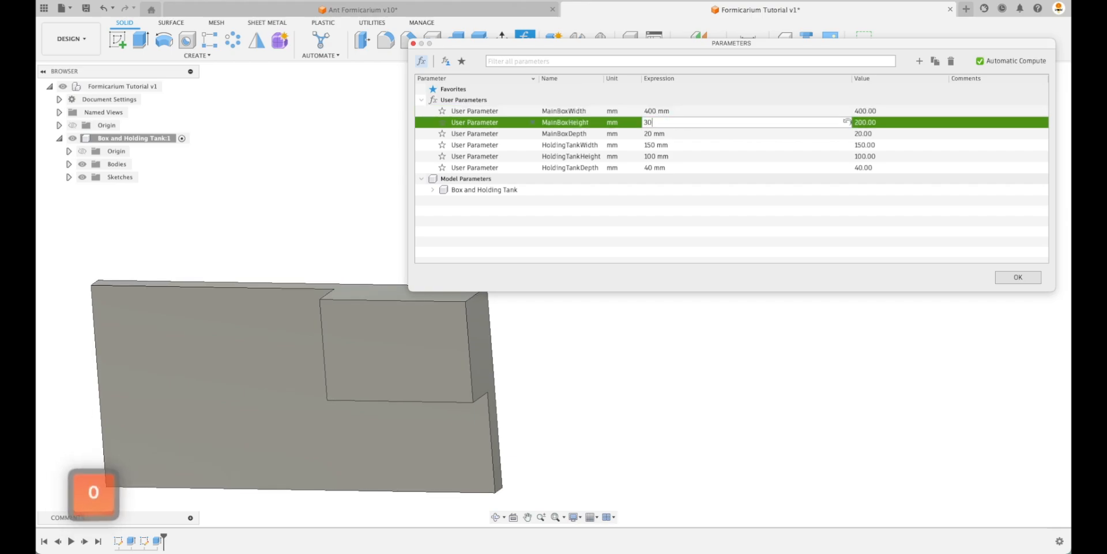
key(Return)
click(680, 134)
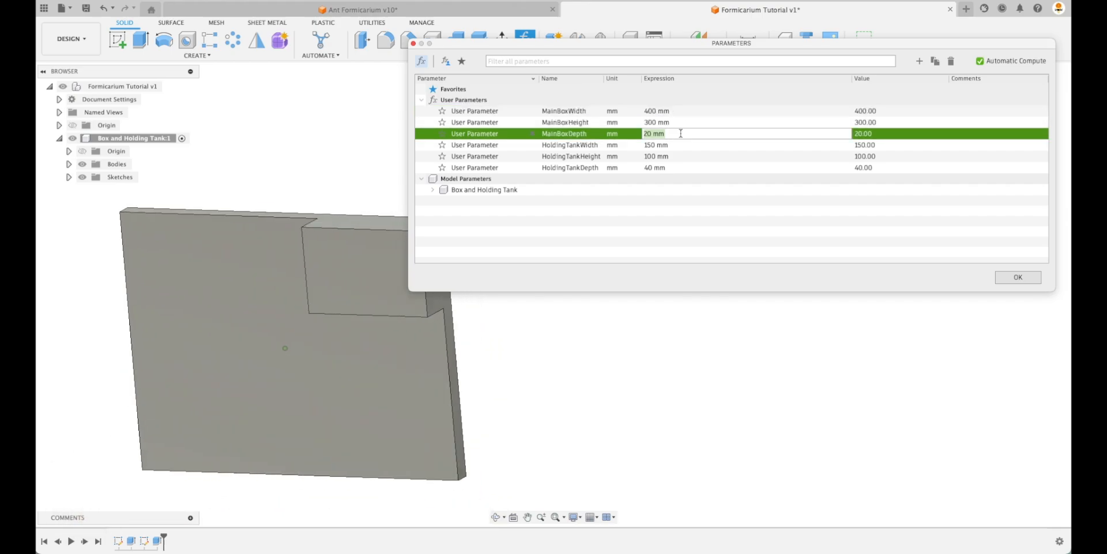
text(40)
key(Return)
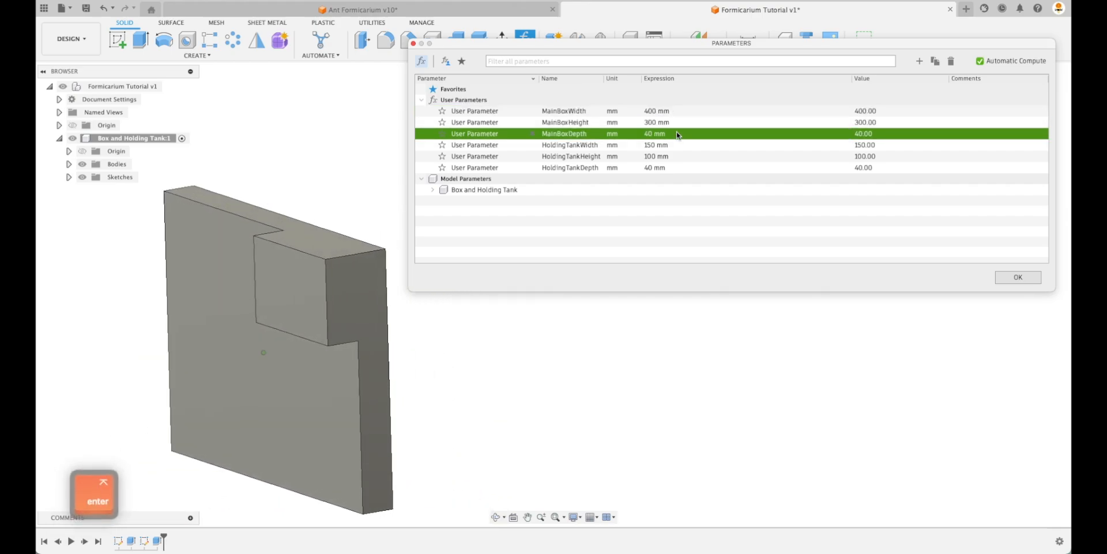
- Set HoldingTankWidth to 200 mm, HoldingTankHeight to 200 mm and HoldingTankDepth to 50 mm
click(676, 145)
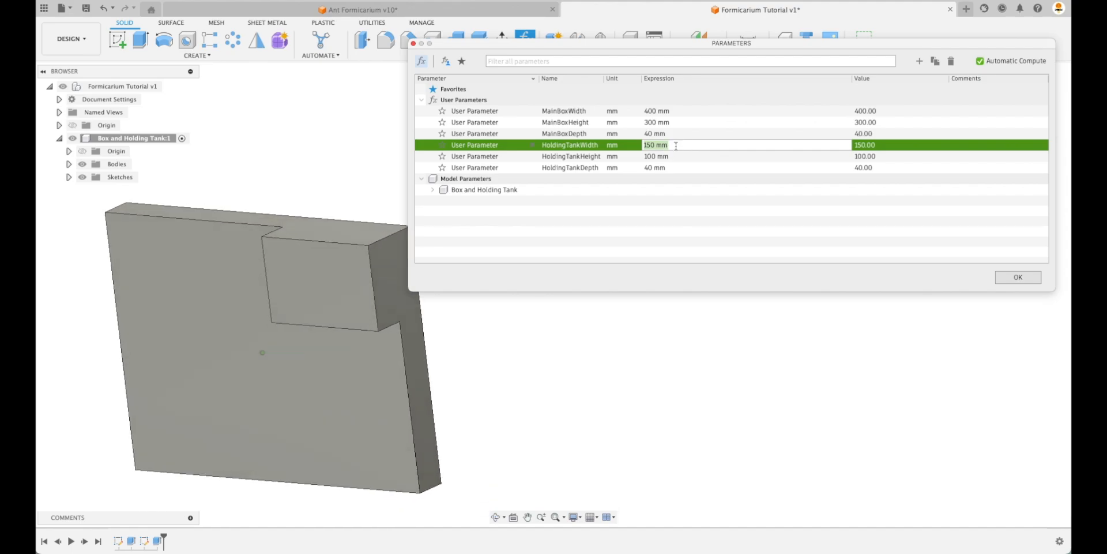
text(200)
key(Return)
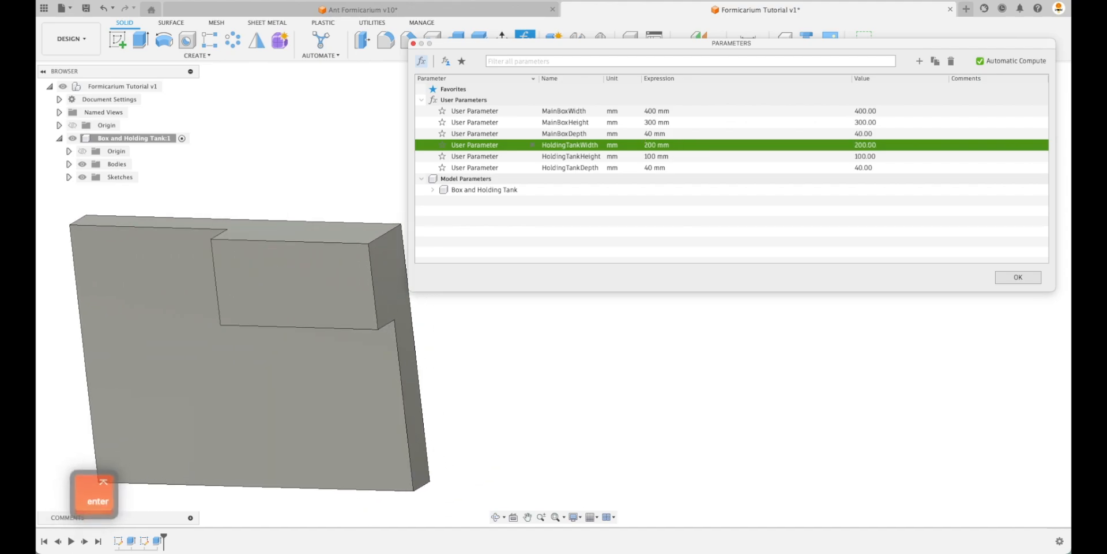
click(664, 156)
text(200)
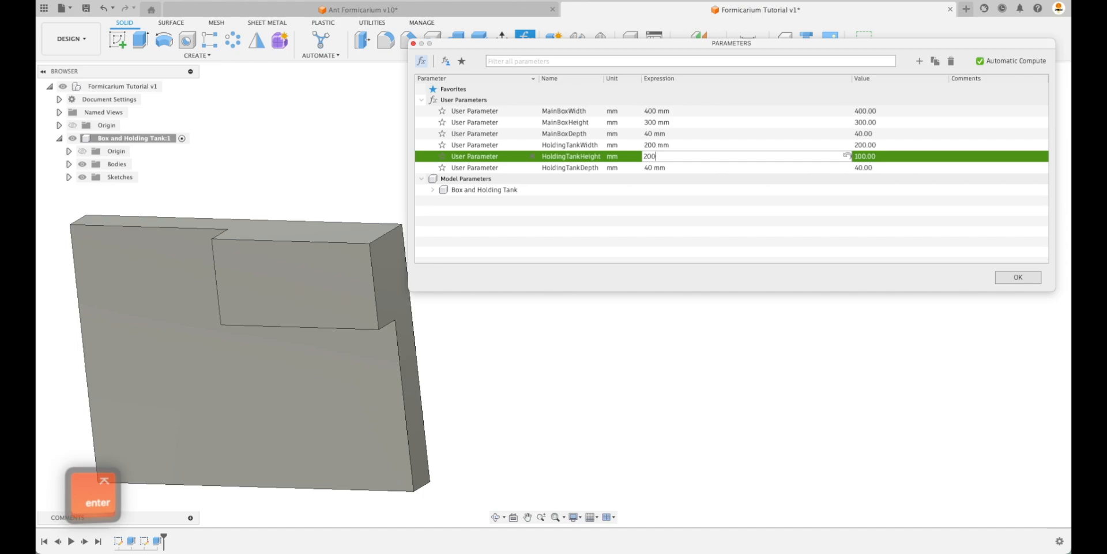
key(Return)
click(667, 168)
text(50)
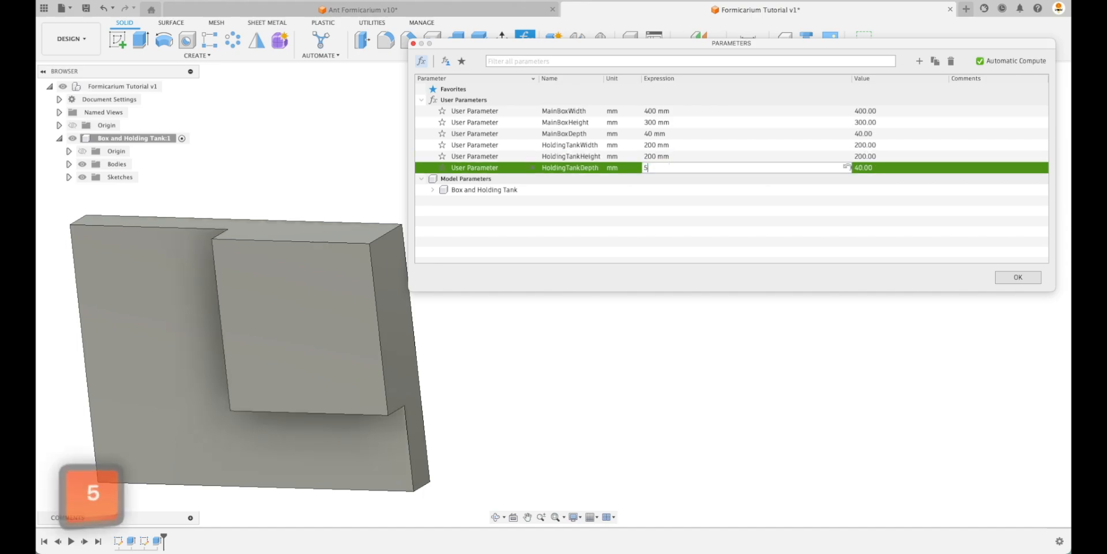
key(Return)
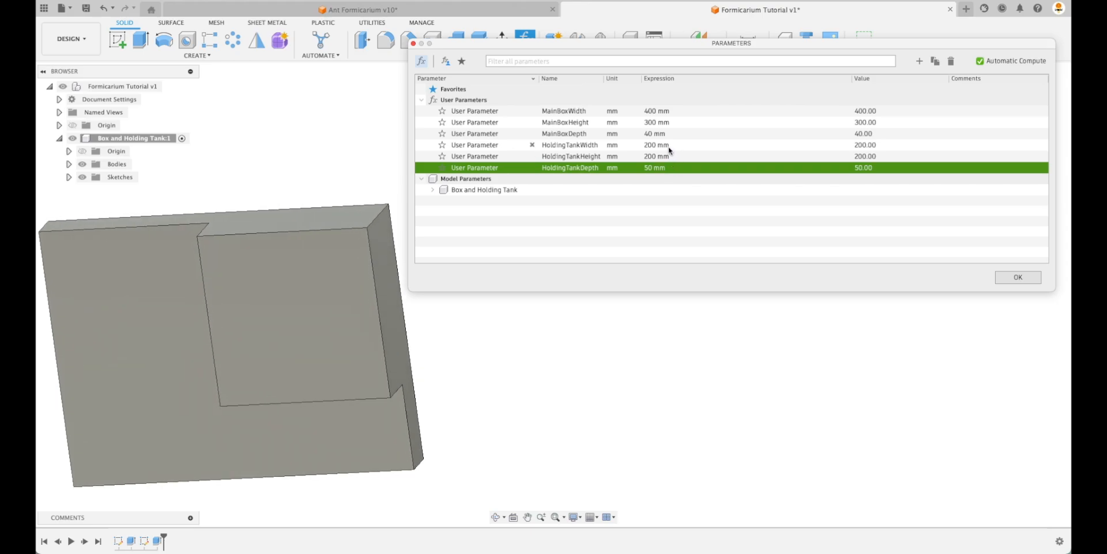
- Try a HoldingTankWidth of 500 mm, wider than the main box
click(666, 145)
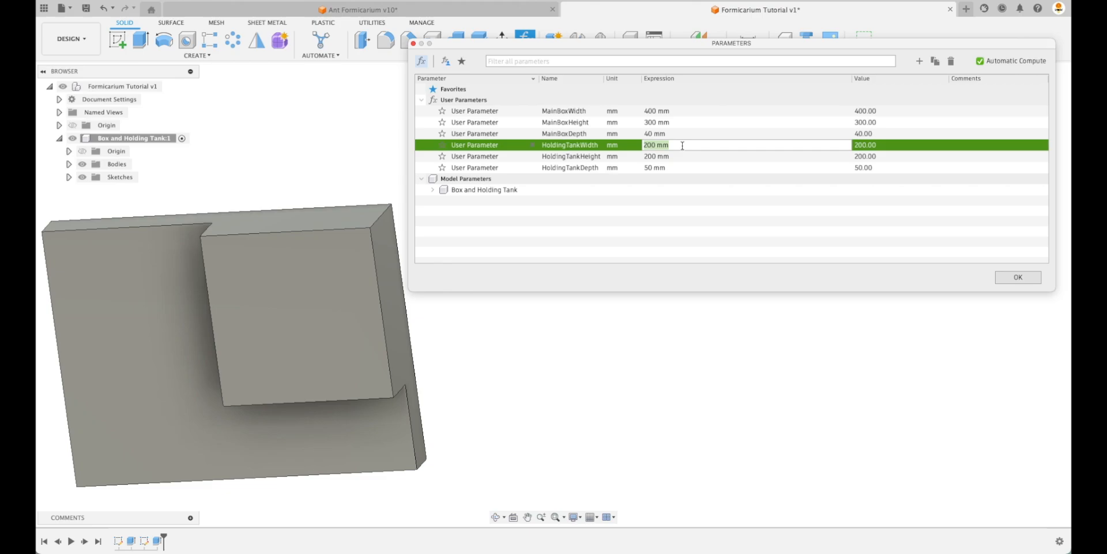
text(500)
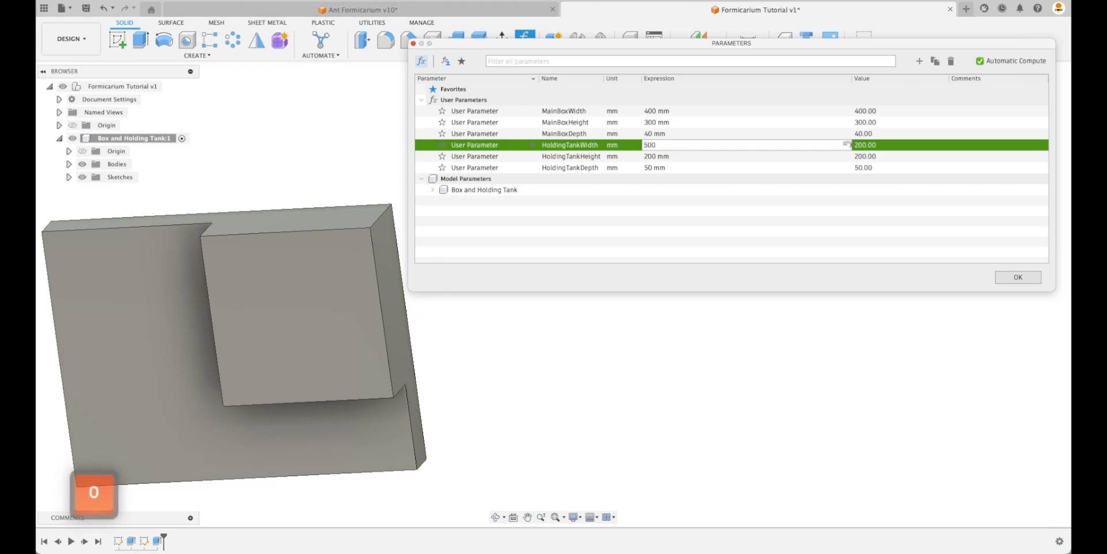
key(Return)
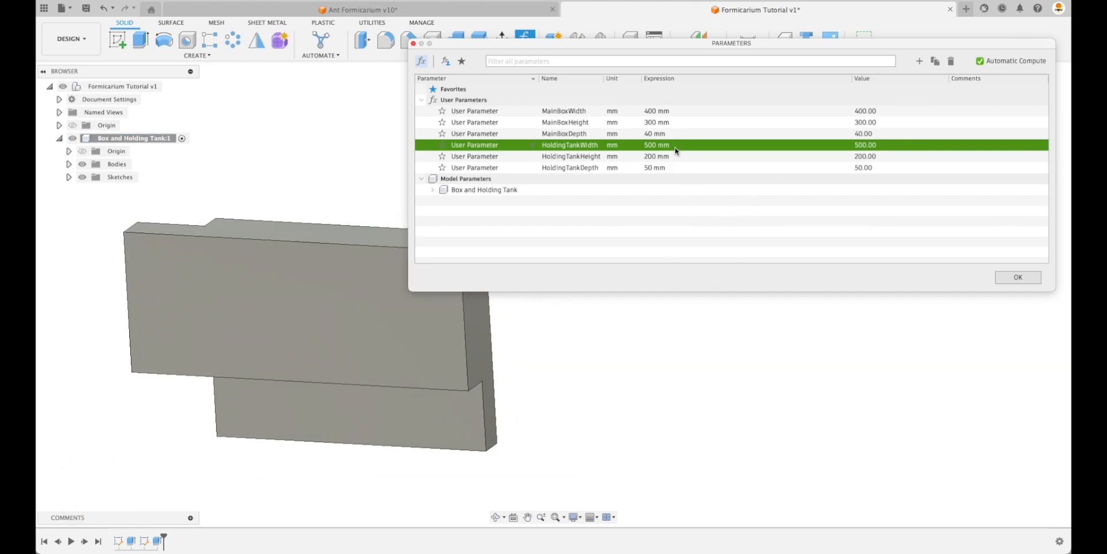
- Make HoldingTankWidth depend on the main box with the expression MainBoxWidth / 2
click(675, 147)
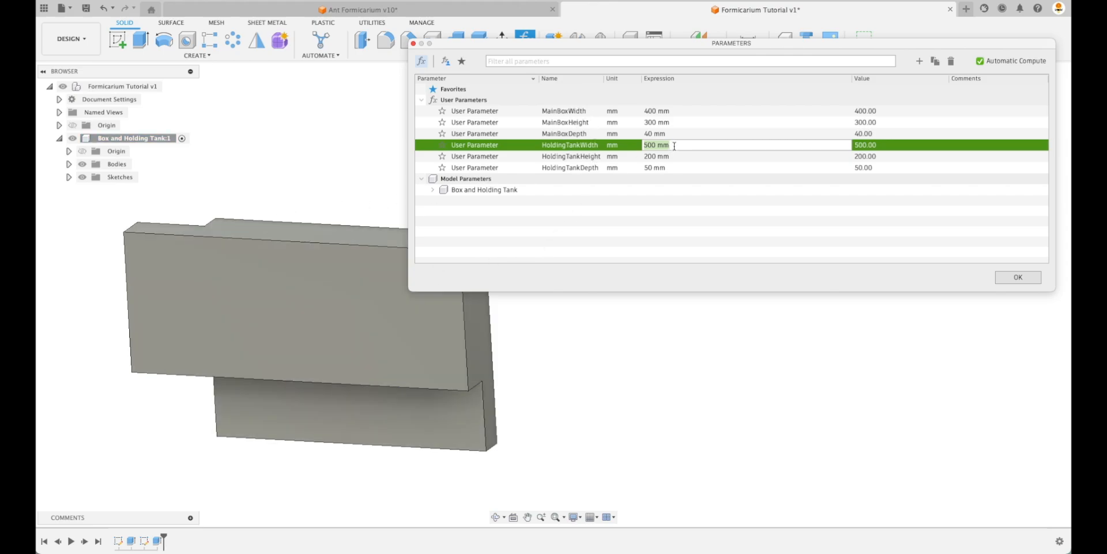
text(main)
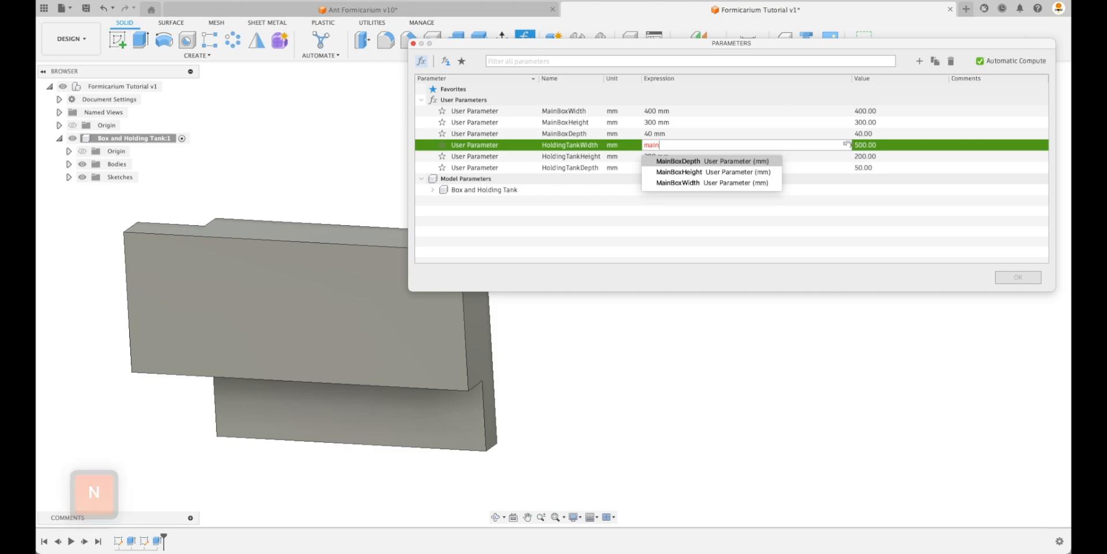
key(Down)
key(Down)
key(Return)
text(/)
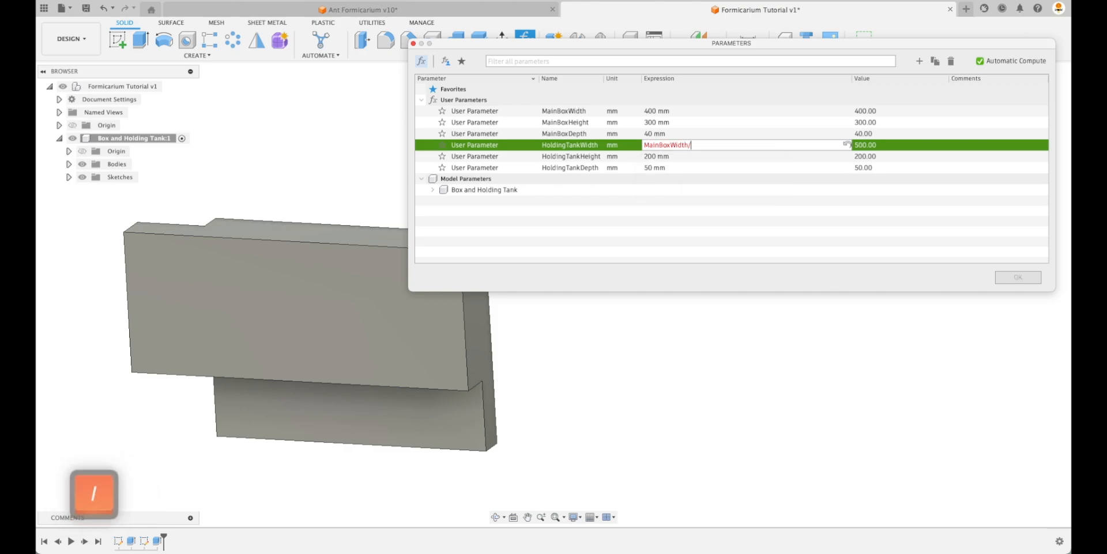
text(2)
key(Return)
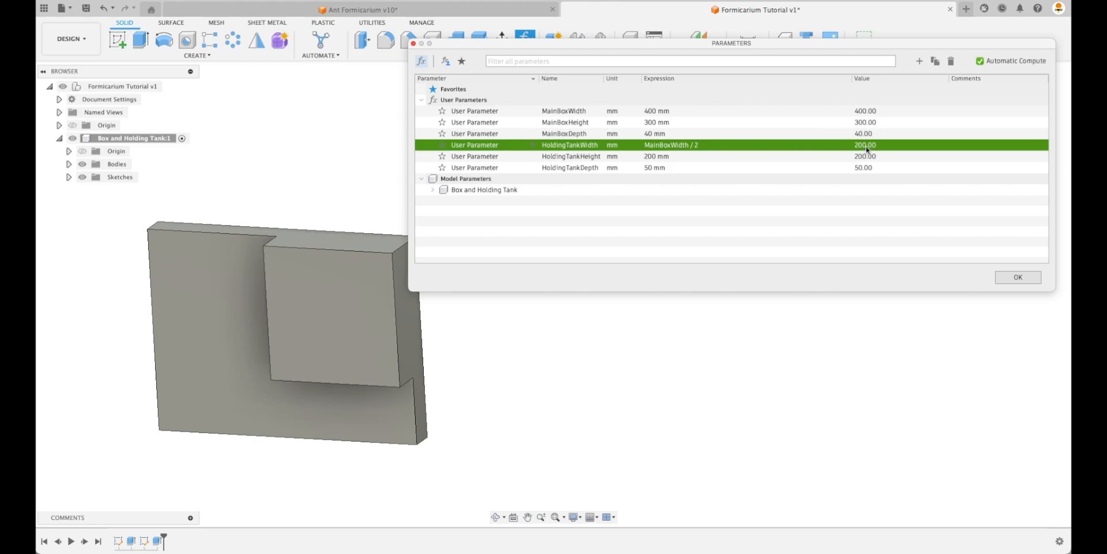
- Make HoldingTankHeight depend on the main box with the expression MainBoxHeight / 2
double_click(657, 156)
text(MainBoxHeight/2)
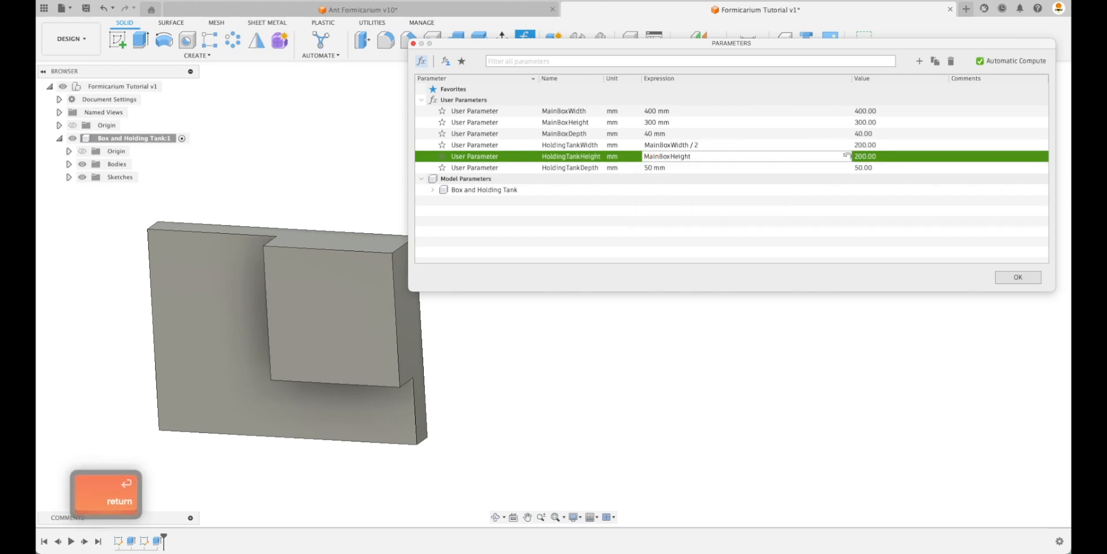
key(Return)
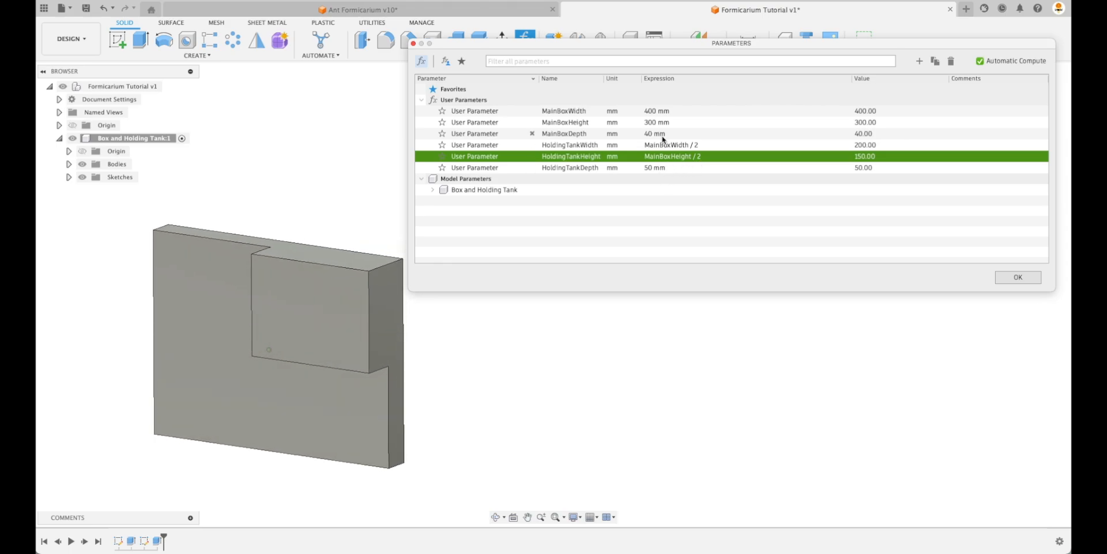
- Try a MainBoxWidth of 300 mm to test the linked holding tank width
click(663, 110)
text(300)
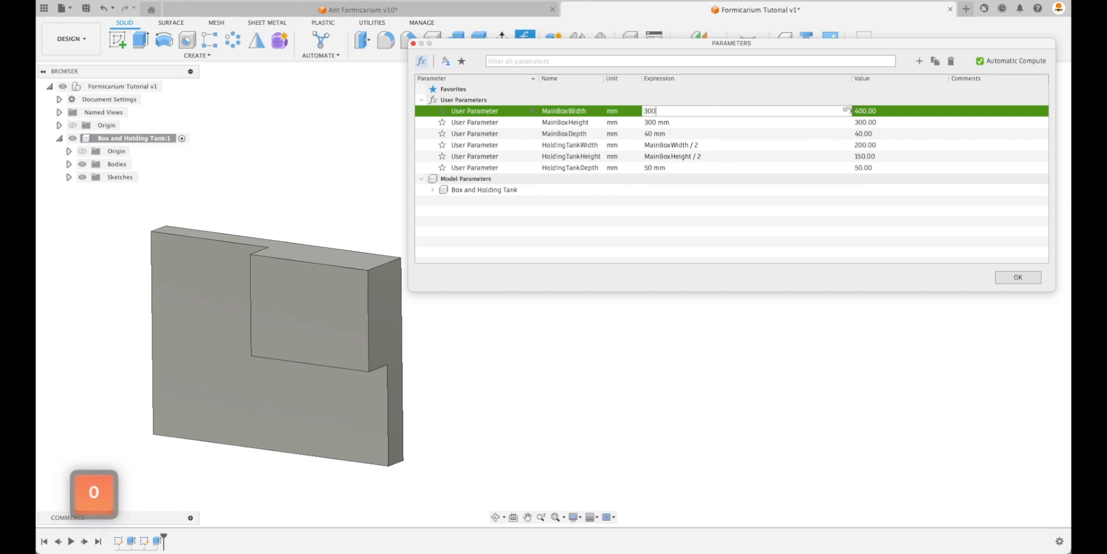
key(Return)
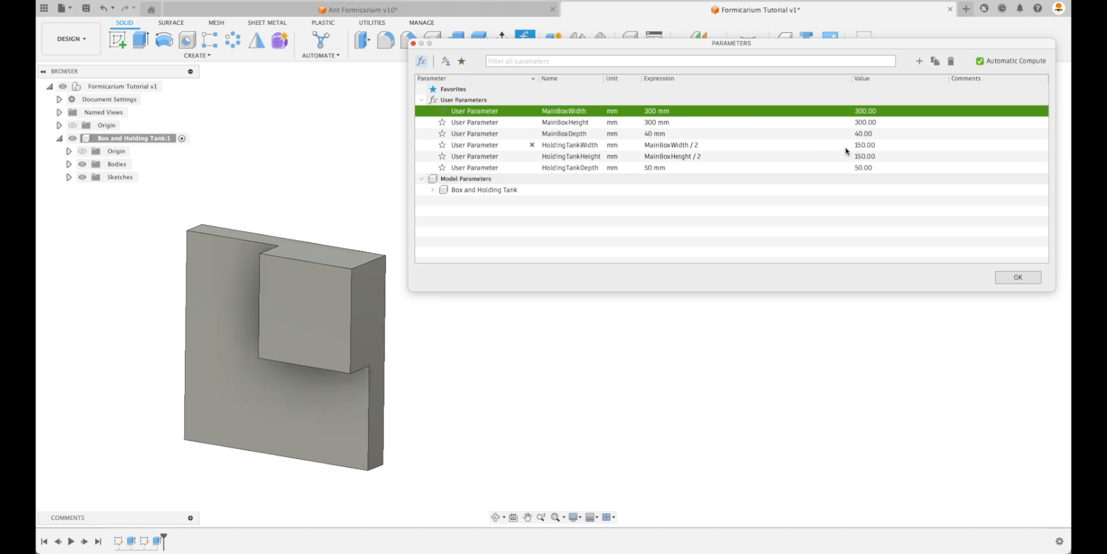
- Set MainBoxHeight to 200 mm and MainBoxWidth to 350 mm
double_click(685, 123)
text(200)
key(Return)
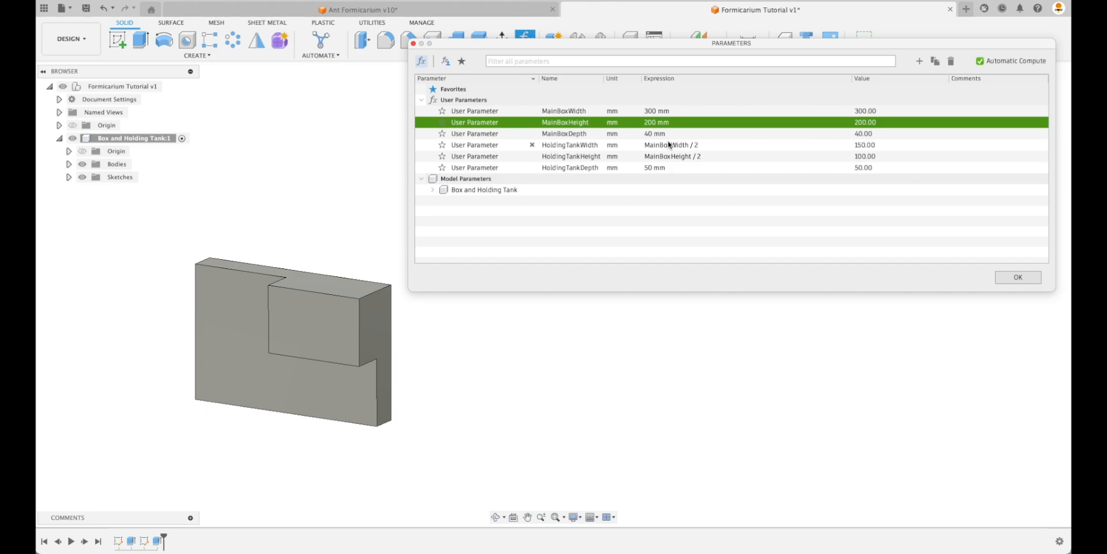
double_click(666, 111)
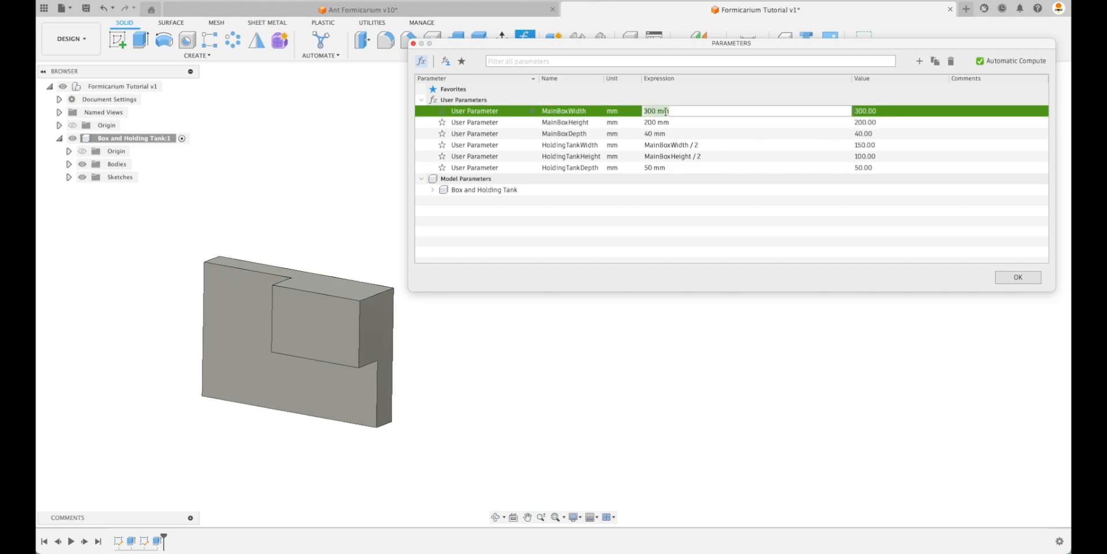
text(350)
key(Return)
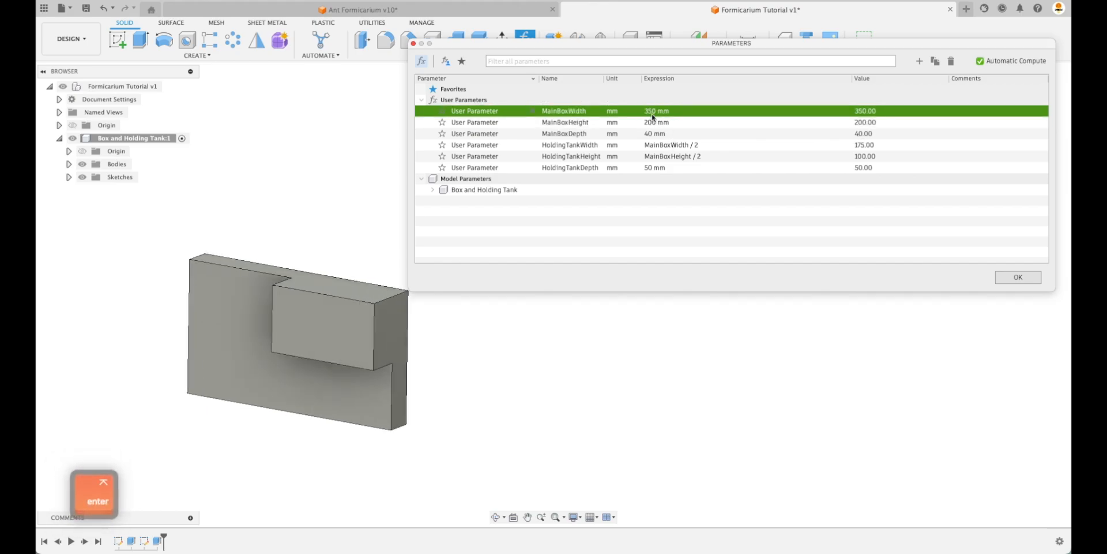
- Set HoldingTankDepth to 40 mm, finish editing the parameters and return to the home view
double_click(663, 167)
text(40)
key(Return)
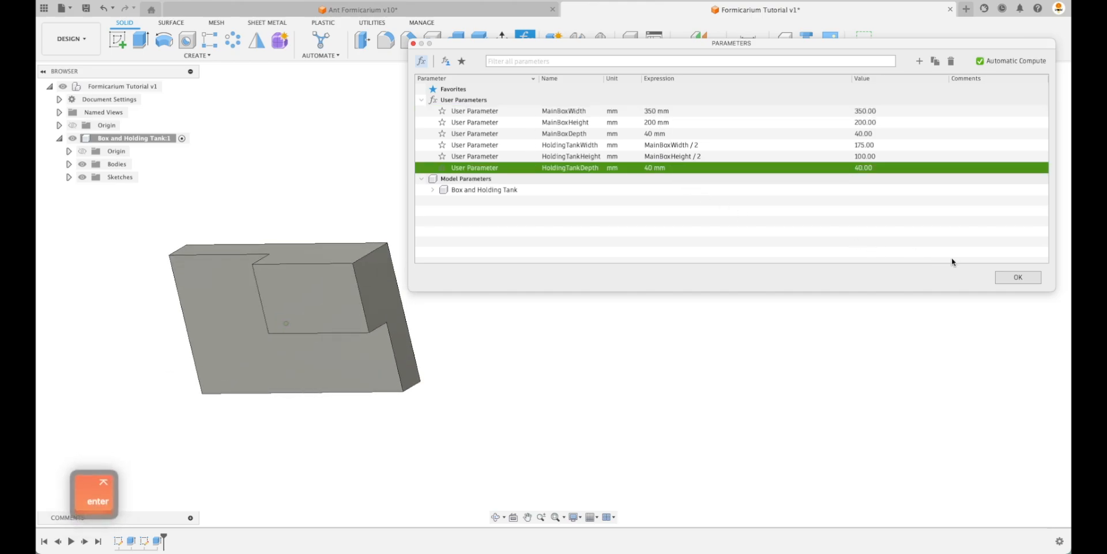
click(1019, 277)
click(983, 75)
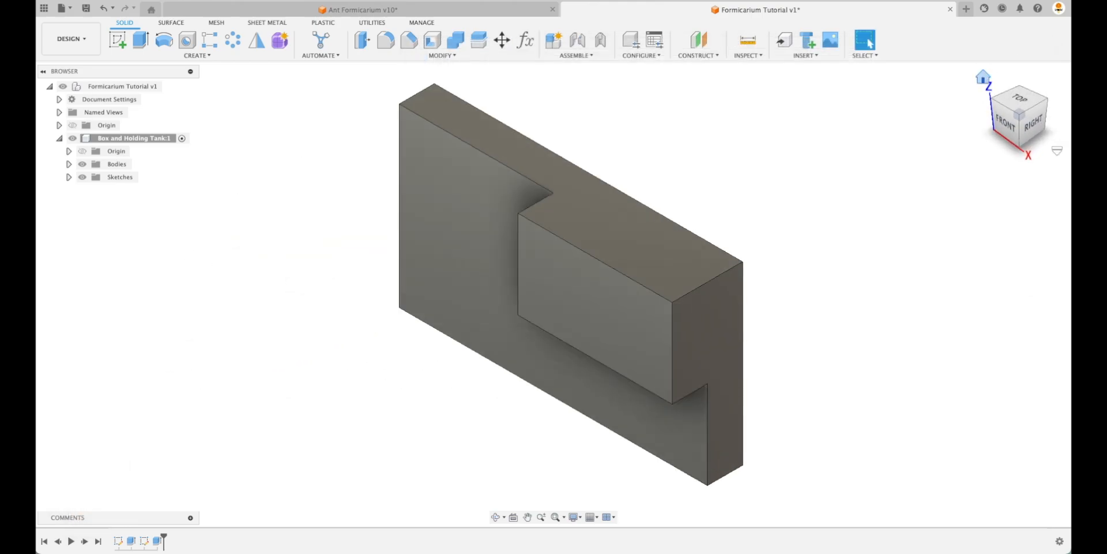
- Add a user parameter named WallThickness in millimetres with the value 5 mm
click(525, 39)
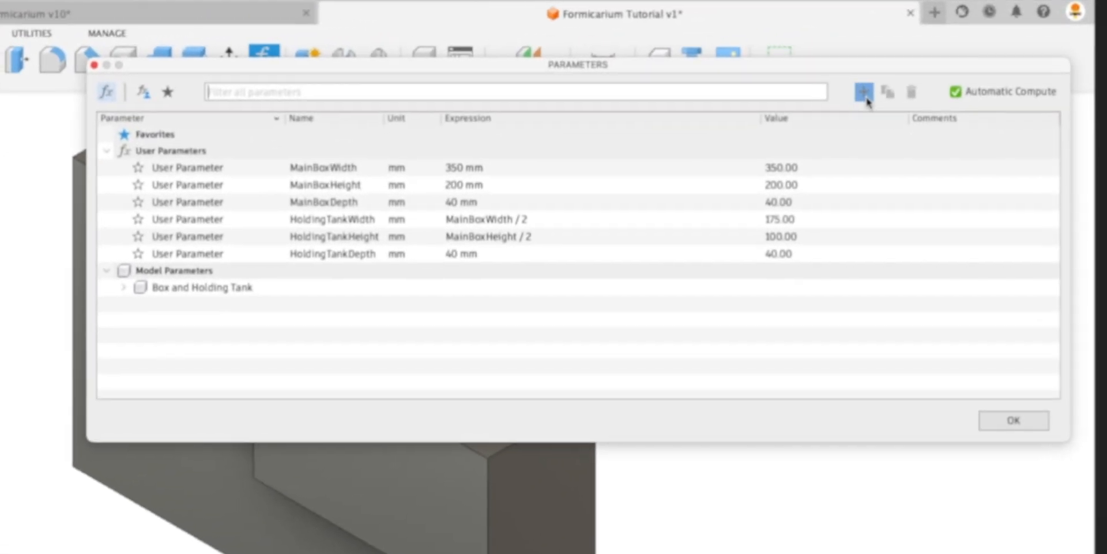
click(864, 91)
text(Wall Thickness)
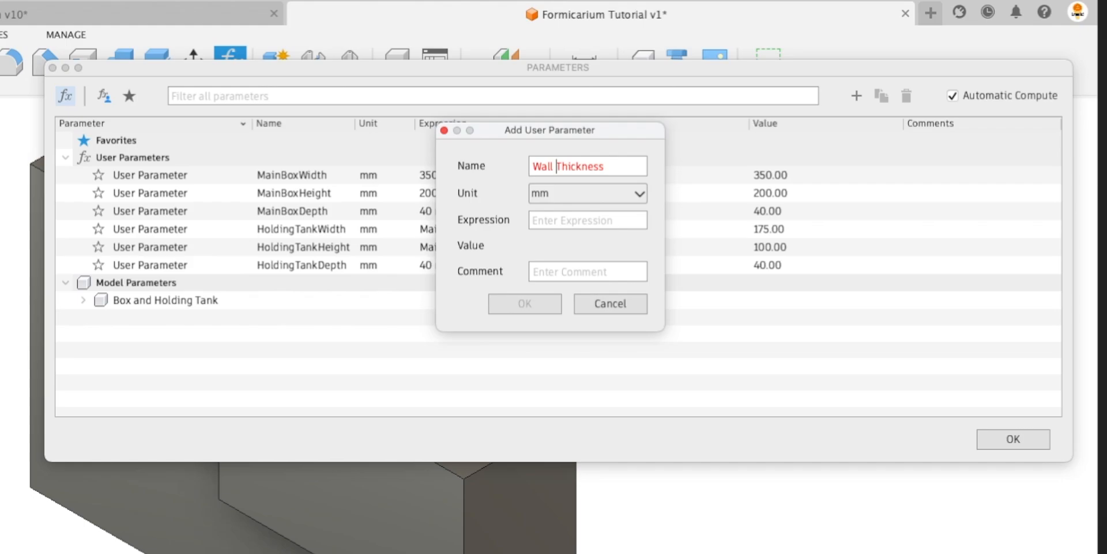
drag(608, 168, 533, 166)
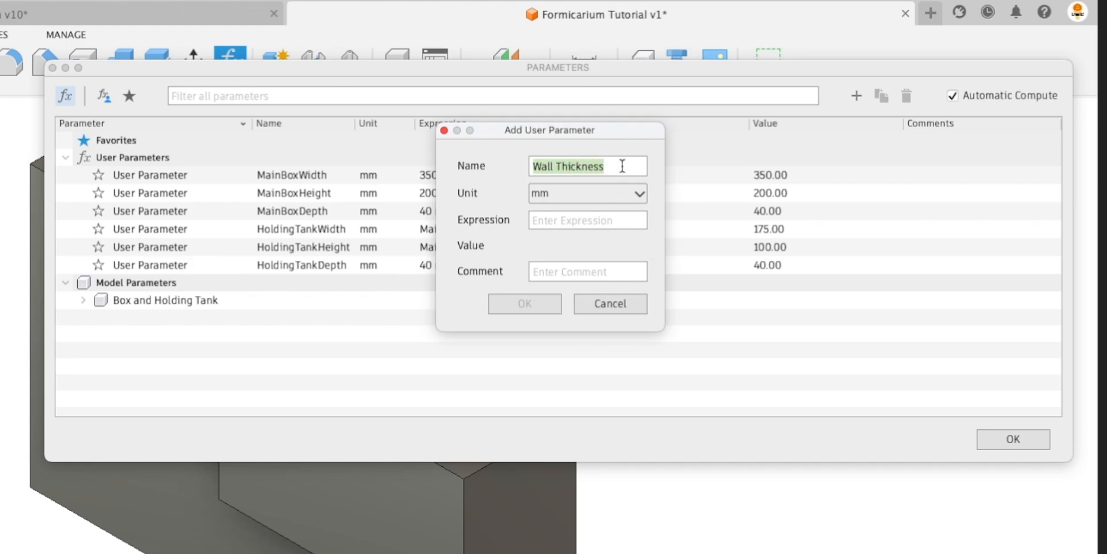
click(623, 167)
click(556, 167)
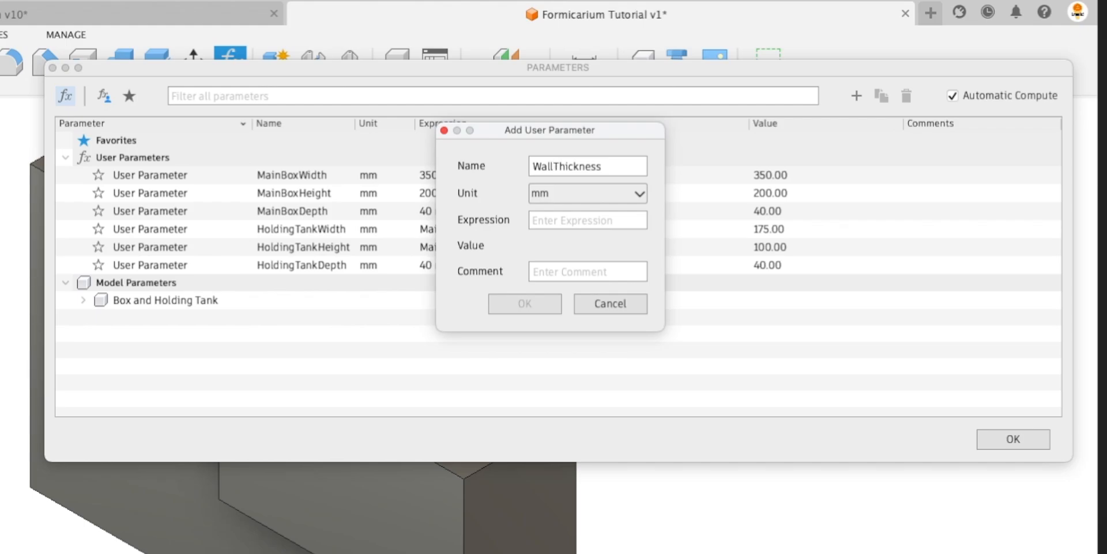
click(541, 168)
click(563, 166)
click(567, 219)
text(5)
key(Return)
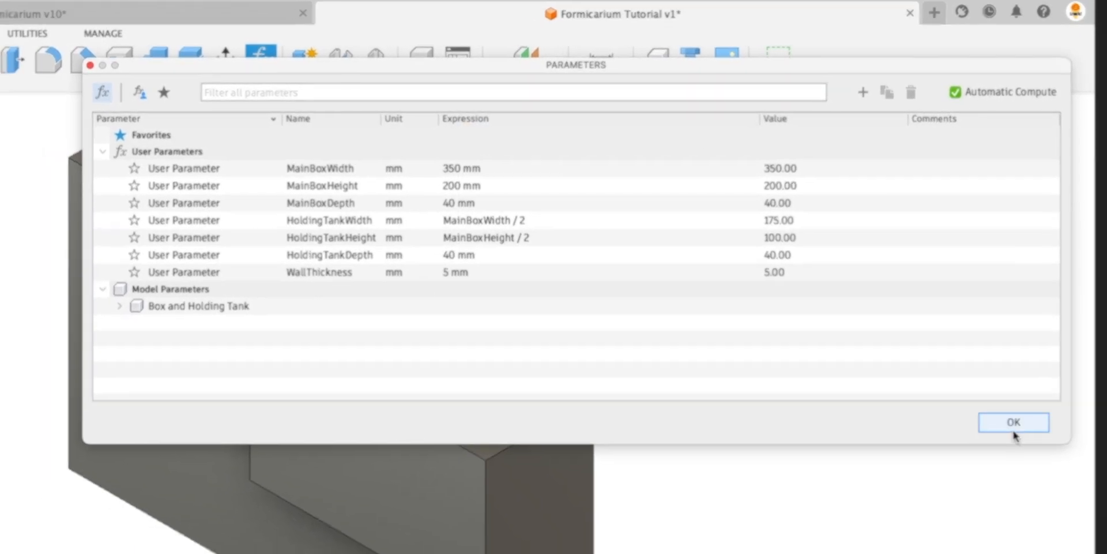
click(1013, 427)
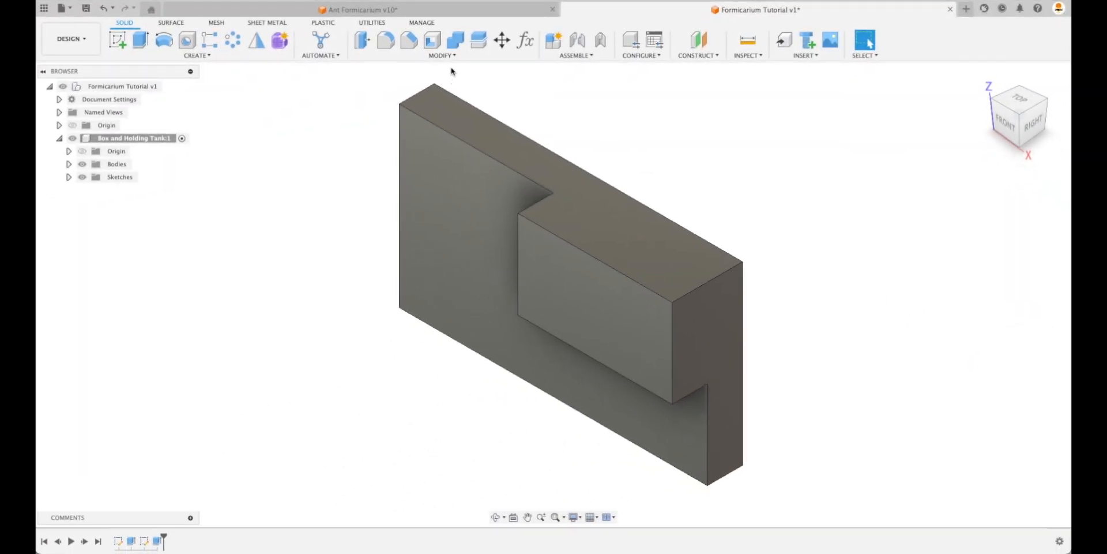
- Try to shell the body from the main box's front face with an inside thickness of WallThickness
click(432, 40)
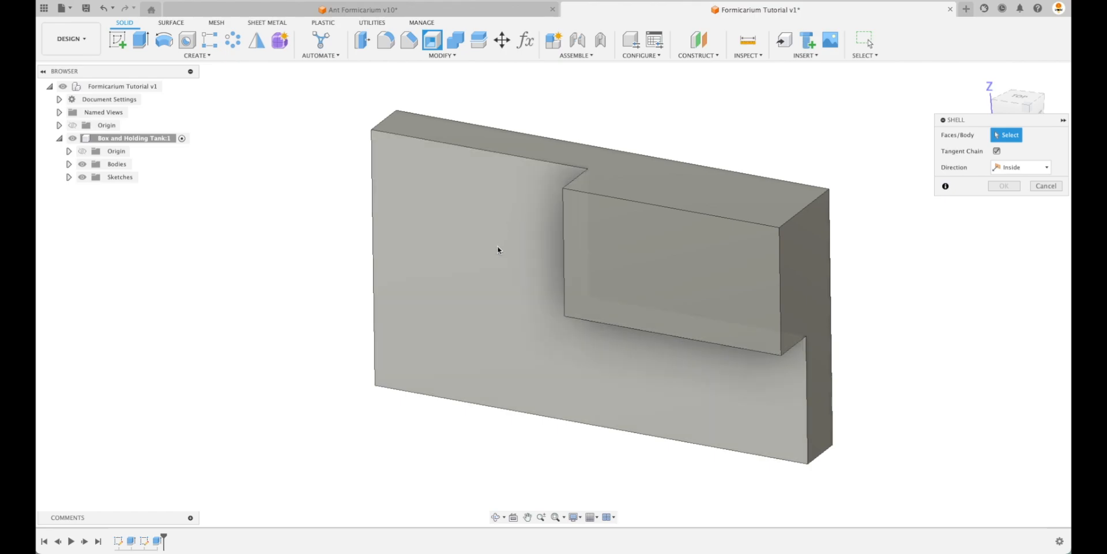
click(470, 263)
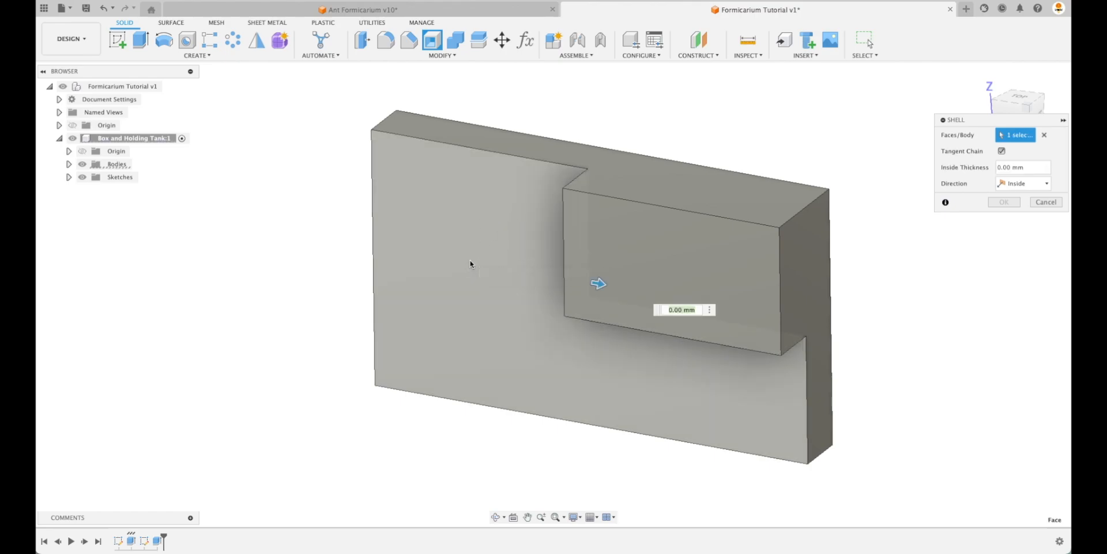
text(WallThickness)
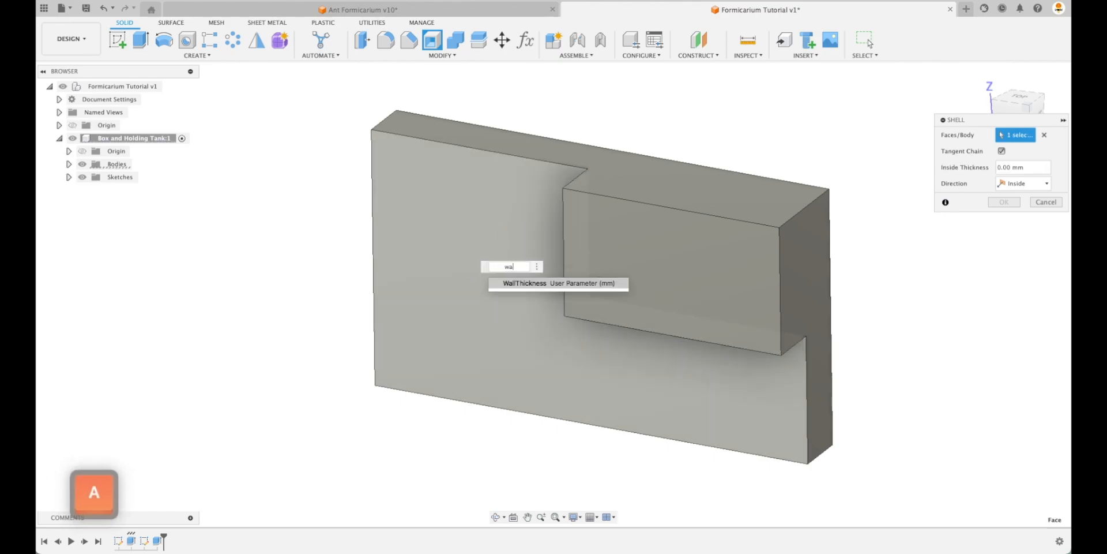
key(Return)
shift+middle_drag(470, 264, 574, 289)
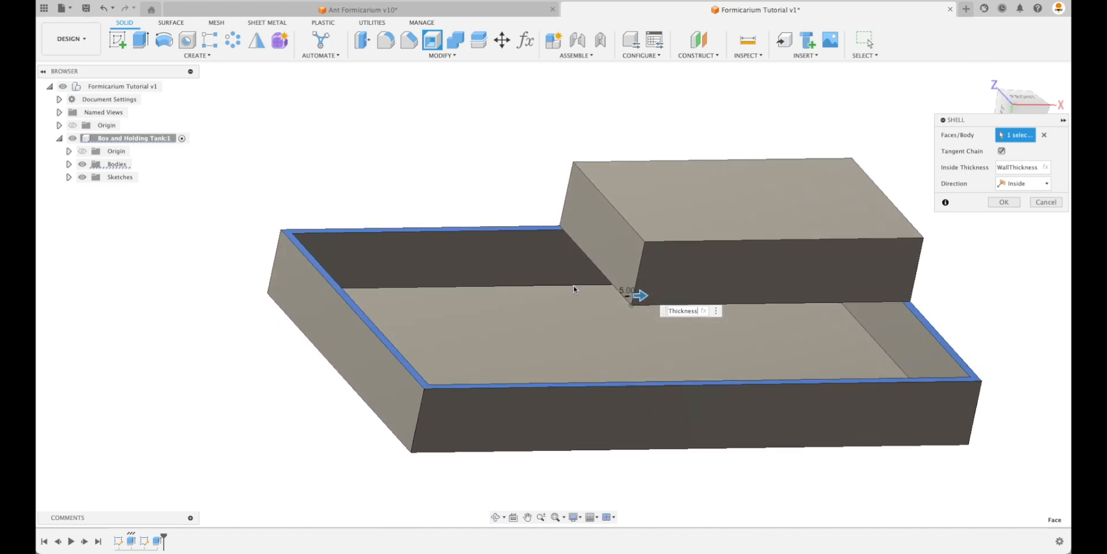
shift+middle_drag(538, 188, 1015, 219)
click(1046, 202)
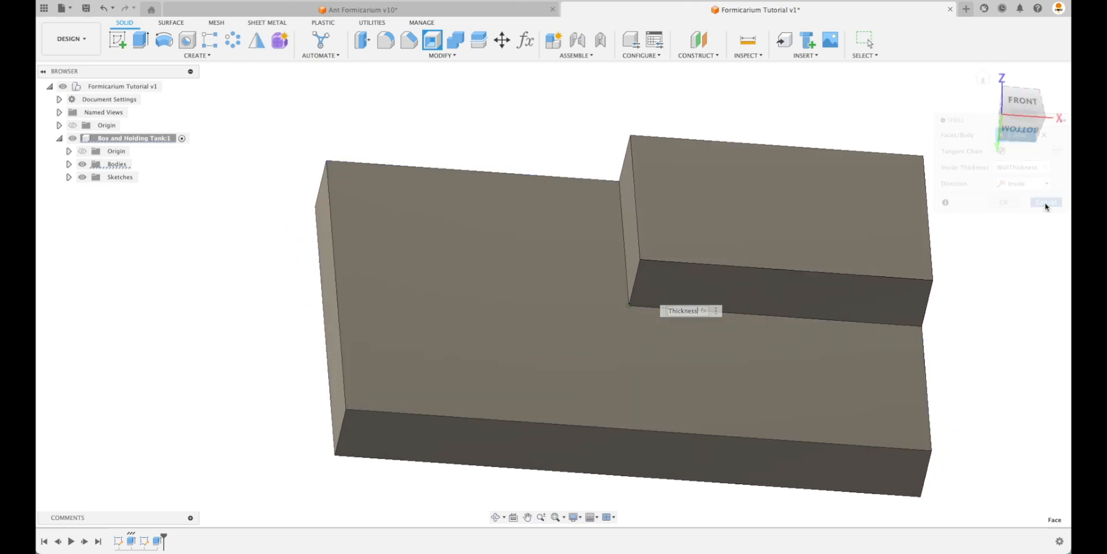
- Start a new sketch on the L-shaped front face of the main box
click(1018, 105)
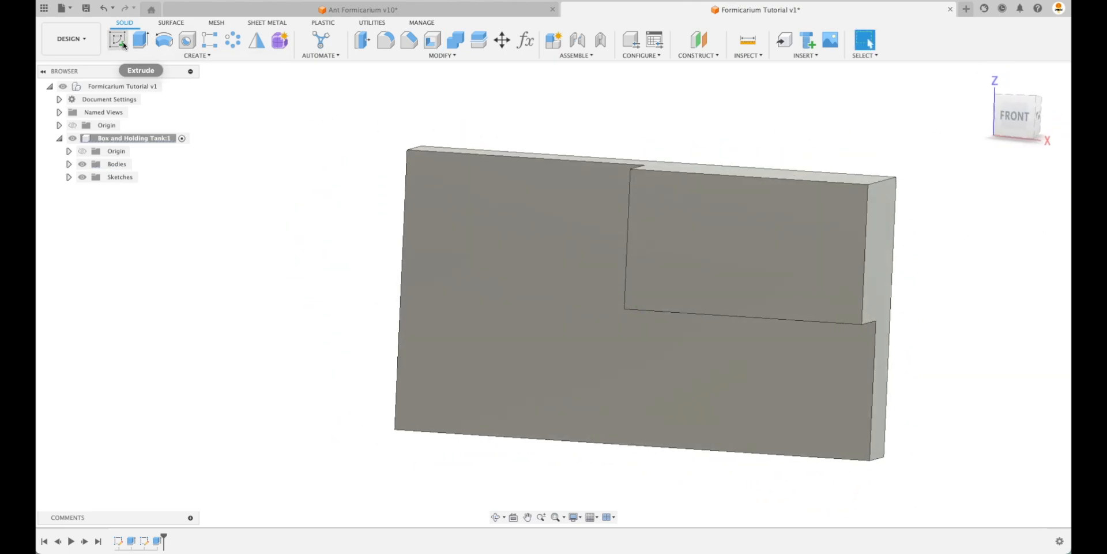
click(118, 41)
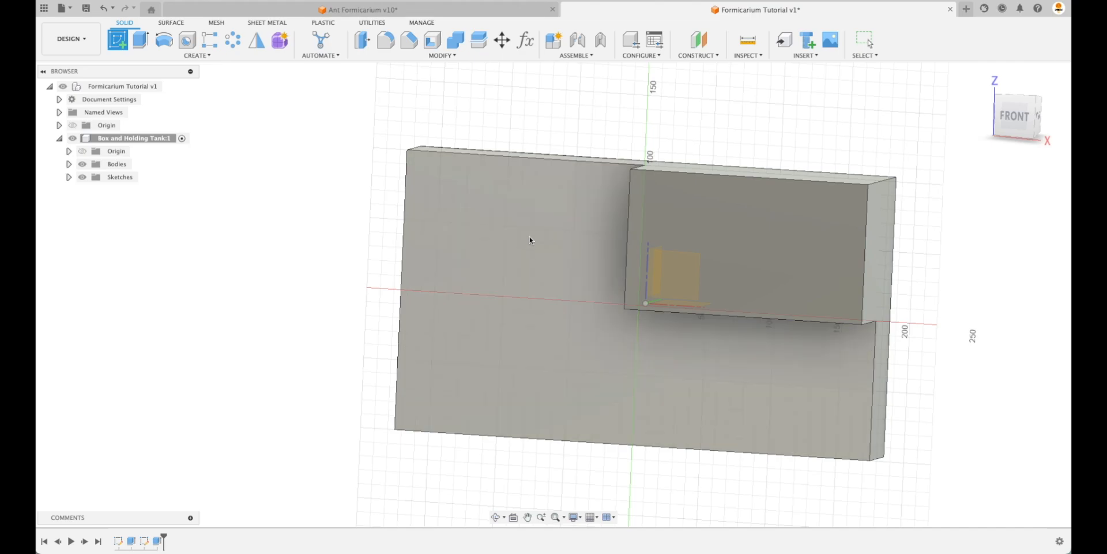
click(532, 241)
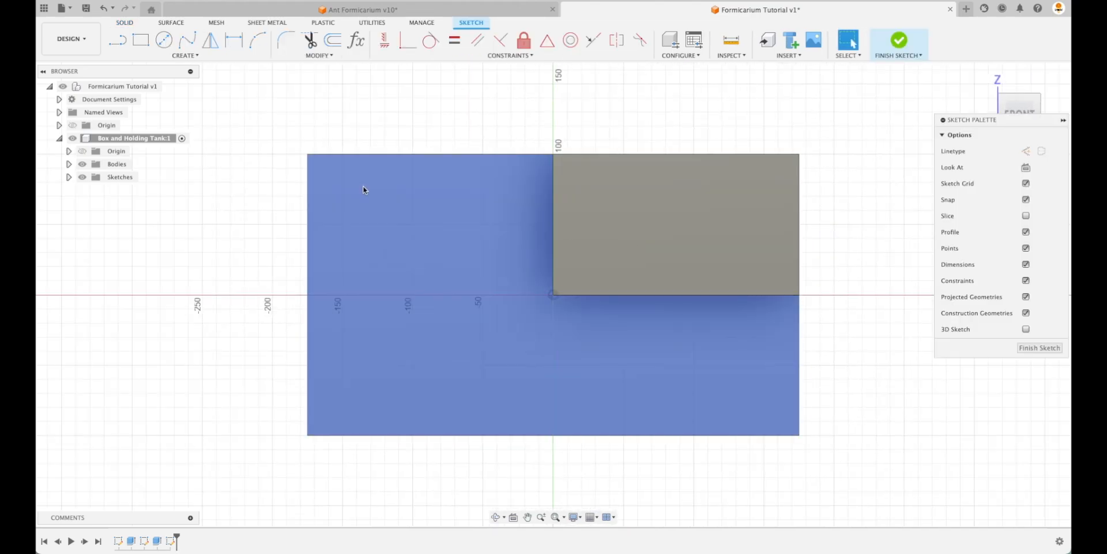
click(82, 165)
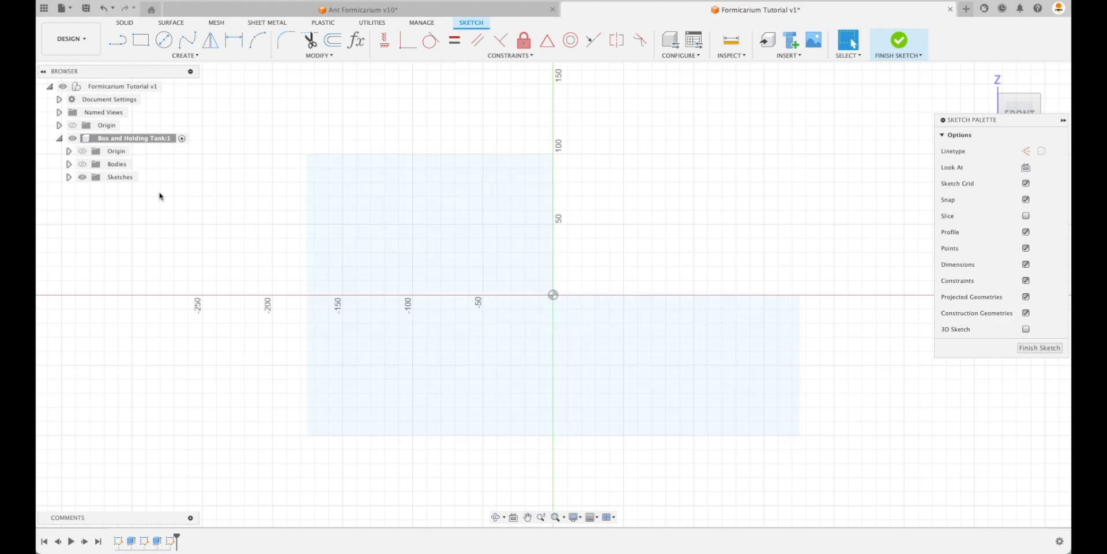
click(84, 166)
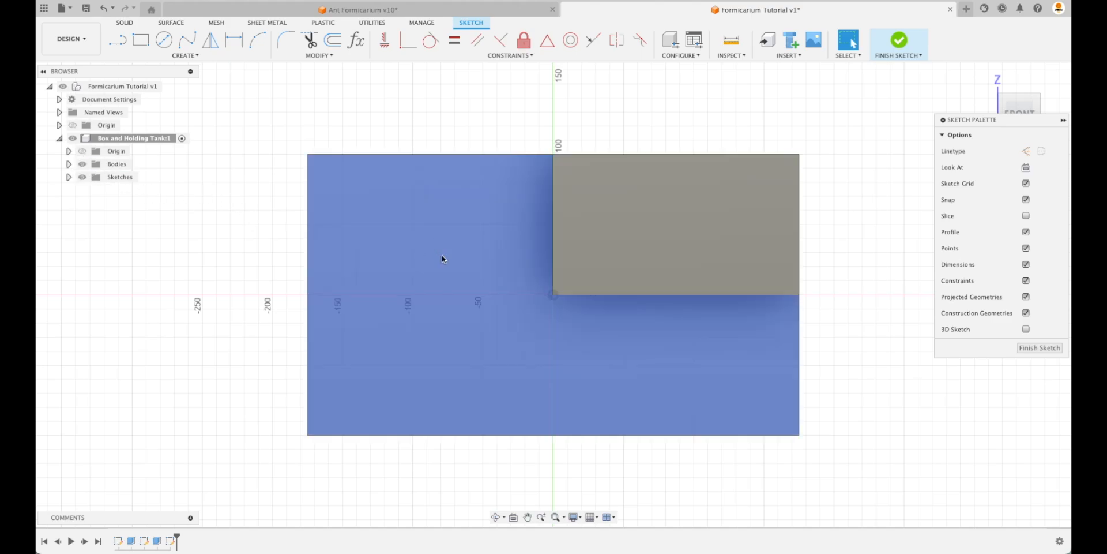
- Offset the outline of the main box's front face inward by WallThickness, entered as a negative offset
click(192, 57)
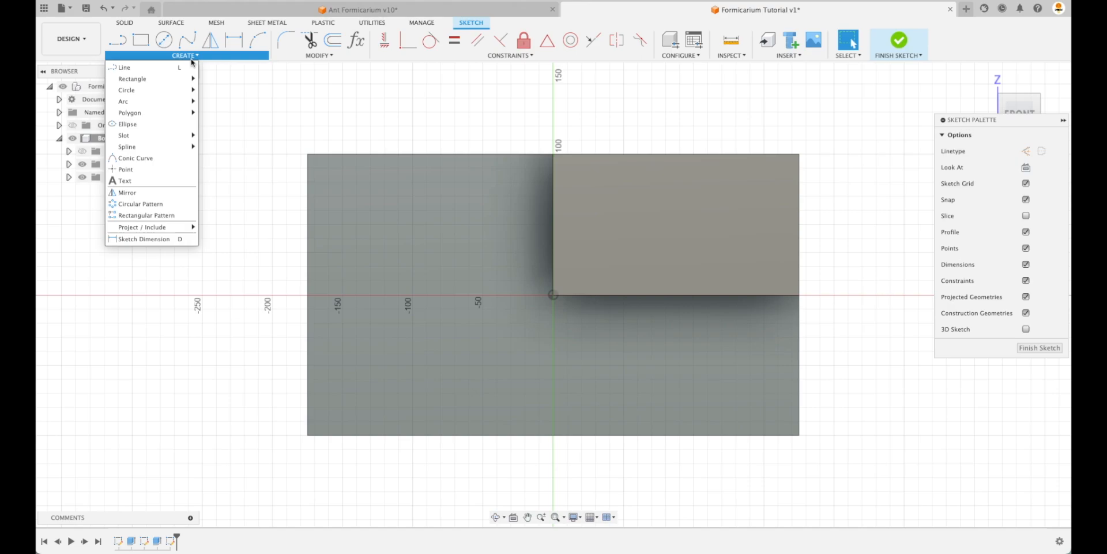
click(333, 40)
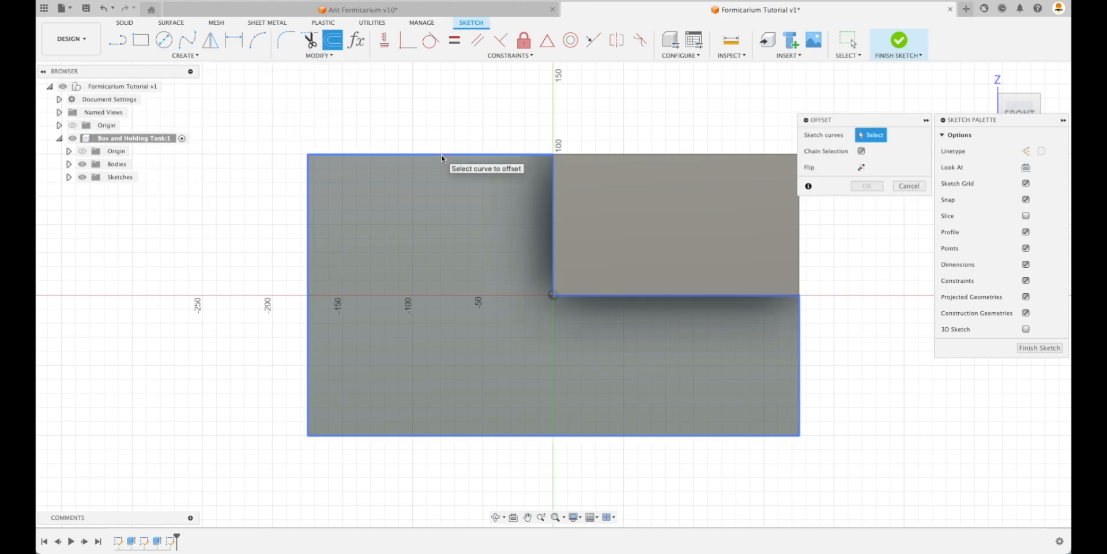
click(441, 154)
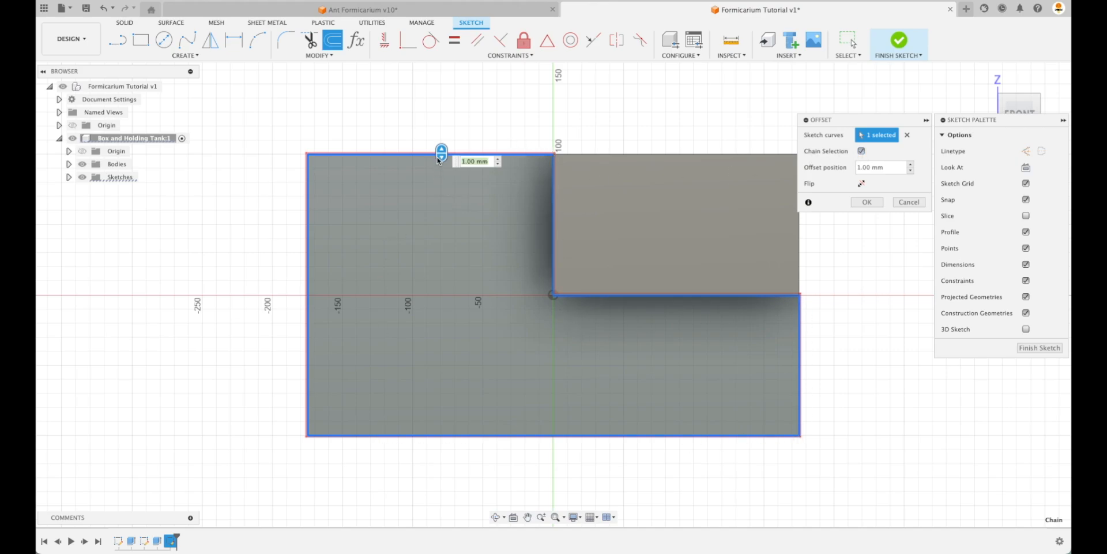
drag(438, 160, 442, 169)
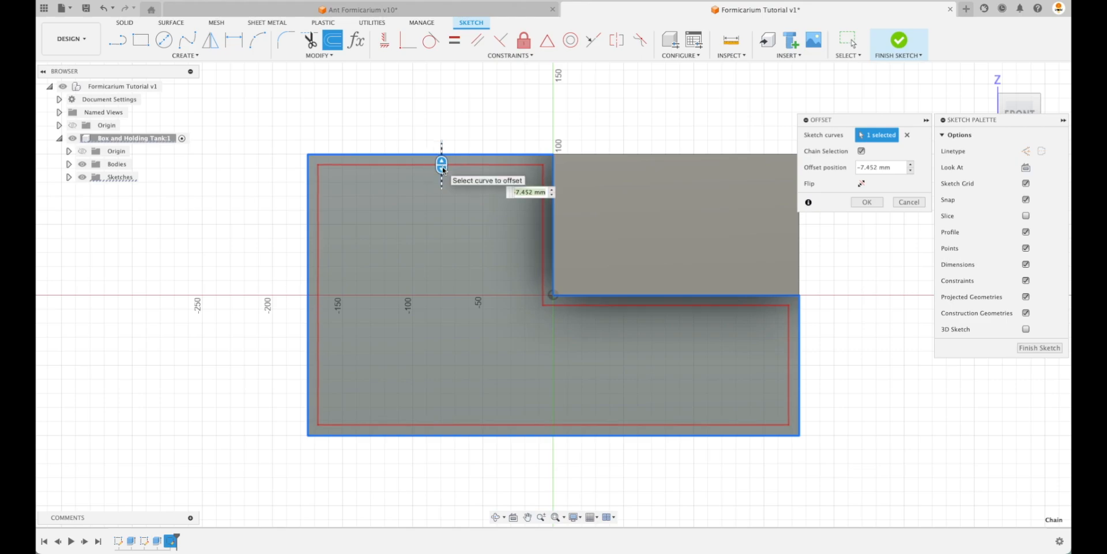
text(-wl)
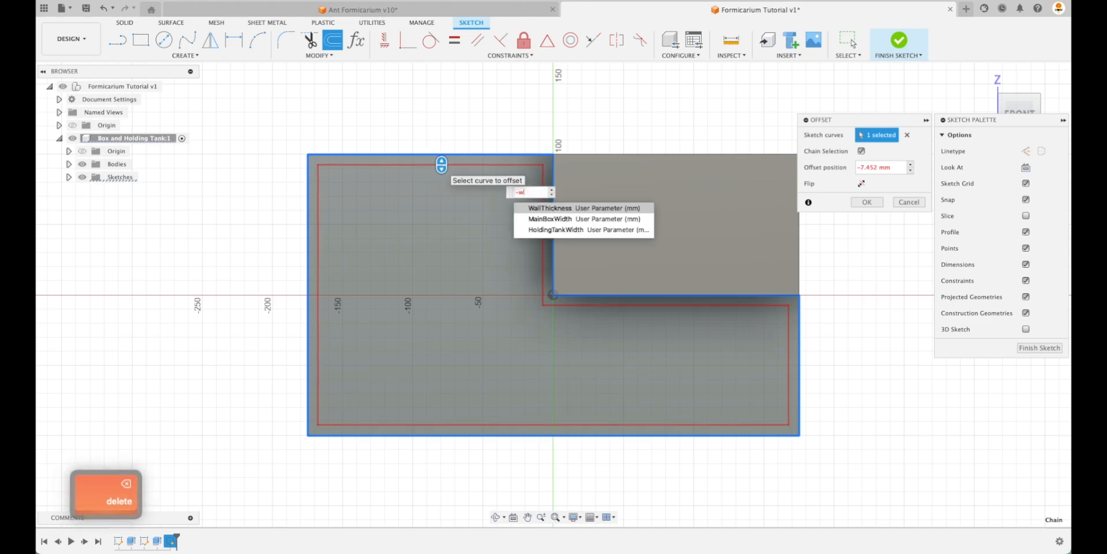
key(Return)
key(Return)
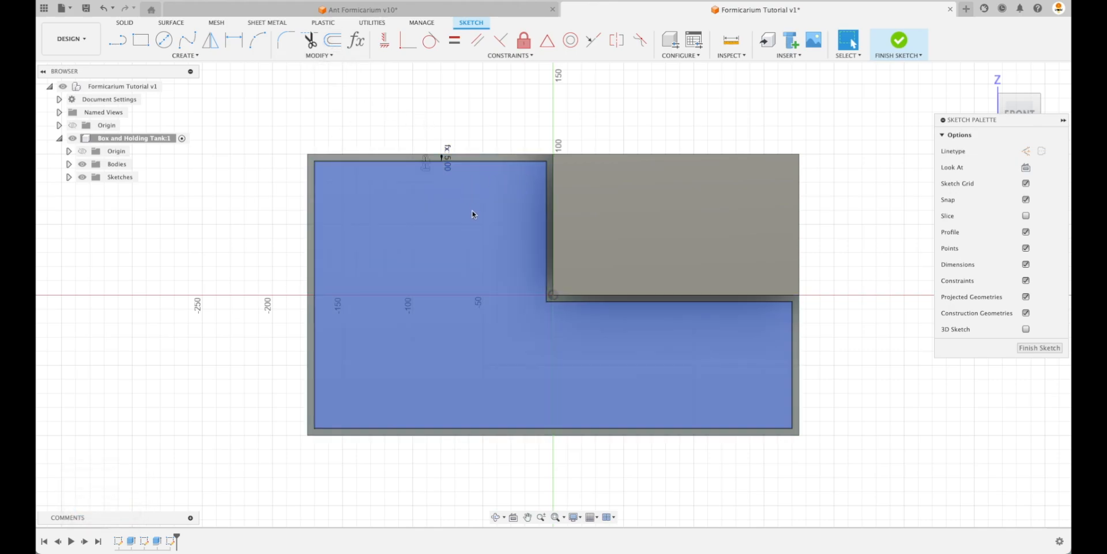
- Offset the main box's front outline inward a second time by -WallThickness*2 and finish the sketch
click(334, 48)
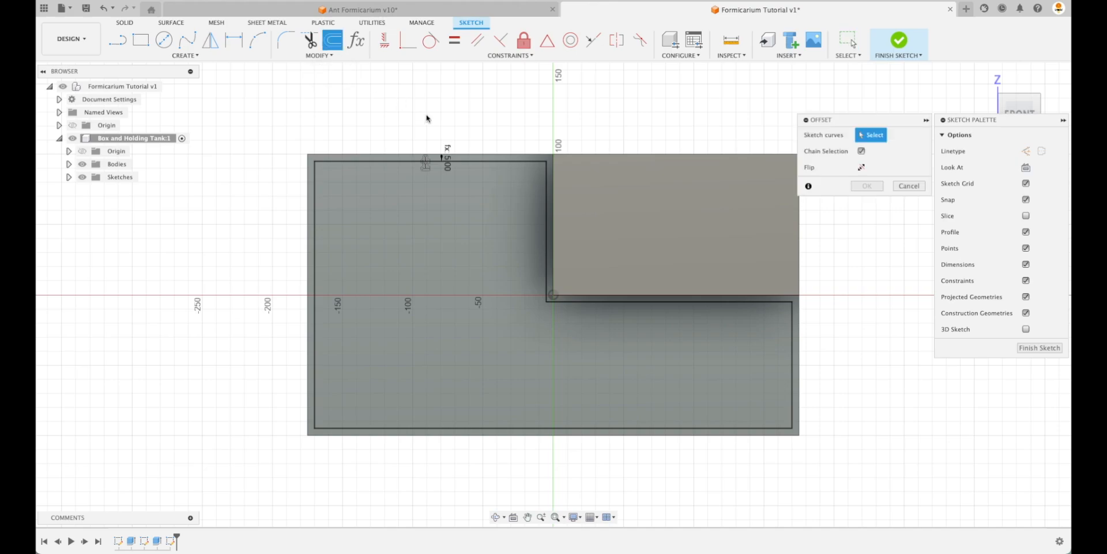
click(483, 161)
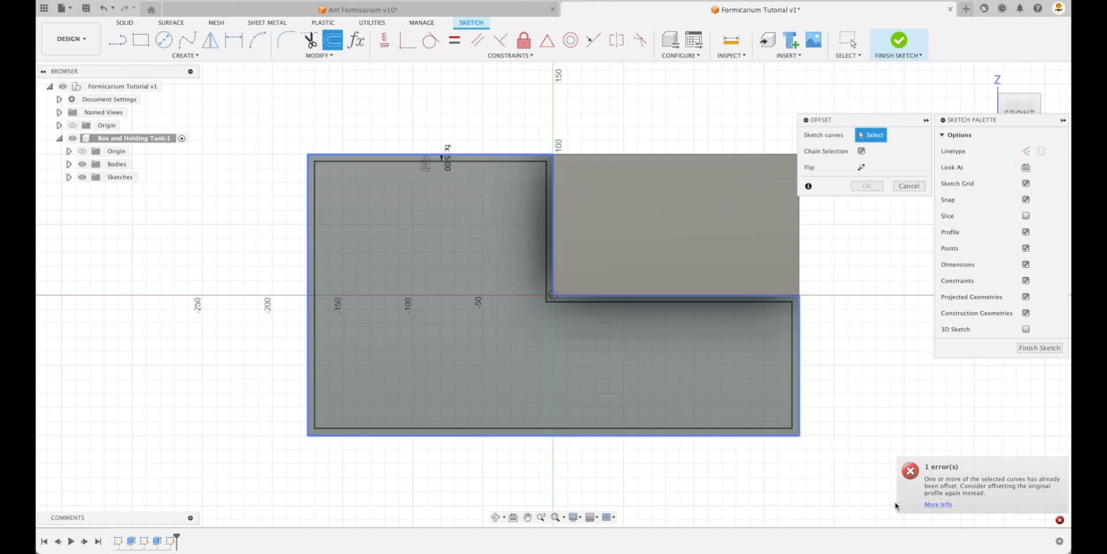
click(484, 155)
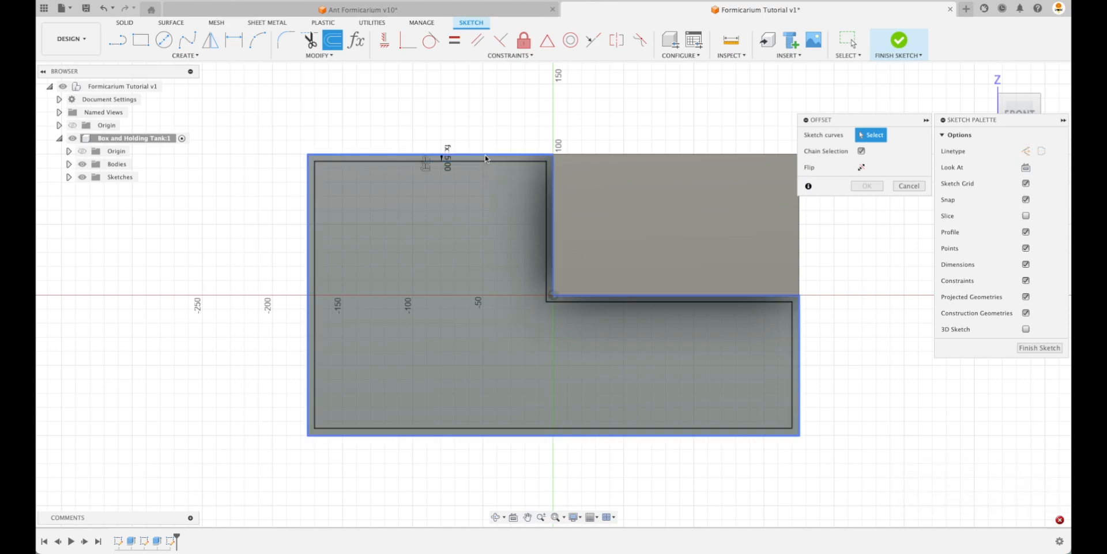
drag(485, 159, 485, 173)
text(WallThickness)
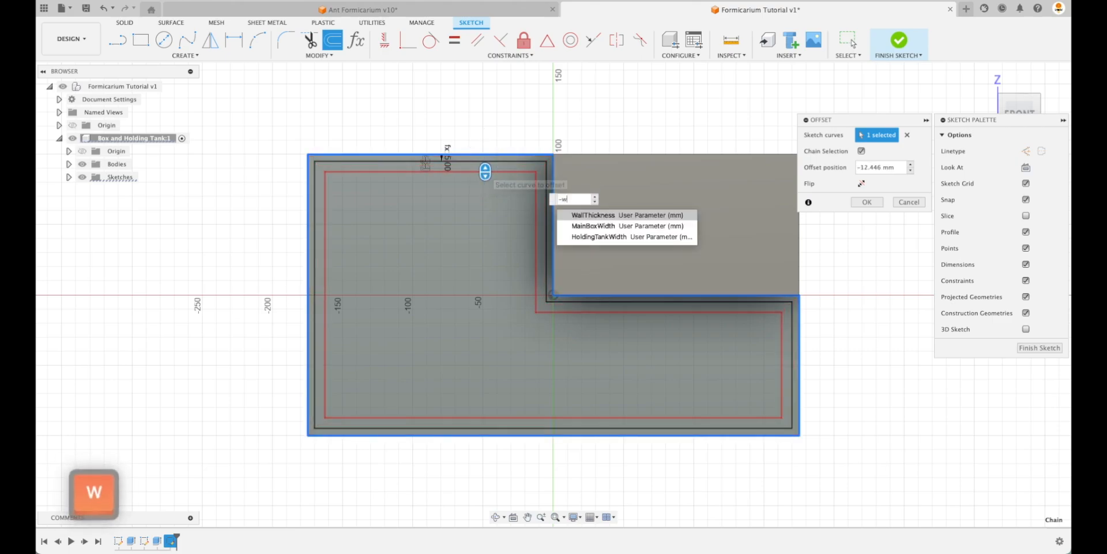
key(Return)
text(*2)
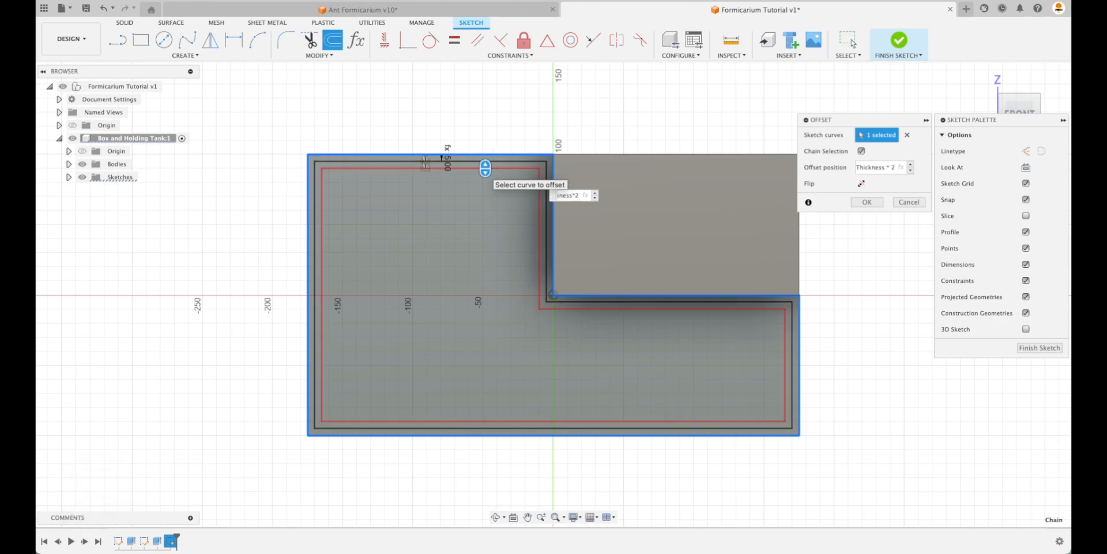
key(Return)
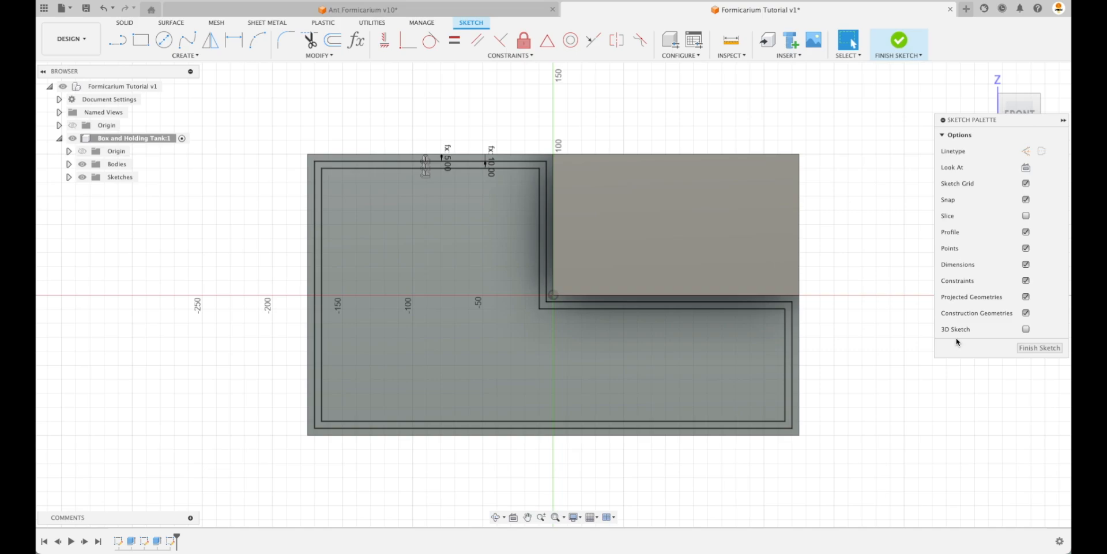
click(1039, 348)
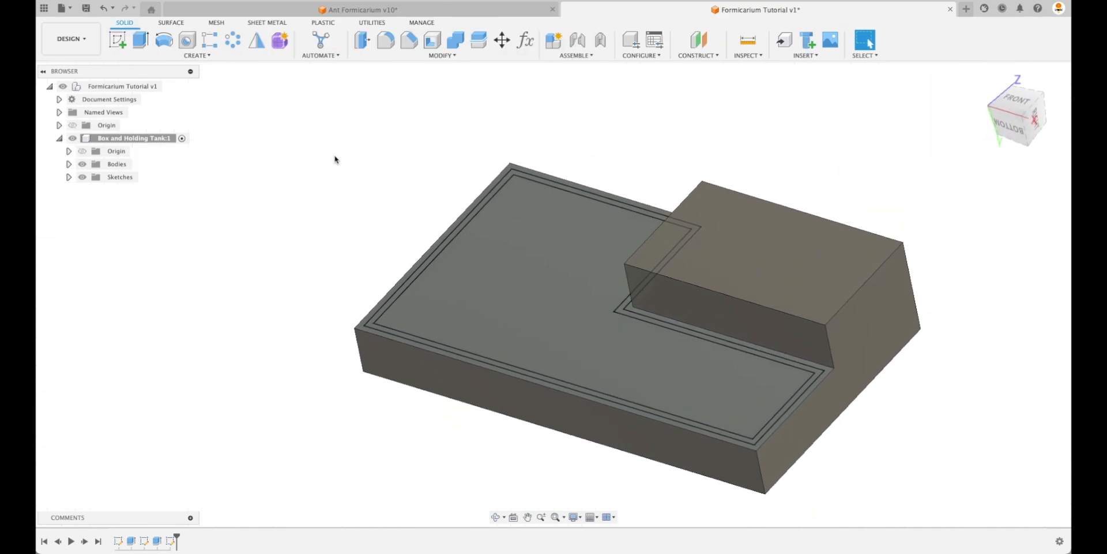
- Set up an extrude cut of the innermost L-shaped profile with a To Object extent ending at the body's back face
click(143, 45)
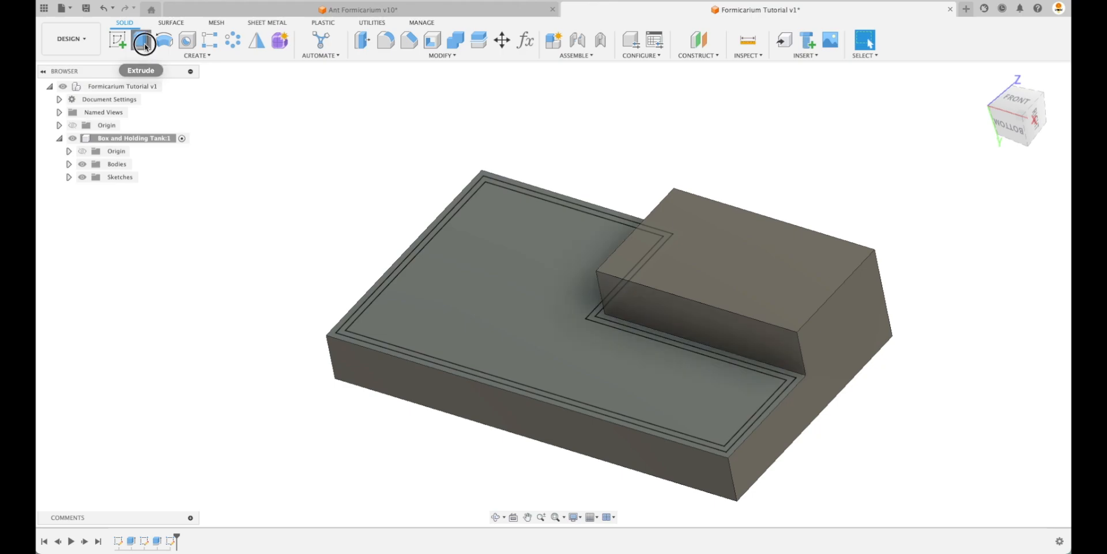
click(472, 283)
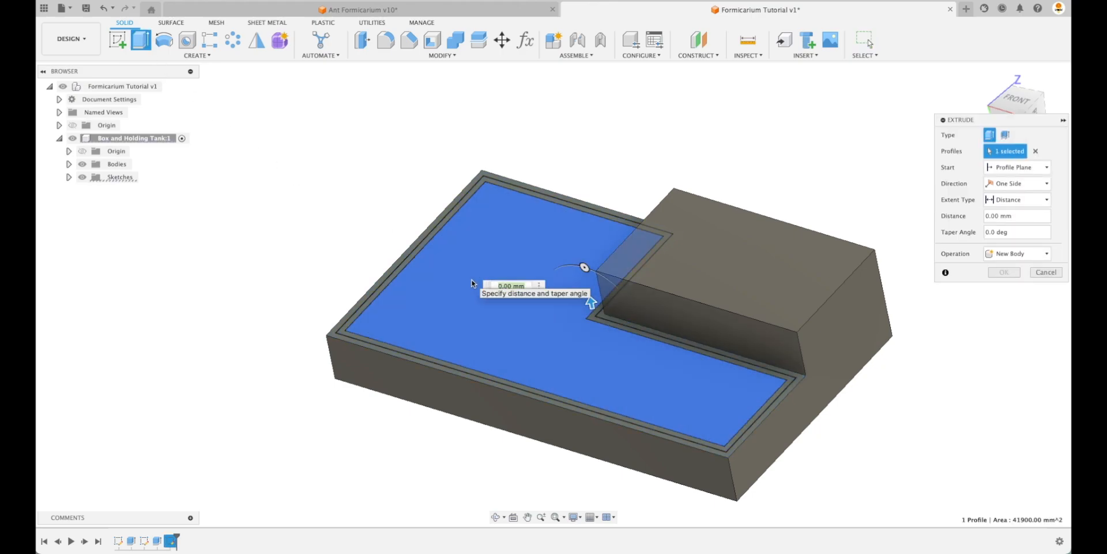
mouse_move(428, 263)
shift+middle_down()
mouse_move(256, 258)
mouse_move(254, 267)
mouse_move(318, 480)
mouse_move(434, 441)
shift+middle_up()
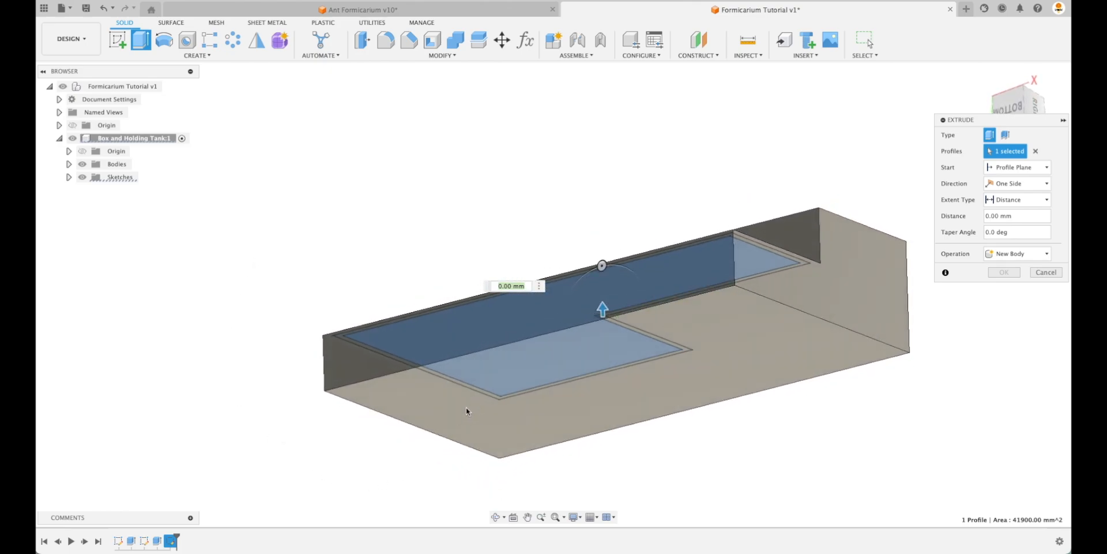
click(1027, 168)
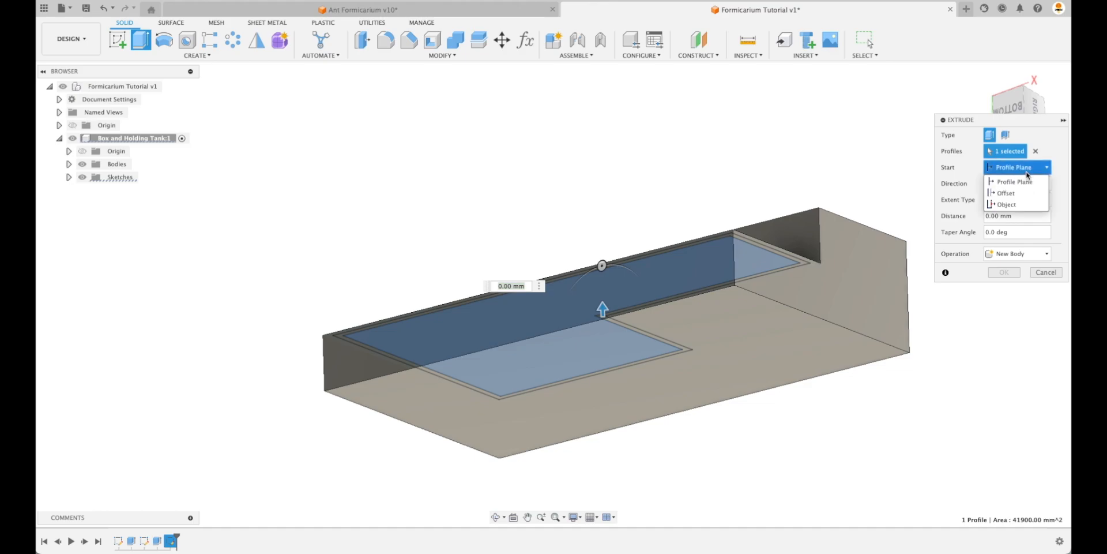
click(1027, 175)
click(1027, 200)
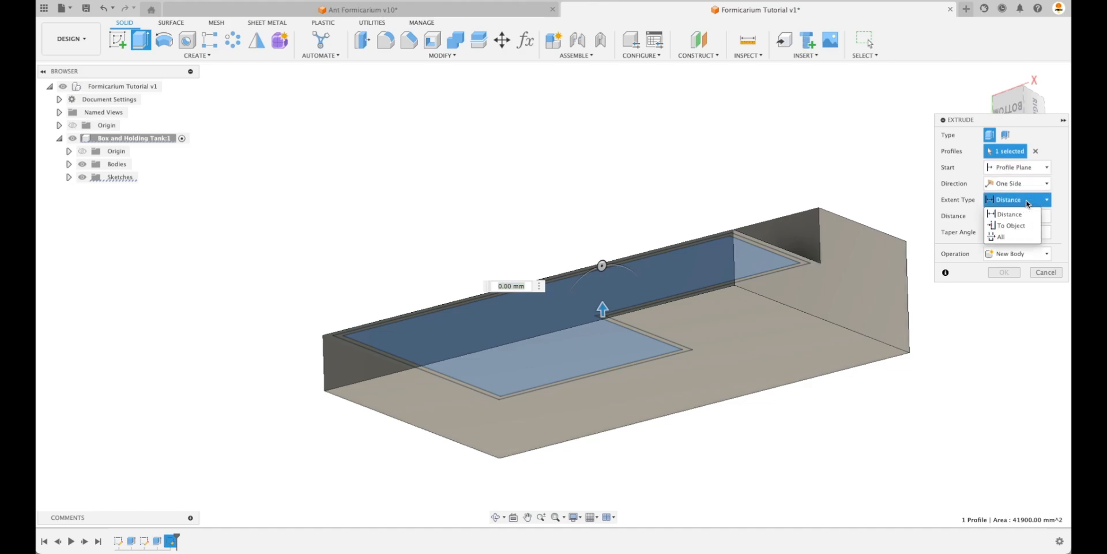
click(1011, 226)
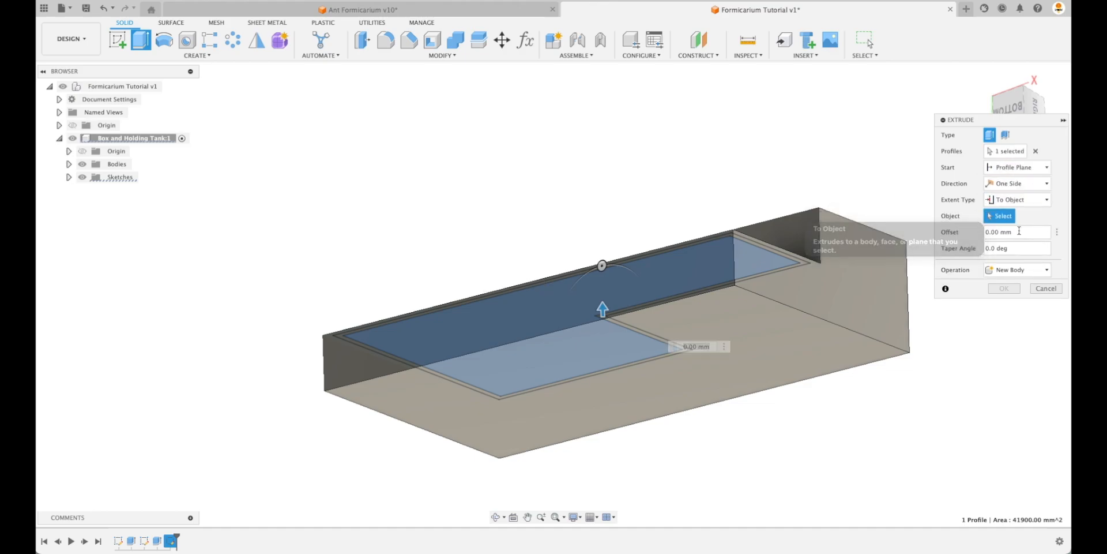
click(752, 369)
shift+middle_drag(754, 367, 681, 414)
scroll(663, 413, up, 2)
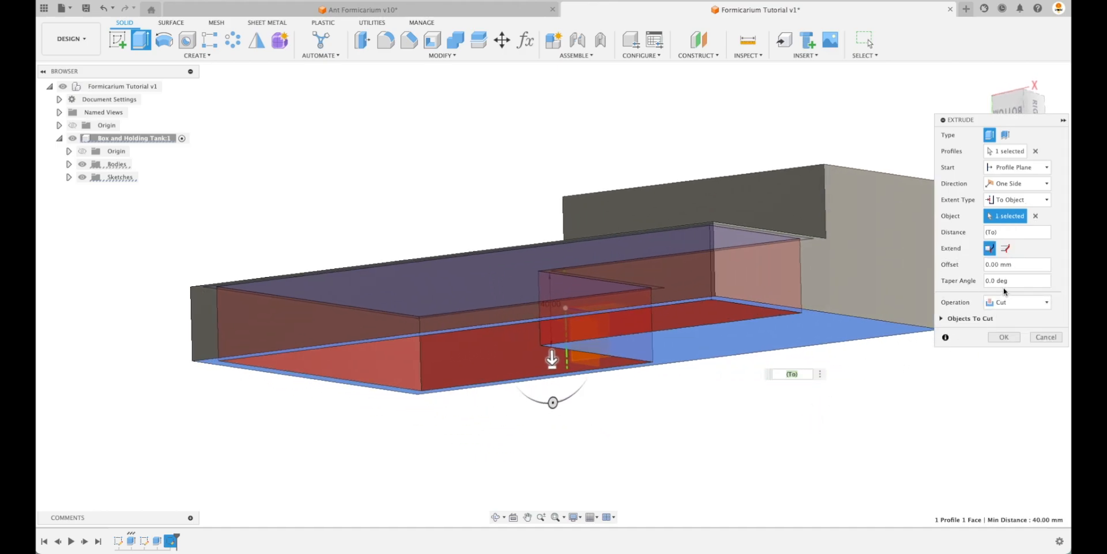
- Give the cut an offset of -WallThickness from the back face and complete the extrusion
click(1019, 265)
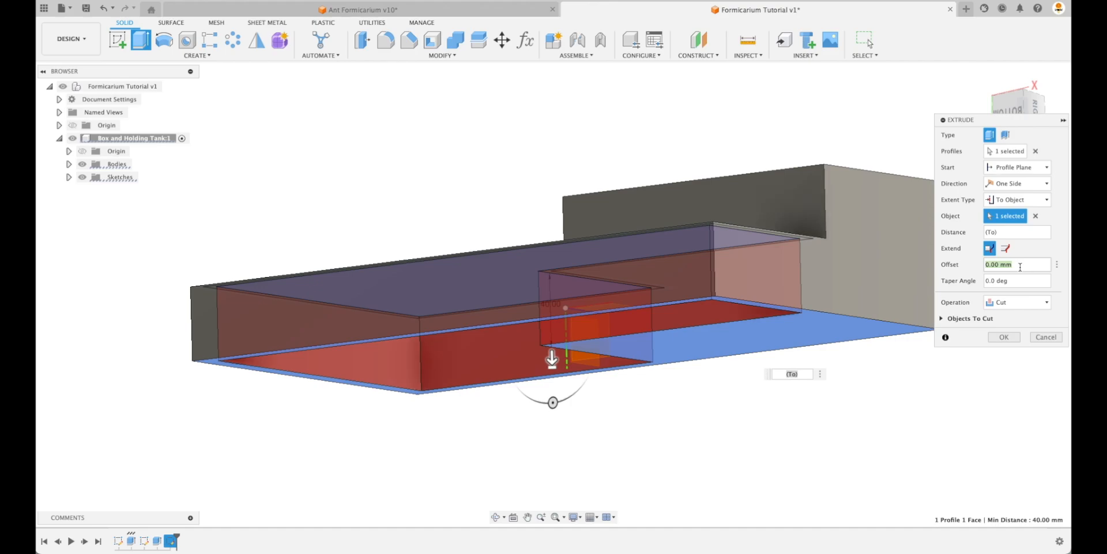
text(wa)
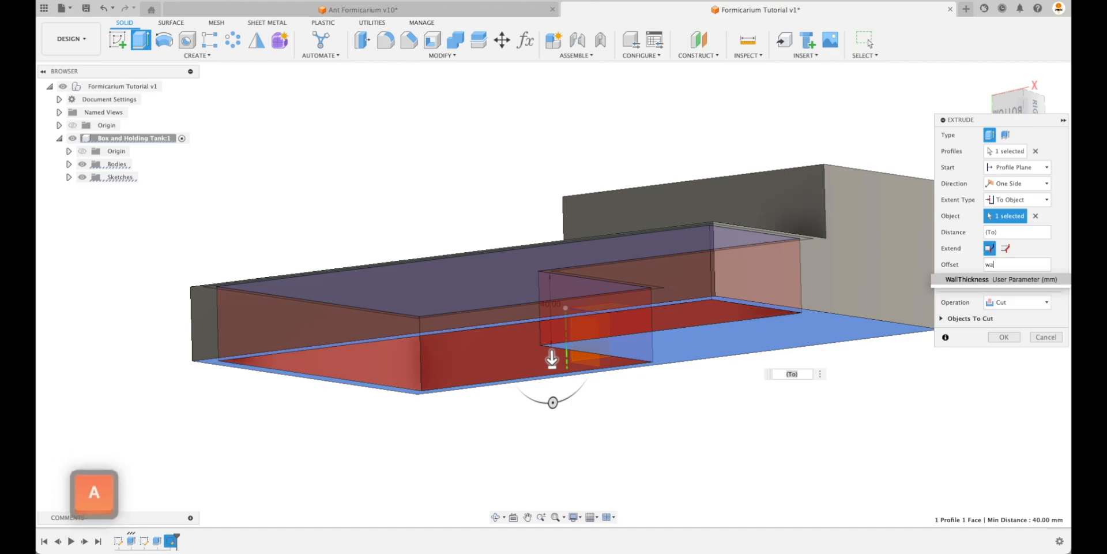
key(Return)
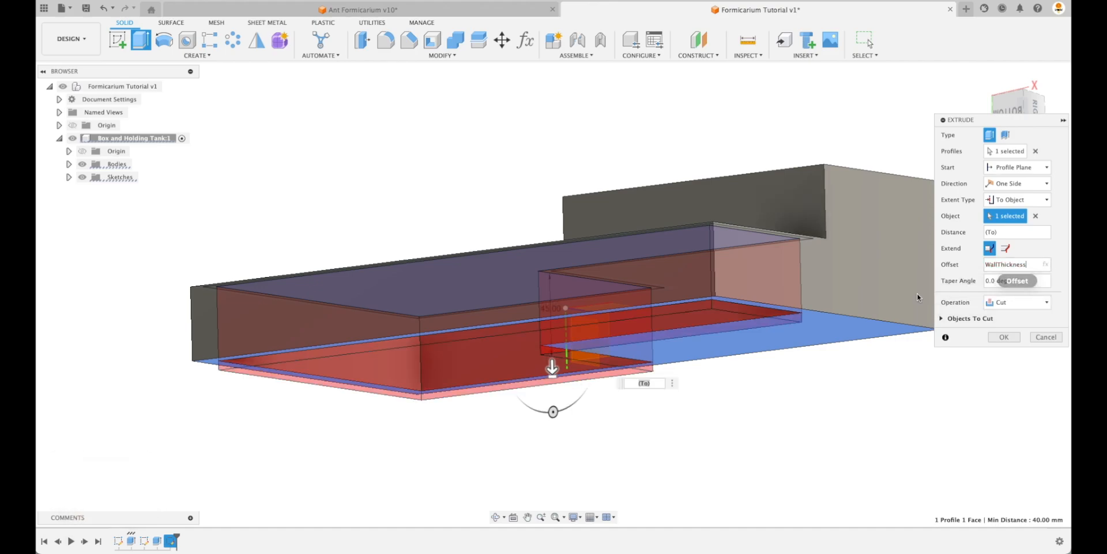
shift+middle_drag(549, 341, 190, 365)
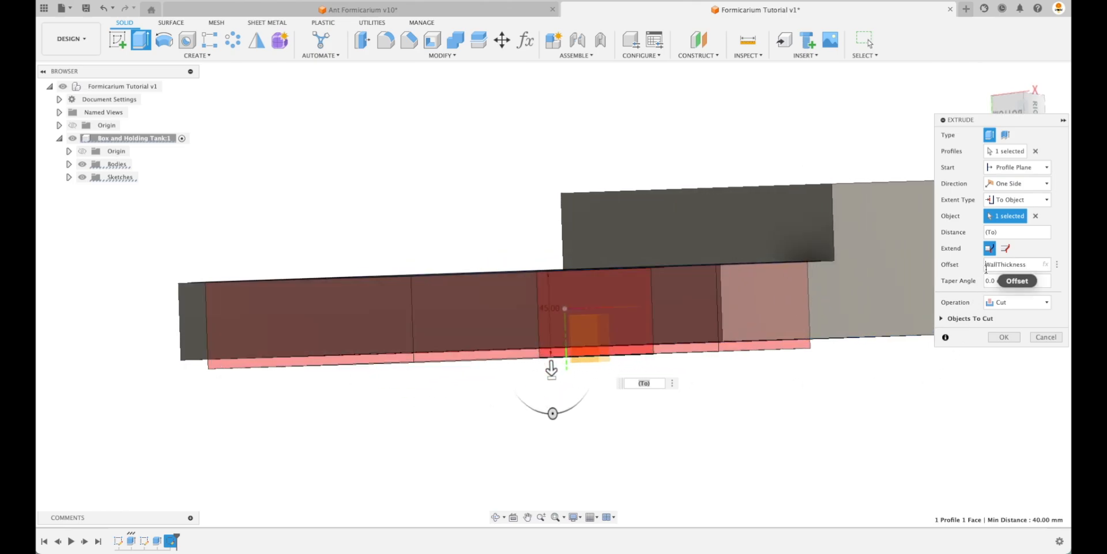
text(-)
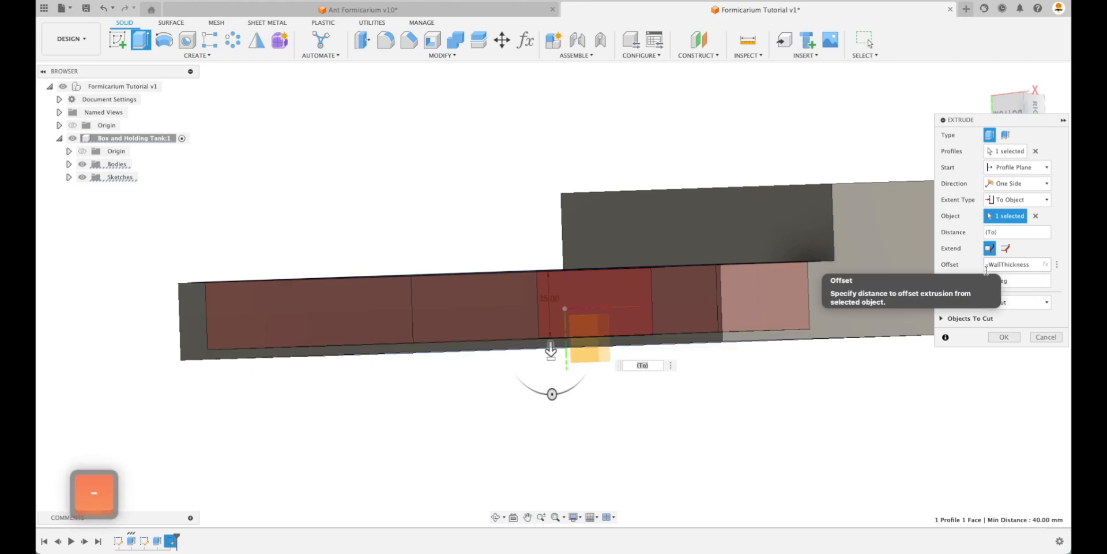
click(1004, 337)
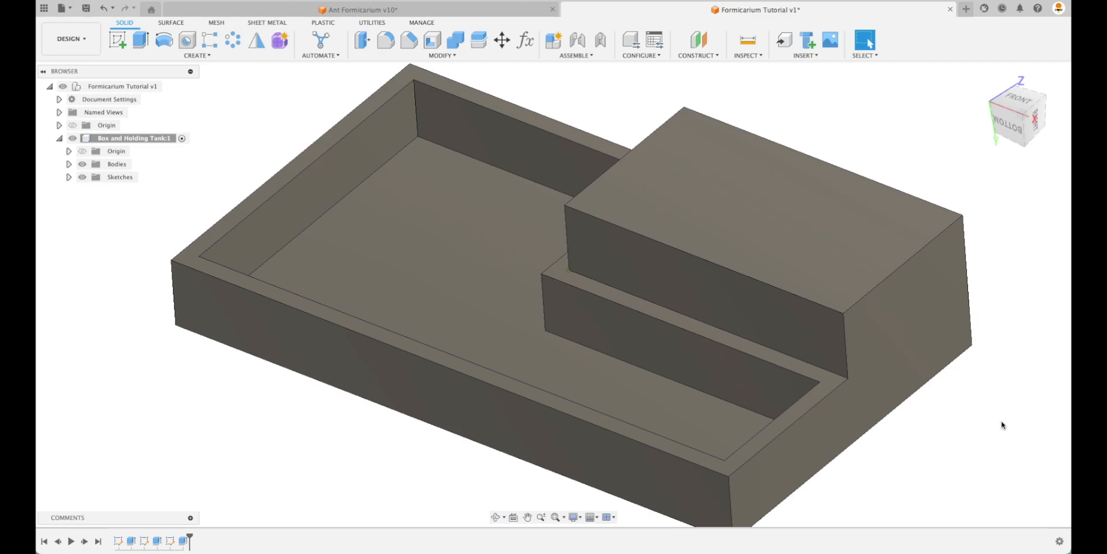
- Show the sketch with the two offset outlines on the main box again
scroll(1003, 425, down, 3)
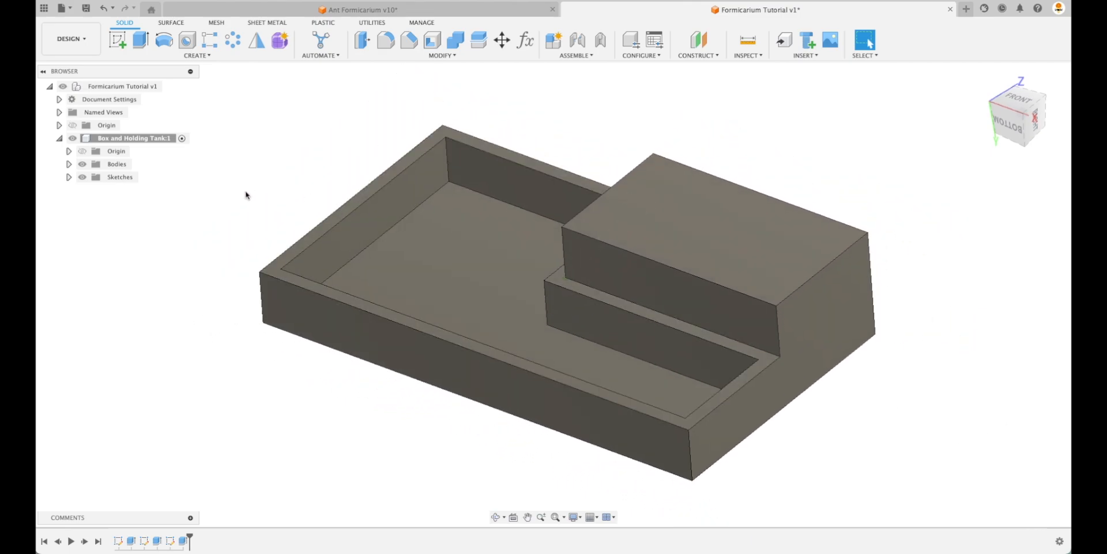
shift+scroll(244, 195, left, 3)
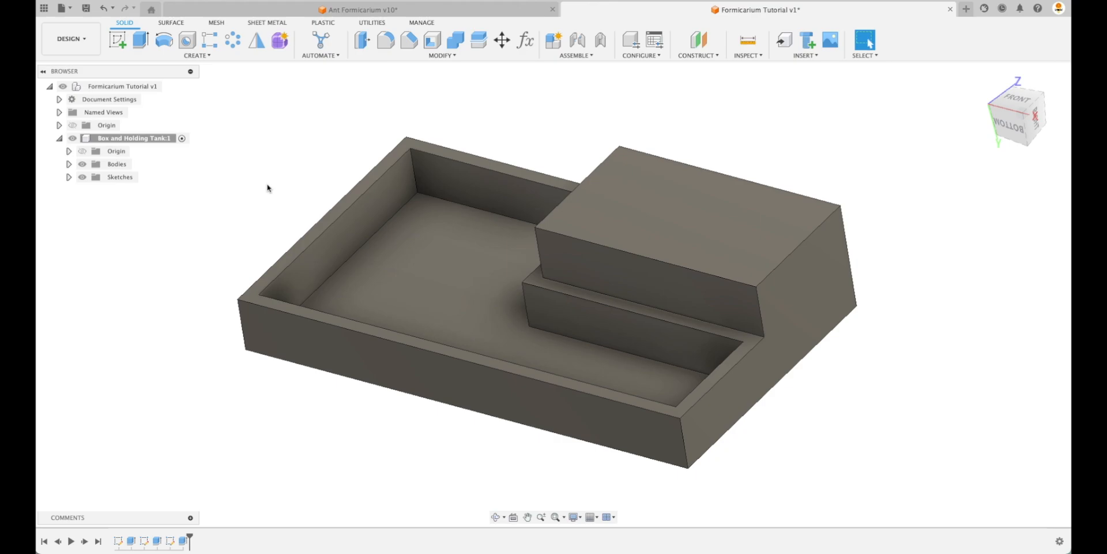
click(68, 177)
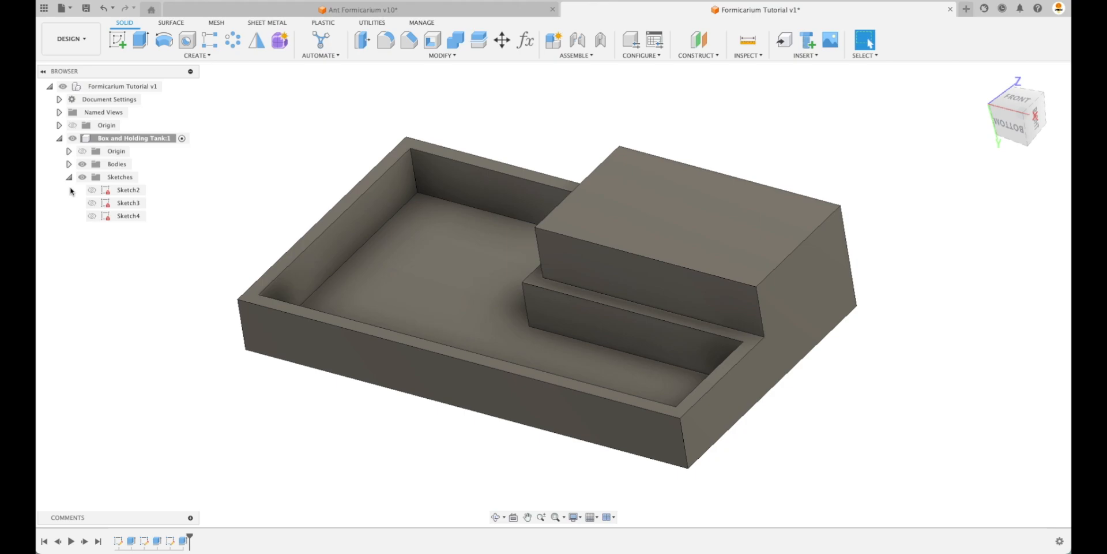
click(92, 216)
click(92, 216)
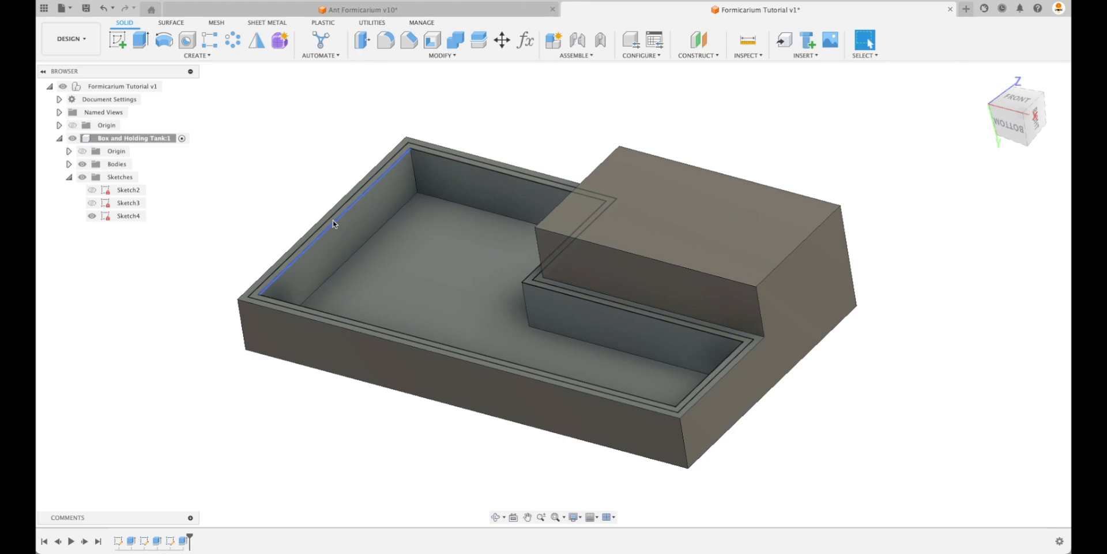
- Cut the narrow ring between the two offset outlines with an extrusion of -WallThickness to form a lid recess
click(140, 39)
scroll(279, 232, up, 5)
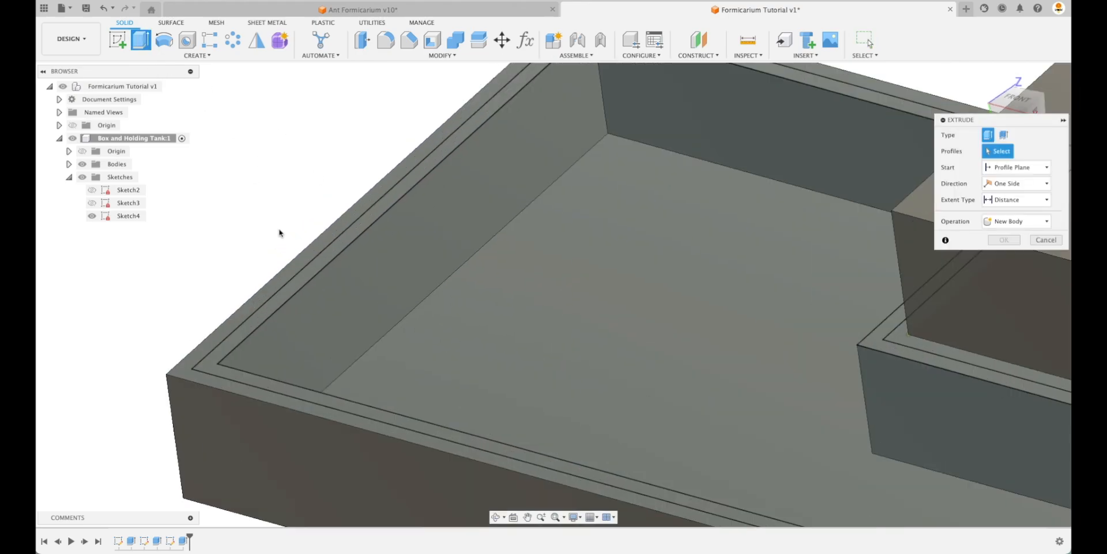
scroll(280, 233, down, 3)
click(330, 287)
scroll(582, 321, down, 3)
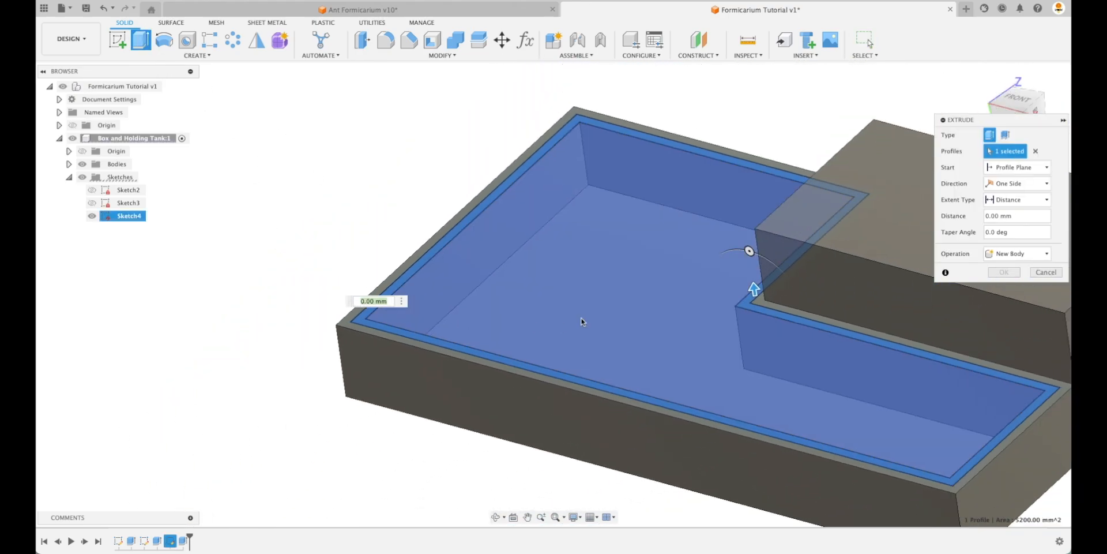
drag(723, 290, 725, 305)
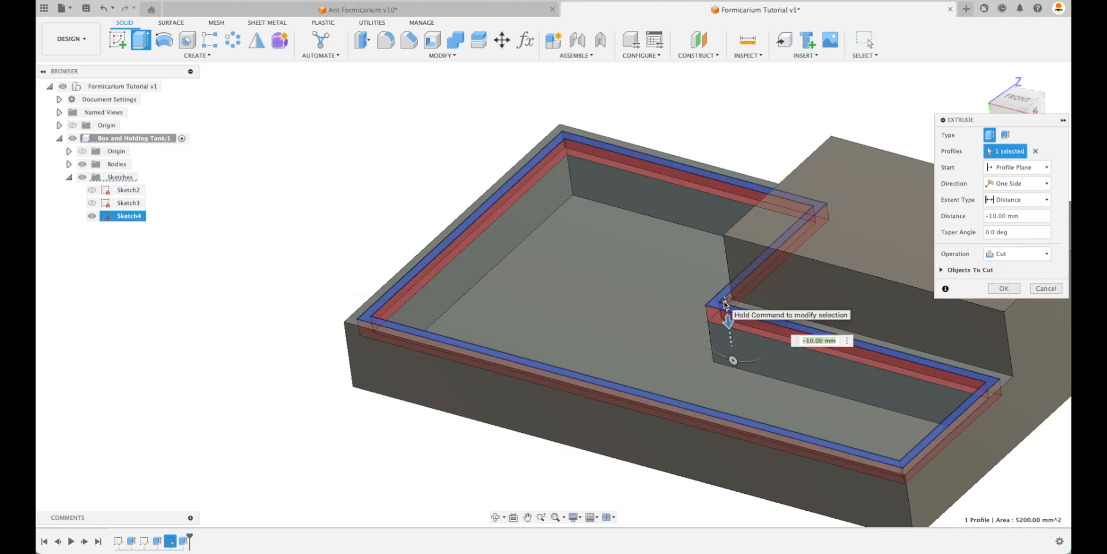
text(-WallThickness)
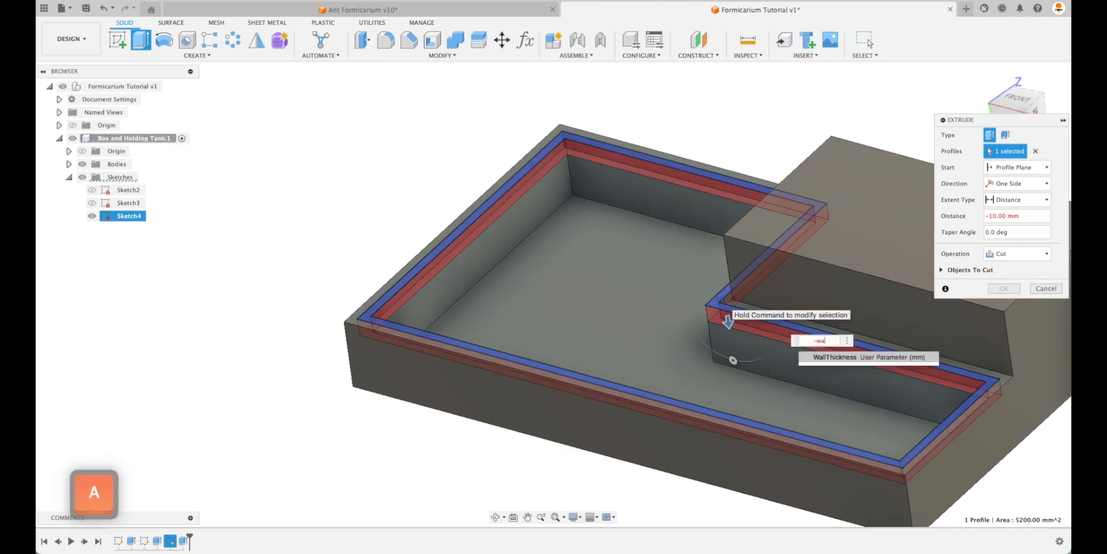
key(Return)
key(Return)
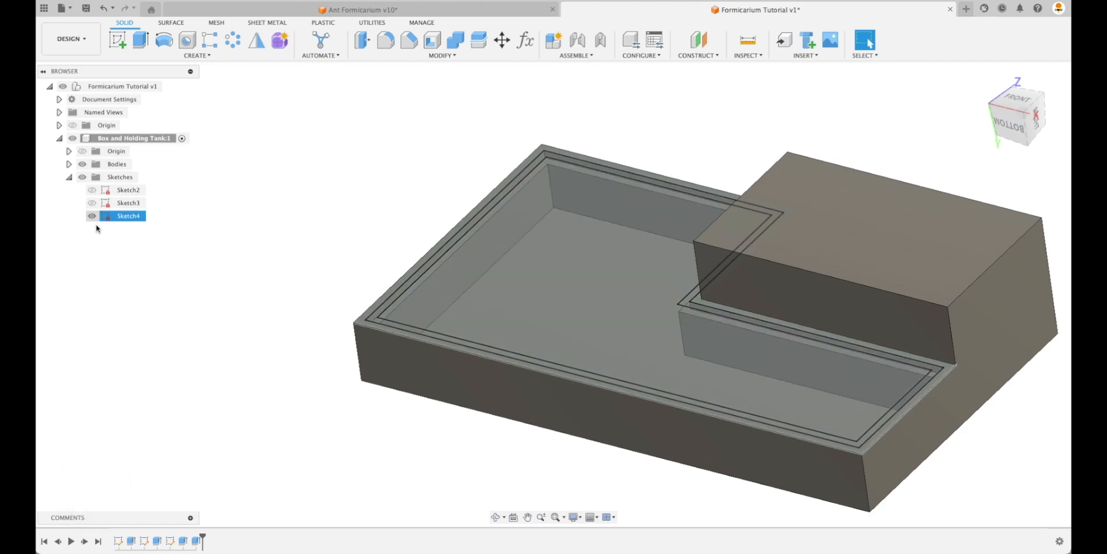
- Hide the sketch containing the main box's offset outlines
click(603, 287)
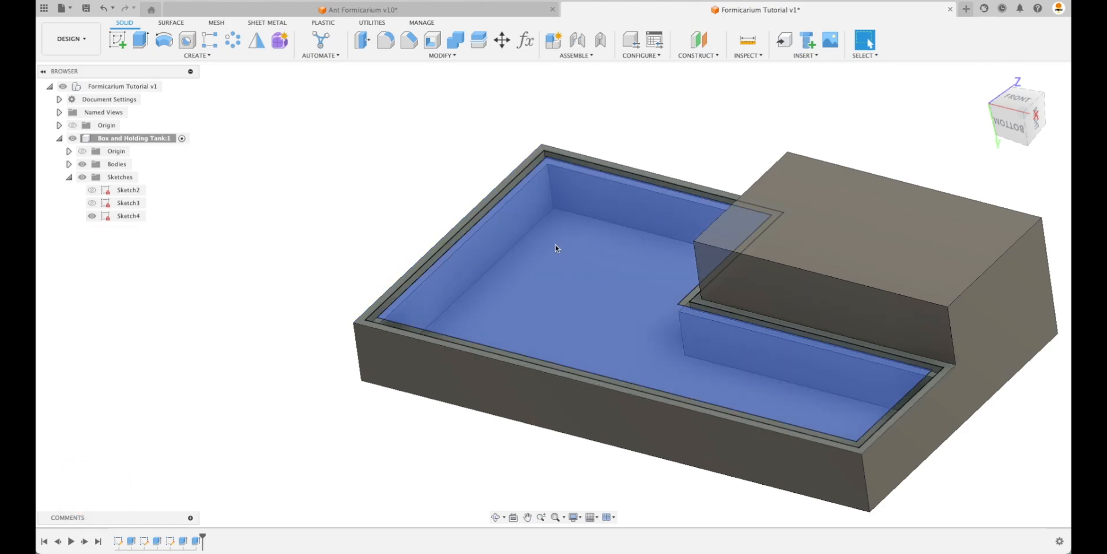
click(239, 226)
click(93, 217)
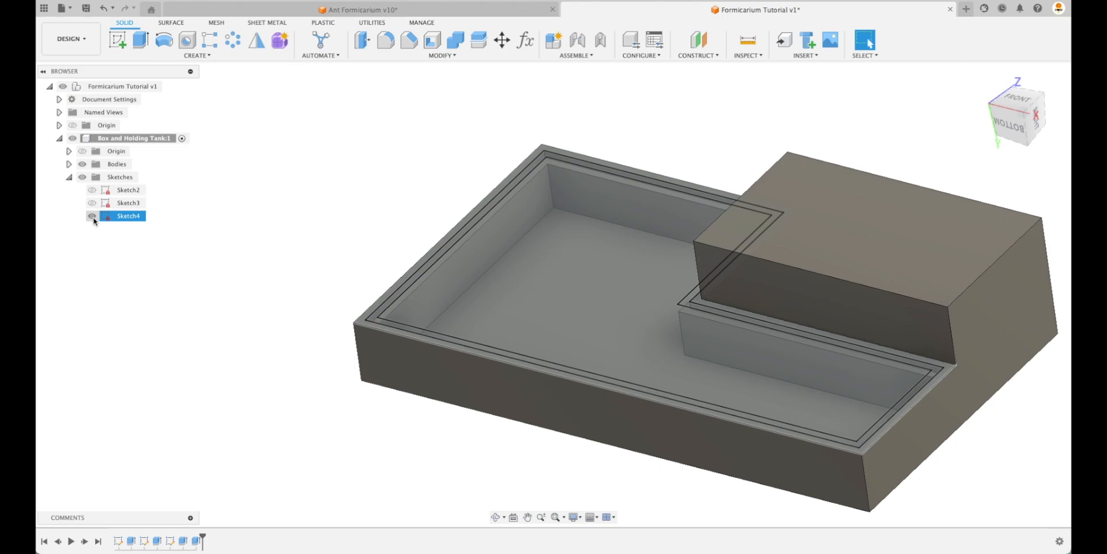
click(92, 216)
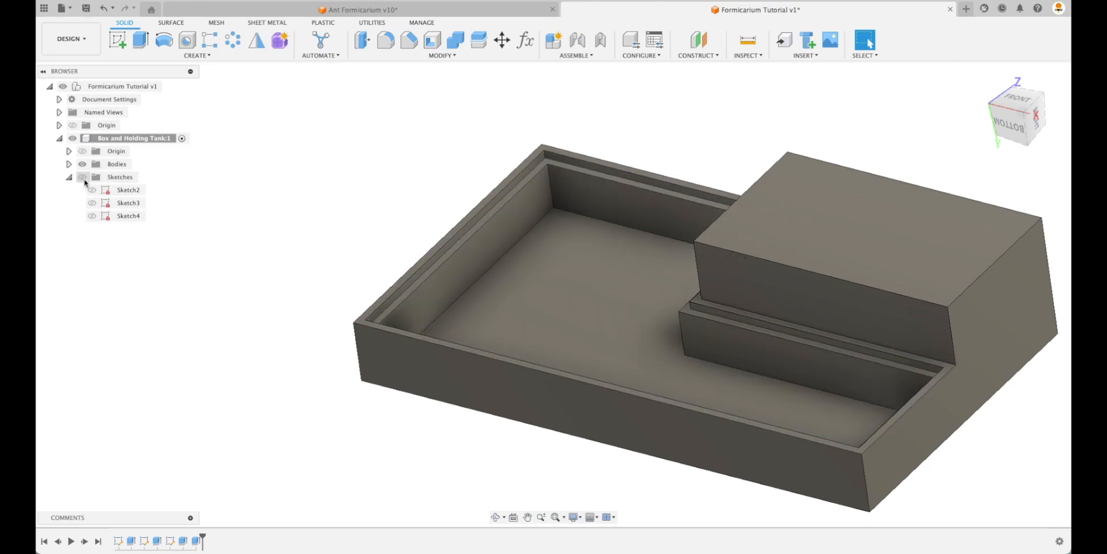
click(118, 39)
click(836, 211)
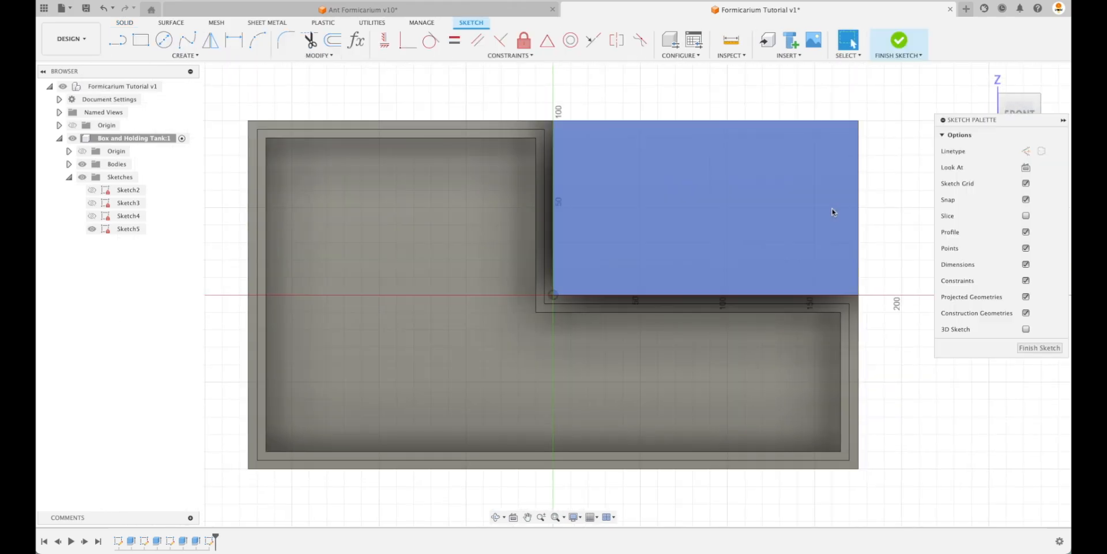
key(Escape)
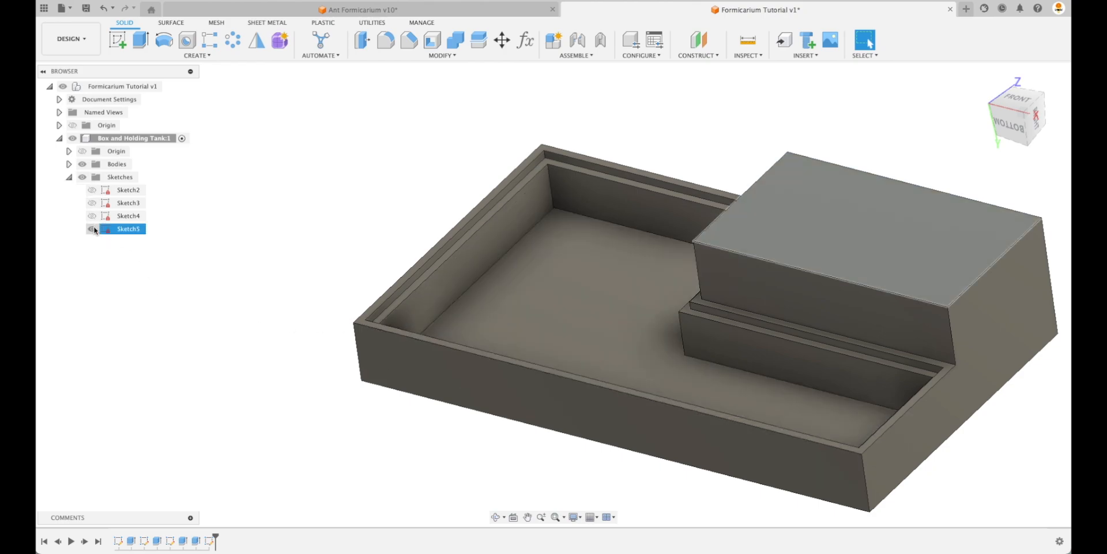
click(123, 230)
key(Delete)
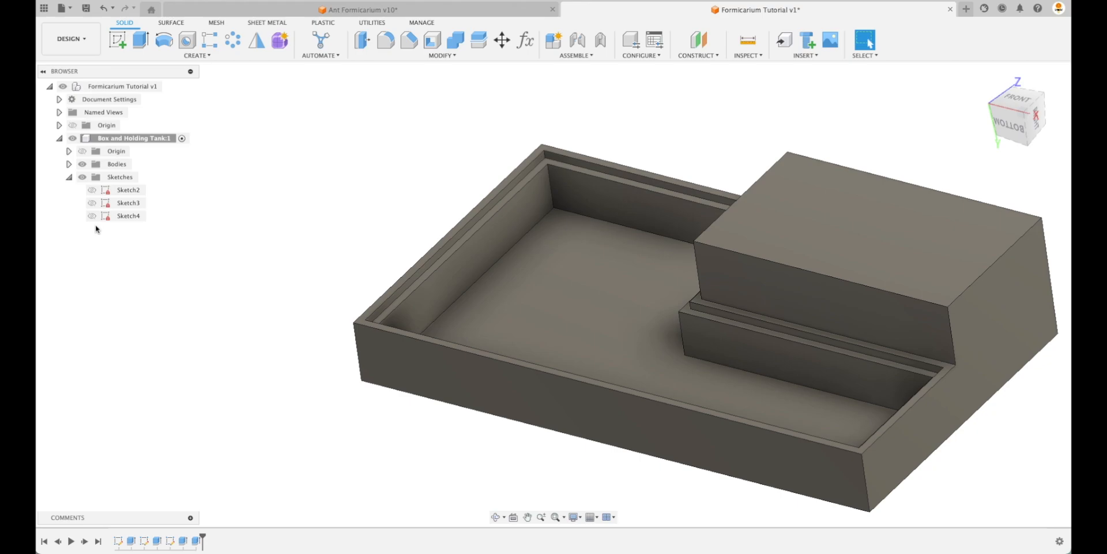
- Start a new sketch on the front face of the raised holding tank block
shift+middle_drag(98, 257, 898, 182)
click(780, 213)
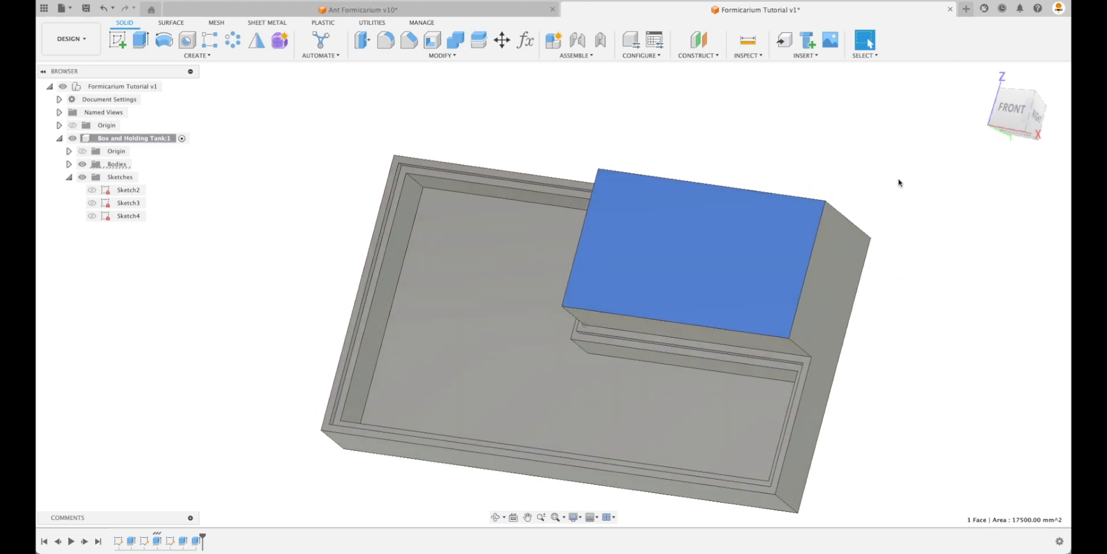
click(898, 182)
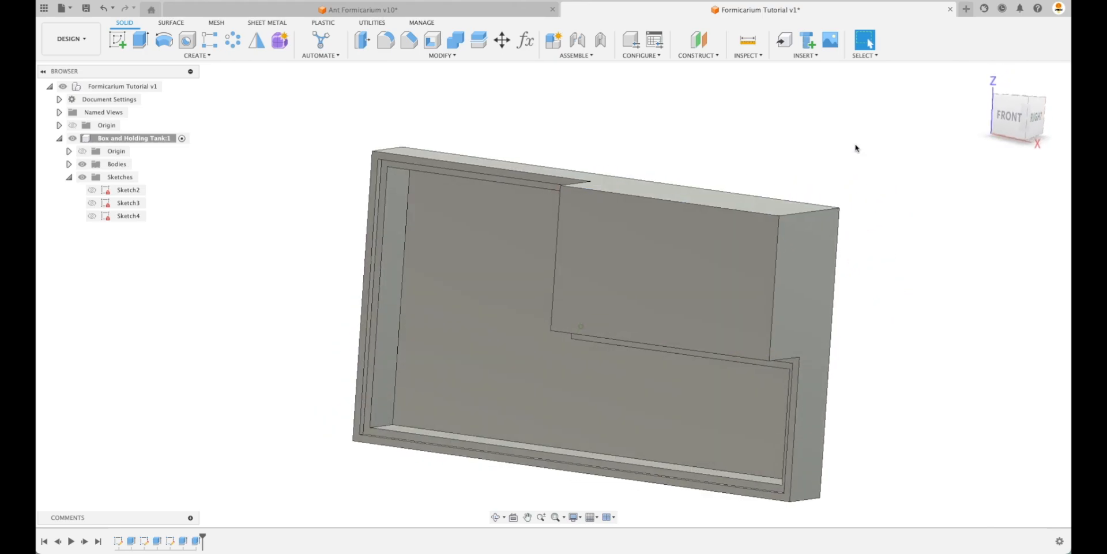
click(112, 42)
click(623, 251)
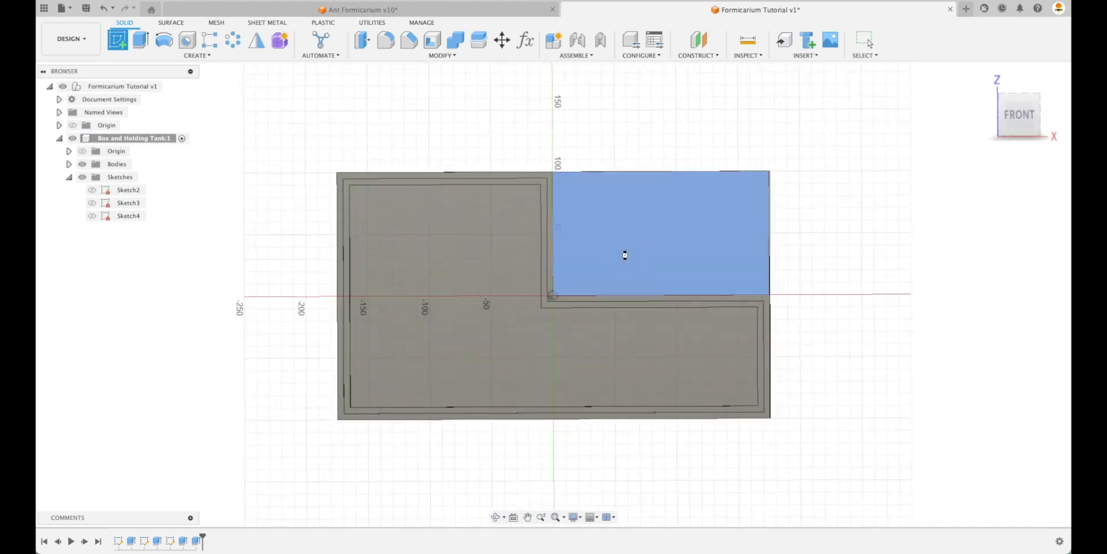
click(118, 40)
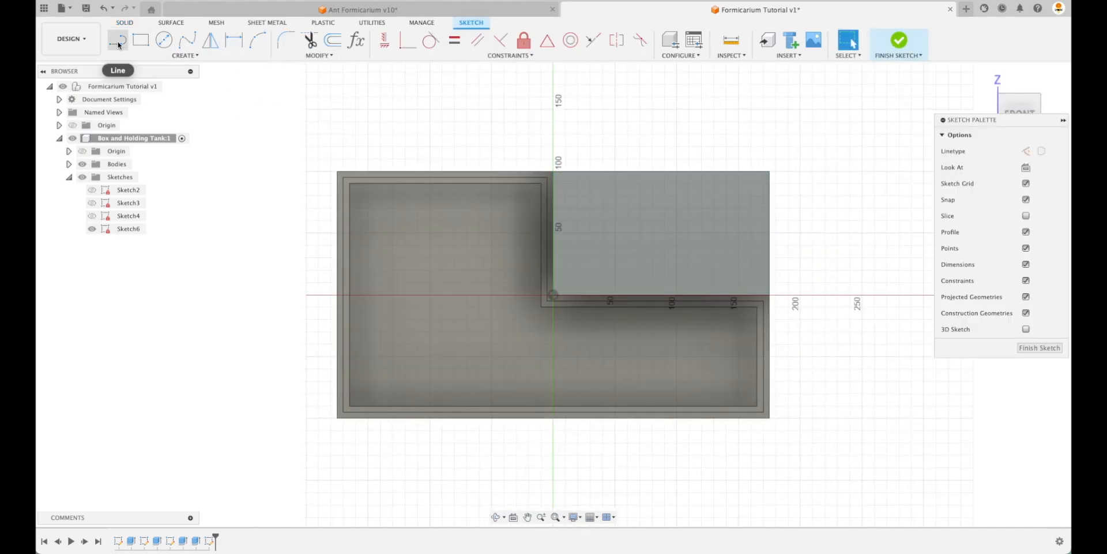
- Offset the holding tank face's two side edges and bottom edge inward by WallThickness, without chain selection
click(332, 39)
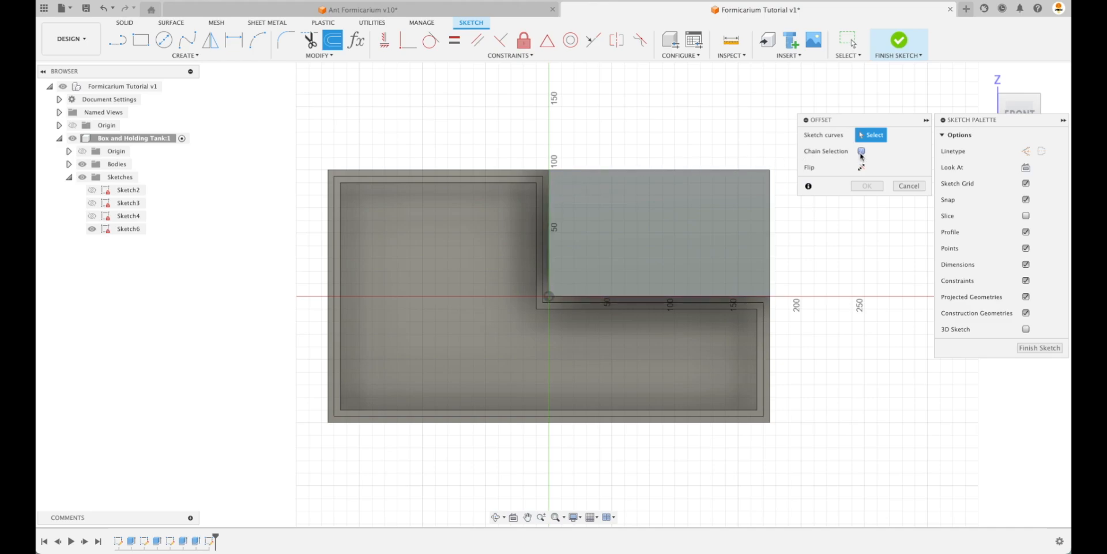
click(550, 213)
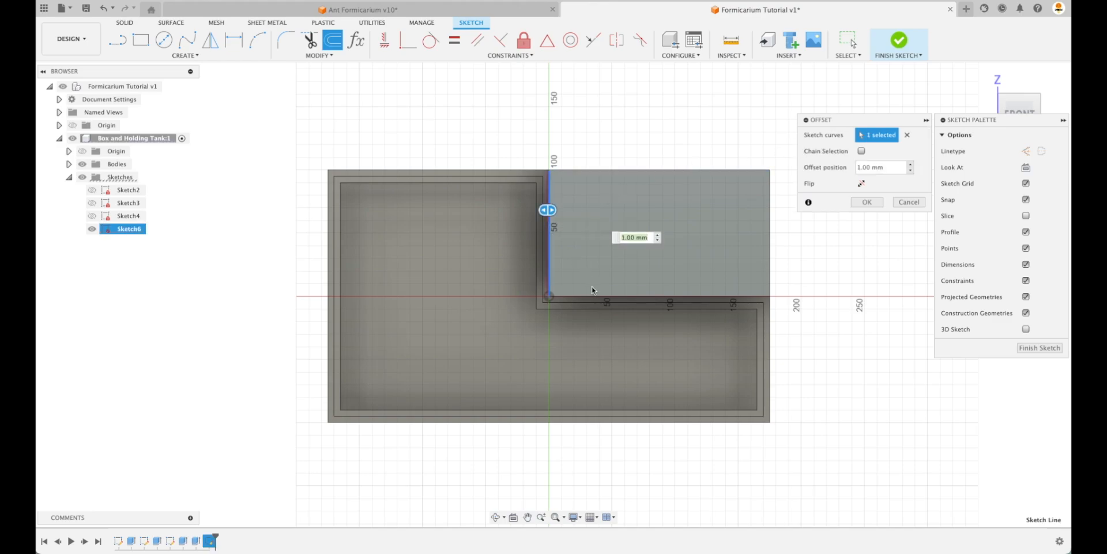
click(597, 296)
click(771, 244)
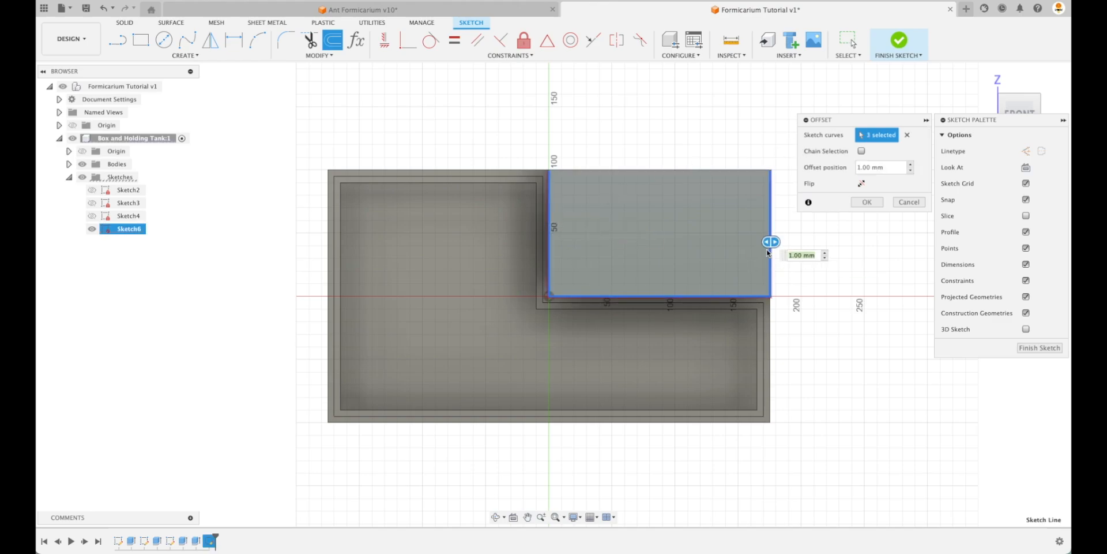
drag(769, 243, 760, 243)
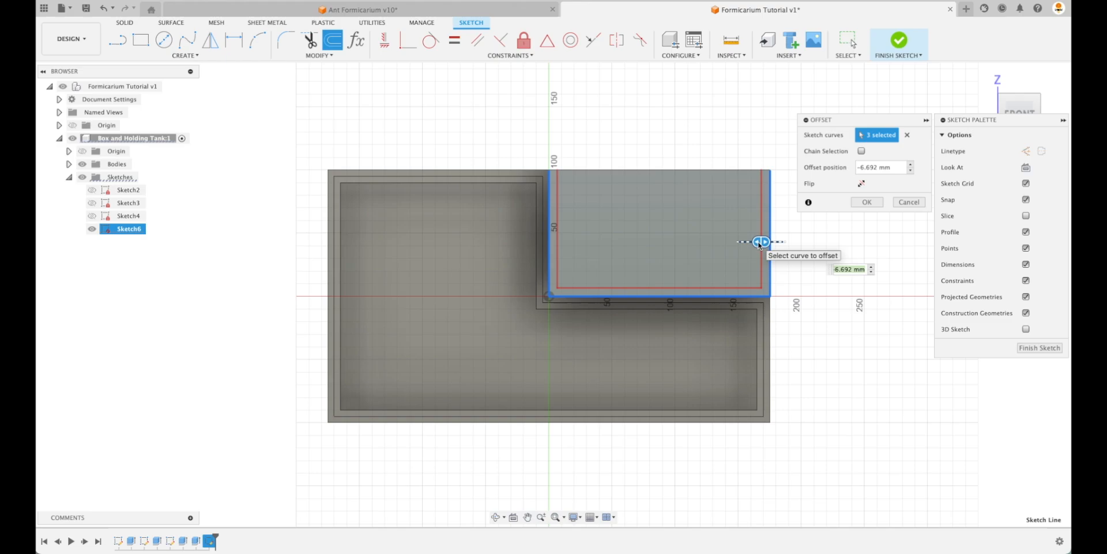
text(WallThickness)
key(Return)
key(Return)
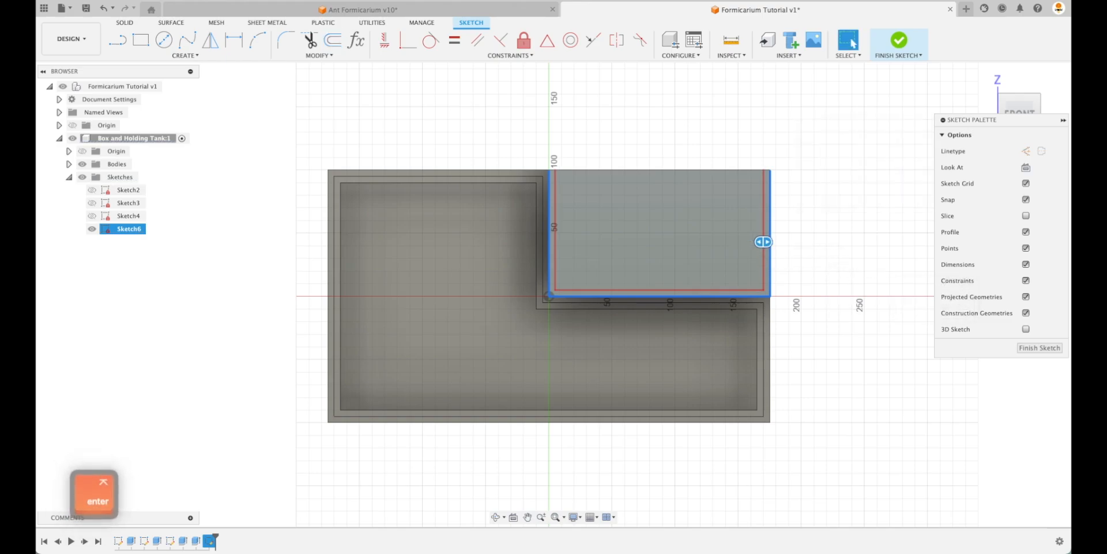
- Offset the same three face edges inward by WallThickness*2 and finish the sketch
click(333, 40)
click(771, 208)
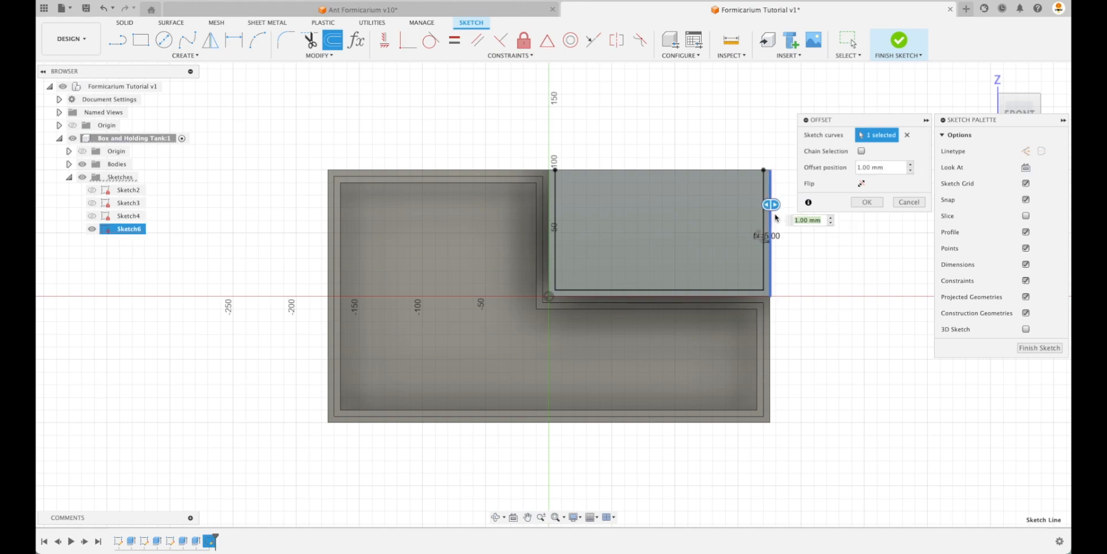
drag(775, 207, 757, 205)
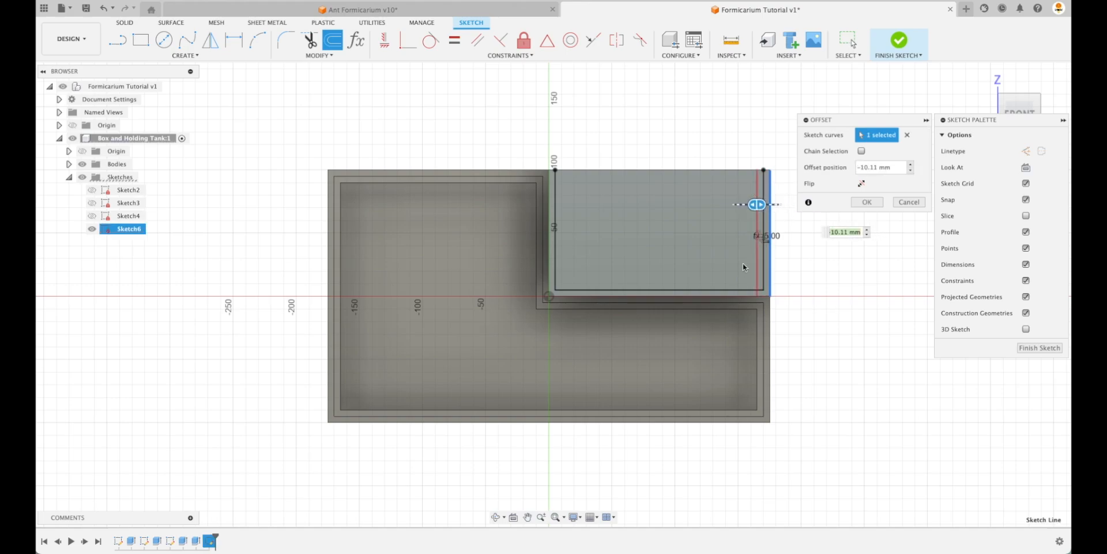
click(741, 295)
click(550, 248)
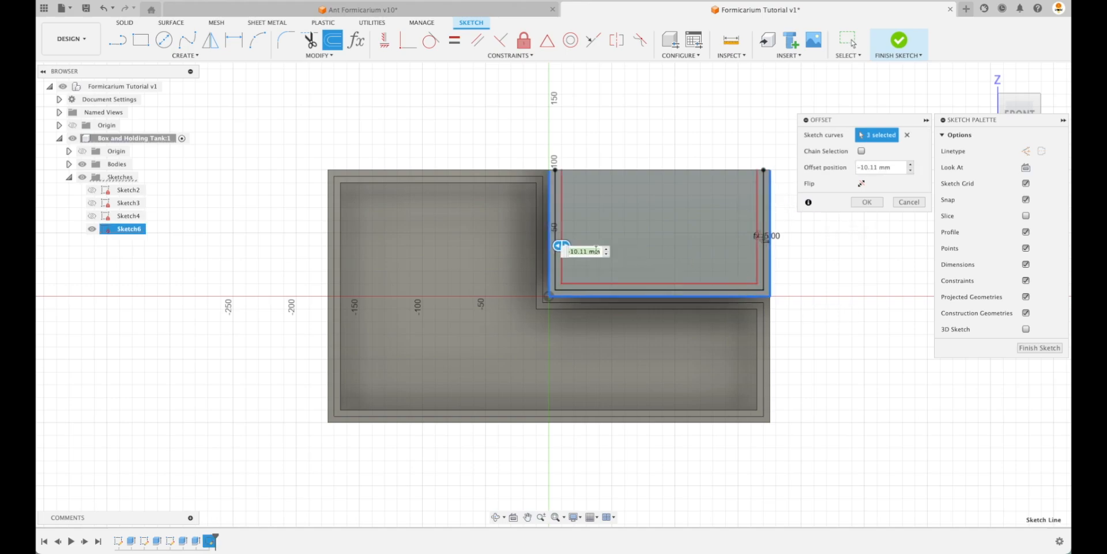
text(-w)
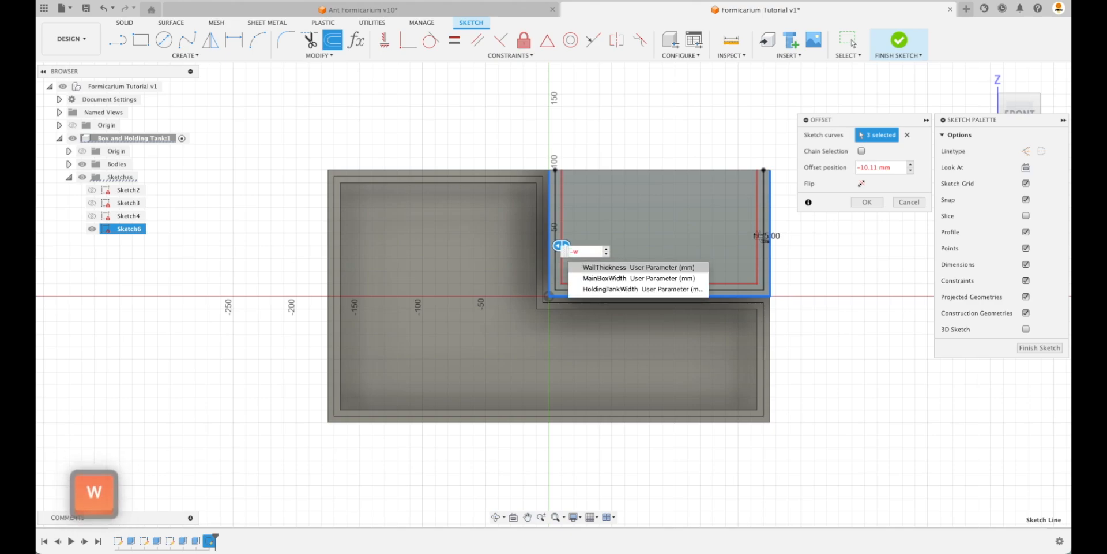
key(Return)
text(*2)
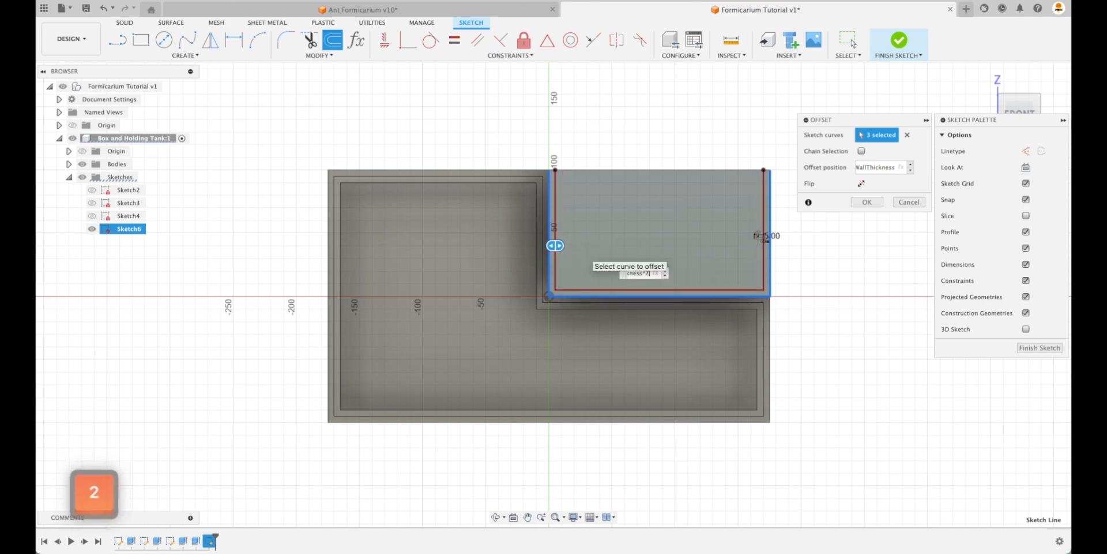
key(Return)
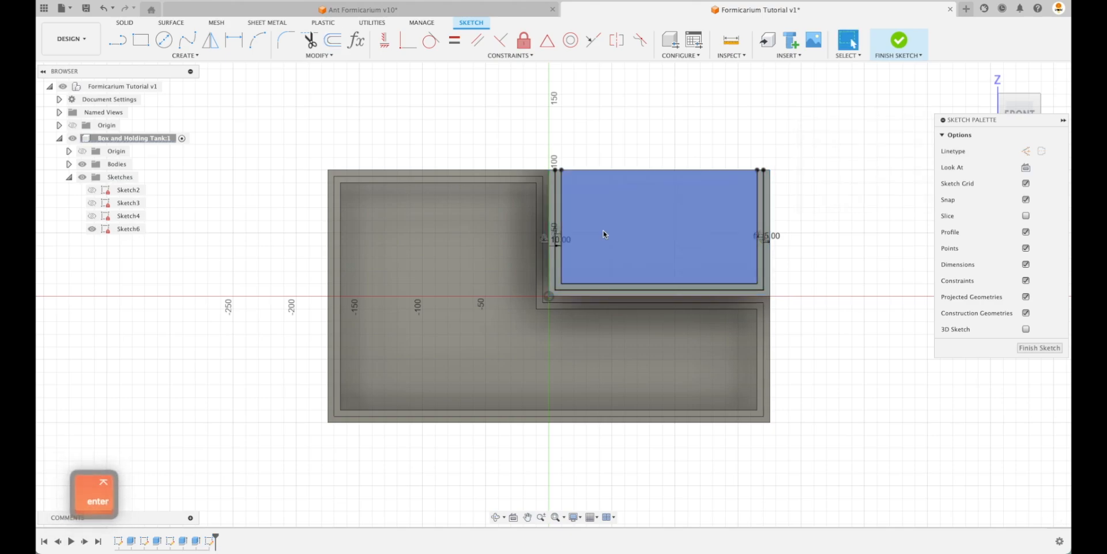
click(1032, 348)
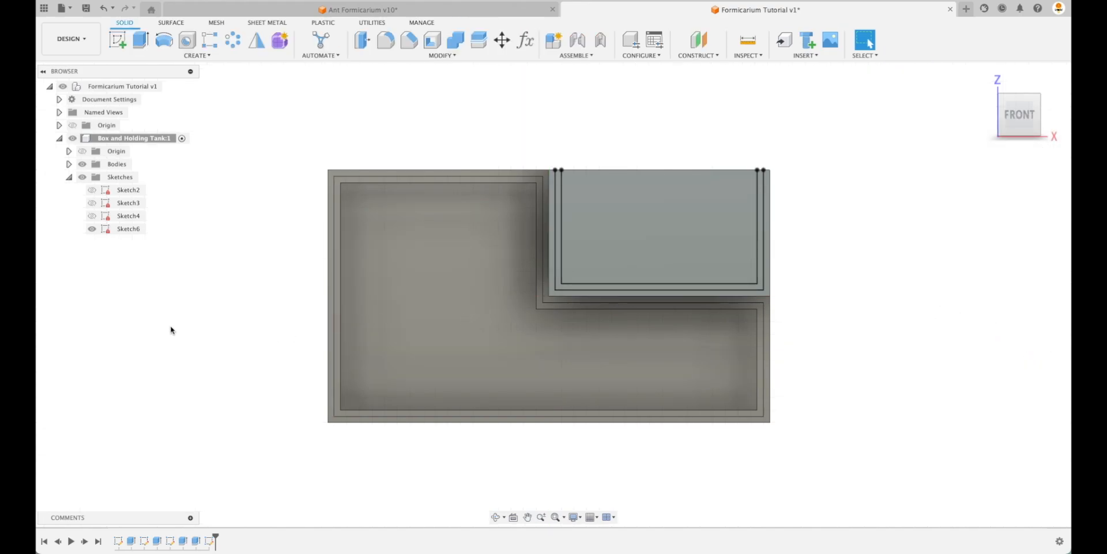
- Reopen the holding tank sketch and draw a horizontal line about 155 mm long between the inner side lines, just below the top edge
double_click(126, 231)
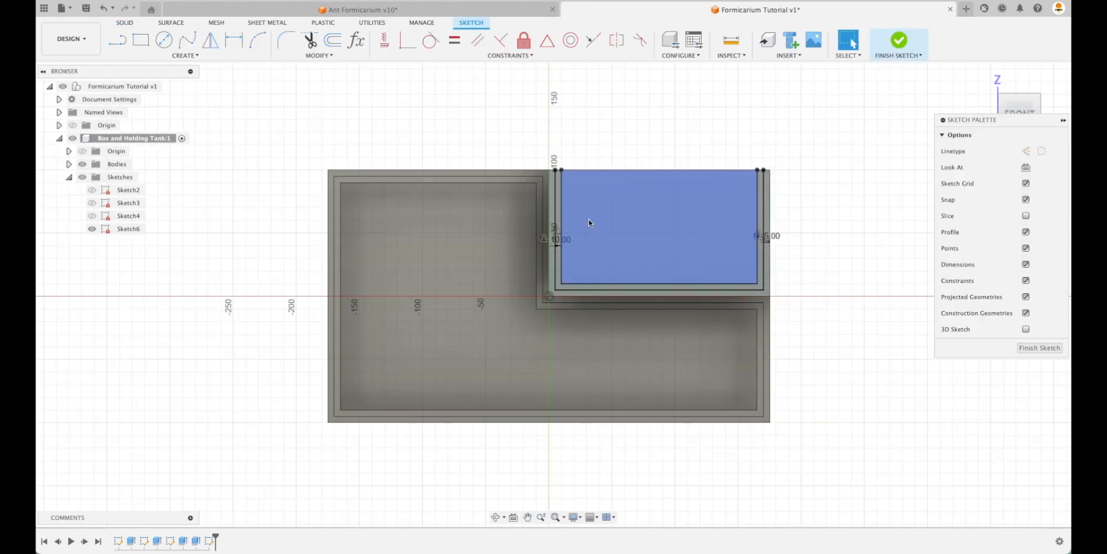
key(l)
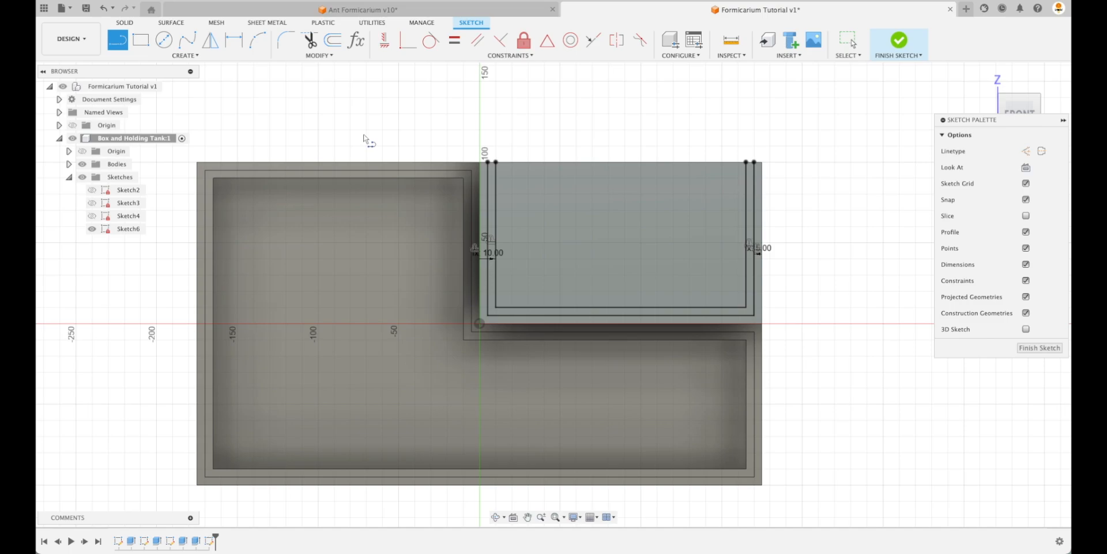
scroll(499, 182, up, 3)
click(493, 166)
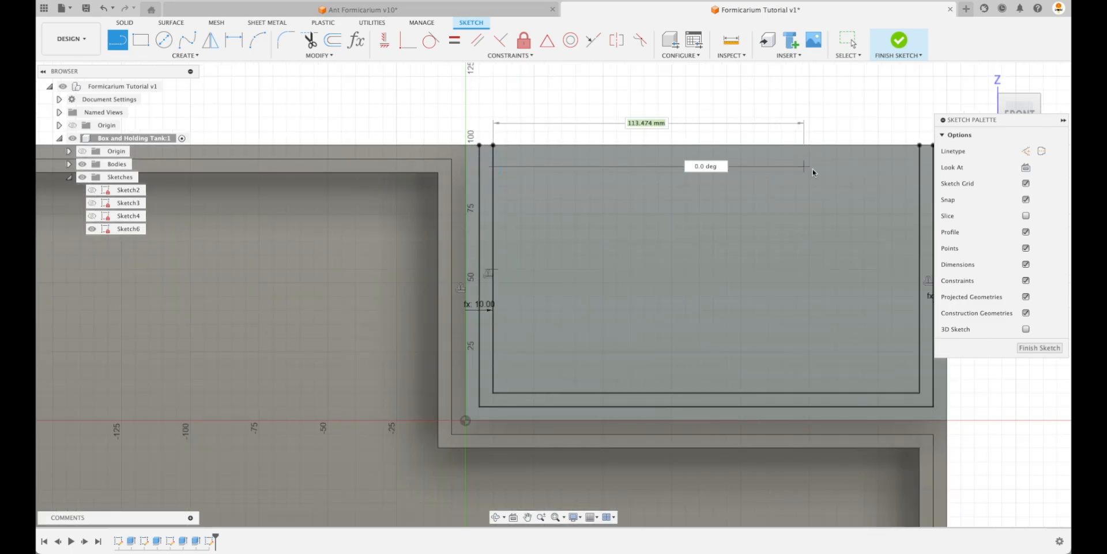
click(916, 166)
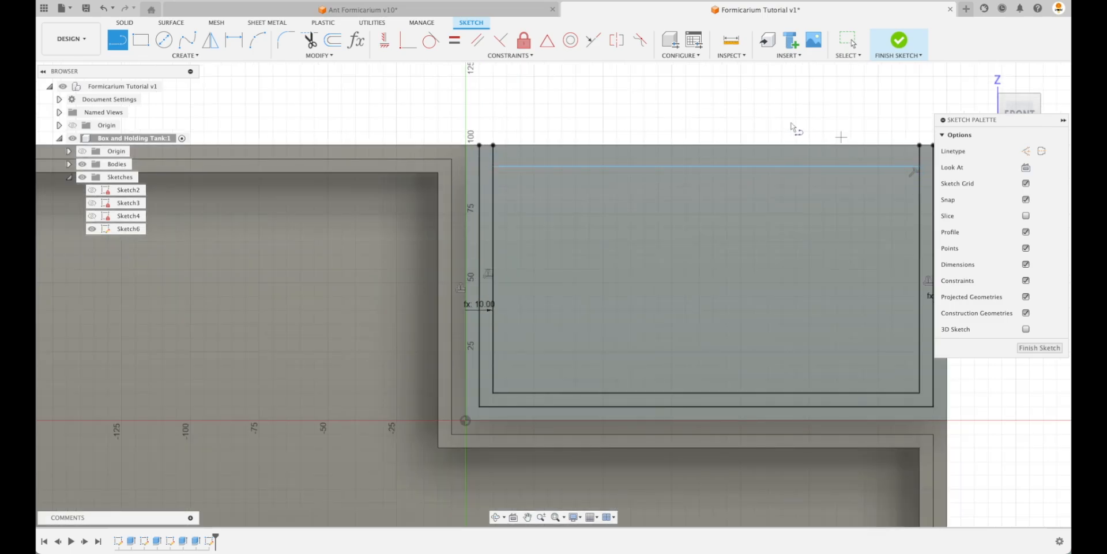
key(Escape)
- Dimension the horizontal line's distance from the tank's top edge as WallThickness and finish the sketch
key(d)
click(728, 166)
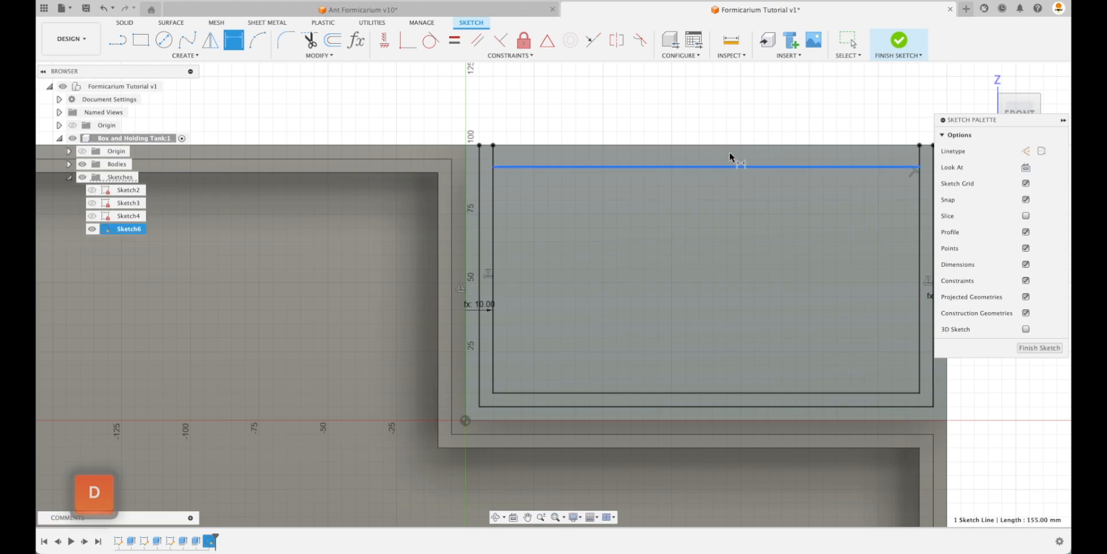
click(727, 145)
click(668, 112)
text(w)
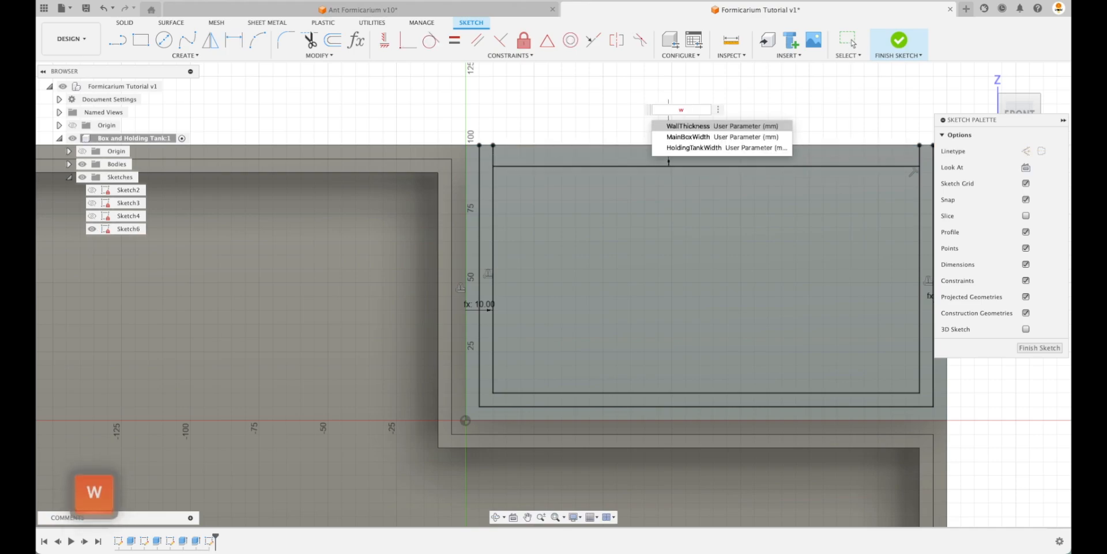
key(Return)
key(Return)
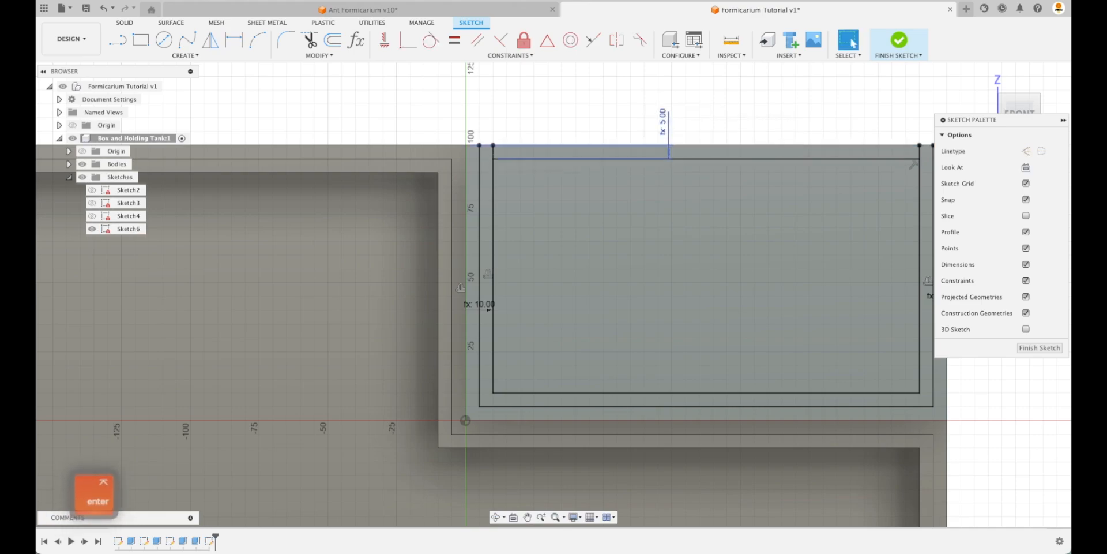
click(1027, 347)
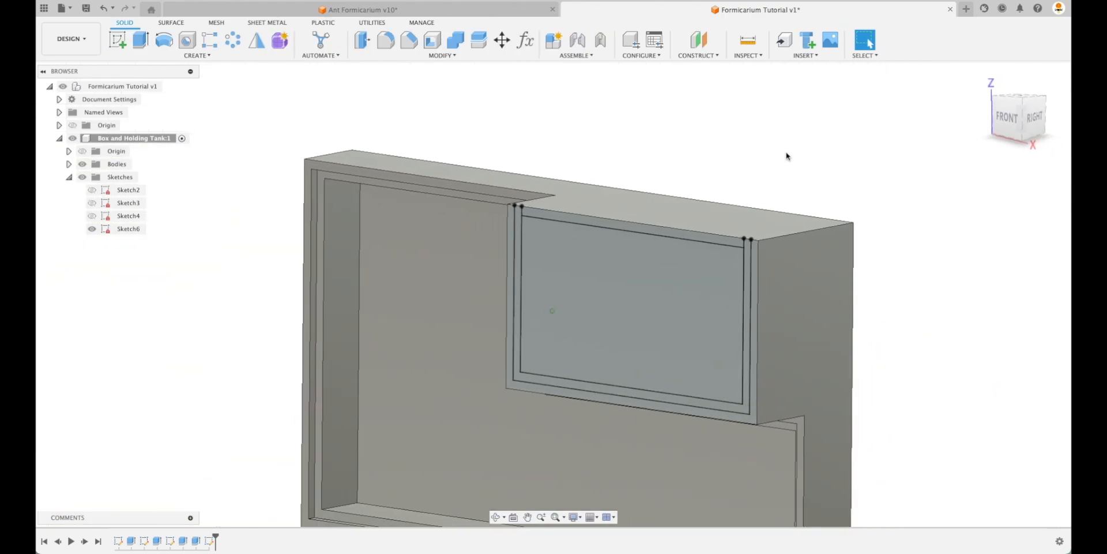
- Reopen the holding tank sketch to examine its U-shaped rim strip and inner profiles, and close it again
scroll(729, 188, up, 5)
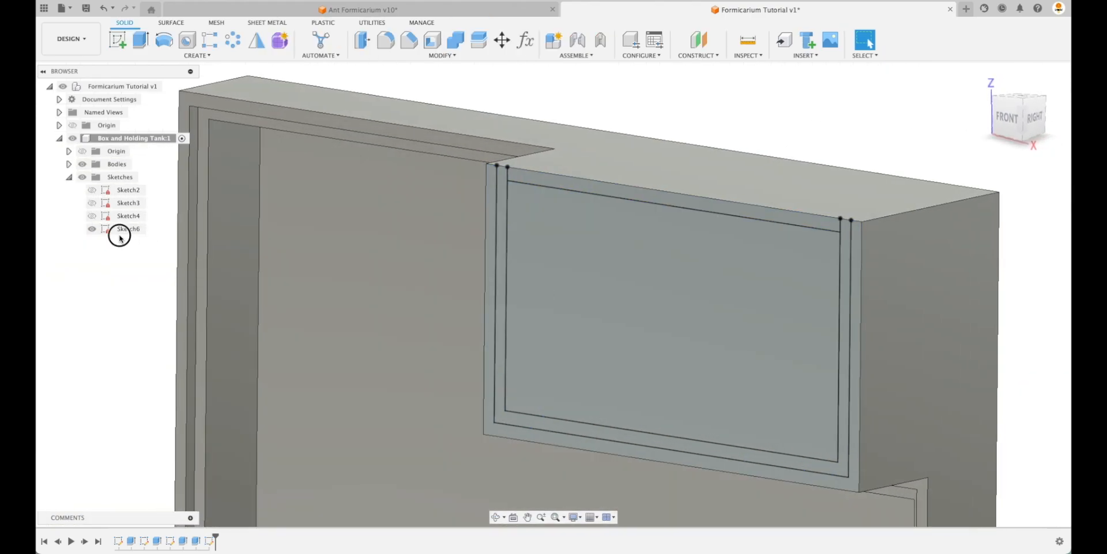
click(119, 233)
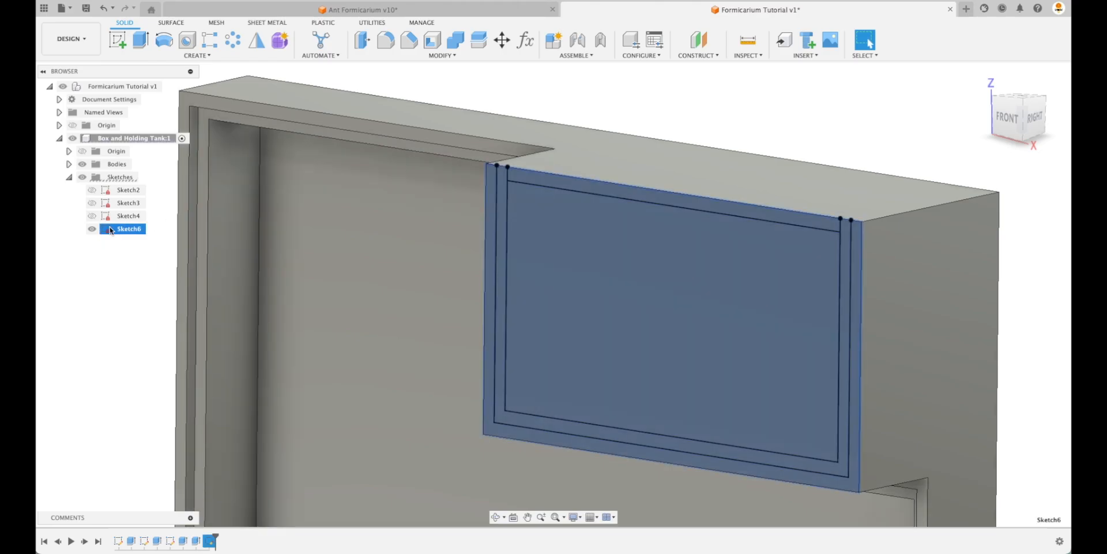
key(Escape)
double_click(123, 229)
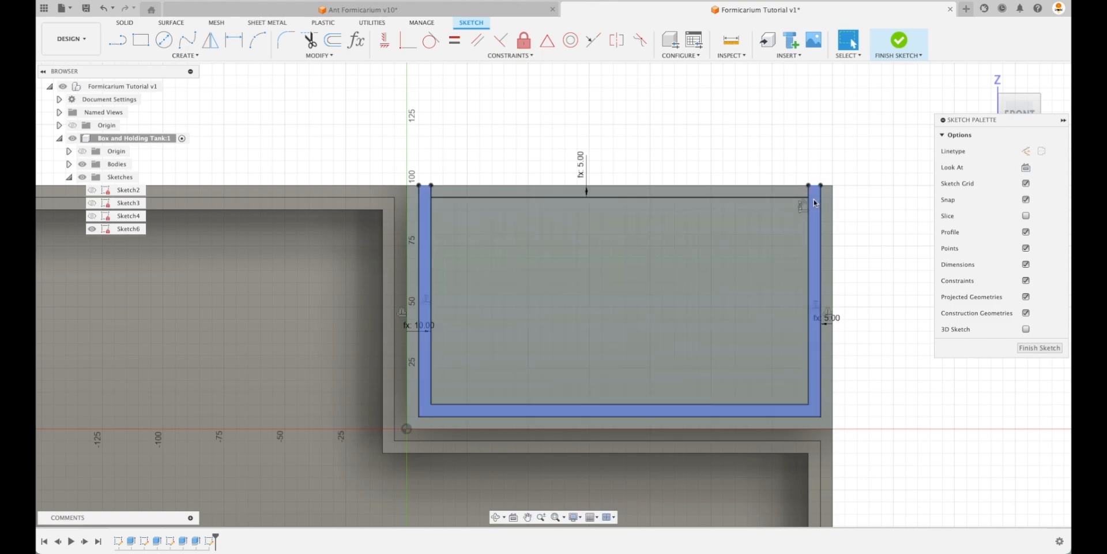
scroll(815, 202, up, 1)
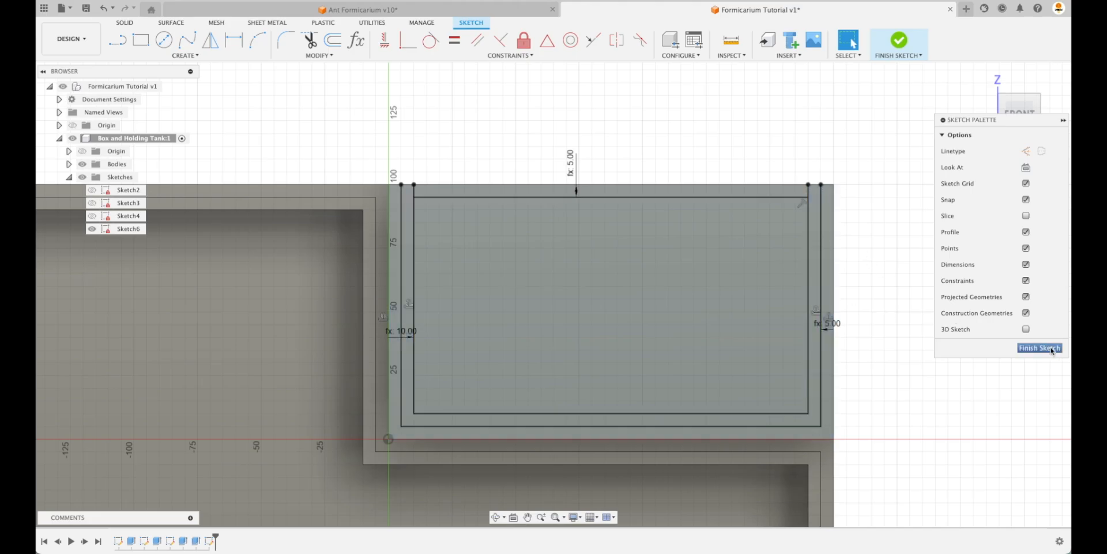
click(1040, 348)
- Cut the inner rectangle and the strip above it to the back face with an offset of -WallThickness, hollowing the holding tank
click(141, 40)
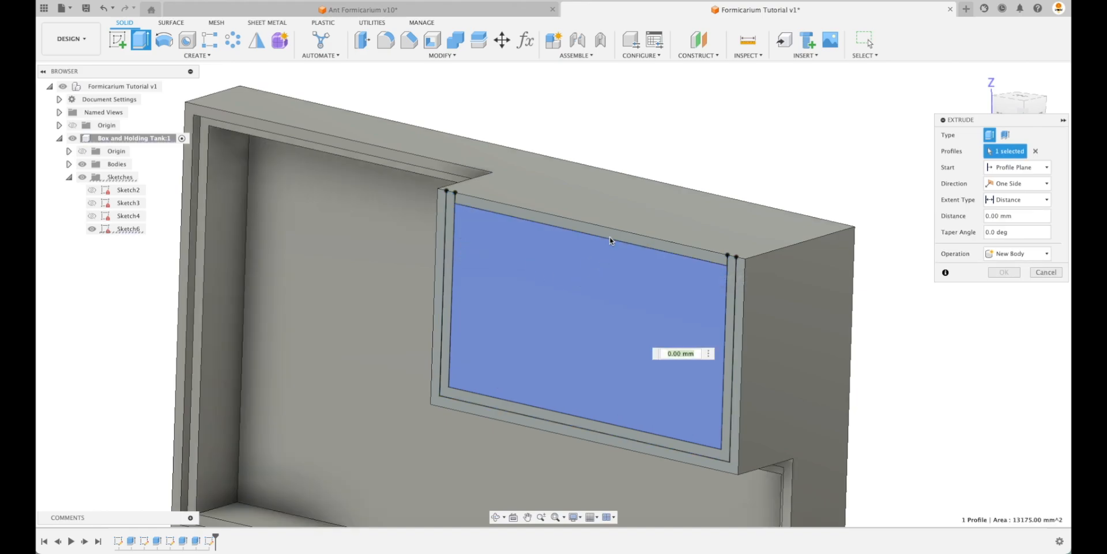
click(601, 267)
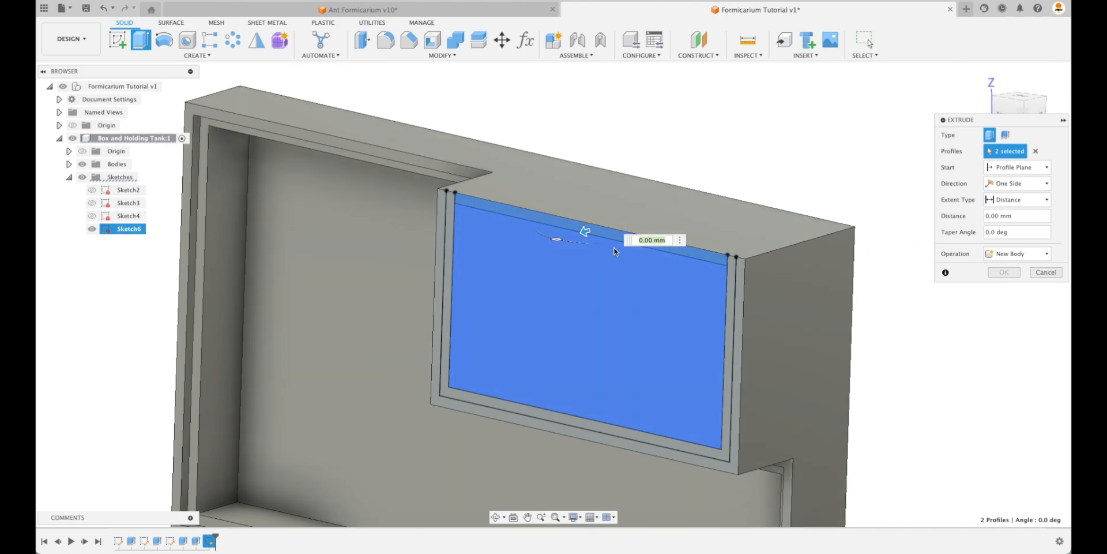
drag(587, 234, 651, 212)
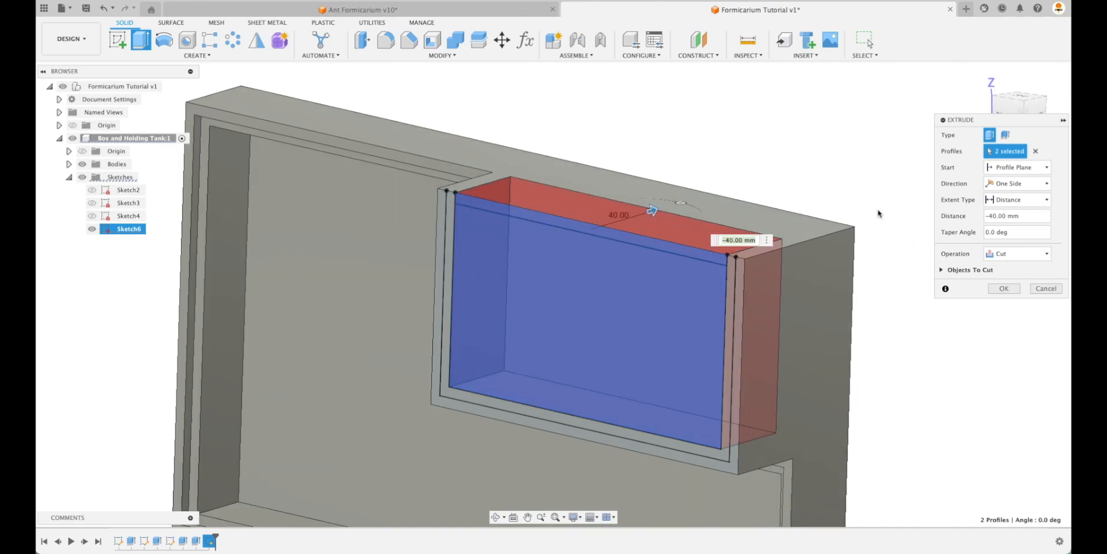
click(1025, 205)
click(1025, 227)
click(756, 309)
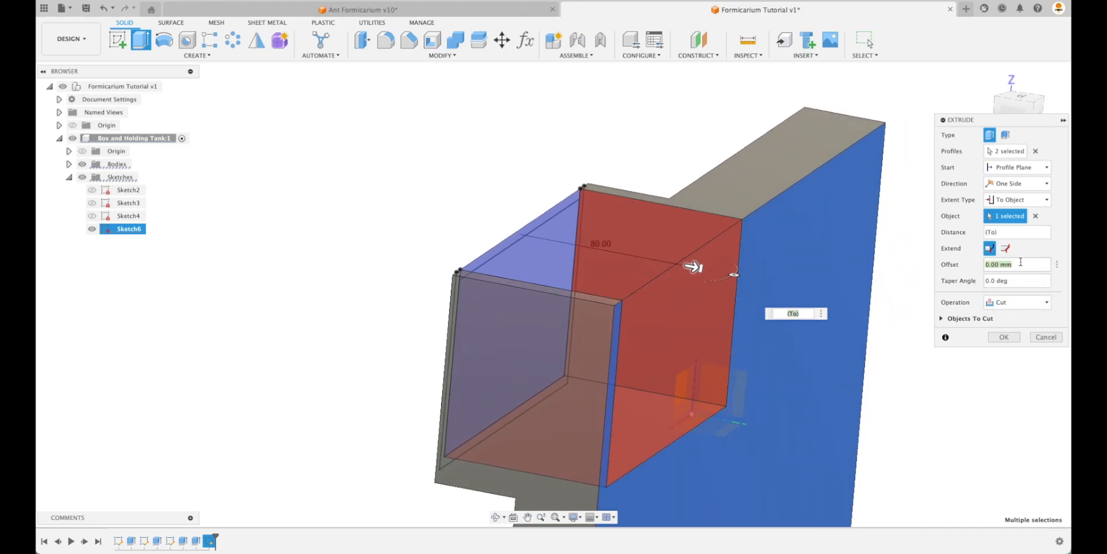
text(w)
key(Return)
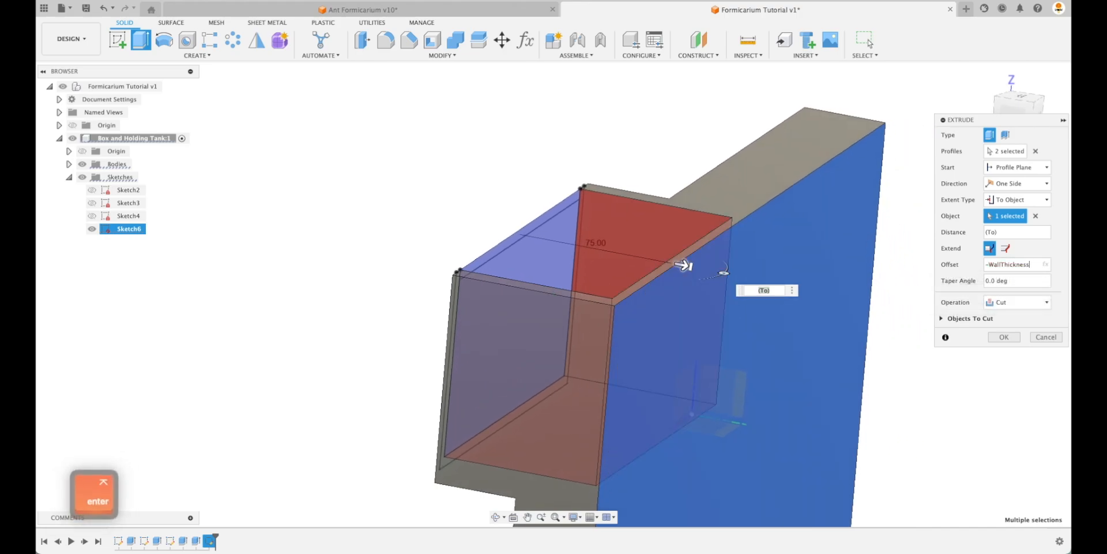
key(Return)
- Show the holding tank sketch again on the hollowed tank
mouse_move(977, 260)
shift+middle_down()
mouse_move(279, 309)
mouse_move(151, 293)
mouse_move(144, 280)
mouse_move(158, 348)
mouse_move(188, 112)
mouse_move(167, 95)
shift+middle_up()
click(92, 229)
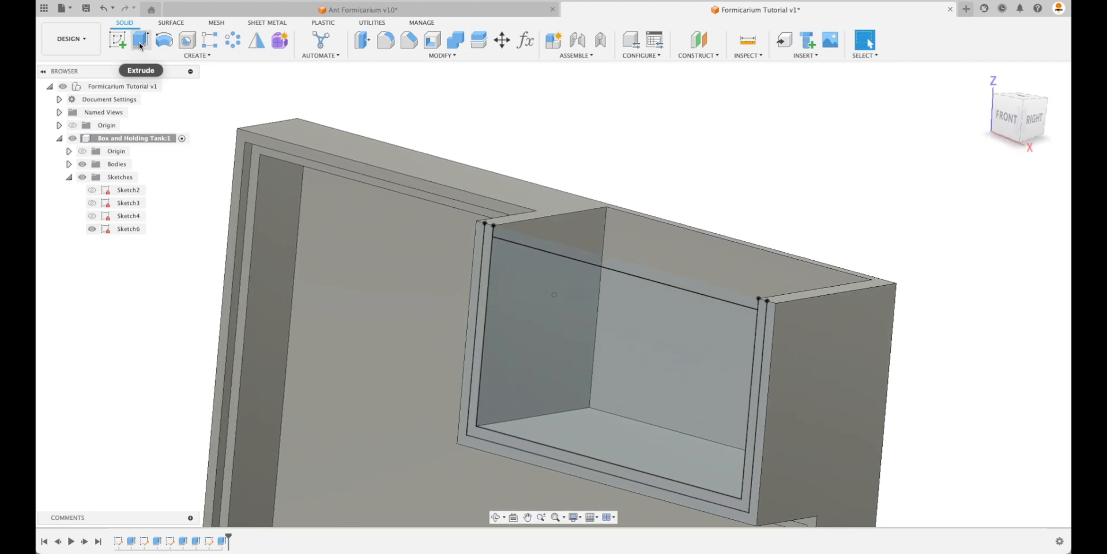
click(140, 40)
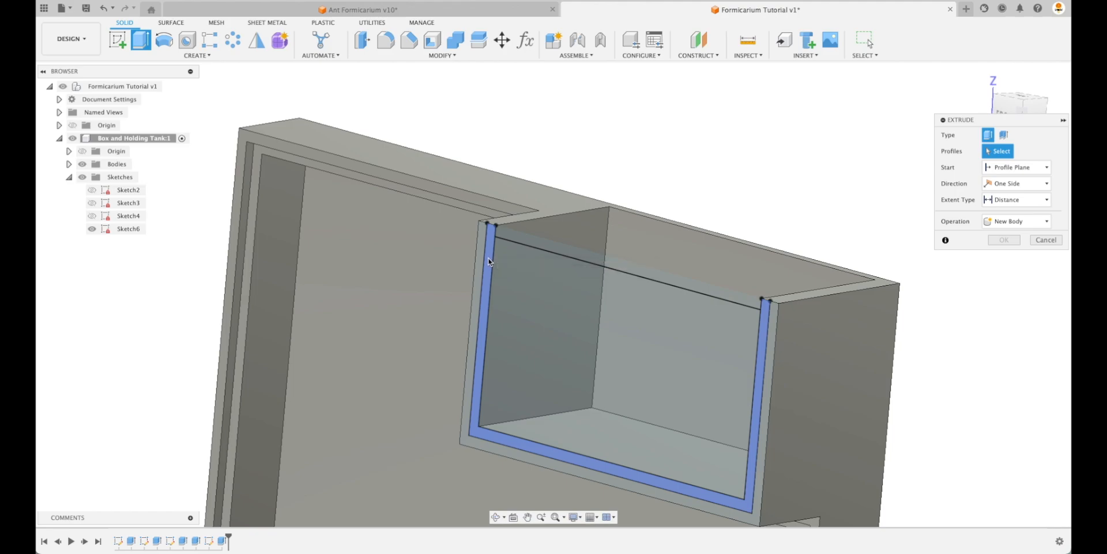
scroll(488, 260, up, 2)
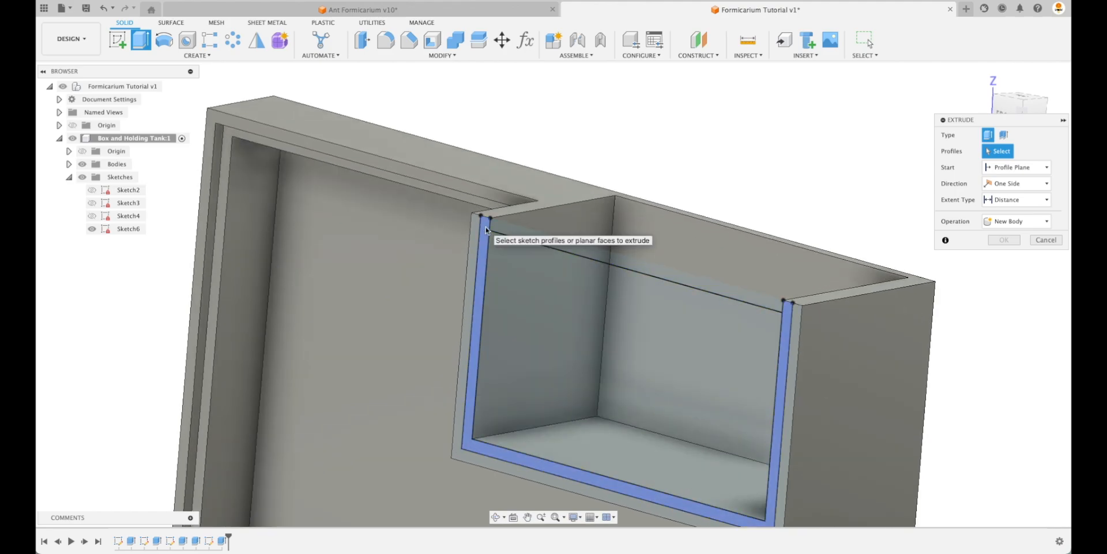
click(1046, 240)
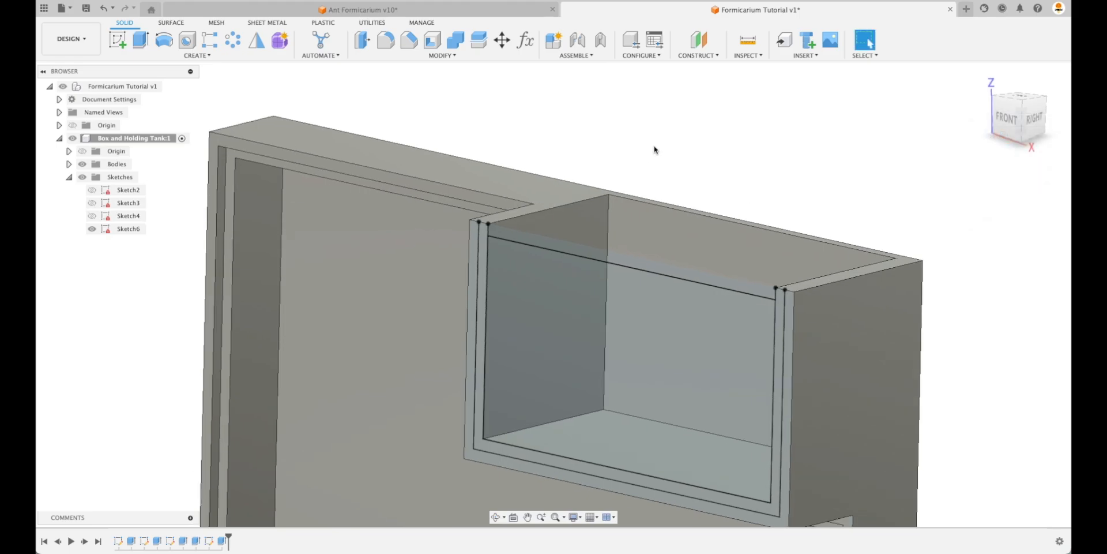
- Reopen the holding tank sketch, extend the upper horizontal line to the outer side lines at both ends, and finish the sketch
right_click(120, 229)
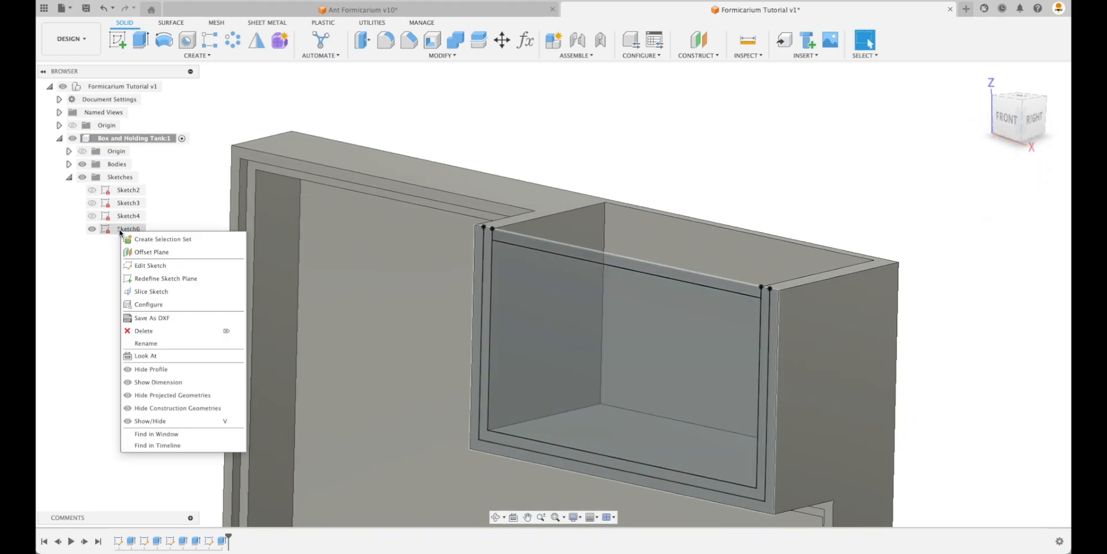
click(144, 266)
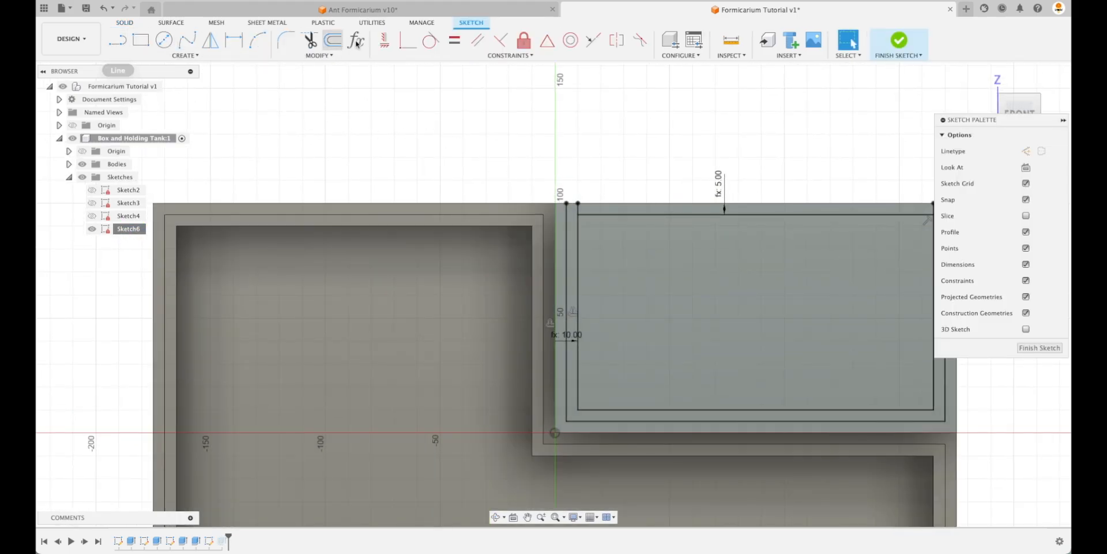
click(322, 56)
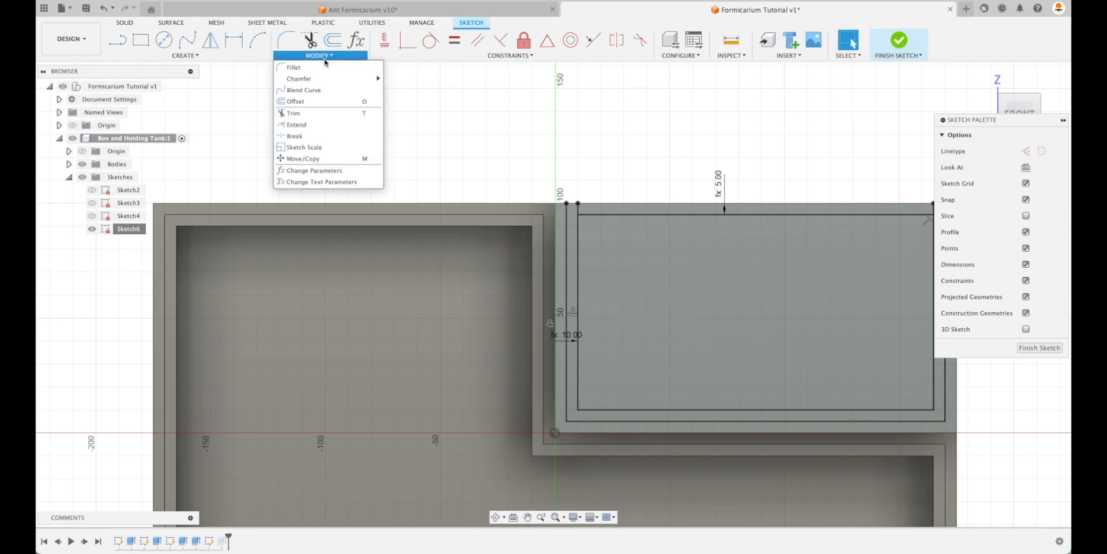
click(324, 113)
scroll(581, 213, up, 2)
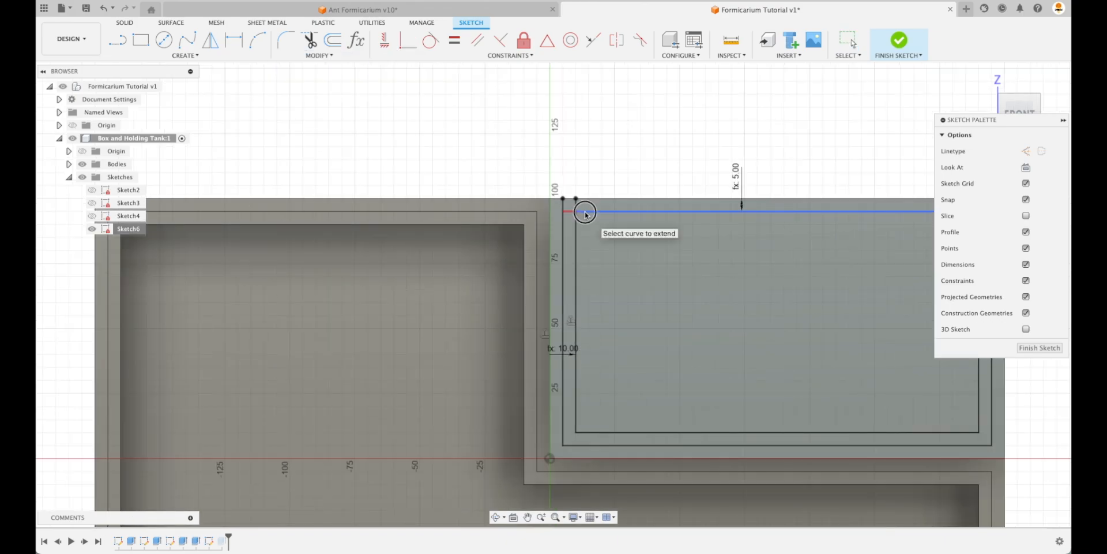
click(585, 213)
middle_drag(922, 222, 753, 238)
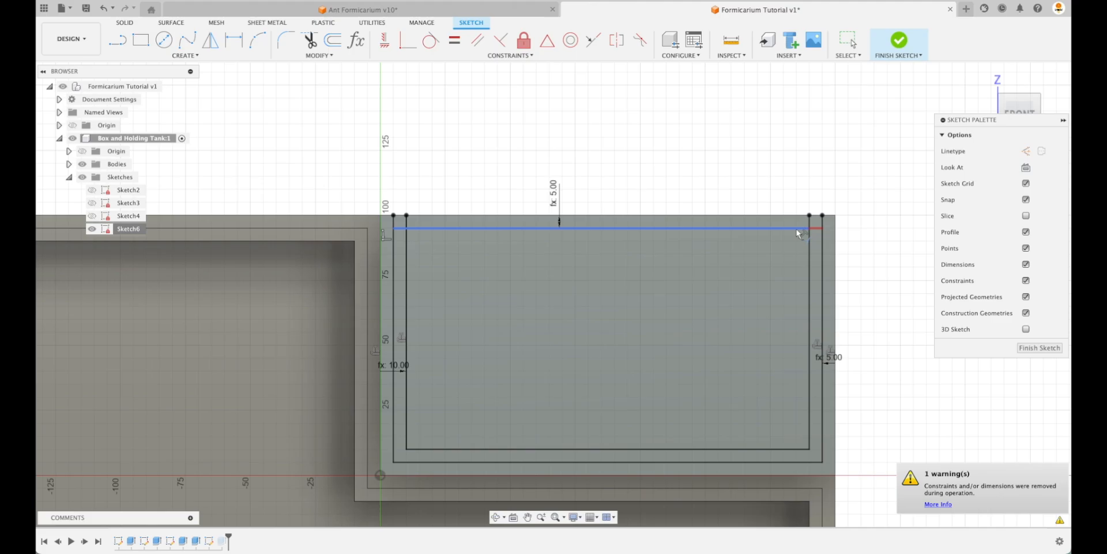
click(1030, 348)
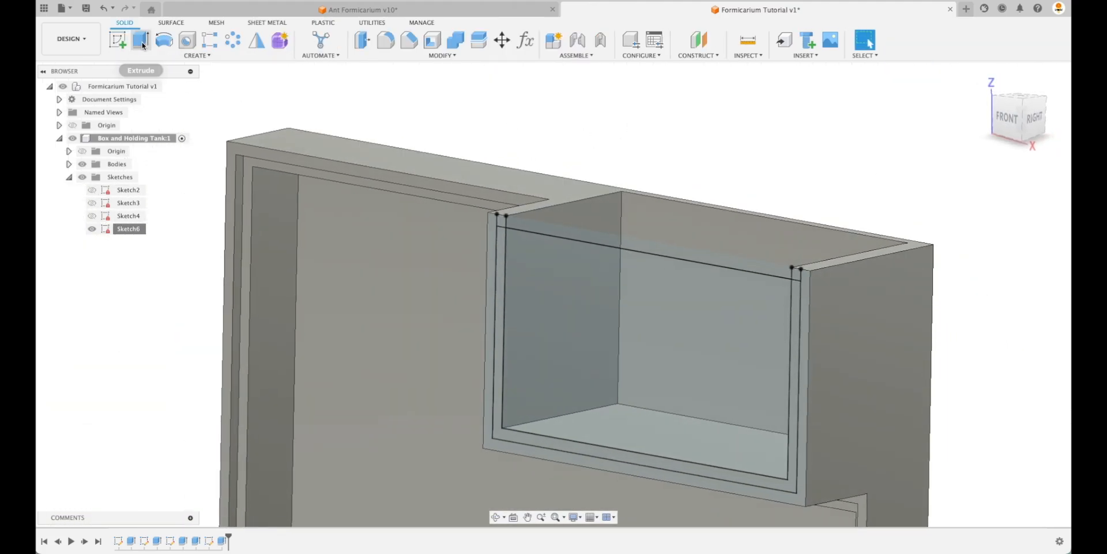
- Cut the U-shaped rim strip and both small top corner profiles by -WallThickness to recess the holding tank's rim
click(141, 40)
scroll(501, 196, up, 5)
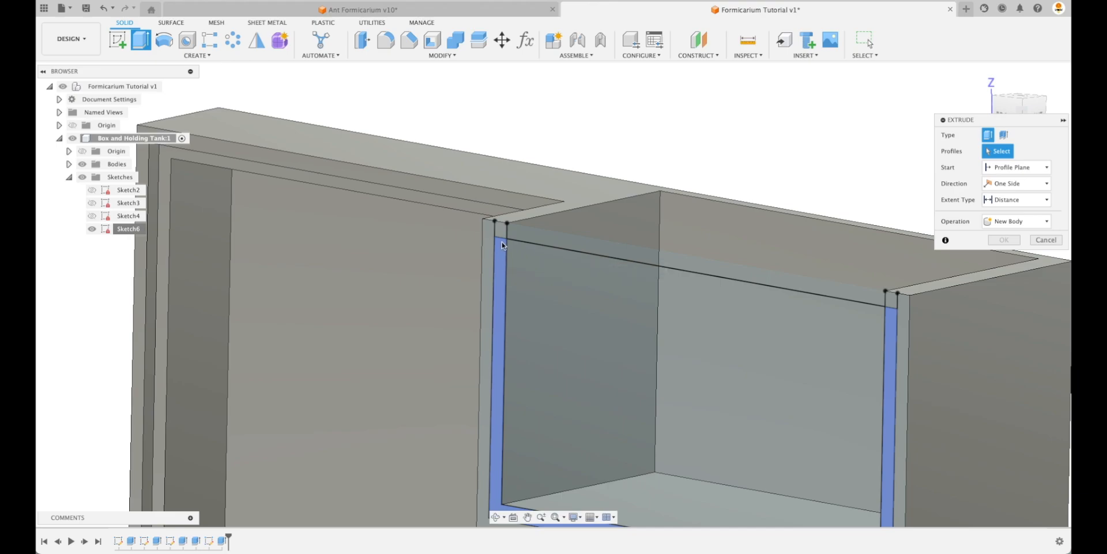
click(502, 245)
click(851, 300)
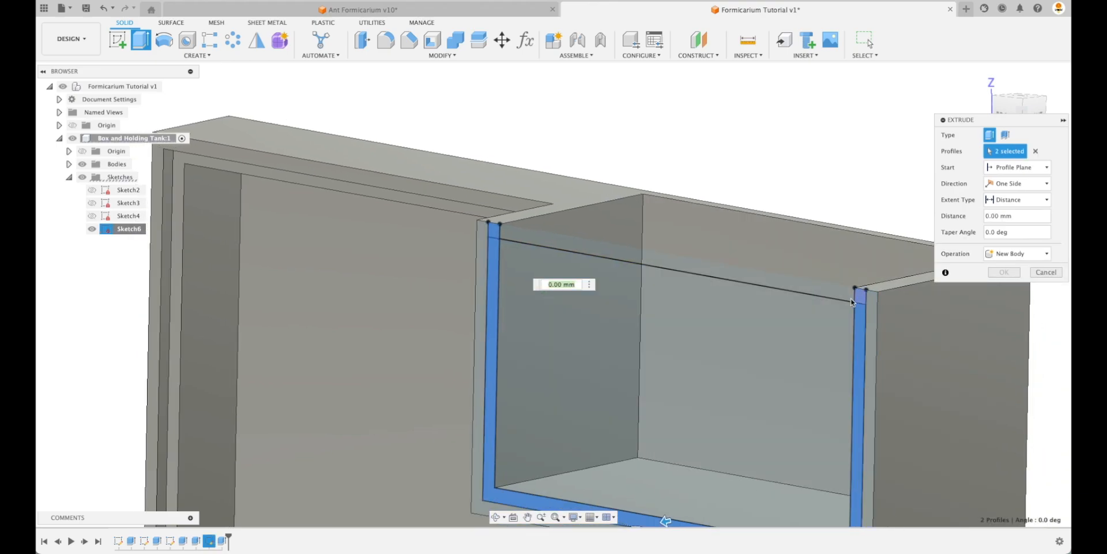
click(859, 300)
scroll(853, 298, down, 3)
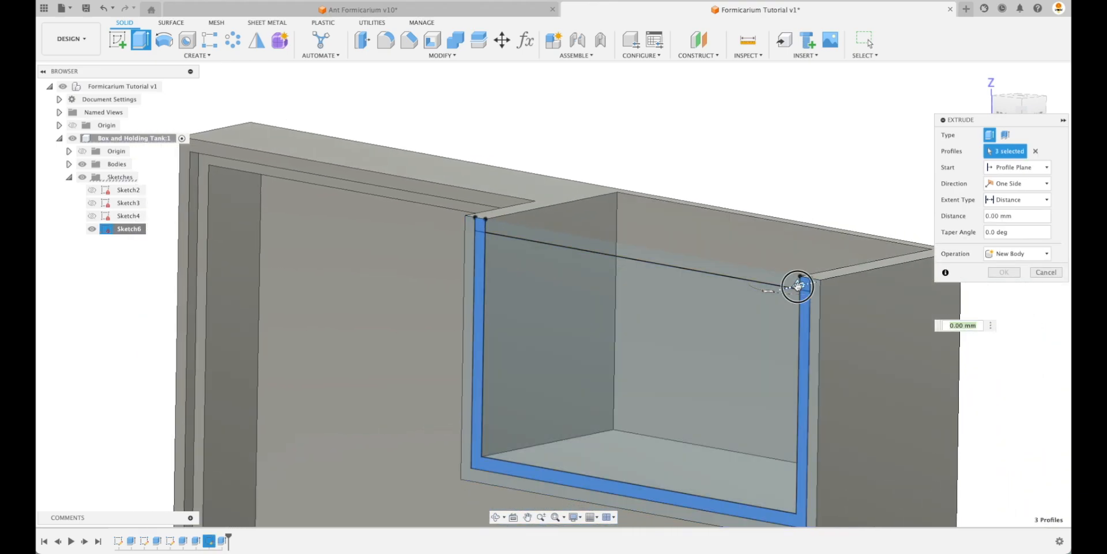
drag(798, 286, 806, 285)
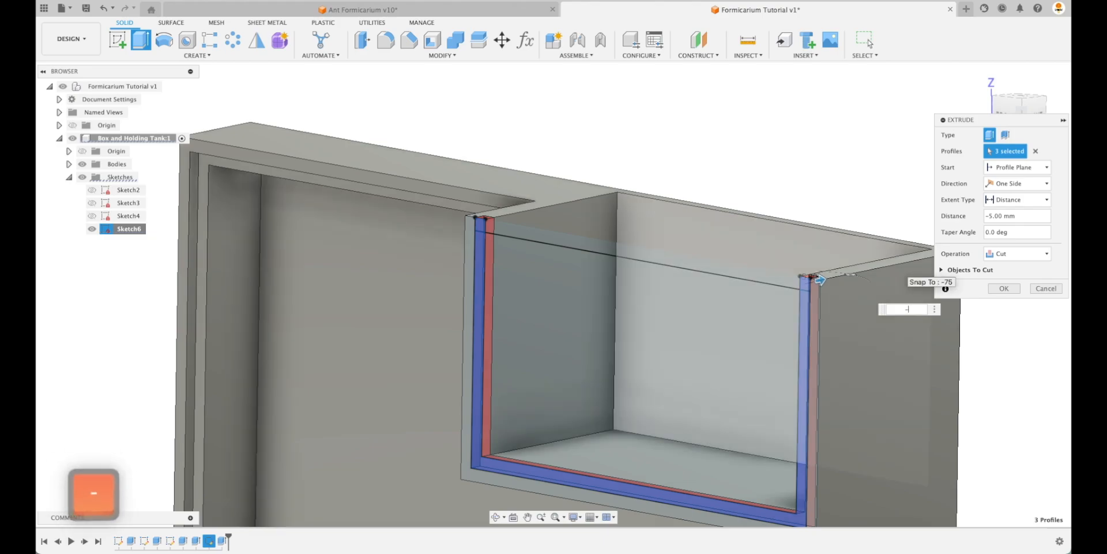
text(WallThickness)
key(Return)
key(Return)
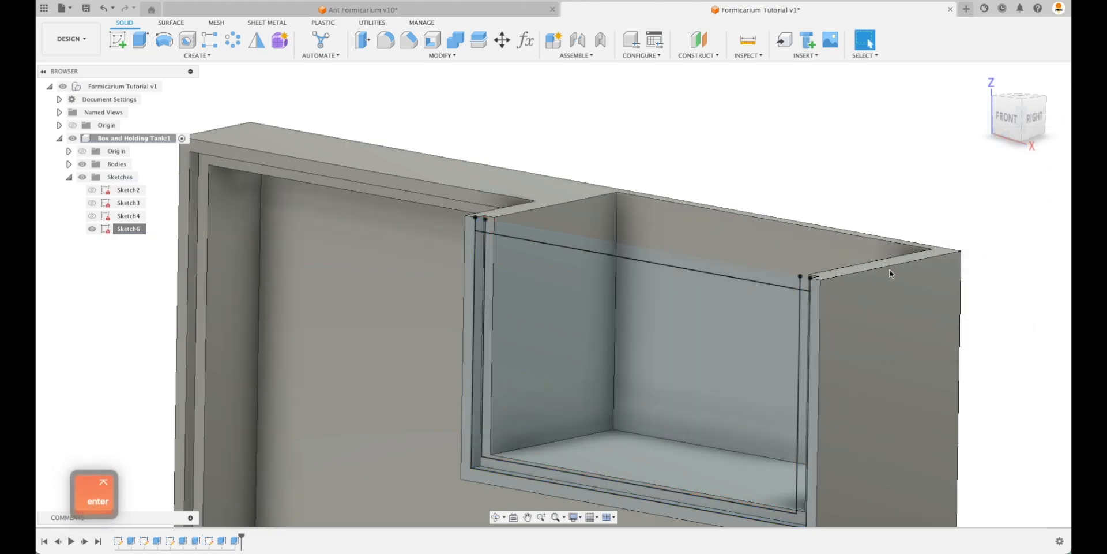
- Cut the two small top corner profiles through to the tank's inner back face, and hide the holding tank sketch
click(142, 41)
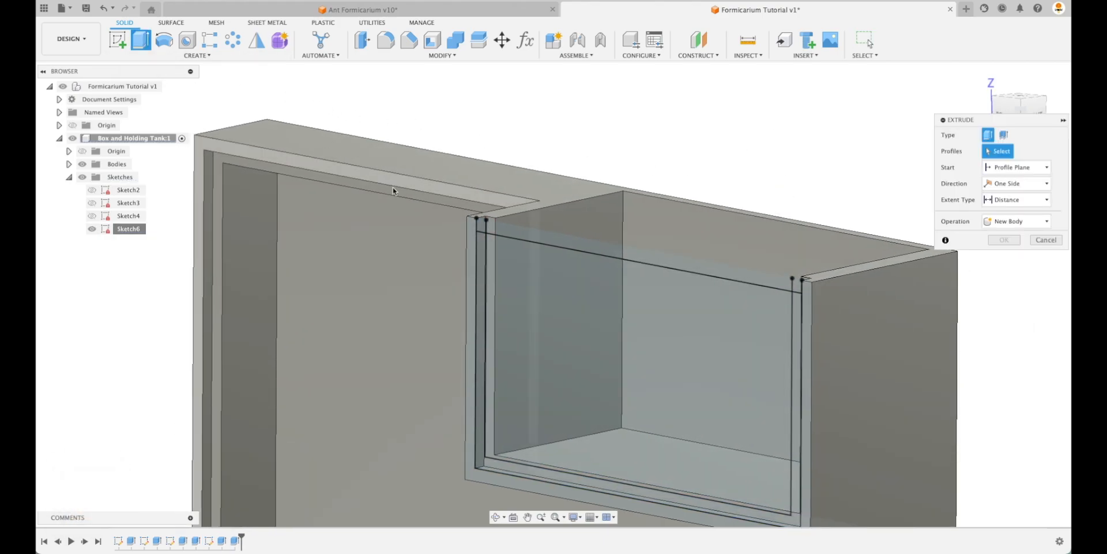
click(483, 226)
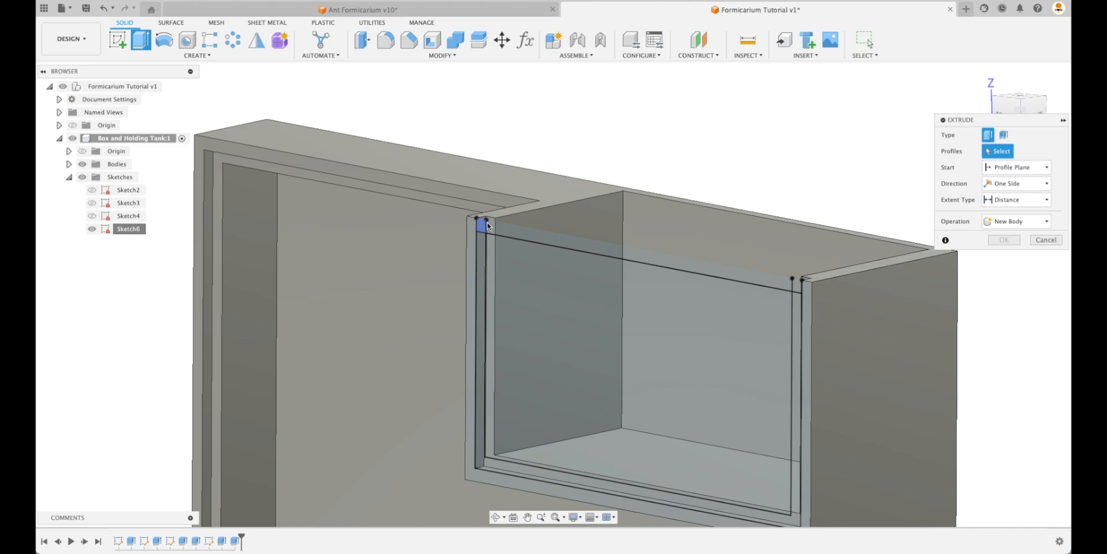
click(796, 285)
click(1017, 200)
click(1015, 226)
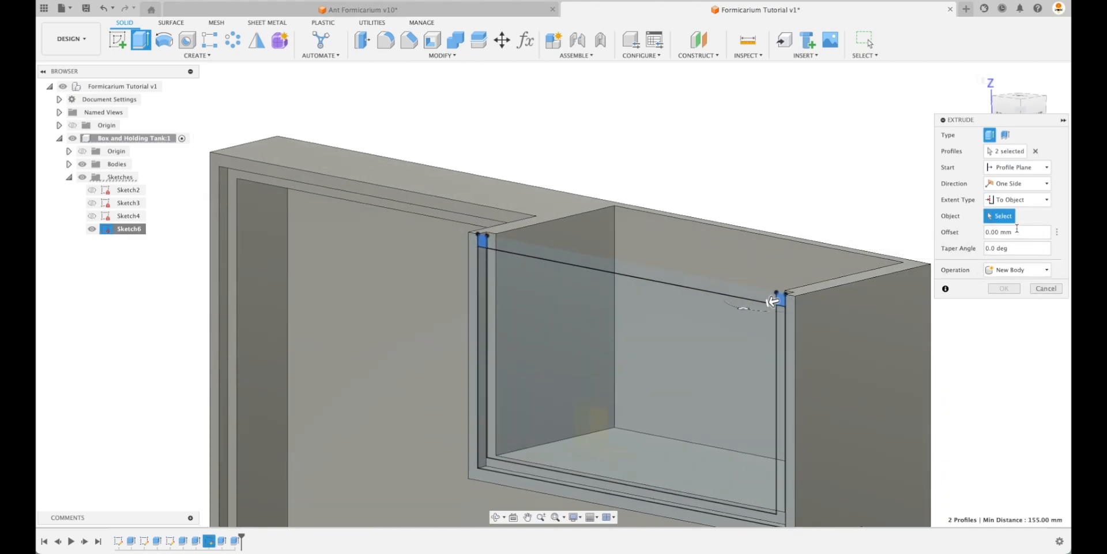
click(818, 262)
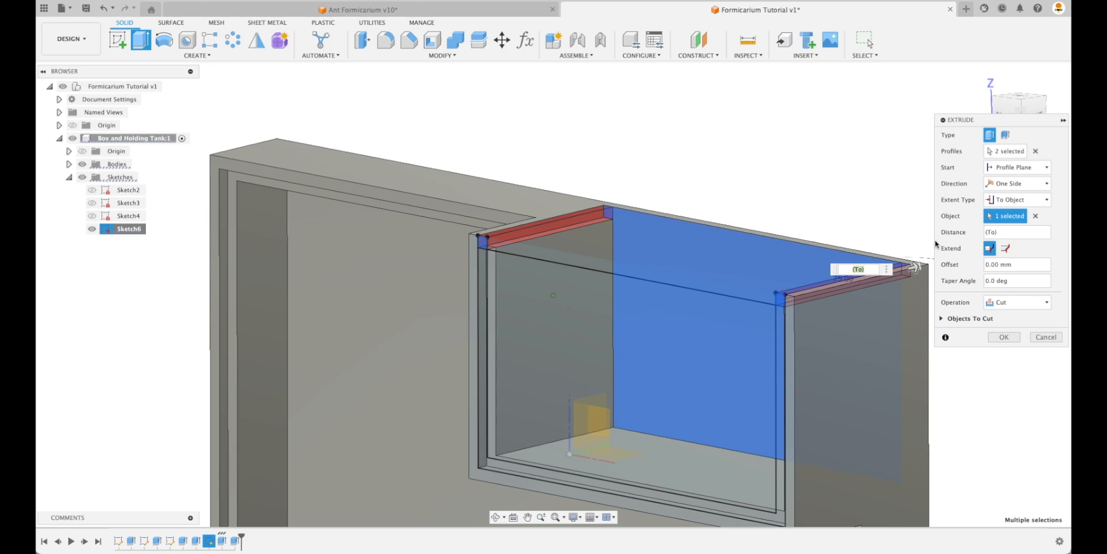
click(1004, 337)
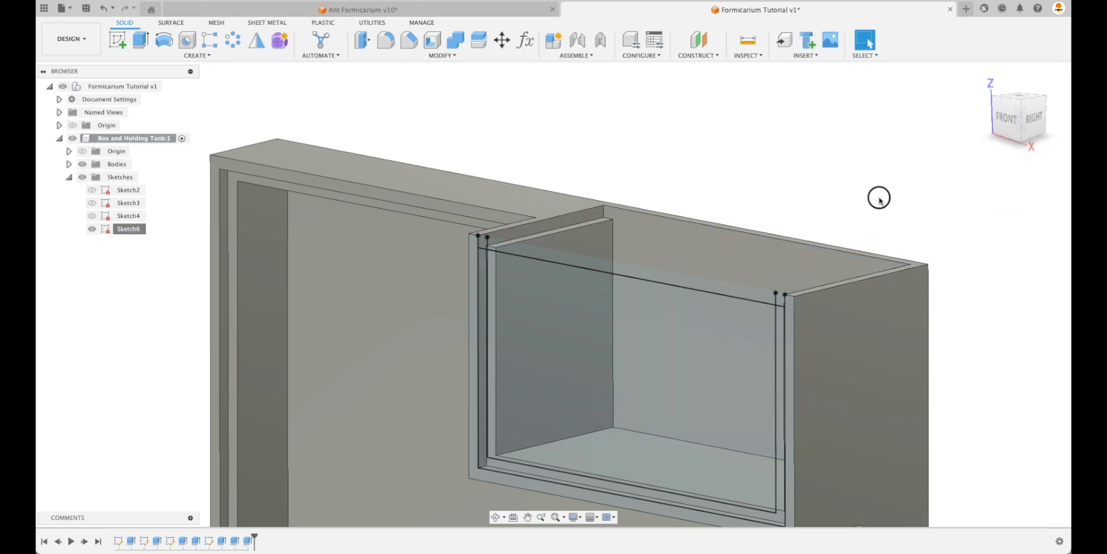
click(92, 230)
- Examine the holding tank's recessed rim and stepped side walls in relation to the main box
mouse_move(735, 113)
shift+middle_down()
mouse_move(737, 139)
mouse_move(671, 260)
mouse_move(582, 338)
mouse_move(517, 361)
mouse_move(791, 392)
mouse_move(900, 252)
mouse_move(897, 269)
shift+middle_up()
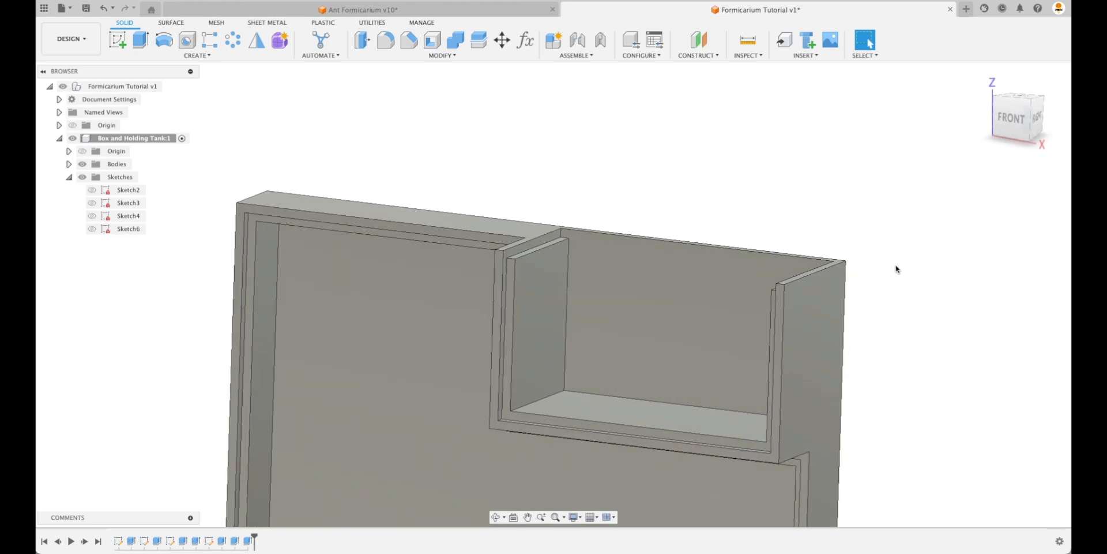
scroll(896, 269, left, 1)
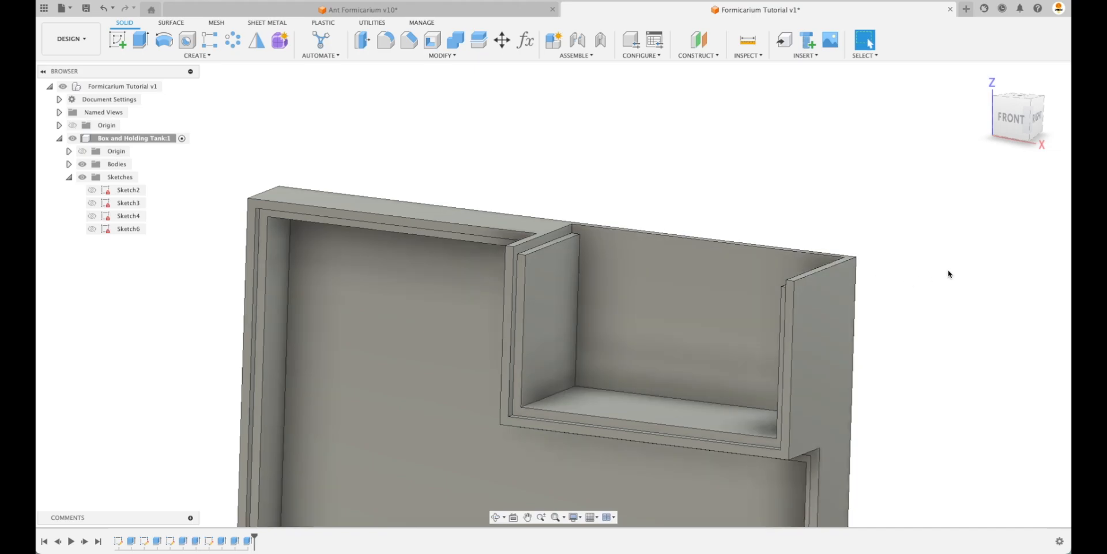
shift+scroll(950, 274, right, 1)
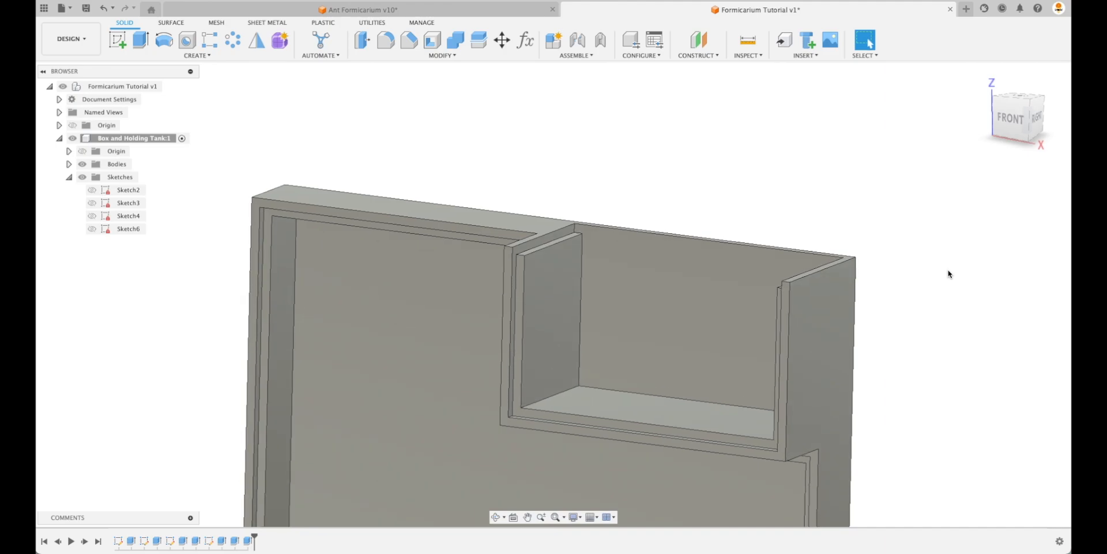
shift+scroll(950, 274, right, 1)
shift+scroll(949, 274, right, 2)
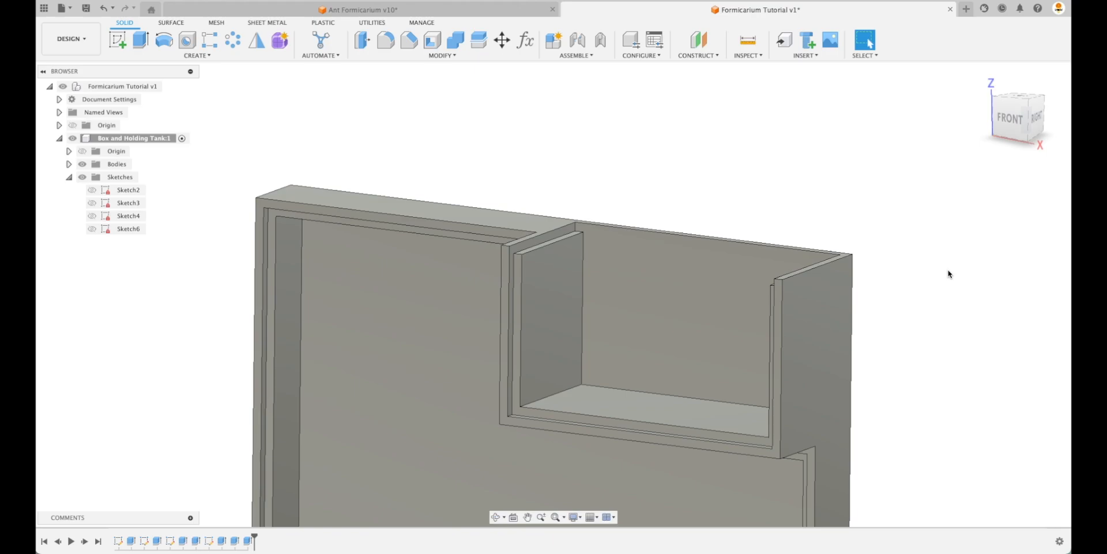
shift+scroll(947, 271, right, 2)
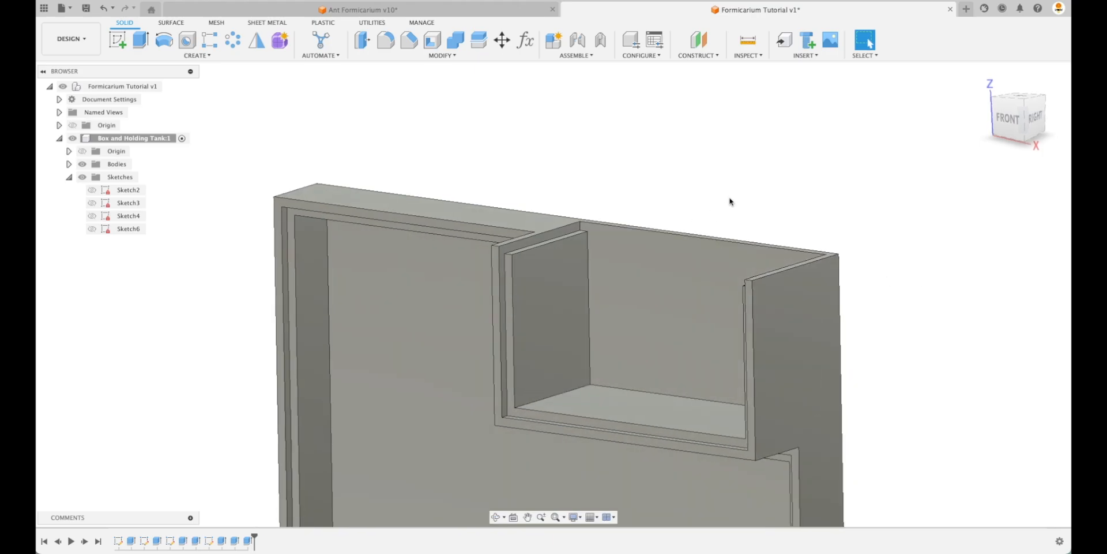
scroll(916, 194, down, 3)
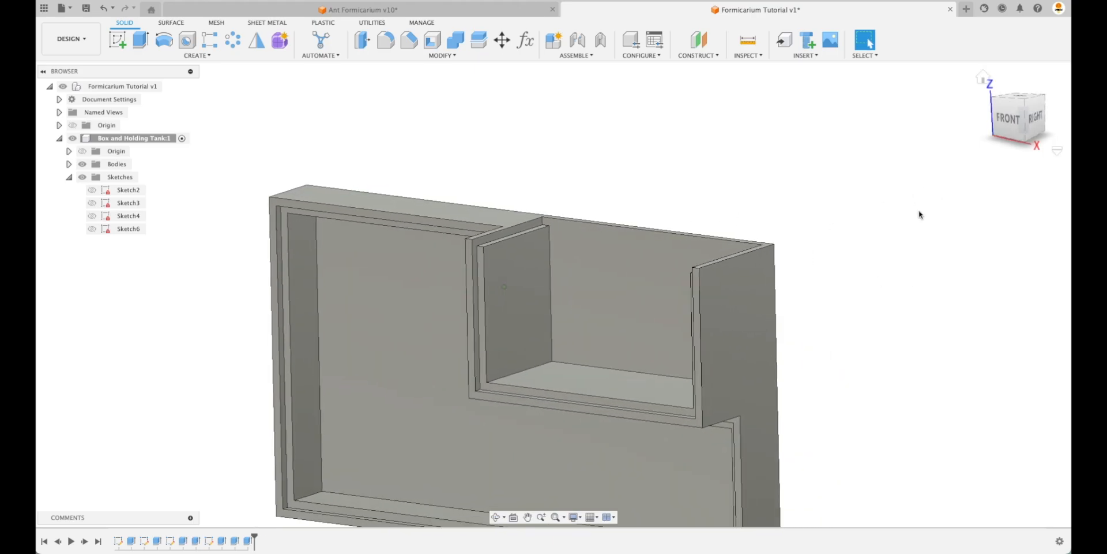
scroll(918, 199, down, 3)
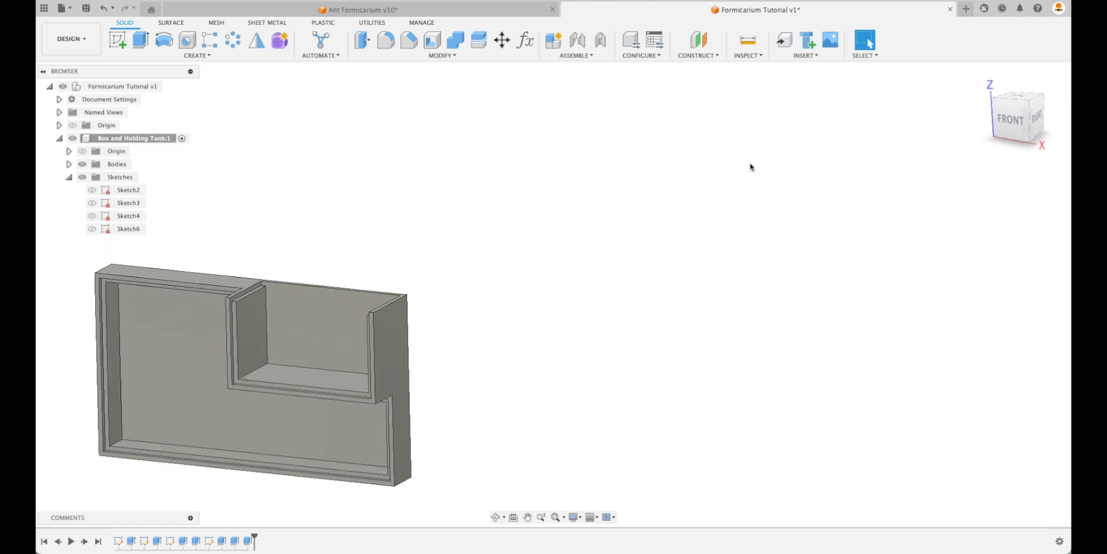
- Set the user parameters MainBoxWidth to 400 mm and MainBoxHeight to 300 mm
click(525, 41)
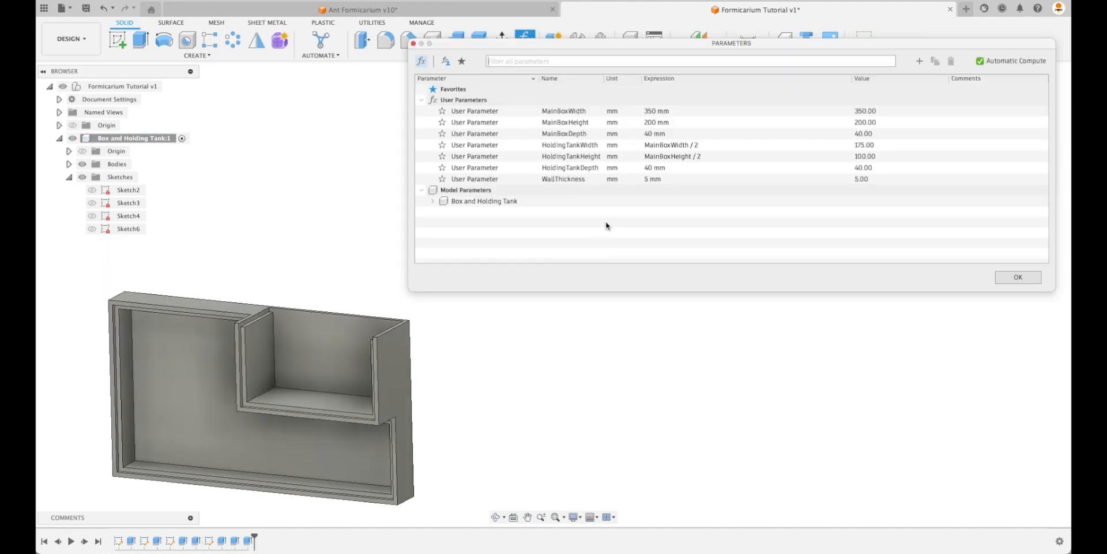
click(684, 111)
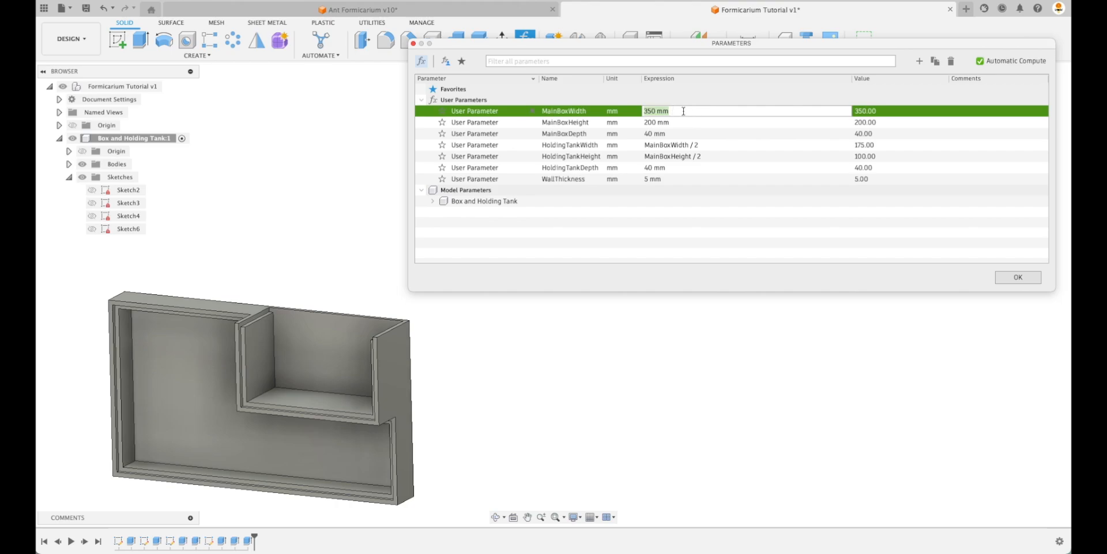
text(400)
key(Return)
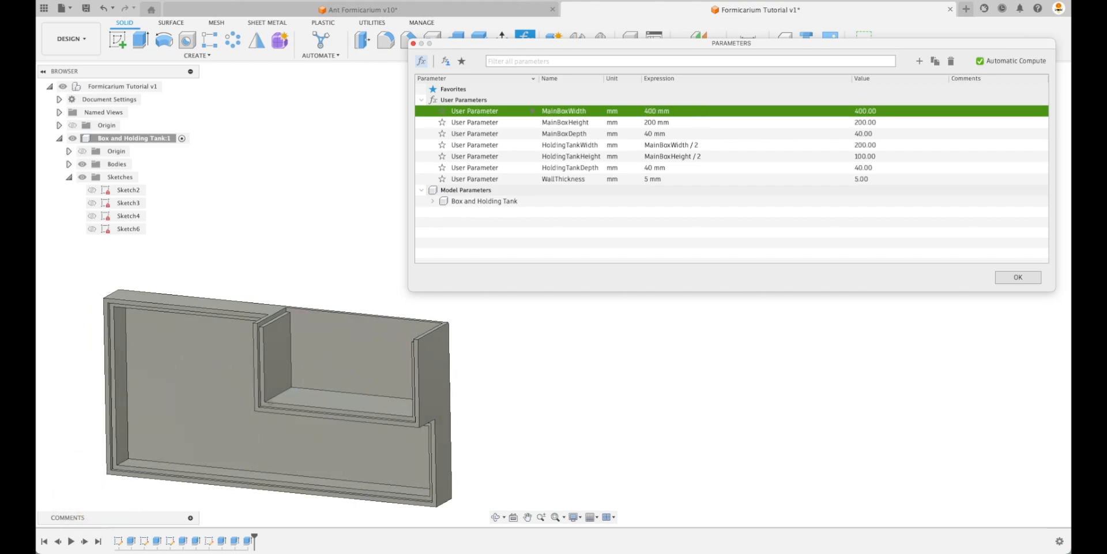
click(682, 122)
text(300)
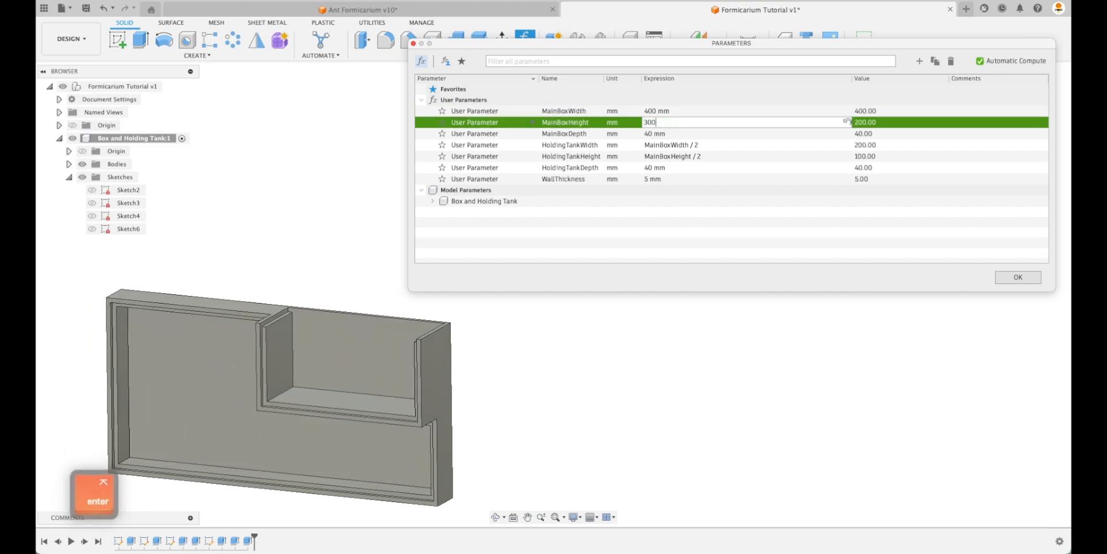
key(Return)
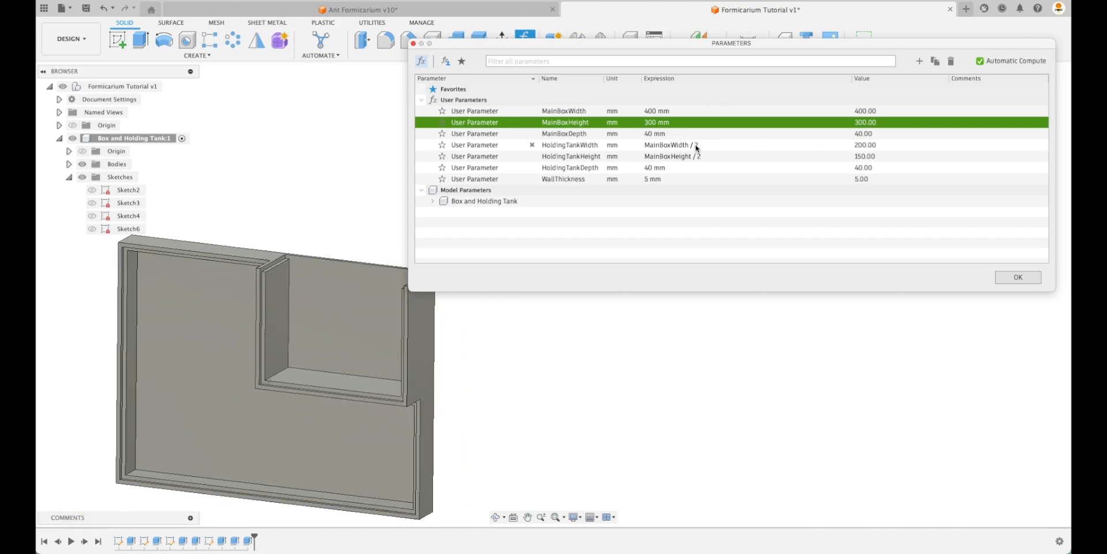
- Try a WallThickness of 10 mm on the model, and set the parameter back to 5 mm
click(674, 180)
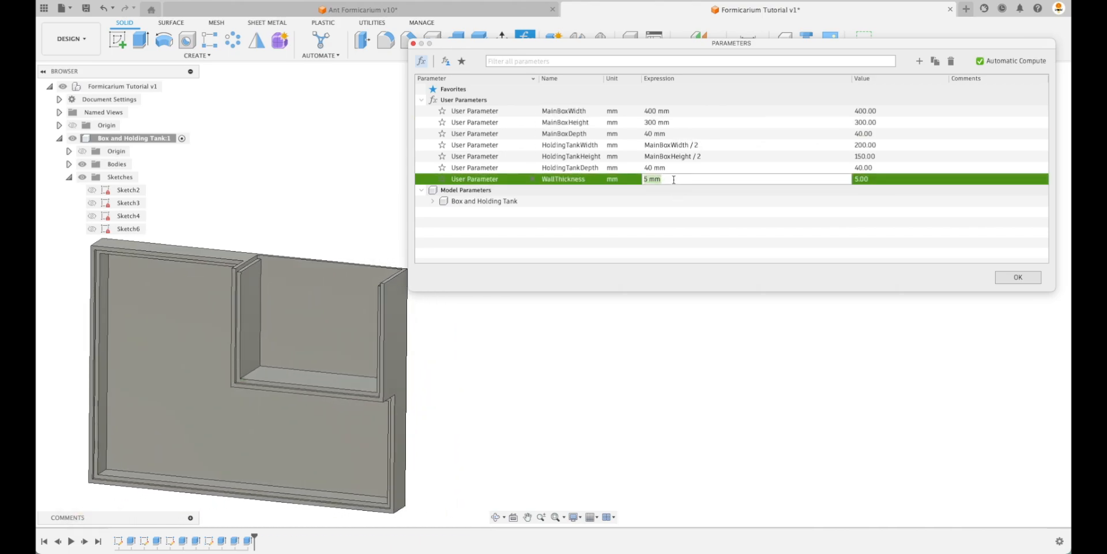
text(10)
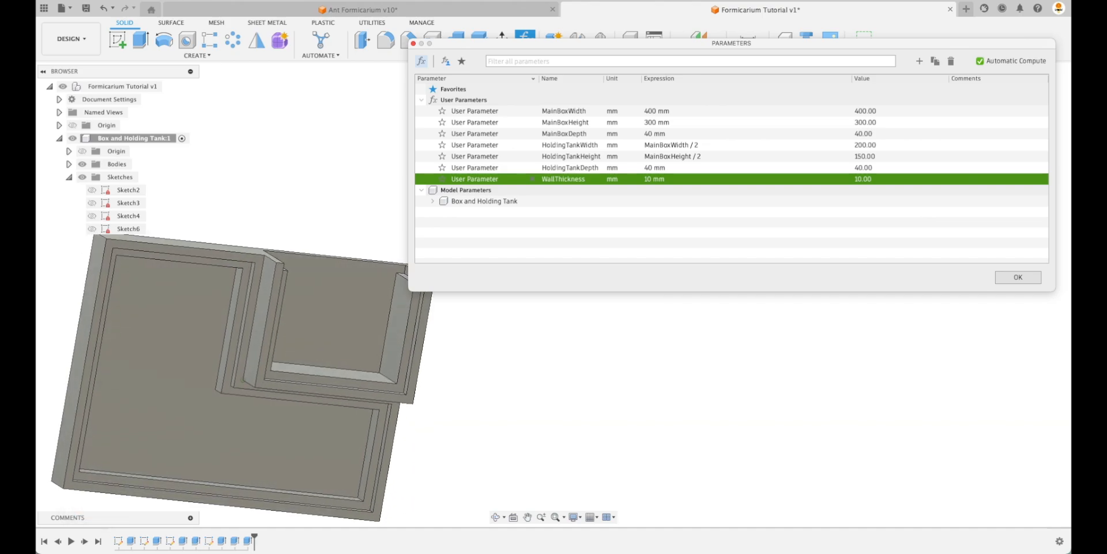
click(670, 179)
text(5)
key(Return)
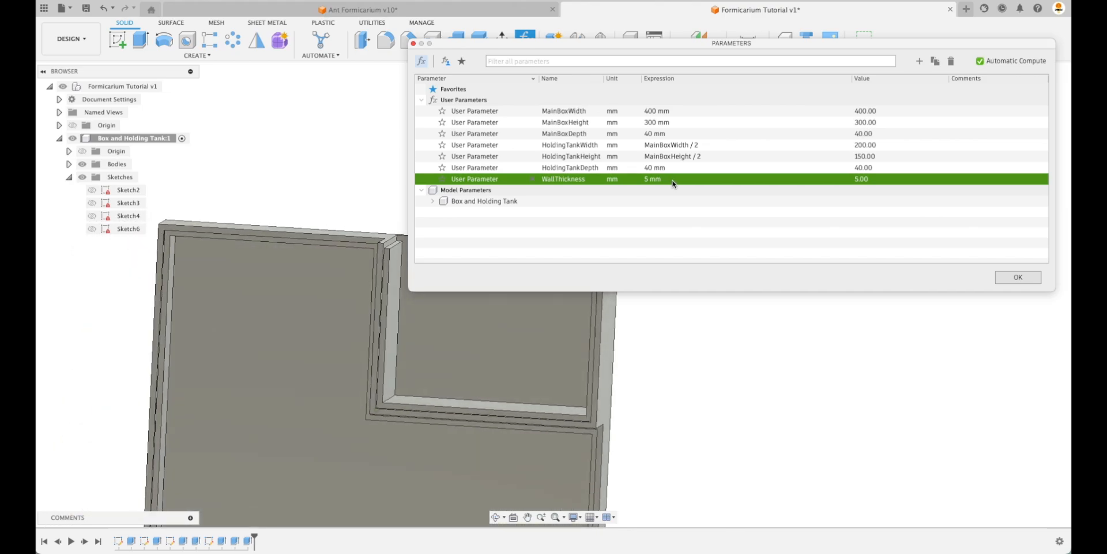
- Close the parameters and examine the main box's rounded outer corner in the Ant Formicarium v10 reference design
click(1018, 278)
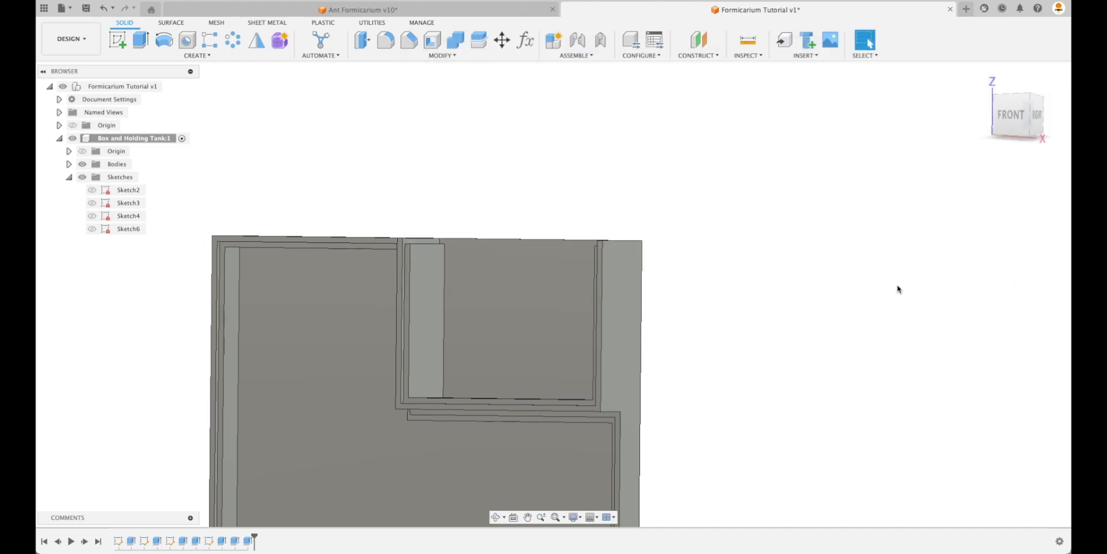
shift+middle_drag(898, 288, 445, 180)
click(402, 10)
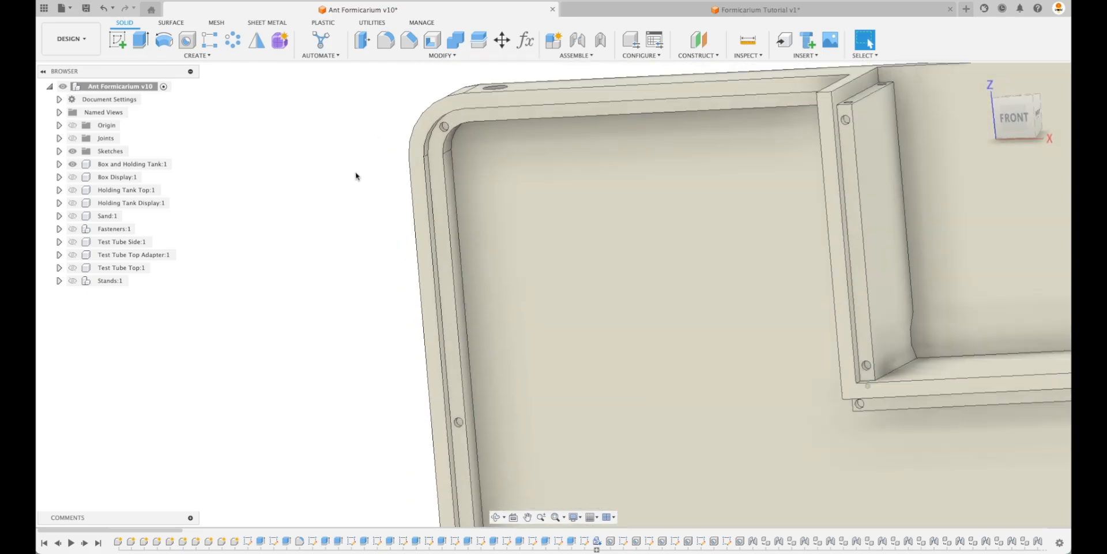
shift+middle_drag(477, 134, 588, 178)
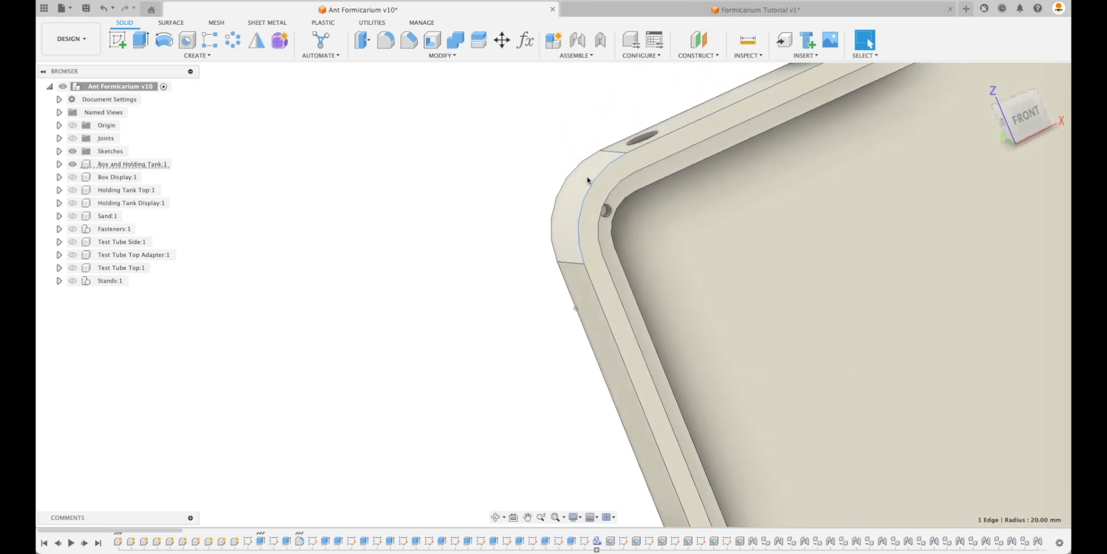
shift+middle_drag(604, 354, 567, 193)
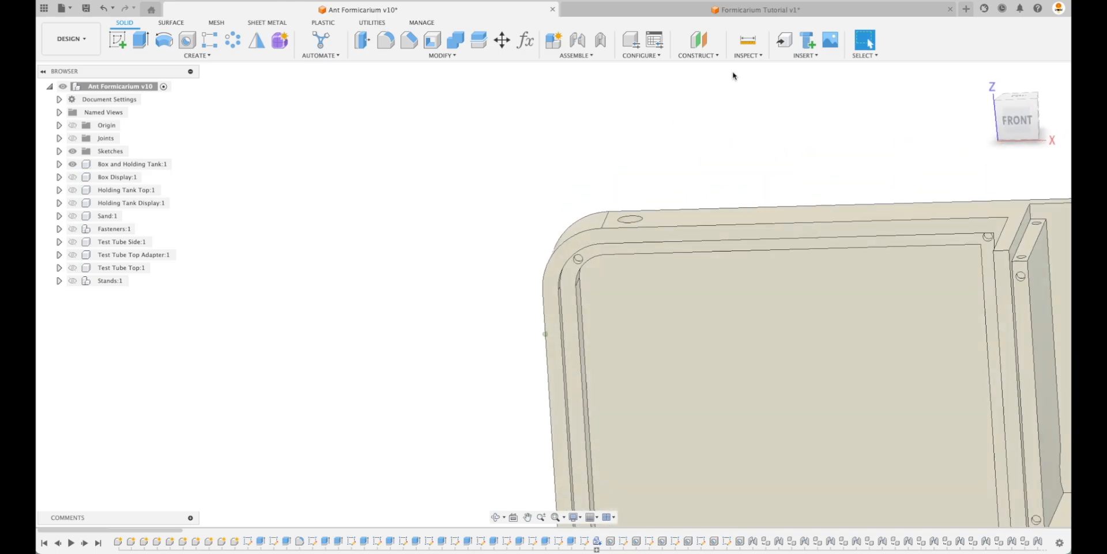
- Back in Formicarium Tutorial, roll the history back to just after Sketch3 and fillet the main box's upper-left corner edge at 20 mm
click(799, 15)
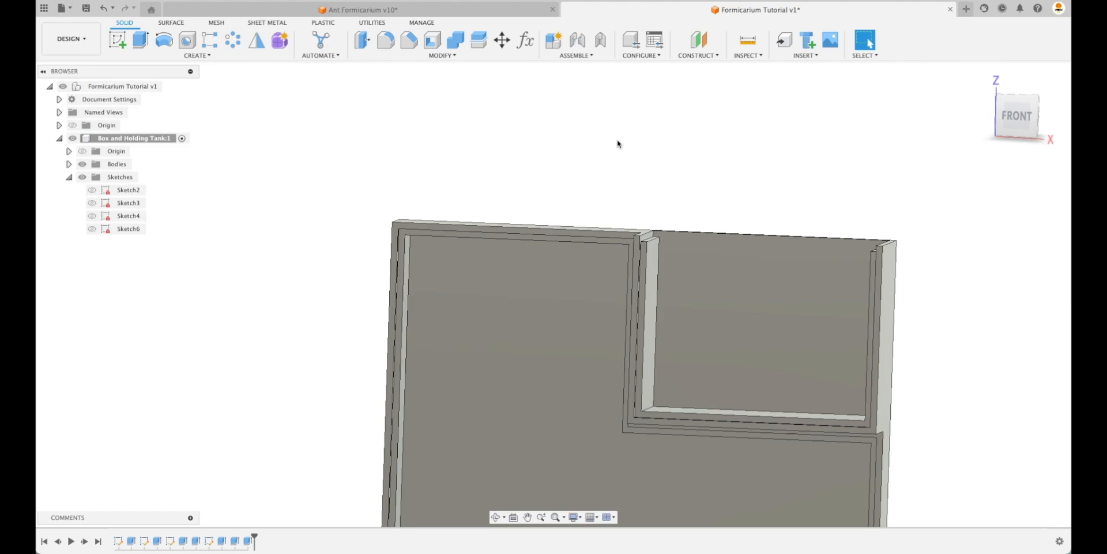
drag(218, 537, 149, 537)
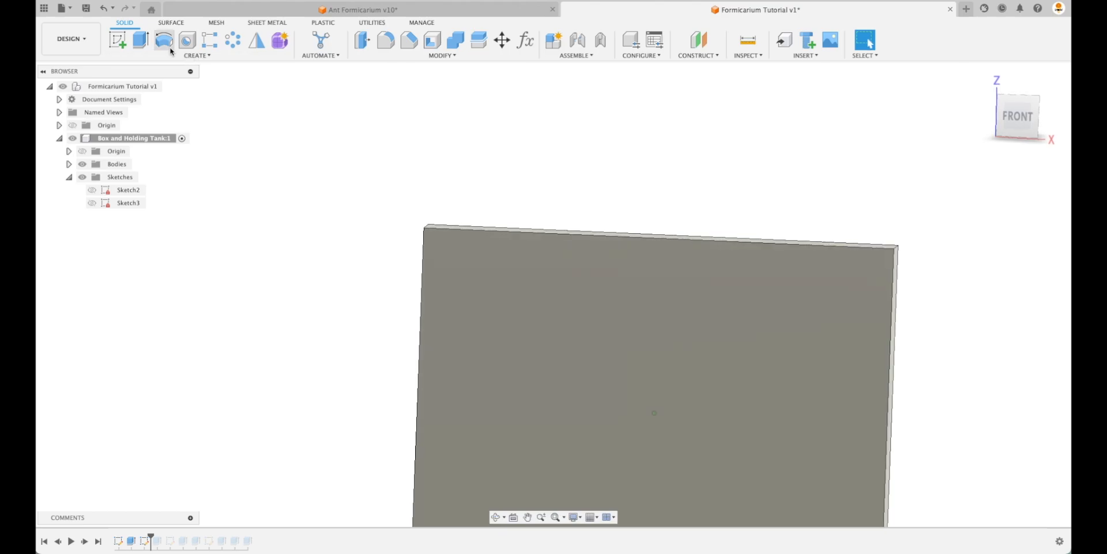
click(385, 40)
shift+middle_drag(326, 211, 515, 231)
click(516, 219)
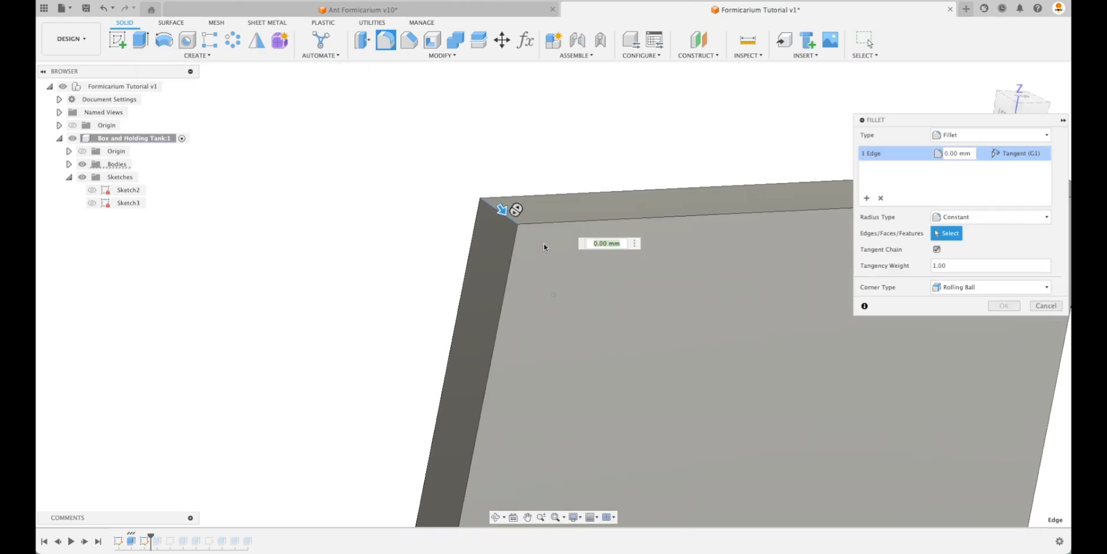
text(20)
key(Return)
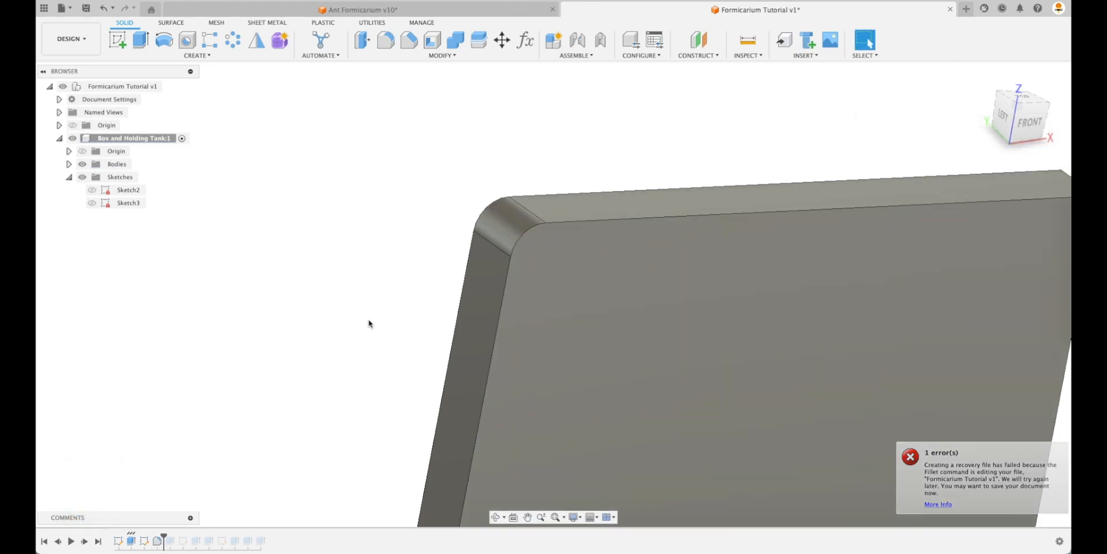
- Save the design with the rounded main box corner as a new version
shift+middle_drag(369, 323, 271, 86)
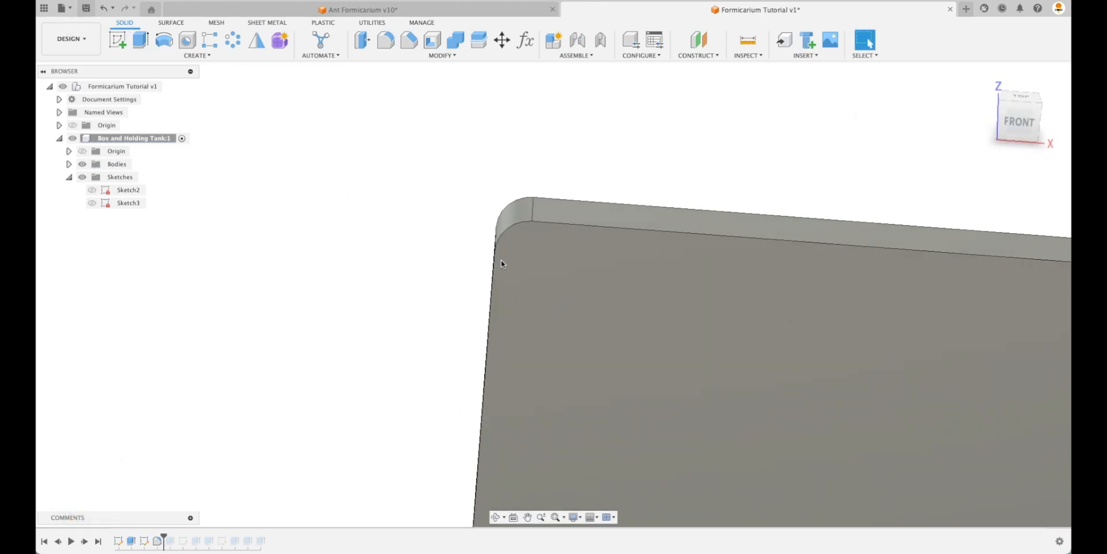
key(super+s)
click(561, 278)
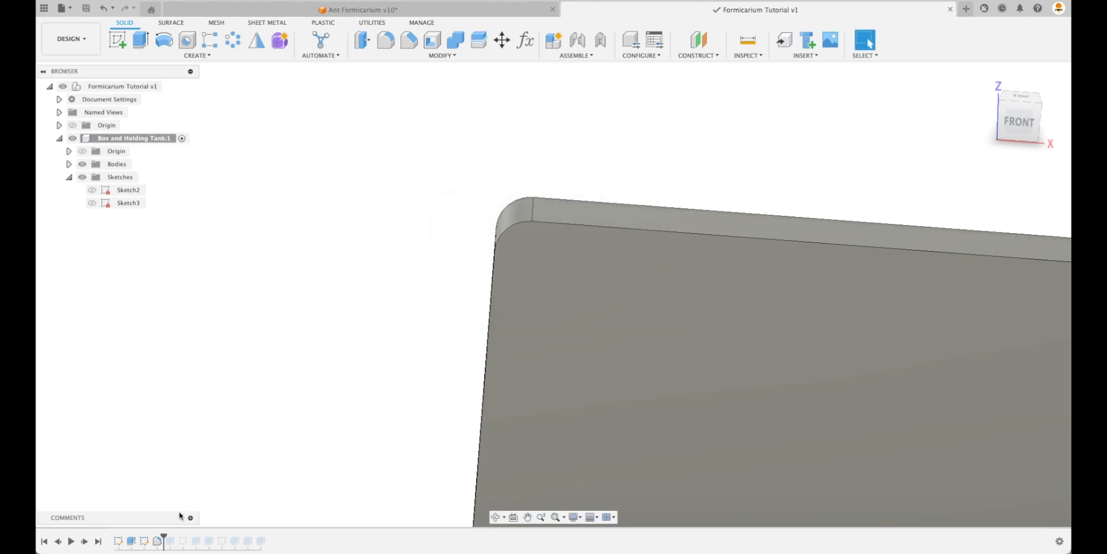
- Roll the history forward to just after Sketch4 and open that sketch for editing
drag(164, 534, 189, 534)
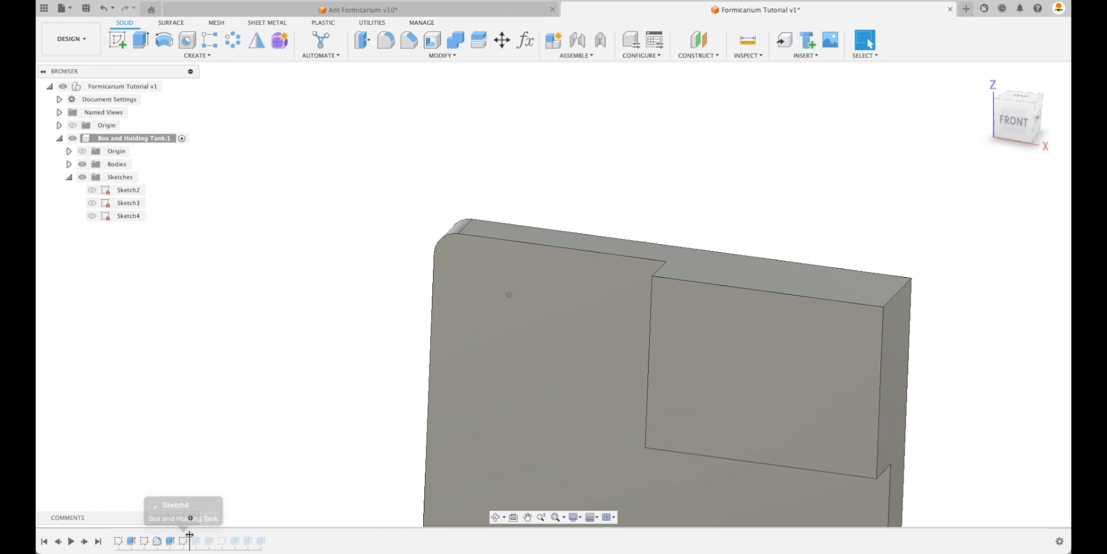
click(182, 544)
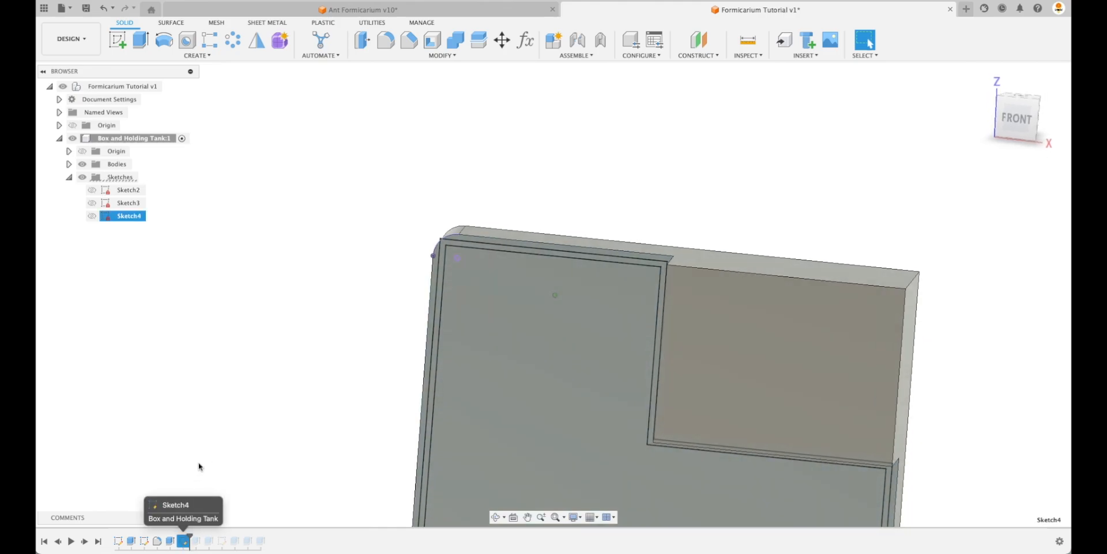
click(200, 467)
double_click(186, 541)
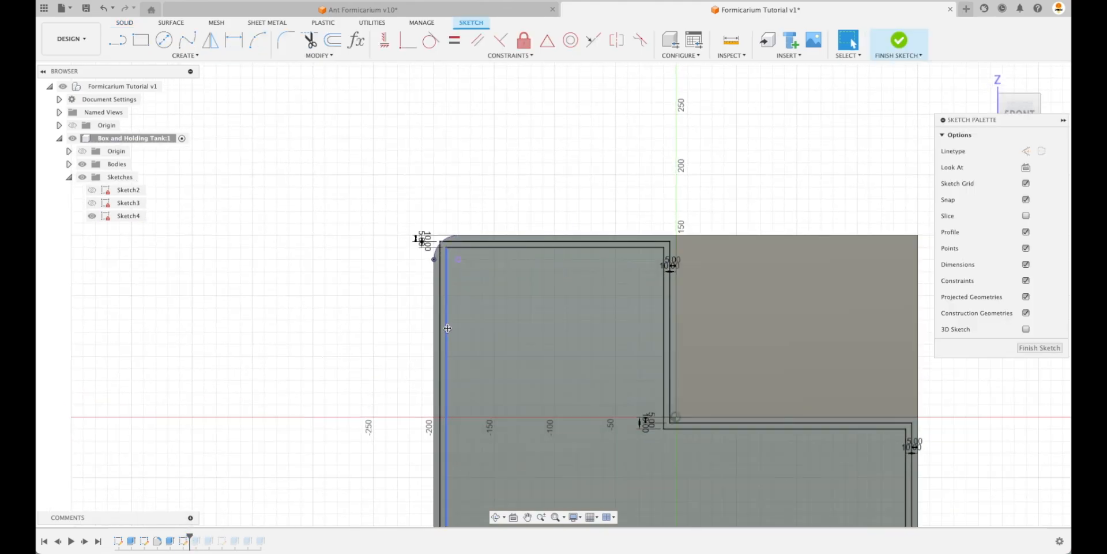
scroll(421, 230, up, 5)
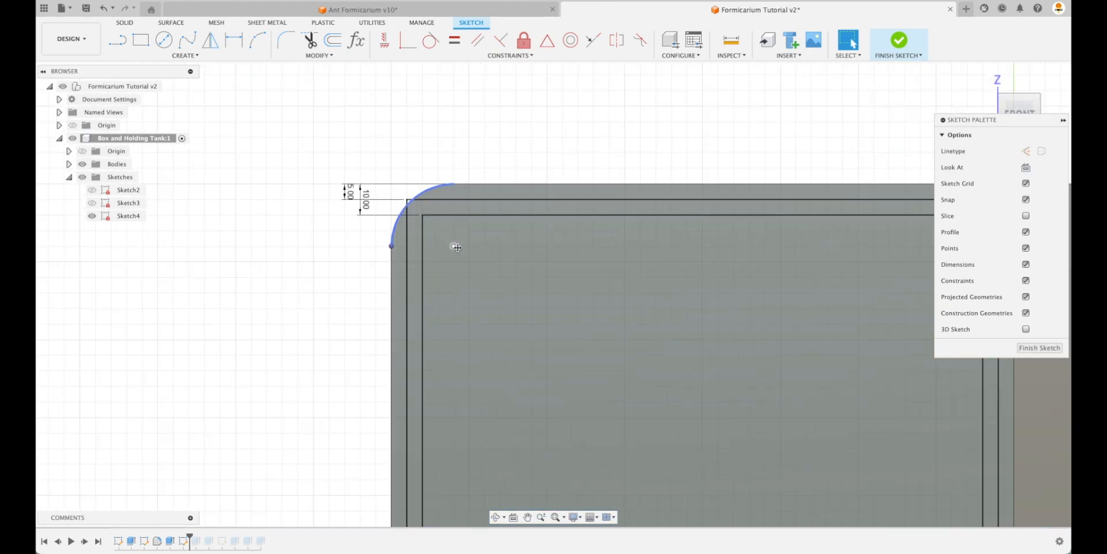
scroll(487, 211, down, 3)
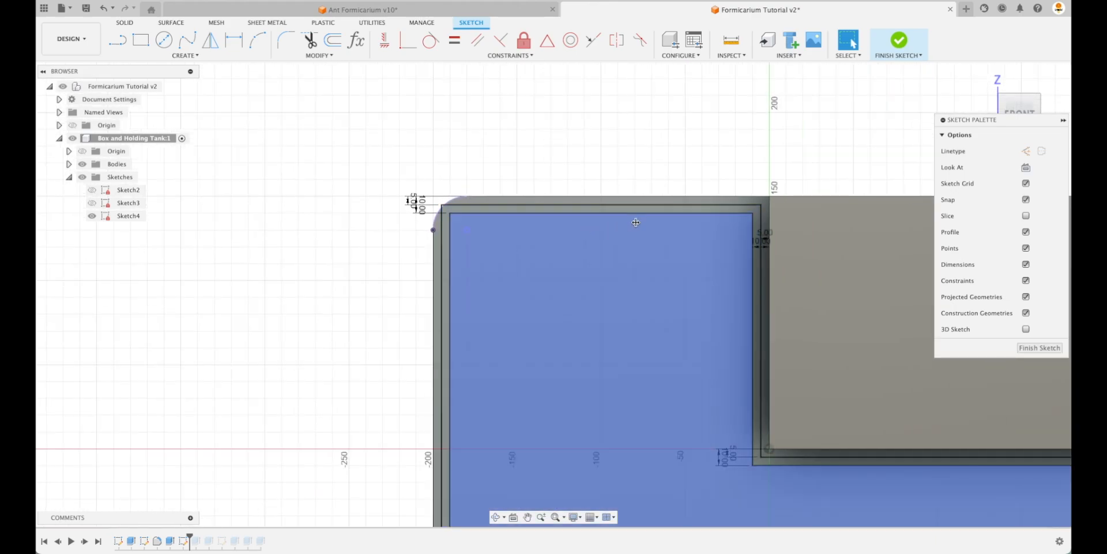
scroll(398, 165, down, 1)
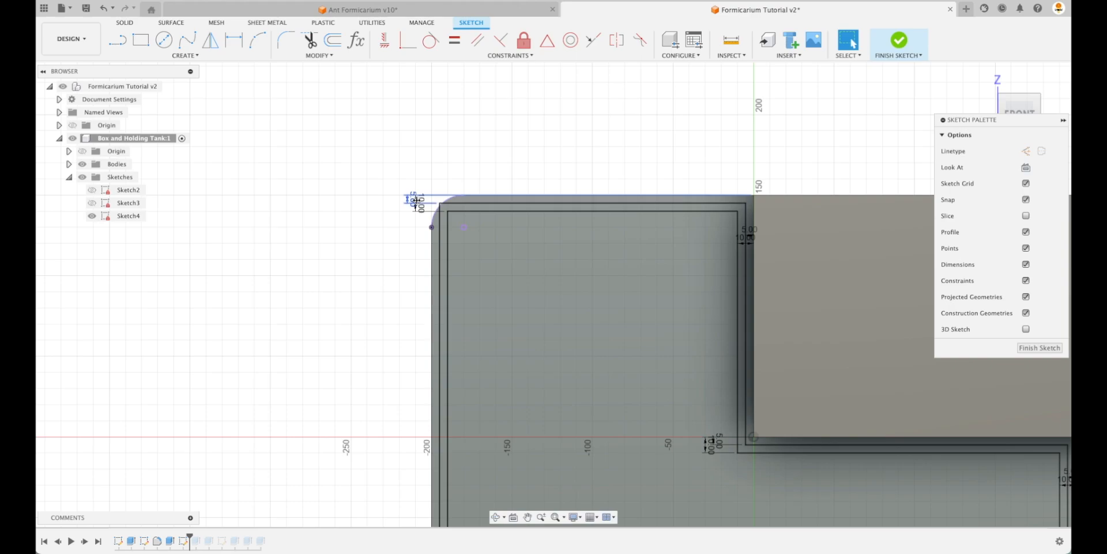
scroll(417, 200, up, 1)
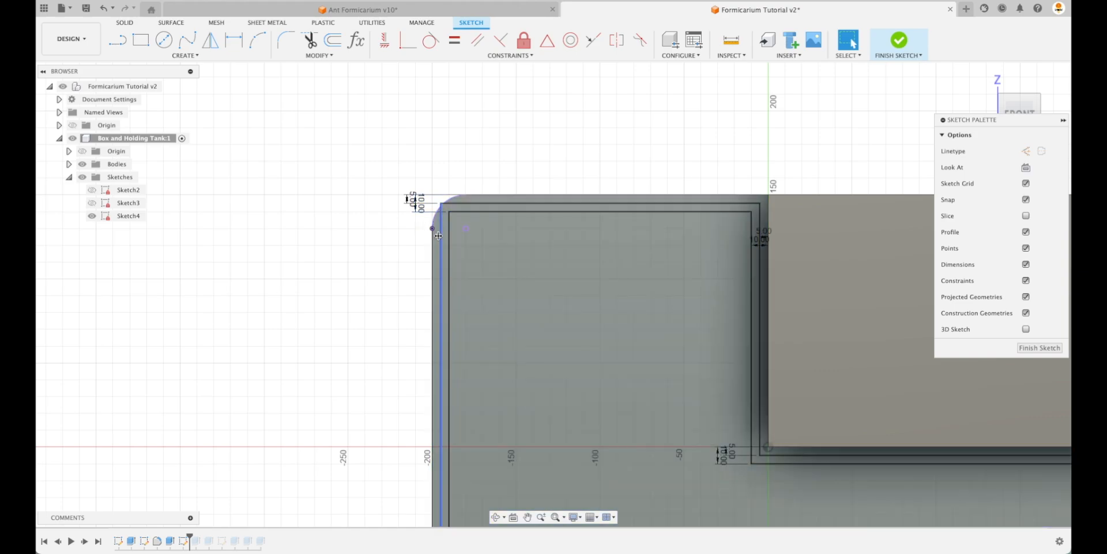
- Delete both square-cornered inner outlines, the 5 mm and the 10 mm offset, from the main box sketch
click(454, 200)
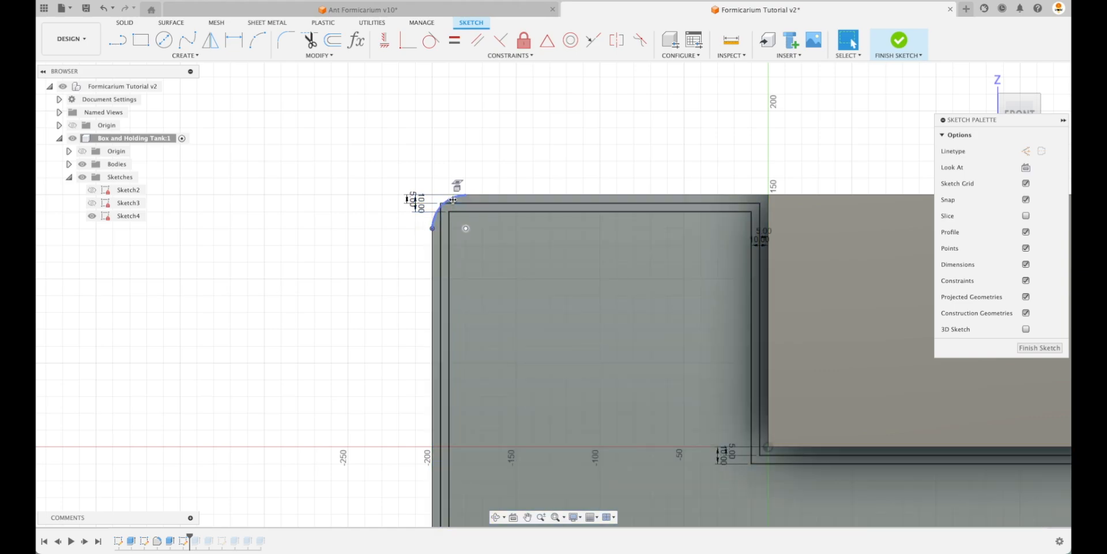
click(509, 203)
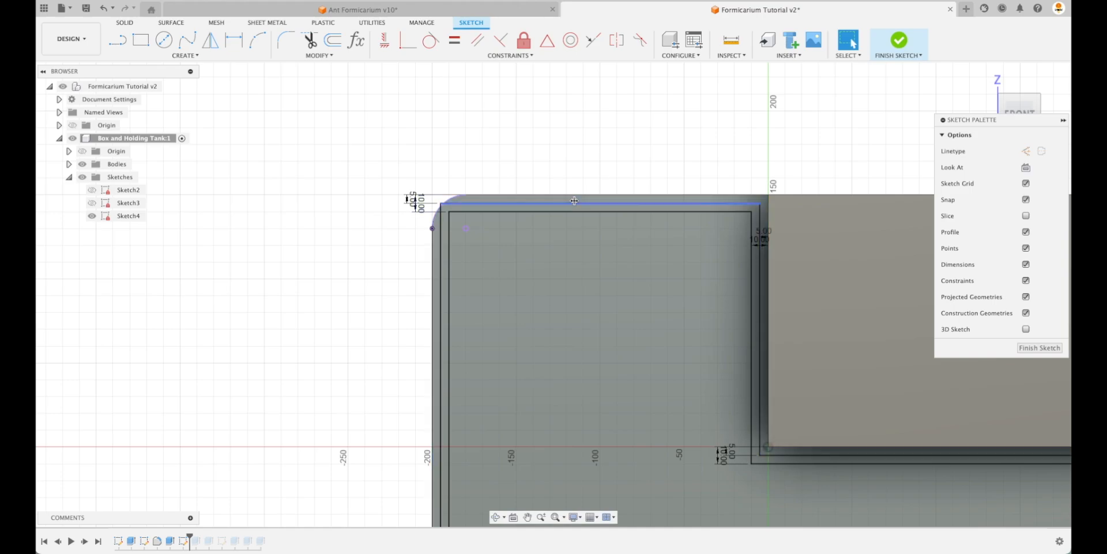
click(450, 271)
click(551, 202)
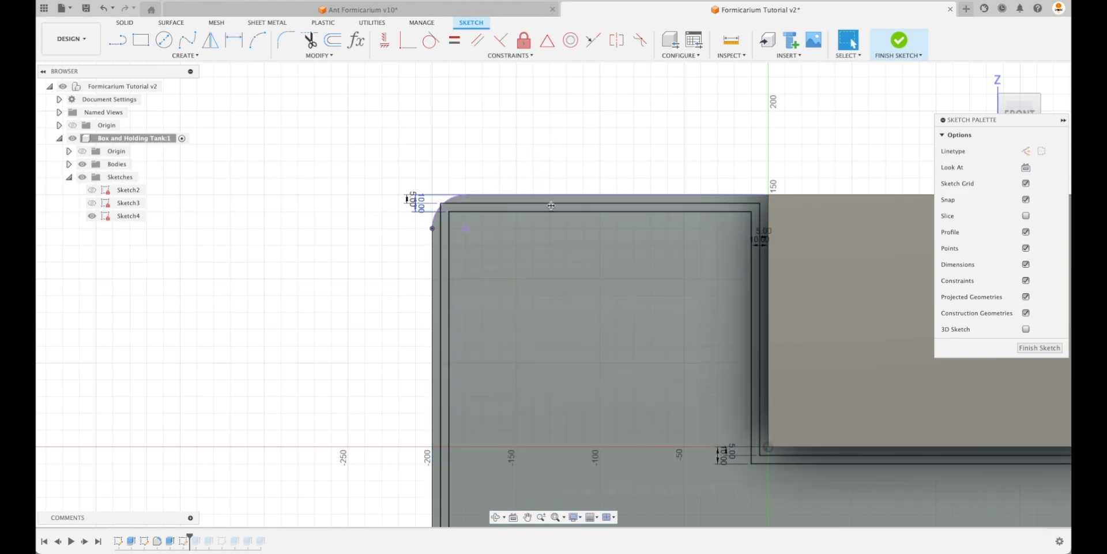
double_click(560, 204)
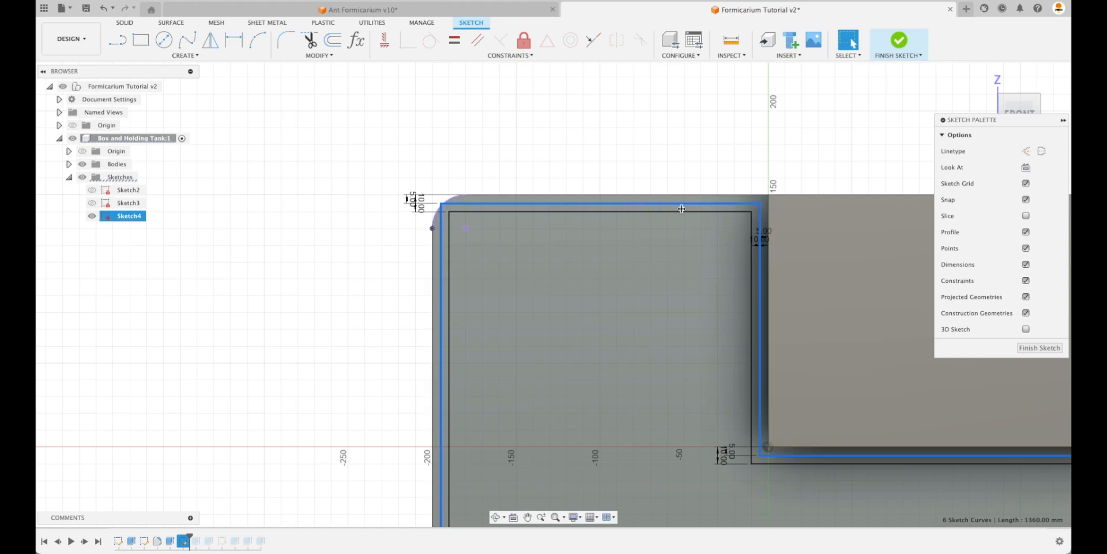
key(Delete)
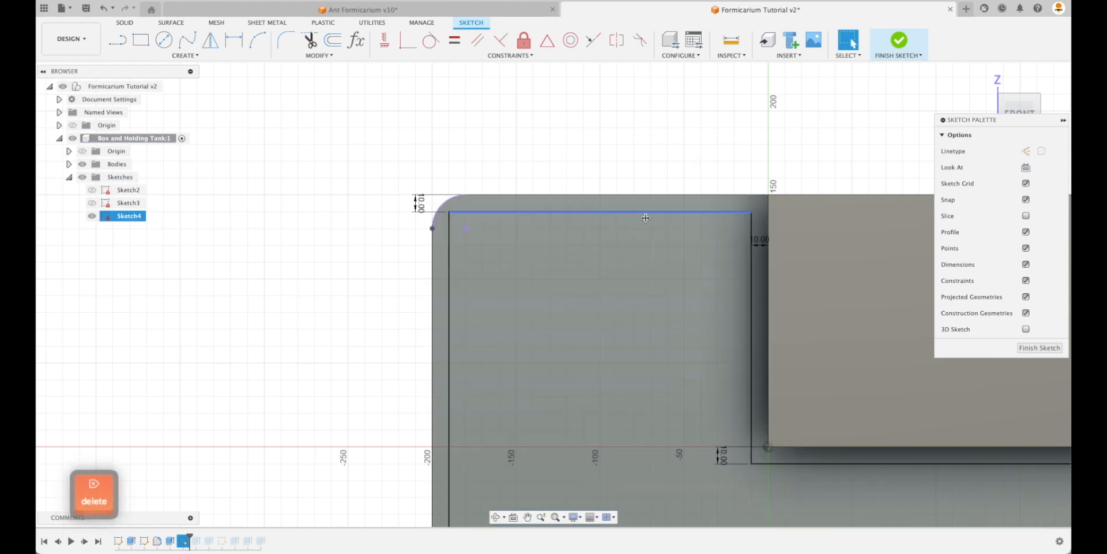
double_click(646, 212)
key(Delete)
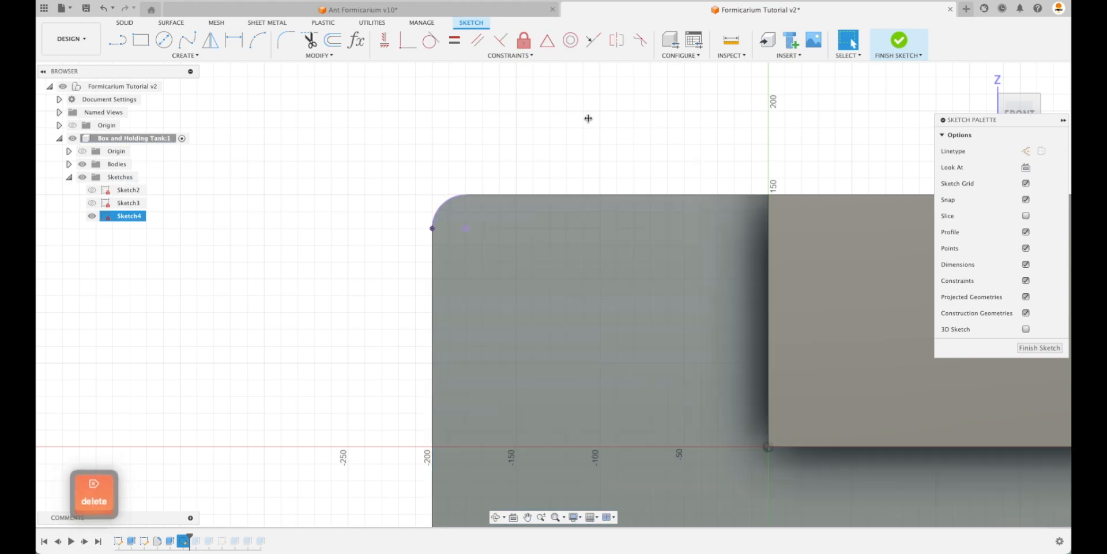
- Offset the main box's whole rounded outline inward by WallThickness, using chain selection
click(333, 40)
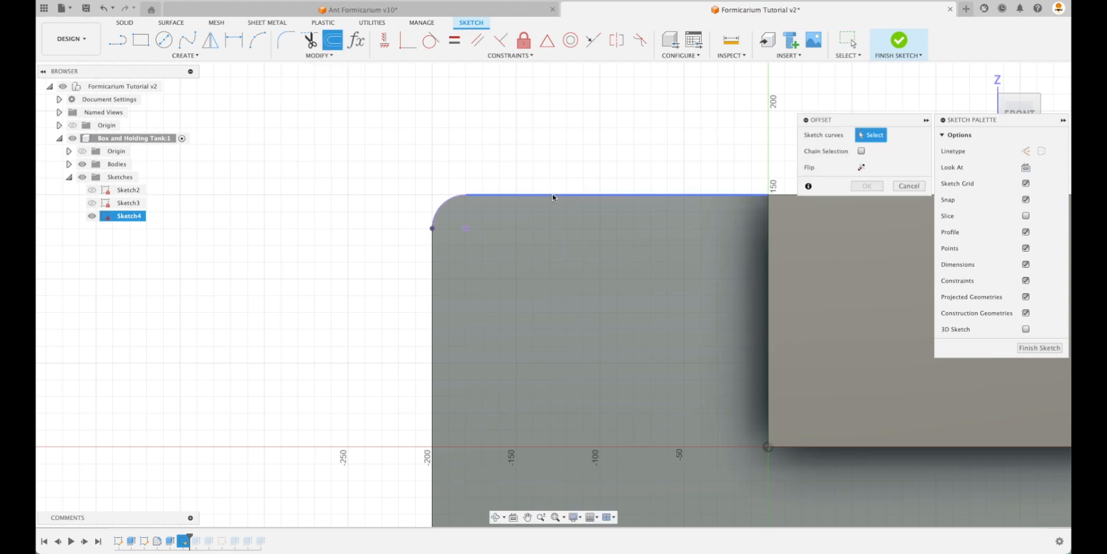
click(553, 195)
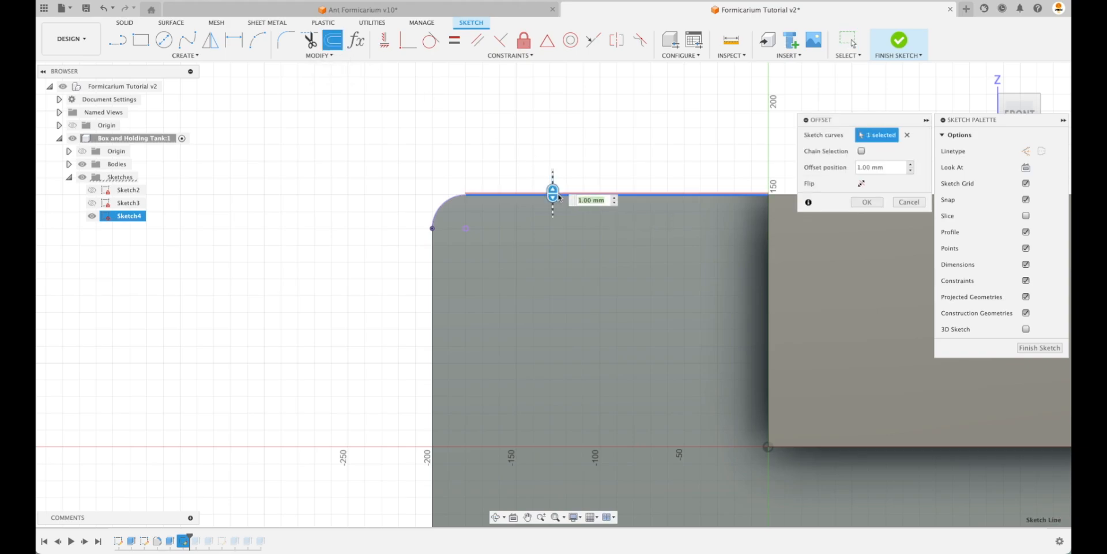
click(862, 151)
drag(596, 195, 598, 209)
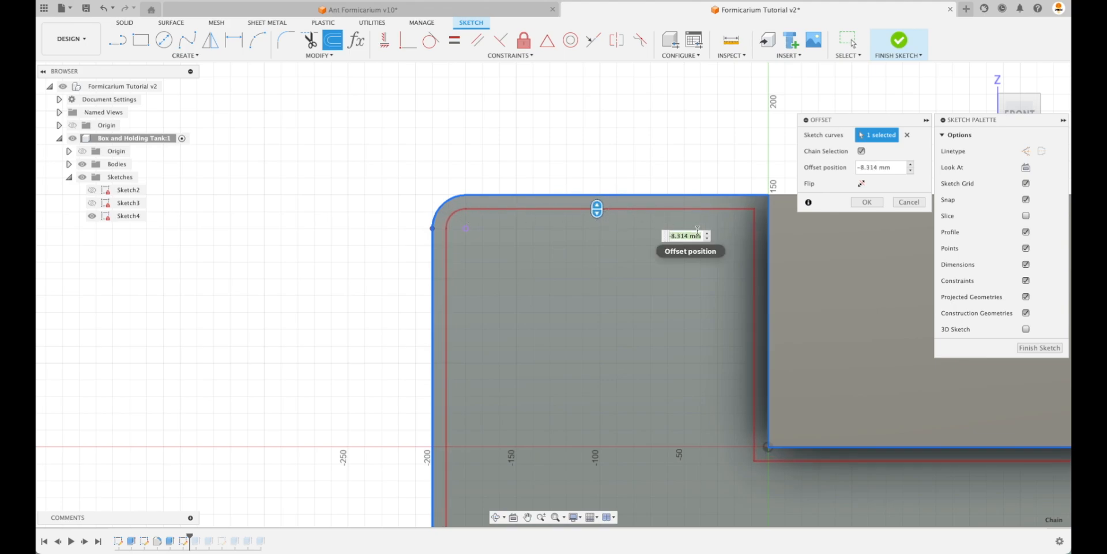
text(-W)
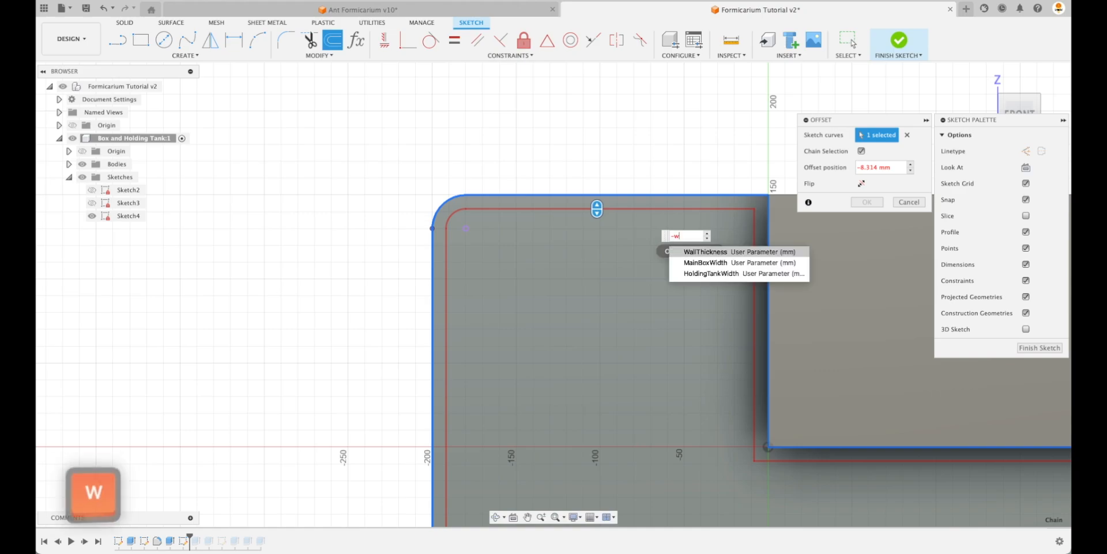
key(Return)
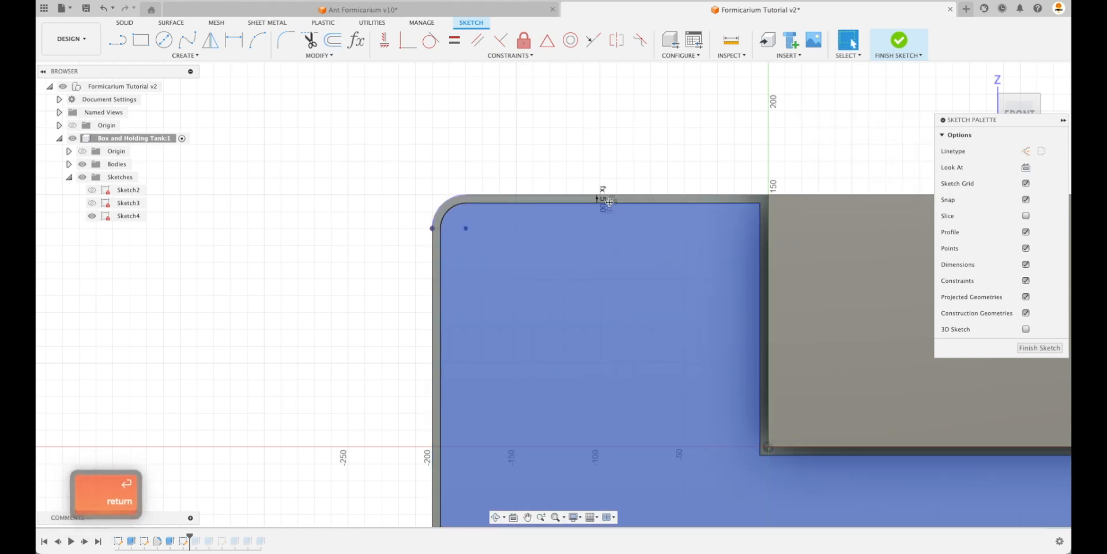
- Offset the main box's rounded outline inward a second time by WallThickness*2, and finish the sketch
click(333, 39)
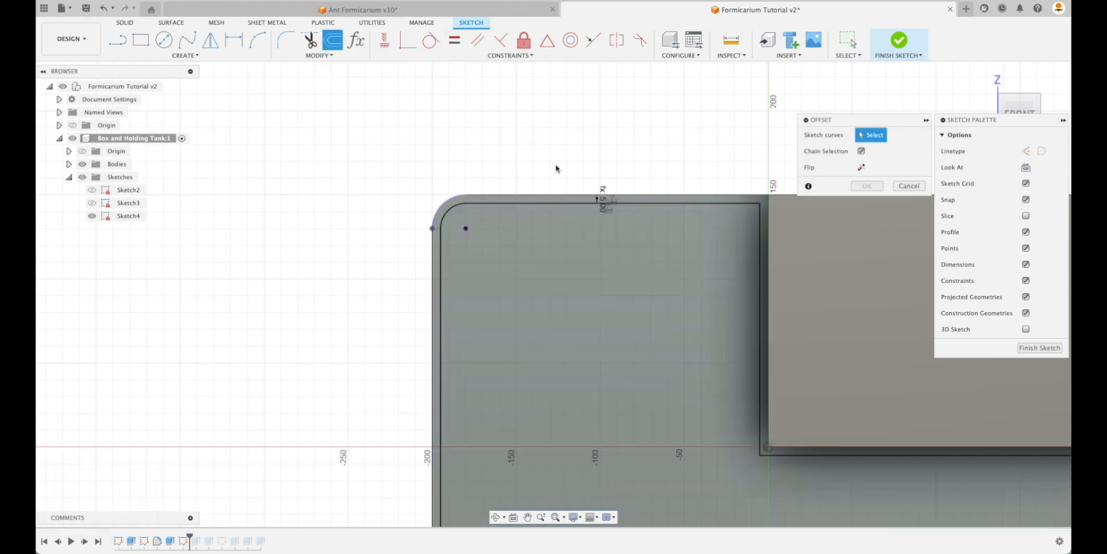
click(569, 193)
drag(571, 194, 569, 218)
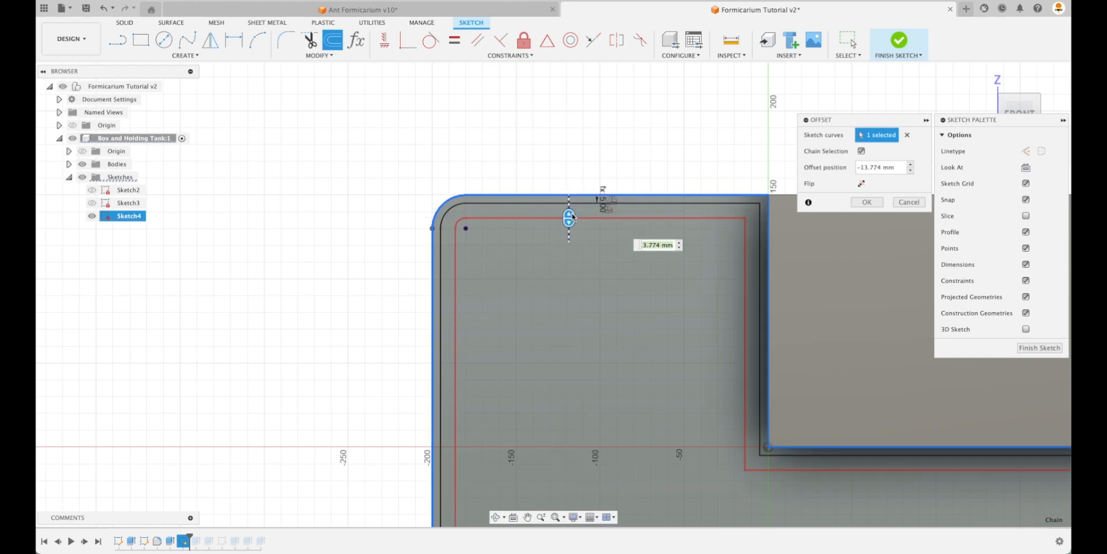
text(-w)
key(Return)
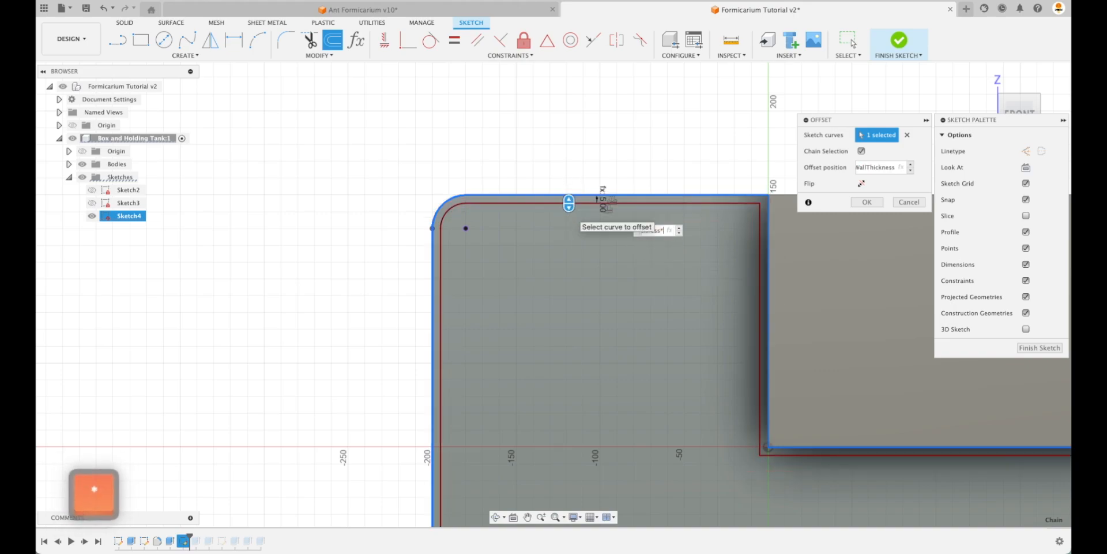
text(*2)
key(Return)
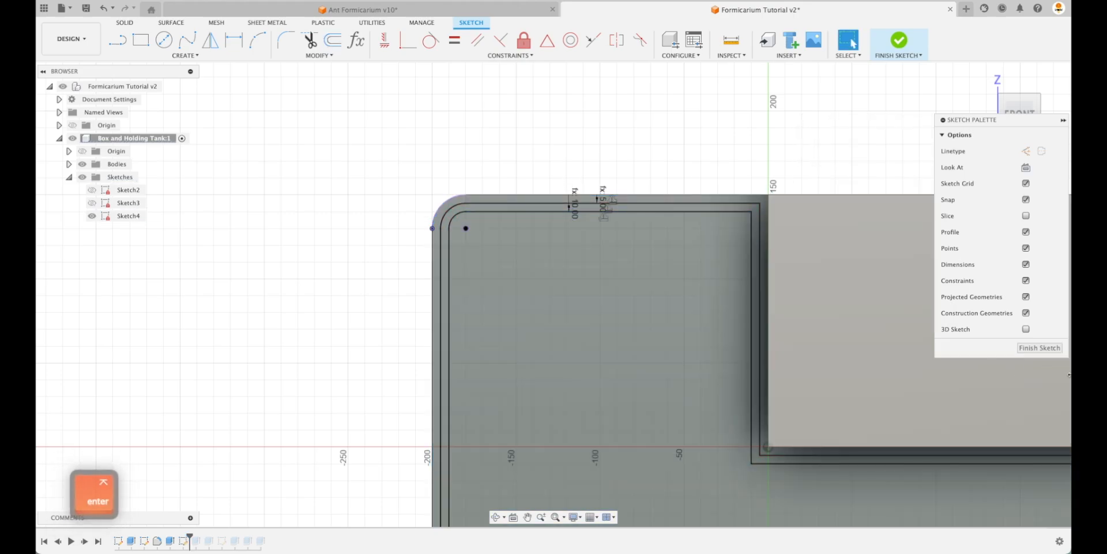
click(1040, 348)
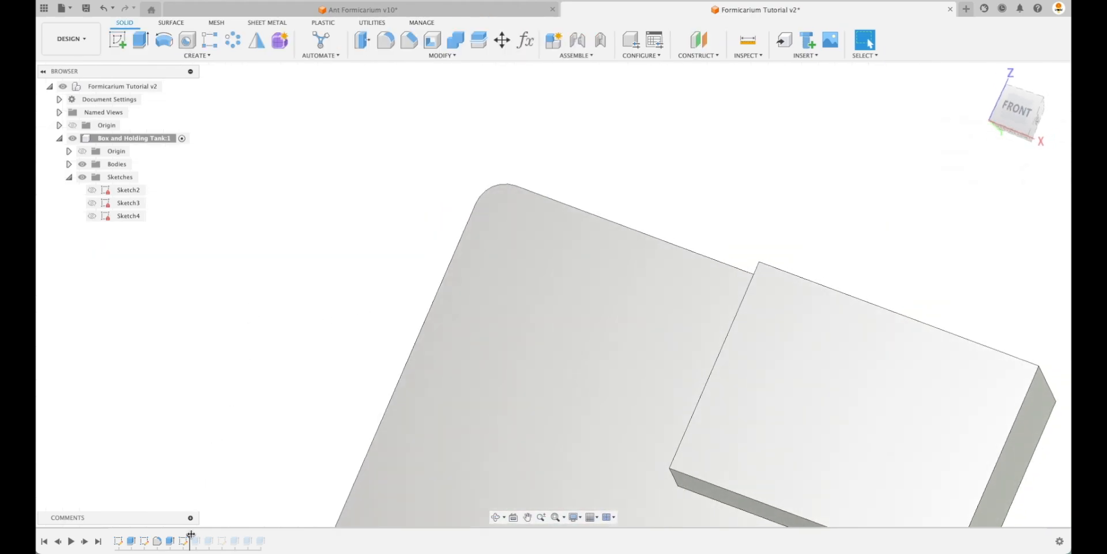
- Roll the history past the main box's hollowing cut and reselect the rounded innermost region as its missing profile
drag(190, 534, 201, 534)
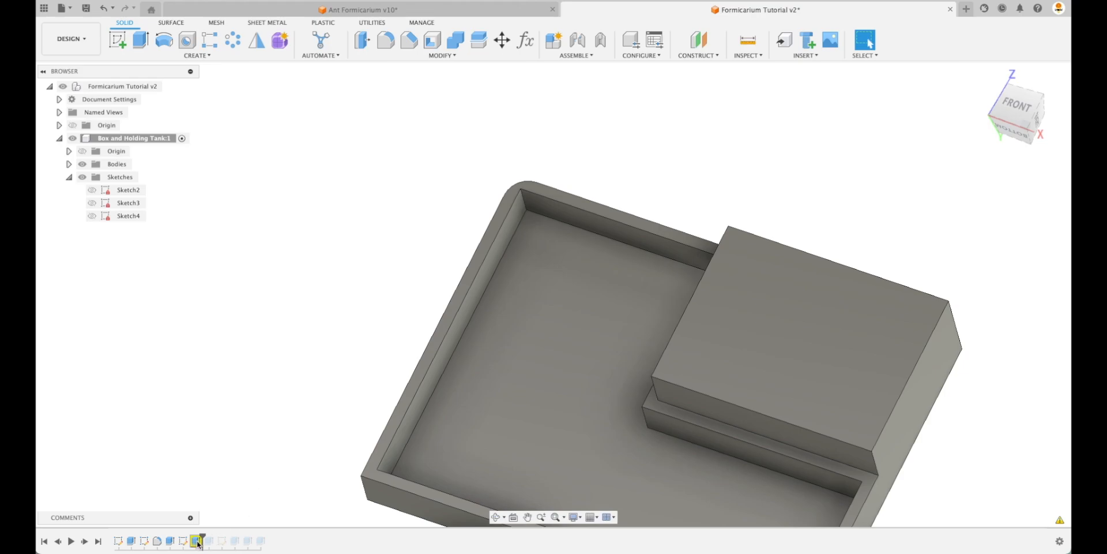
double_click(196, 541)
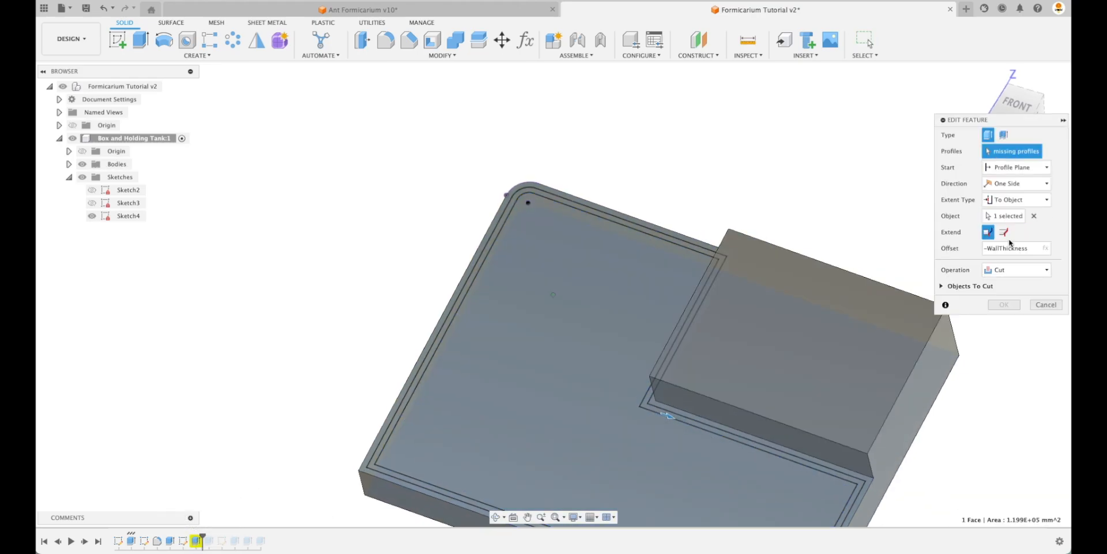
click(587, 287)
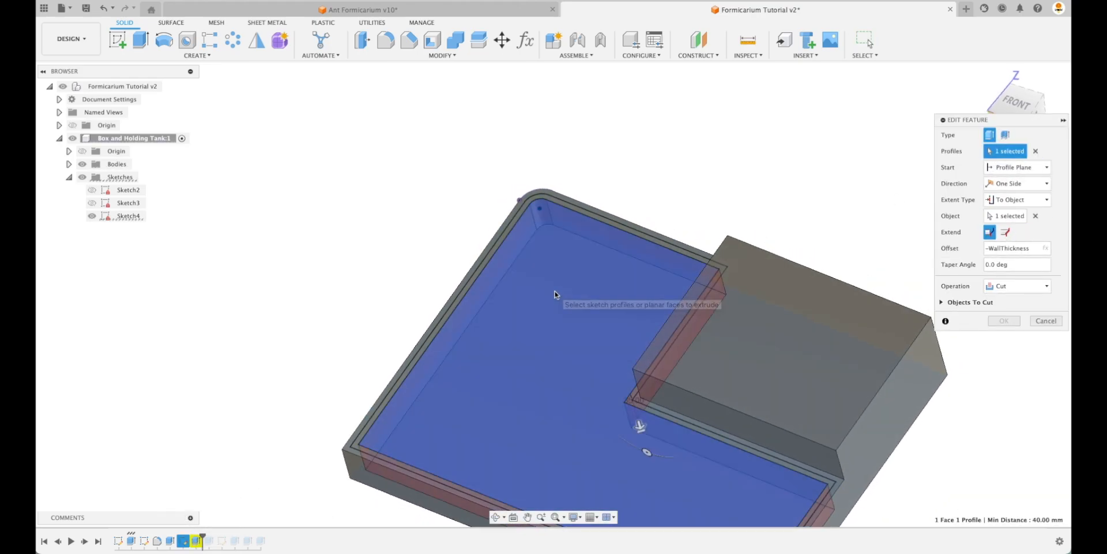
key(Return)
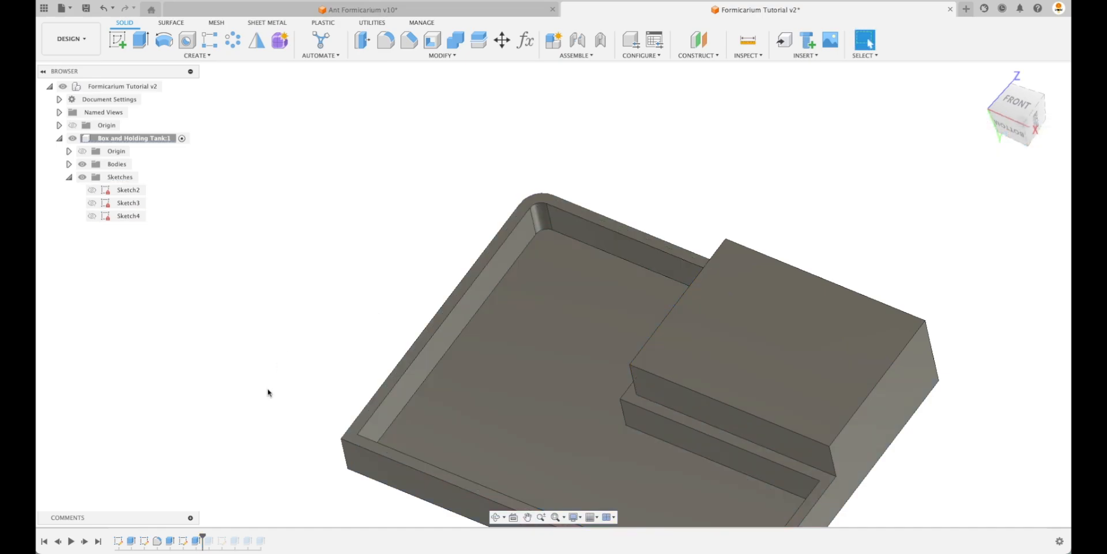
- Roll the history past Extrude4 and reselect the ring between the two rounded inner outlines as its cut profile
drag(202, 536, 214, 539)
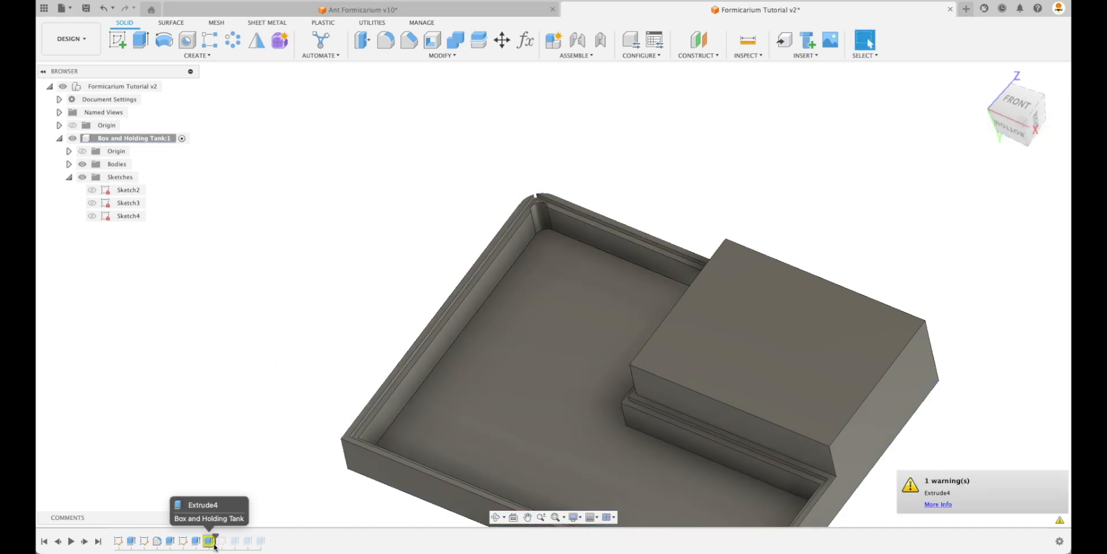
double_click(209, 540)
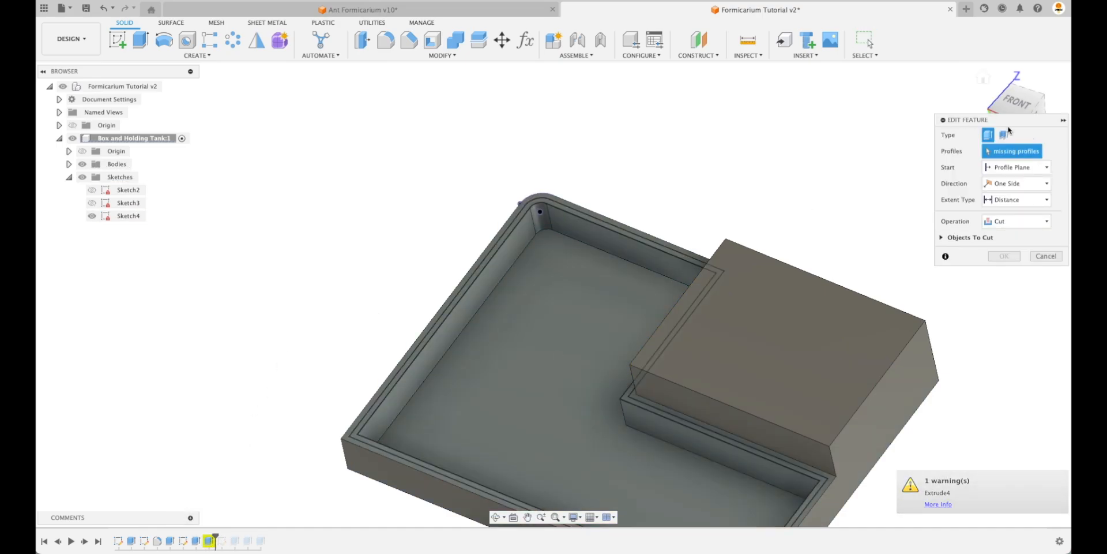
click(674, 251)
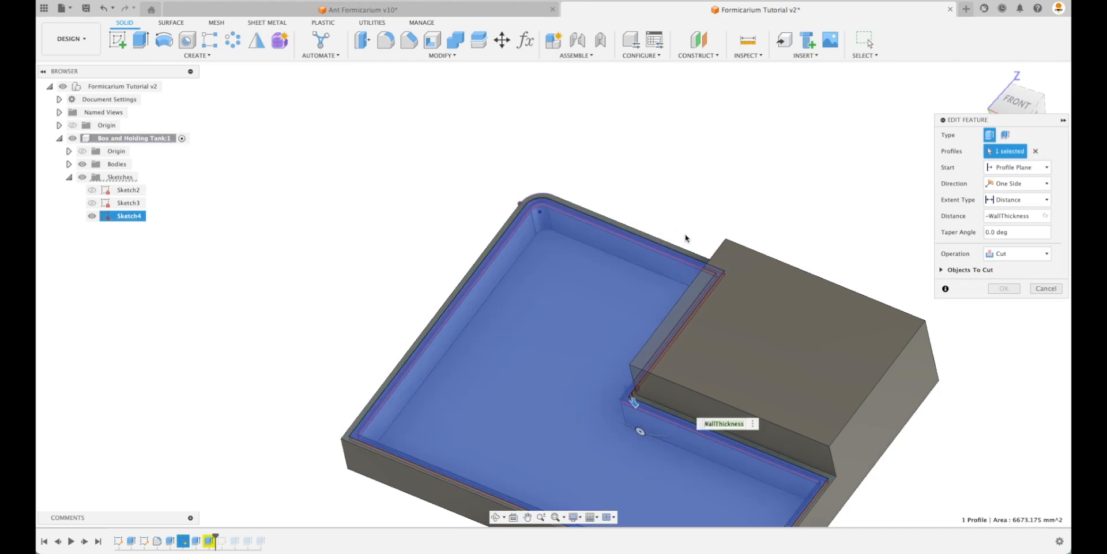
click(995, 288)
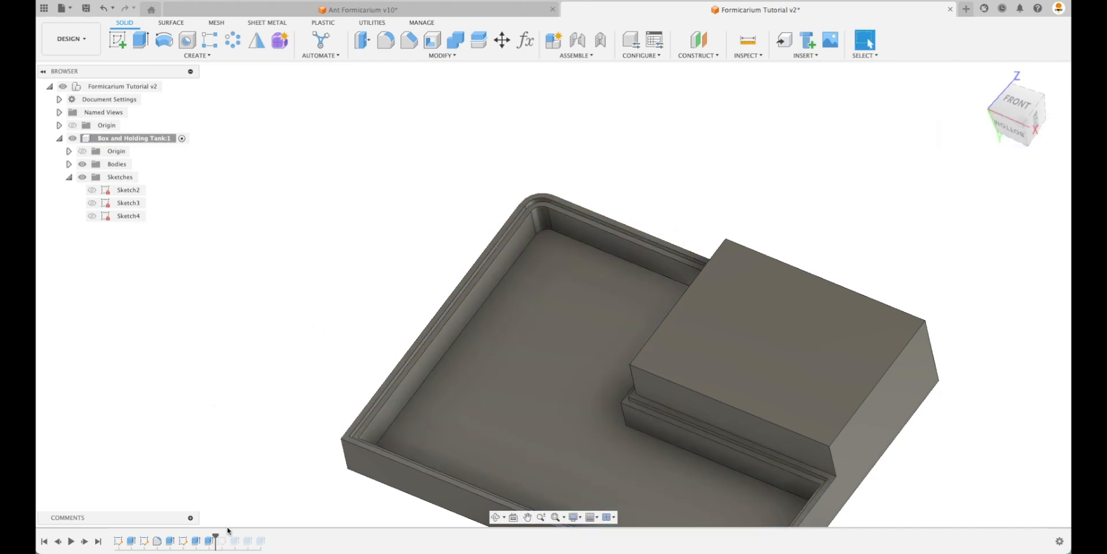
- Roll the history forward to its end and save the design
drag(216, 535, 279, 539)
shift+middle_drag(246, 325, 246, 327)
click(86, 8)
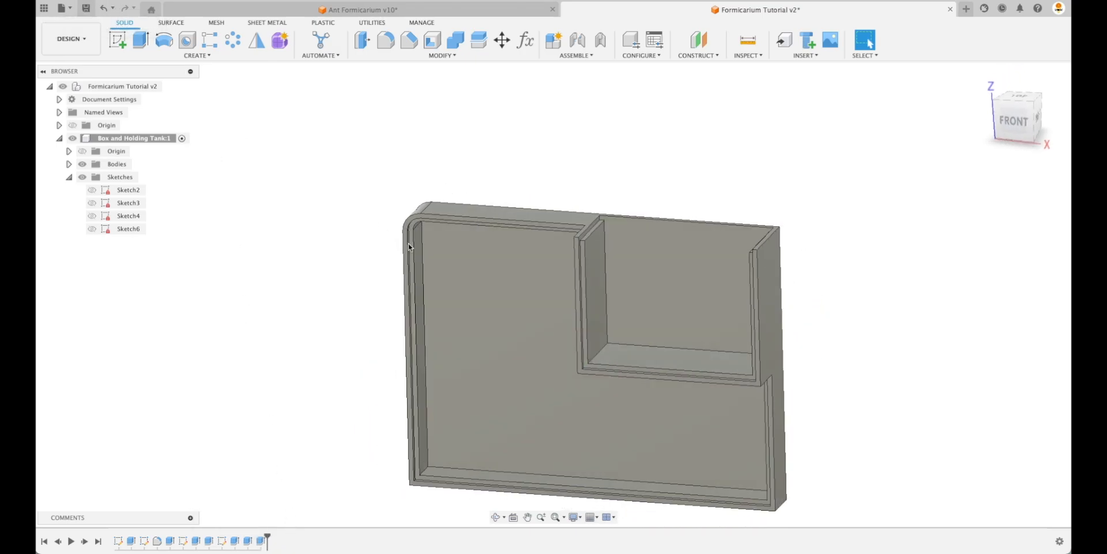
click(553, 276)
click(985, 78)
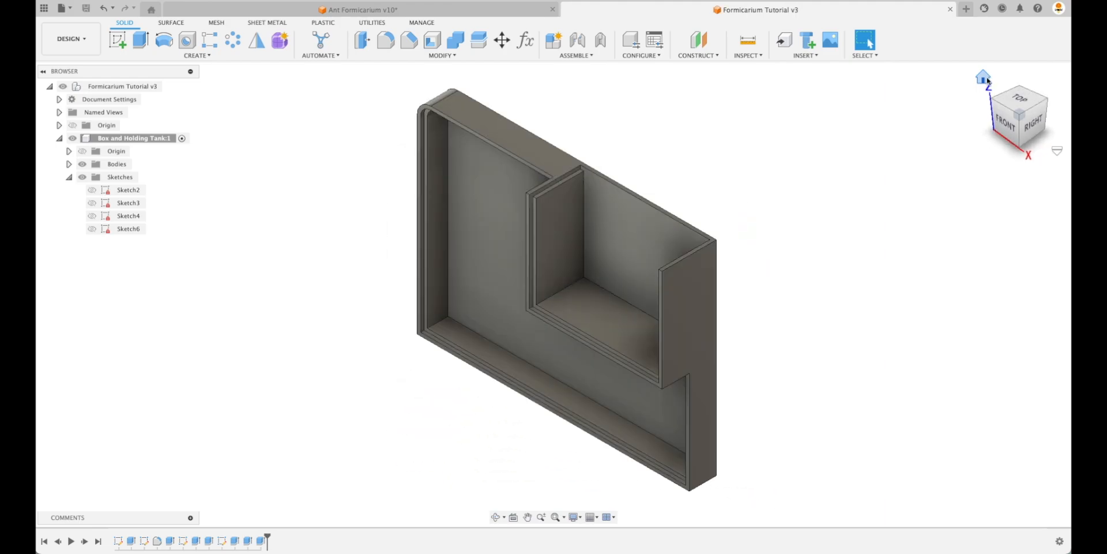
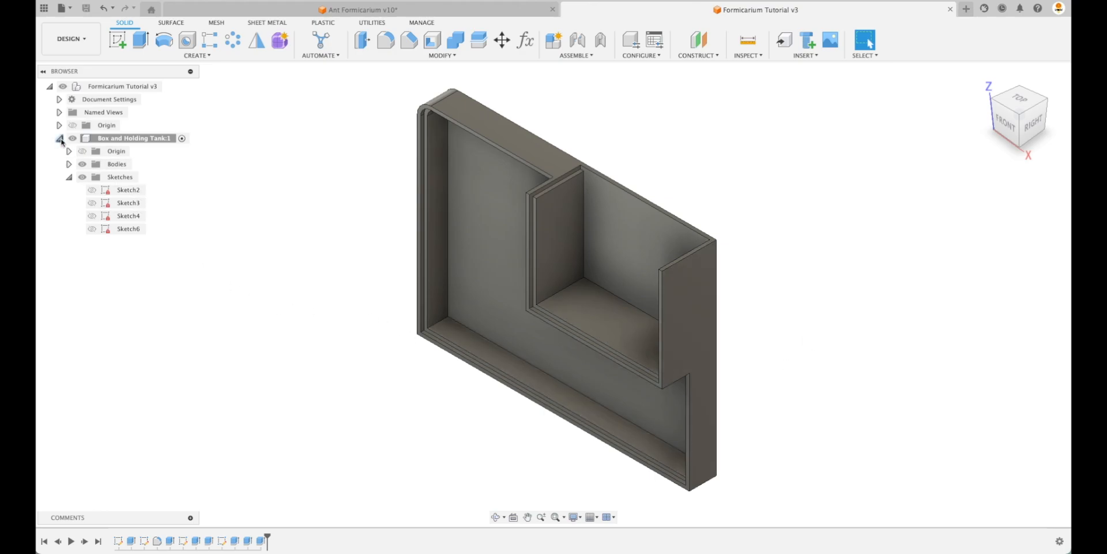
- Try to create a new component inside Box and Holding Tank, and undo it
click(59, 137)
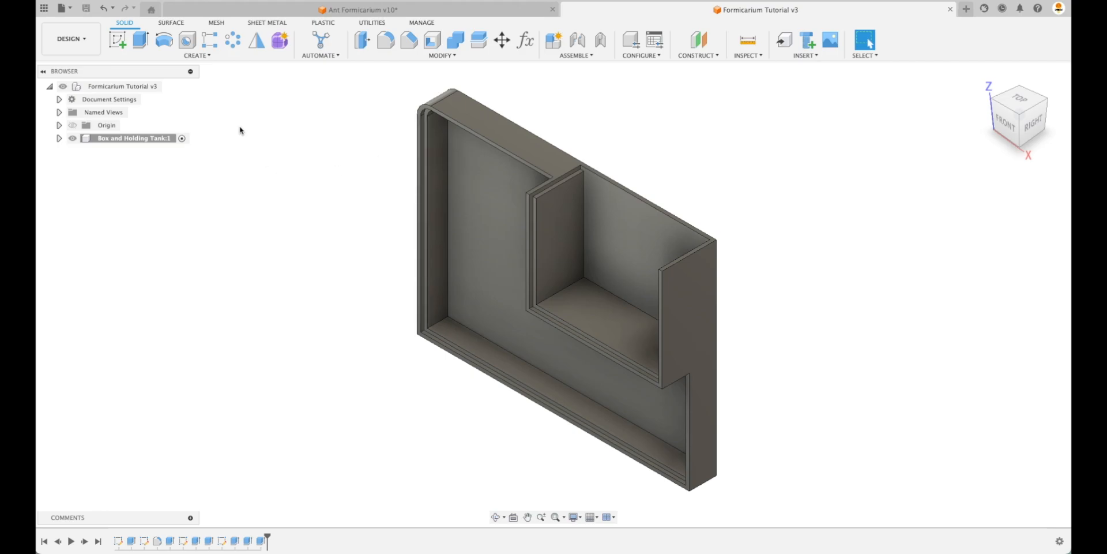
click(209, 57)
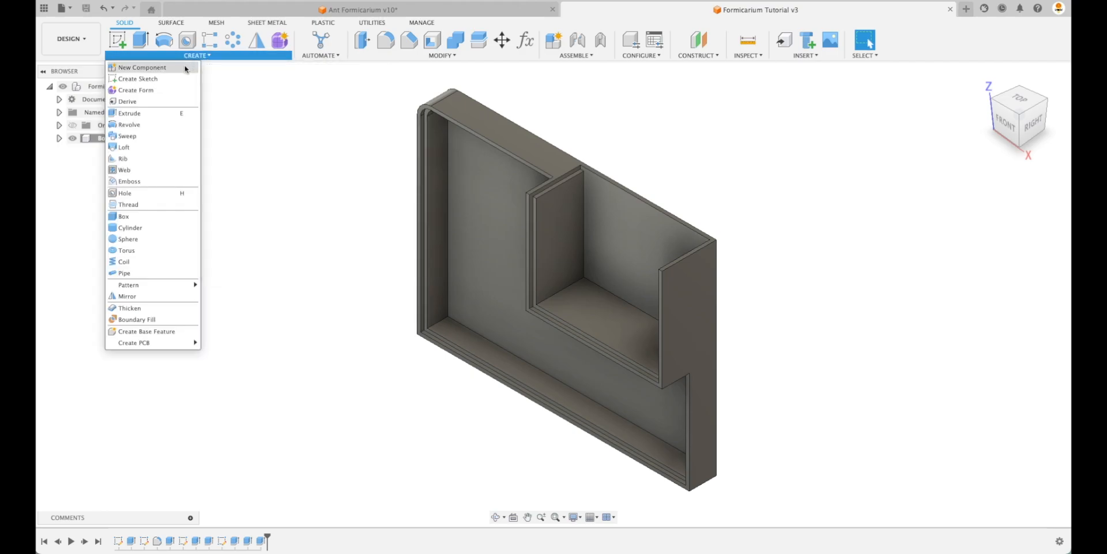
click(182, 67)
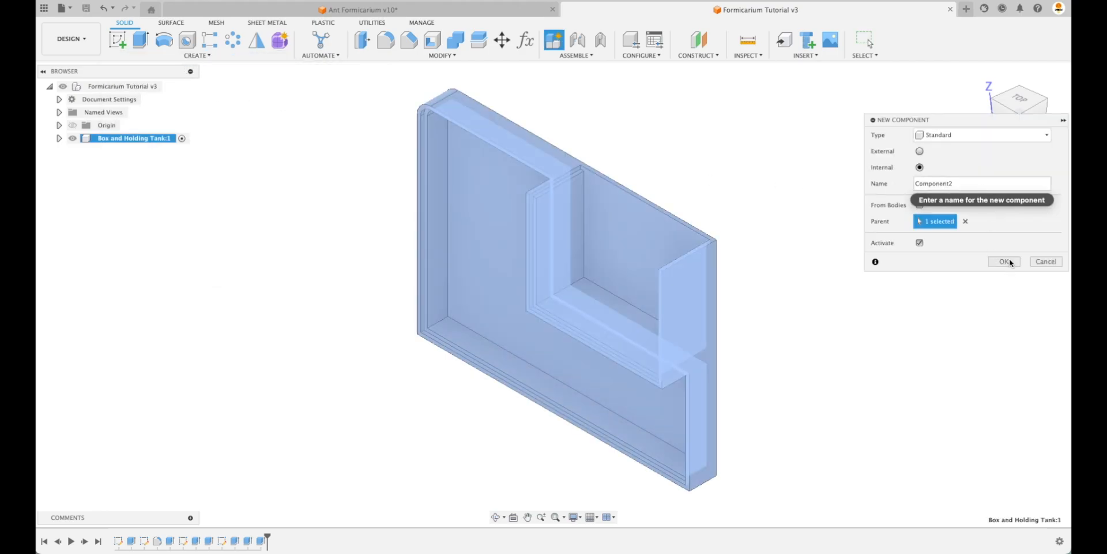
click(1005, 261)
click(59, 138)
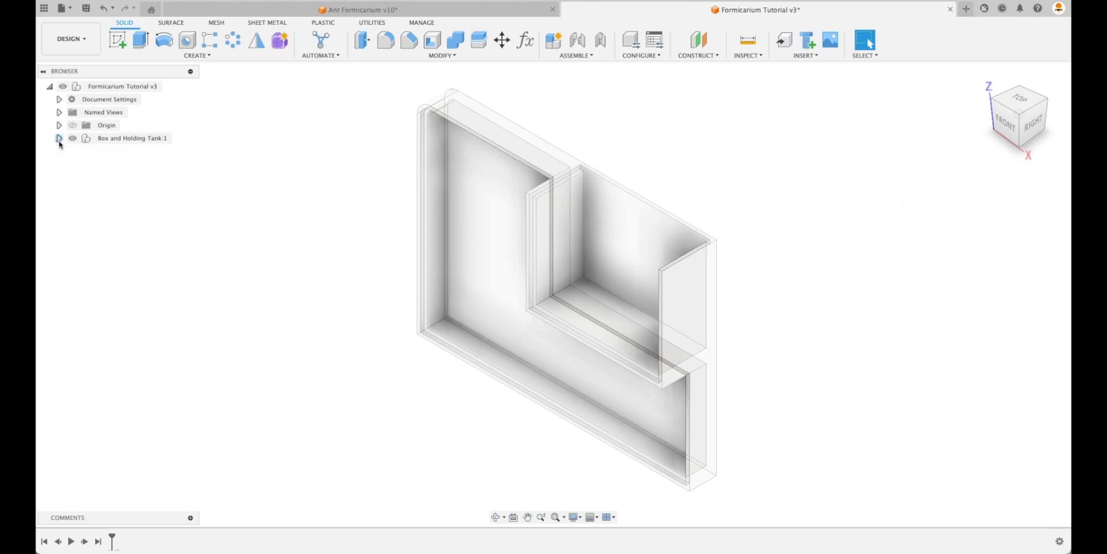
click(59, 138)
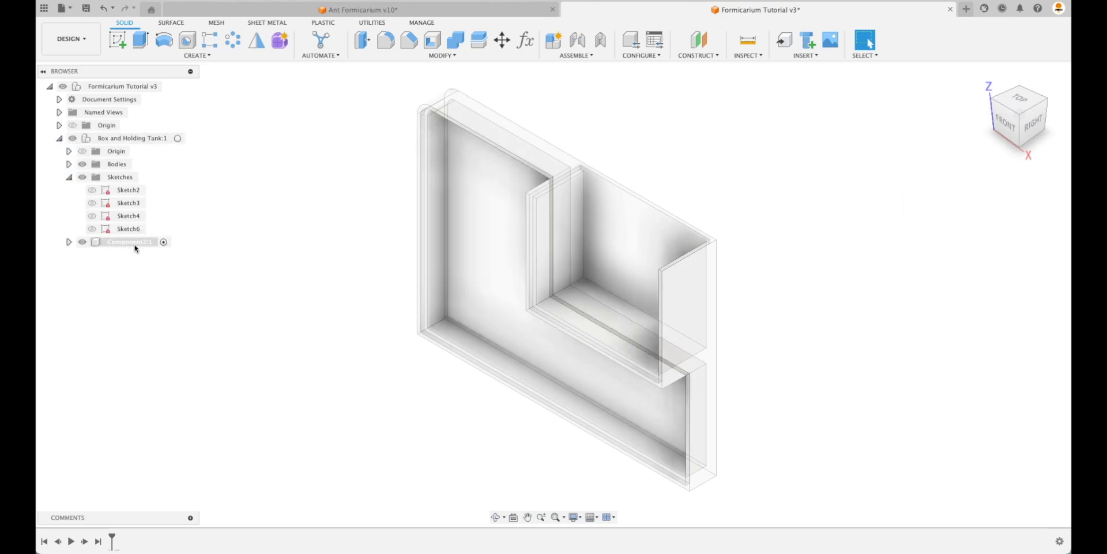
key(ctrl+z)
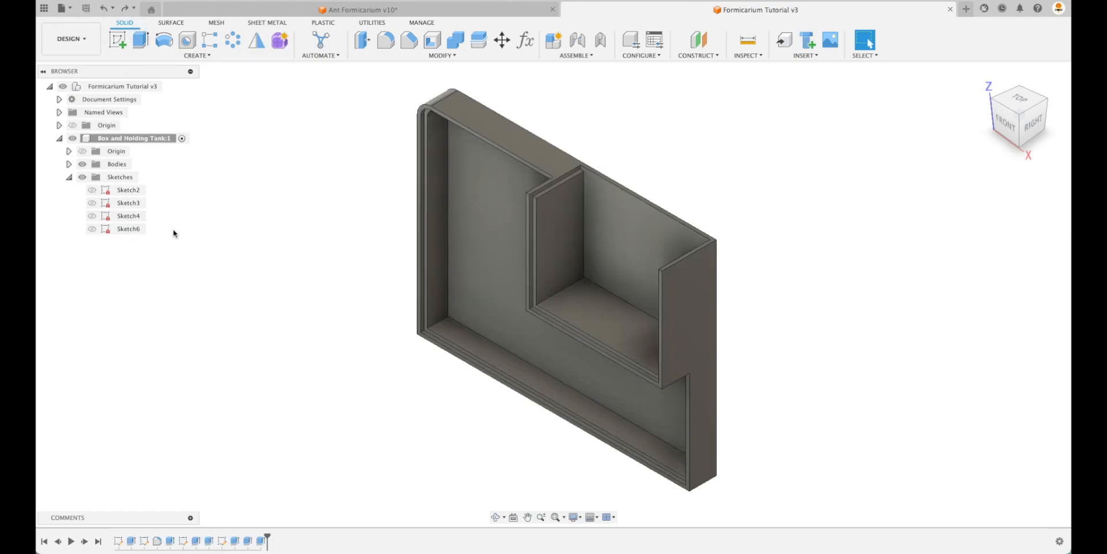
- Create a new internal component named Box Display directly under the top-level Formicarium Tutorial assembly
click(60, 139)
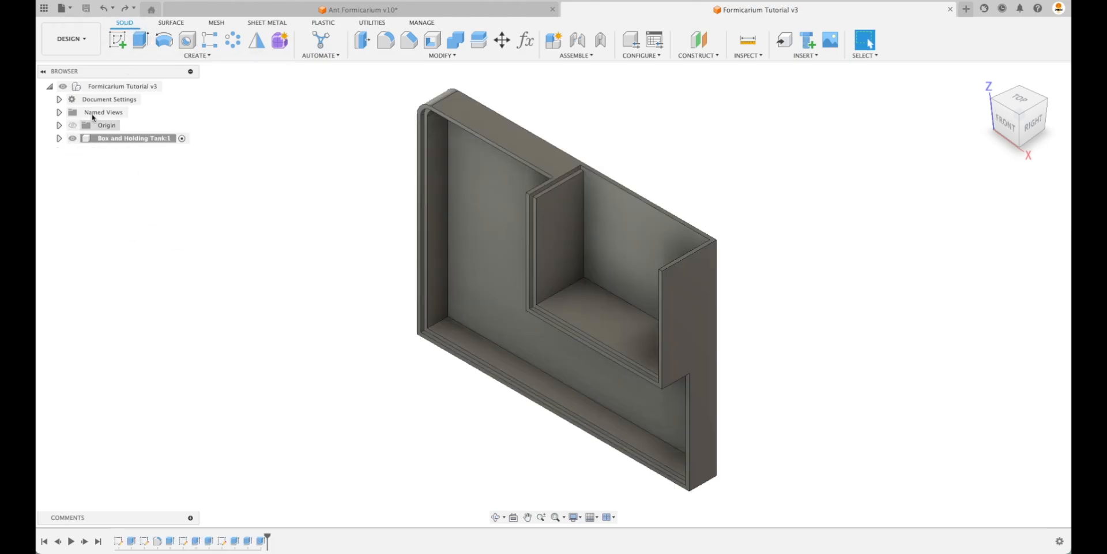
double_click(133, 87)
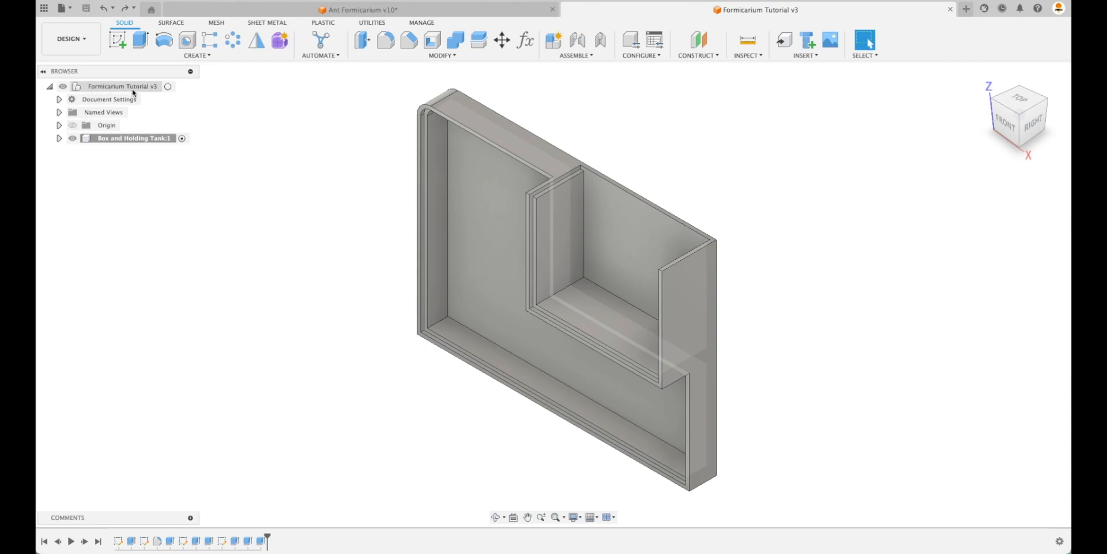
right_click(128, 90)
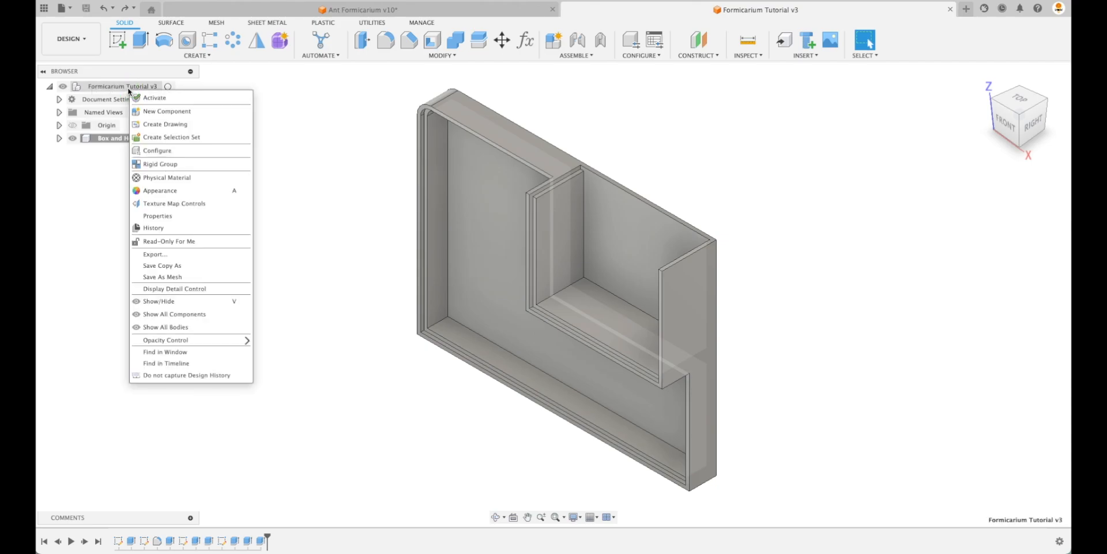
click(155, 111)
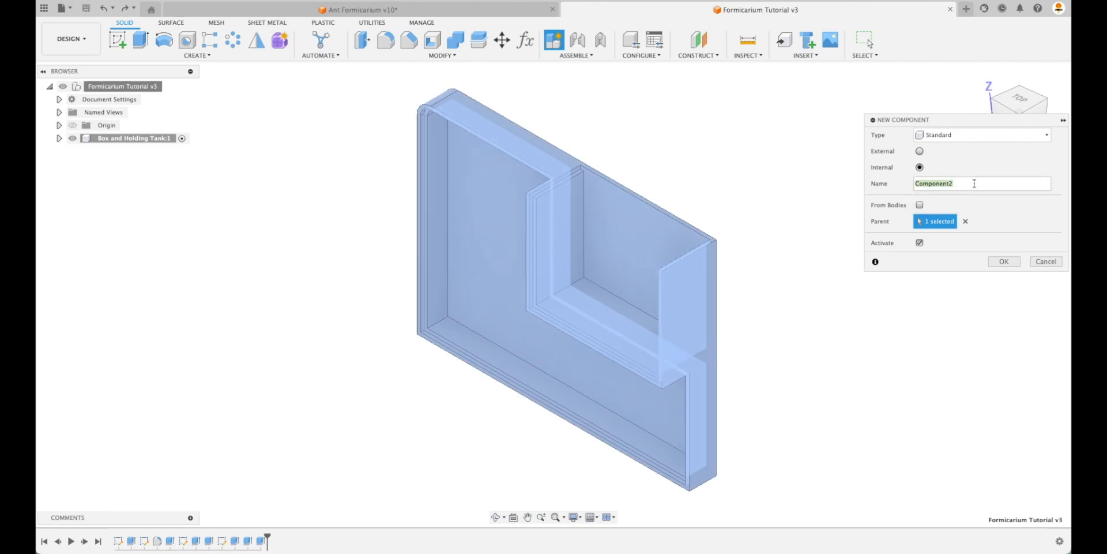
text(Box Display)
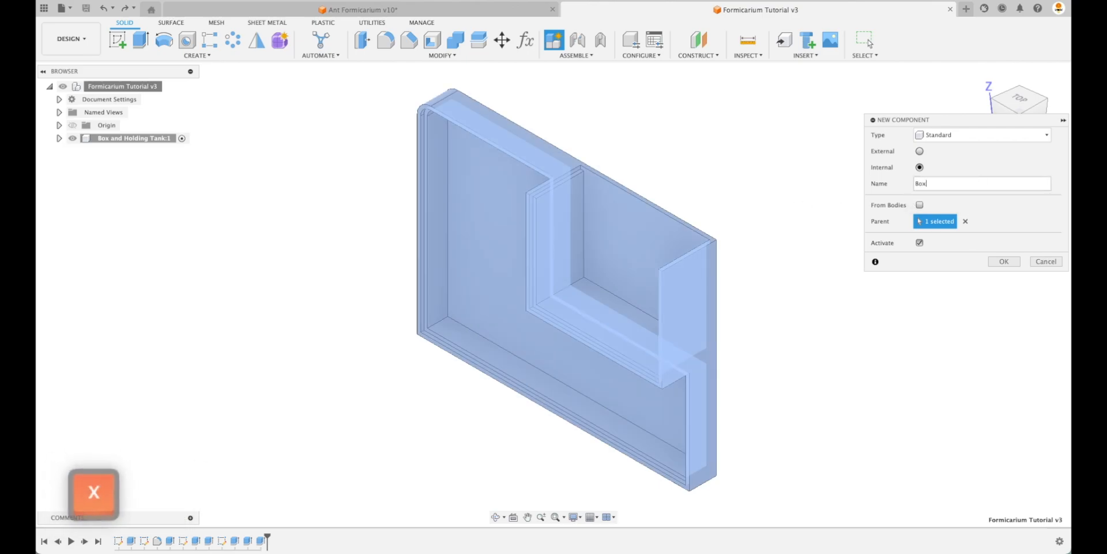
key(Return)
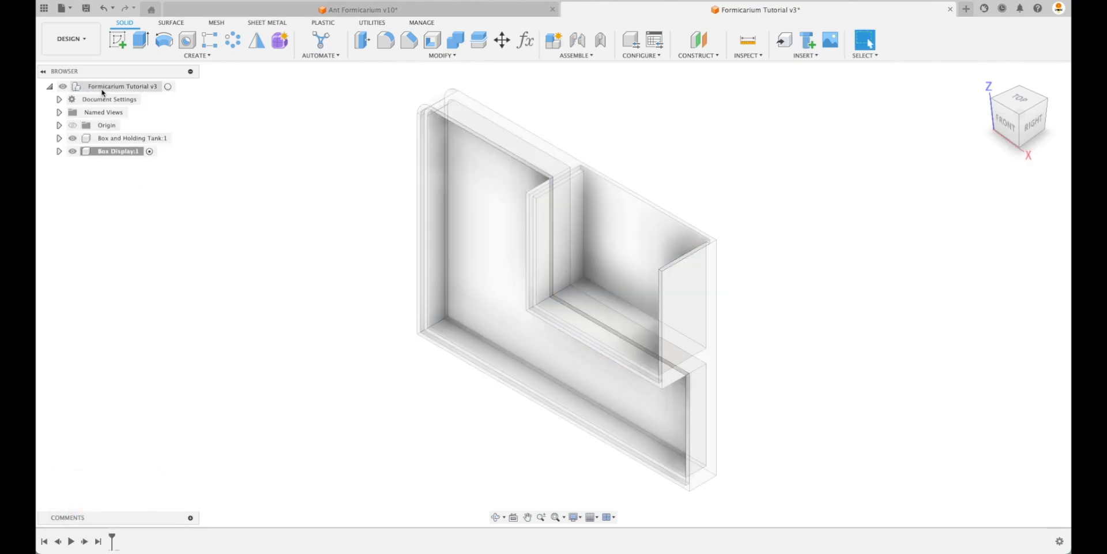
- Compare the components by activating Box and Holding Tank, the top-level assembly and Box Display in turn, examining each one's timeline
click(119, 139)
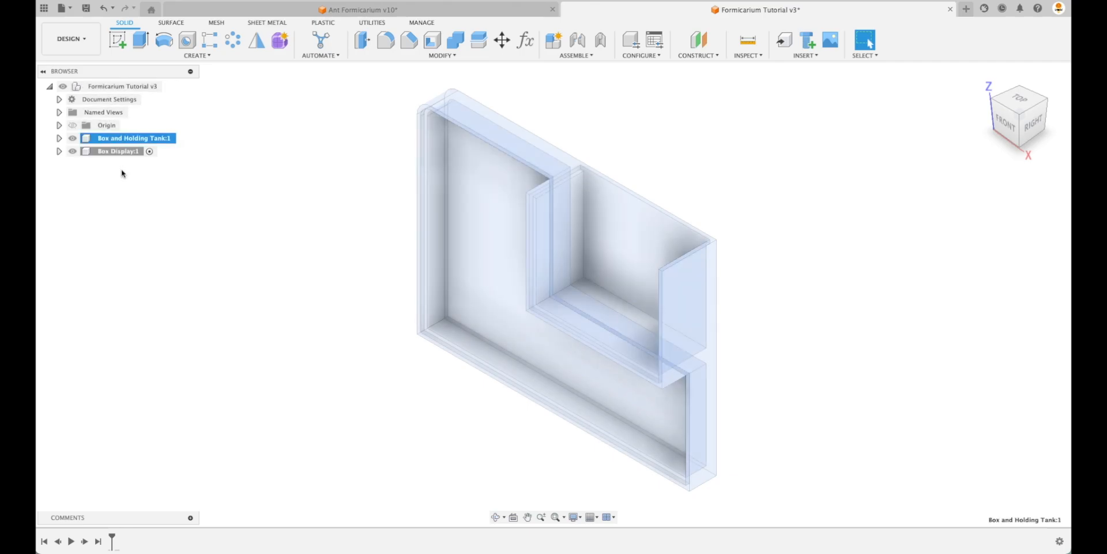
click(116, 151)
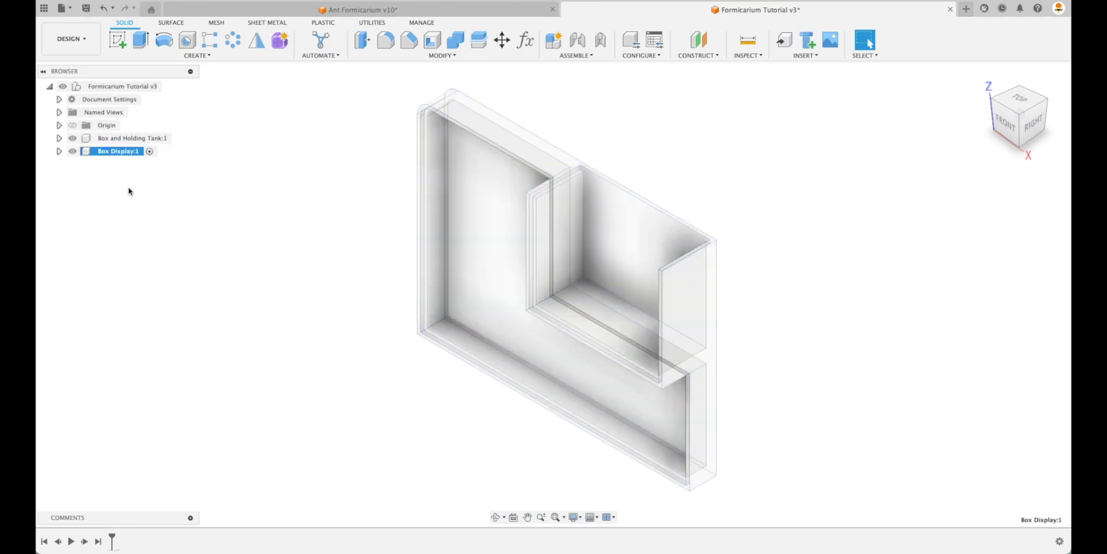
click(167, 205)
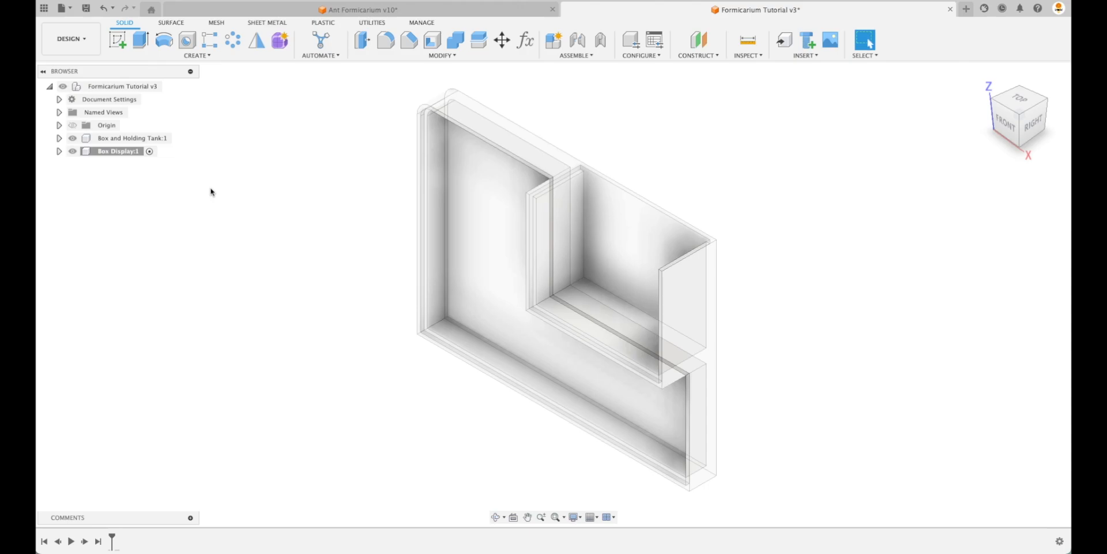
click(136, 152)
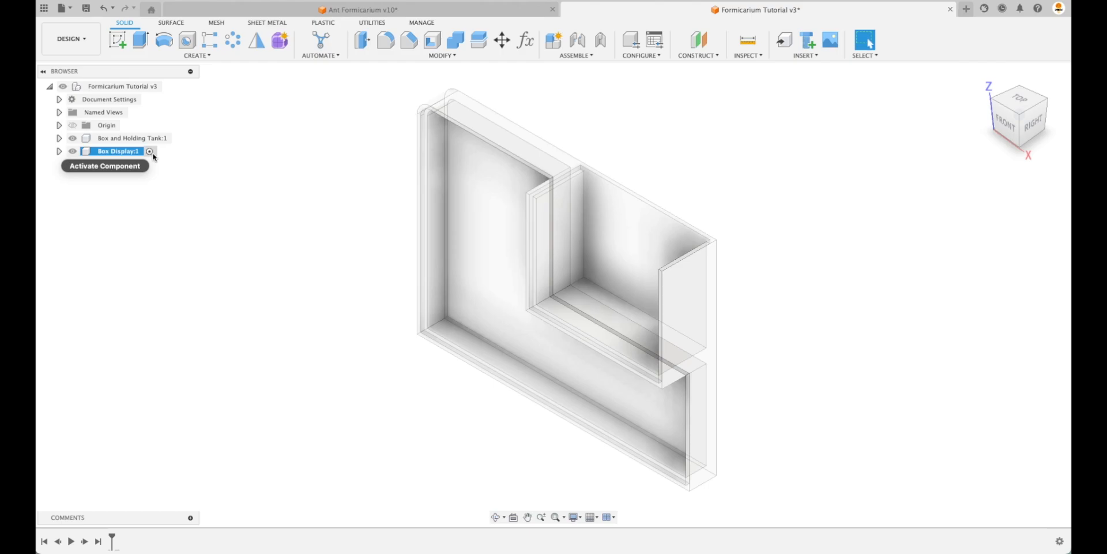
click(150, 152)
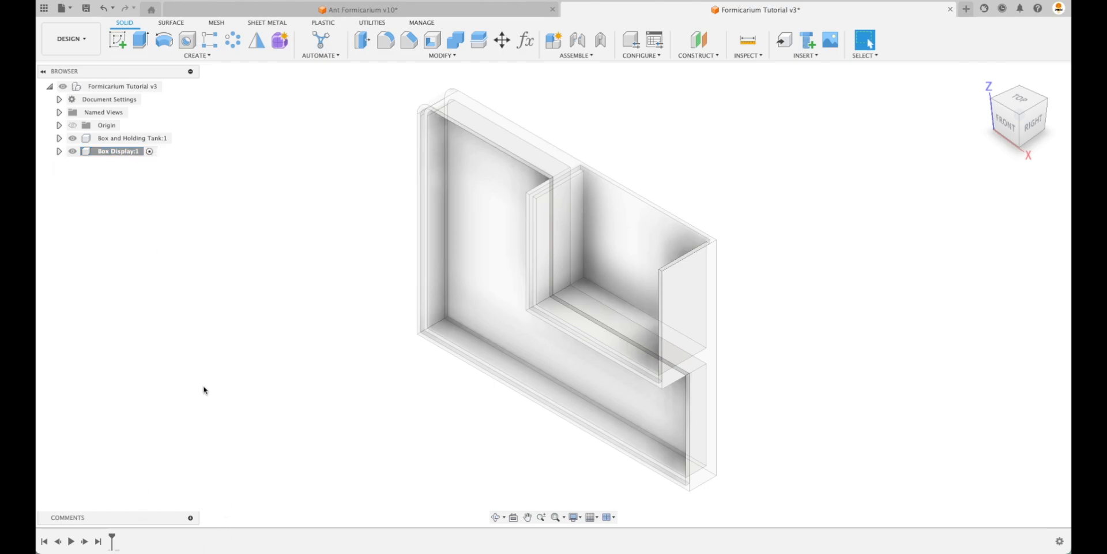
click(147, 138)
click(179, 140)
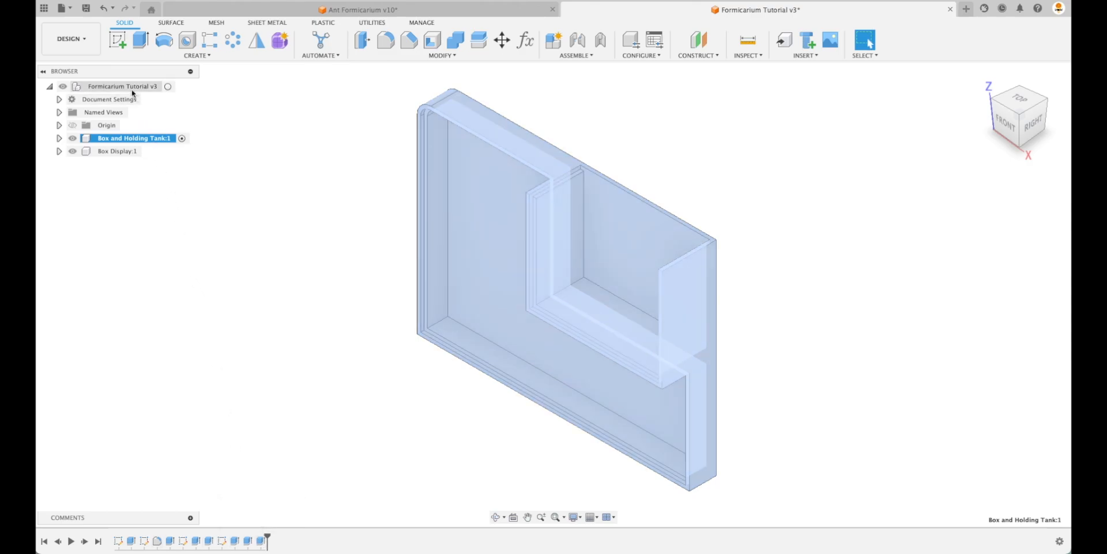
click(168, 86)
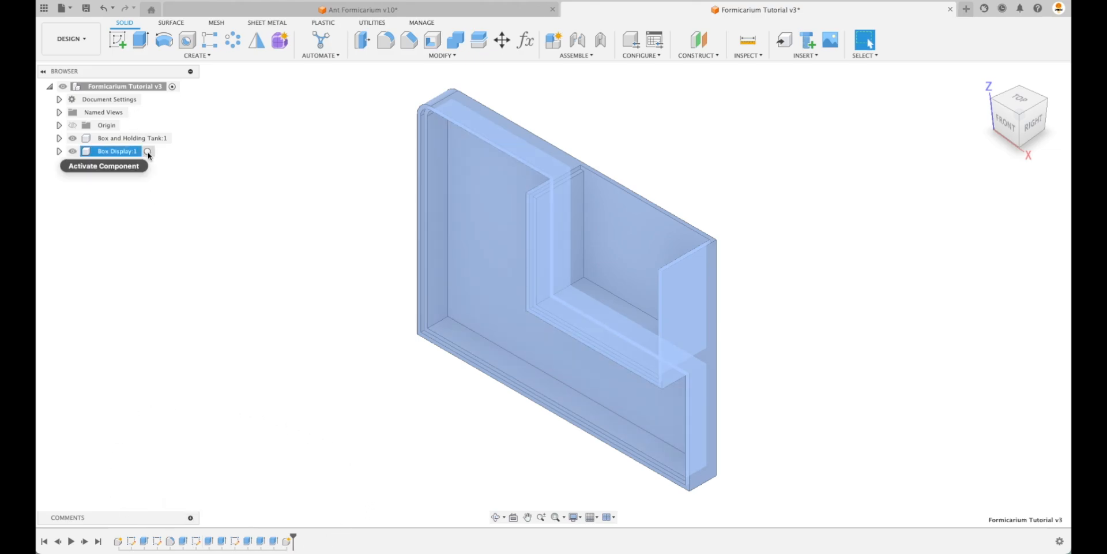
click(148, 152)
click(188, 237)
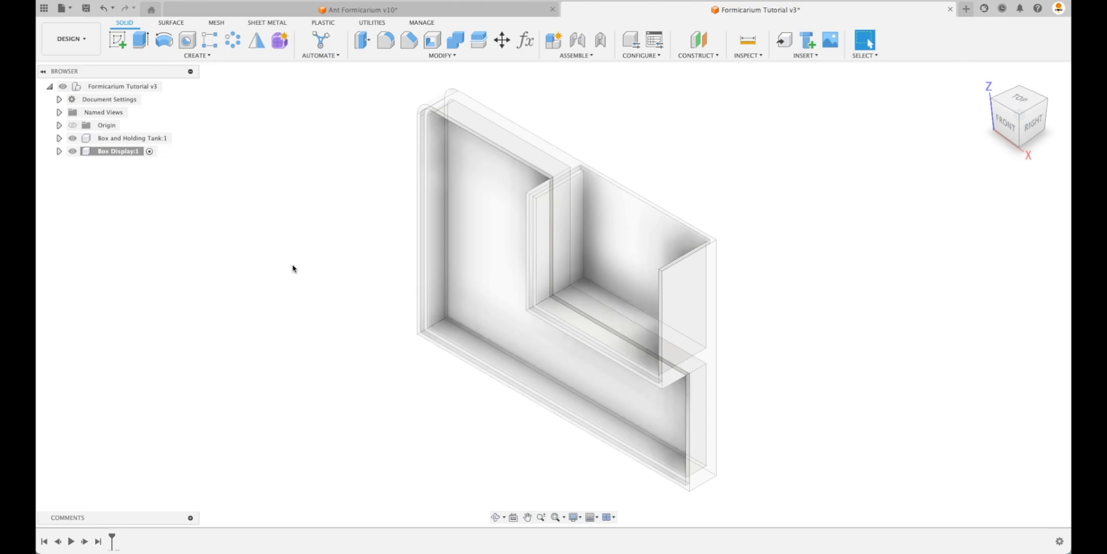
- Activate Box and Holding Tank to inspect the box's recessed rim, and reactivate Box Display
shift+middle_drag(292, 265, 390, 190)
scroll(393, 183, up, 5)
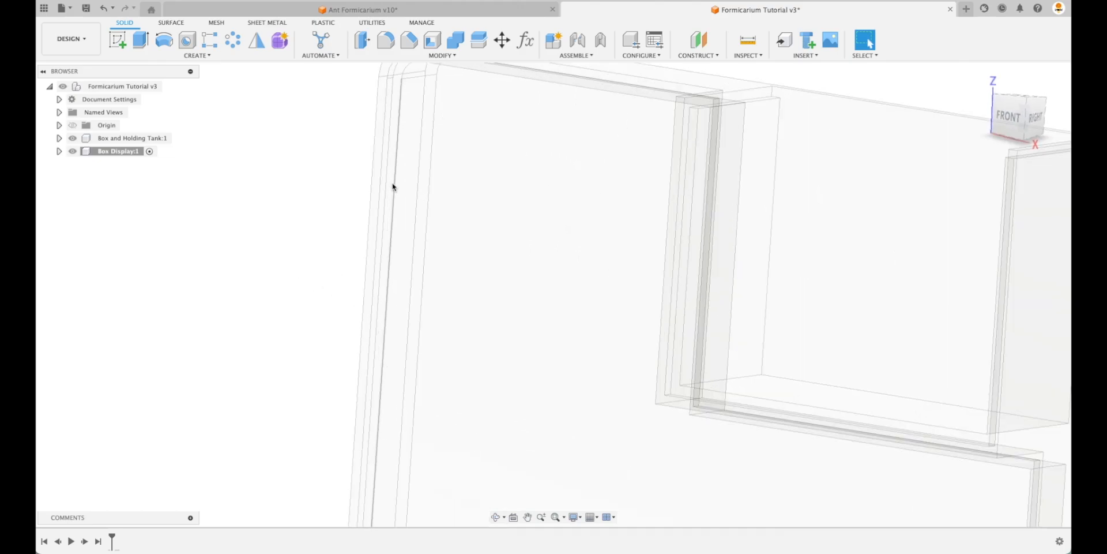
click(182, 138)
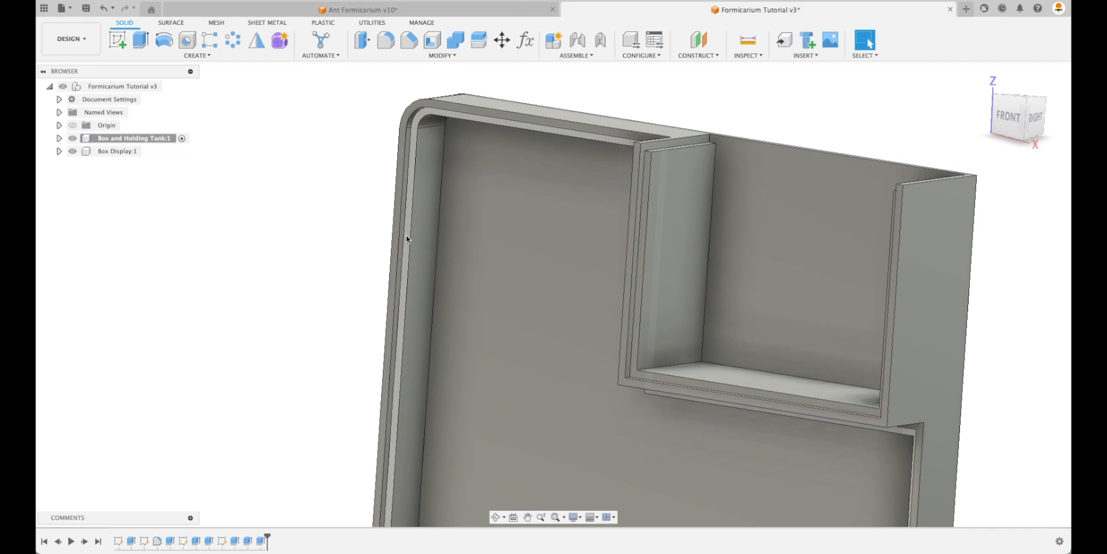
click(149, 151)
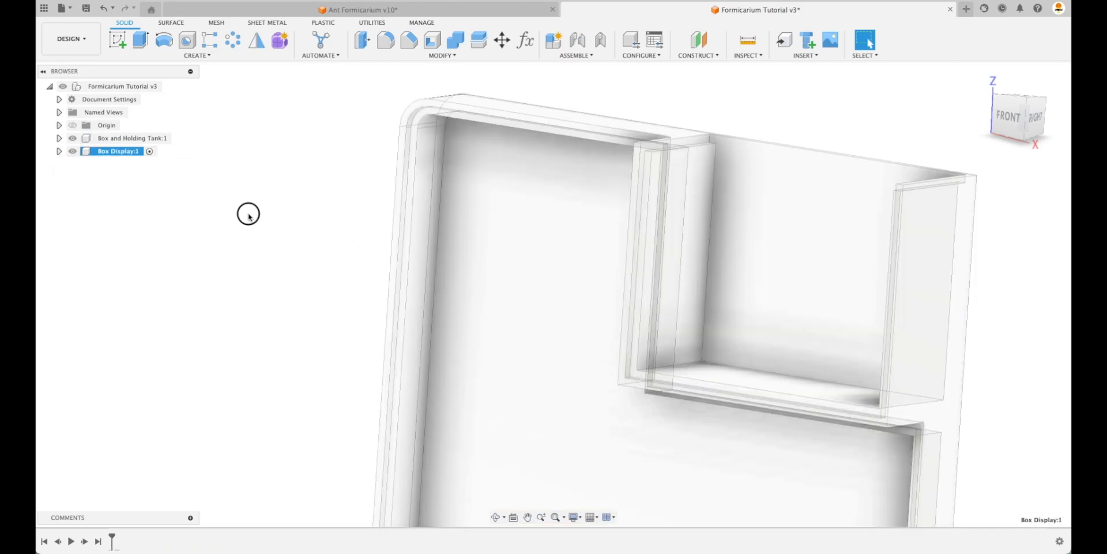
- Create a sketch in Box Display on the recessed rim face of the main box and finish it
click(249, 215)
click(118, 39)
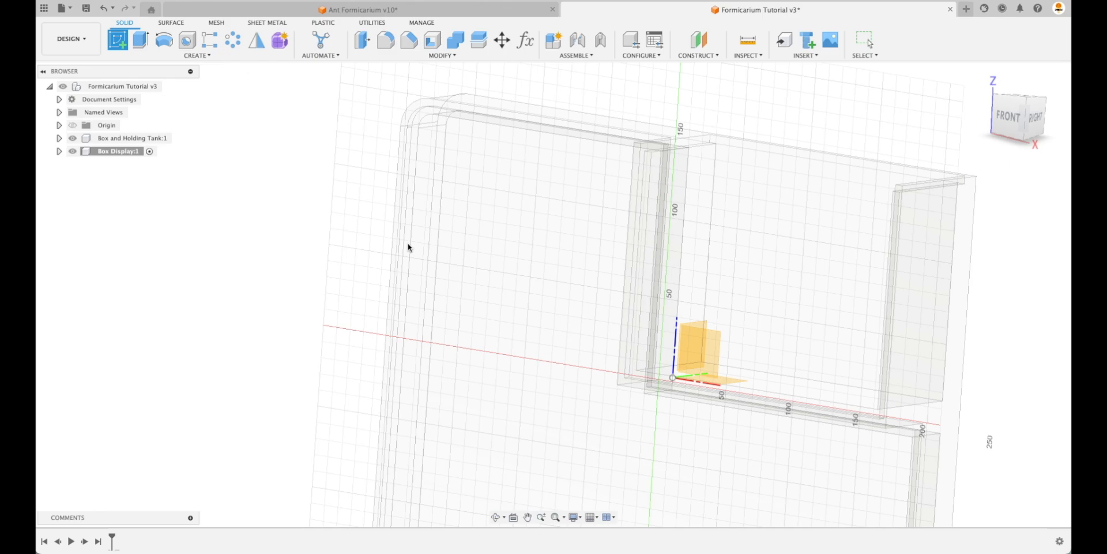
scroll(392, 245, up, 5)
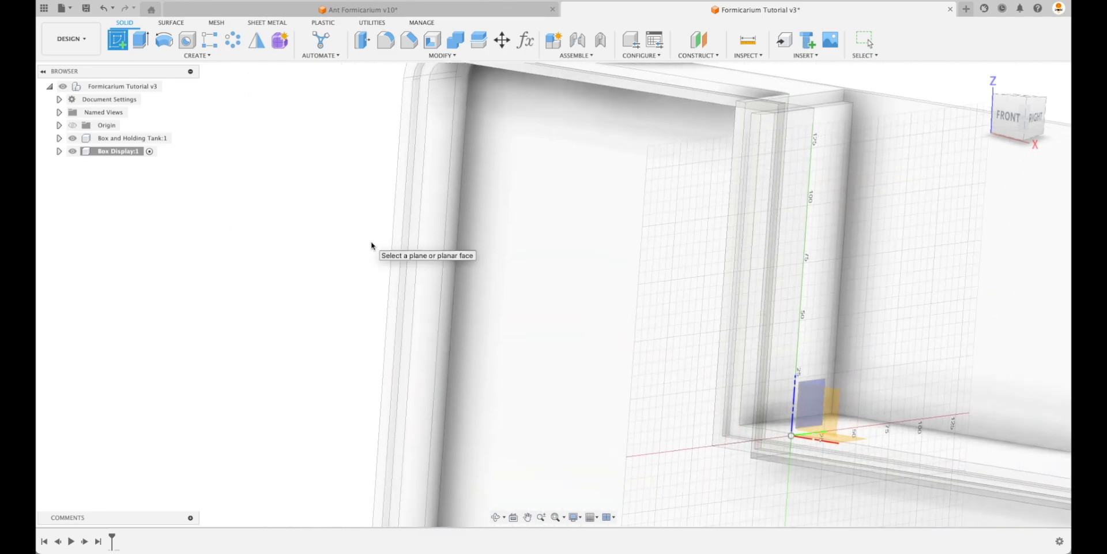
scroll(372, 246, up, 2)
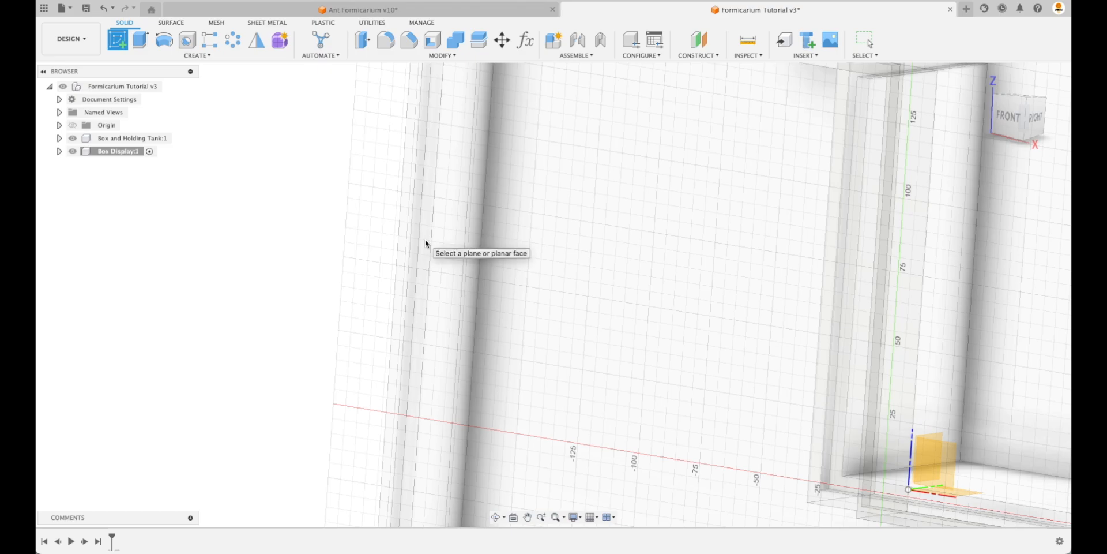
click(427, 244)
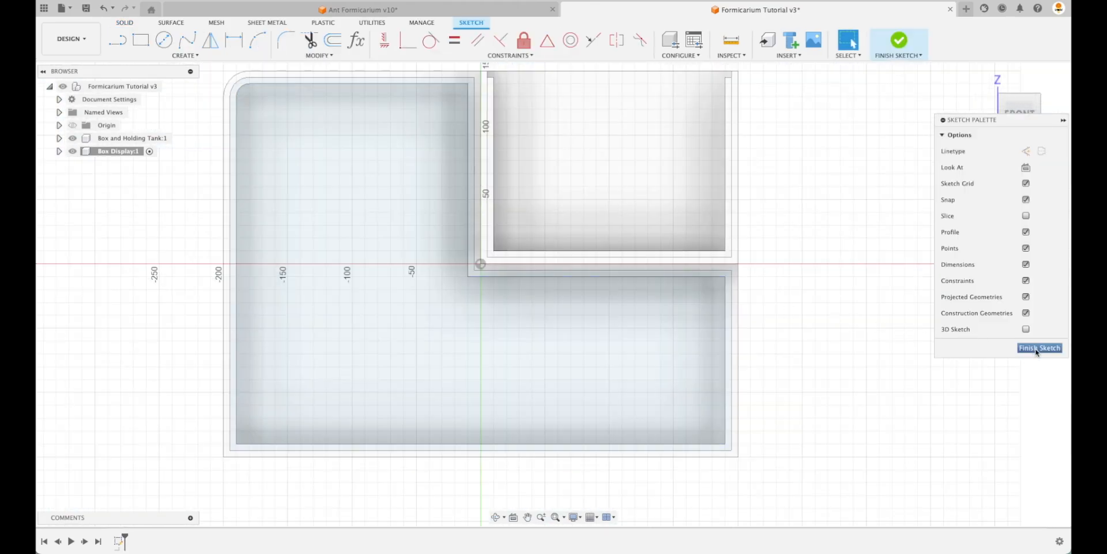
click(1036, 349)
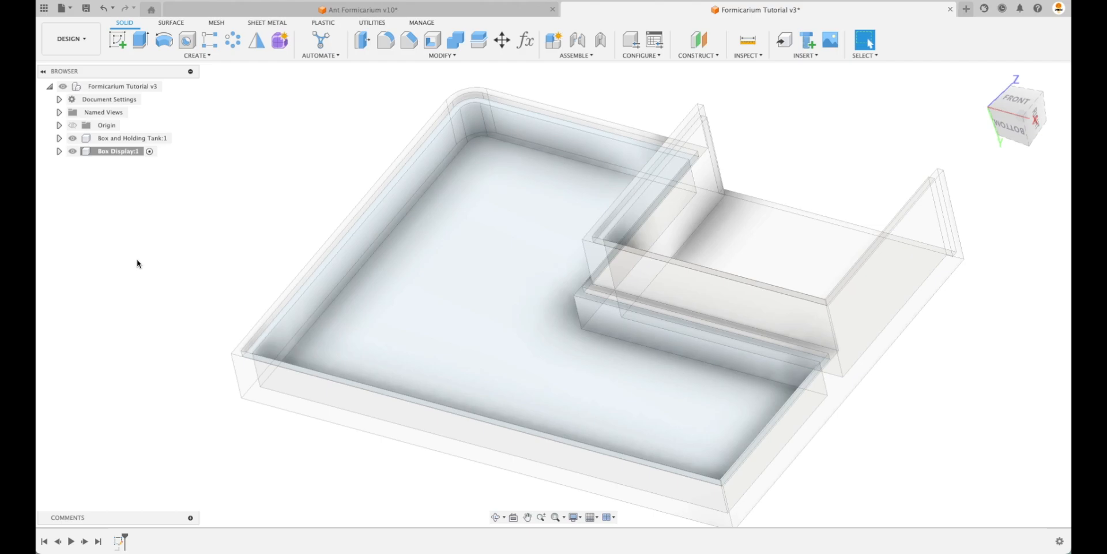
- Hide Box and Holding Tank and examine the rim and inner L-shaped profiles of the new sketch
click(73, 138)
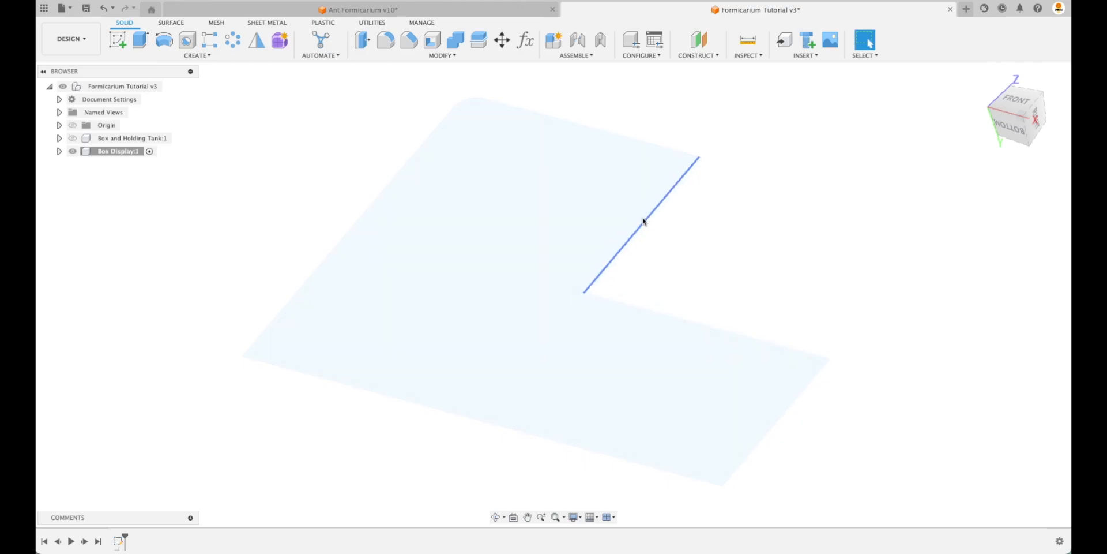
scroll(629, 231, up, 3)
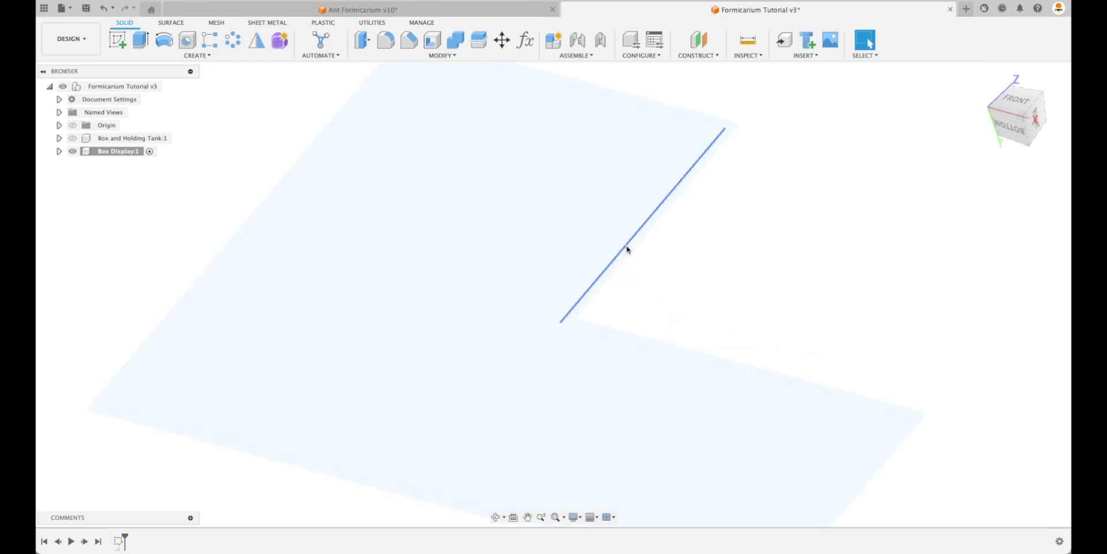
scroll(628, 249, up, 5)
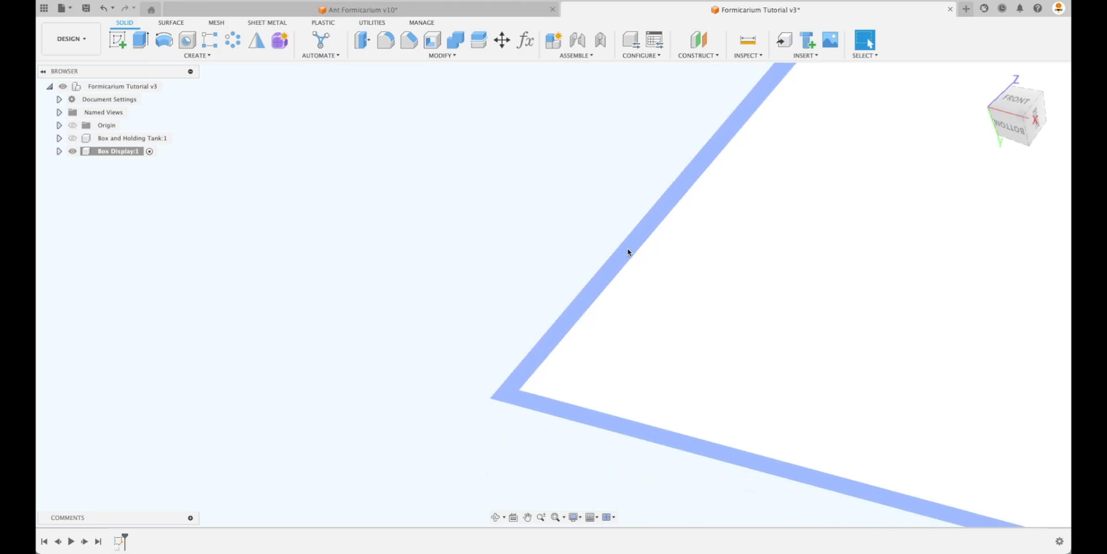
scroll(628, 251, down, 5)
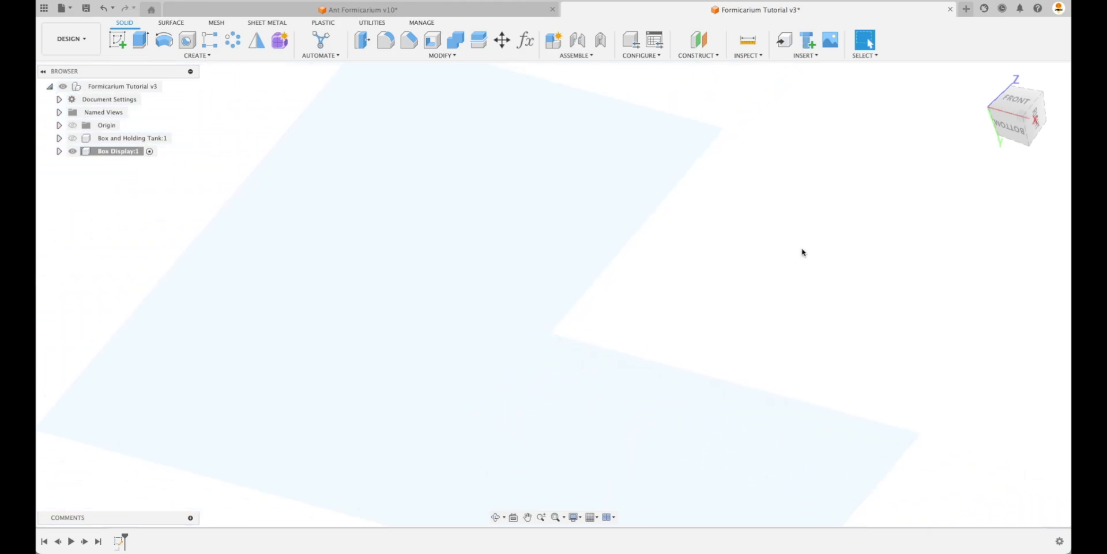
scroll(594, 240, down, 5)
scroll(542, 302, up, 5)
click(526, 297)
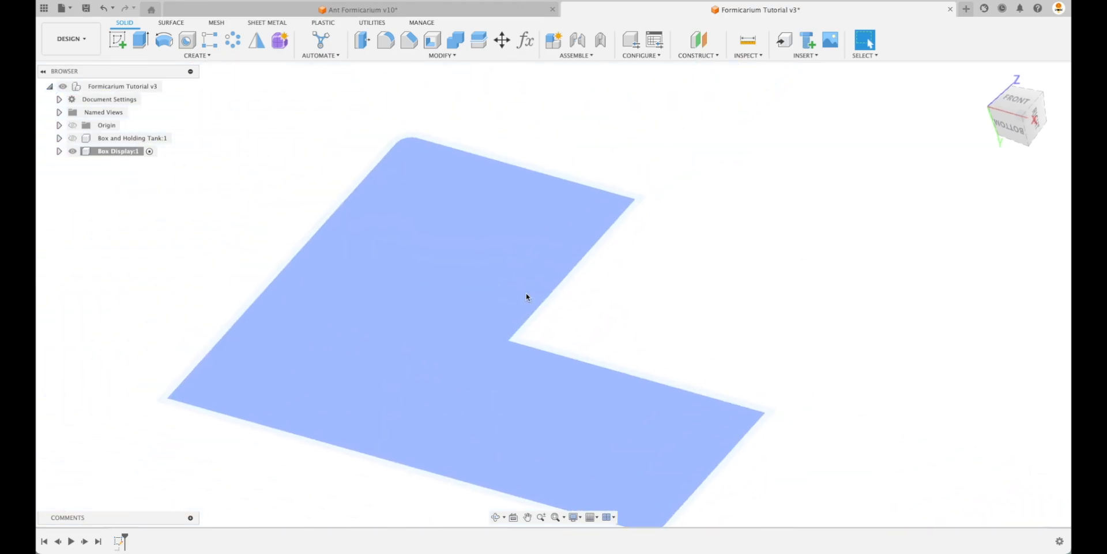
shift+middle_drag(526, 297, 462, 296)
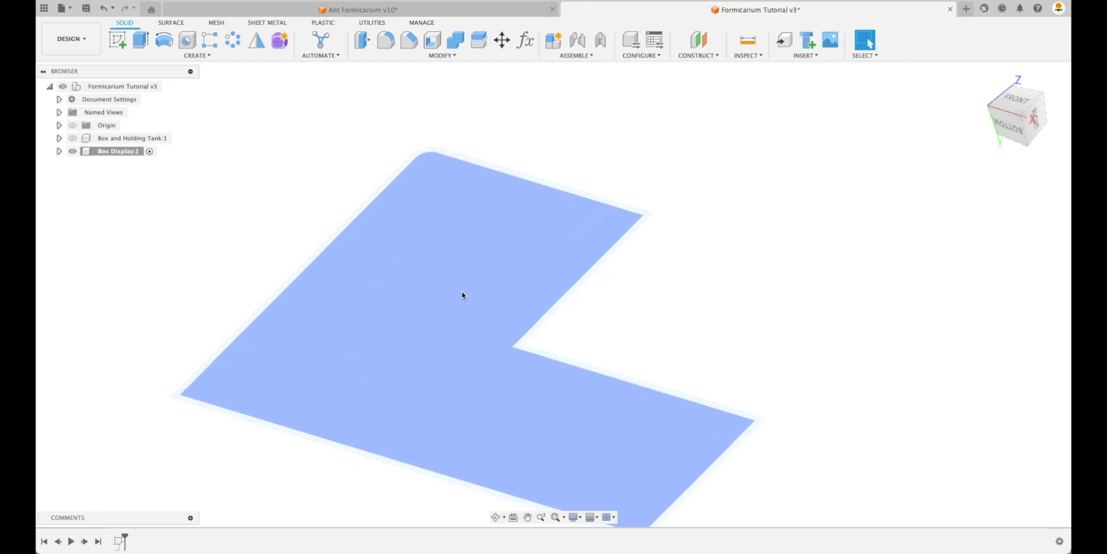
click(297, 213)
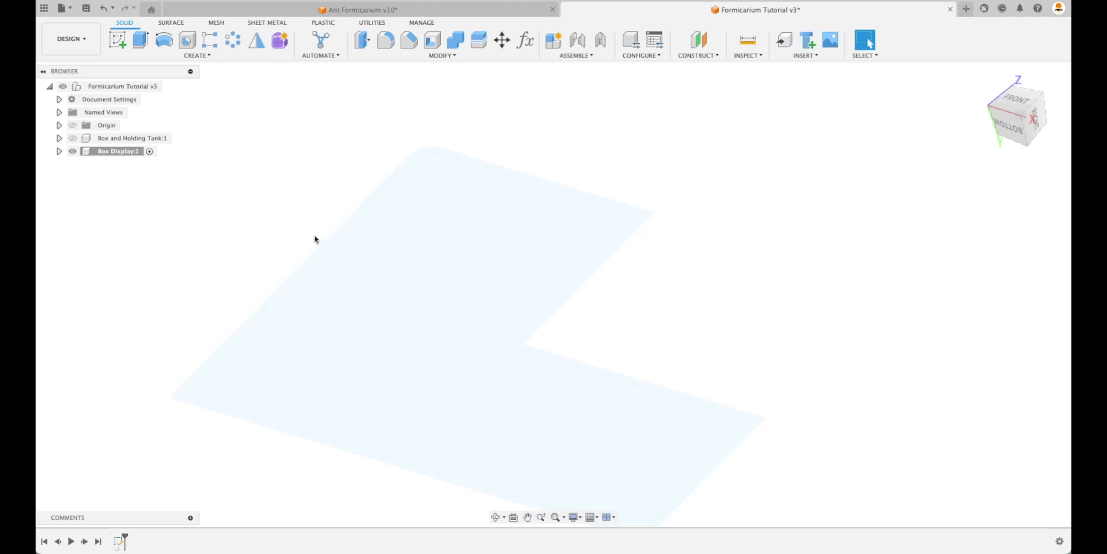
- Extrude both the rim and inner L-shaped profiles by WallThickness as a new body
click(140, 39)
scroll(298, 262, up, 5)
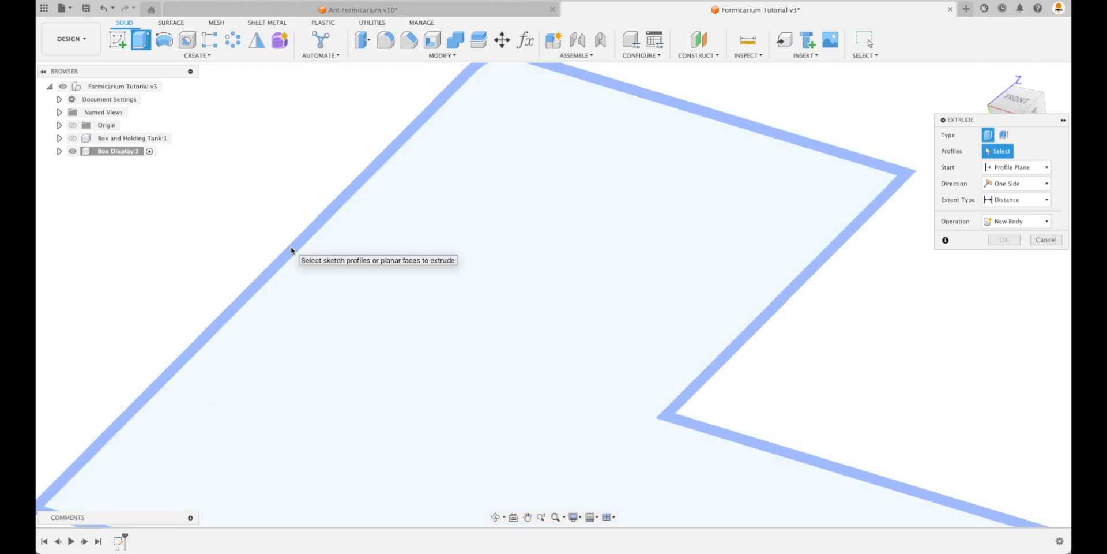
click(292, 249)
click(352, 268)
scroll(353, 269, down, 4)
shift+middle_drag(645, 335, 635, 289)
drag(563, 351, 562, 333)
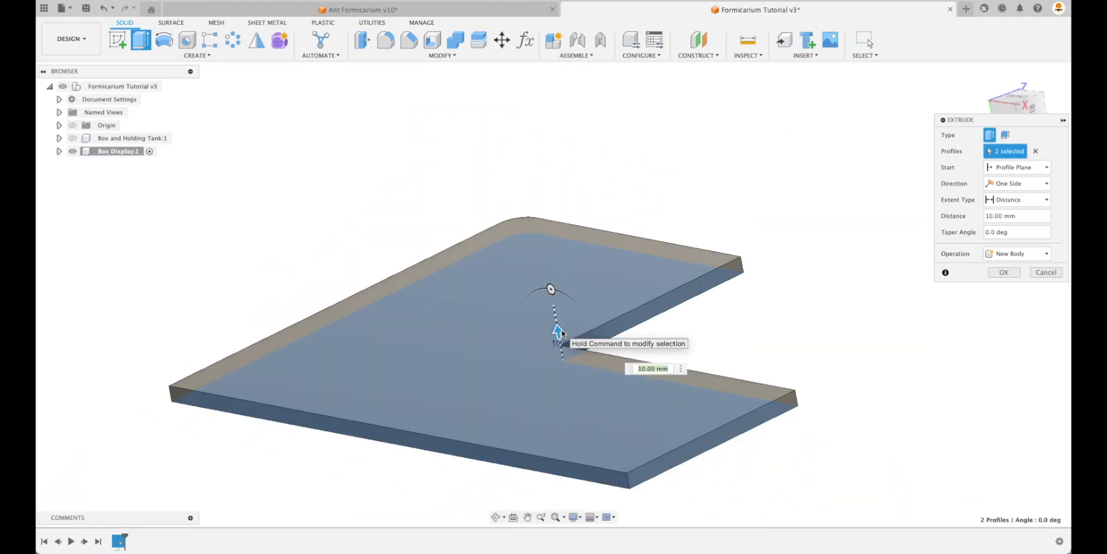
text(WallThickness)
key(Return)
key(Return)
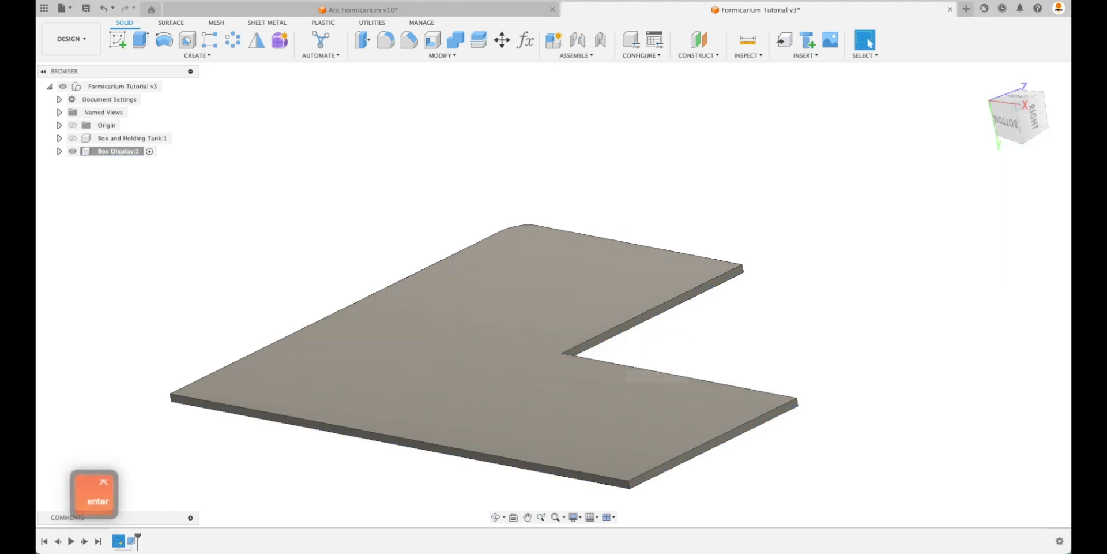
- Show Box and Holding Tank again and activate the top-level Formicarium Tutorial assembly
shift+middle_drag(294, 198, 323, 173)
click(72, 138)
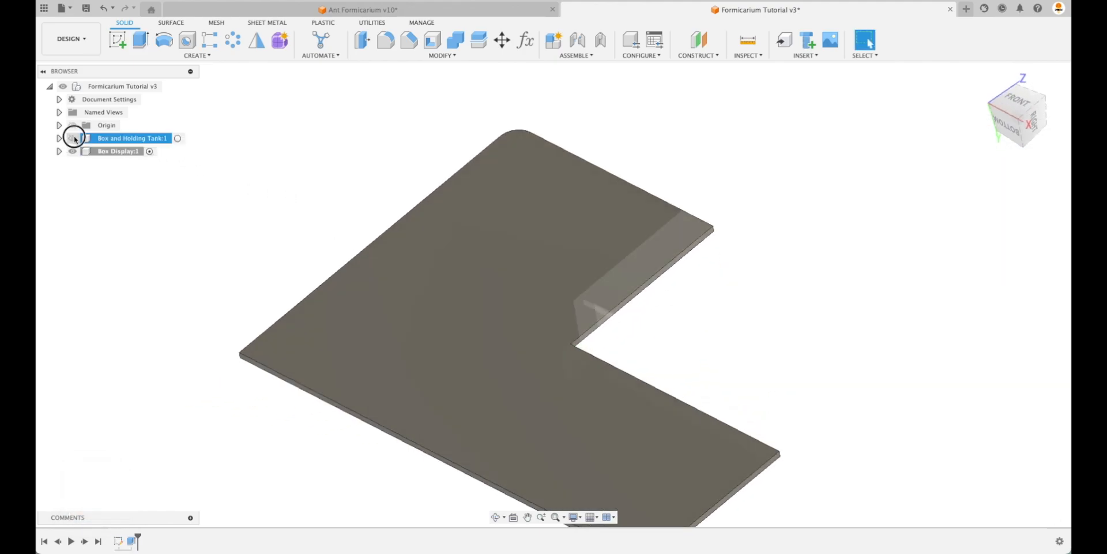
click(167, 86)
shift+middle_drag(234, 199, 155, 196)
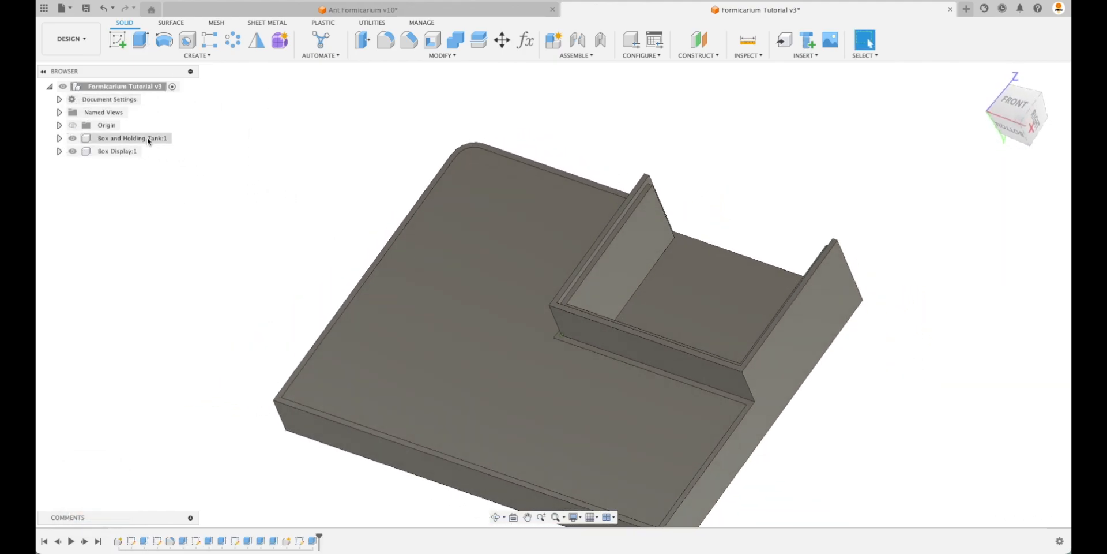
- Highlight Box and Holding Tank, Box Display and the display panel's front face in turn to check their placement
click(148, 139)
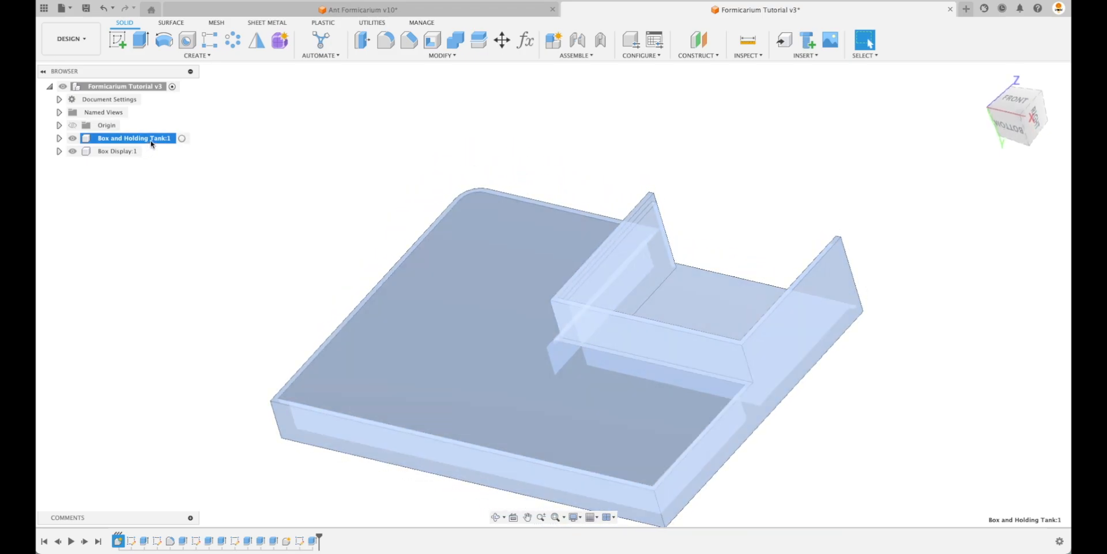
click(117, 151)
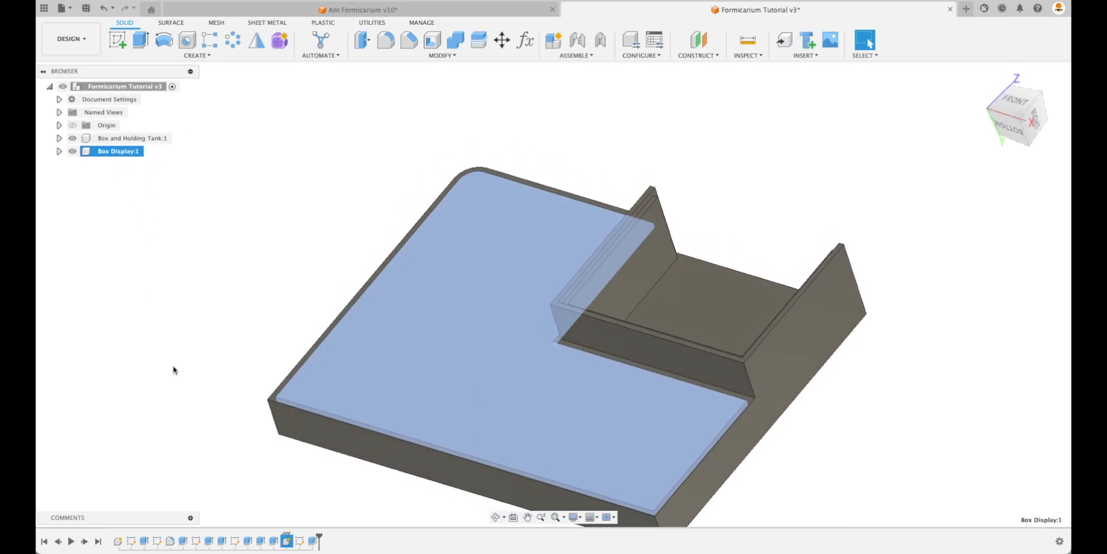
key(Escape)
click(519, 411)
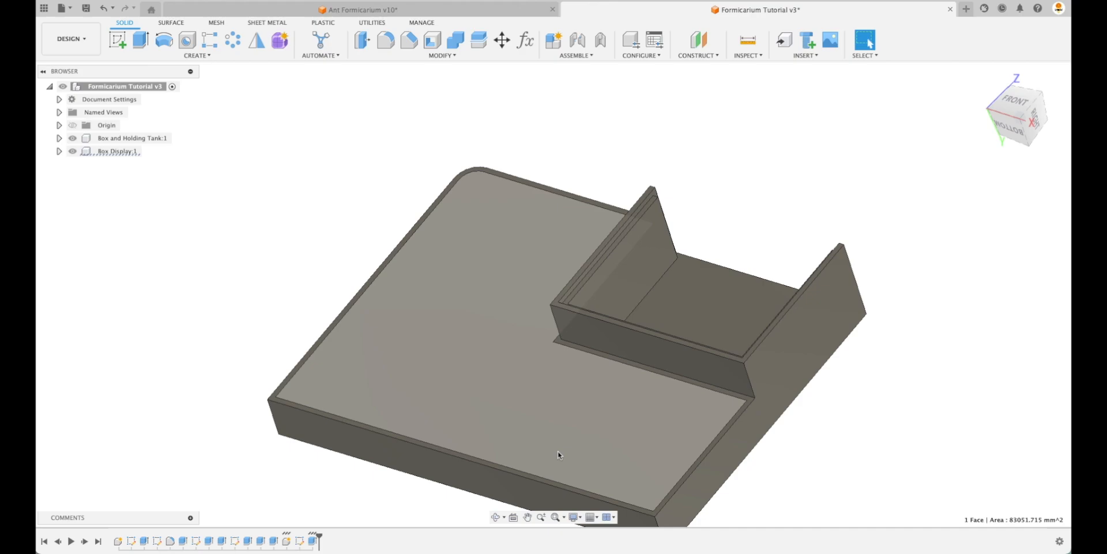
click(558, 455)
shift+scroll(557, 455, up, 3)
shift+scroll(558, 455, down, 3)
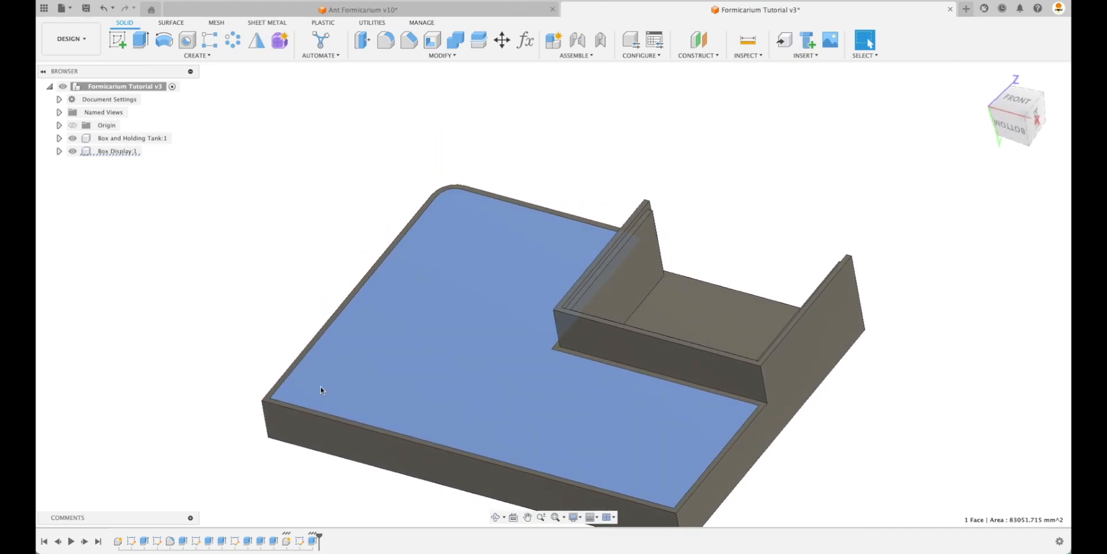
click(228, 354)
- Examine the fit between the display panel's edges and the surrounding box rim, including the rounded corner
scroll(228, 355, up, 5)
shift+scroll(228, 355, left, 5)
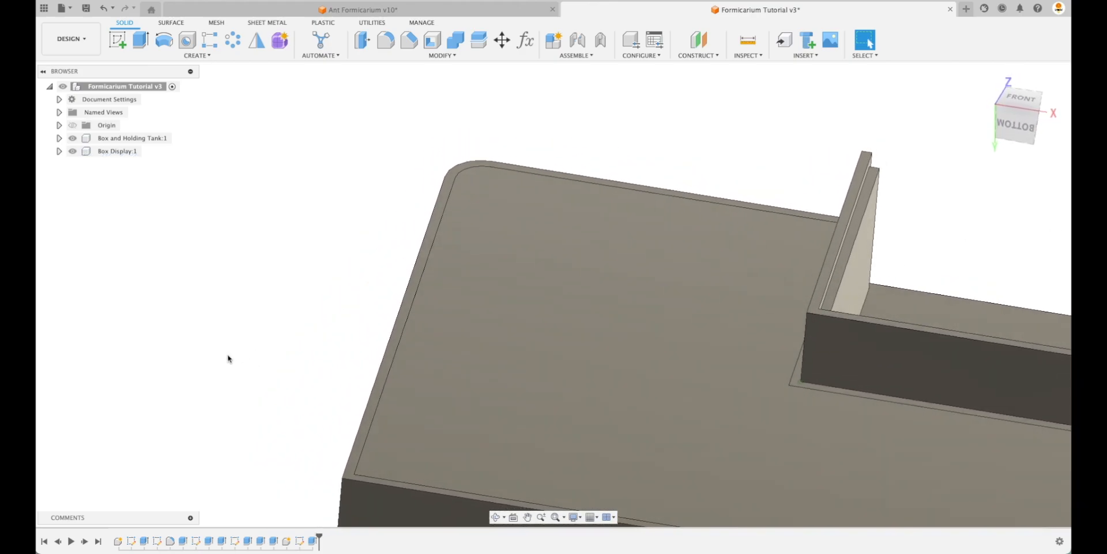
shift+scroll(228, 359, down, 1)
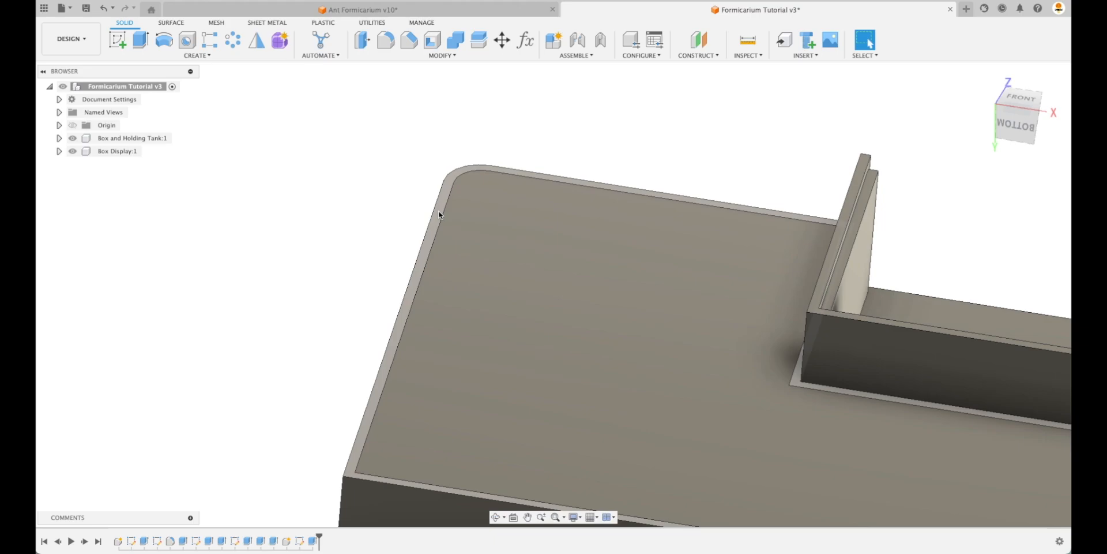
scroll(439, 215, up, 3)
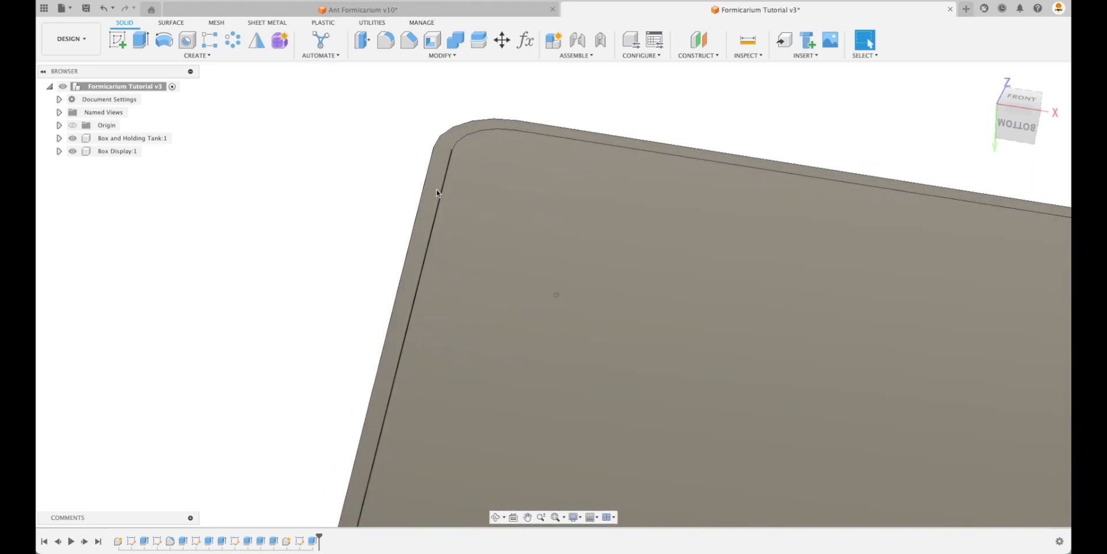
scroll(439, 213, down, 2)
scroll(440, 222, down, 4)
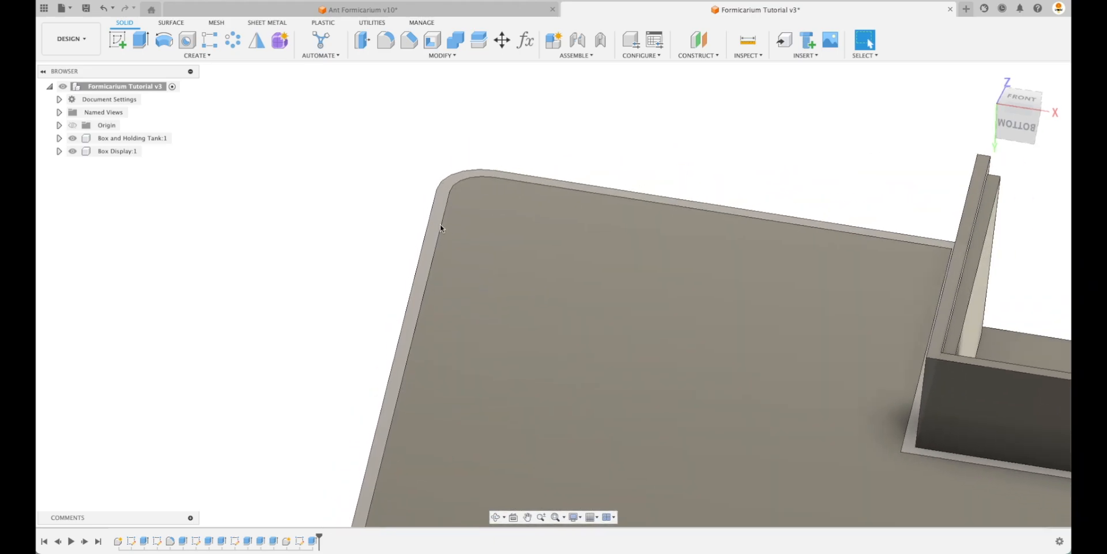
mouse_move(497, 258)
shift+middle_down()
mouse_move(473, 250)
mouse_move(488, 261)
shift+middle_up()
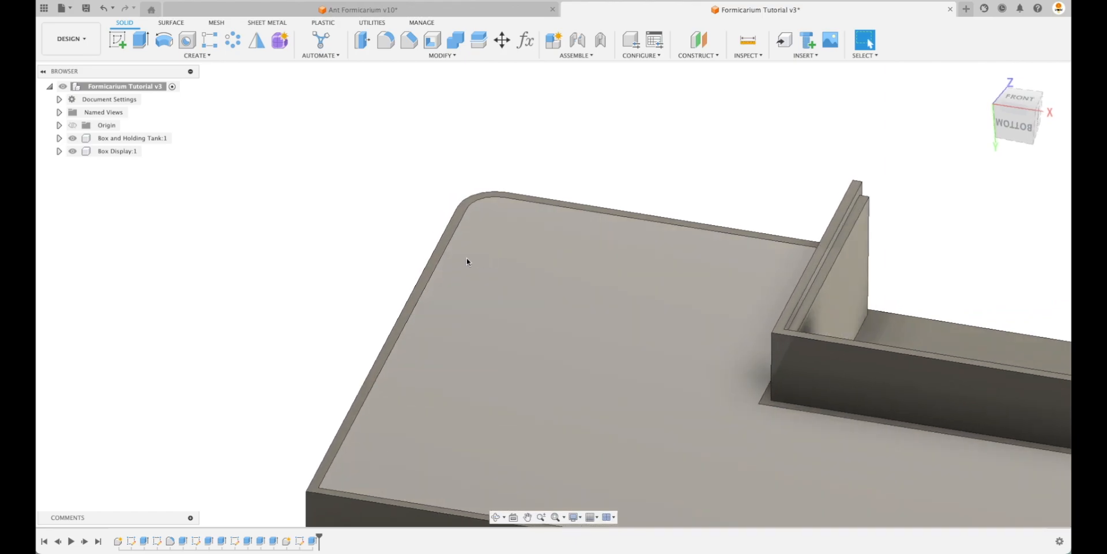
scroll(463, 283, down, 1)
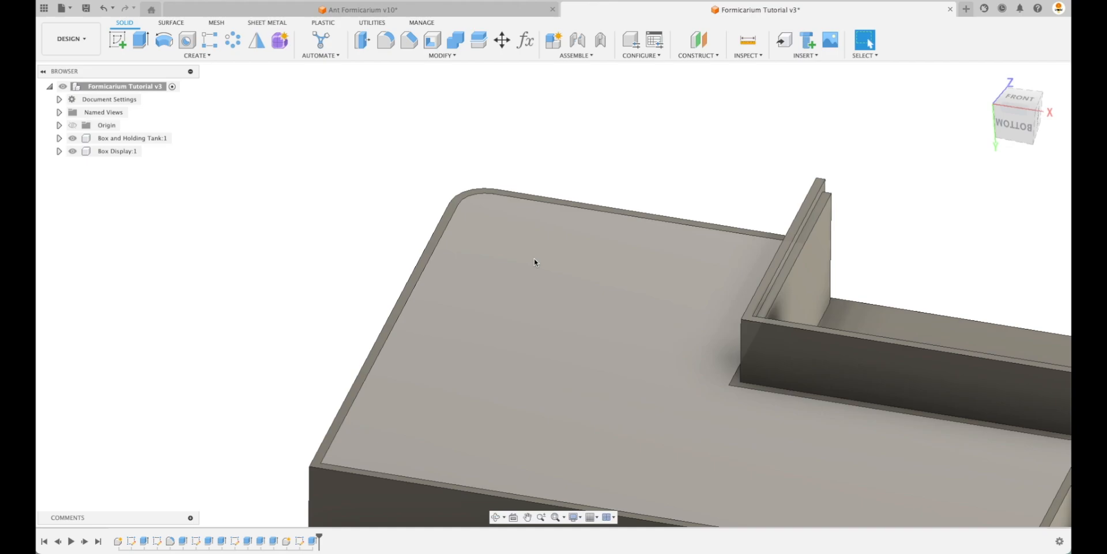
shift+scroll(506, 296, up, 3)
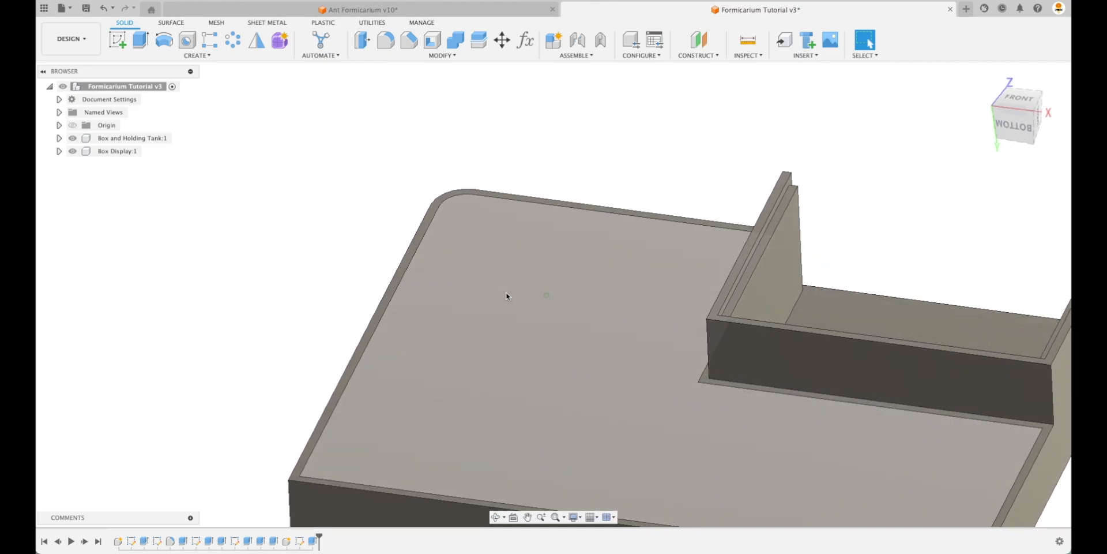
shift+scroll(506, 294, up, 5)
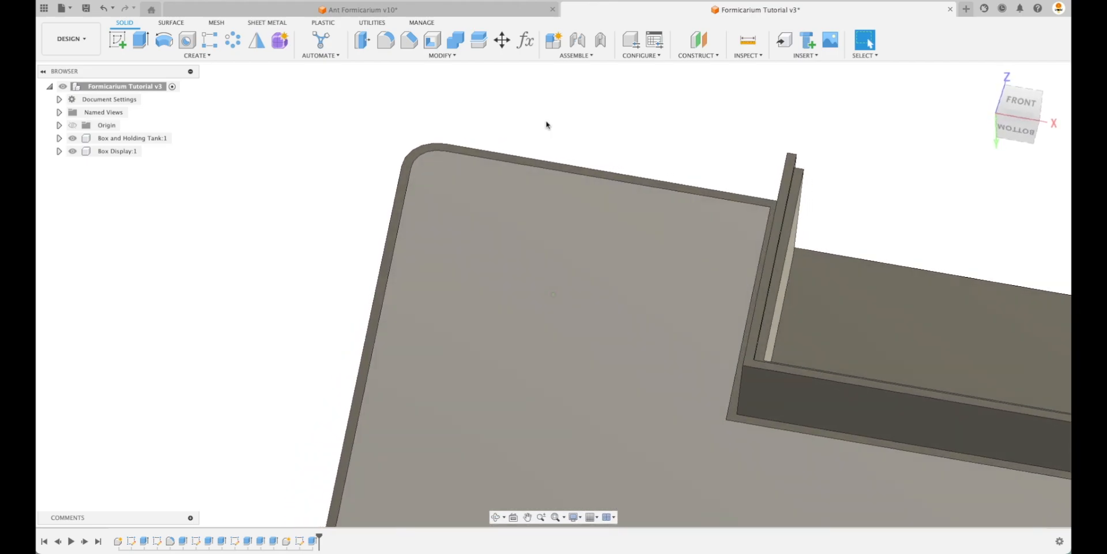
shift+scroll(455, 123, up, 5)
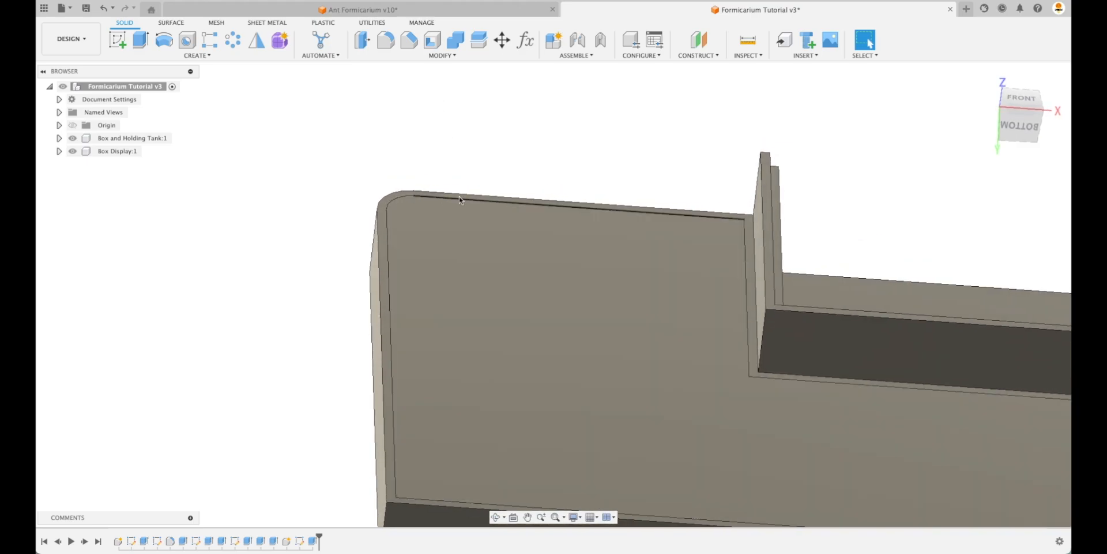
- Add a user parameter named Relief in mm with the expression 0.5
click(525, 40)
click(918, 61)
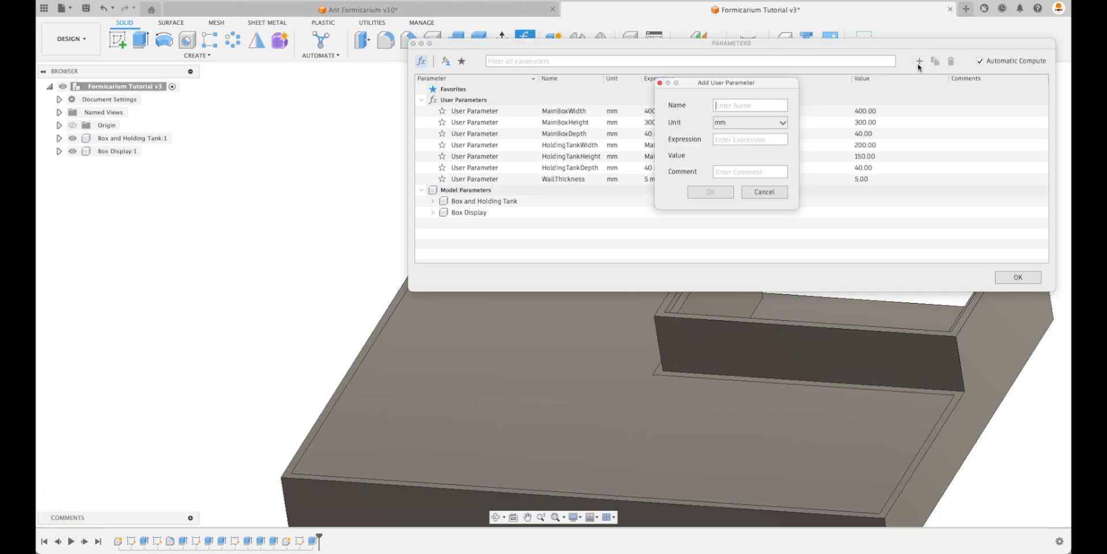
text(Relief)
key(Tab)
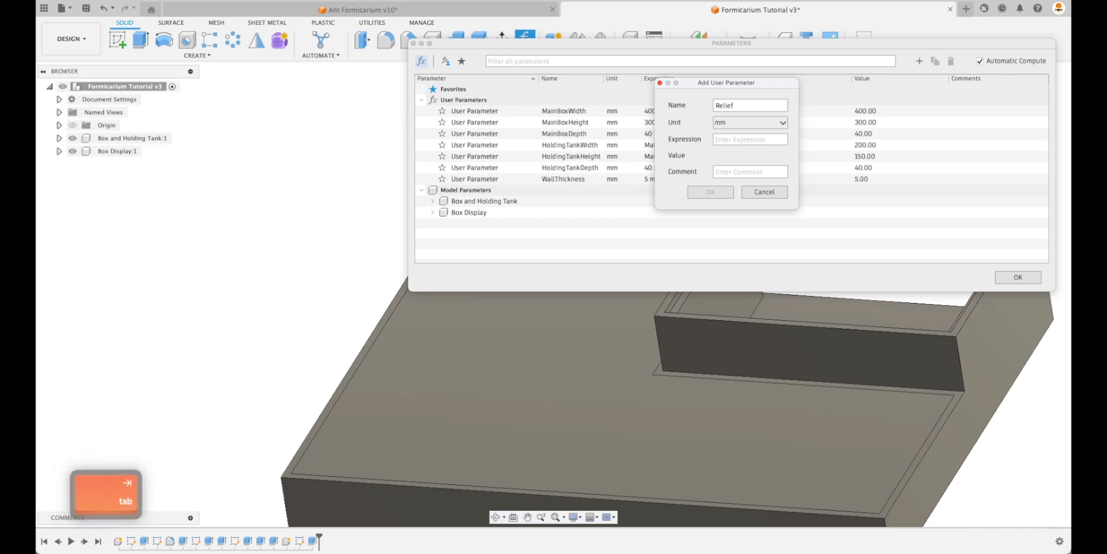
text(1)
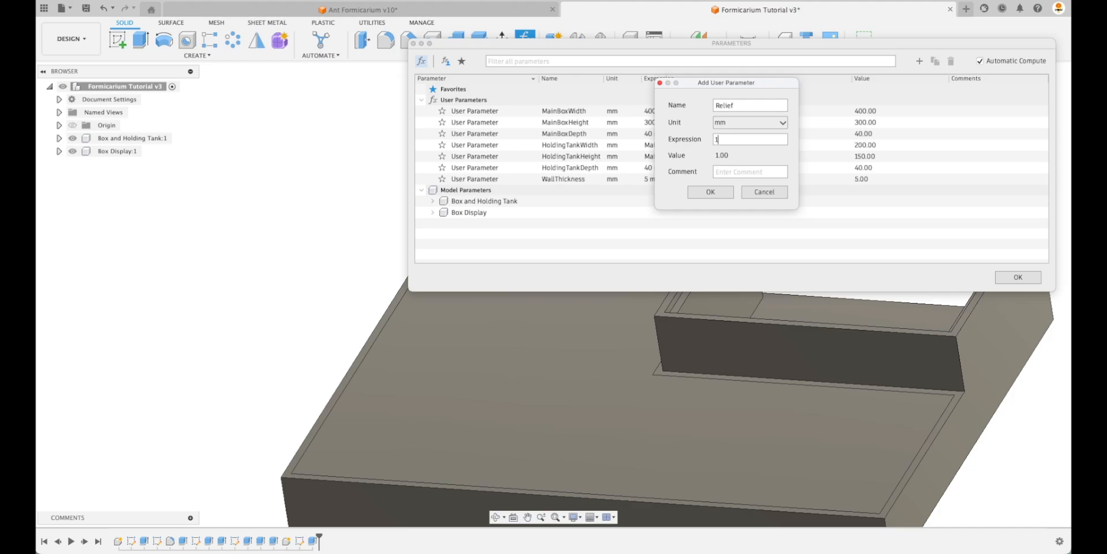
key(BackSpace)
text(0.5)
key(Return)
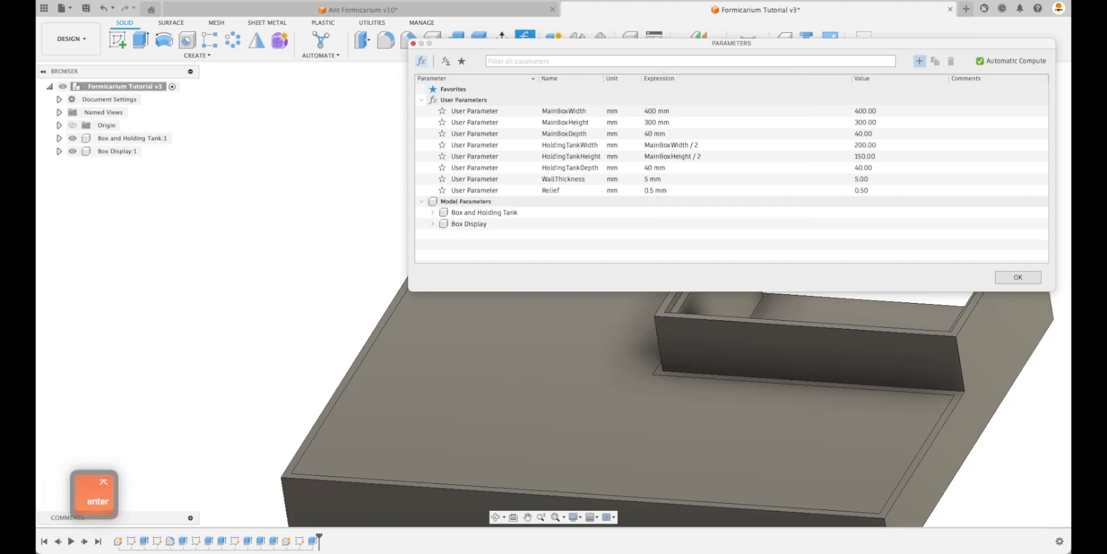
click(1018, 277)
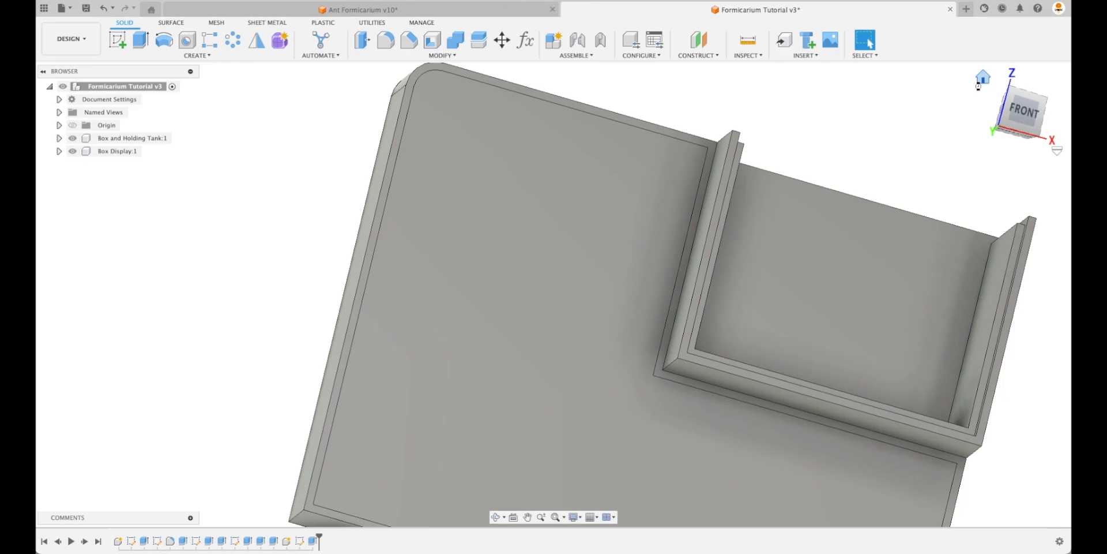
- Create an internal component named Holding Tank Top under the top-level Formicarium Tutorial assembly
click(979, 83)
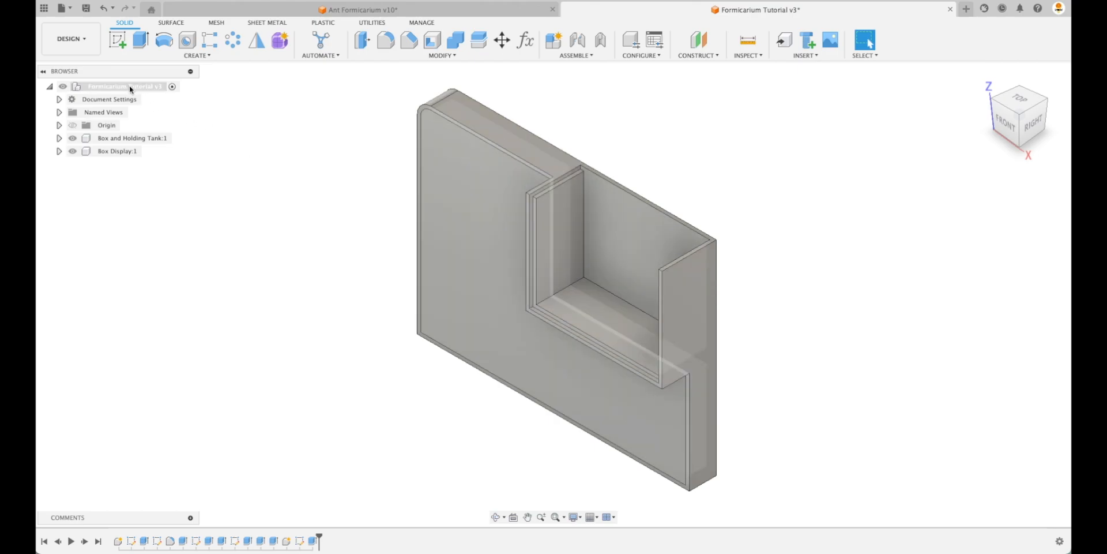
right_click(129, 86)
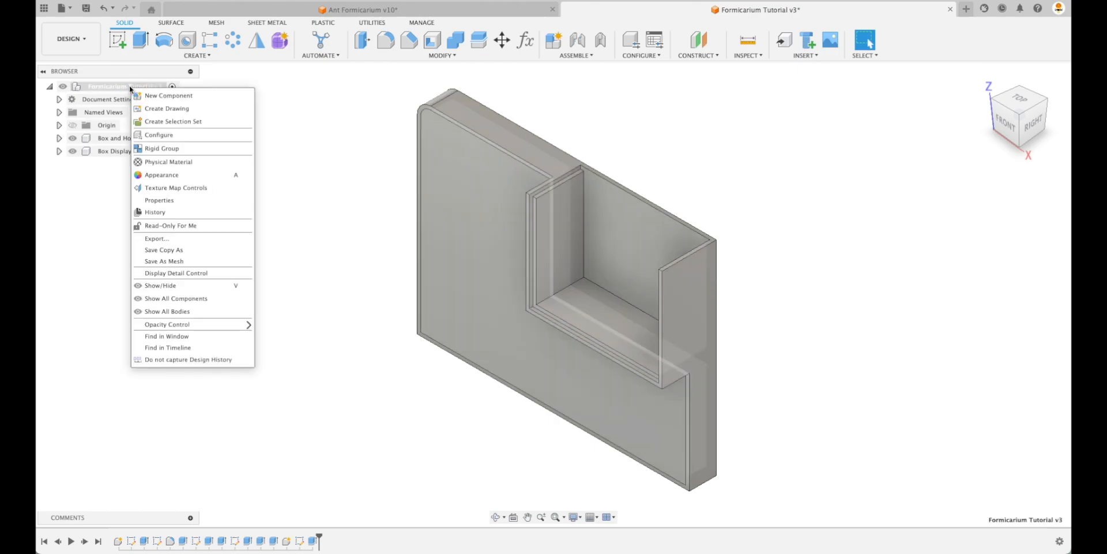
click(172, 96)
text(H)
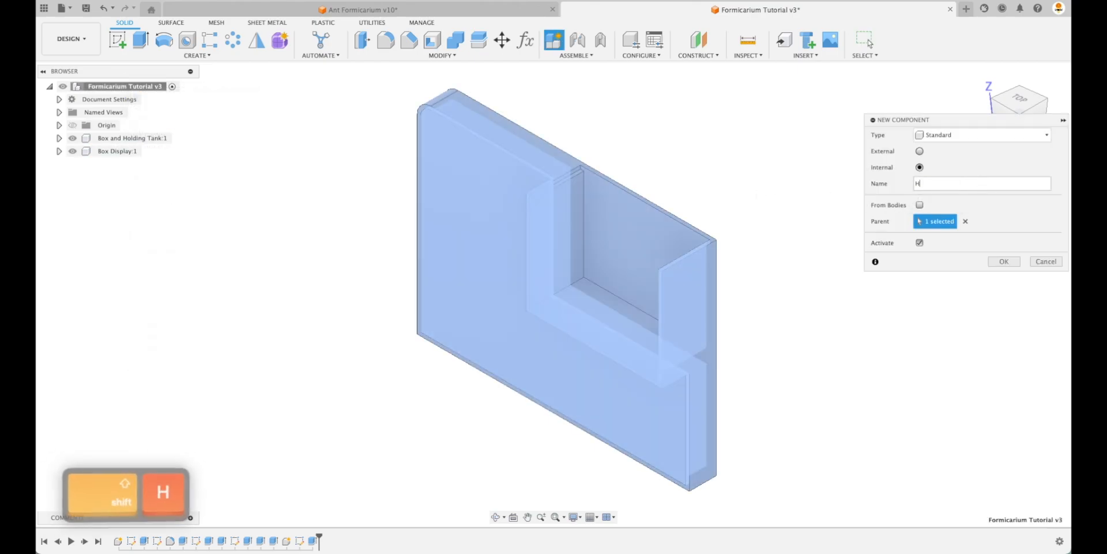
text(oldin)
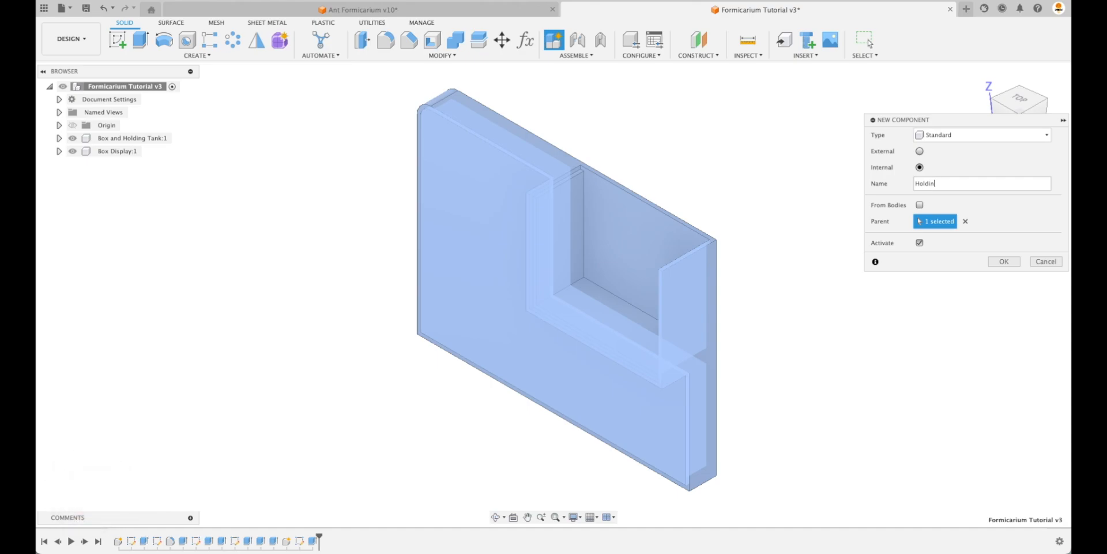
text(g Tank Top)
key(Return)
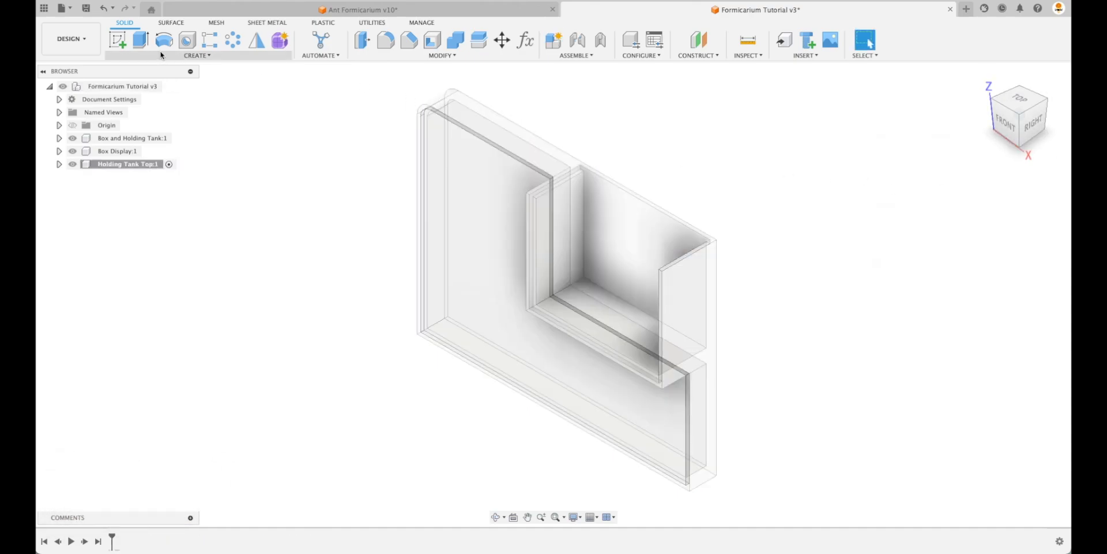
- Sketch a 190 mm line on the box's top face, joining the holding tank opening's two front inner corners
click(118, 40)
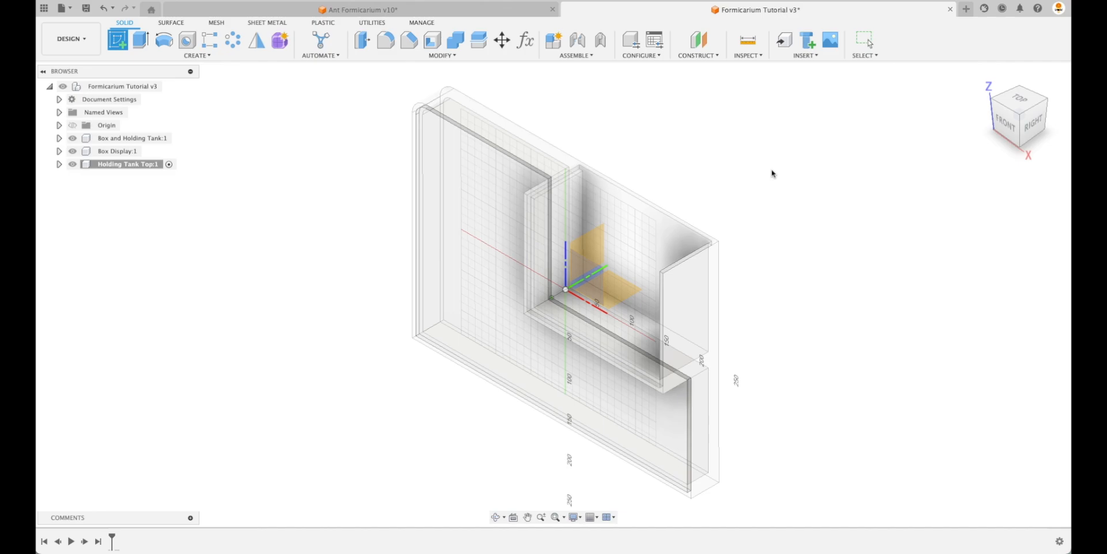
mouse_move(771, 173)
shift+middle_down()
mouse_move(645, 141)
mouse_move(648, 124)
mouse_move(635, 118)
shift+middle_up()
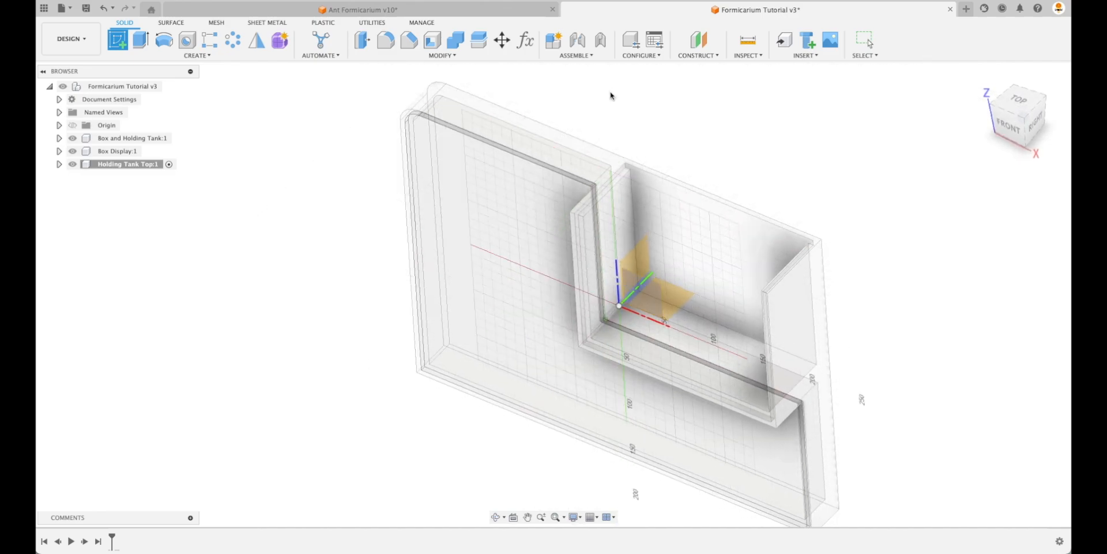
click(610, 156)
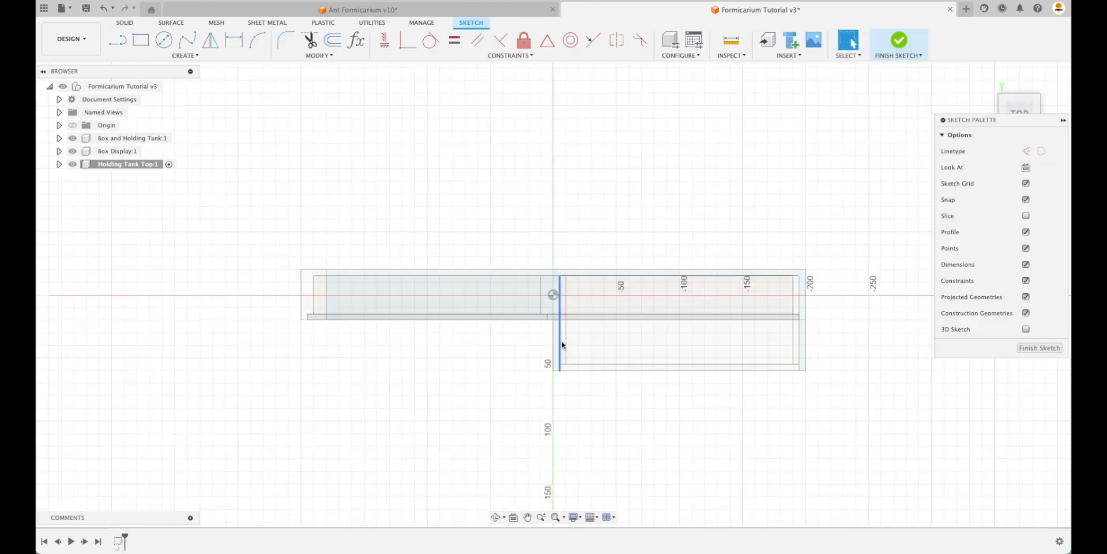
key(l)
scroll(554, 400, up, 3)
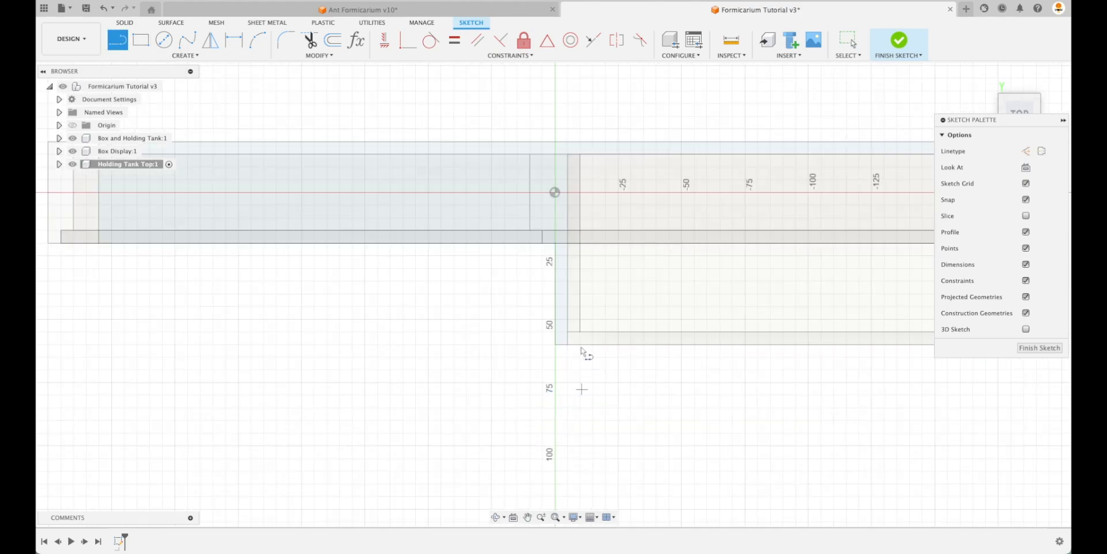
click(569, 346)
middle_drag(751, 427, 643, 442)
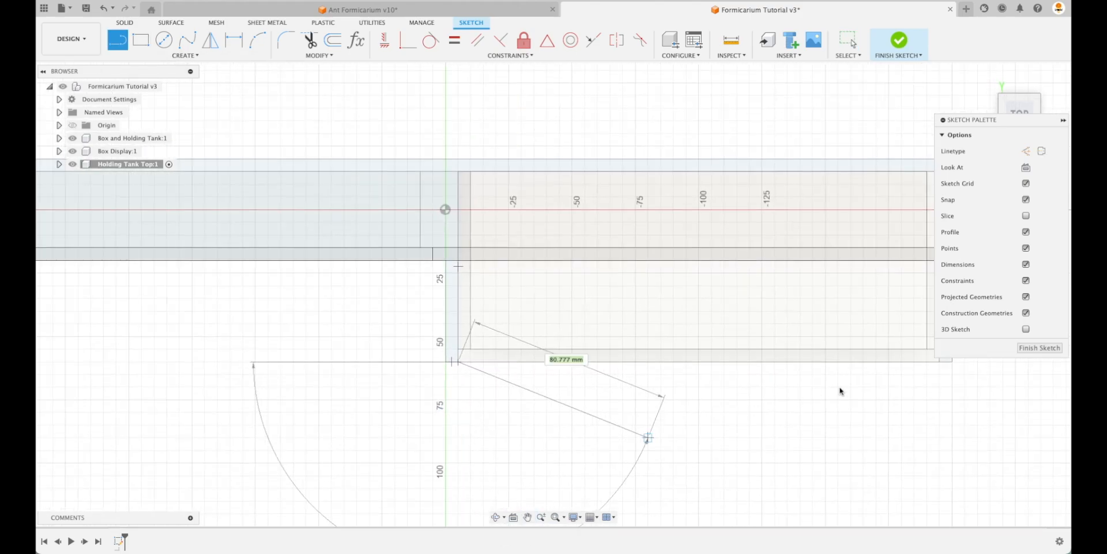
mouse_move(914, 402)
middle_down()
mouse_move(882, 408)
mouse_move(888, 398)
middle_up()
scroll(905, 401, up, 5)
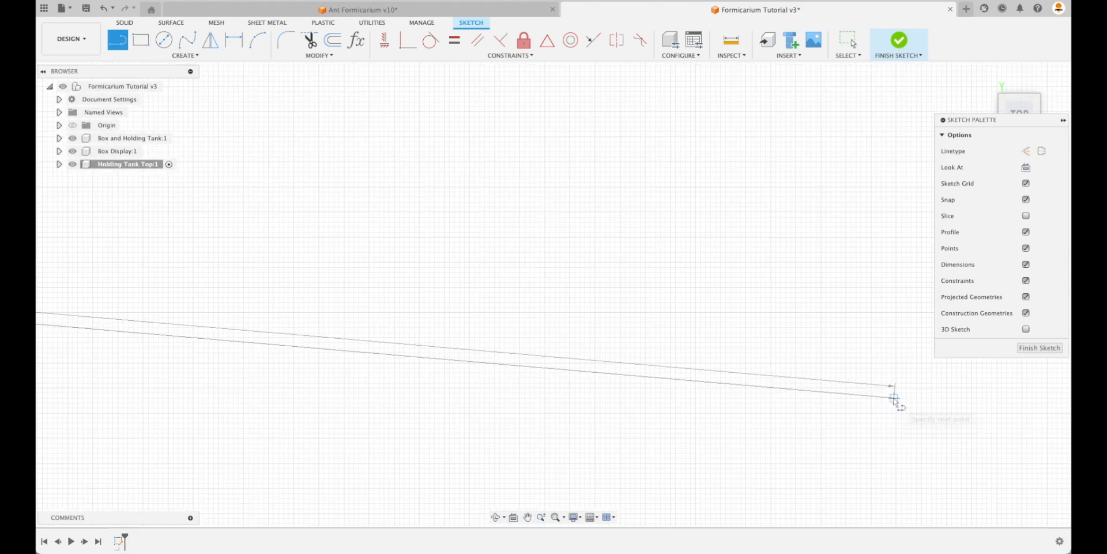
scroll(742, 363, down, 5)
scroll(766, 327, up, 3)
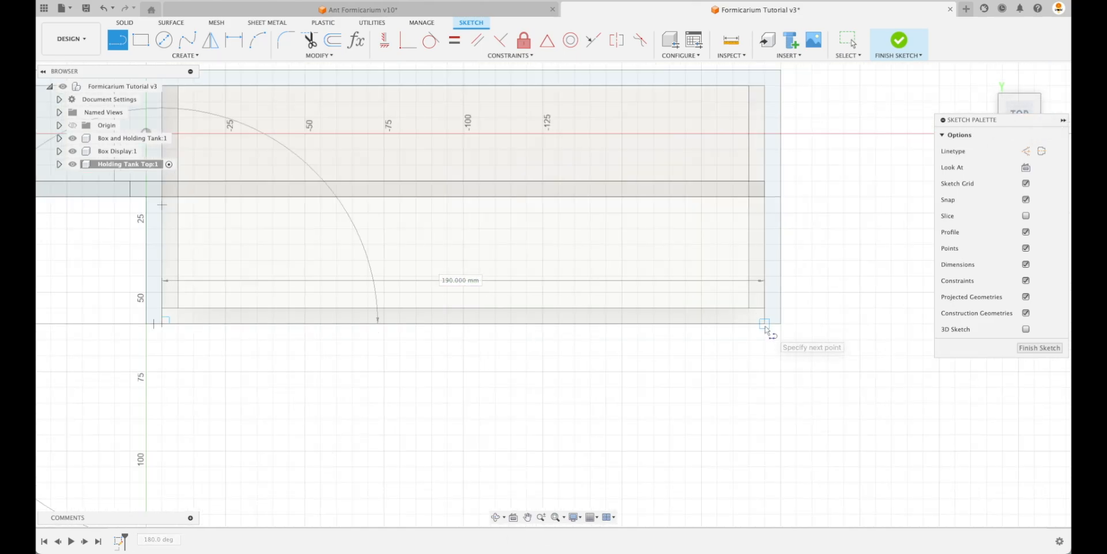
click(765, 324)
click(1040, 348)
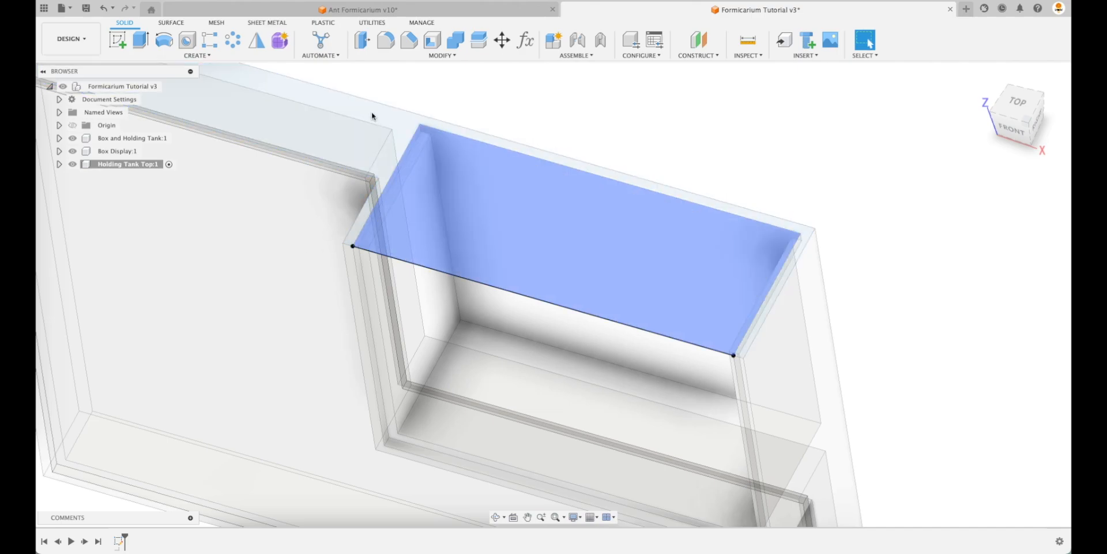
- Edit the lid sketch and offset the four edges of the opening inward by -Relief with chain selection off
double_click(120, 541)
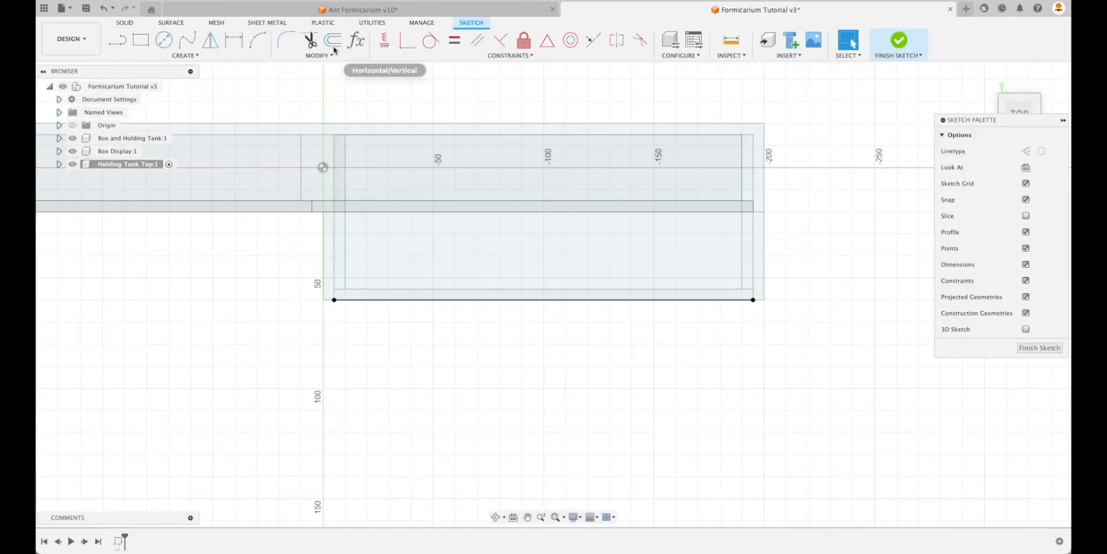
click(331, 39)
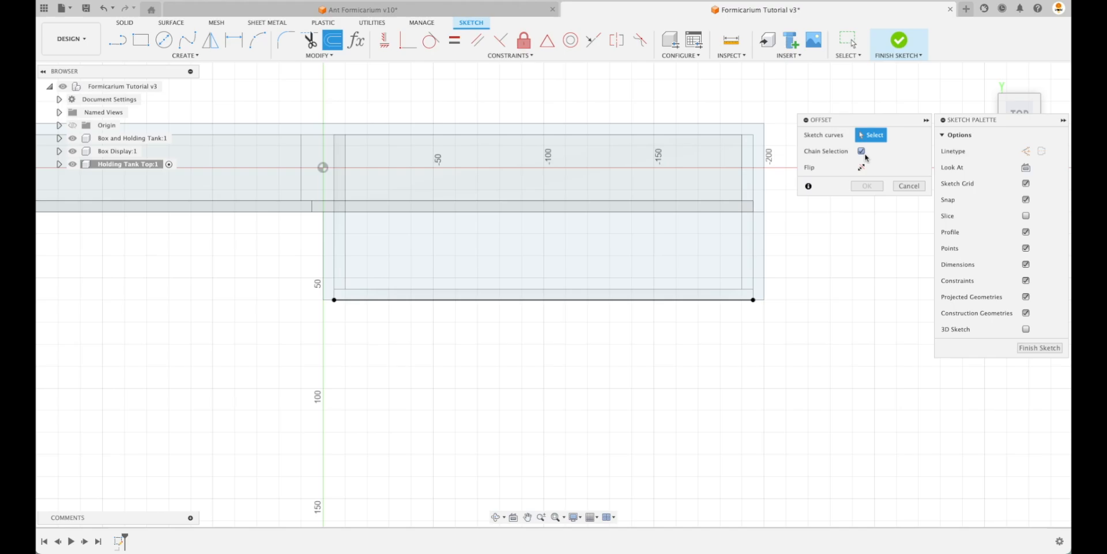
click(334, 153)
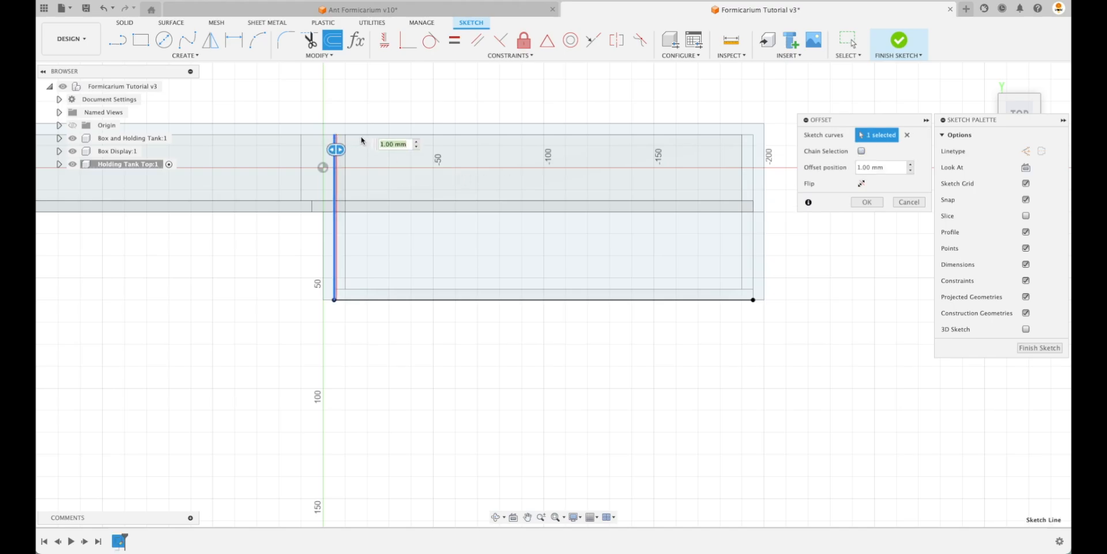
click(403, 135)
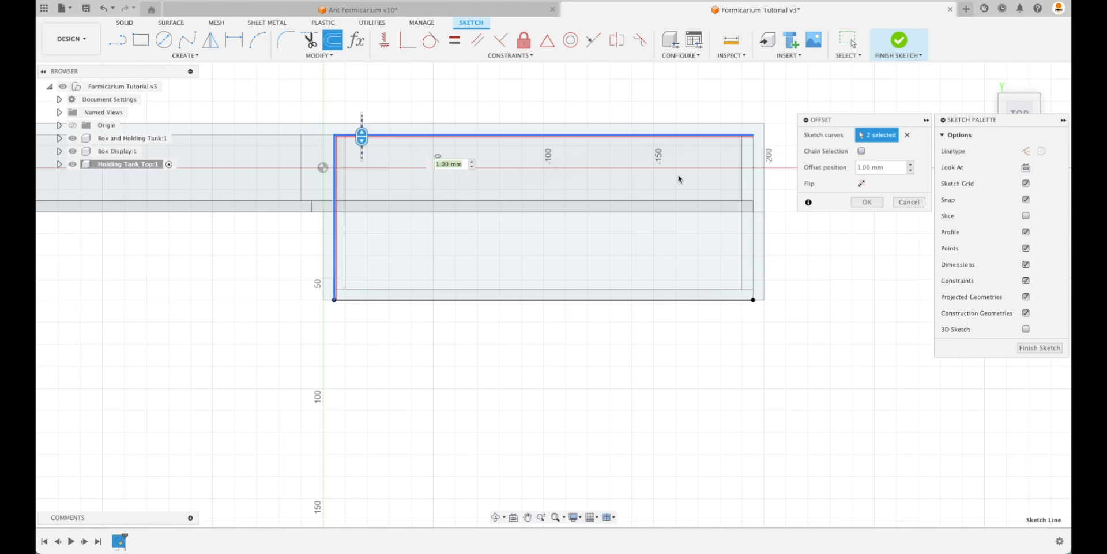
click(707, 300)
drag(709, 306, 713, 286)
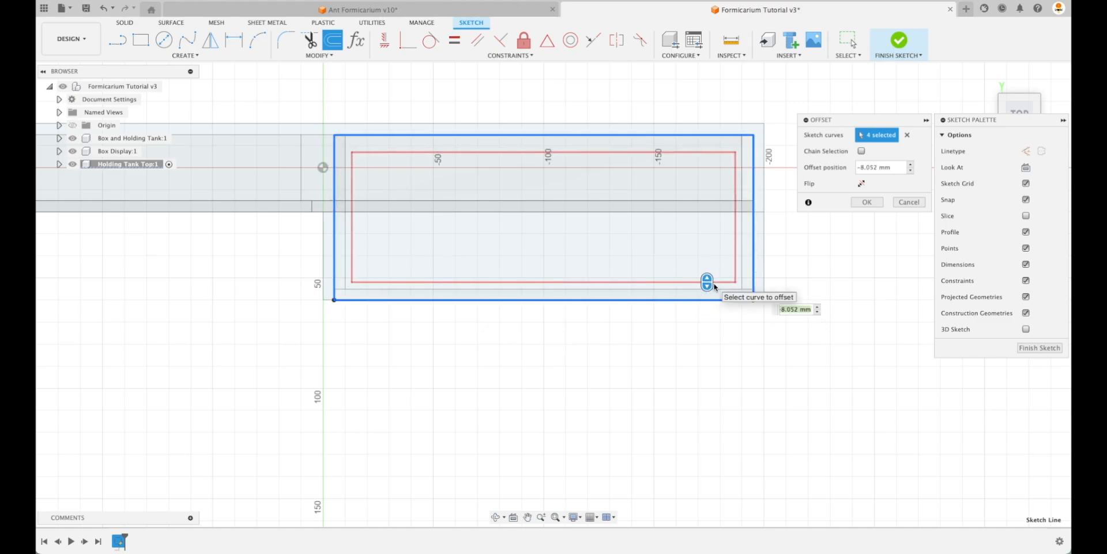
text(-Relief)
key(Return)
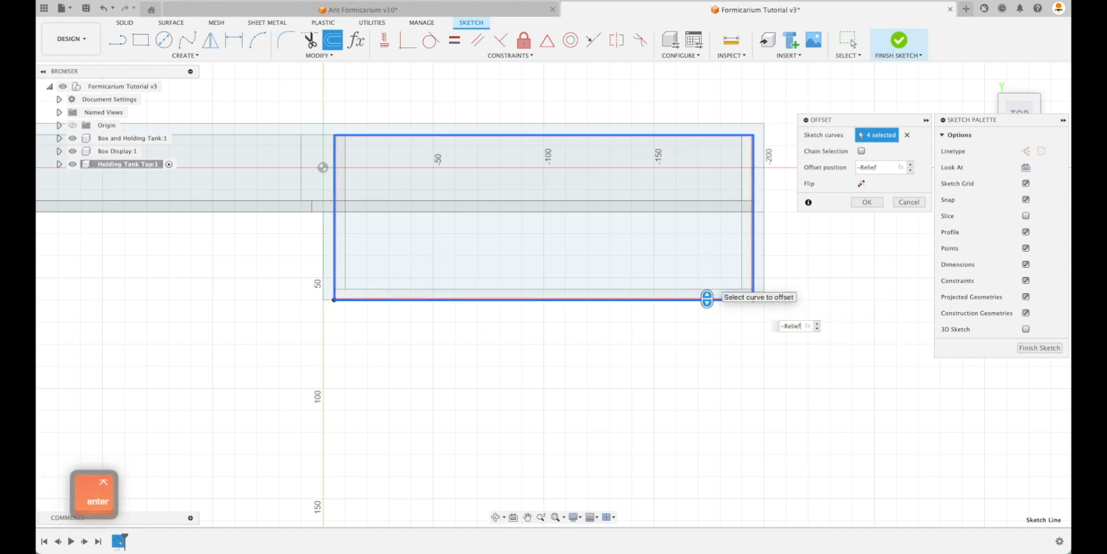
key(Return)
click(1023, 352)
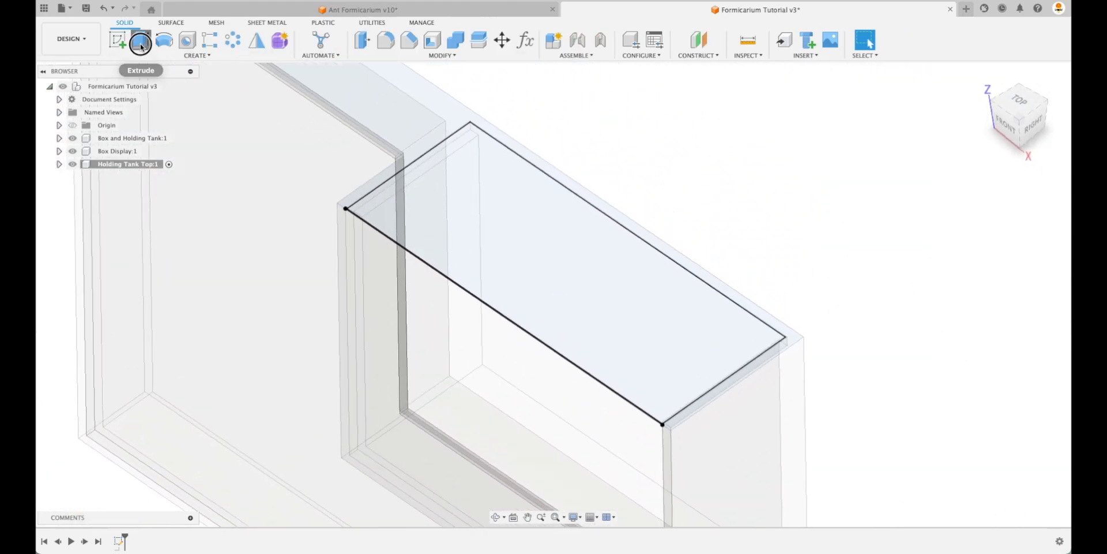
- Extrude the offset lid rectangle down into the holding tank by -WallThickness as a new body
click(140, 43)
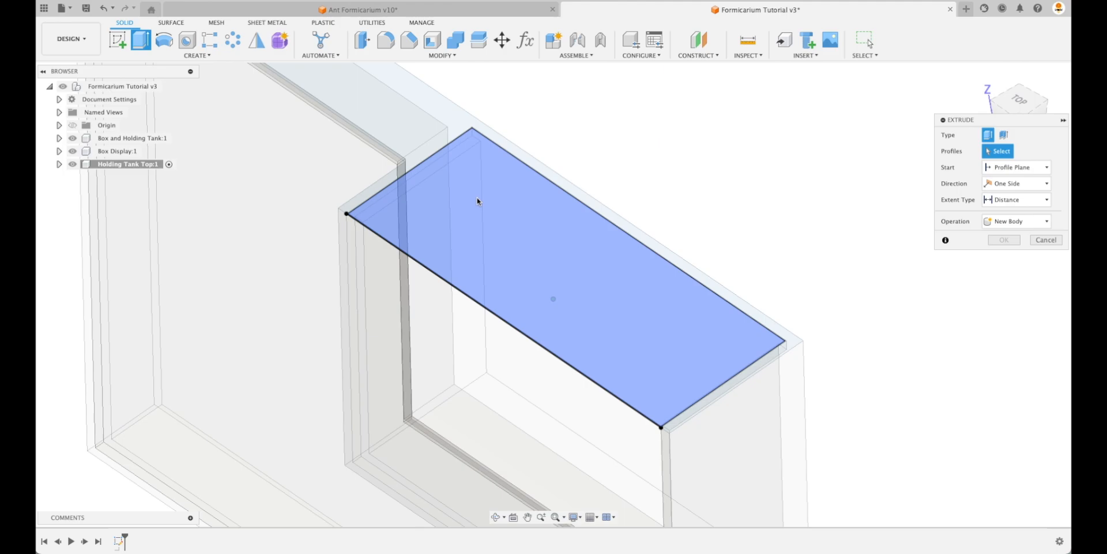
click(503, 226)
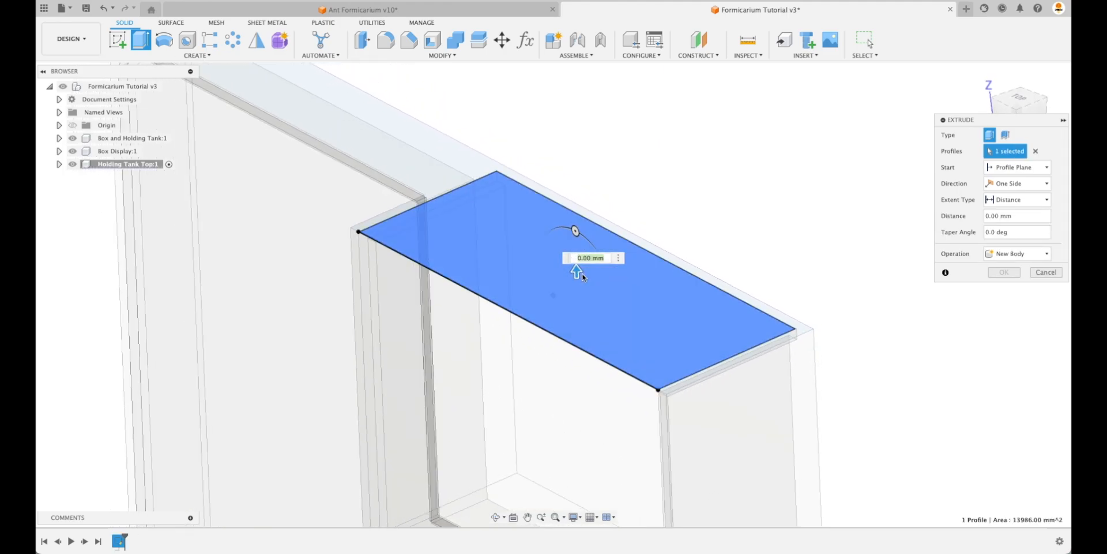
drag(575, 274, 574, 282)
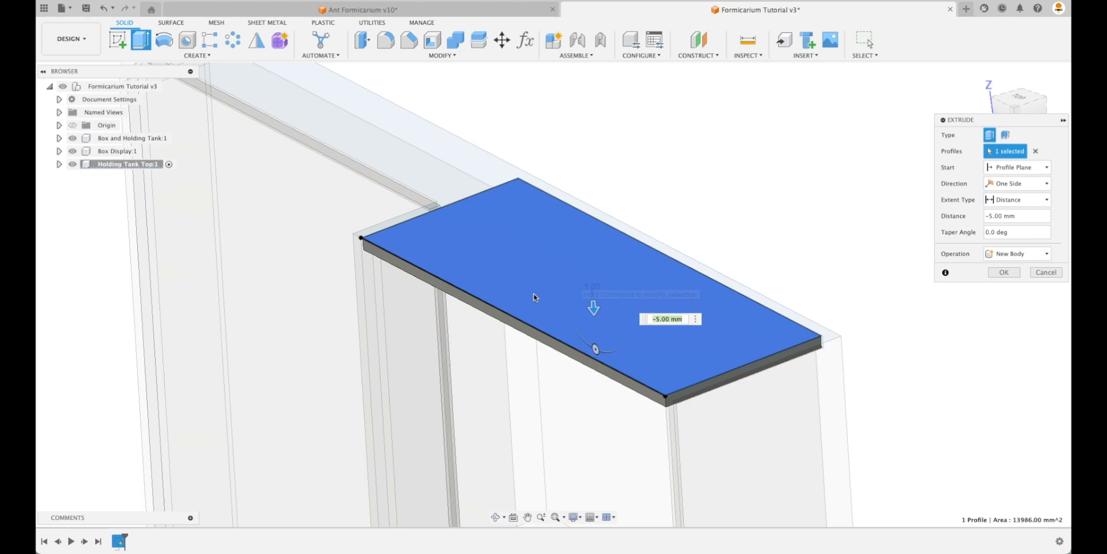
scroll(362, 299, up, 5)
shift+middle_drag(346, 299, 490, 251)
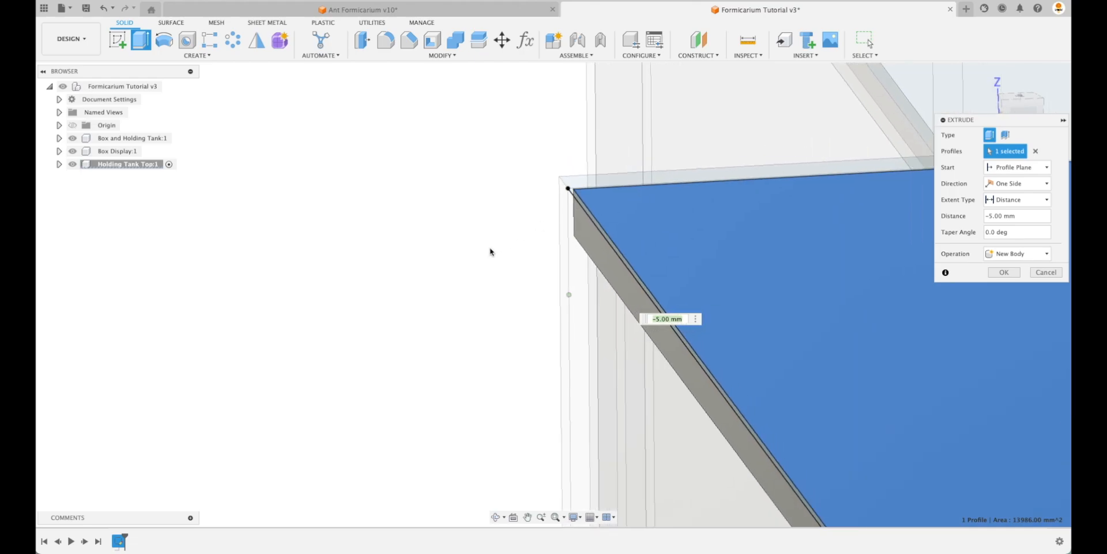
scroll(490, 252, down, 5)
shift+middle_drag(403, 297, 484, 309)
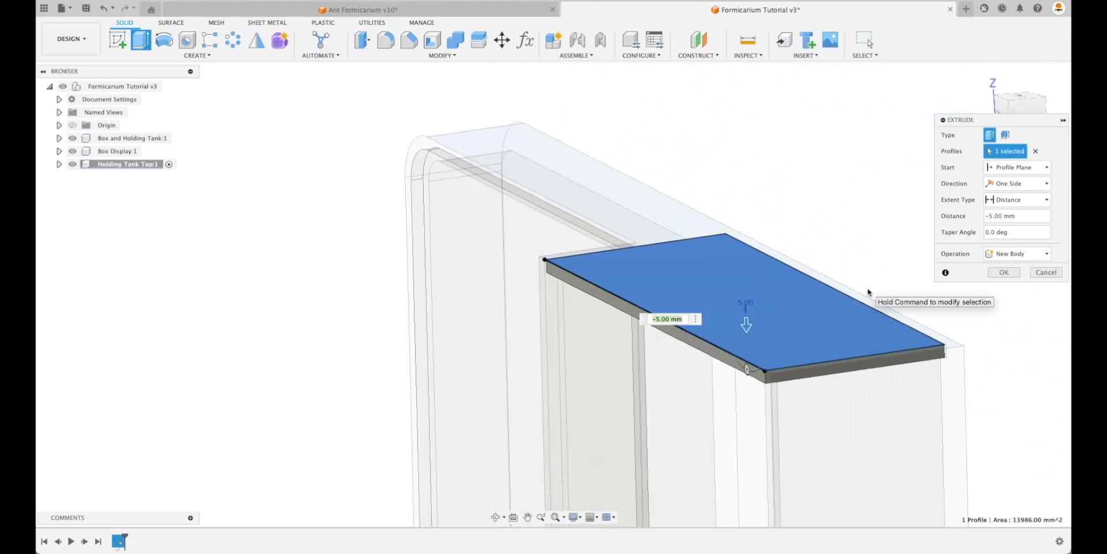
text(WallThickness)
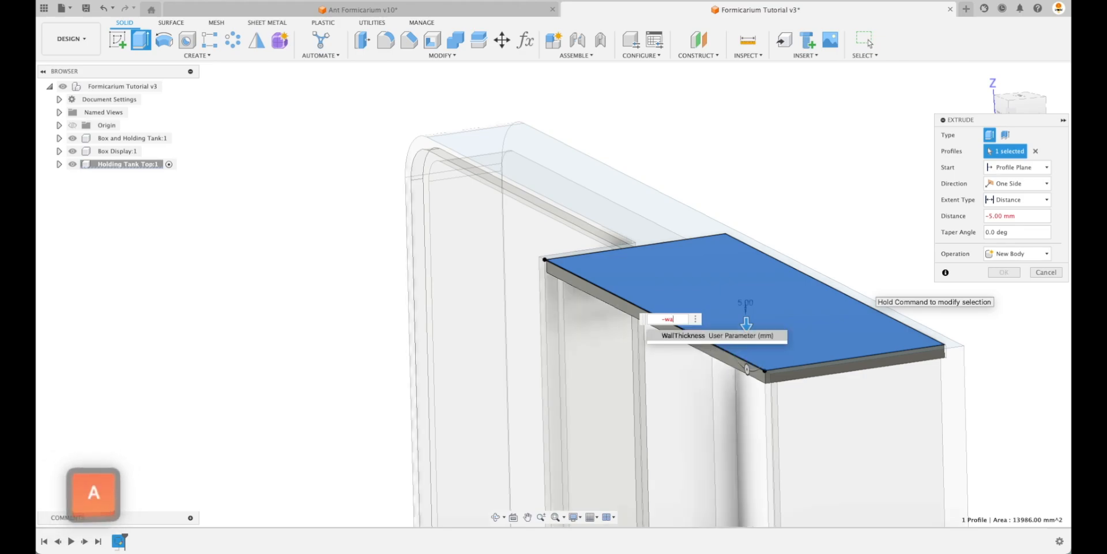
key(Return)
scroll(882, 301, up, 5)
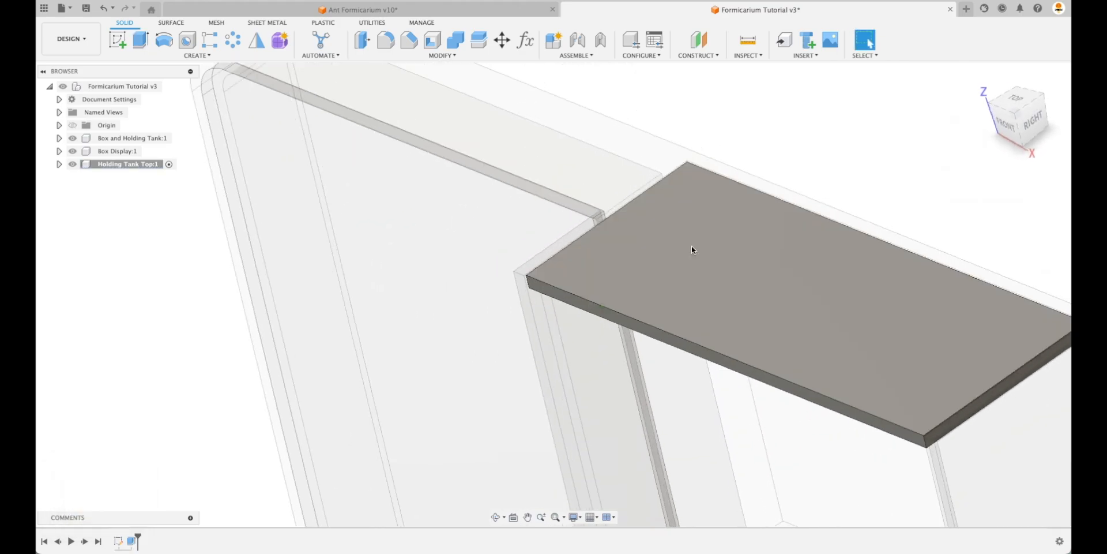
shift+middle_drag(691, 247, 552, 205)
scroll(594, 178, down, 5)
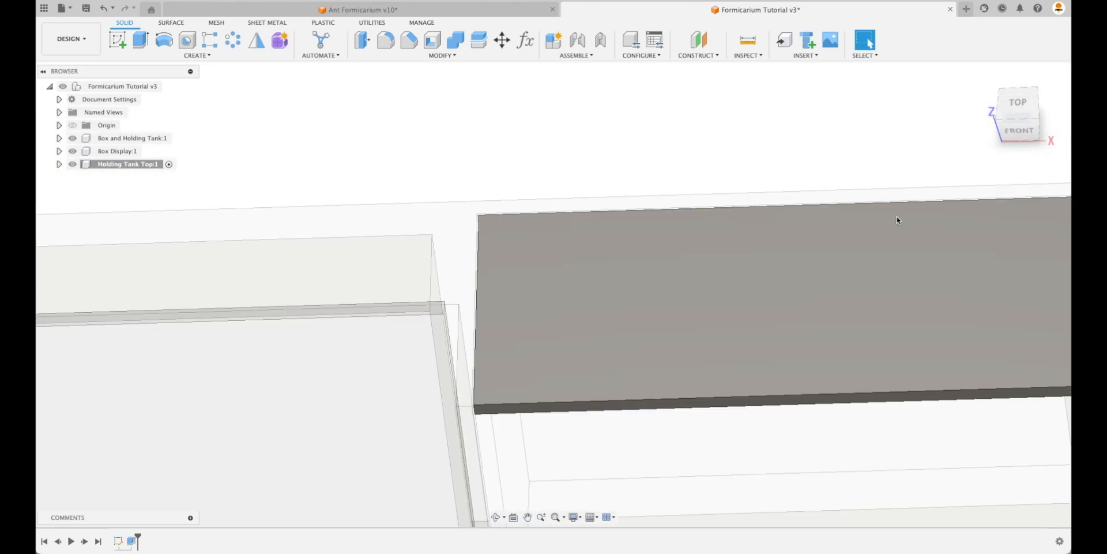
shift+middle_drag(901, 265, 254, 98)
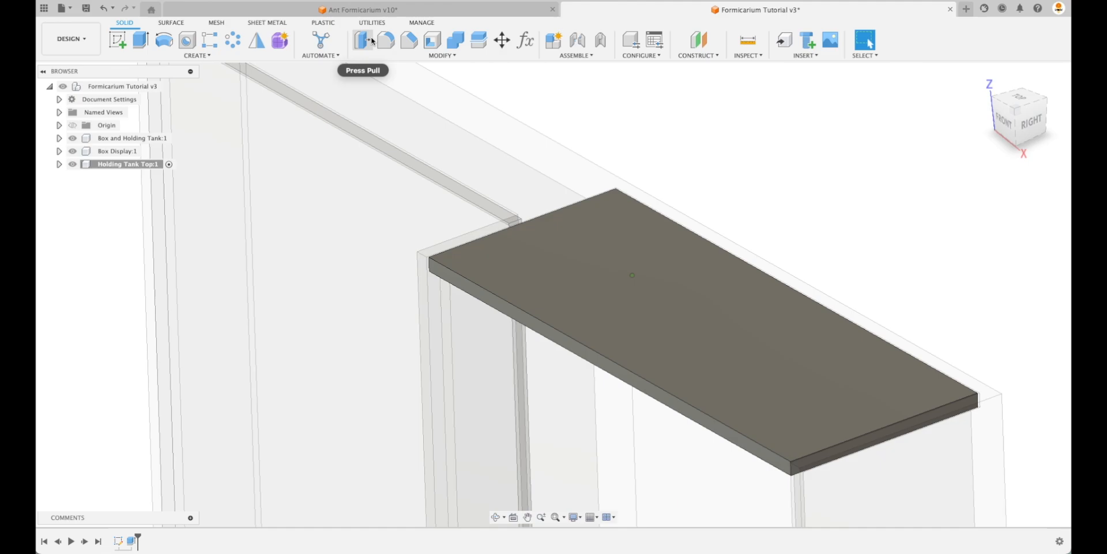
click(362, 40)
click(465, 290)
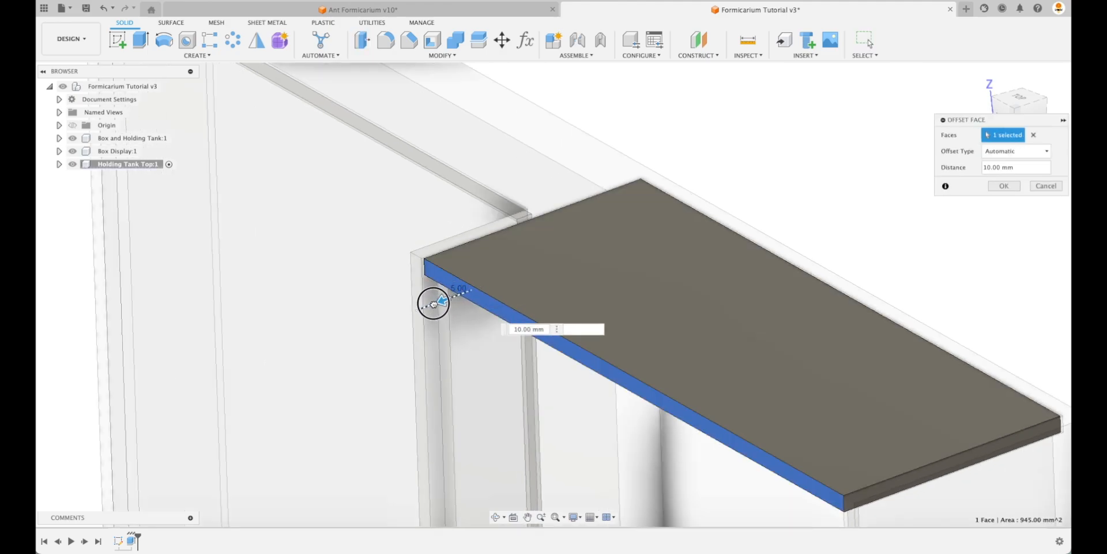
click(1047, 185)
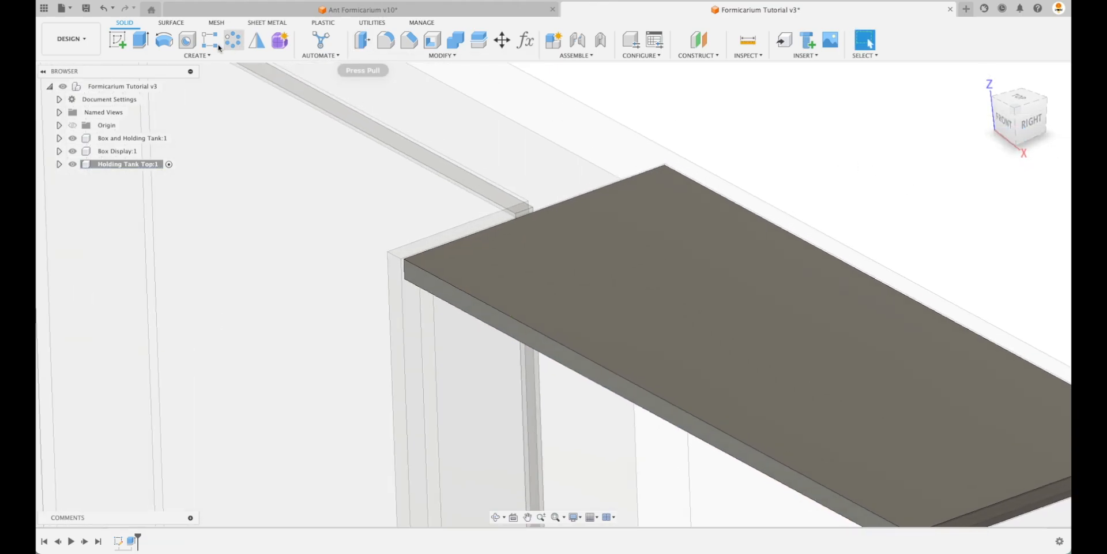
- Extrude the lid's long front side face outward by Relief, joining it to the existing lid body
click(140, 40)
click(442, 302)
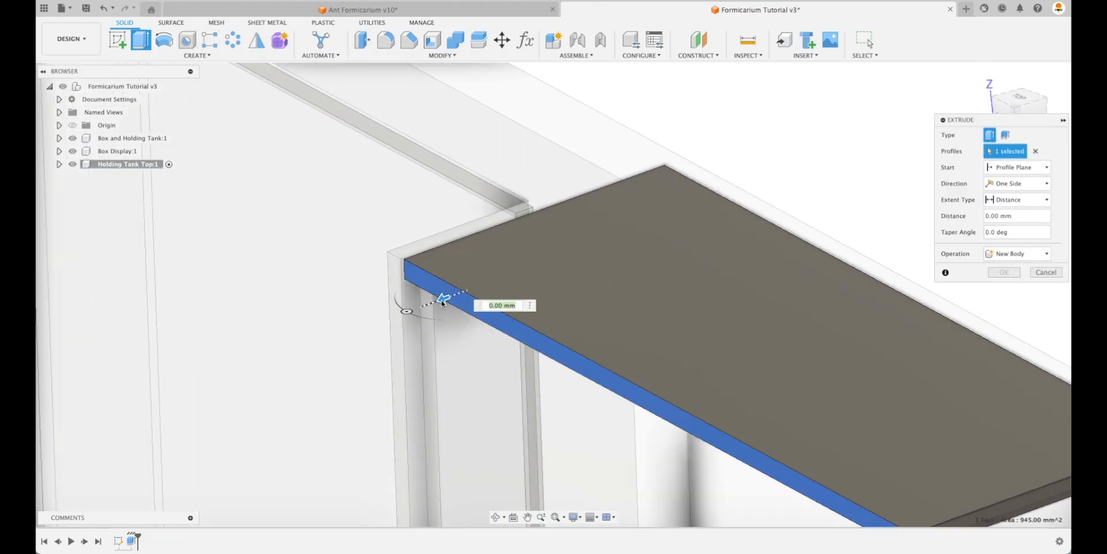
drag(443, 302, 419, 308)
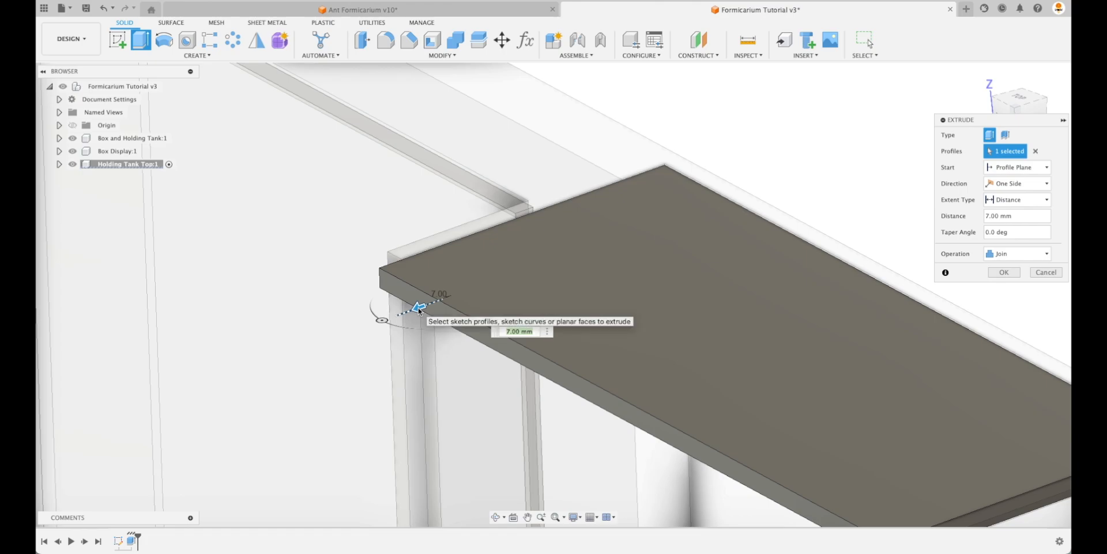
text(Relief)
key(Return)
key(Return)
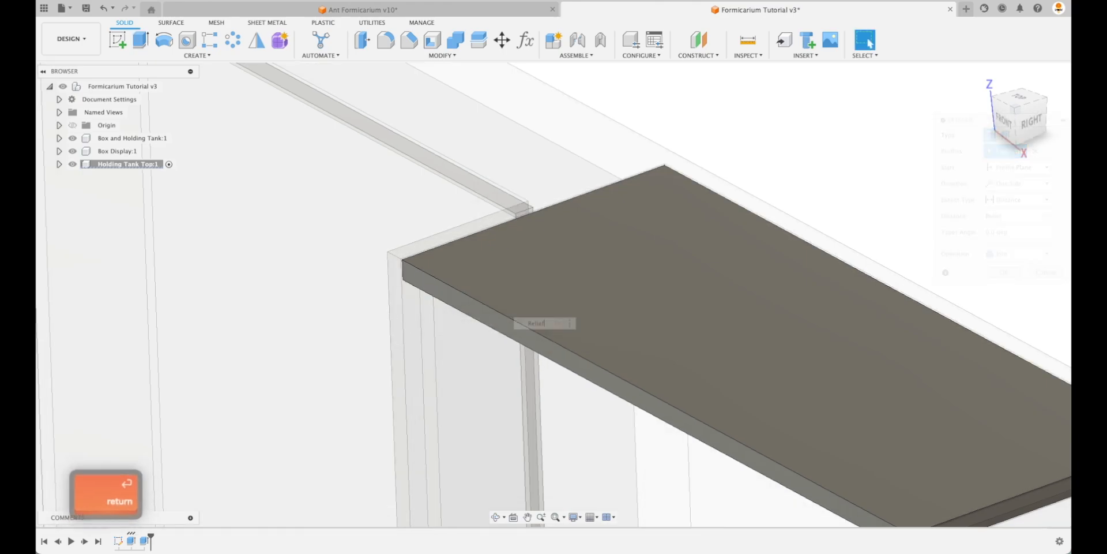
mouse_move(419, 308)
shift+middle_down()
mouse_move(386, 319)
mouse_move(495, 297)
shift+middle_up()
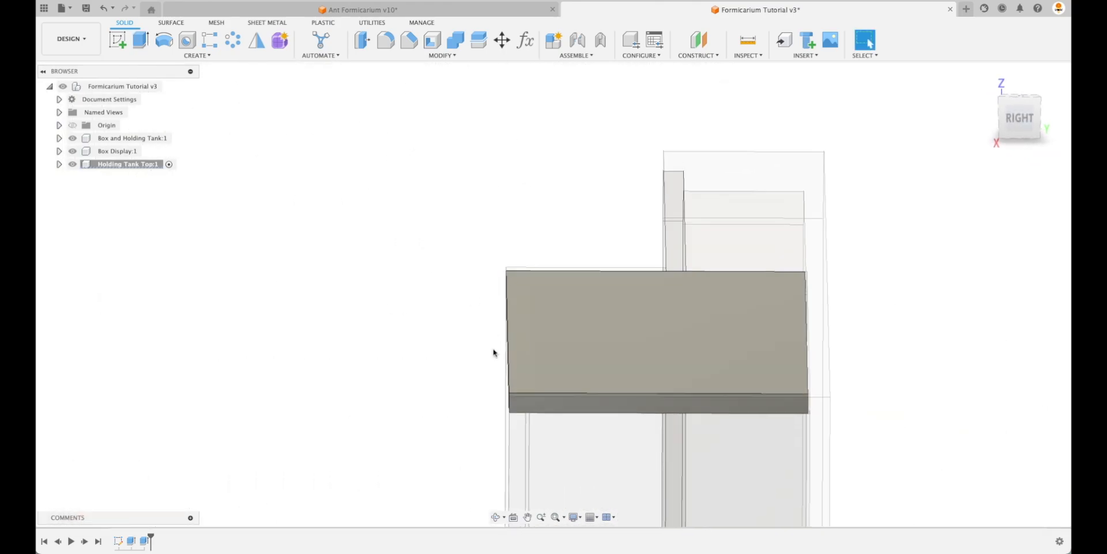
shift+middle_drag(494, 352, 943, 196)
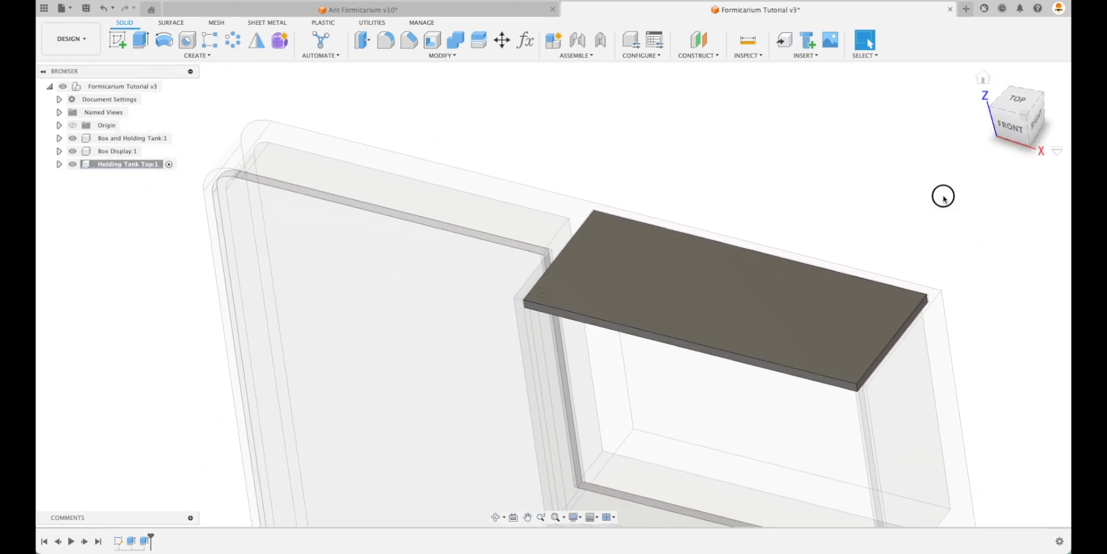
drag(943, 196, 940, 197)
- Create an internal component named Holding Tank Display under the top-level Formicarium Tutorial assembly
right_click(127, 86)
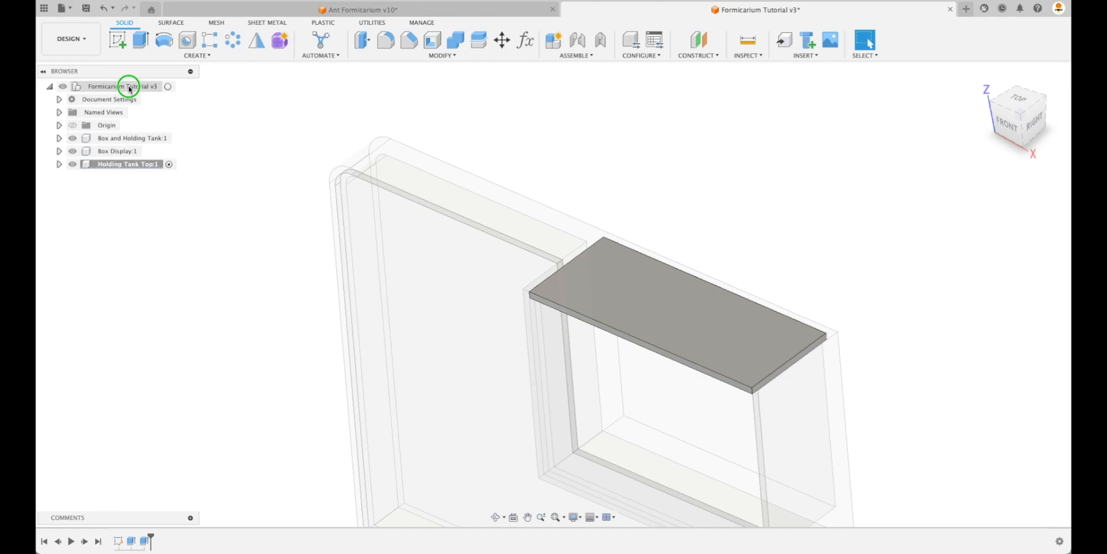
click(151, 109)
click(969, 185)
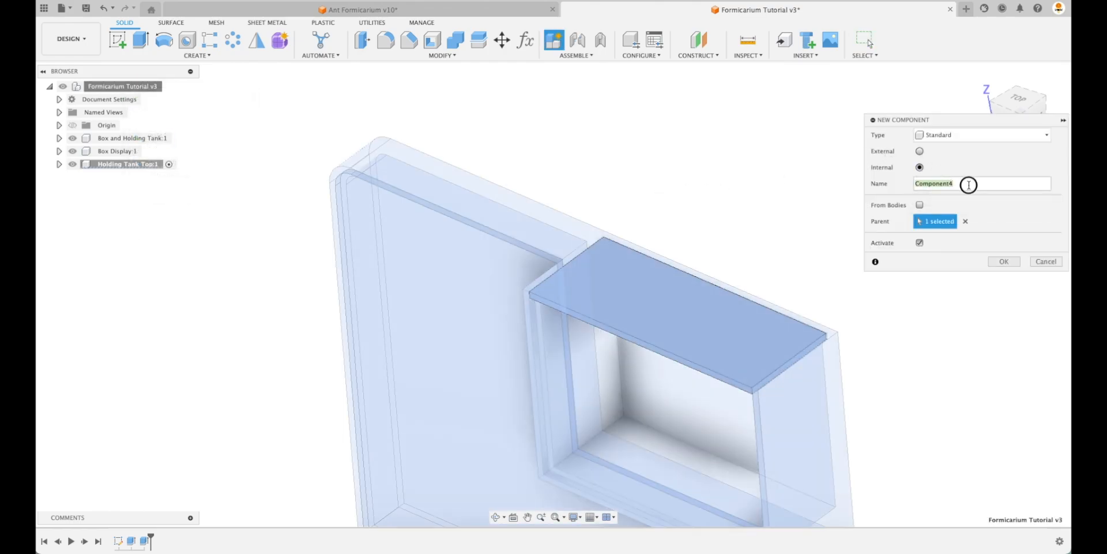
text(Holding )
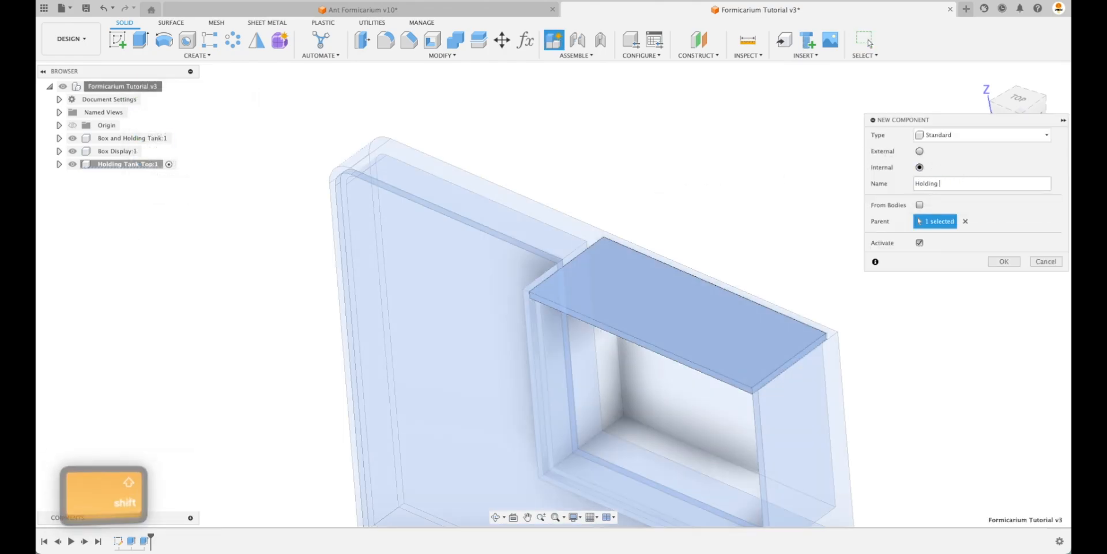
text(Tank Display)
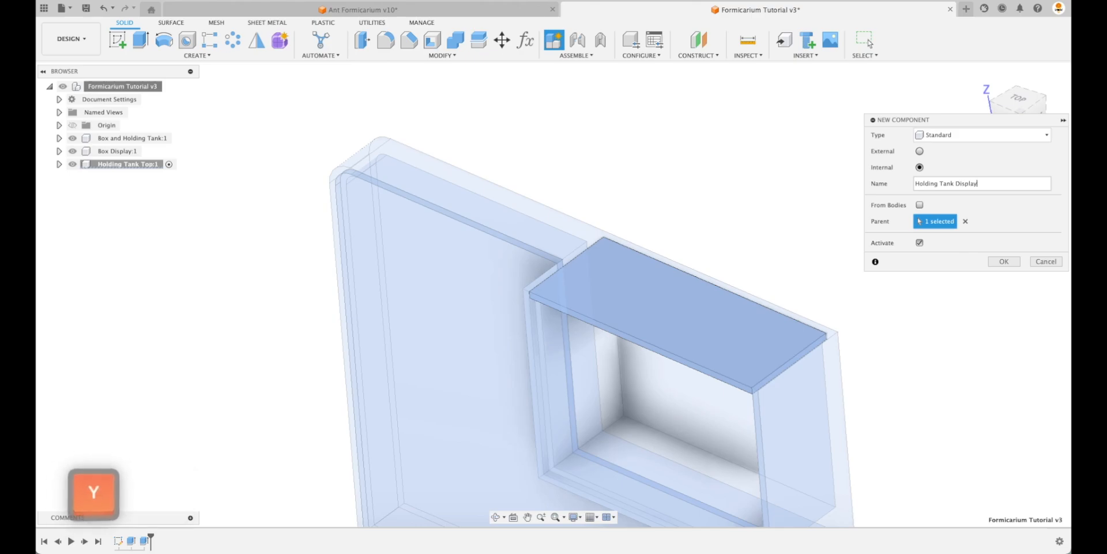
key(Return)
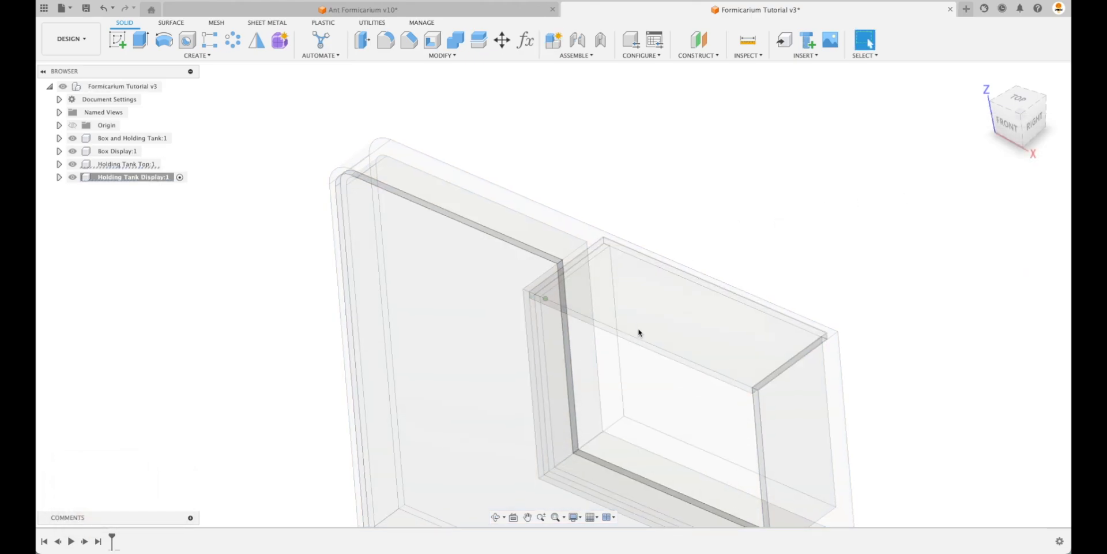
- Sketch a 190 mm horizontal line across the opening on the holding tank's front face, about 15 mm below its top edge
click(117, 39)
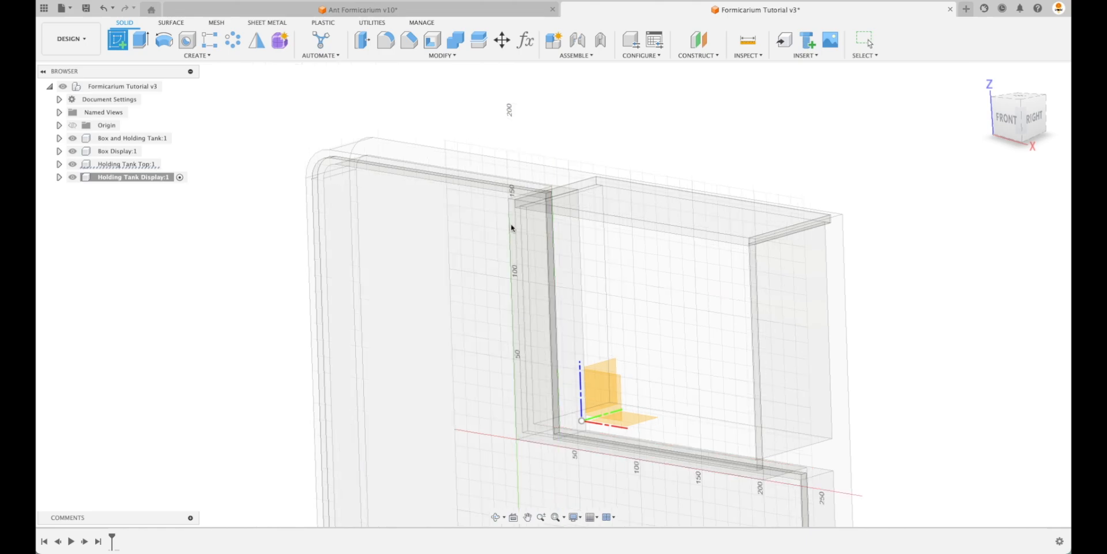
shift+middle_drag(614, 205, 846, 237)
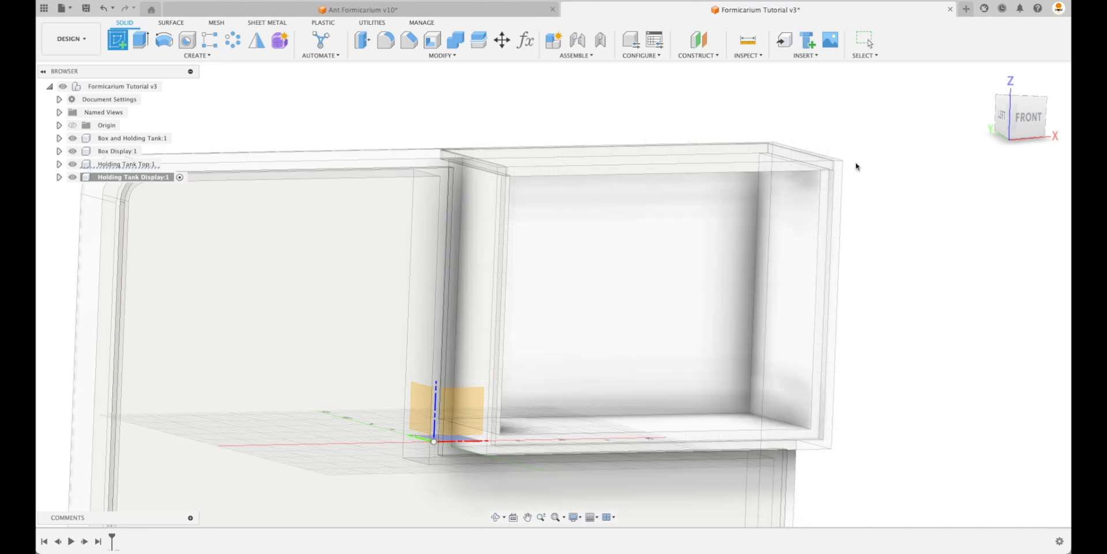
click(837, 246)
middle_drag(883, 416, 744, 534)
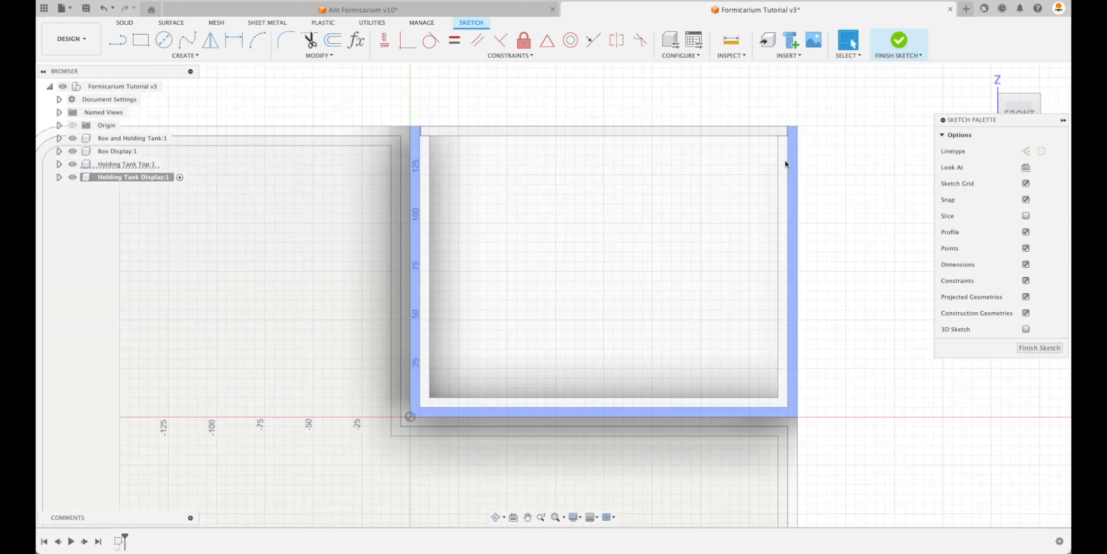
click(120, 41)
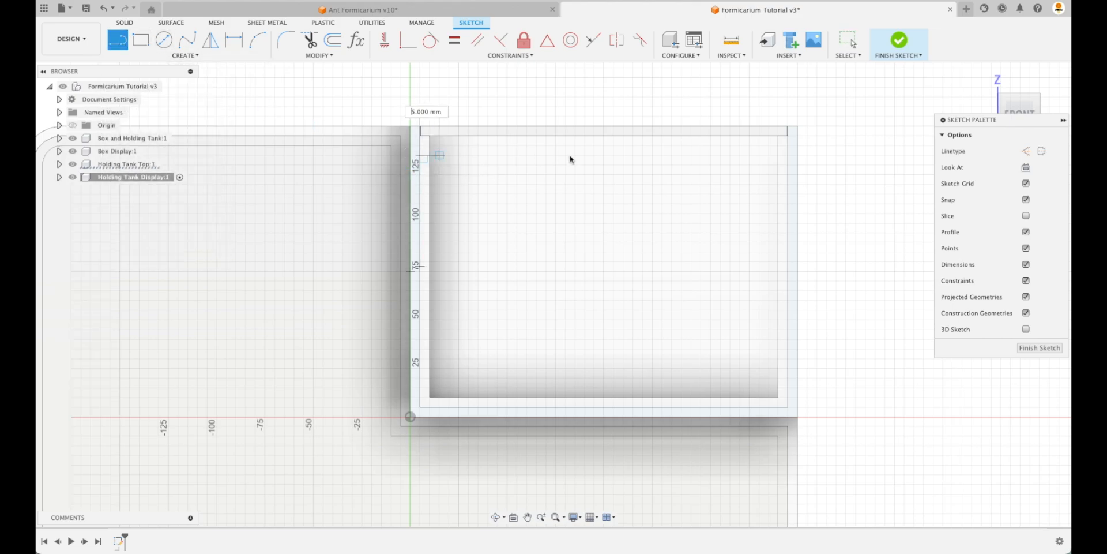
click(790, 160)
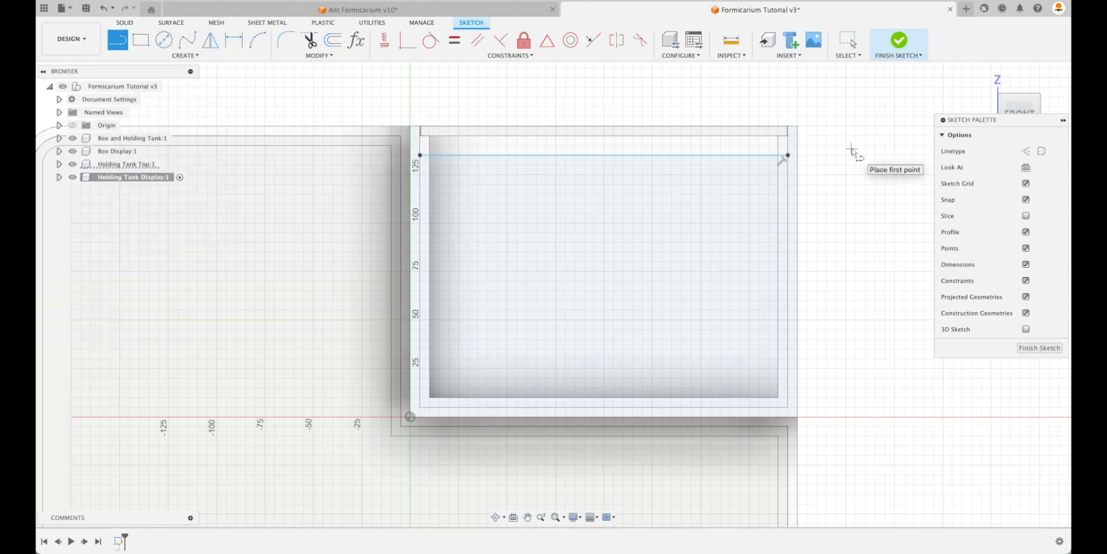
- Dimension the line's distance from the tank's top edge as WallThickness and finish the sketch
key(Escape)
key(d)
click(742, 156)
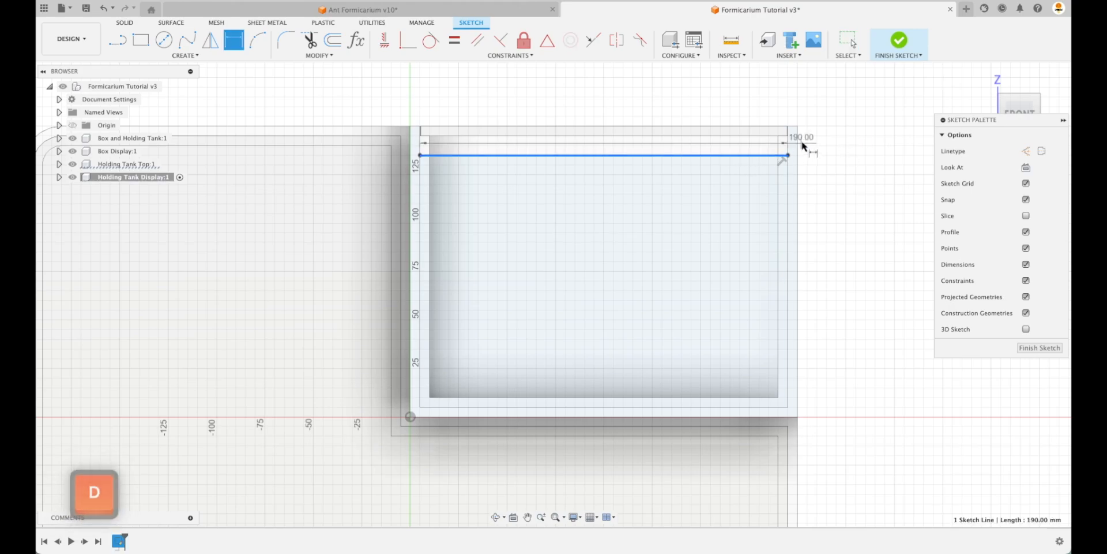
scroll(803, 144, up, 3)
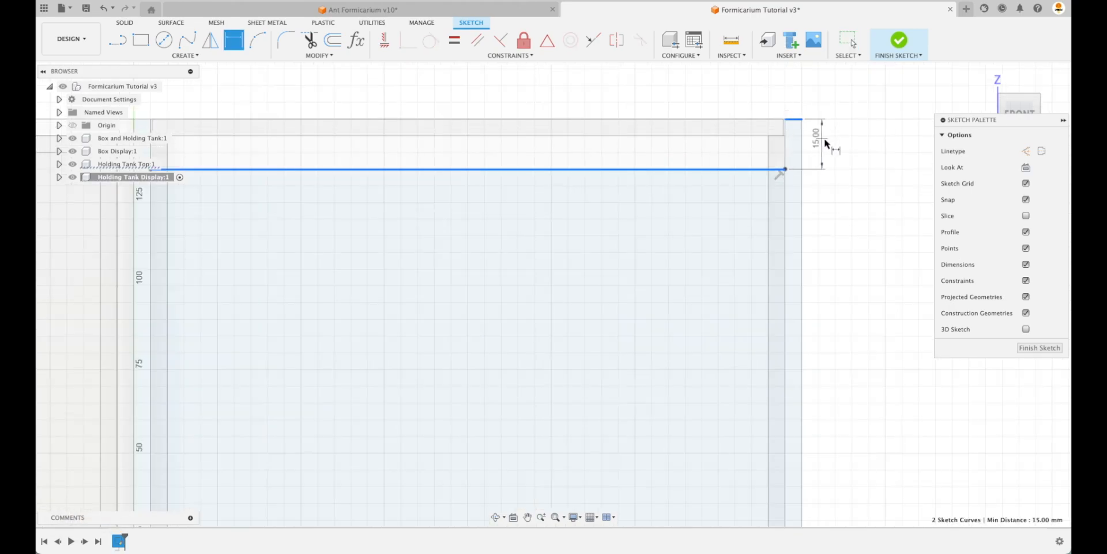
click(827, 143)
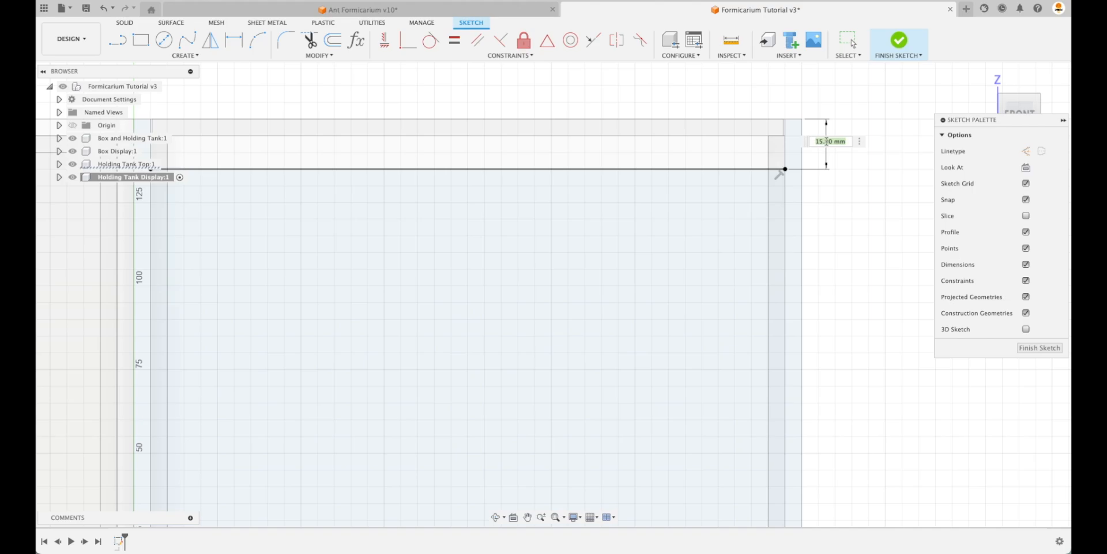
text(wa)
key(Return)
key(Return)
key(Return)
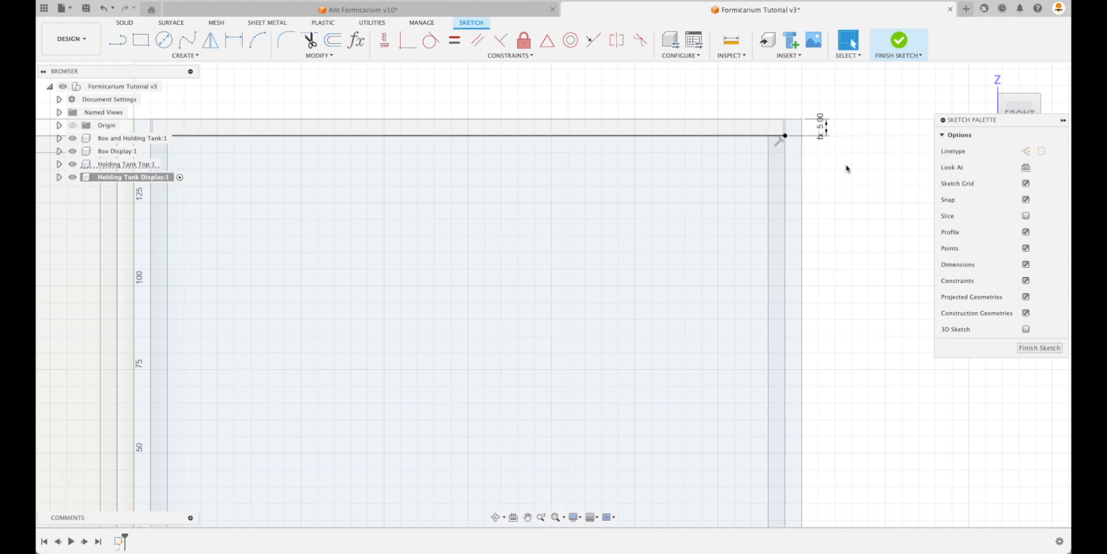
mouse_move(893, 261)
shift+middle_down()
mouse_move(648, 213)
mouse_move(621, 254)
mouse_move(1069, 347)
shift+middle_up()
click(1053, 349)
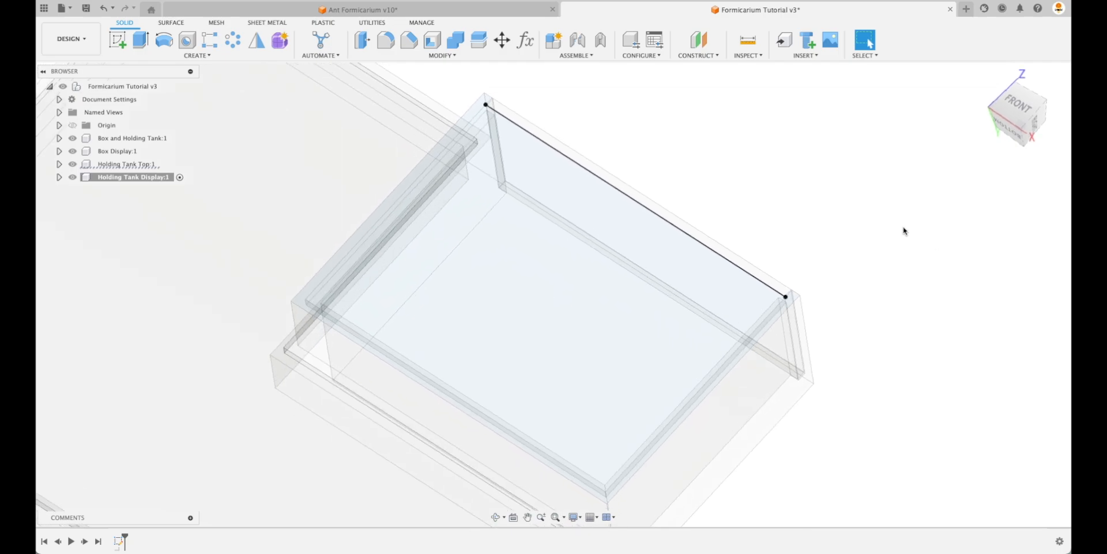
double_click(117, 540)
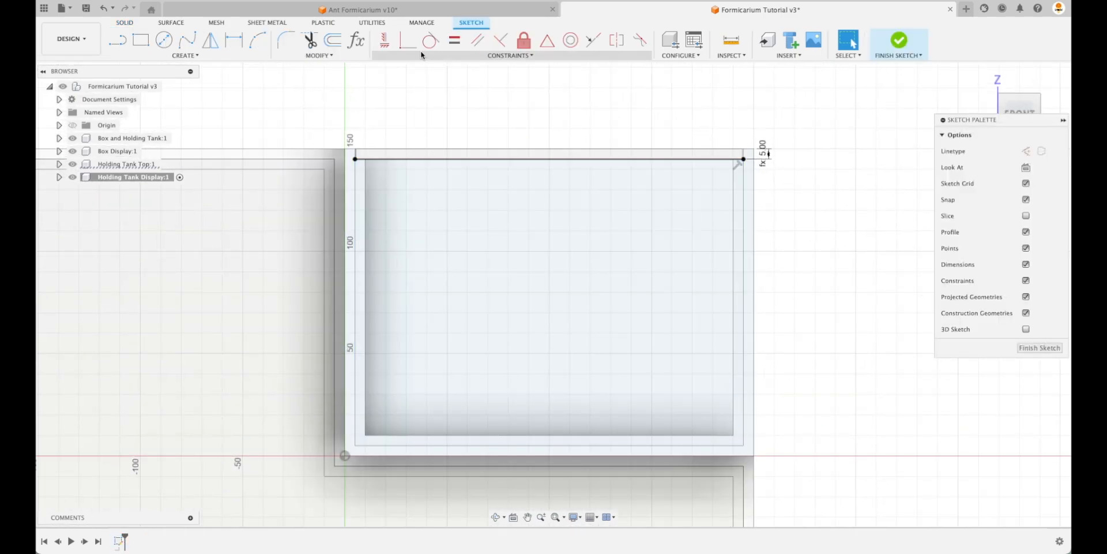
click(331, 41)
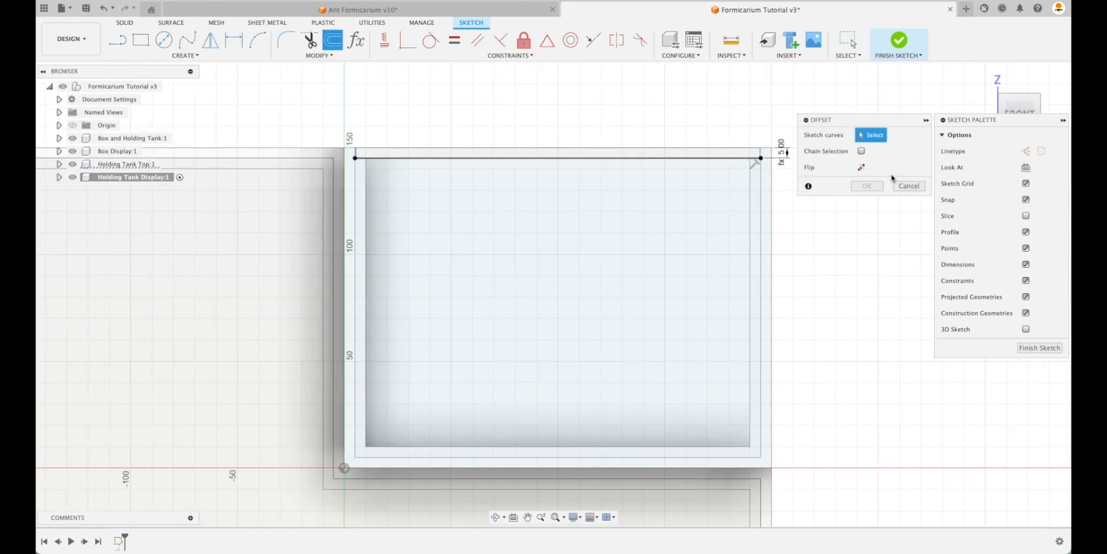
click(357, 181)
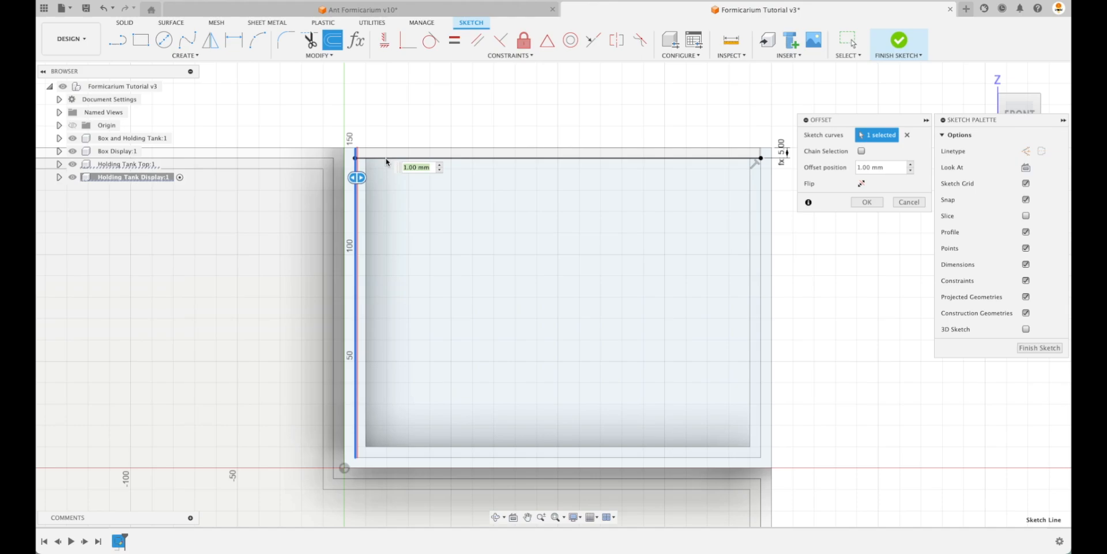
click(916, 203)
click(1040, 347)
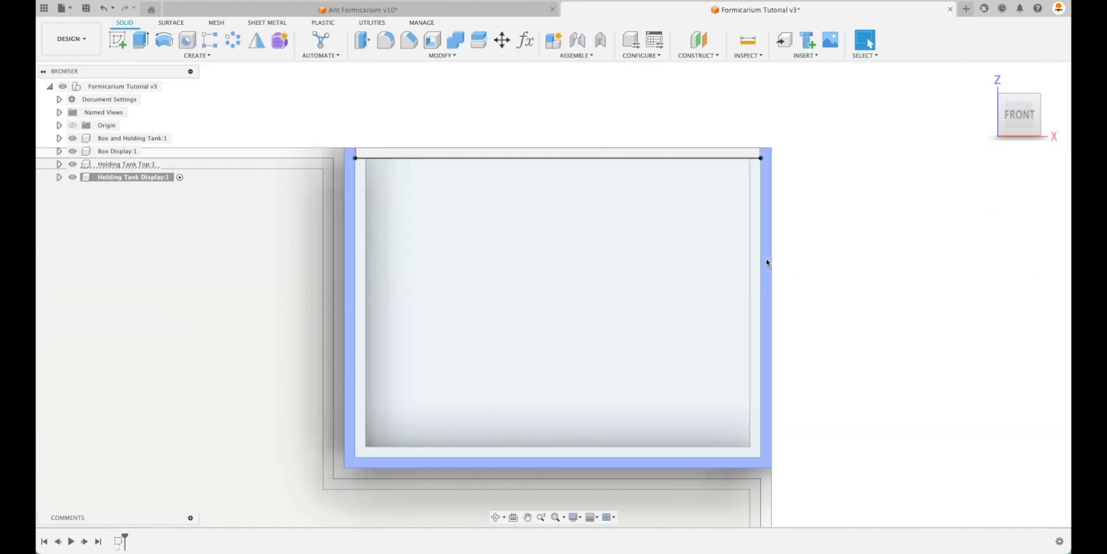
- In the Holding Tank Display sketch, offset the tank opening's two side edges and bottom edge 1 mm inward
double_click(119, 541)
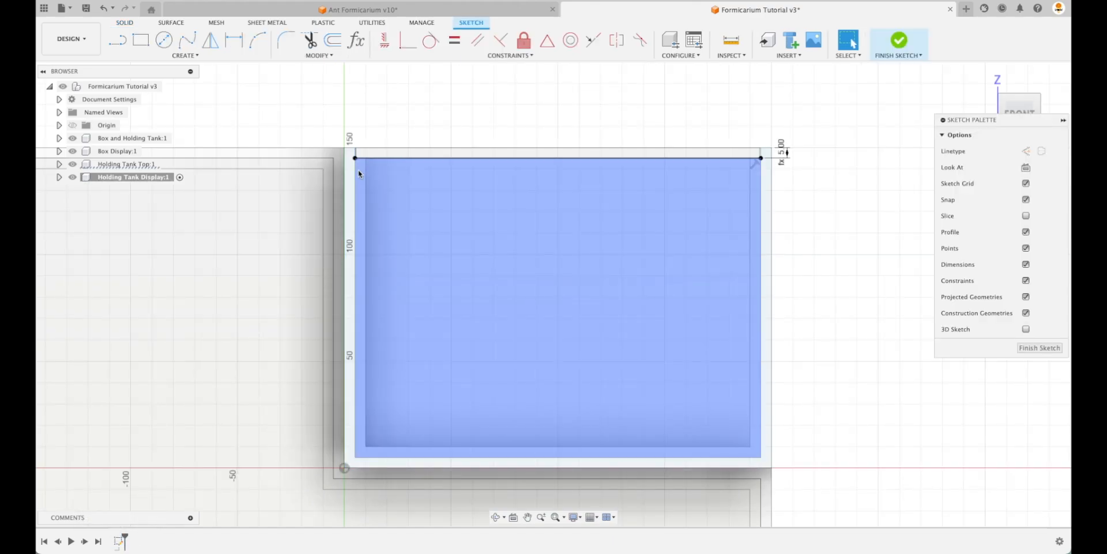
click(333, 44)
click(356, 288)
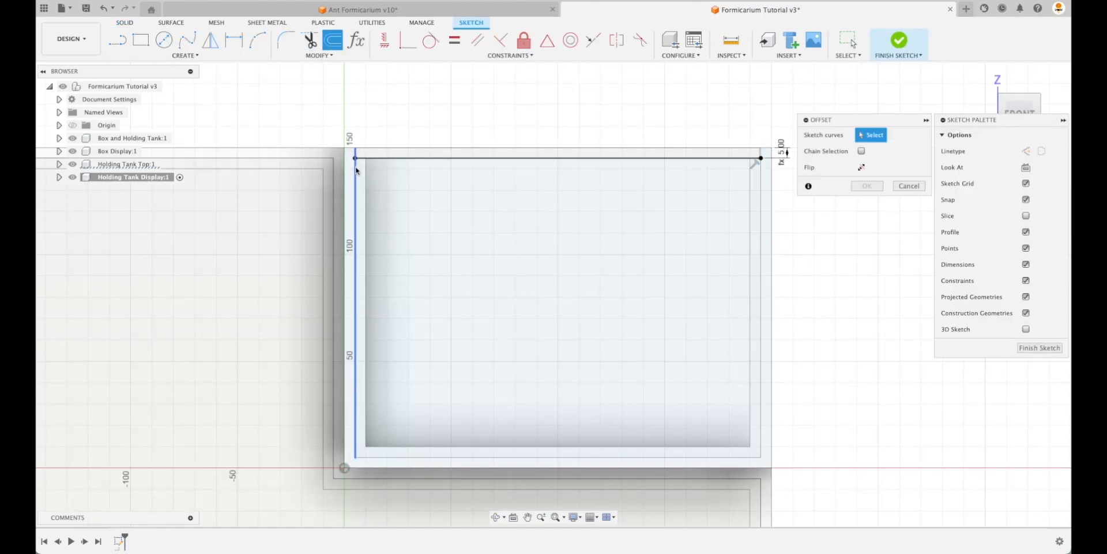
click(452, 457)
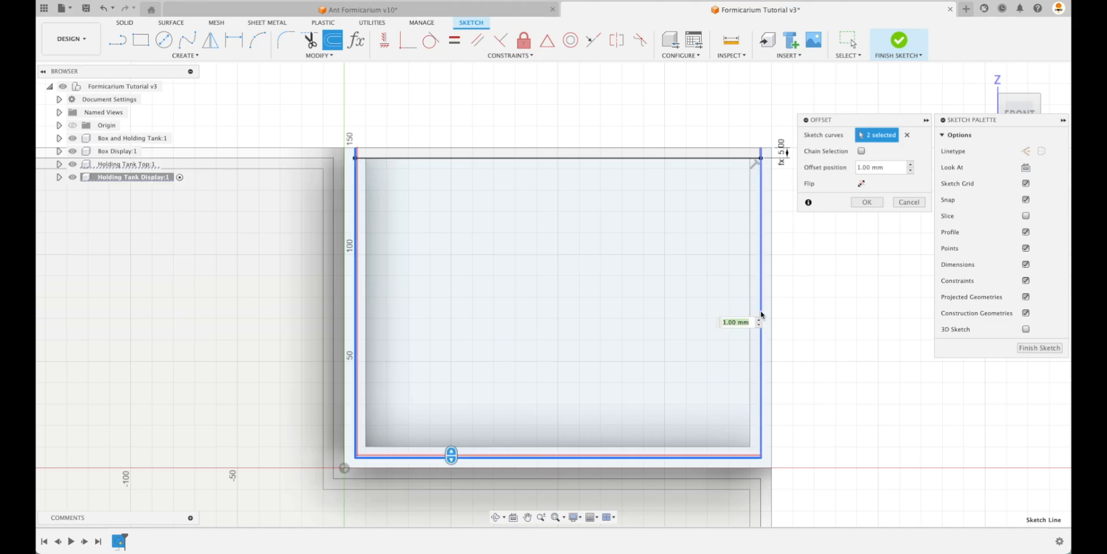
click(761, 315)
scroll(690, 211, up, 1)
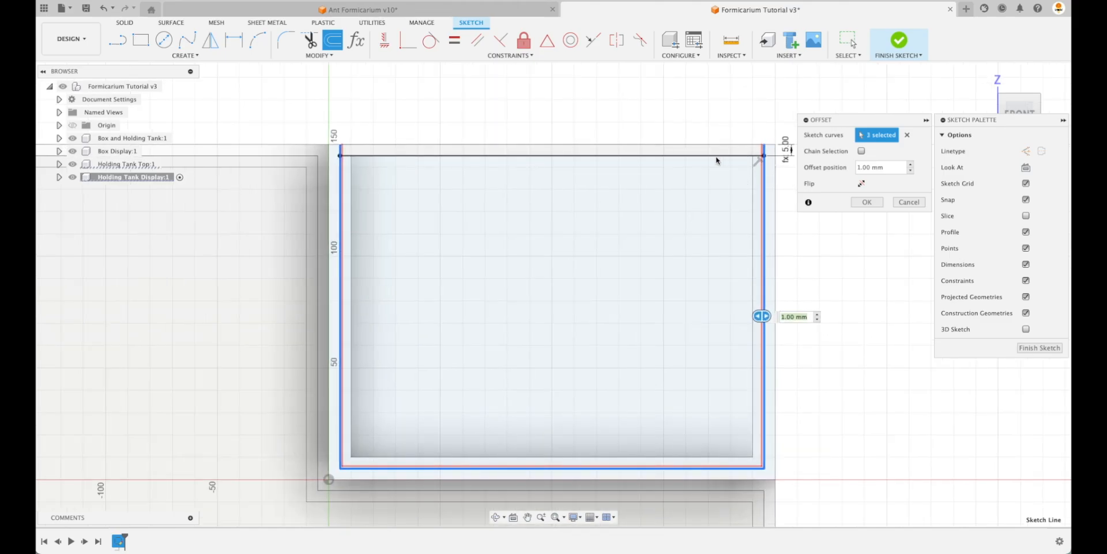
scroll(348, 168, up, 4)
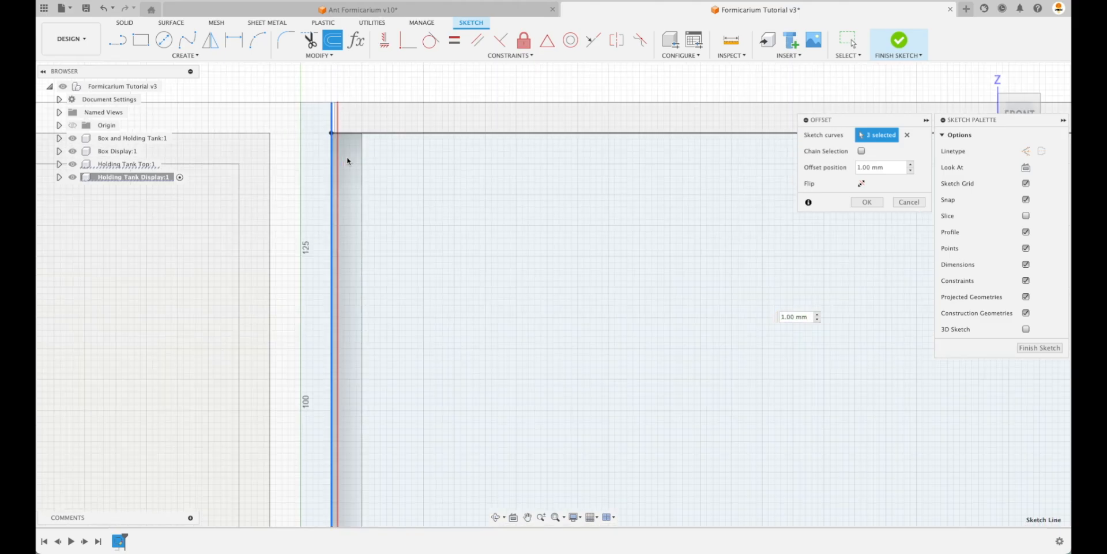
scroll(703, 231, down, 1)
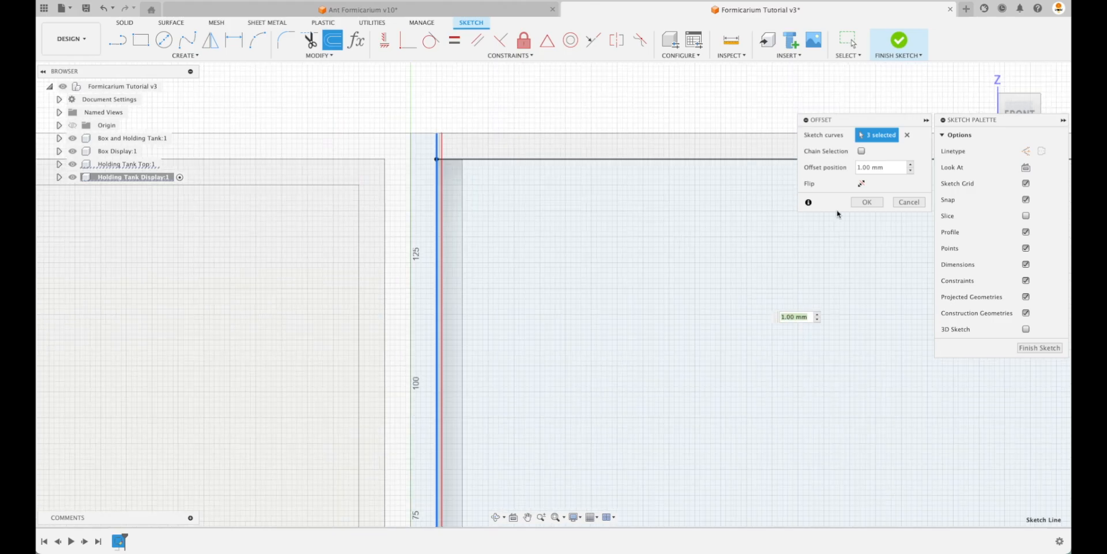
click(867, 202)
scroll(753, 261, down, 2)
scroll(773, 258, down, 1)
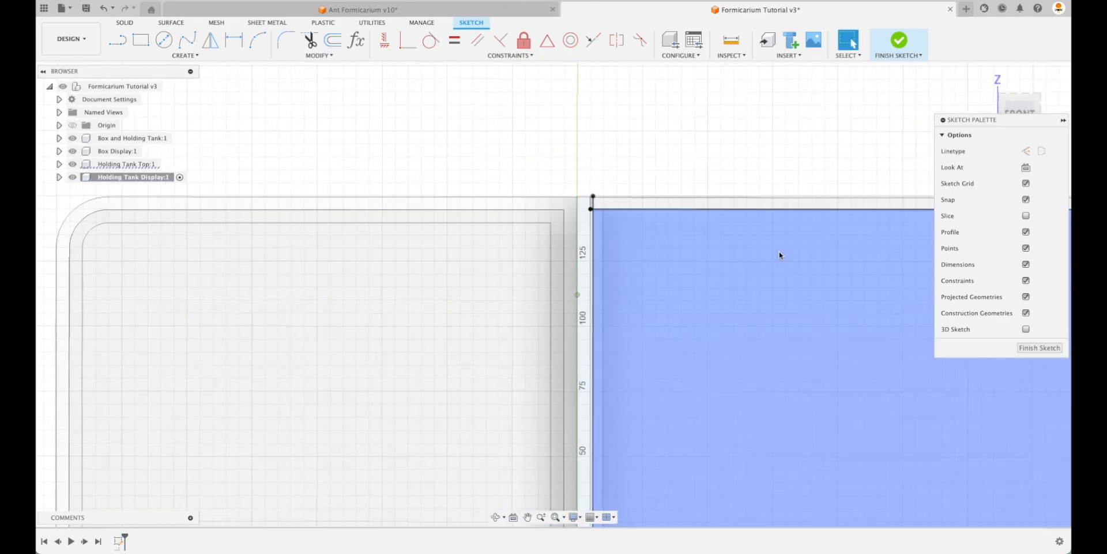
- Set the top line's distance from the tank's upper edge to WallThickness + Relief and finish the sketch
scroll(785, 254, right, 5)
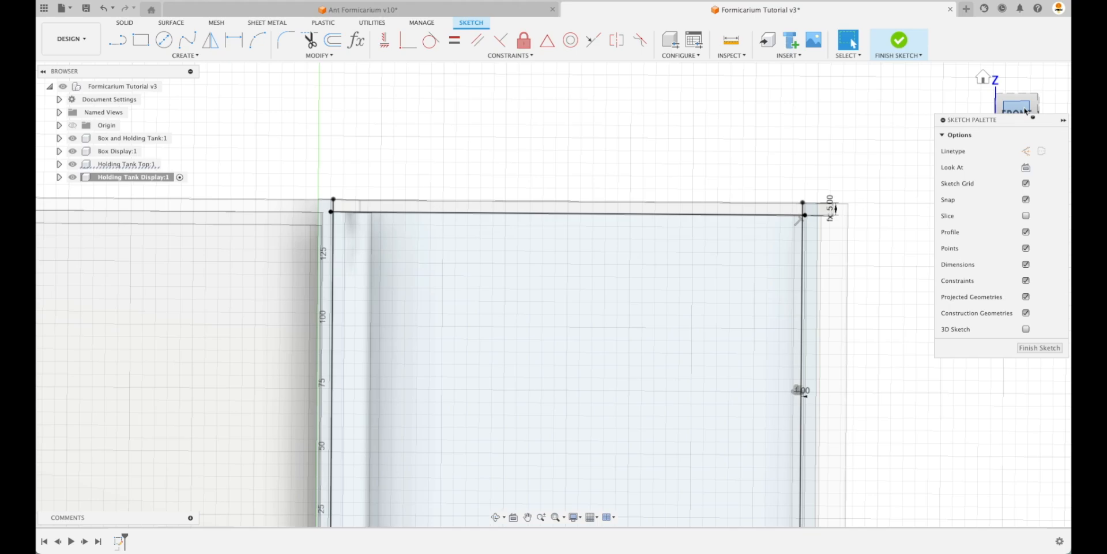
click(1026, 111)
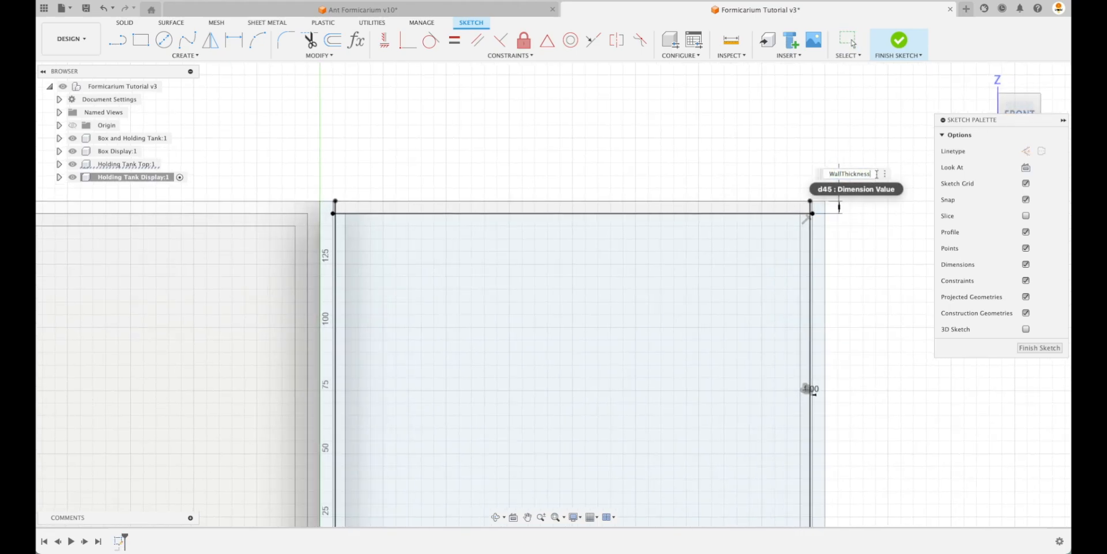
text(+ Relief)
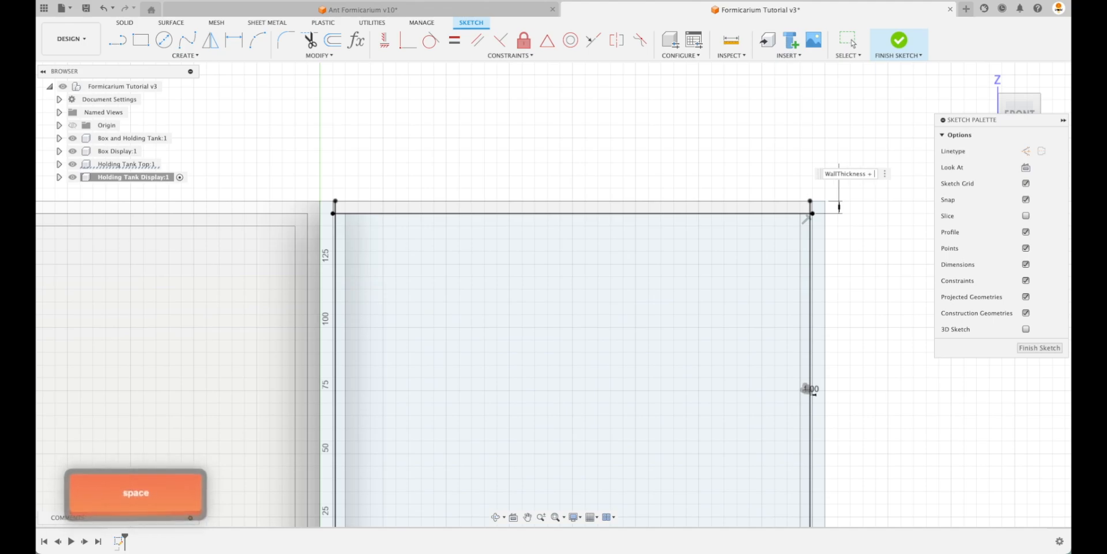
key(Return)
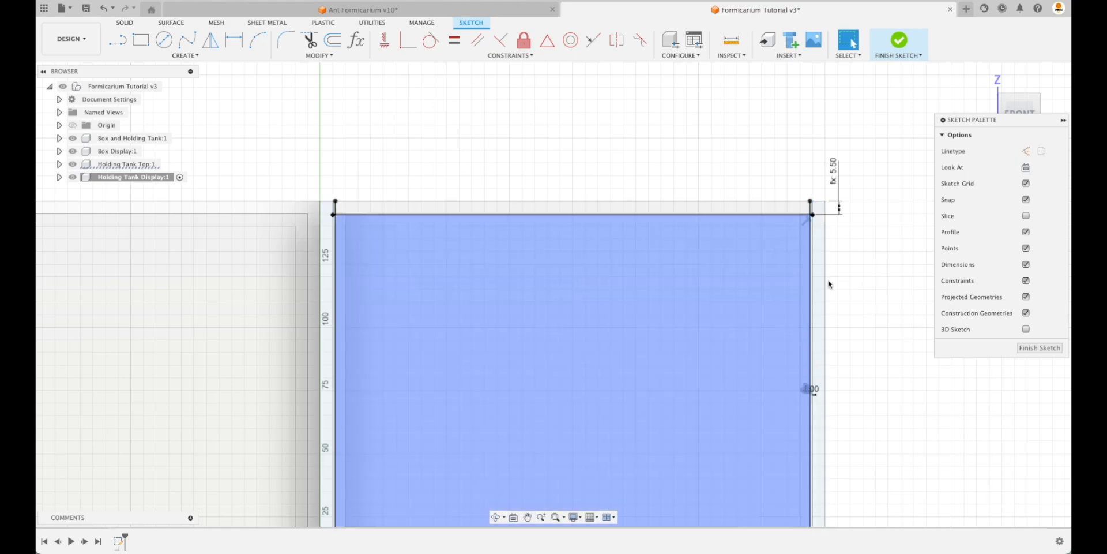
click(1036, 349)
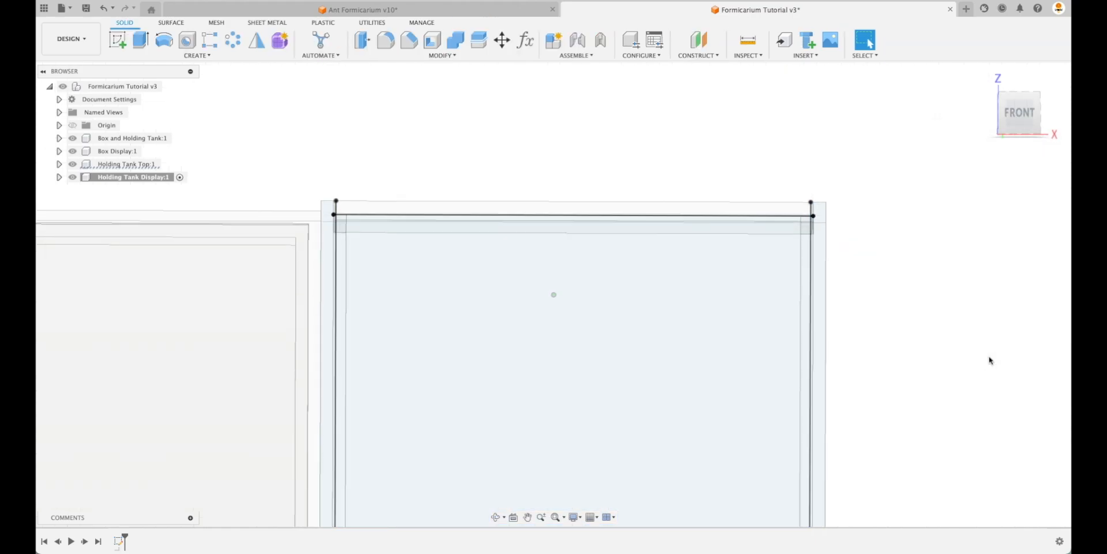
- Reopen the display sketch, set the side and bottom offset to the 0.5 mm Relief value, and finish the sketch
double_click(119, 540)
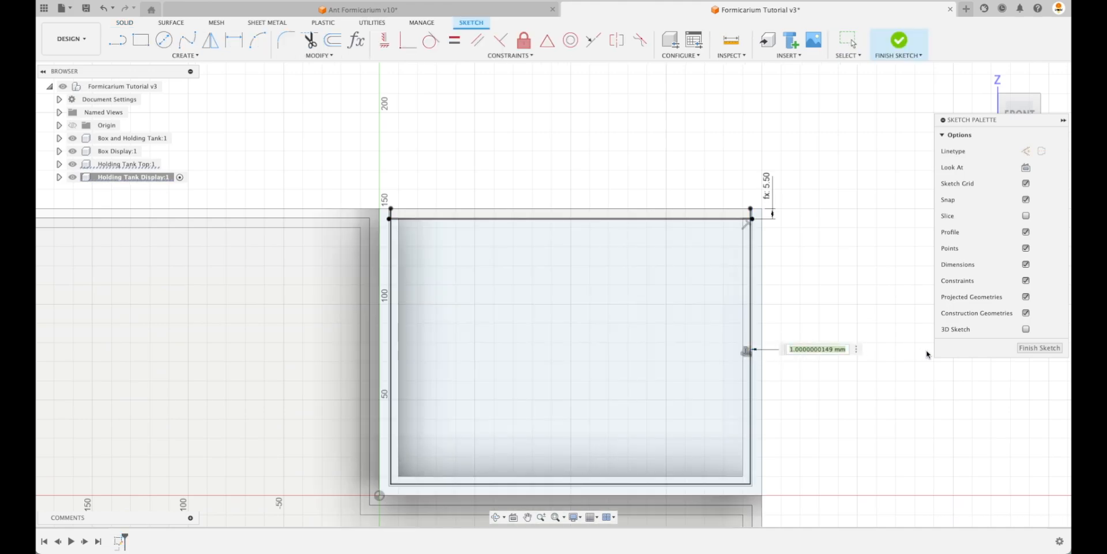
text(0.5)
key(Return)
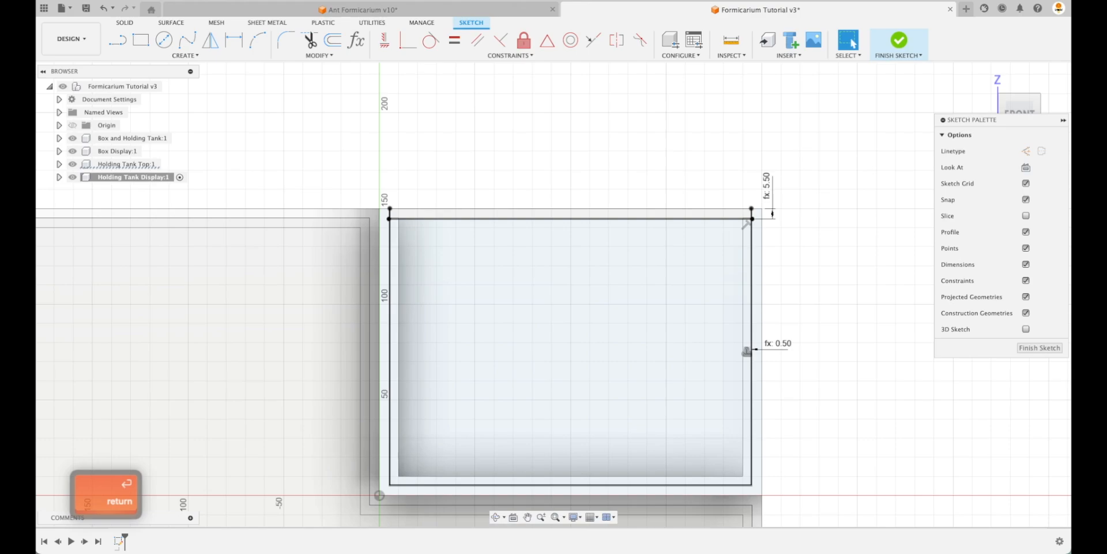
click(1039, 347)
- Extrude the holding tank display profile by -WallThickness into the tank as a new body
shift+middle_drag(1003, 358, 695, 141)
click(141, 41)
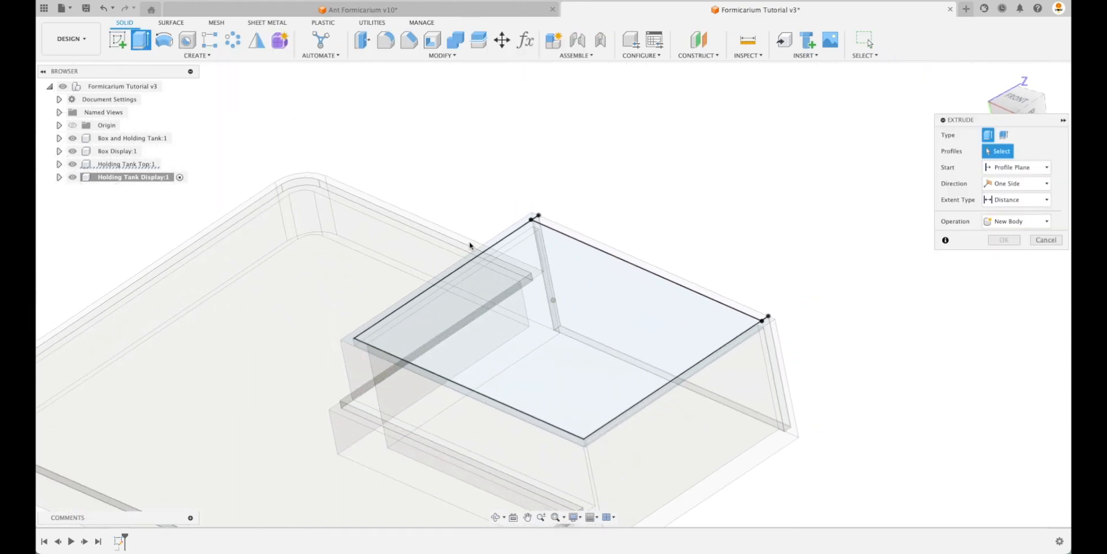
click(535, 273)
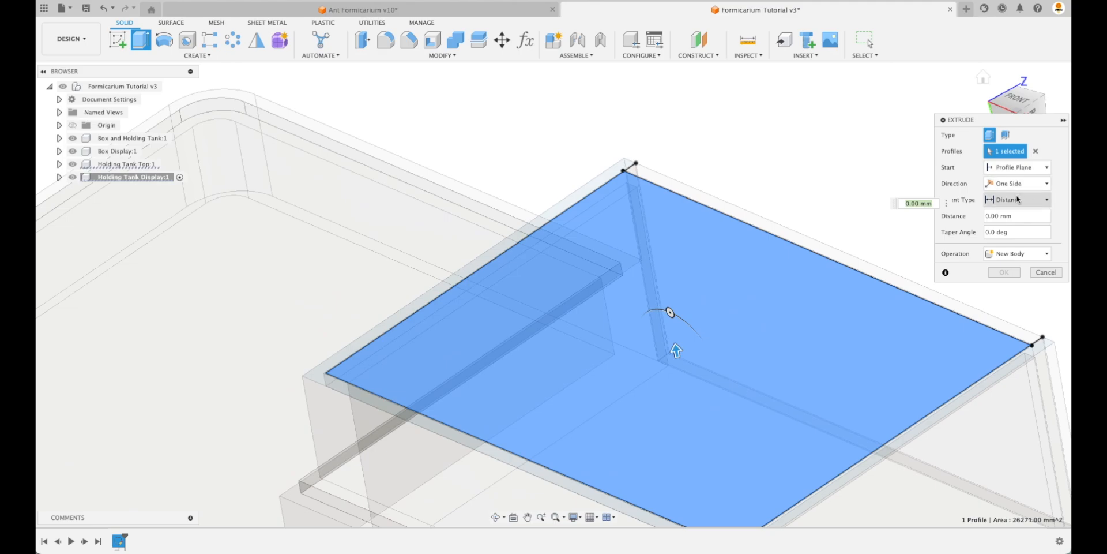
drag(676, 349, 673, 373)
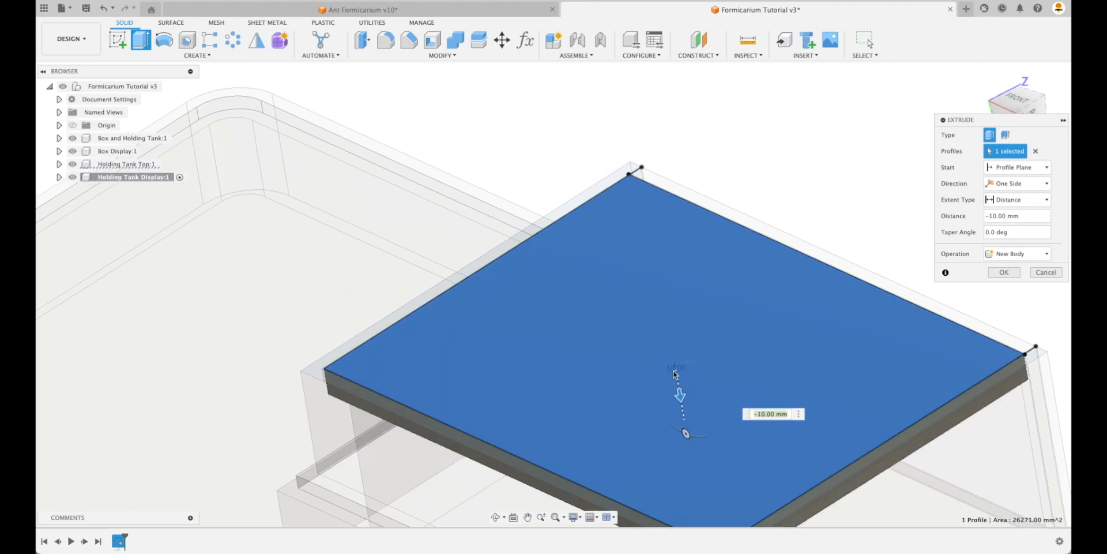
text(-WallThickness)
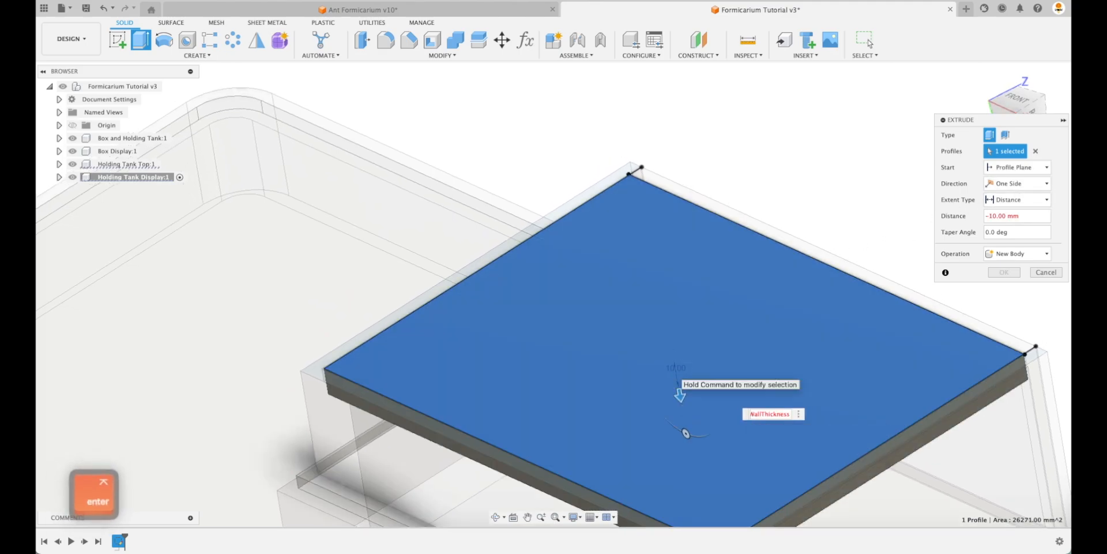
key(Return)
click(870, 192)
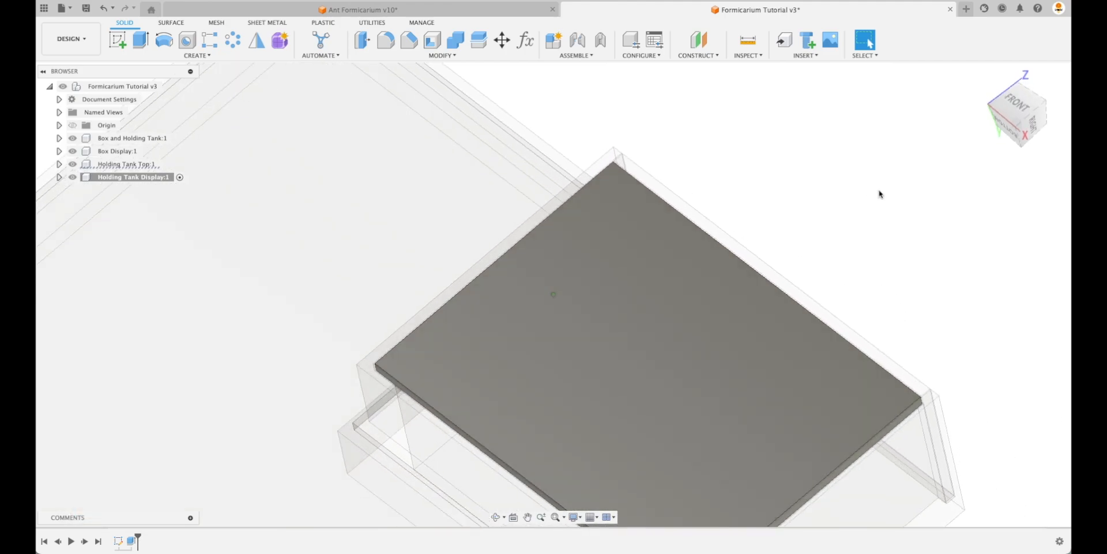
- Examine the display panel's fit, its timeline features and the other components' separate timelines by activating each in turn
mouse_move(979, 359)
shift+middle_down()
mouse_move(976, 407)
mouse_move(981, 364)
shift+middle_up()
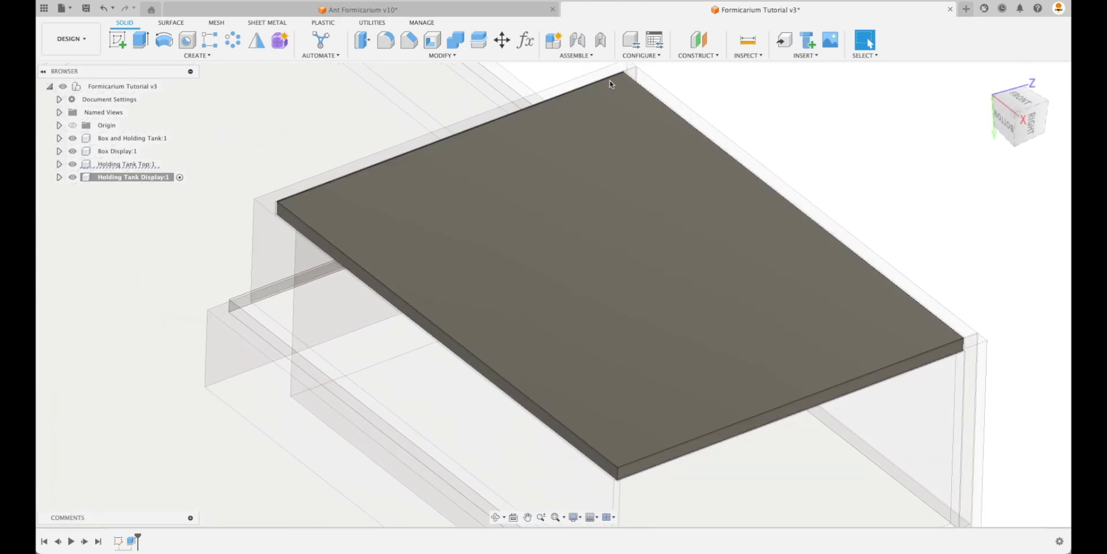
shift+middle_drag(300, 238, 408, 286)
shift+middle_drag(512, 482, 922, 282)
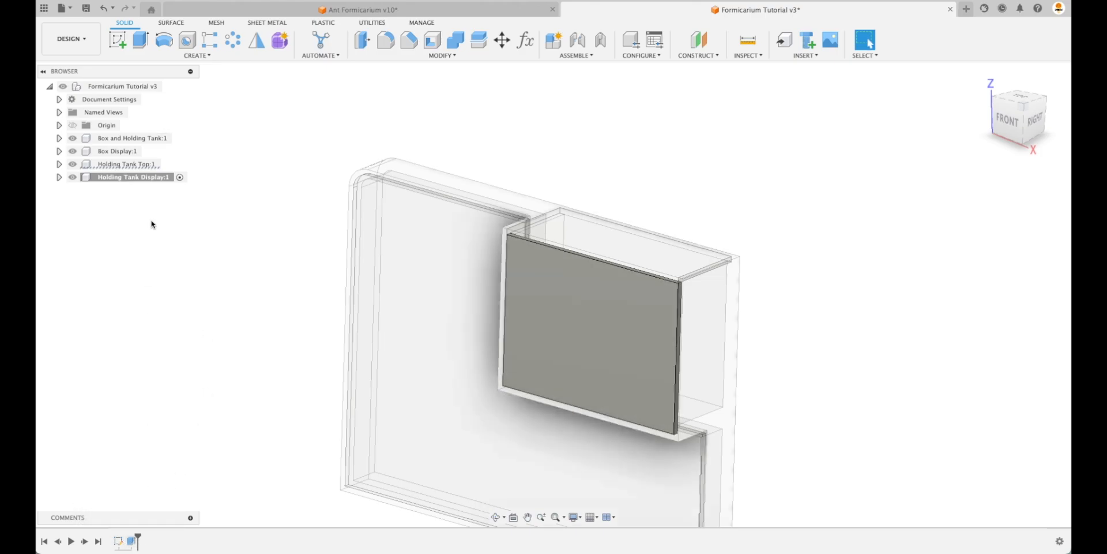
click(118, 542)
click(134, 541)
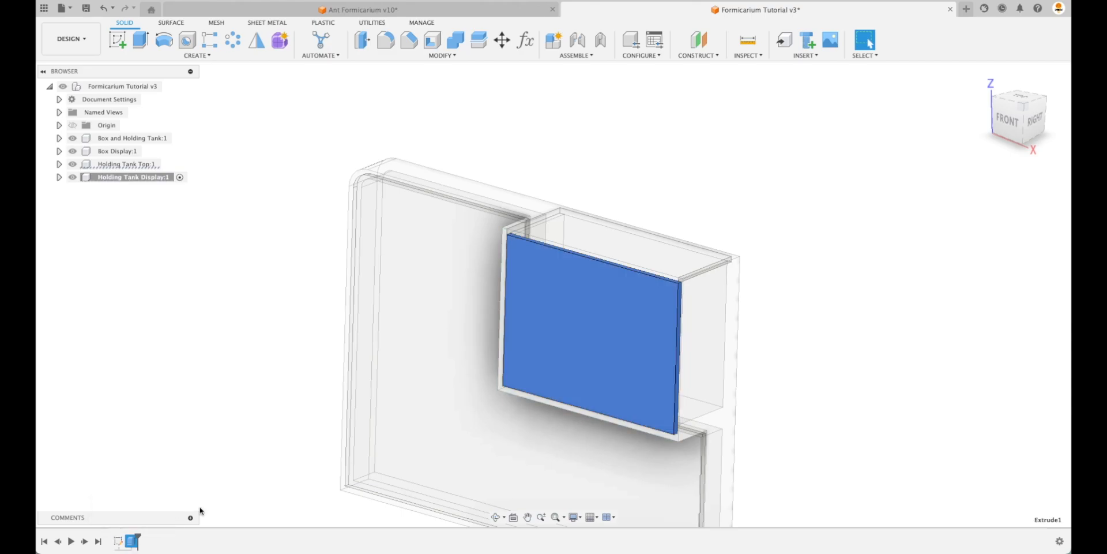
click(166, 164)
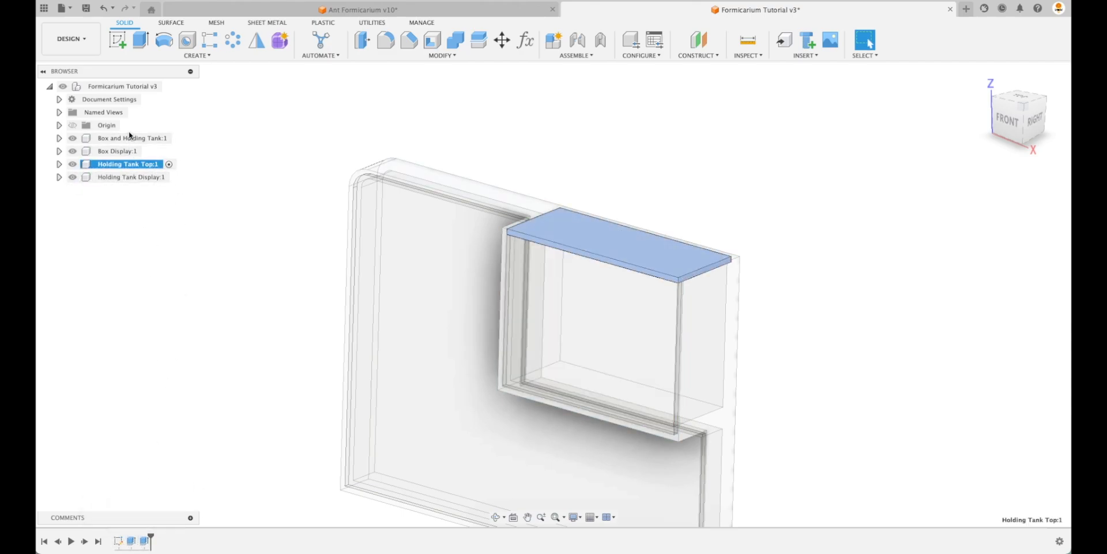
click(149, 151)
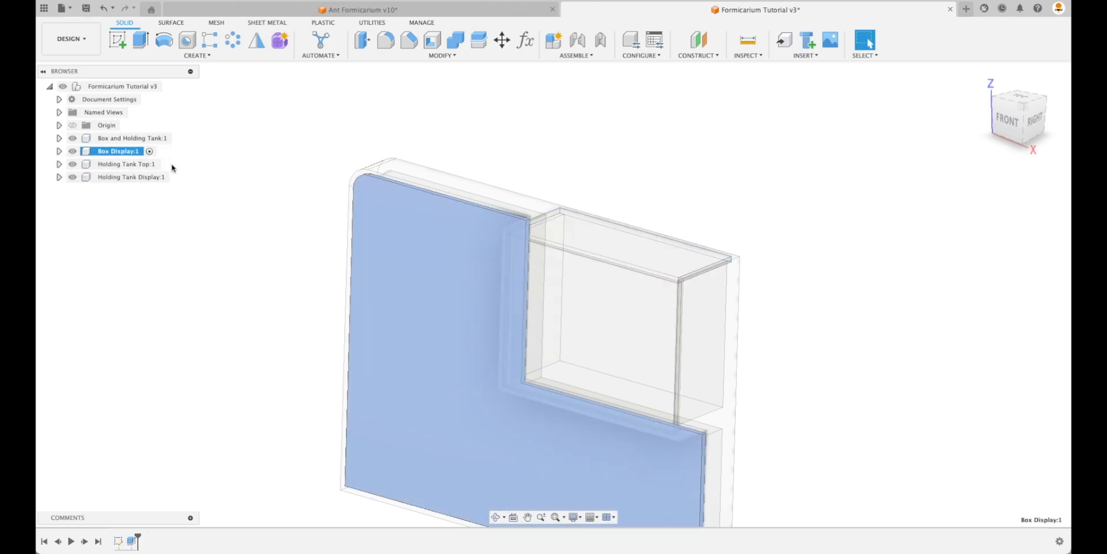
click(182, 139)
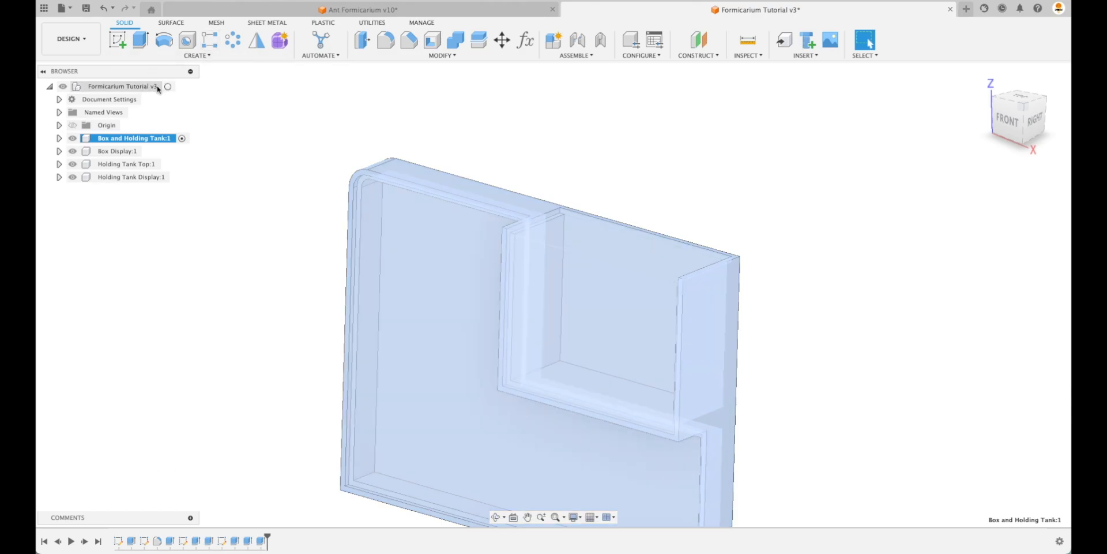
- Activate the top-level Formicarium Tutorial assembly, save the design as a new version, and show it in isometric view
click(171, 87)
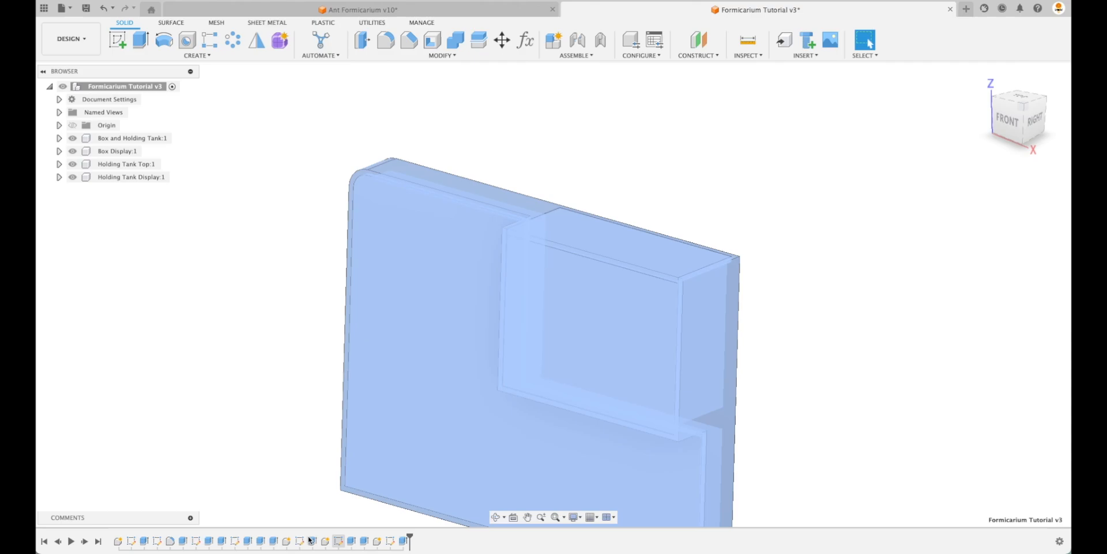
click(192, 388)
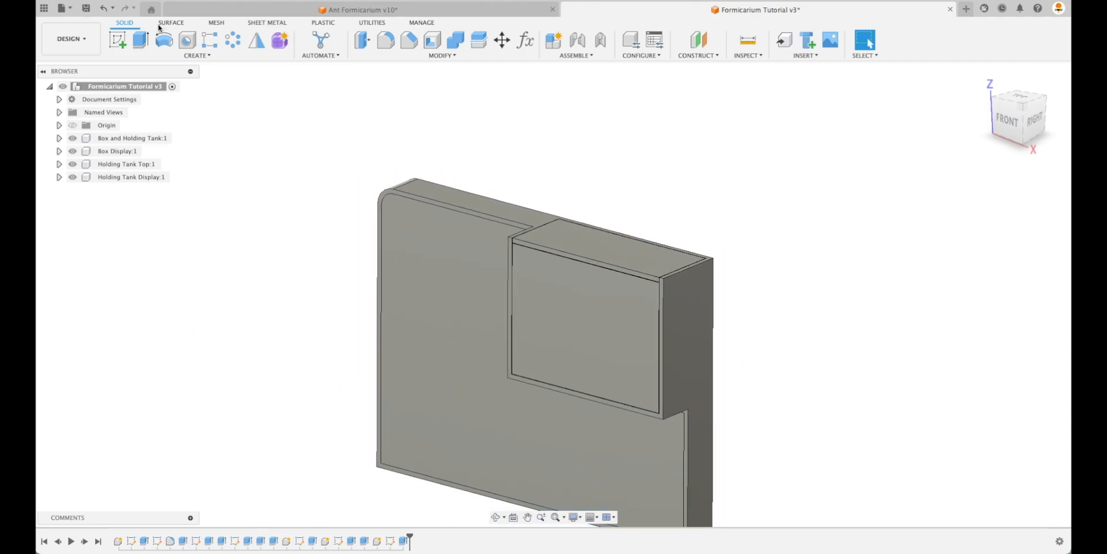
key(super+s)
key(Return)
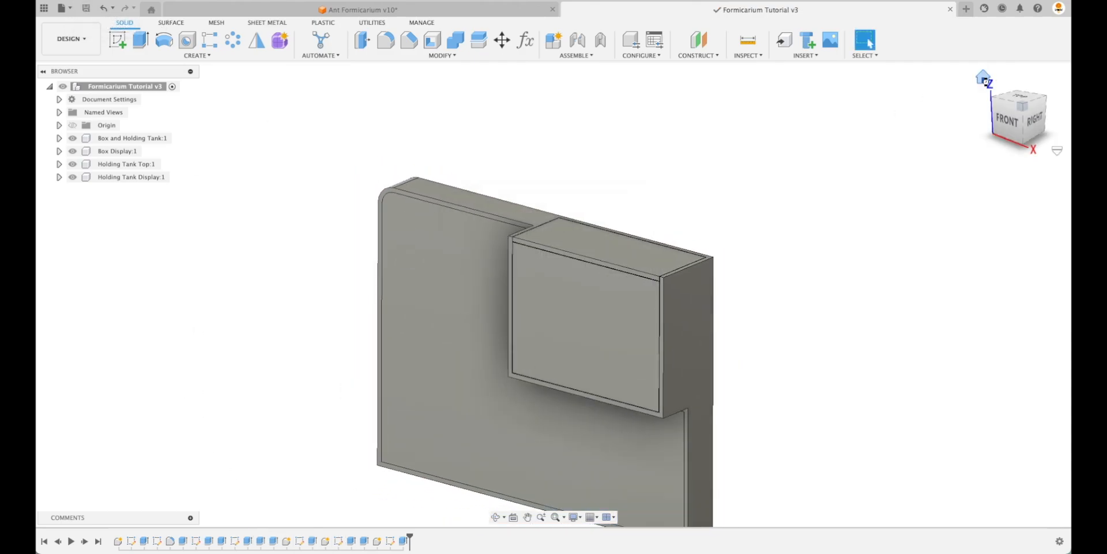
click(1020, 102)
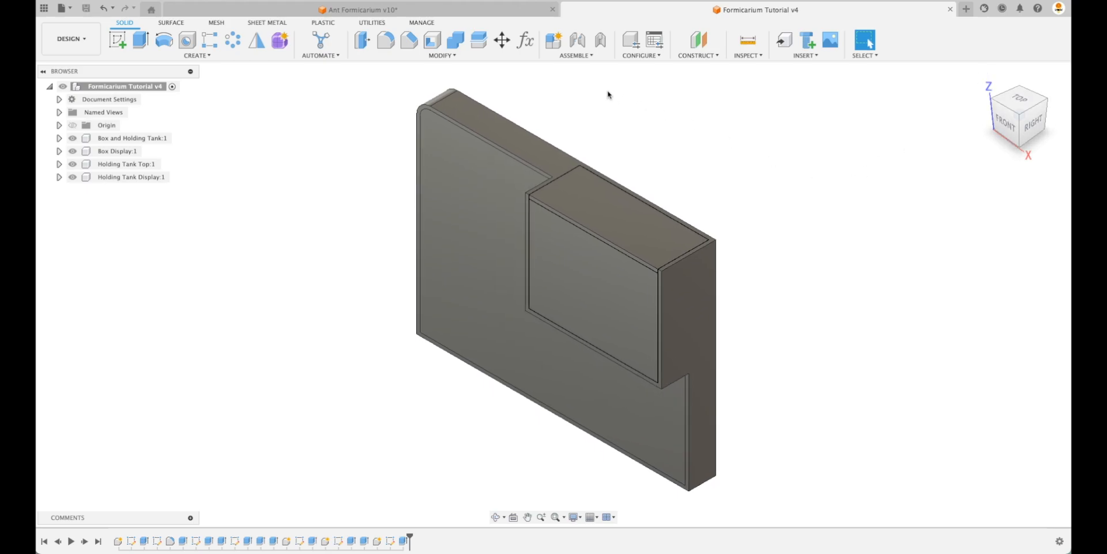
- Set the MainBoxWidth user parameter to 500 mm
click(526, 39)
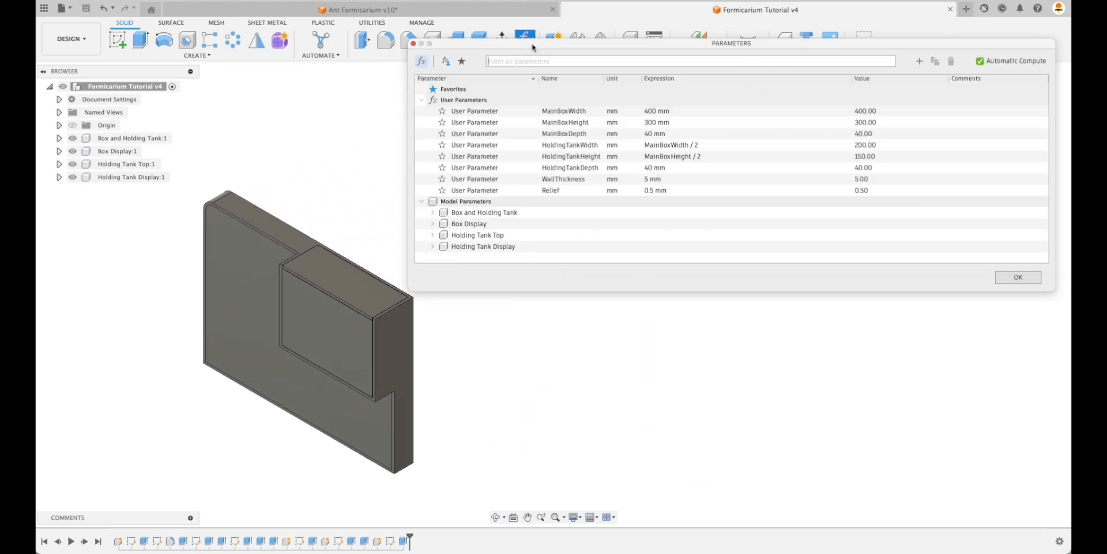
click(675, 110)
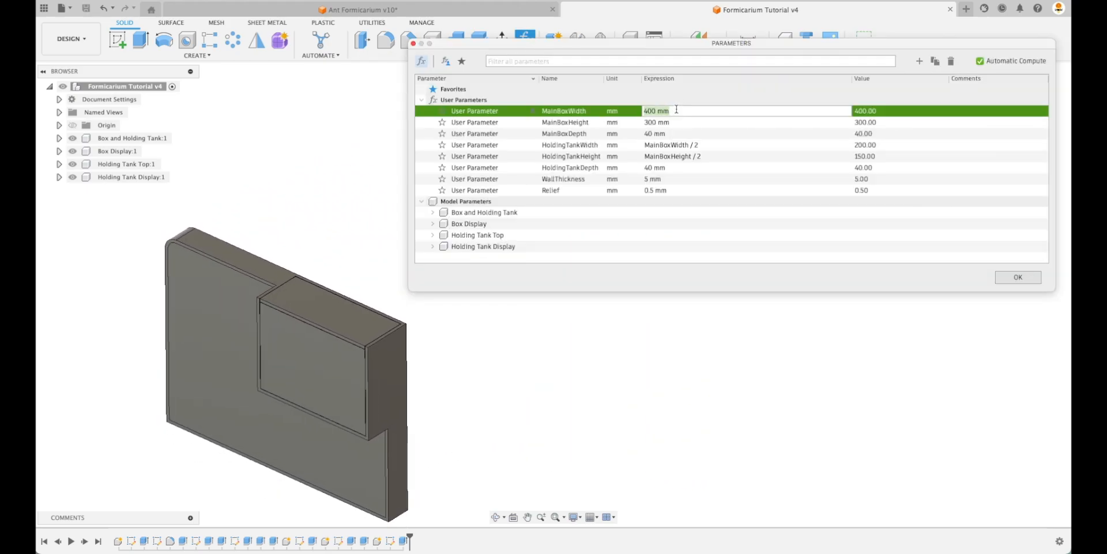
text(500)
key(Return)
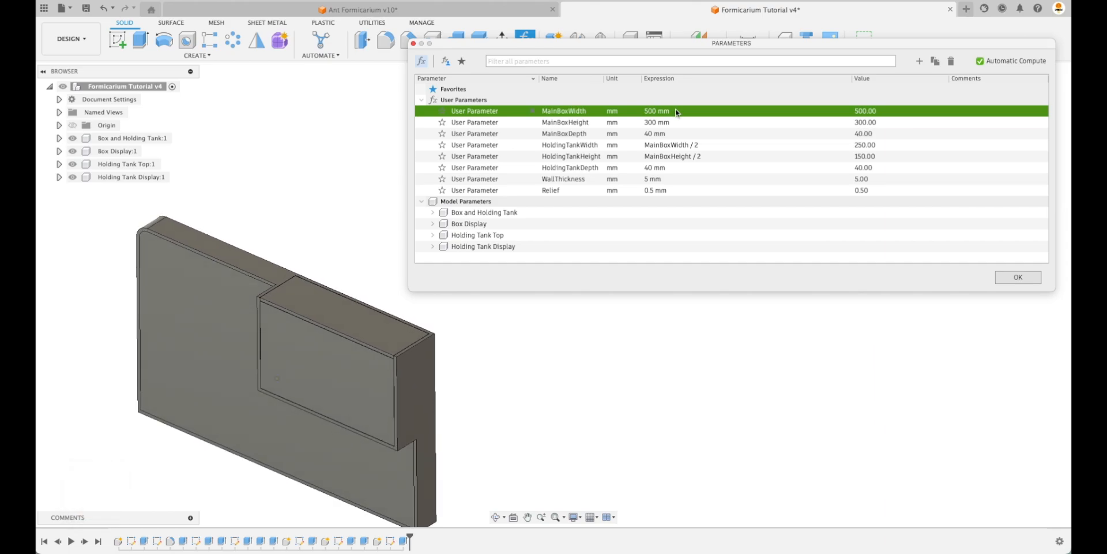
- Test the model with a MainBoxHeight of 200 mm and restore the parameter to 300 mm
click(676, 118)
text(200)
key(Return)
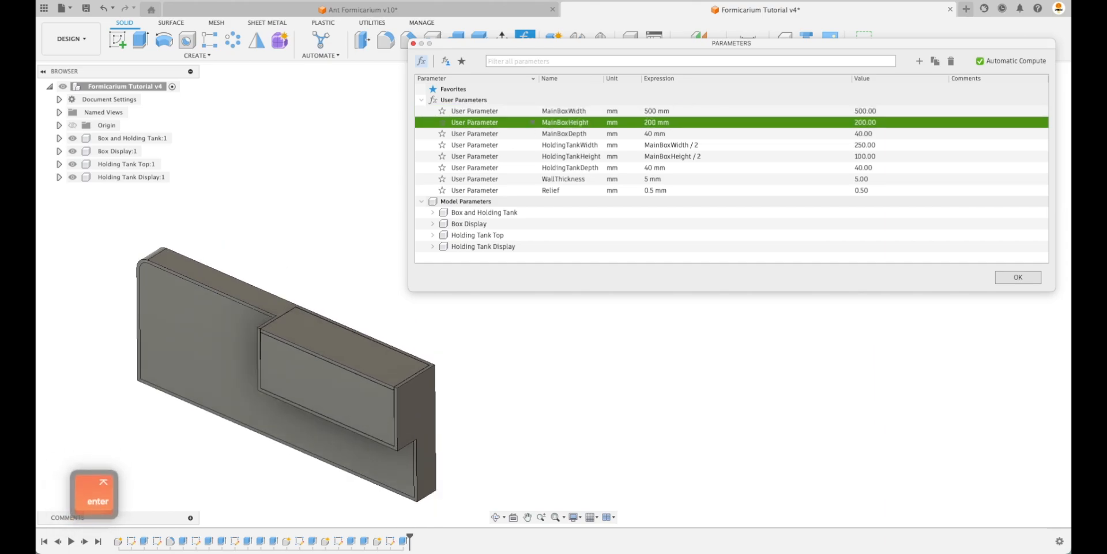
click(676, 121)
text(300)
key(Return)
- Set the MainBoxDepth user parameter to 50 mm
click(675, 133)
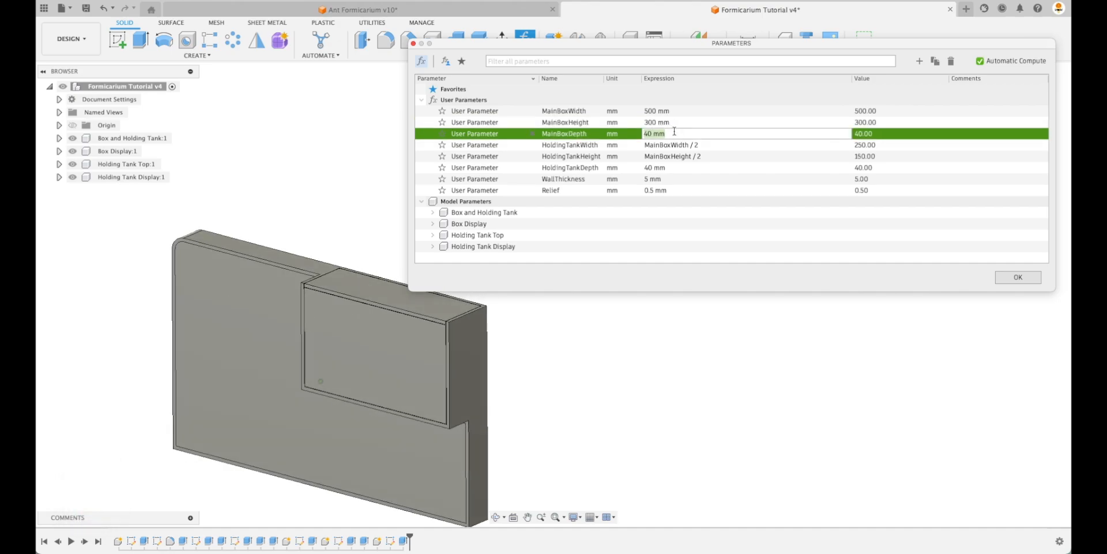
text(50)
key(Return)
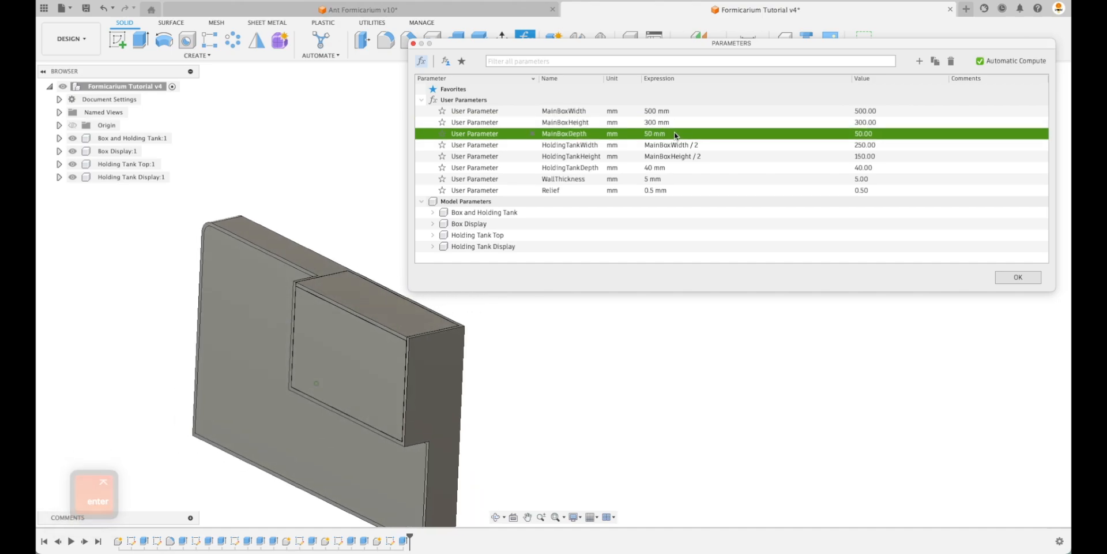
- Set the MainBoxDepth user parameter to 40 mm and HoldingTankDepth to 50 mm
click(677, 134)
text(40)
key(Return)
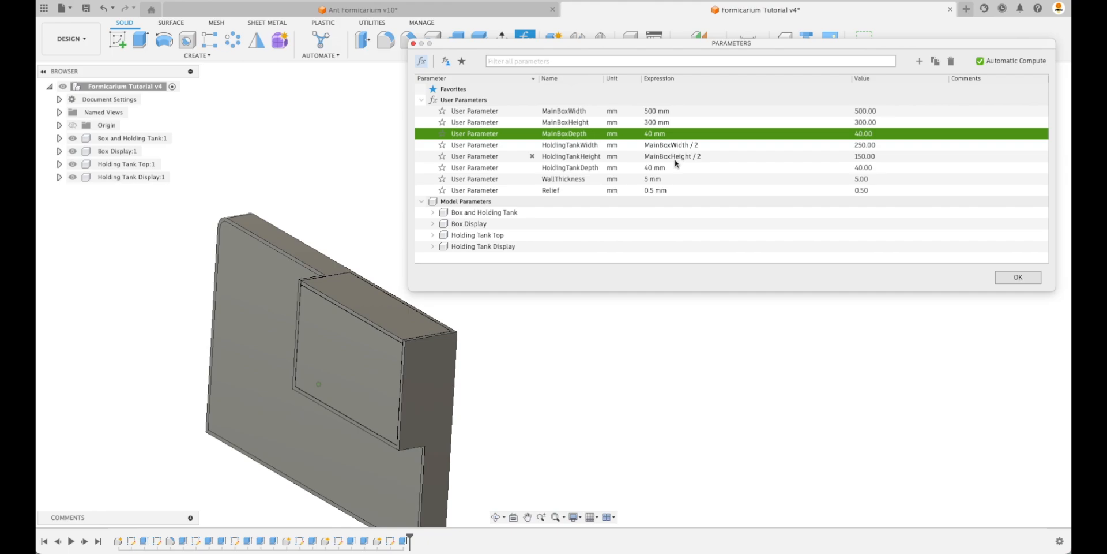
click(664, 168)
text(50)
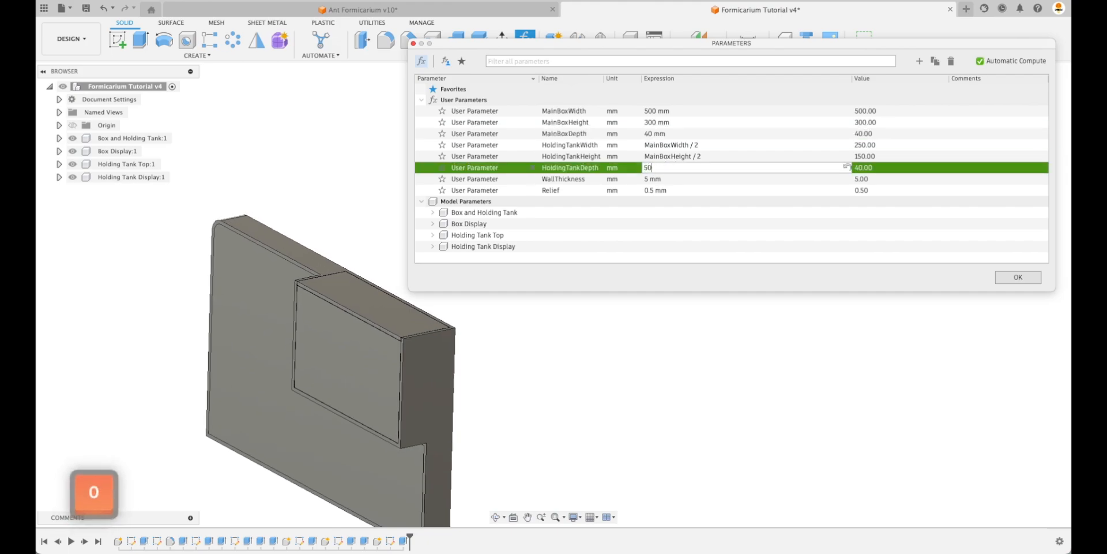
- Set the WallThickness user parameter to 10 mm and Relief to 1 mm, and accept the parameter changes
click(666, 178)
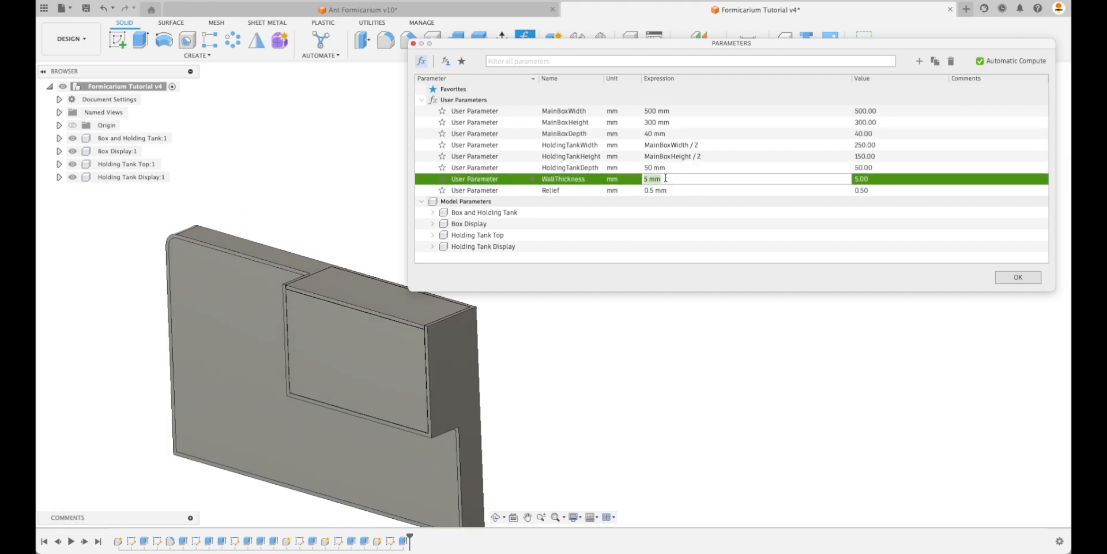
text(10)
key(Return)
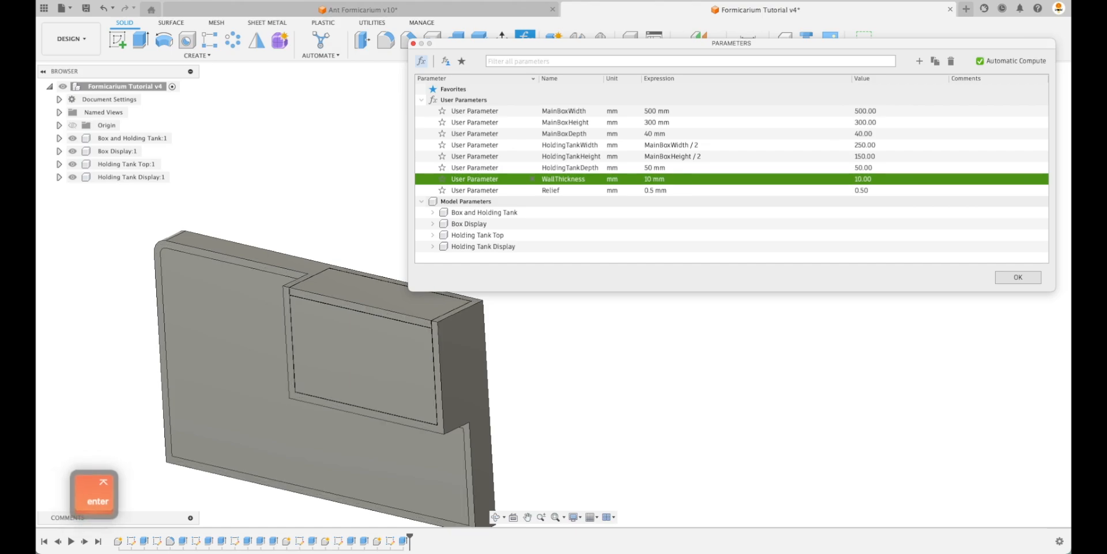
click(668, 190)
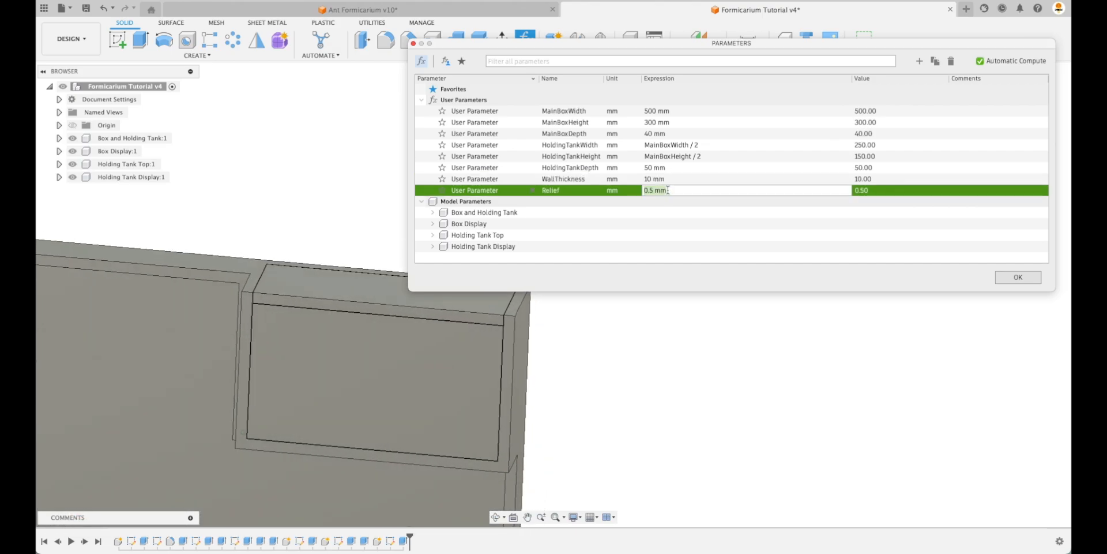
text(1)
key(Return)
shift+middle_drag(375, 369, 307, 255)
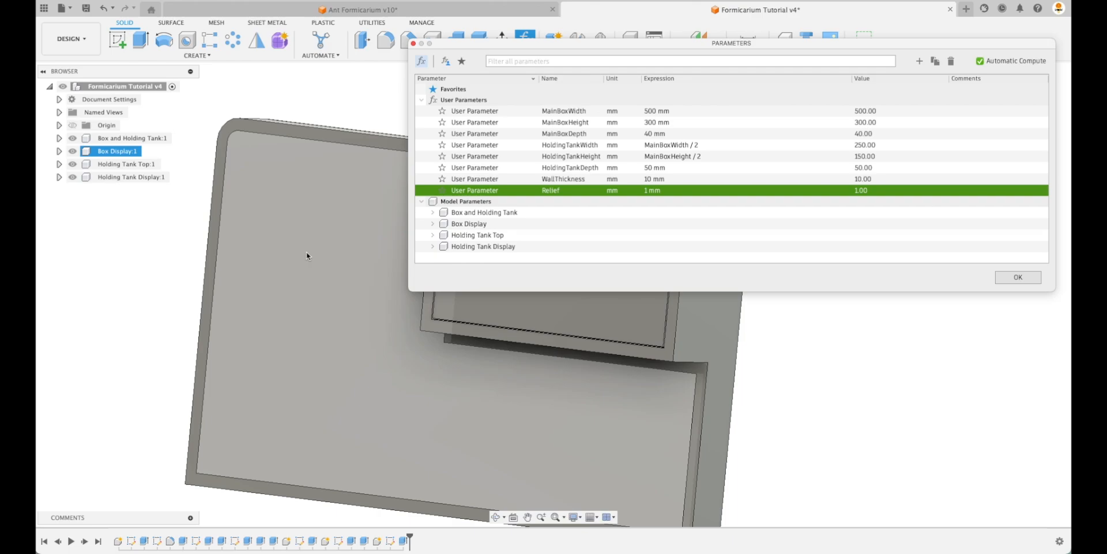
shift+middle_drag(320, 264, 323, 266)
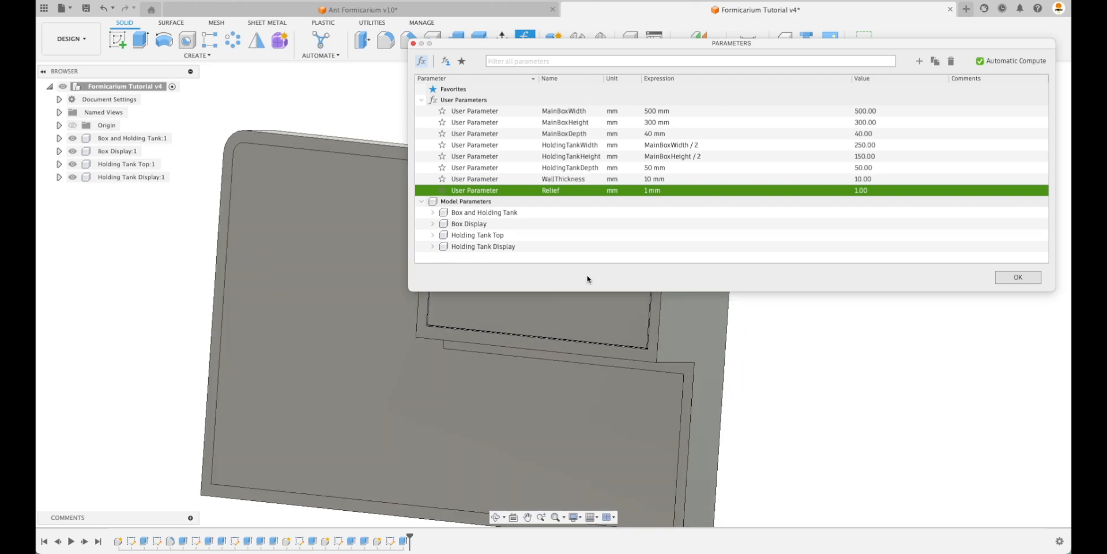
click(1019, 278)
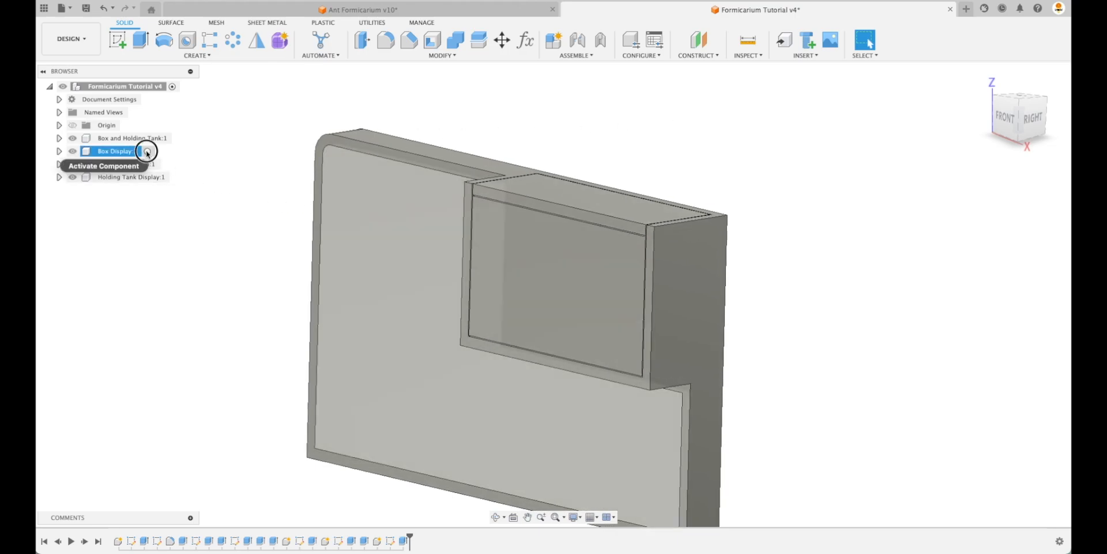
- Activate the Box Display component and isolate it from the rest of the assembly
click(149, 151)
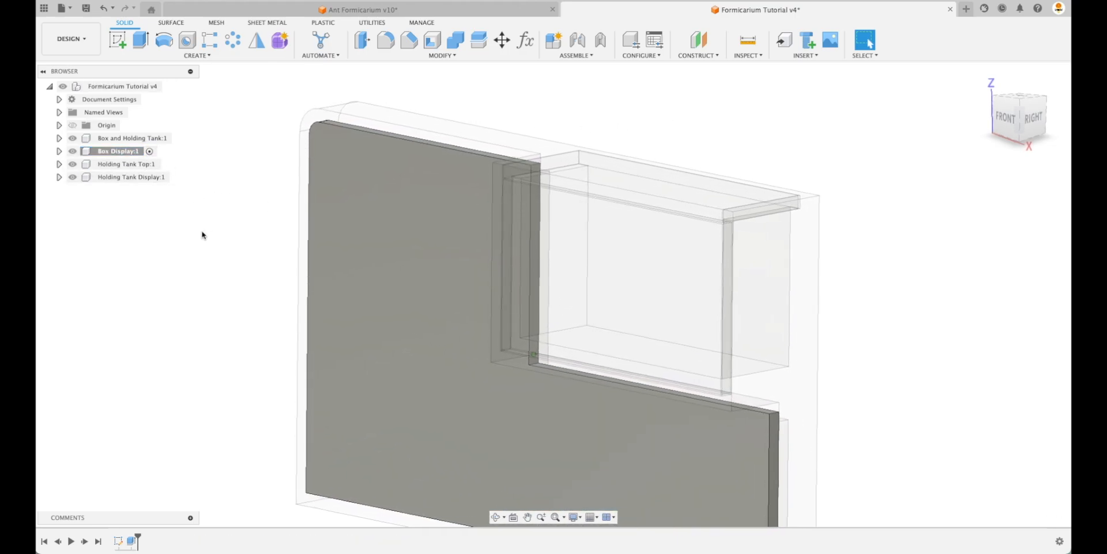
right_click(121, 151)
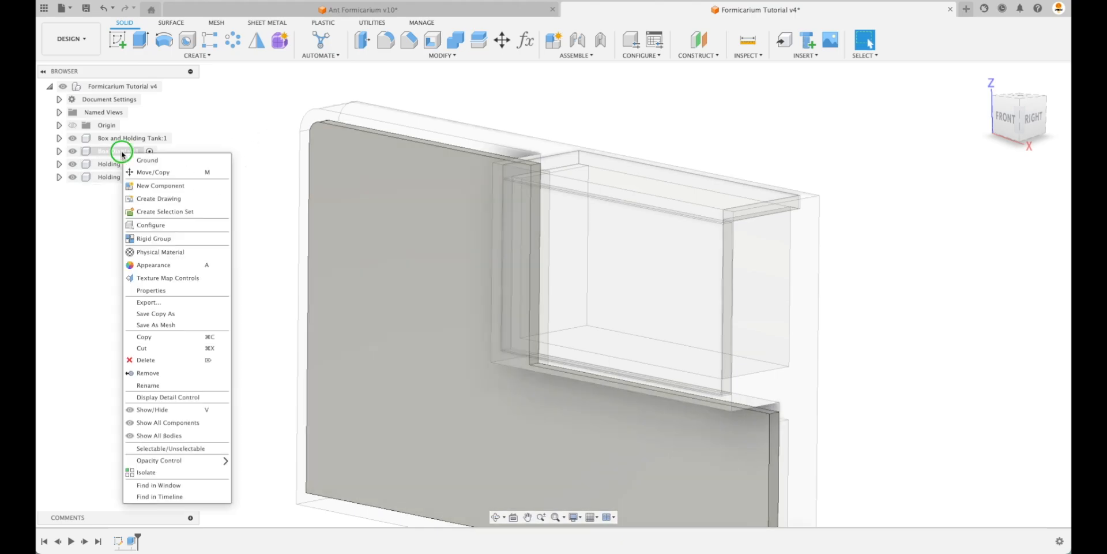
click(173, 471)
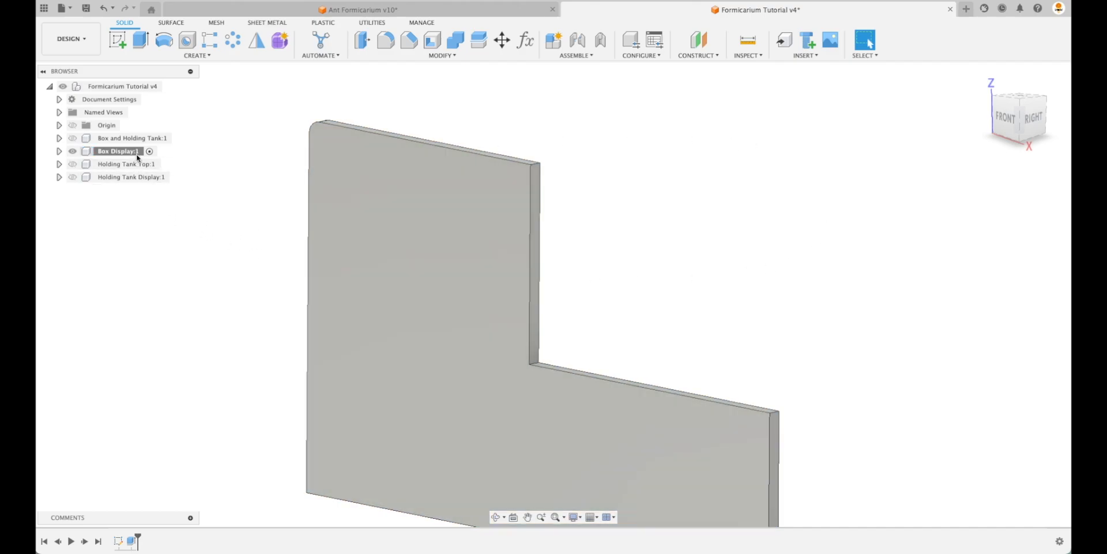
scroll(196, 249, down, 2)
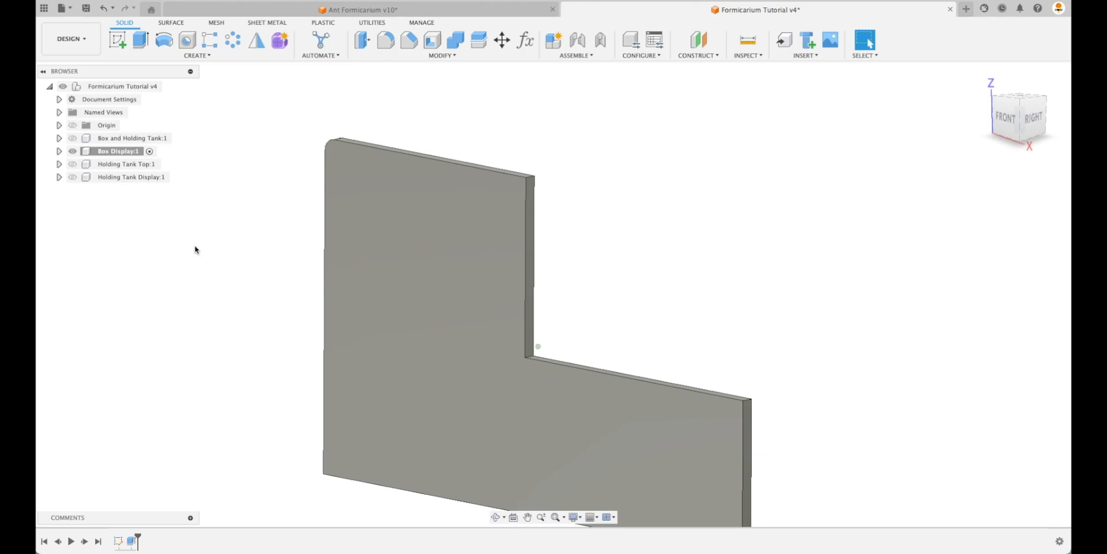
shift+middle_drag(195, 249, 198, 250)
- Sketch on the Box Display panel's front face a chained inward offset of the whole outline with the value -Relief
click(118, 39)
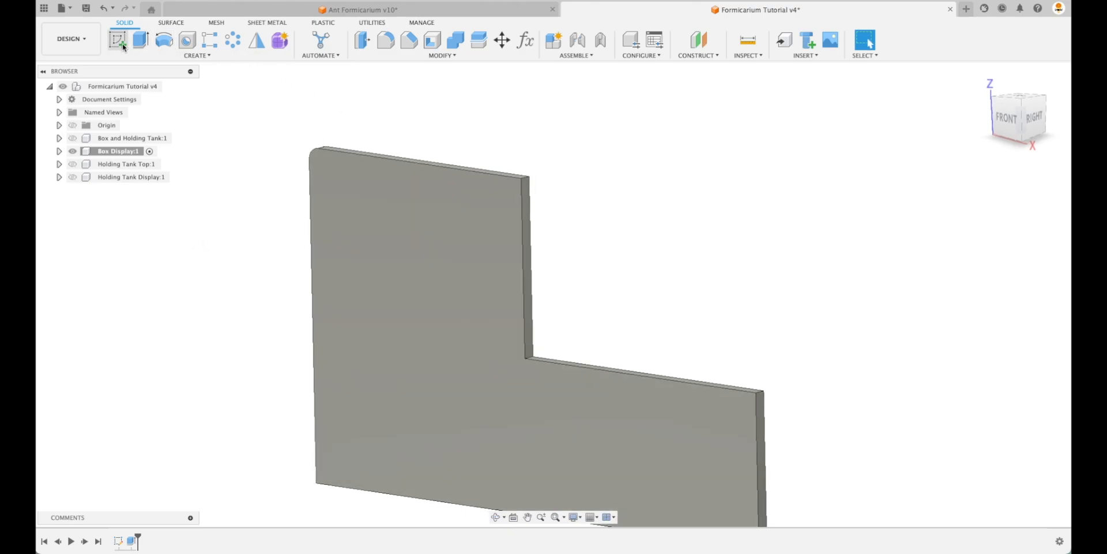
click(389, 204)
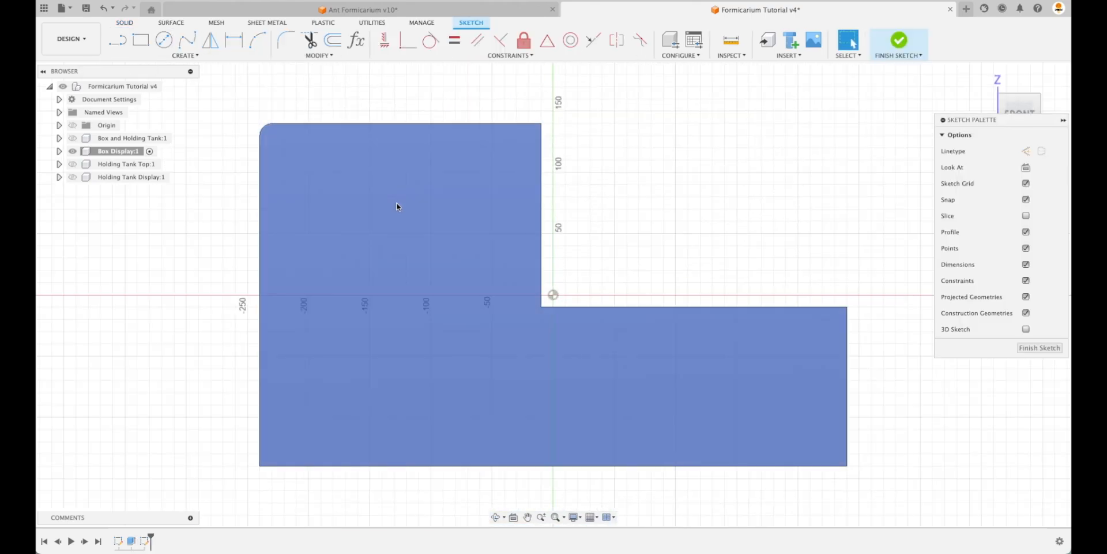
click(333, 40)
click(356, 125)
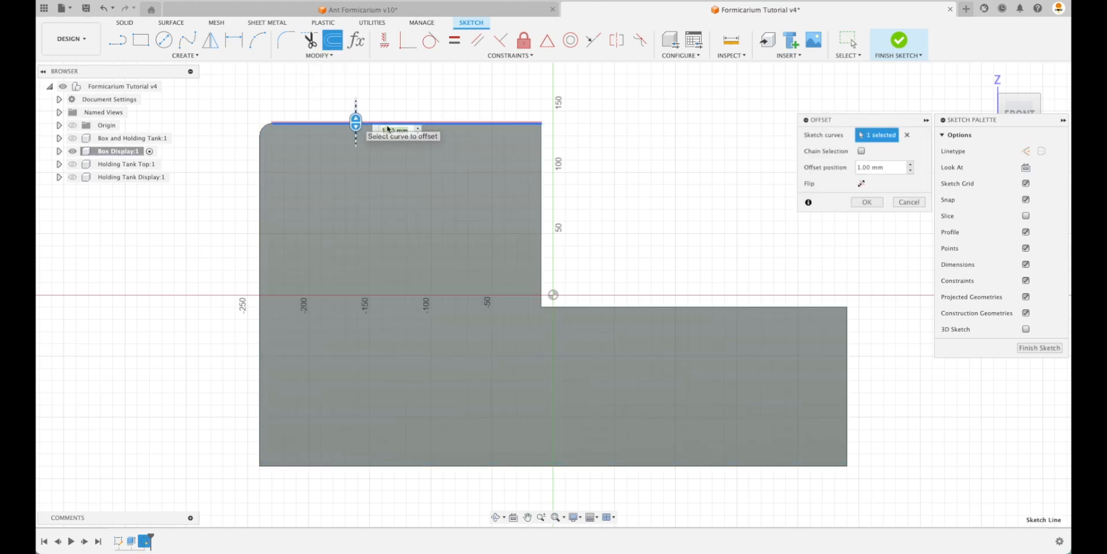
click(862, 151)
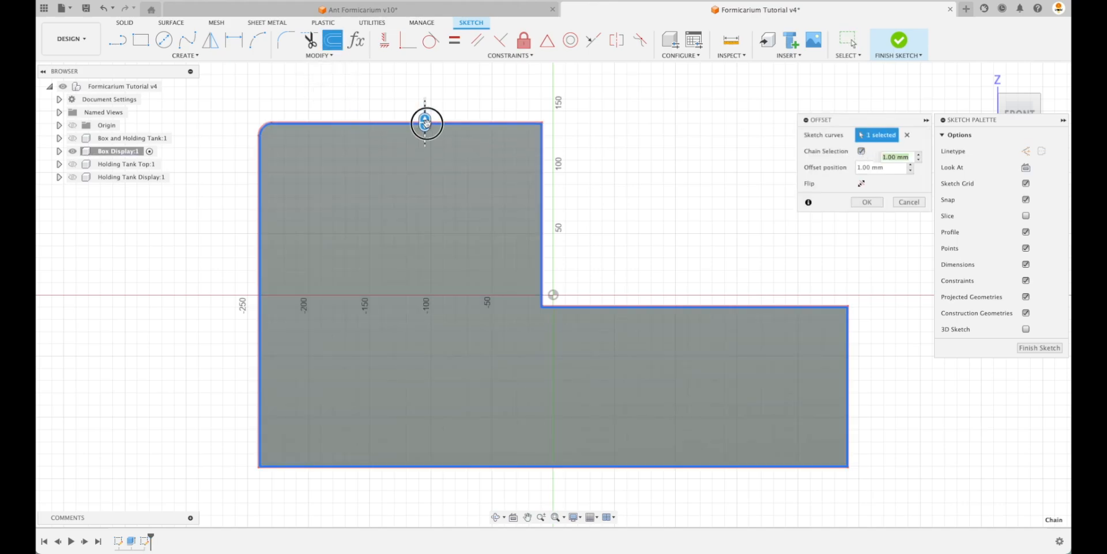
drag(425, 121, 425, 138)
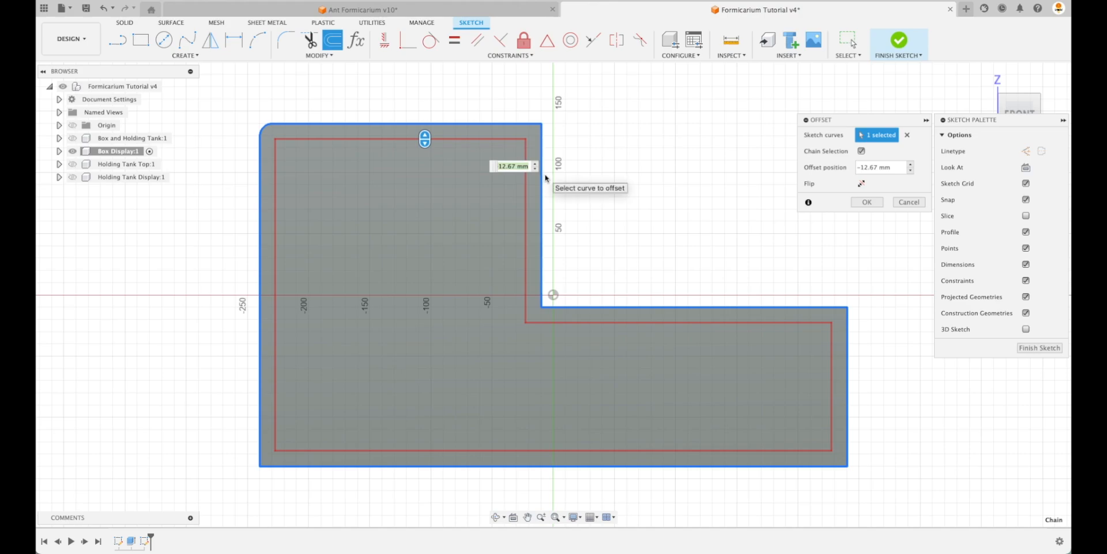
text(-Relief)
key(Return)
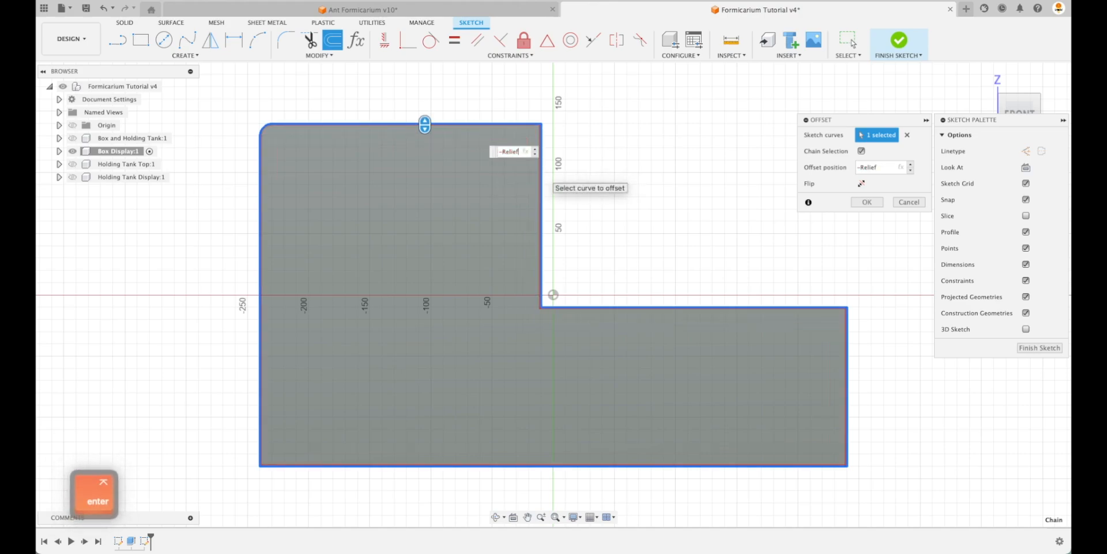
key(Return)
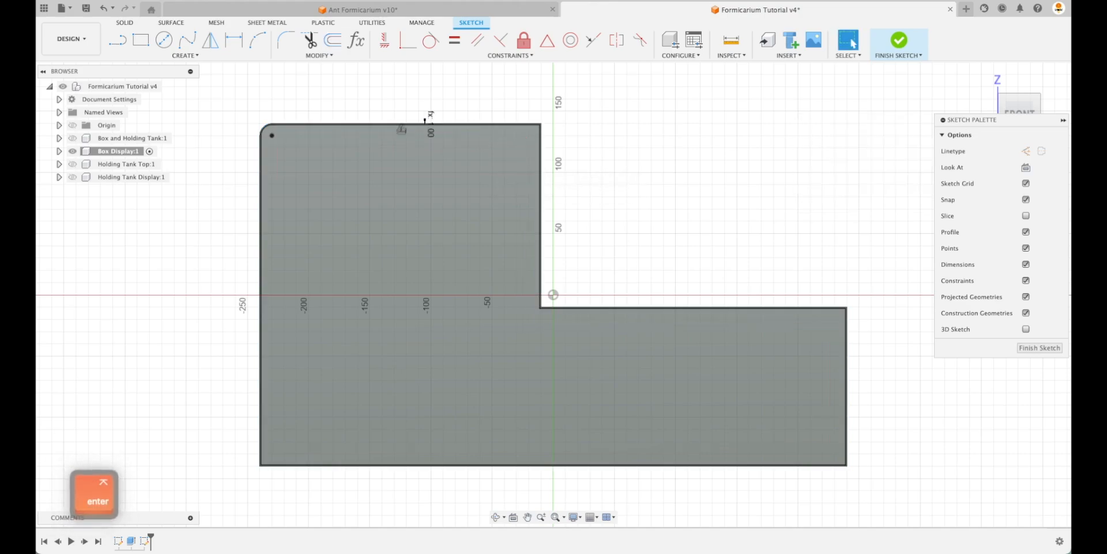
click(1035, 348)
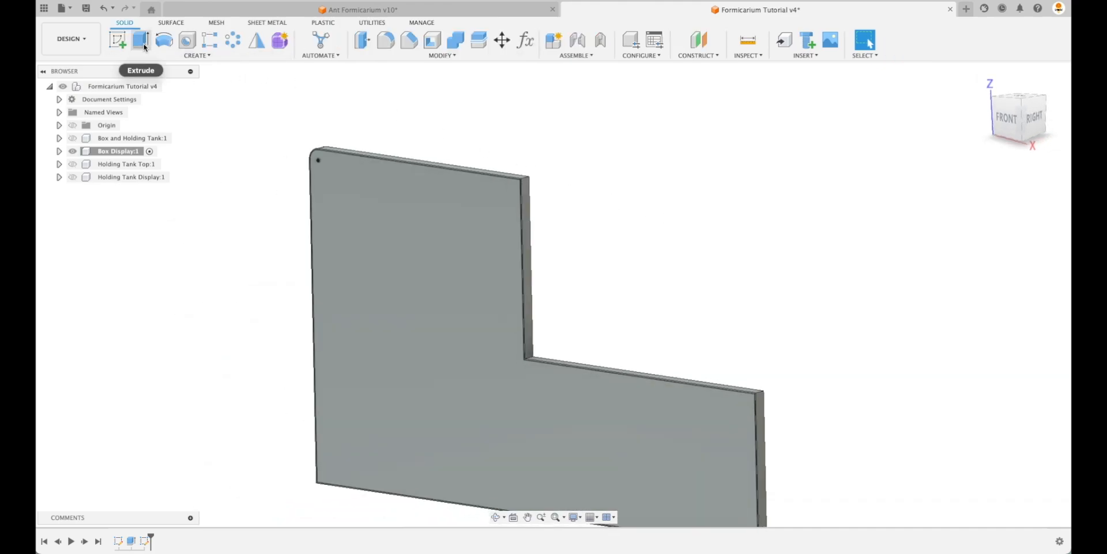
- Extrude the thin border profile as a cut from the front of the Box Display panel to its back face
click(142, 41)
scroll(520, 168, up, 10)
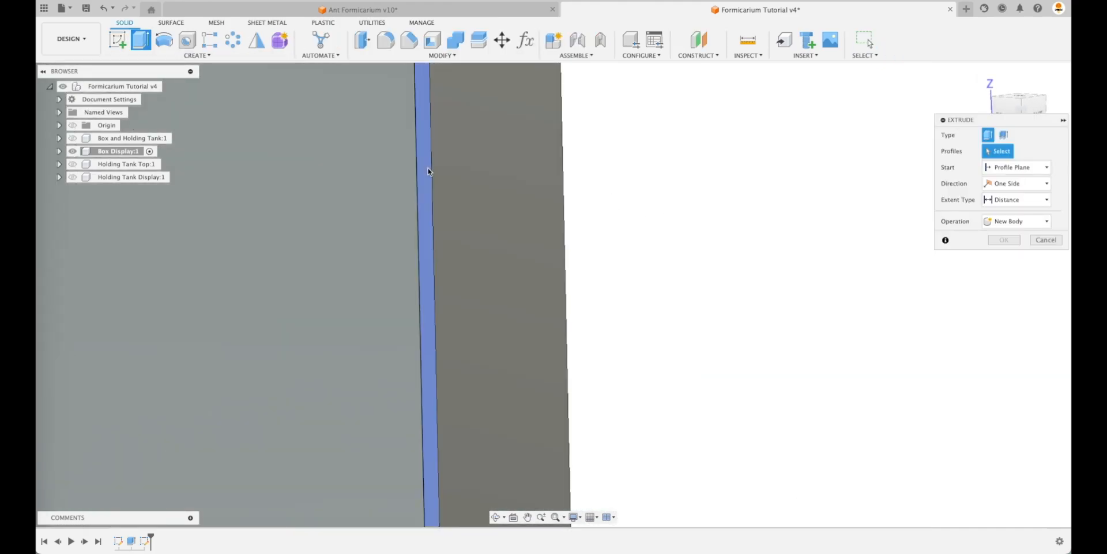
click(428, 171)
scroll(432, 176, down, 10)
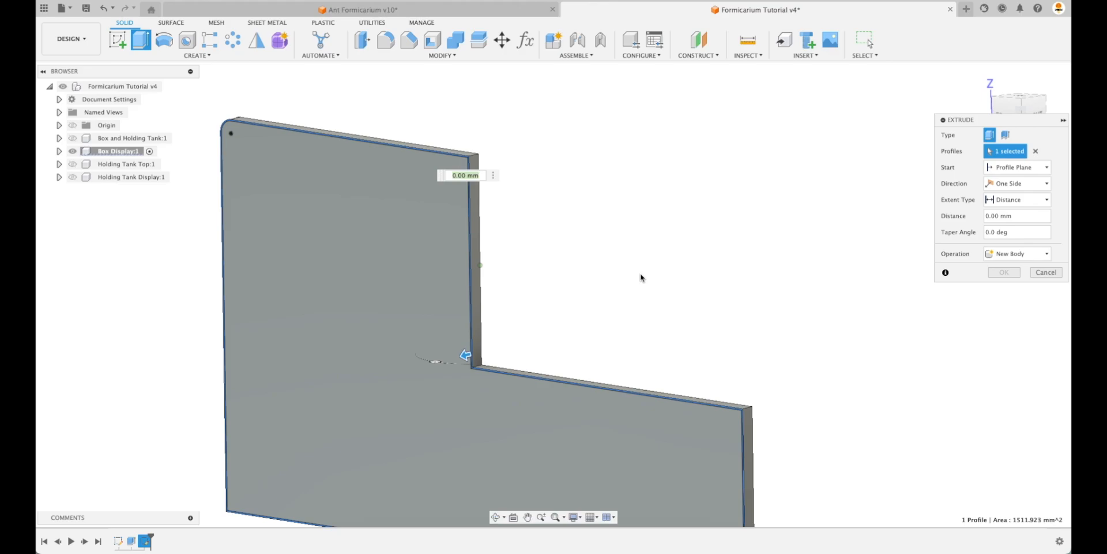
scroll(611, 280, down, 3)
shift+middle_drag(515, 326, 484, 318)
drag(475, 313, 515, 309)
click(1023, 202)
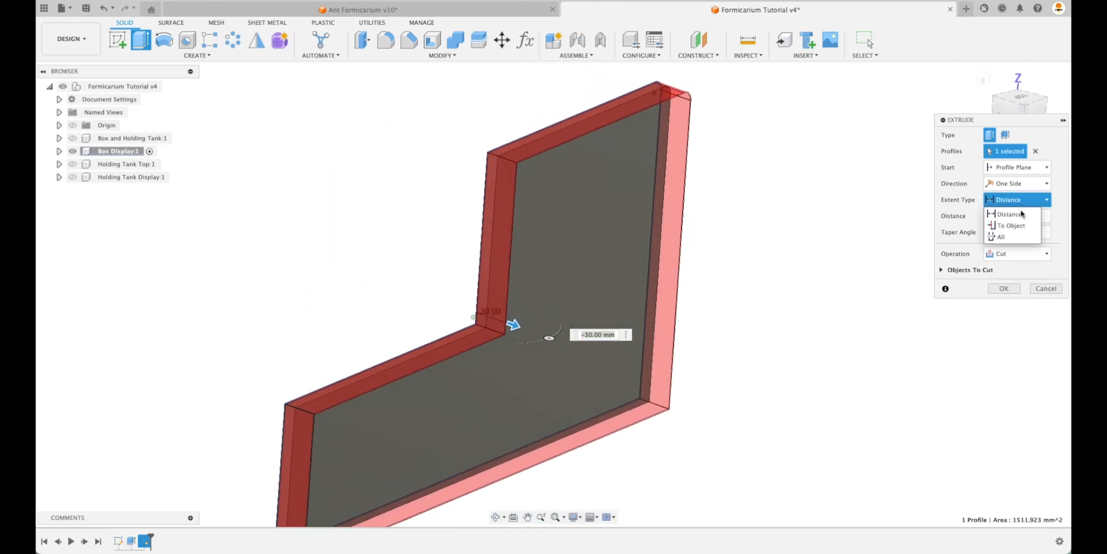
click(1011, 225)
click(575, 255)
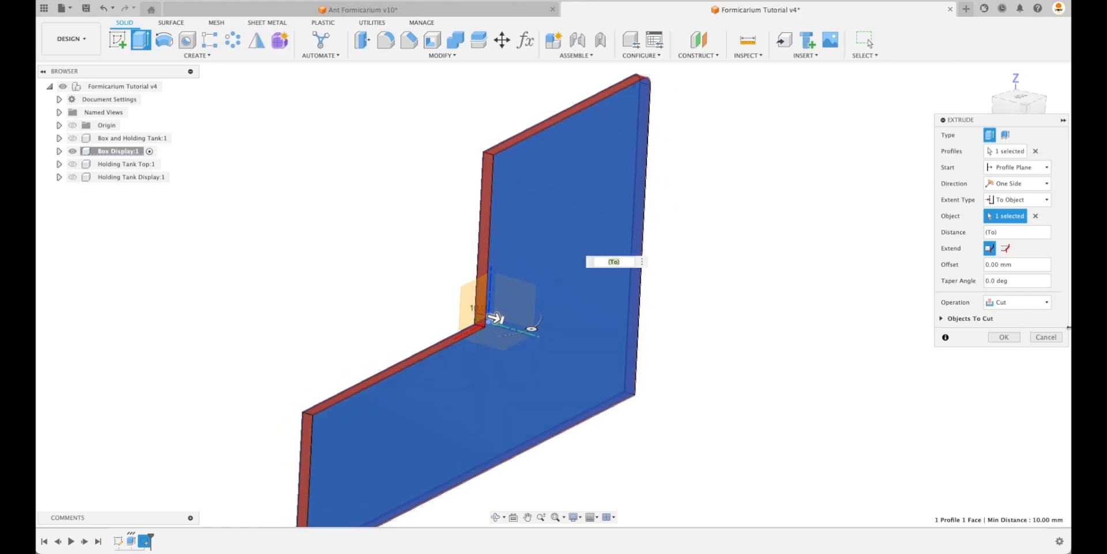
click(1004, 337)
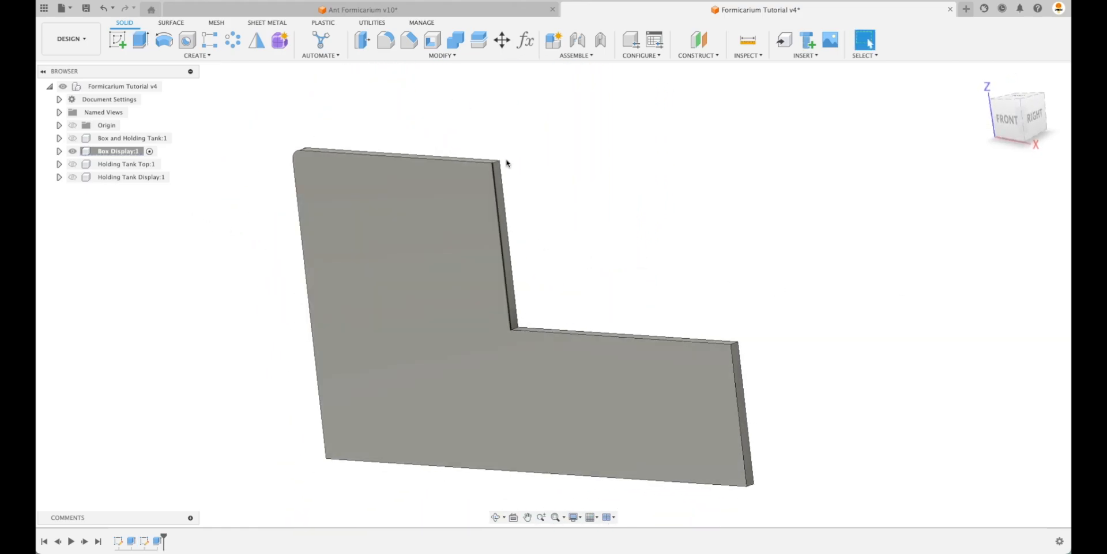
- Unisolate Box Display, activate the top-level Formicarium Tutorial assembly, and return to the home view
right_click(111, 153)
click(155, 472)
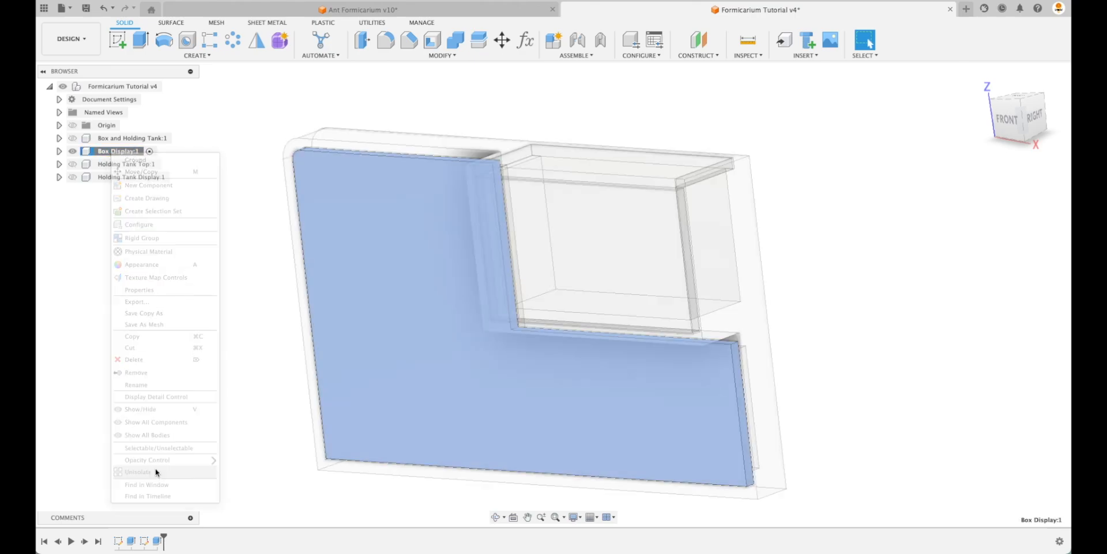
click(775, 113)
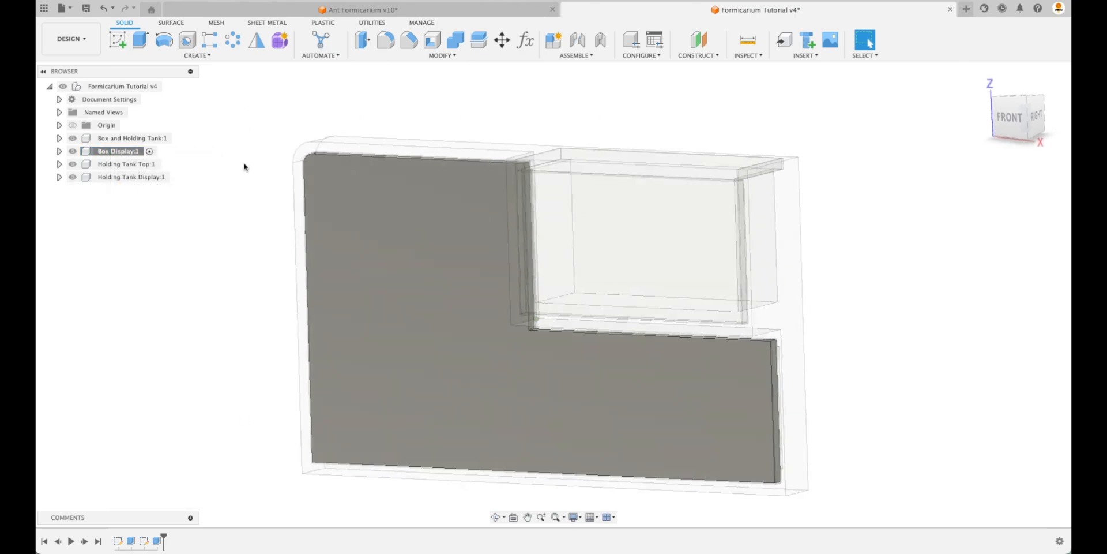
click(172, 86)
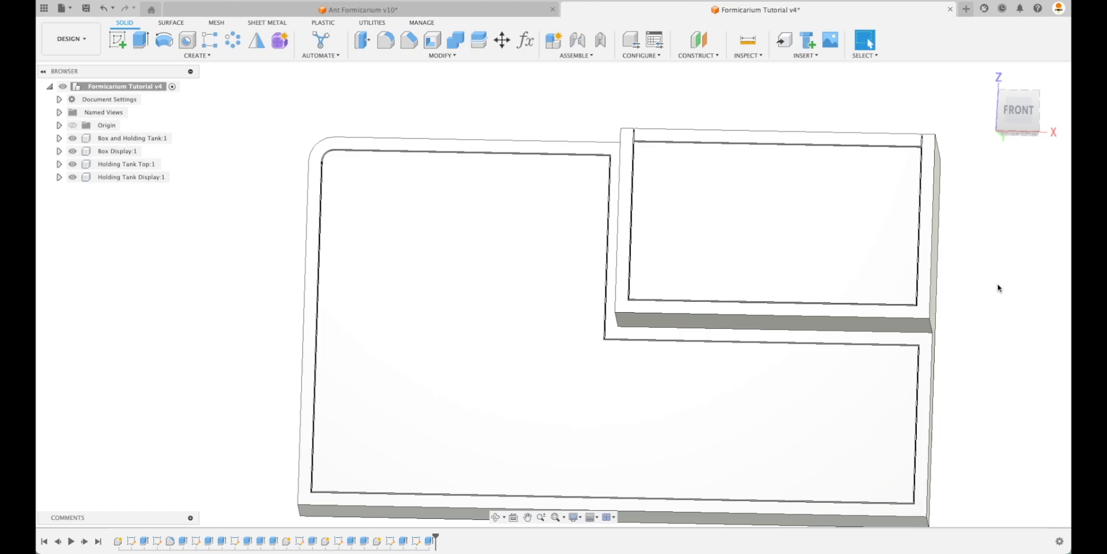
click(987, 82)
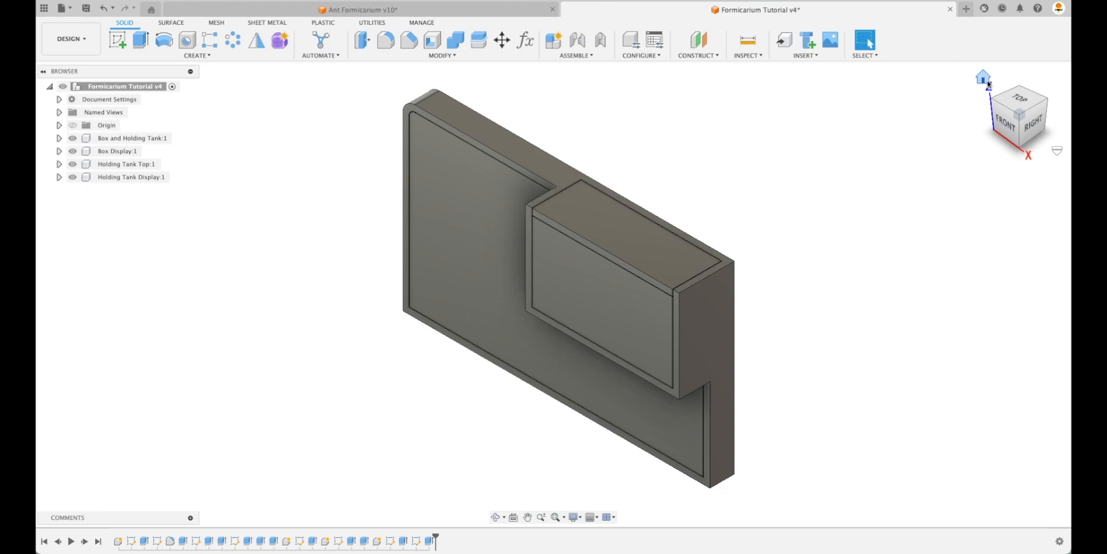
click(296, 214)
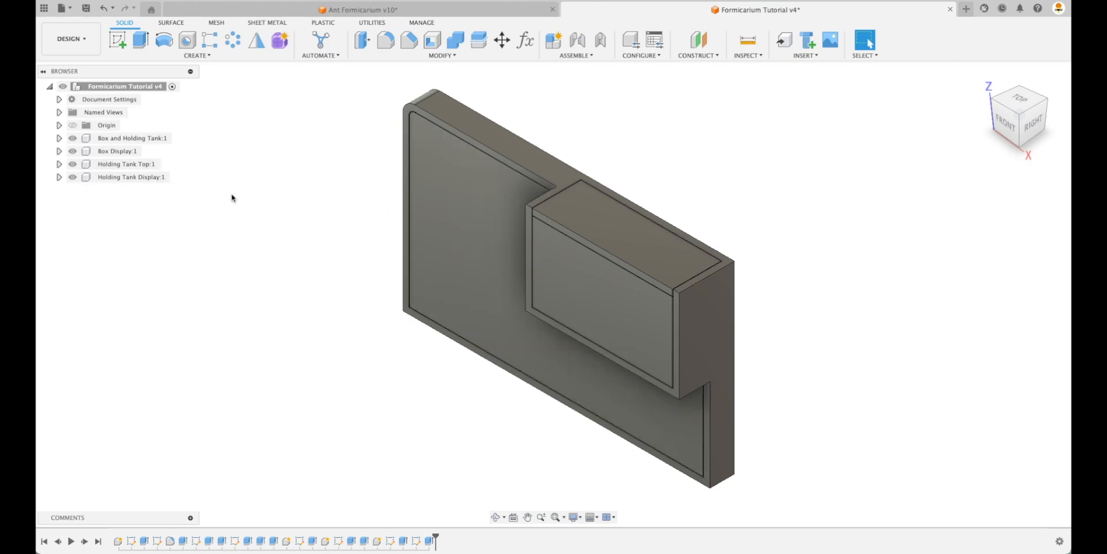
- Isolate the Box and Holding Tank component and turn it to show its front
right_click(118, 138)
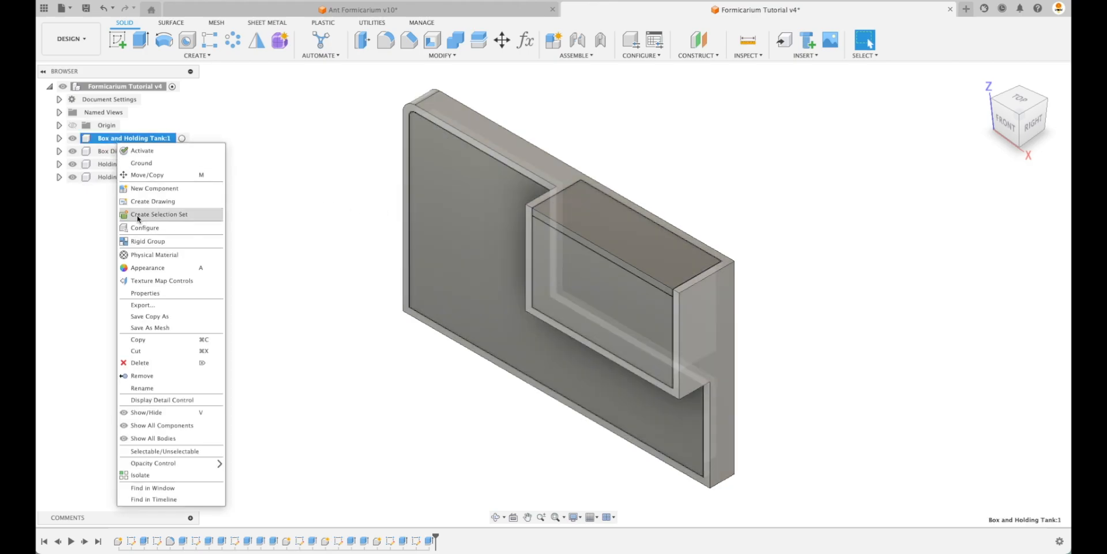
click(162, 475)
click(284, 335)
shift+middle_drag(285, 337, 209, 362)
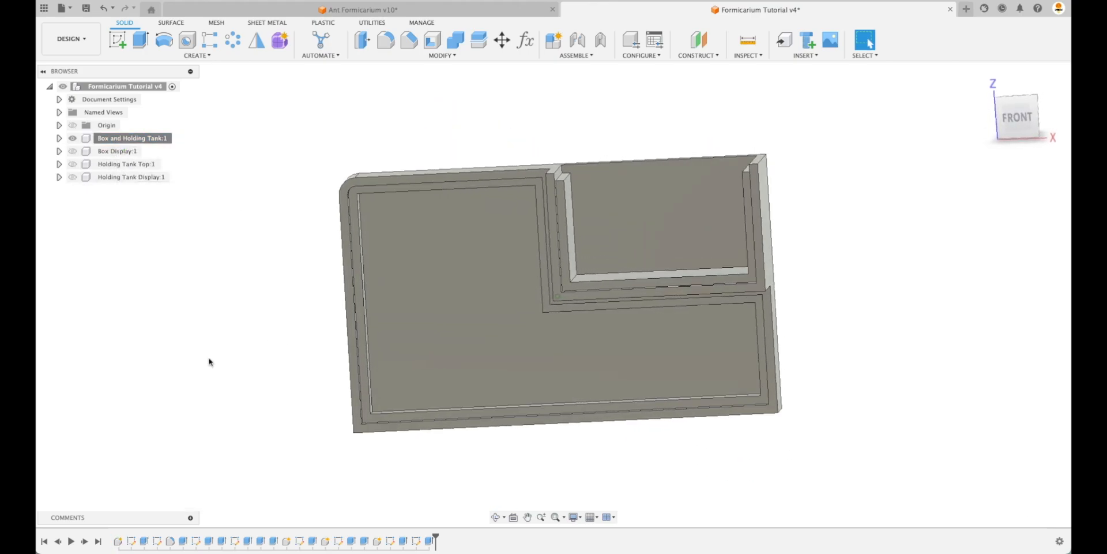
- Sketch on the box's inner ledge face a chained inward offset of the ledge's outer outline with the value -WallThickness / 2
click(118, 40)
click(374, 191)
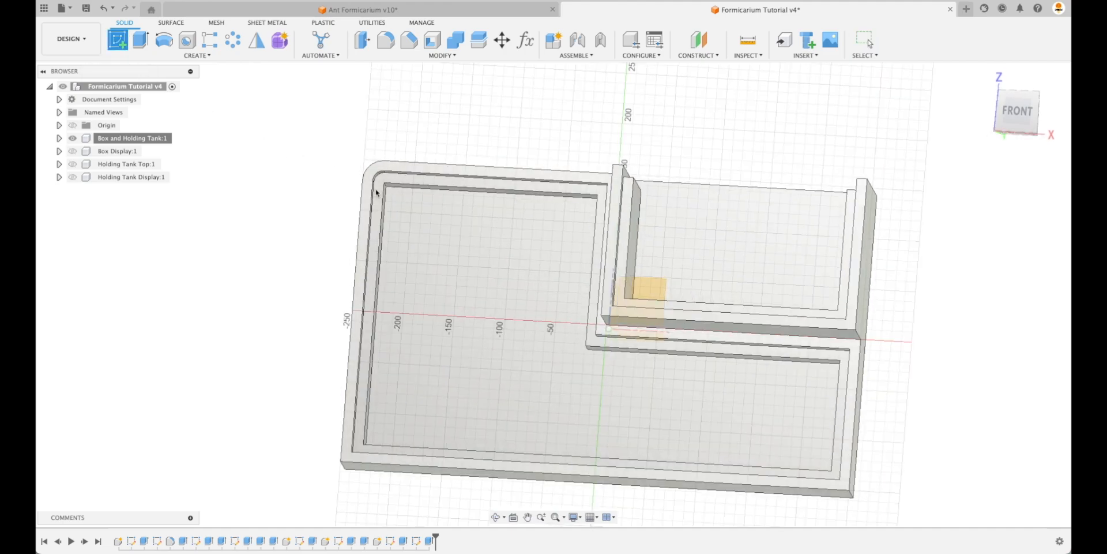
click(379, 191)
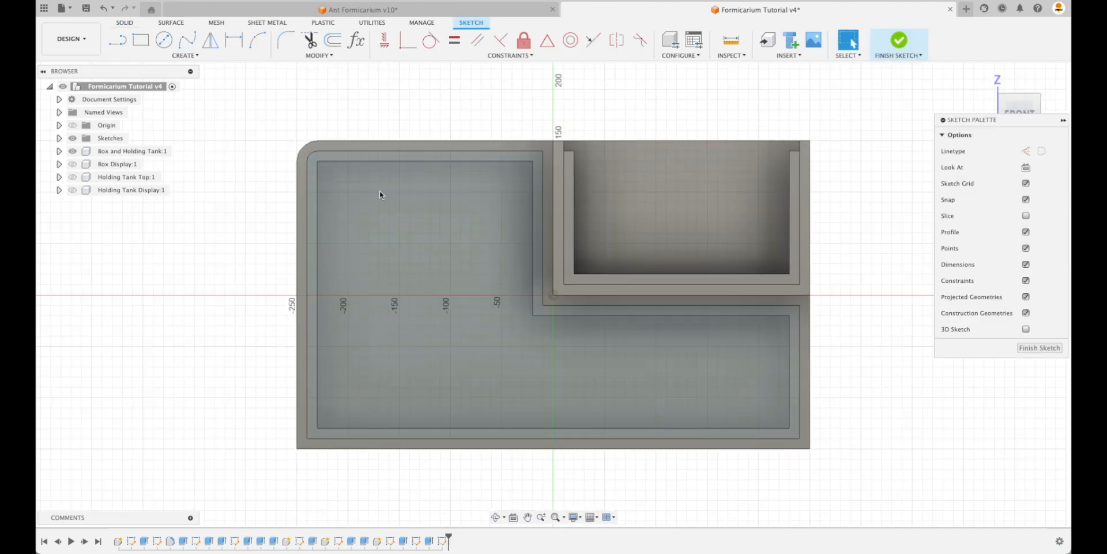
click(333, 41)
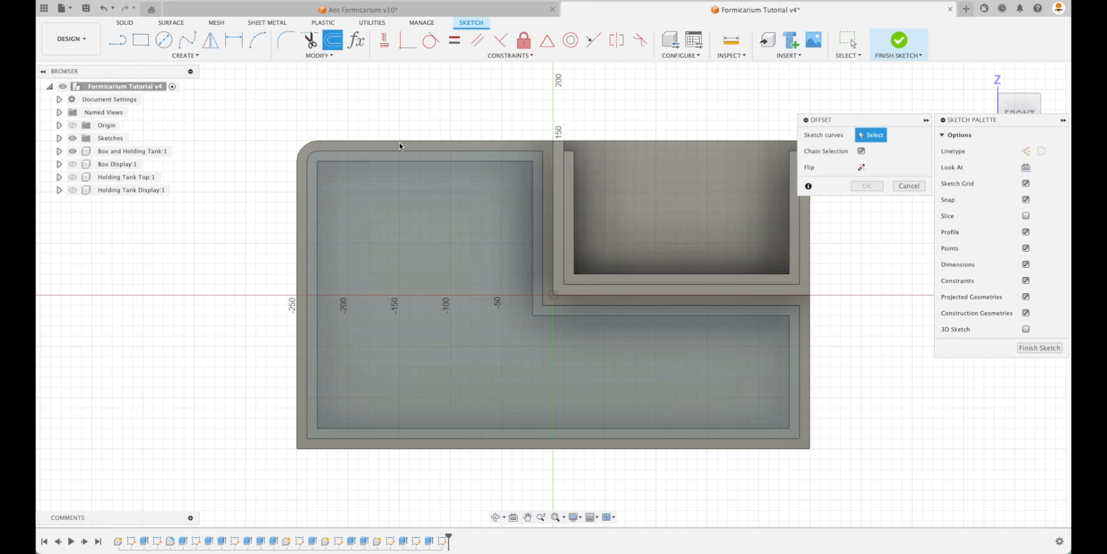
click(403, 151)
drag(405, 151, 405, 156)
text(-WallThickness)
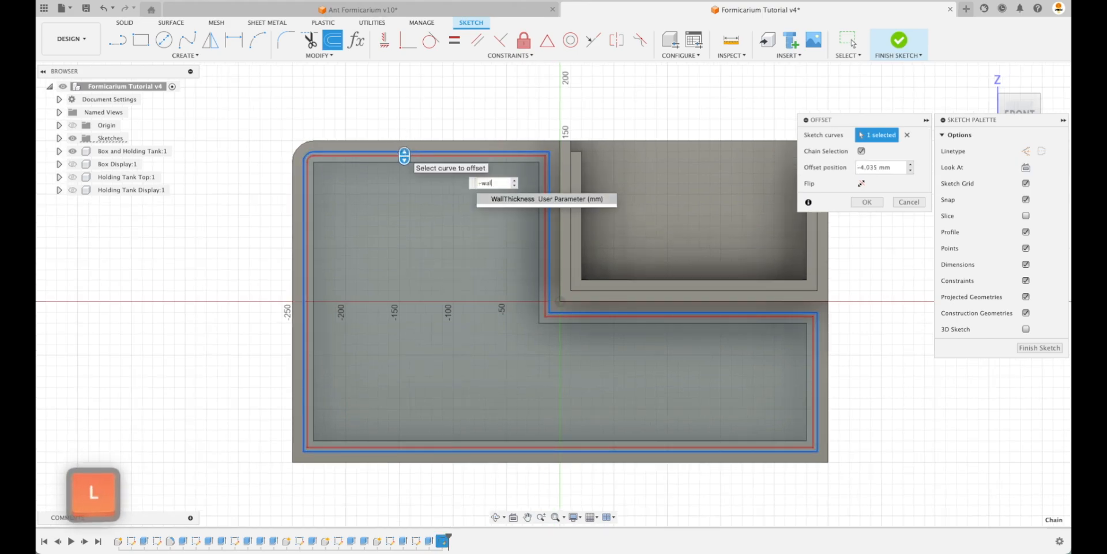
key(Return)
text(/2)
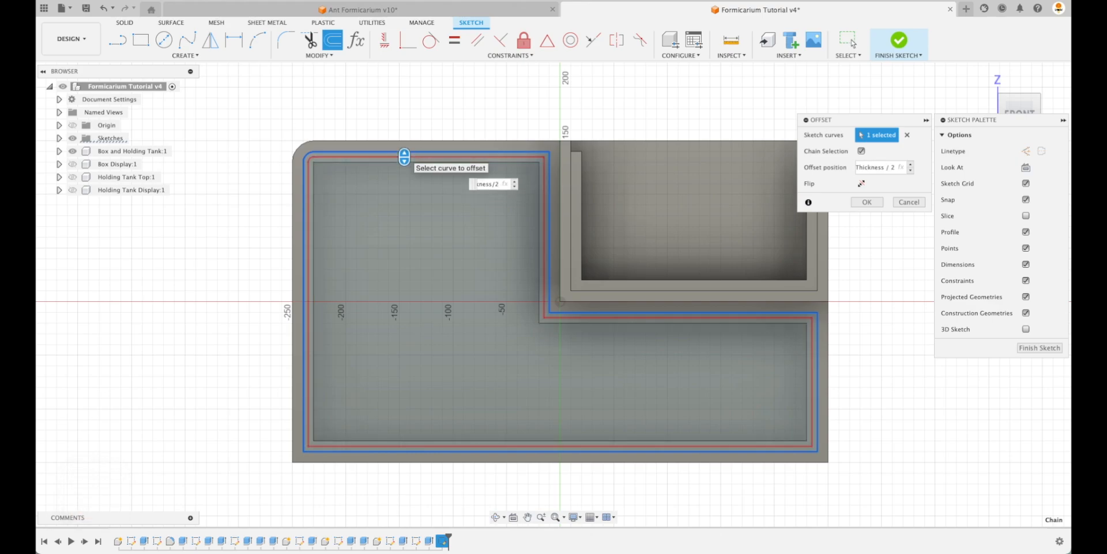
key(Return)
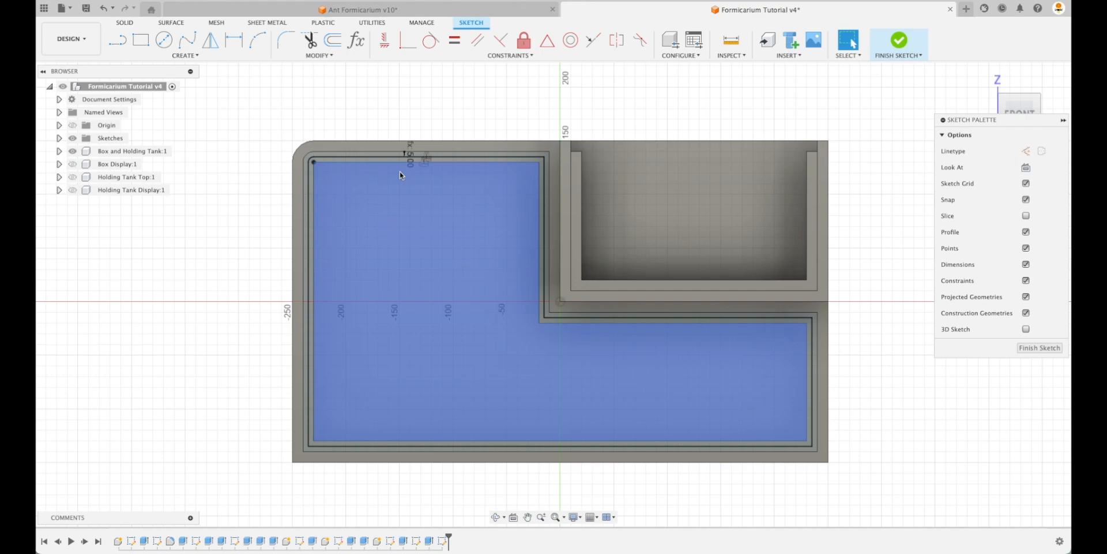
- Delete the whole offset outline from the sketch and set up the Line tool to draw construction lines
double_click(475, 161)
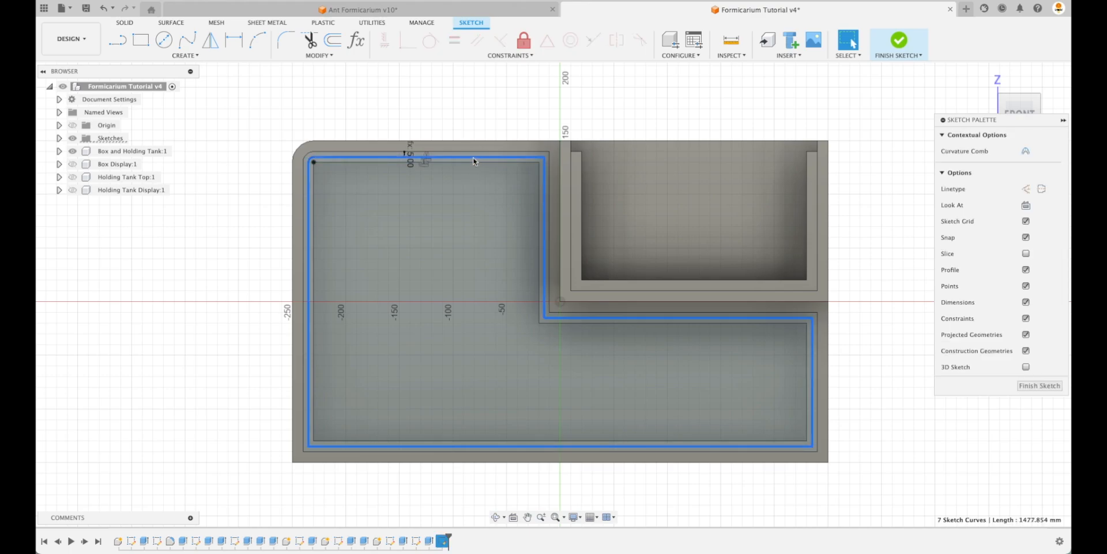
key(Delete)
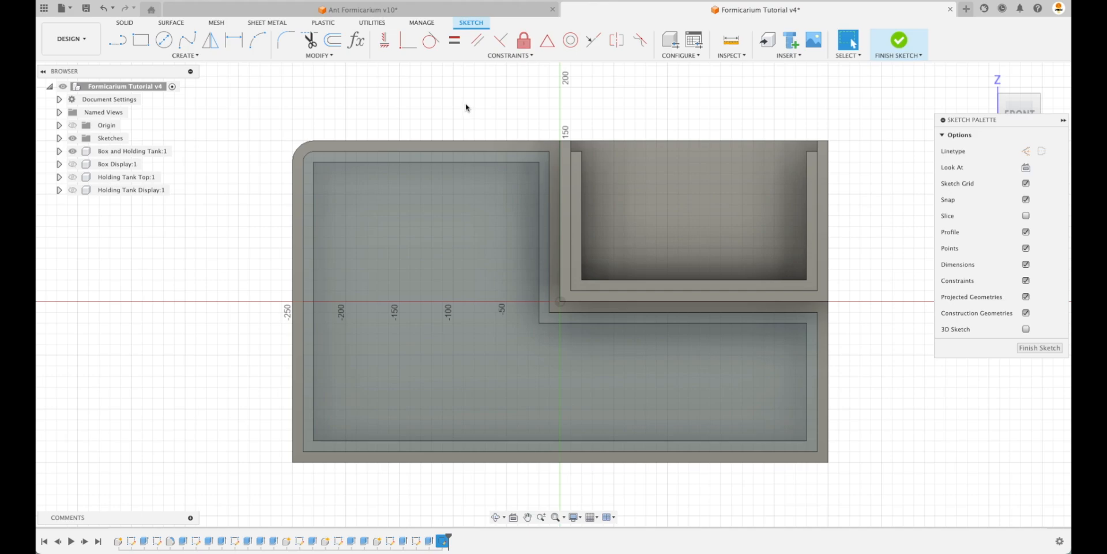
click(120, 46)
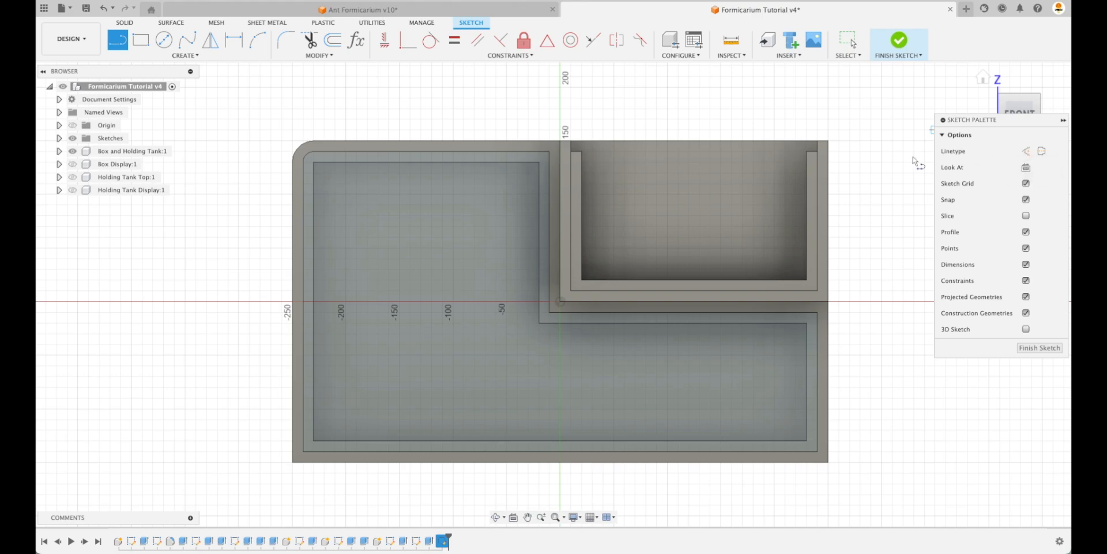
key(x)
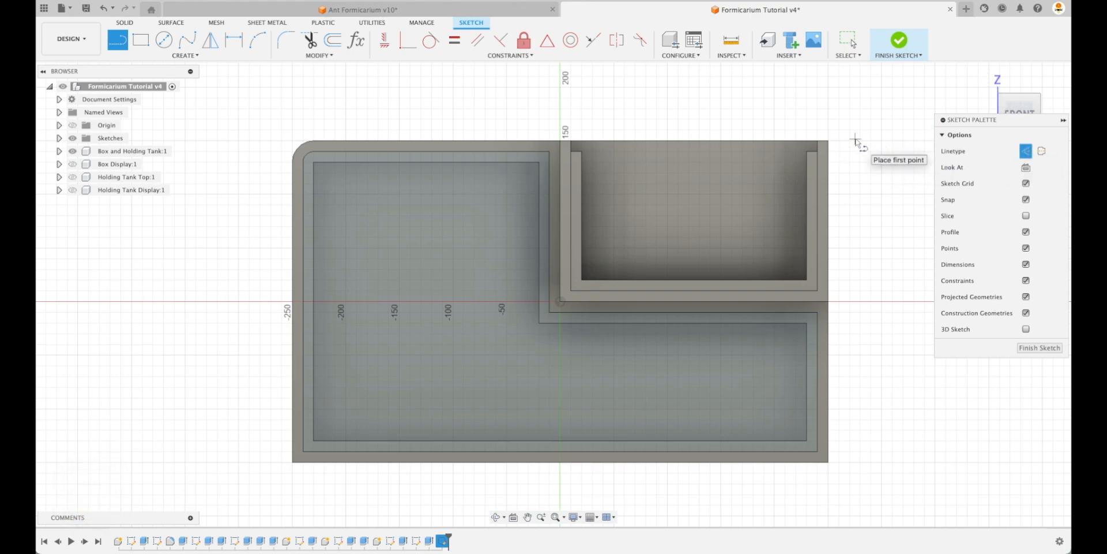
key(x)
key(x)
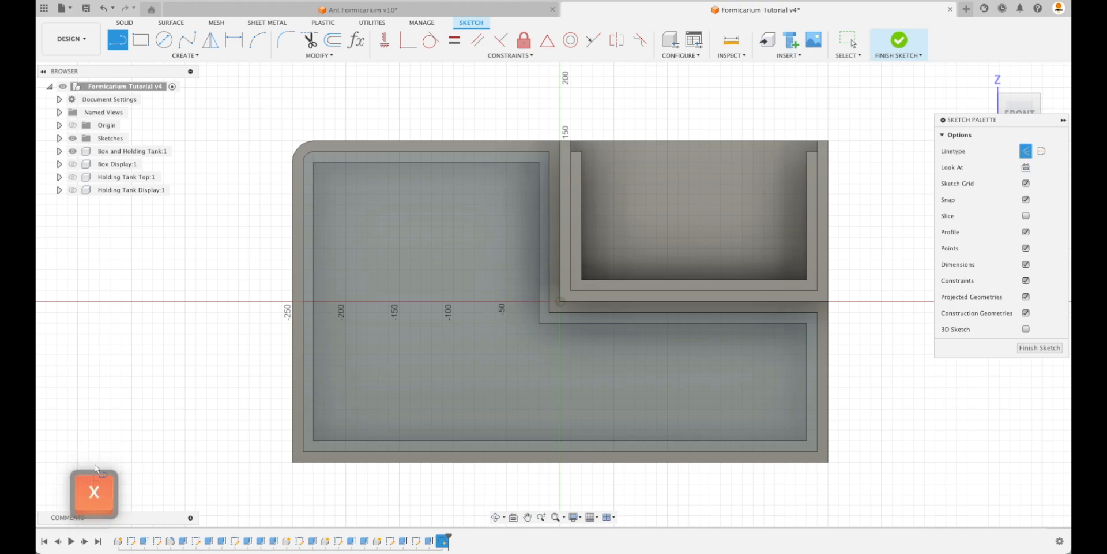
key(x)
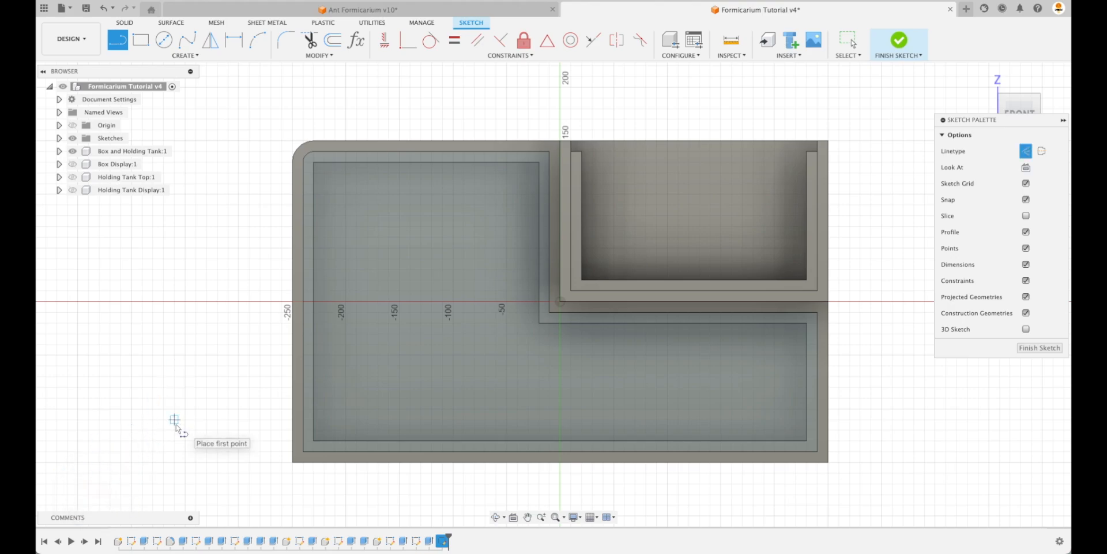
key(x)
key(x)
key(x)
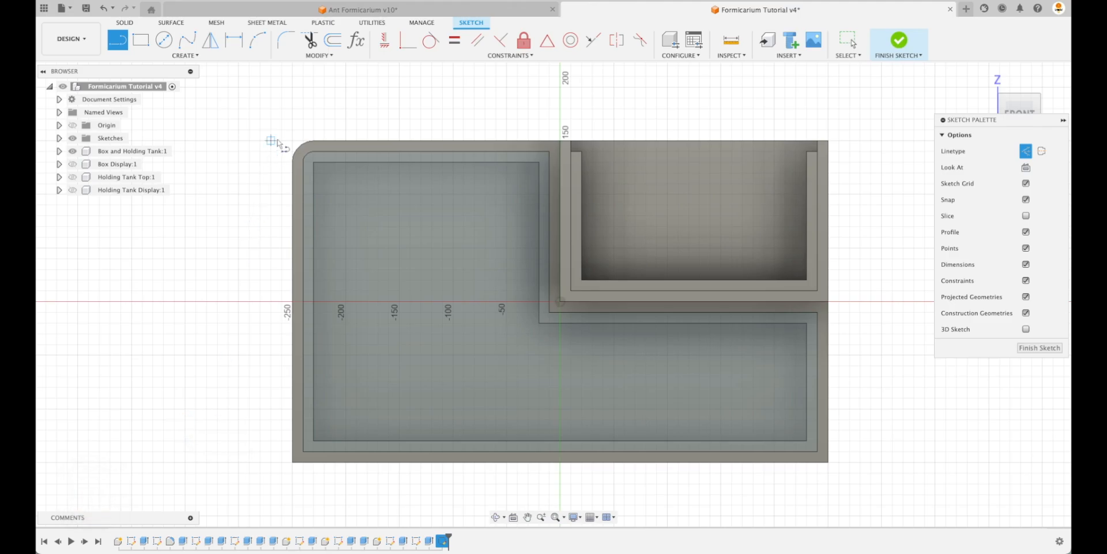
- Draw diagonal construction lines across the ledge's width at the two upper corners of the large L-shaped compartment
scroll(322, 171, up, 5)
scroll(324, 182, up, 3)
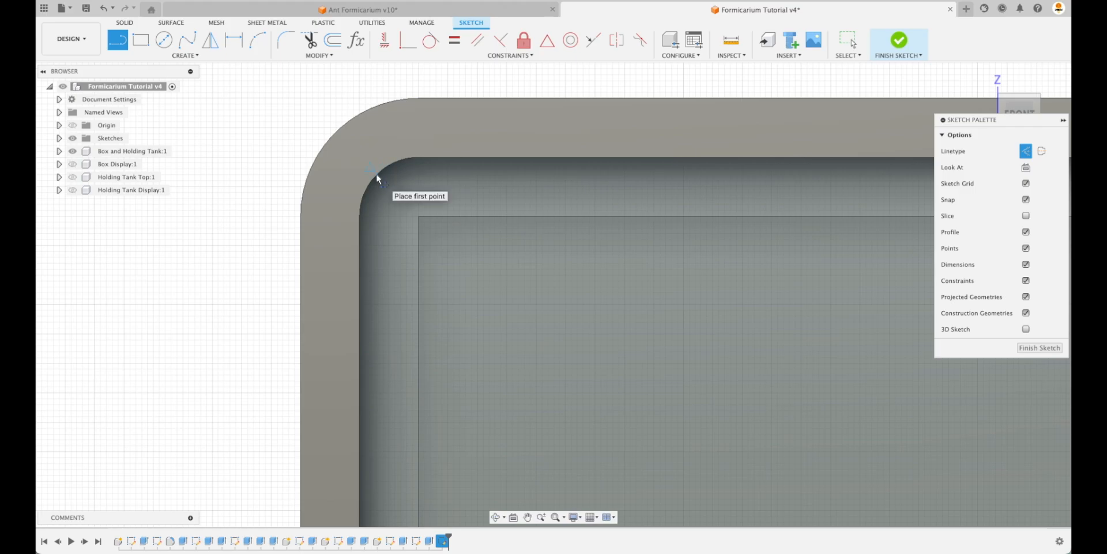
click(376, 173)
double_click(419, 216)
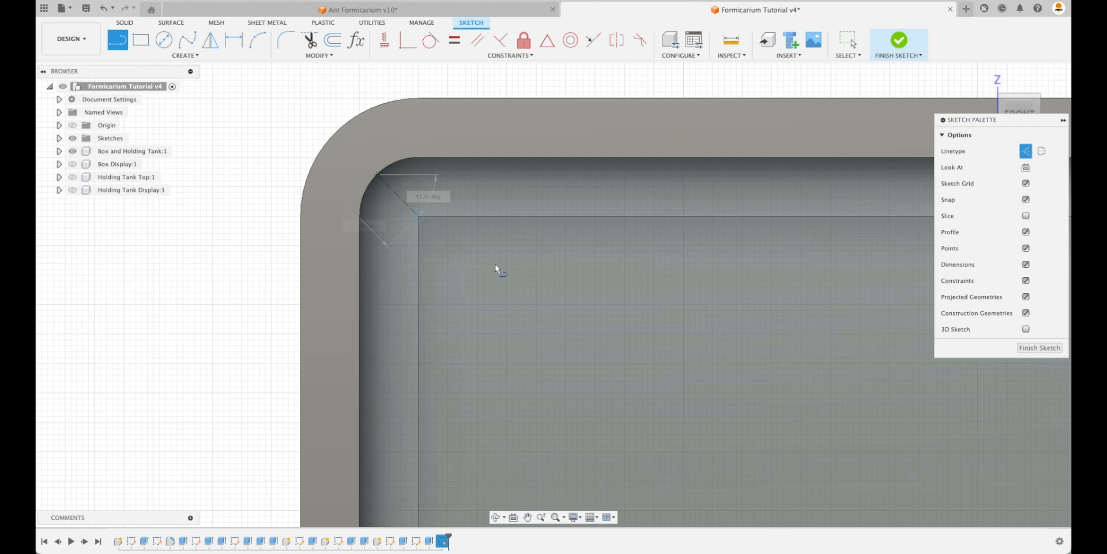
scroll(497, 267, down, 1)
scroll(510, 269, down, 5)
middle_drag(769, 339, 544, 299)
click(734, 195)
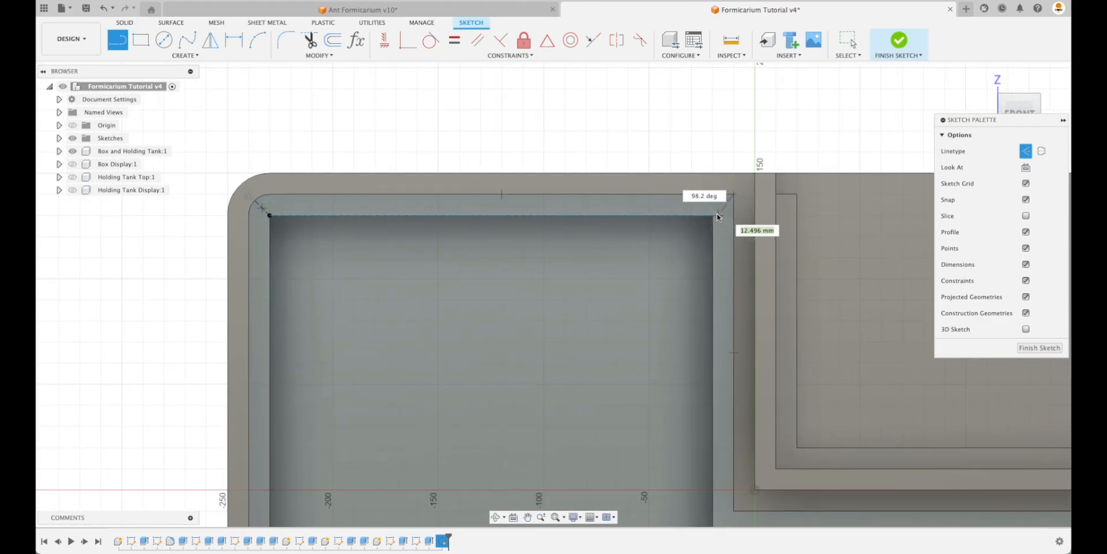
double_click(713, 215)
- Draw diagonal construction lines across the ledge at the L's inside corner and at the upper right corner of its lower arm
scroll(617, 246, down, 2)
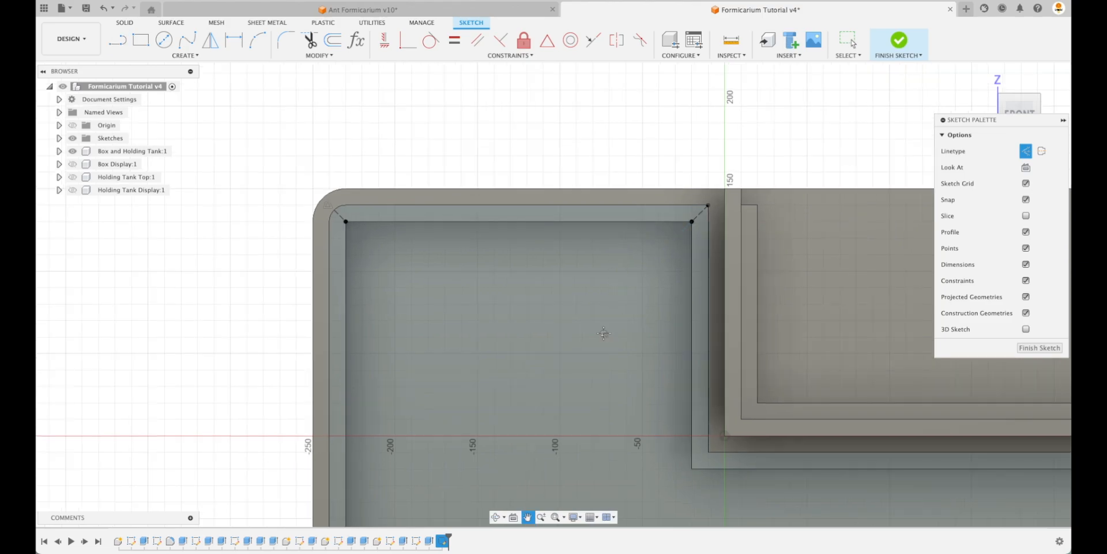
mouse_move(600, 331)
middle_down()
mouse_move(578, 257)
mouse_move(510, 205)
middle_up()
scroll(510, 205, down, 1)
key(l)
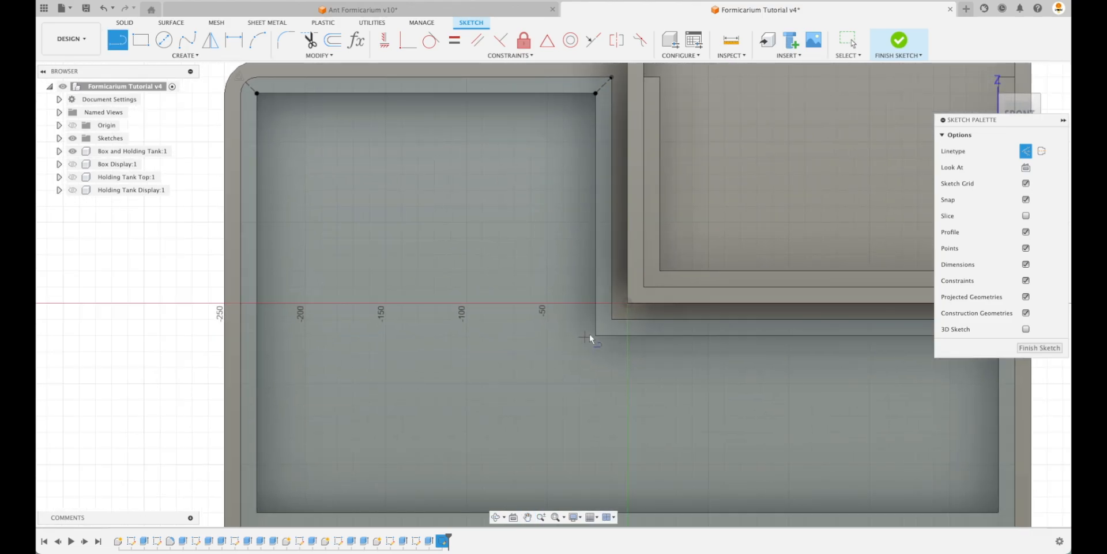
click(595, 334)
double_click(612, 317)
click(596, 334)
scroll(521, 362, down, 1)
middle_drag(726, 405, 622, 369)
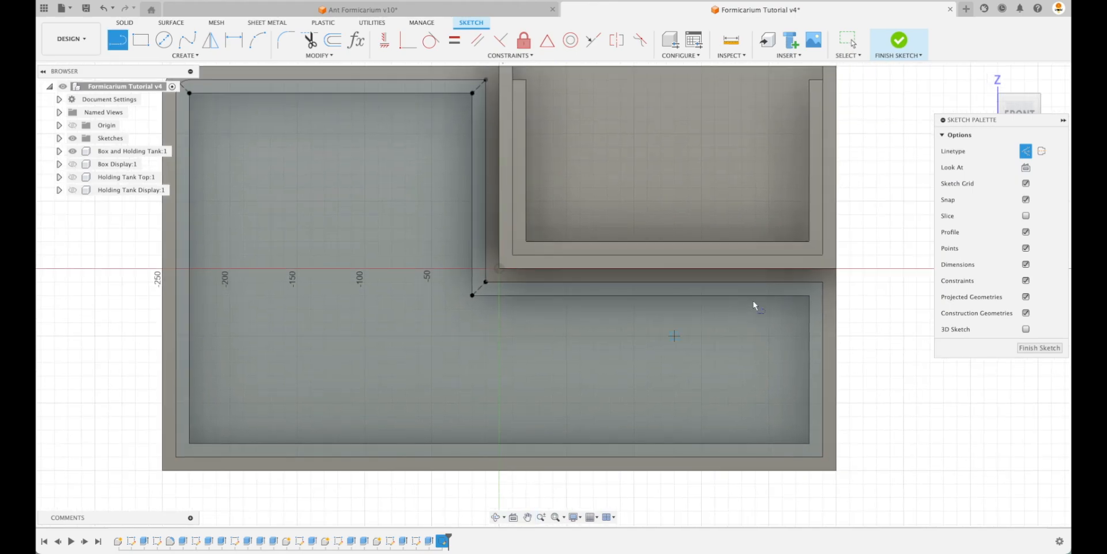
click(810, 295)
click(822, 283)
- Add construction lines across the ledge at both lower corners, below the origin on the bottom edge, and level with the origin on the left edge
click(823, 455)
click(809, 443)
click(500, 456)
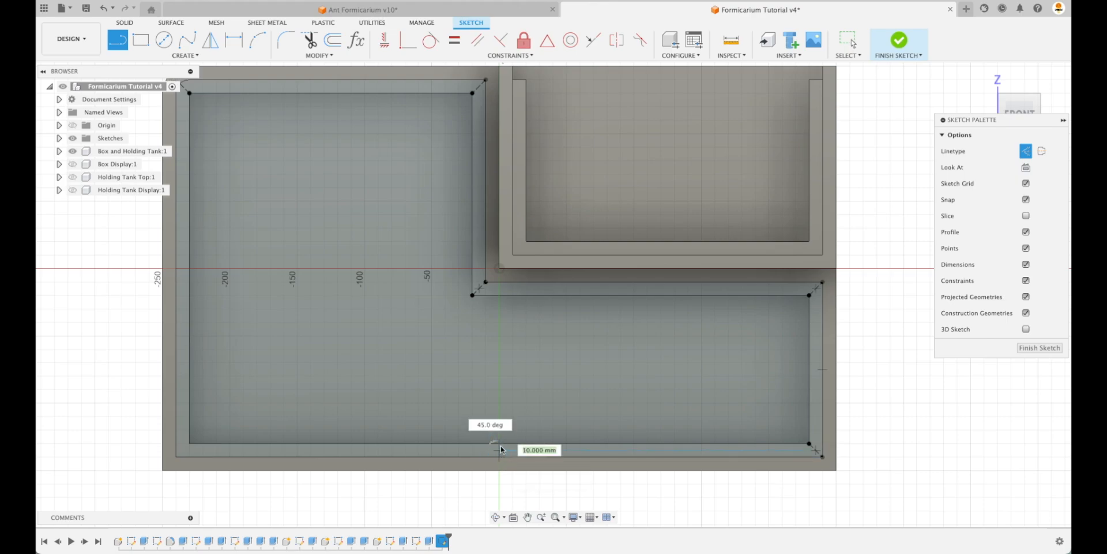
click(500, 443)
click(190, 444)
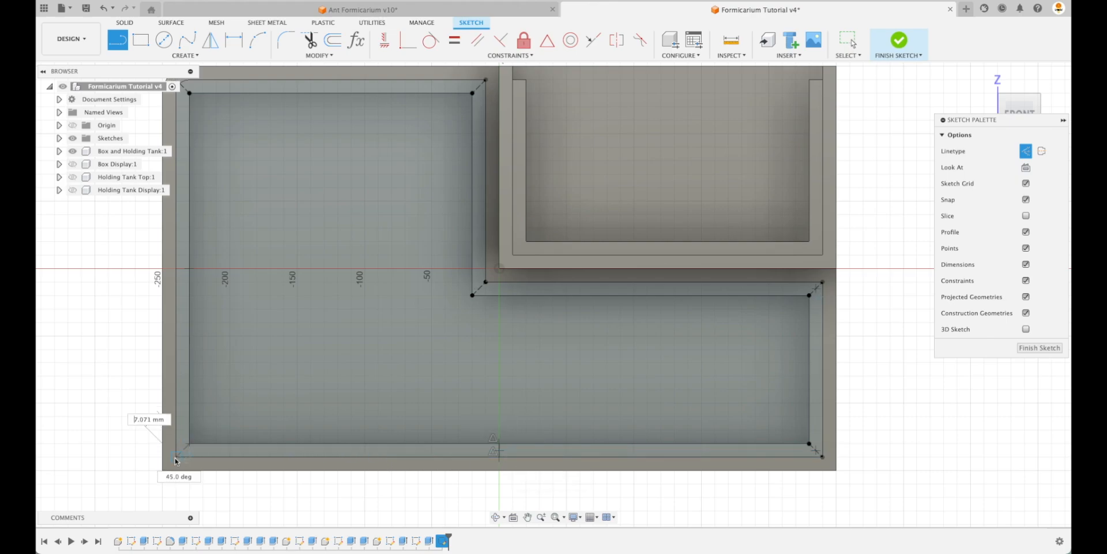
click(175, 456)
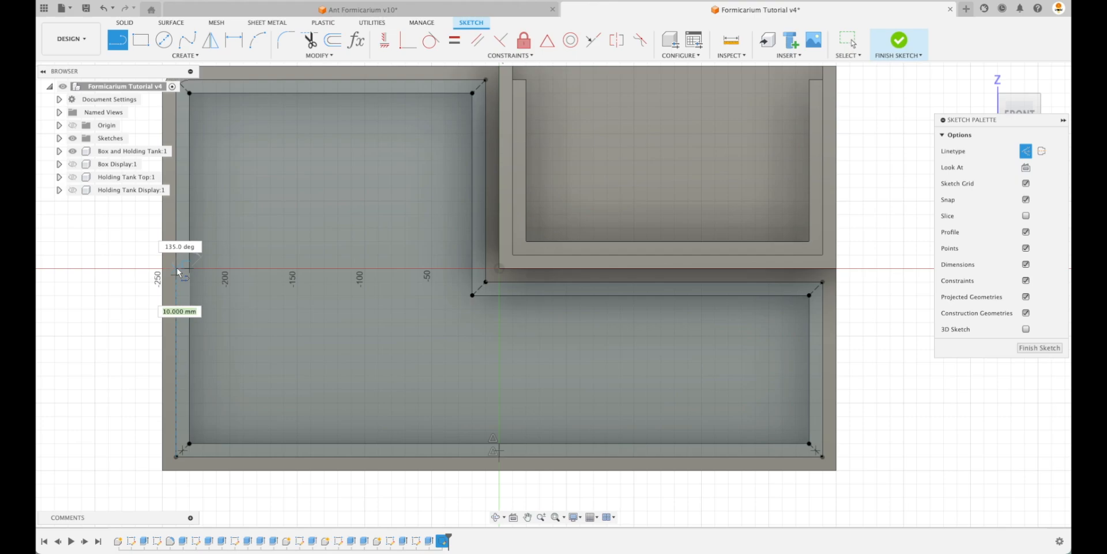
click(177, 268)
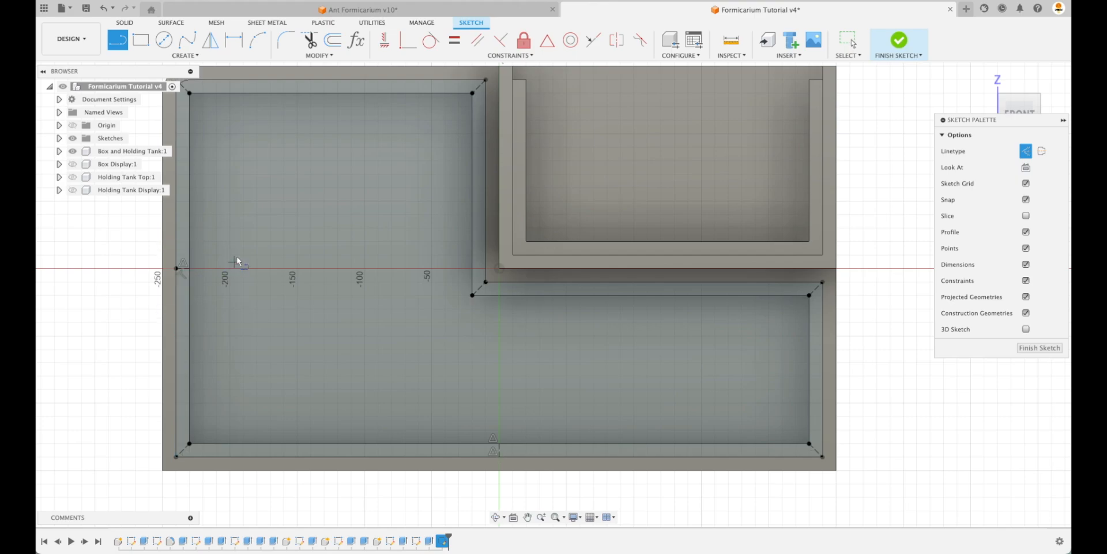
click(332, 39)
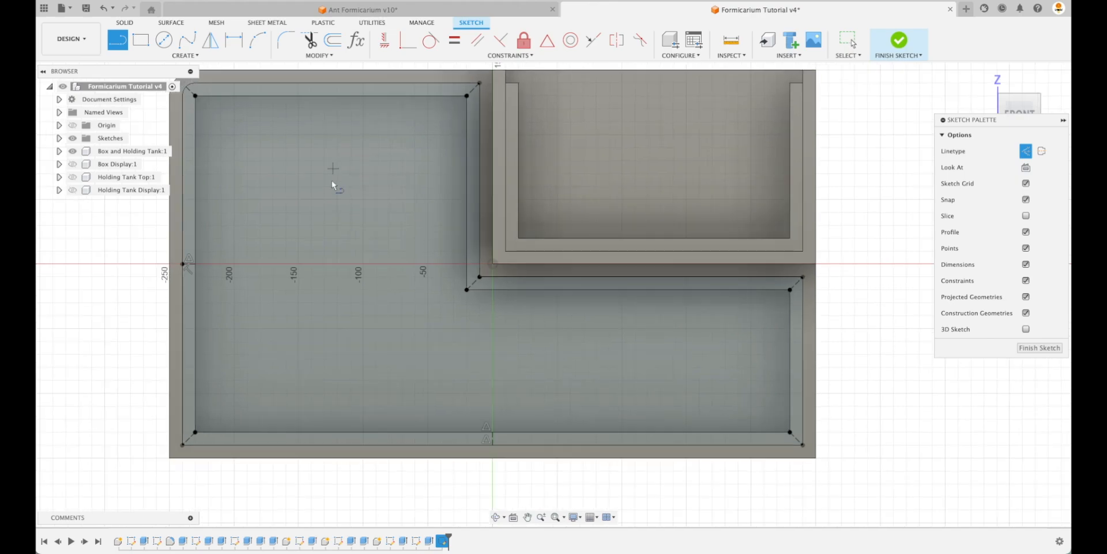
scroll(369, 208, up, 3)
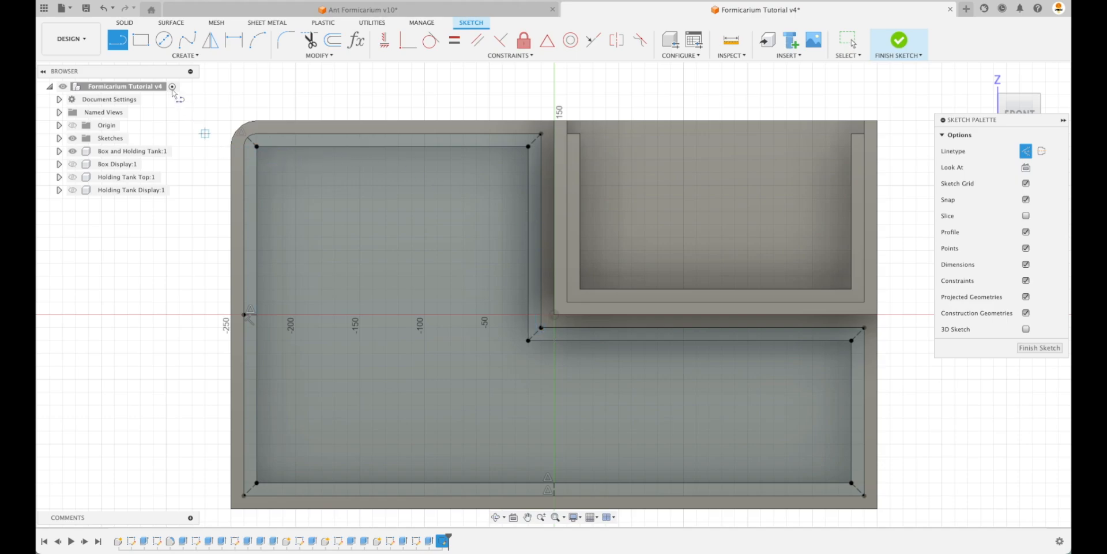
- Place sketch points at the midpoints of the construction lines around the ledge and finish the sketch
click(190, 56)
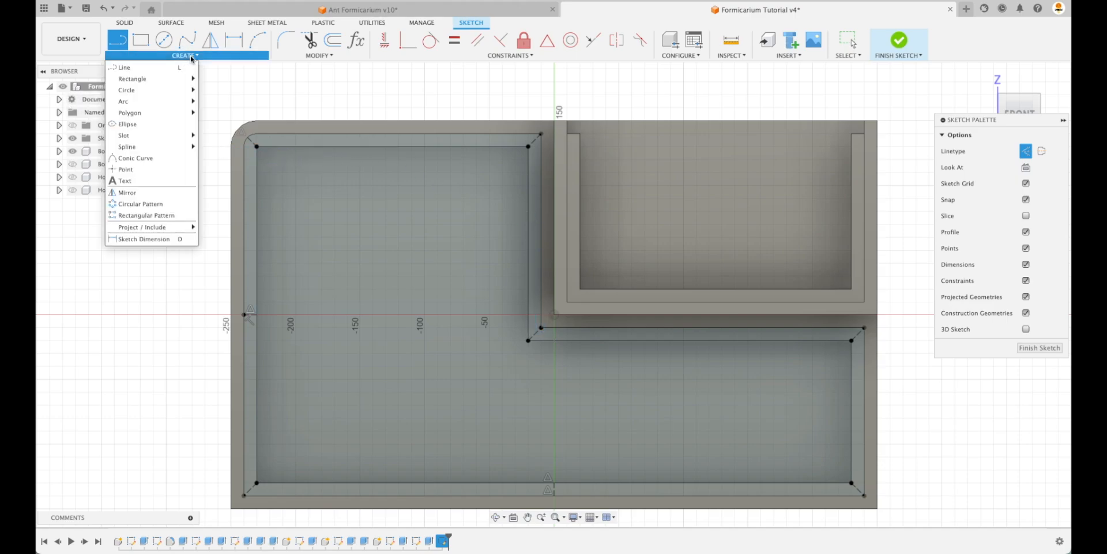
click(125, 169)
scroll(245, 147, up, 2)
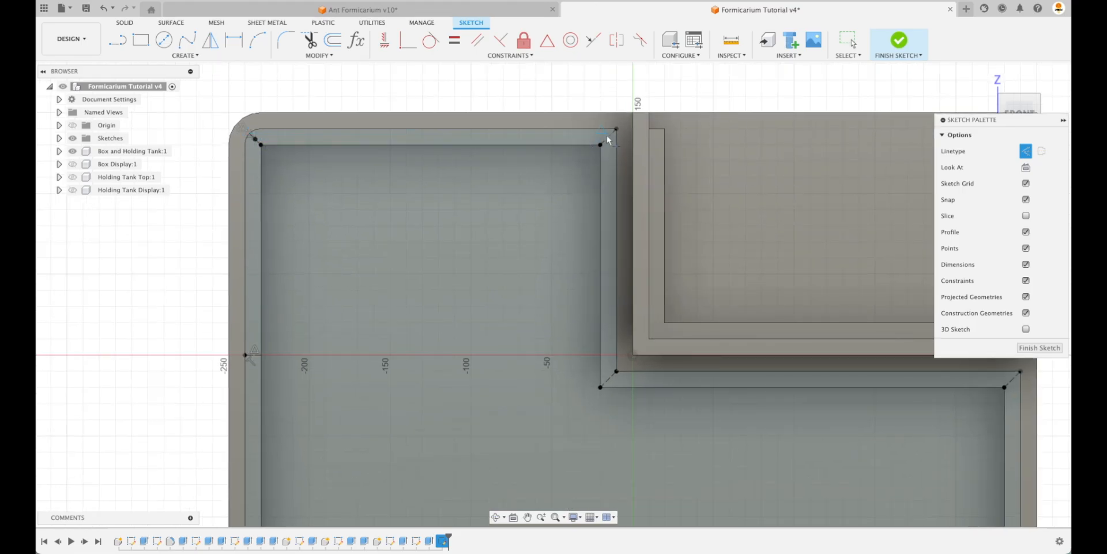
click(609, 380)
click(253, 355)
scroll(253, 357, down, 4)
click(210, 328)
click(551, 329)
click(892, 328)
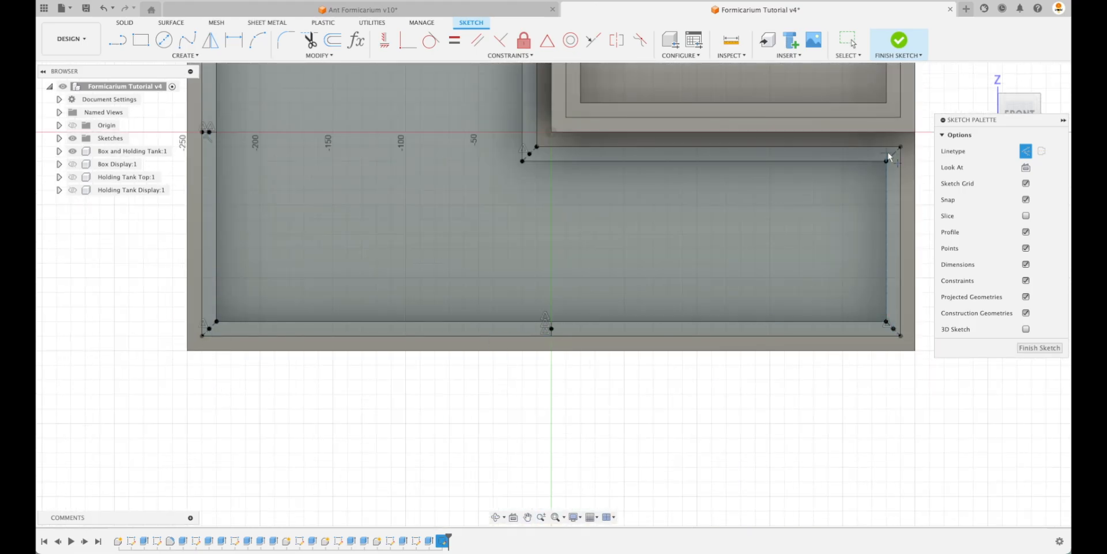
click(891, 155)
click(1036, 347)
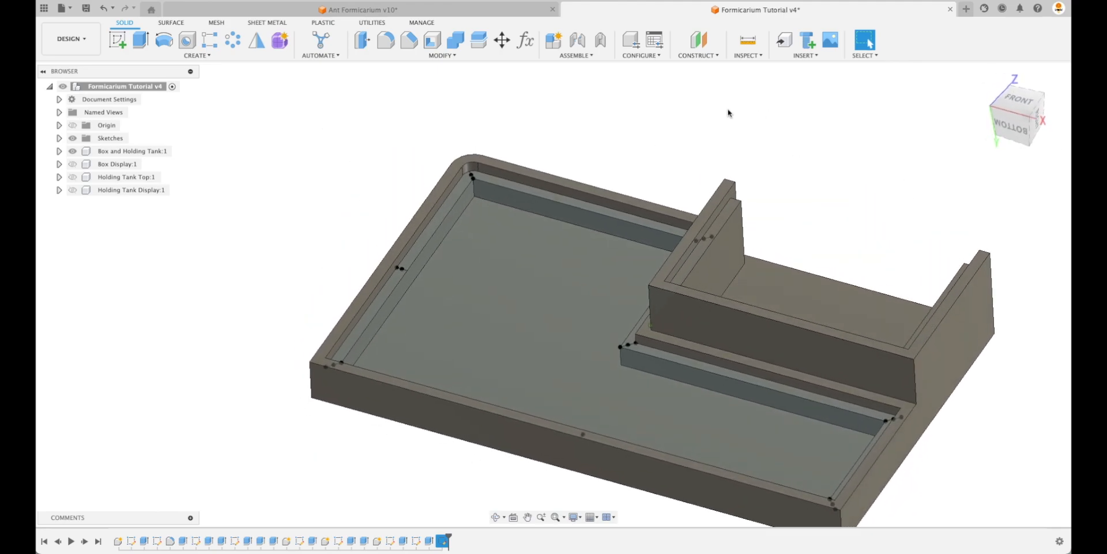
- Delete the ledge point sketch from the top-level assembly
scroll(406, 277, up, 8)
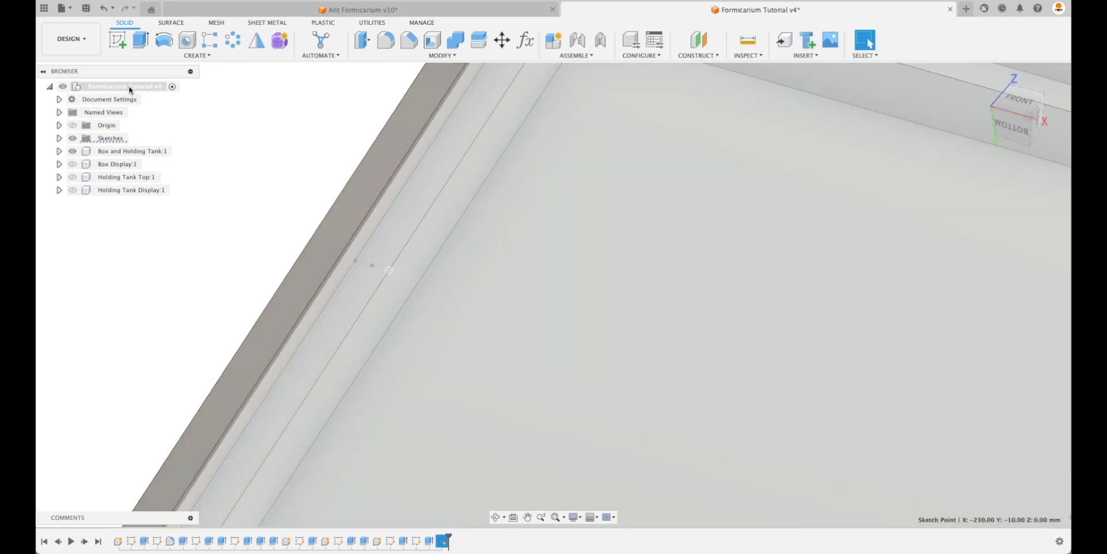
click(129, 86)
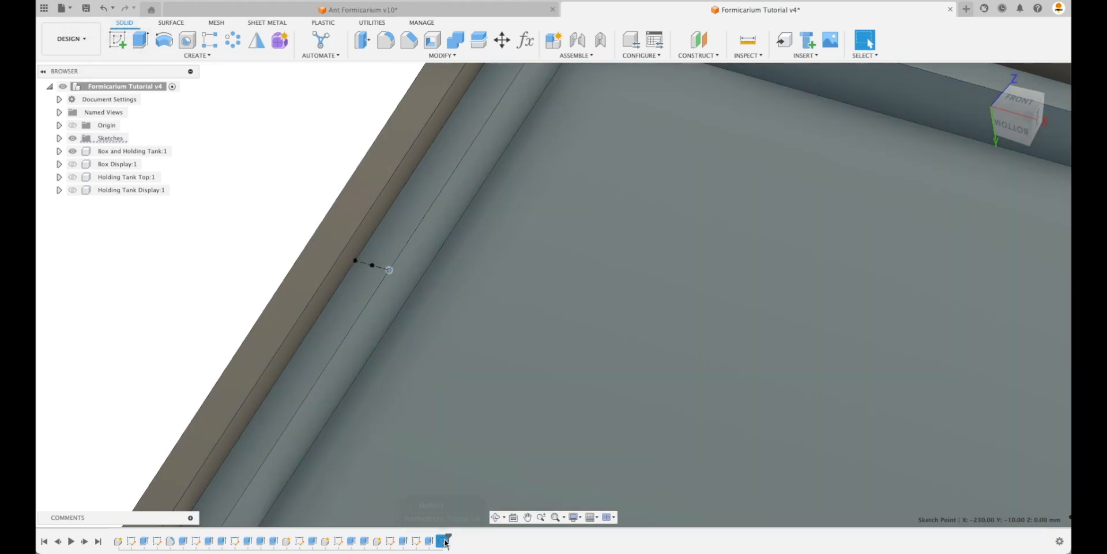
key(Delete)
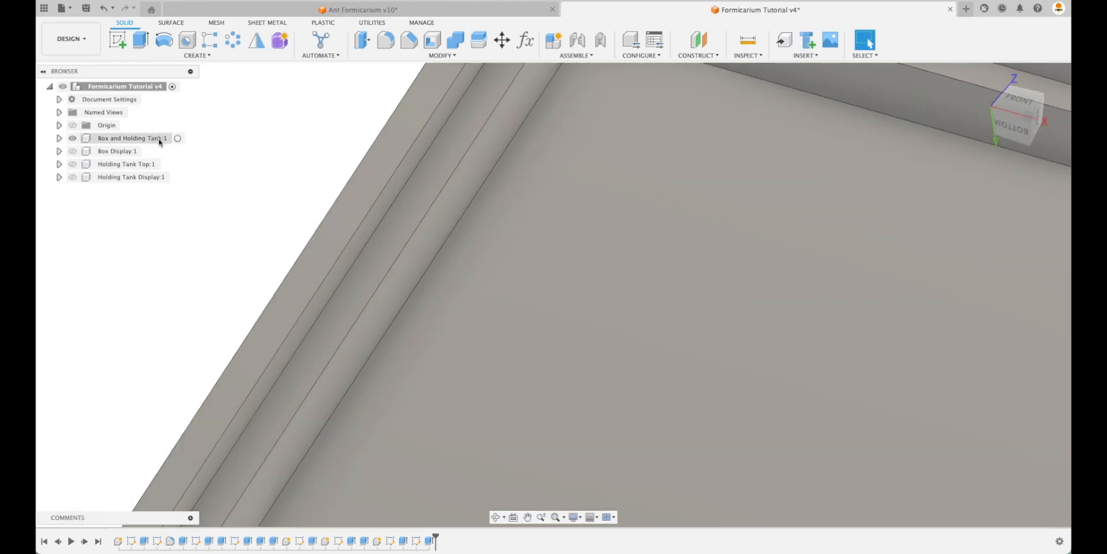
- Activate the Box and Holding Tank component and start a new sketch on the box's inner ledge face
click(160, 140)
click(179, 139)
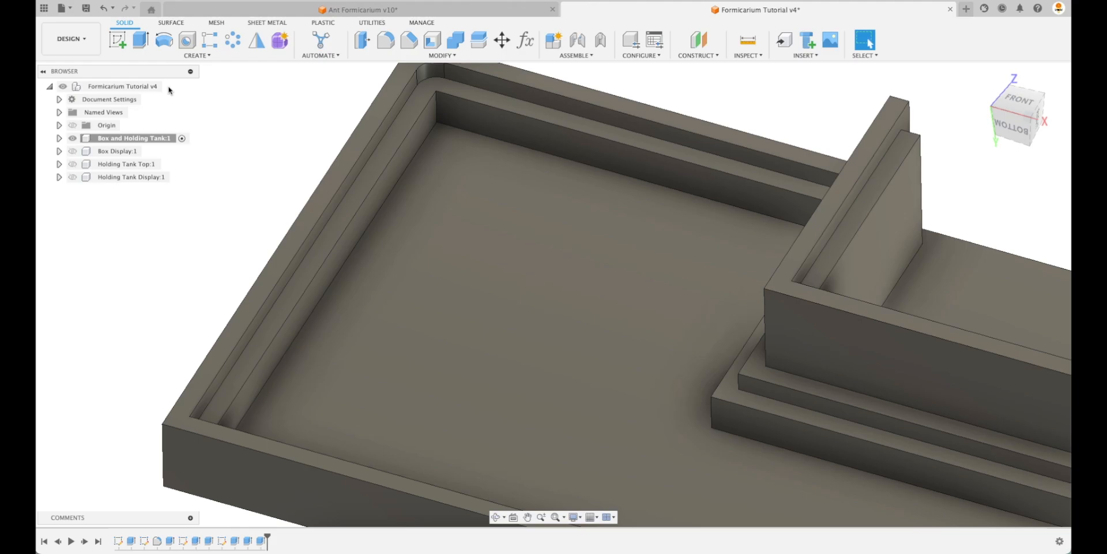
click(118, 39)
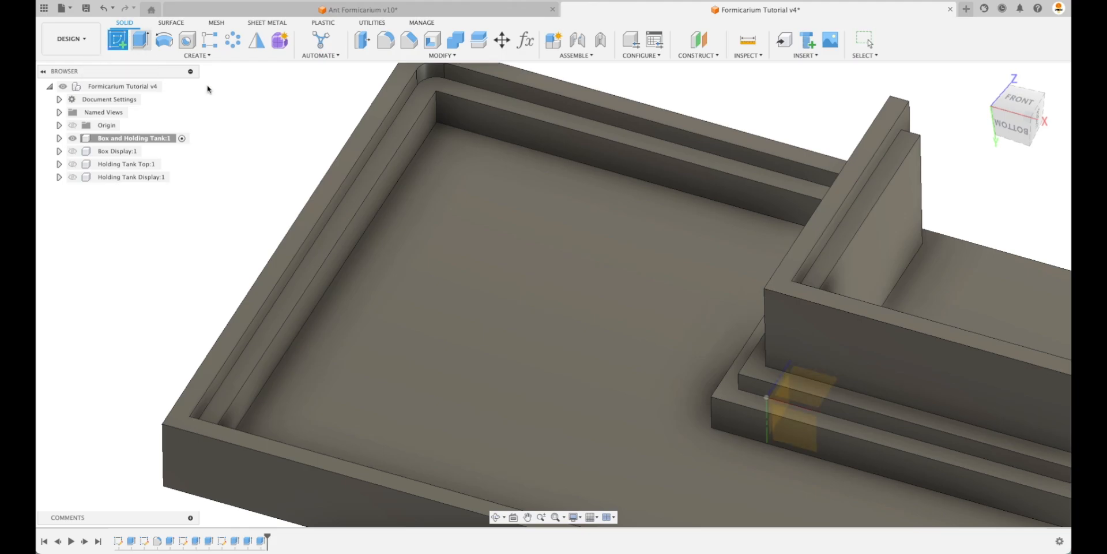
click(371, 176)
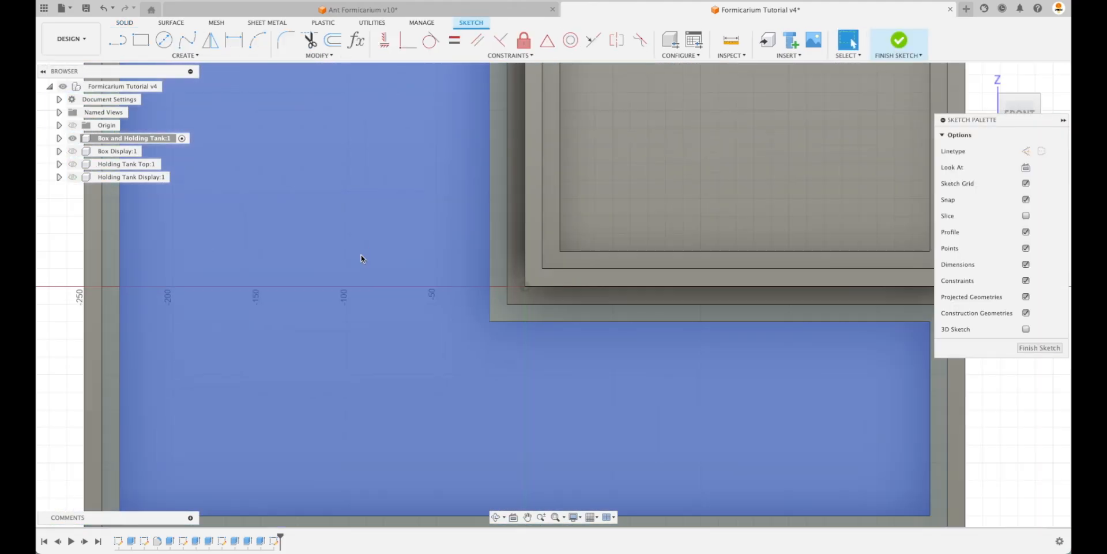
- Draw construction lines across the box's inner ledge at every corner, on the left side, and below the origin on the bottom side
middle_drag(458, 319, 513, 355)
key(l)
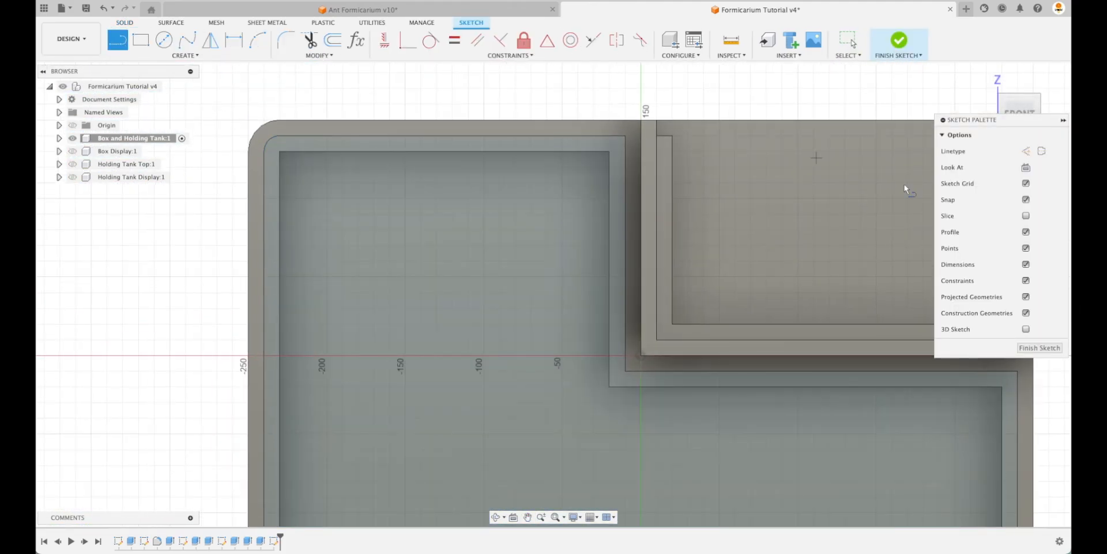
click(265, 363)
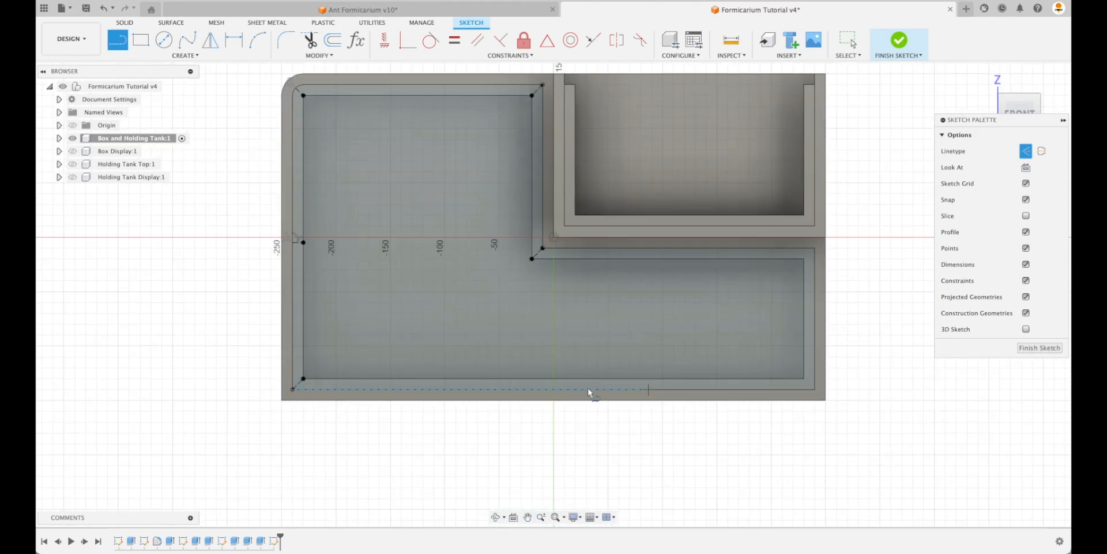
click(814, 249)
key(Escape)
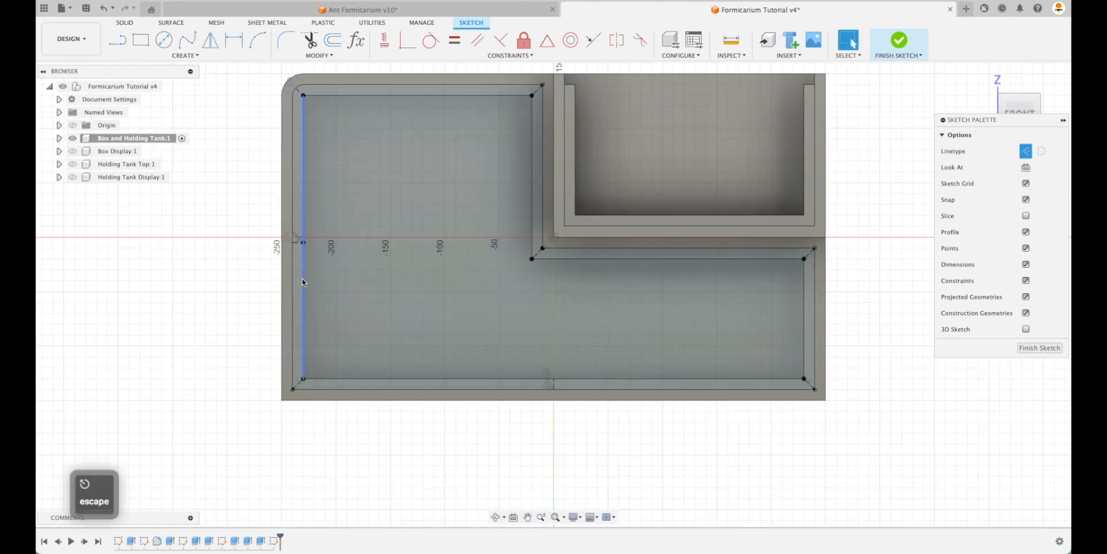
- Delete the construction line across the ledge's left side and redraw it as a horizontal 10 mm line across the ledge
scroll(307, 237, up, 5)
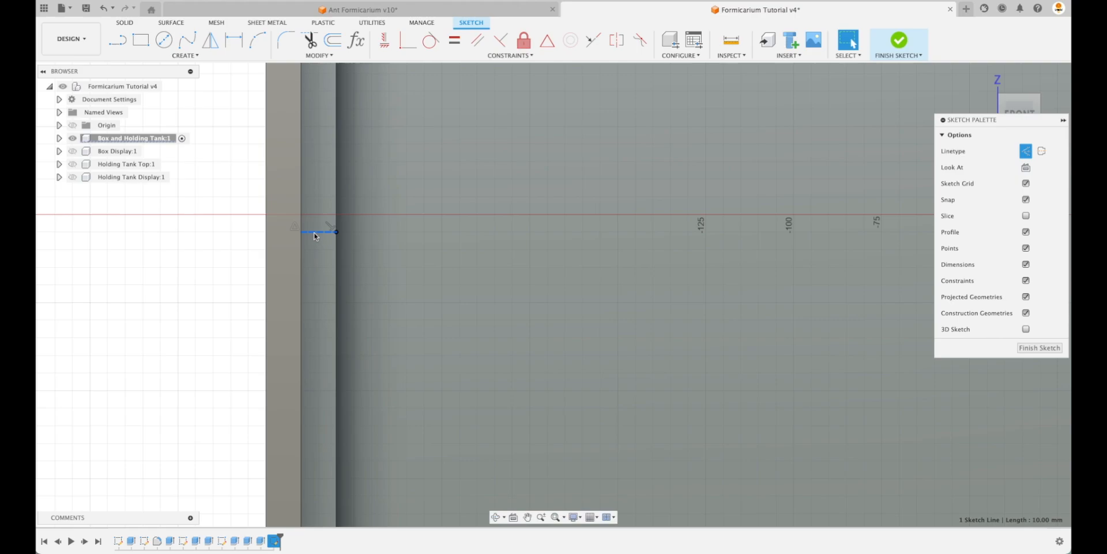
key(Delete)
key(l)
scroll(340, 237, down, 1)
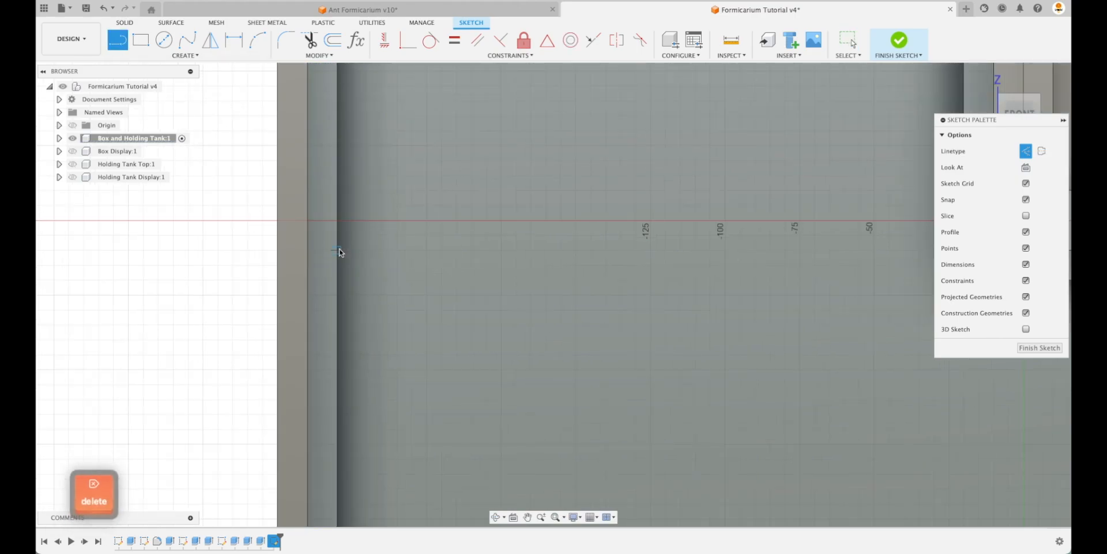
scroll(362, 236, down, 5)
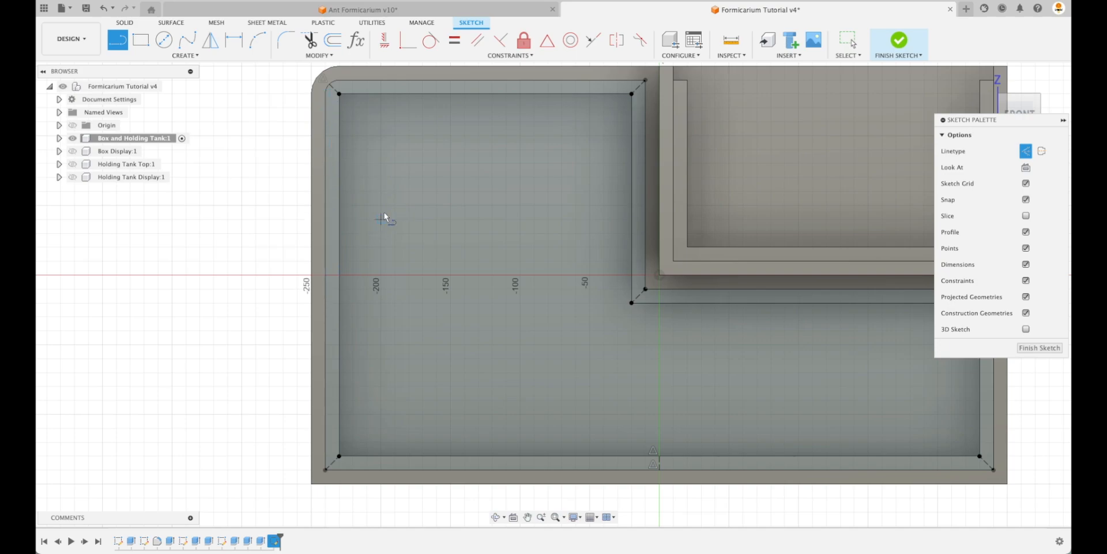
click(339, 295)
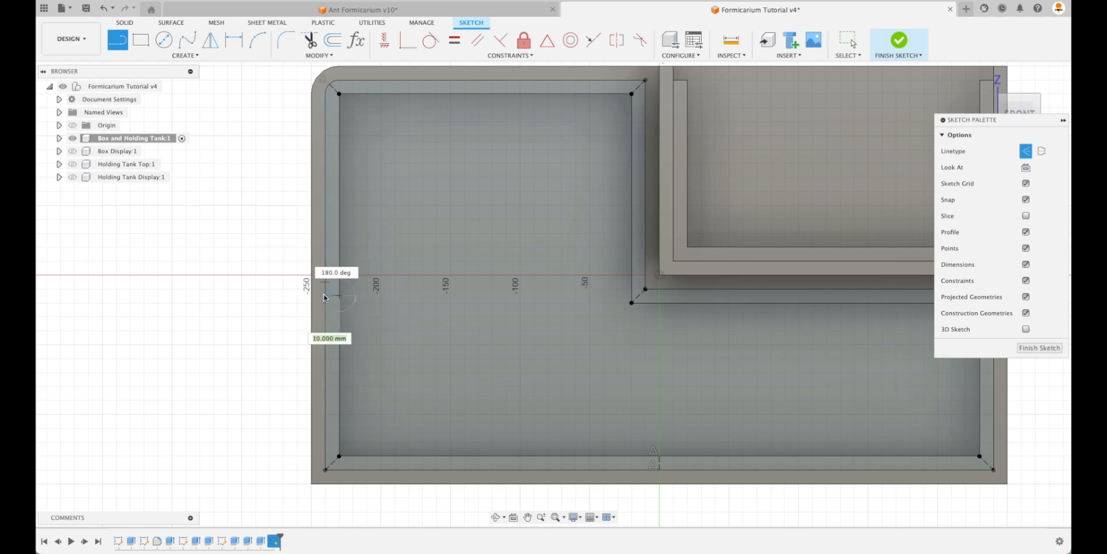
click(325, 296)
key(Escape)
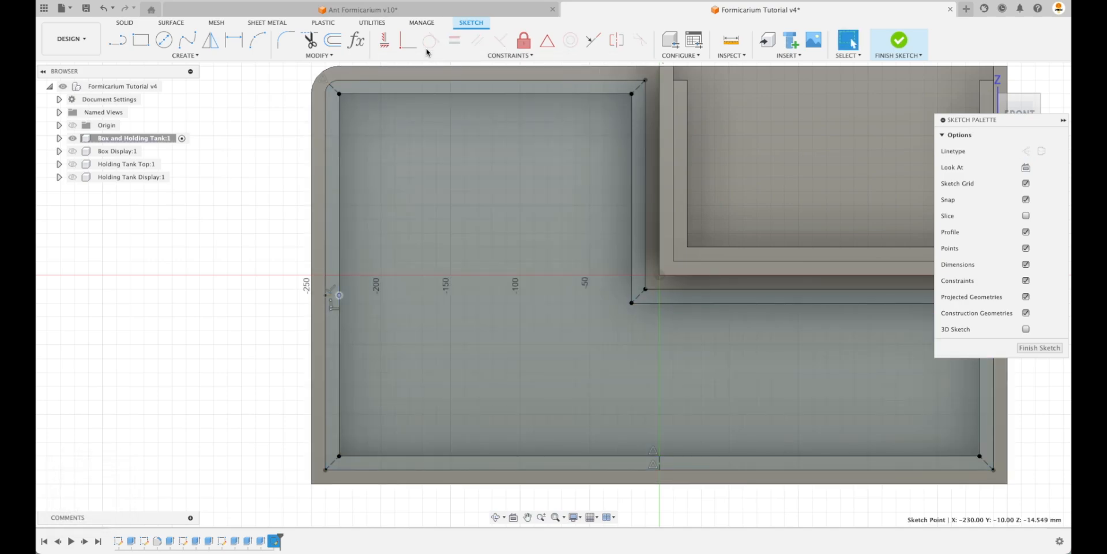
- Constrain the inner endpoint of the new ledge line to the midpoint of the ledge's left inner edge
click(548, 42)
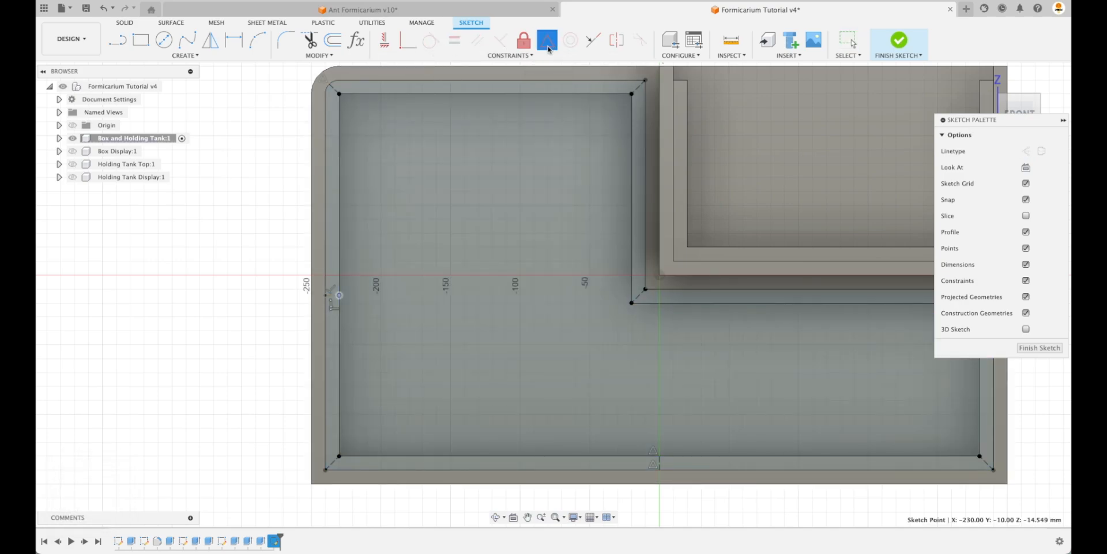
click(340, 249)
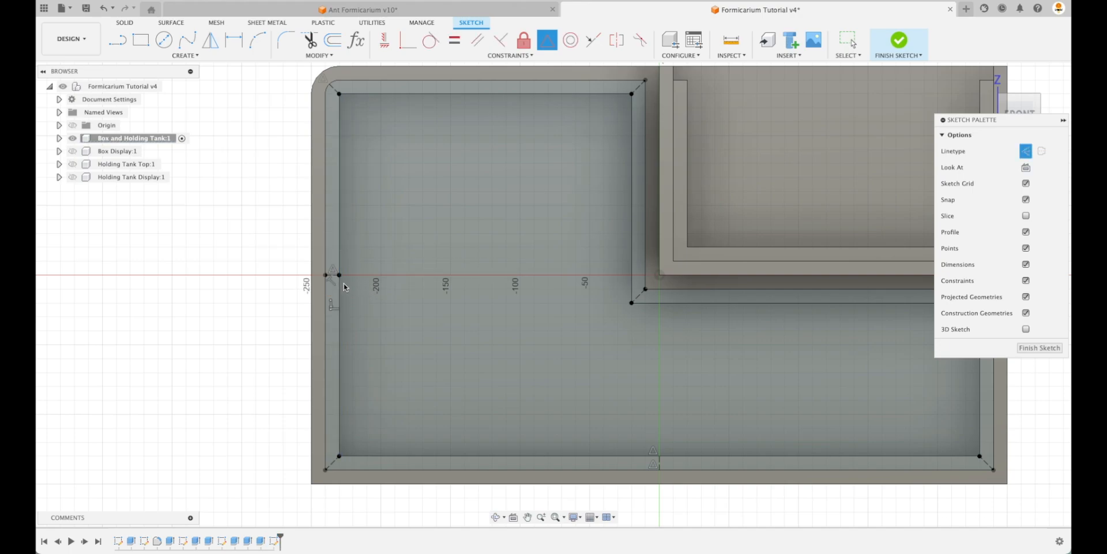
key(Escape)
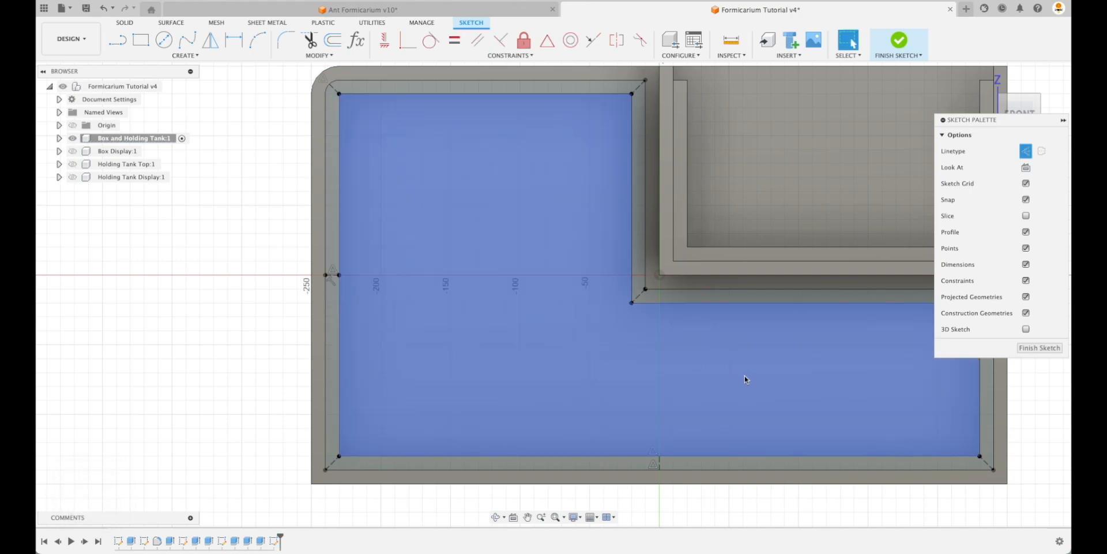
- Place sketch points at the midpoints of the ledge's construction lines and finish the sketch
click(185, 55)
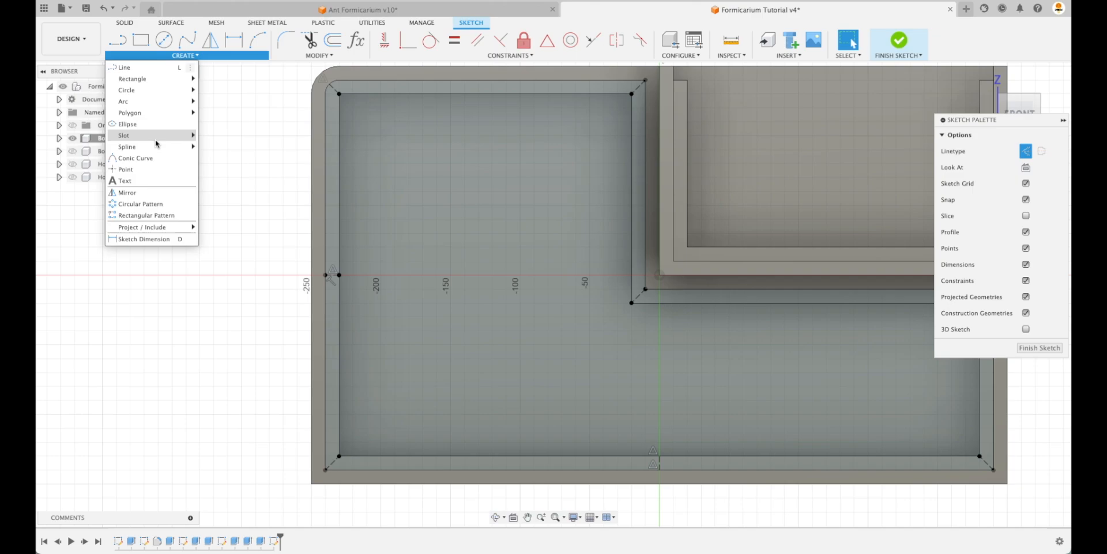
click(138, 172)
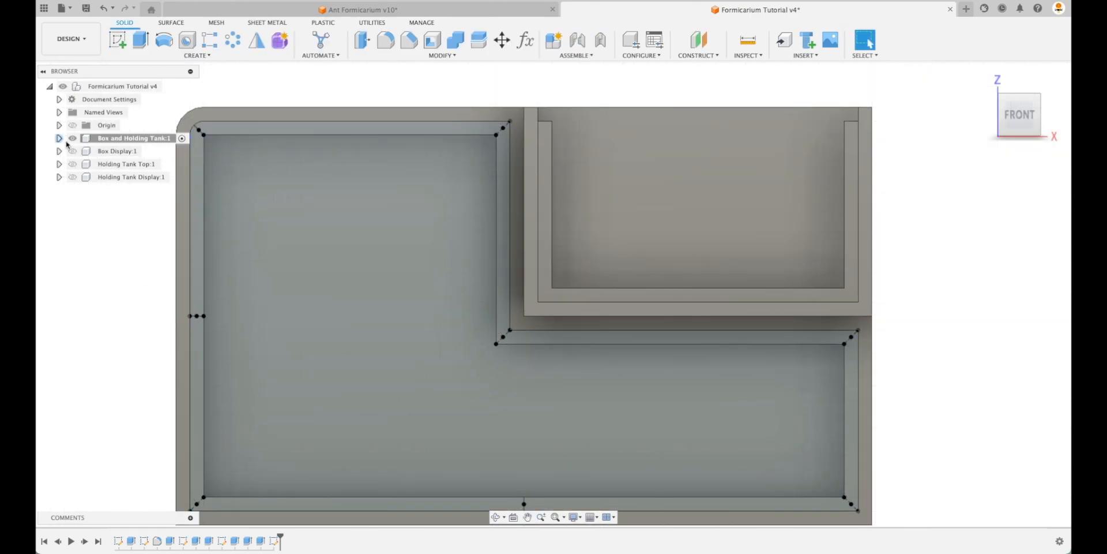
- Check which sketches the Box and Holding Tank component contains and inspect the point layout around the ledge
click(59, 138)
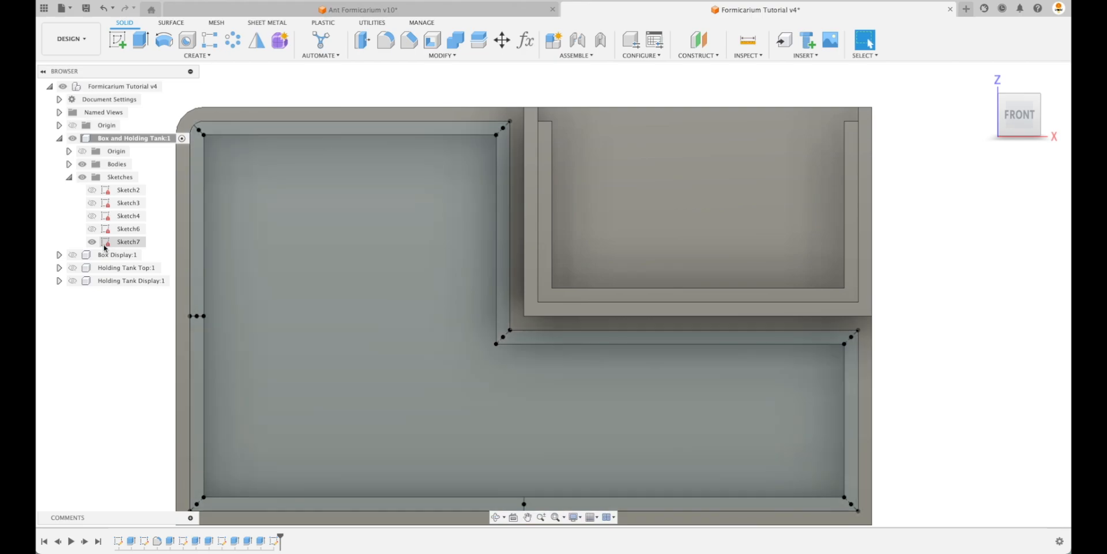
click(111, 244)
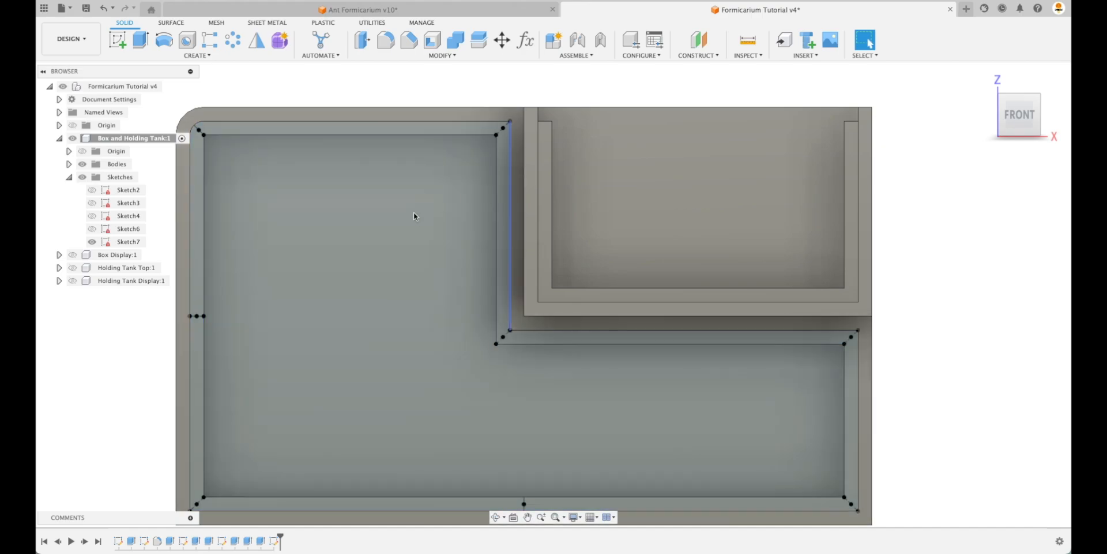
click(228, 350)
scroll(128, 366, down, 1)
middle_drag(116, 380, 233, 354)
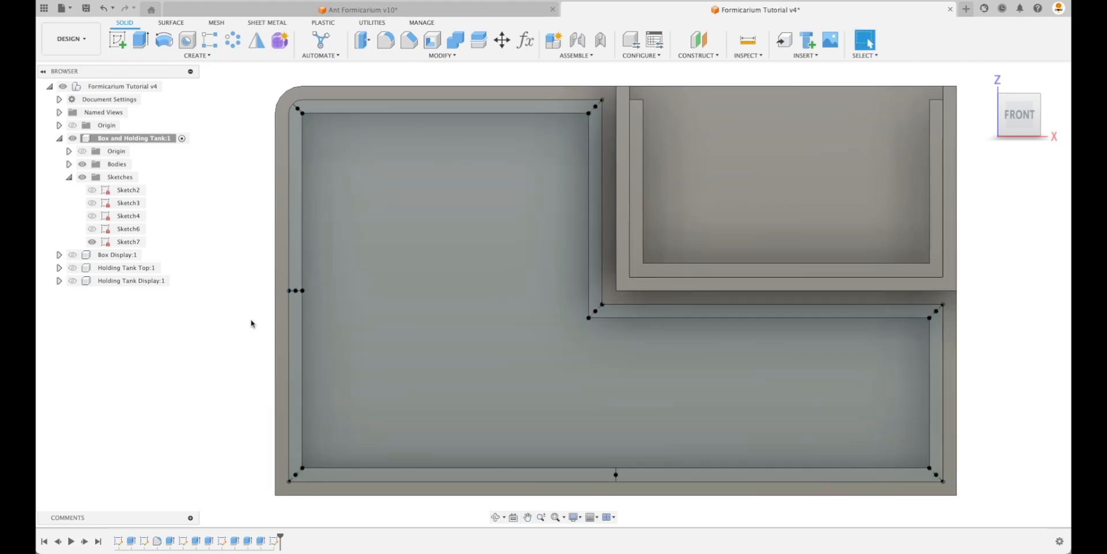
shift+middle_drag(221, 364, 174, 371)
click(69, 177)
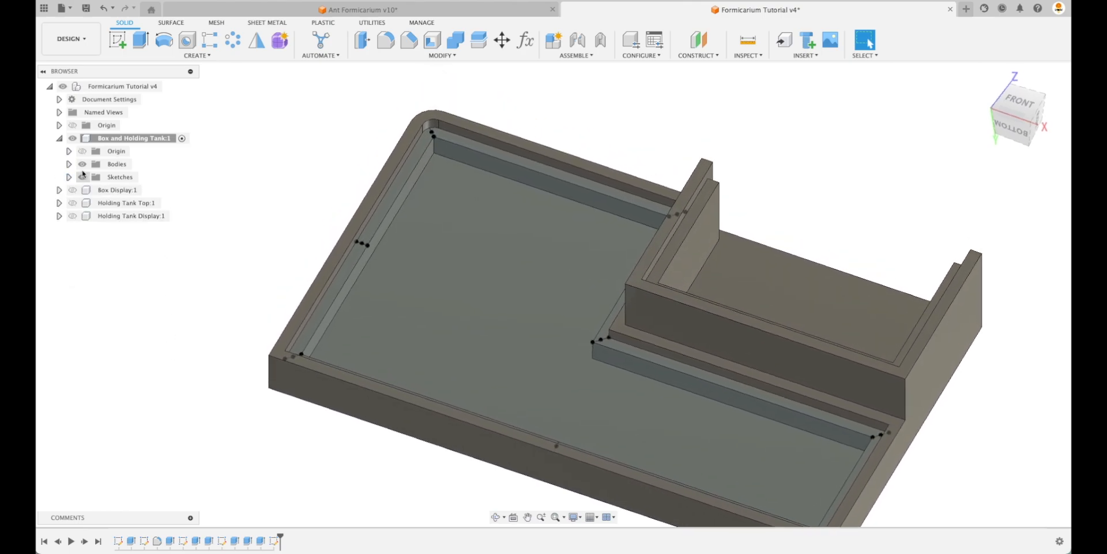
click(124, 142)
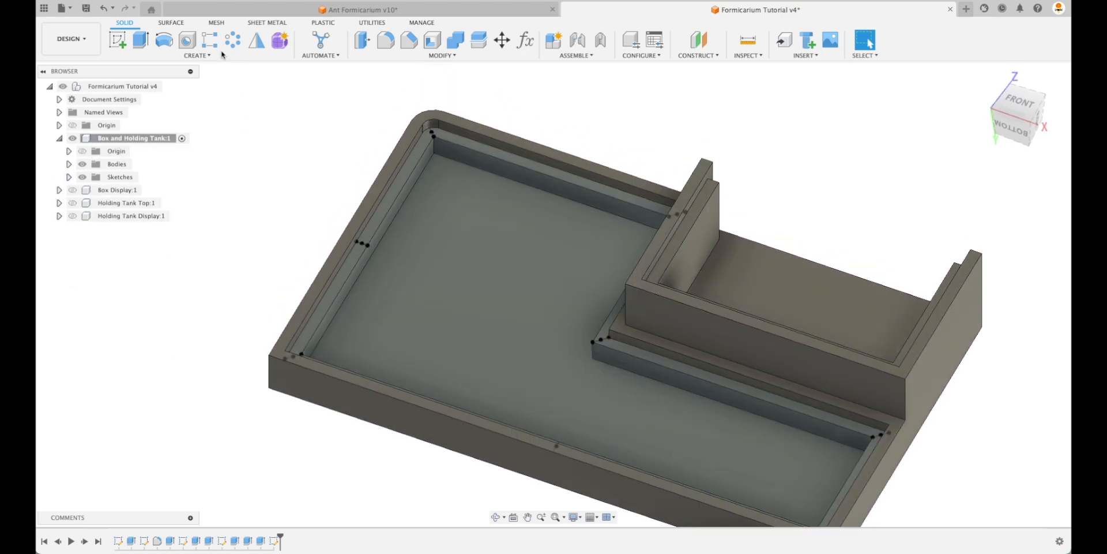
click(187, 40)
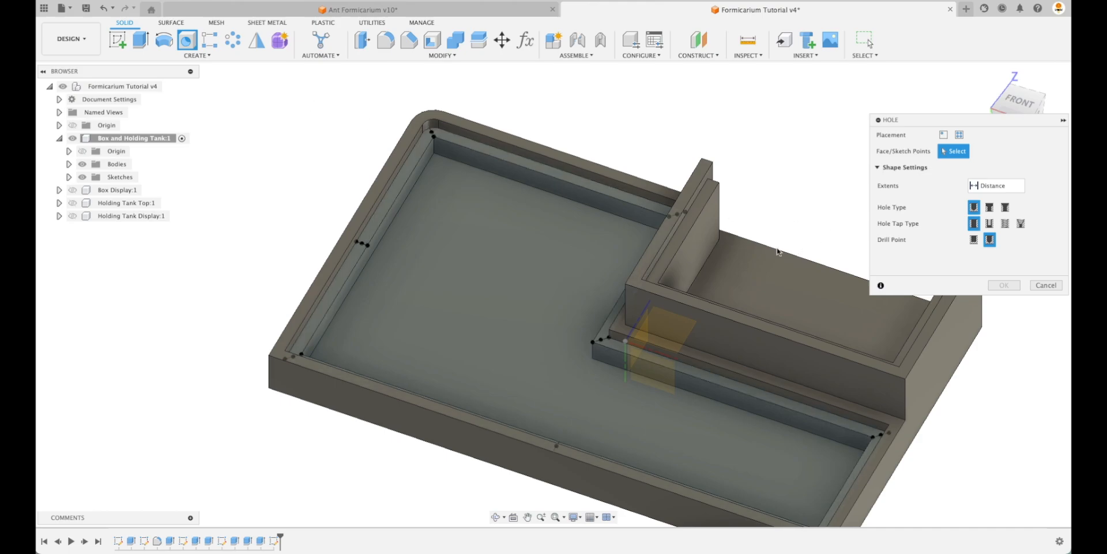
click(1043, 286)
shift+middle_drag(1032, 286, 808, 202)
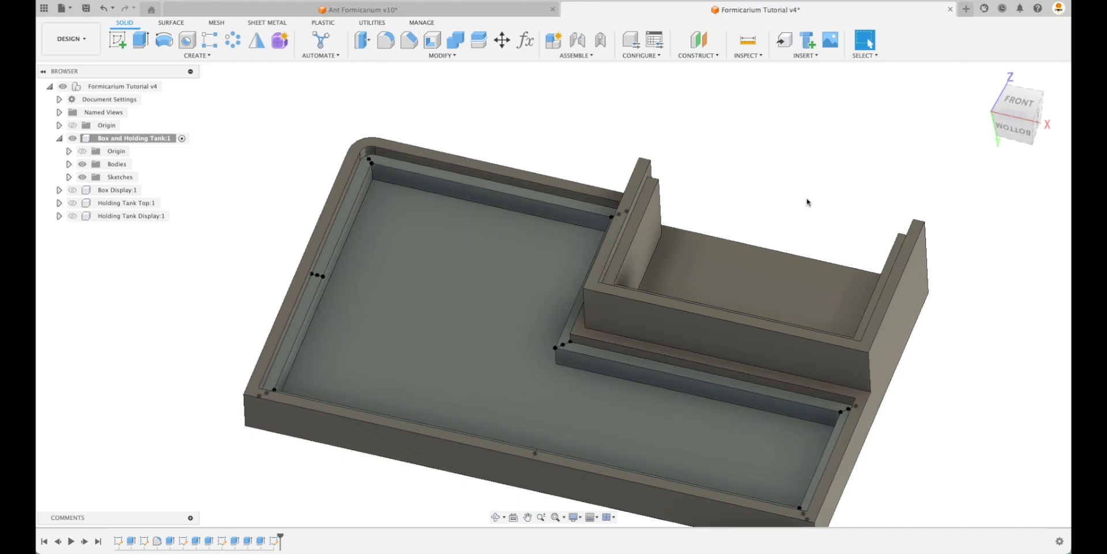
- Start inserting a McMaster-Carr component and search the catalog for "threaded inserts"
shift+middle_drag(808, 202, 800, 77)
scroll(800, 76, down, 2)
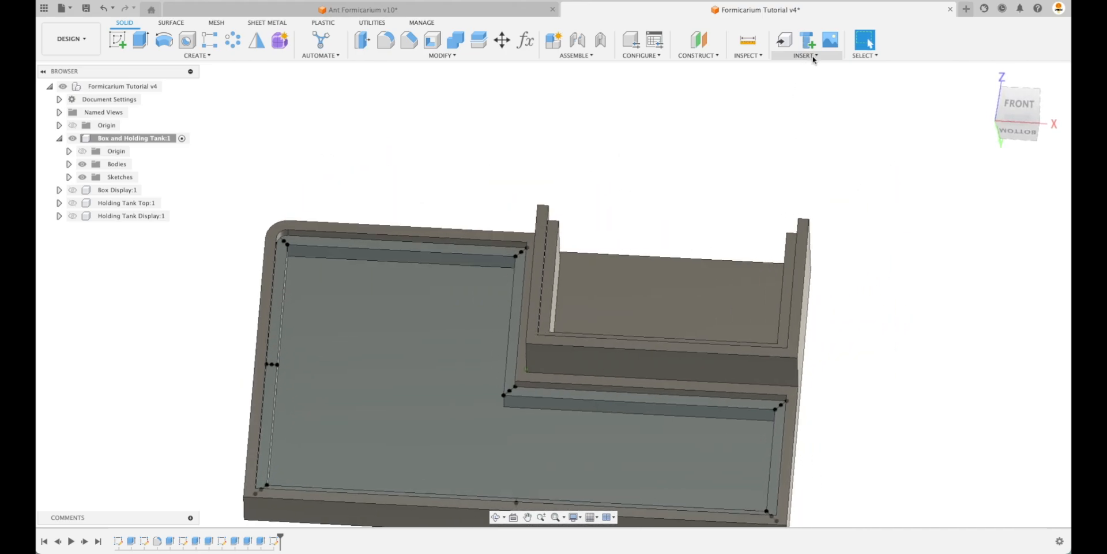
click(814, 58)
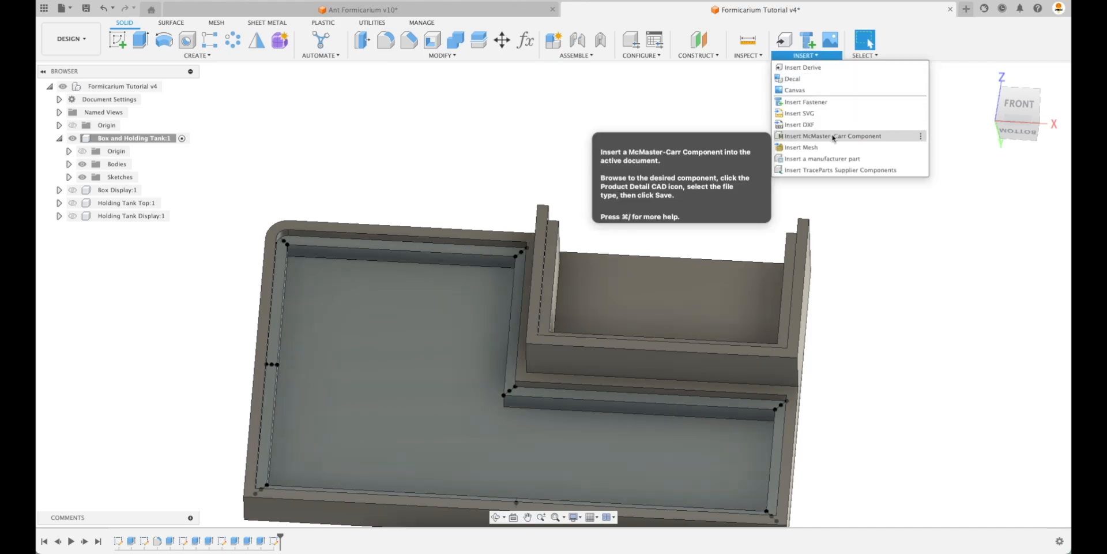
click(832, 137)
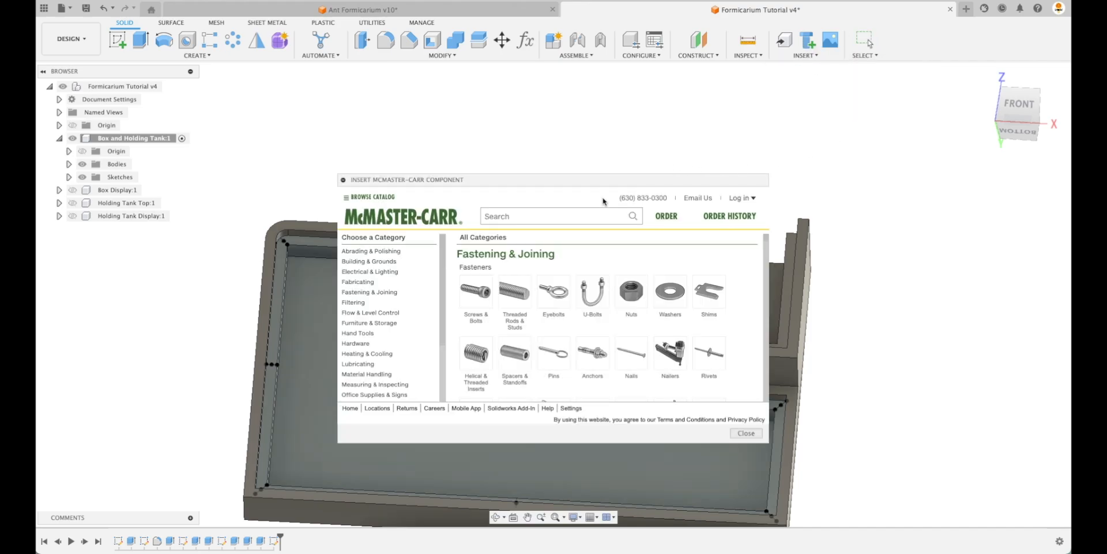
click(479, 360)
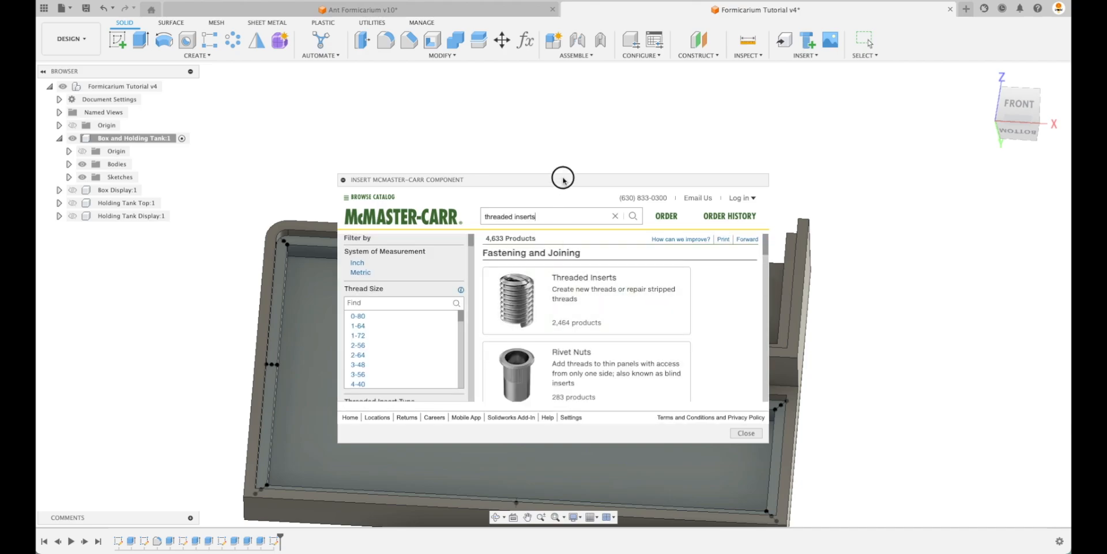
drag(563, 179, 561, 134)
scroll(591, 275, down, 5)
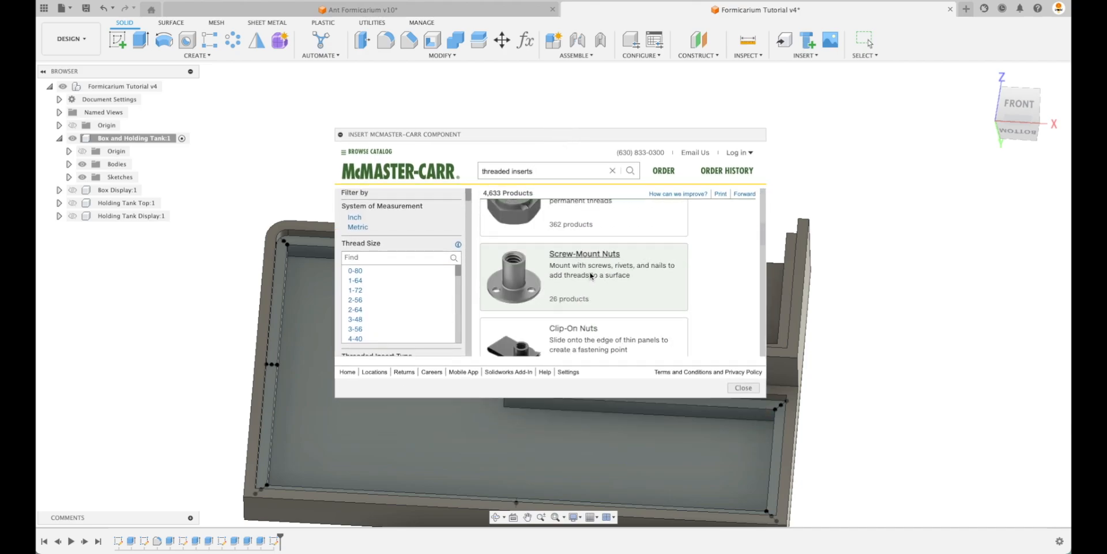
scroll(591, 276, up, 5)
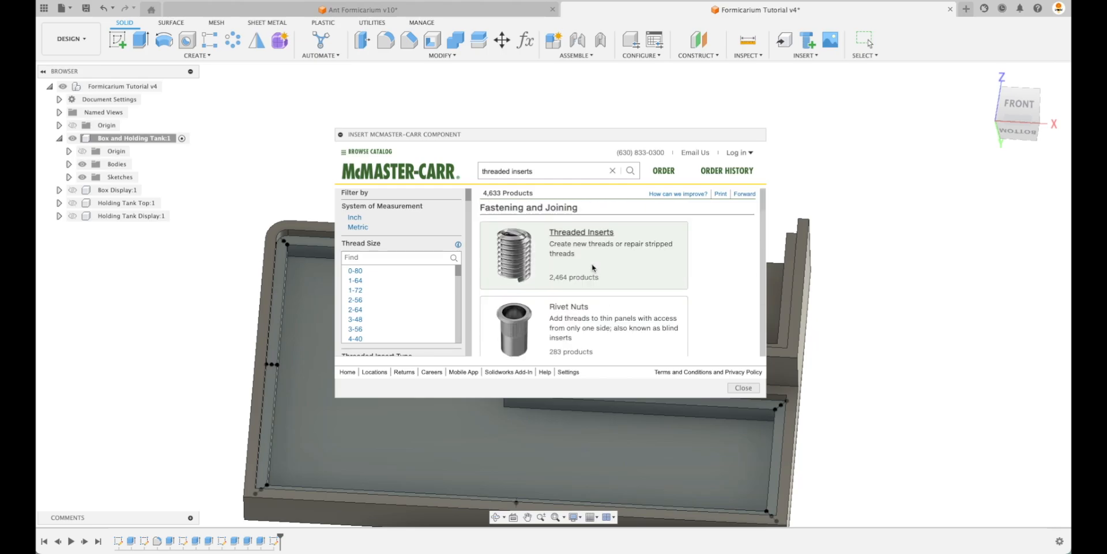
- Browse the Threaded Inserts category and open the Tapered Heat-Set Inserts for Plastic product page
click(586, 237)
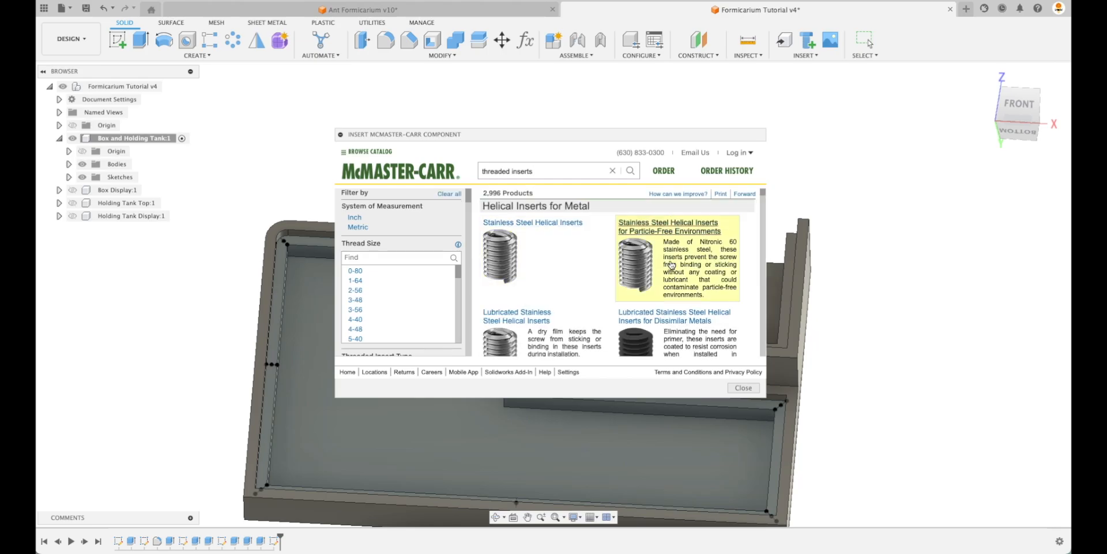
scroll(671, 267, down, 3)
scroll(671, 267, down, 10)
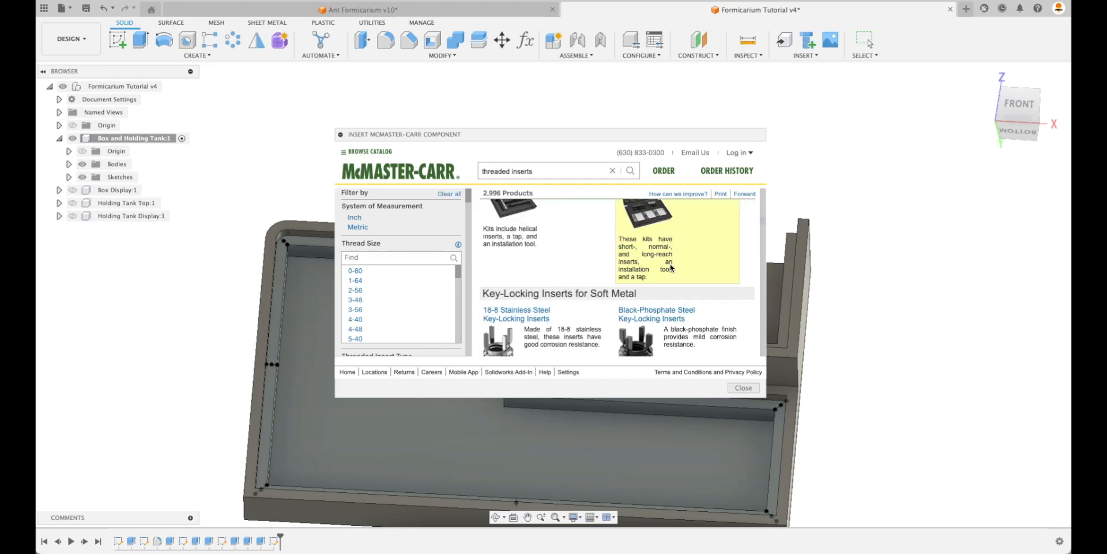
scroll(671, 267, down, 6)
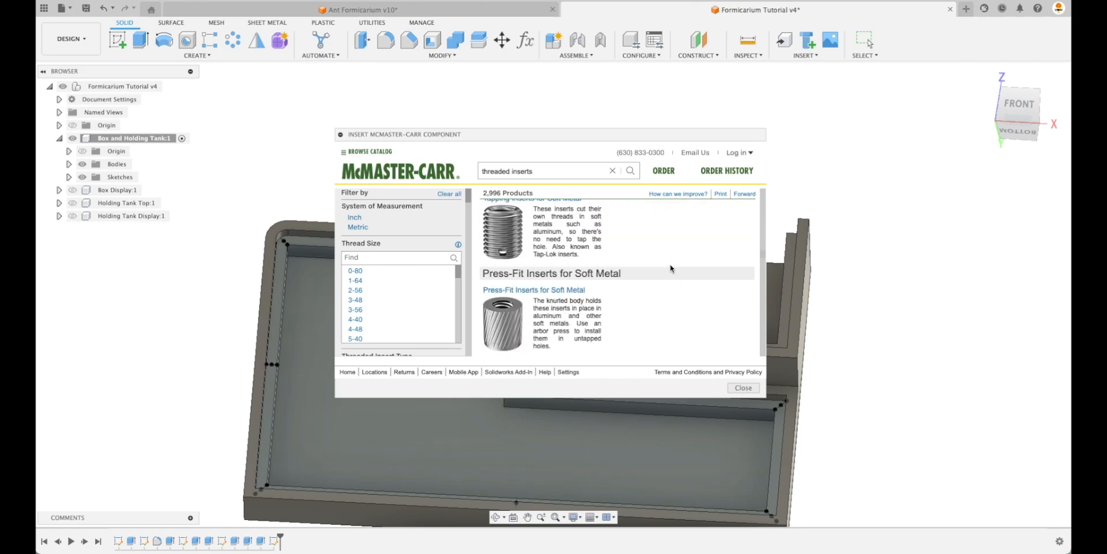
scroll(671, 267, down, 5)
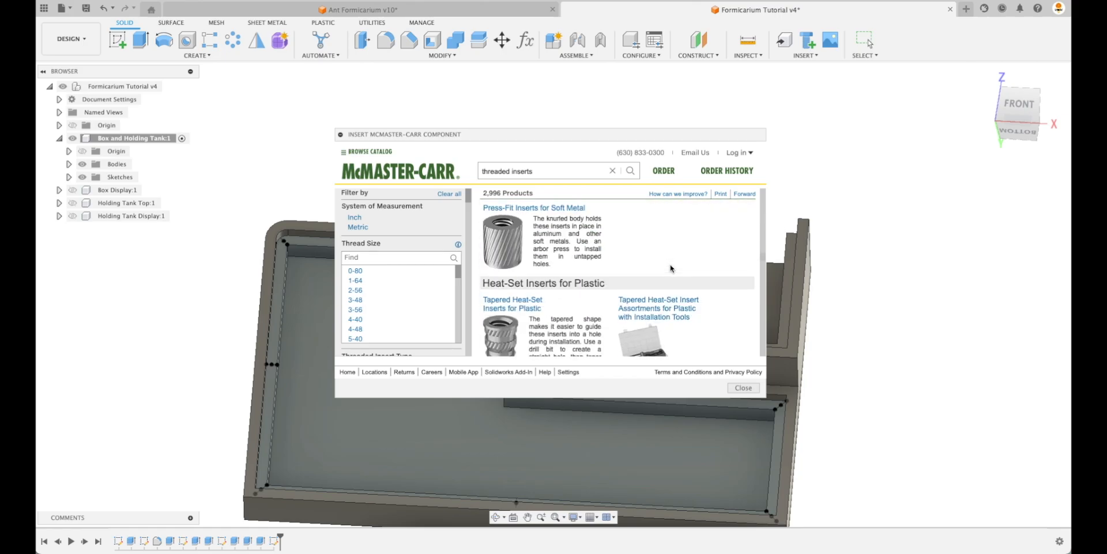
scroll(670, 267, up, 1)
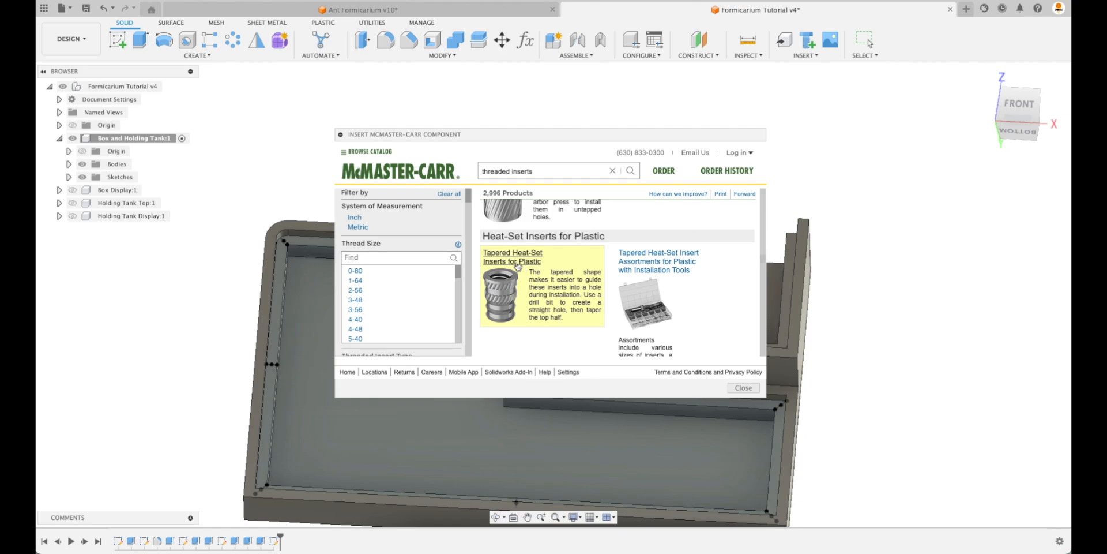
click(517, 264)
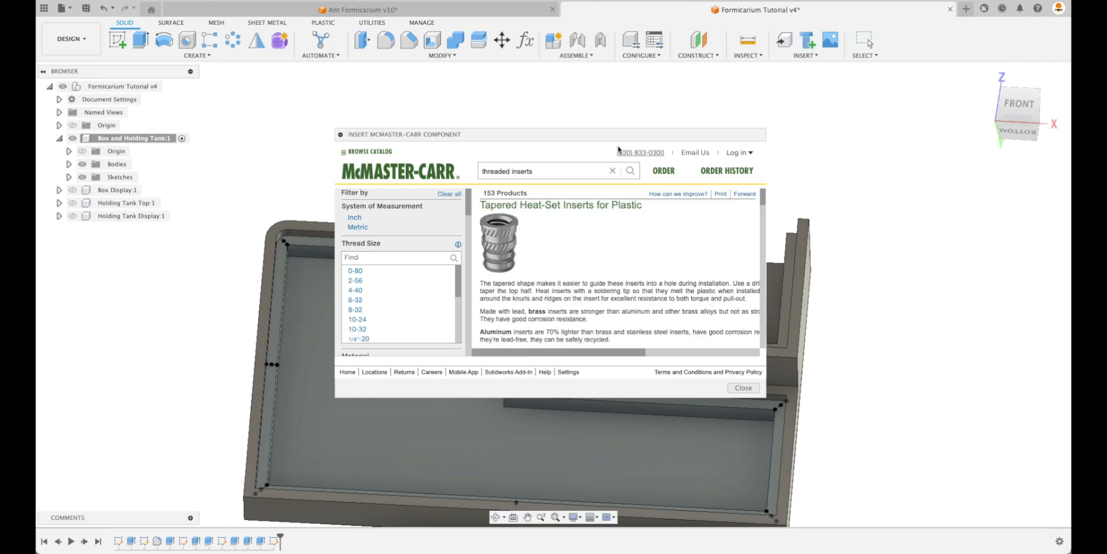
- Find the brass M3 tapered heat-set insert with 3.8 mm installed length in the metric table and open part 94180A331
drag(619, 137, 591, 99)
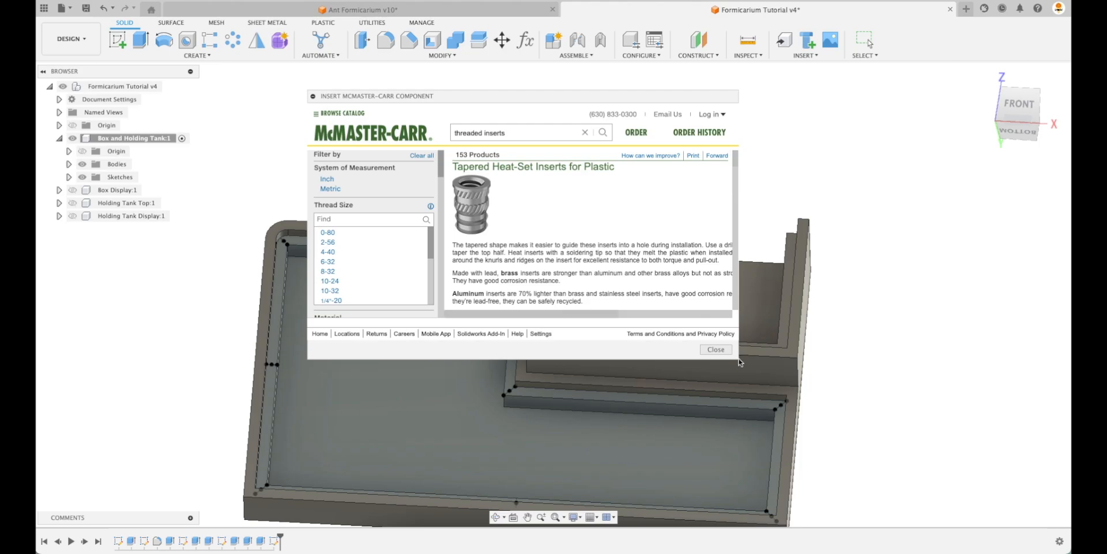
scroll(606, 231, down, 5)
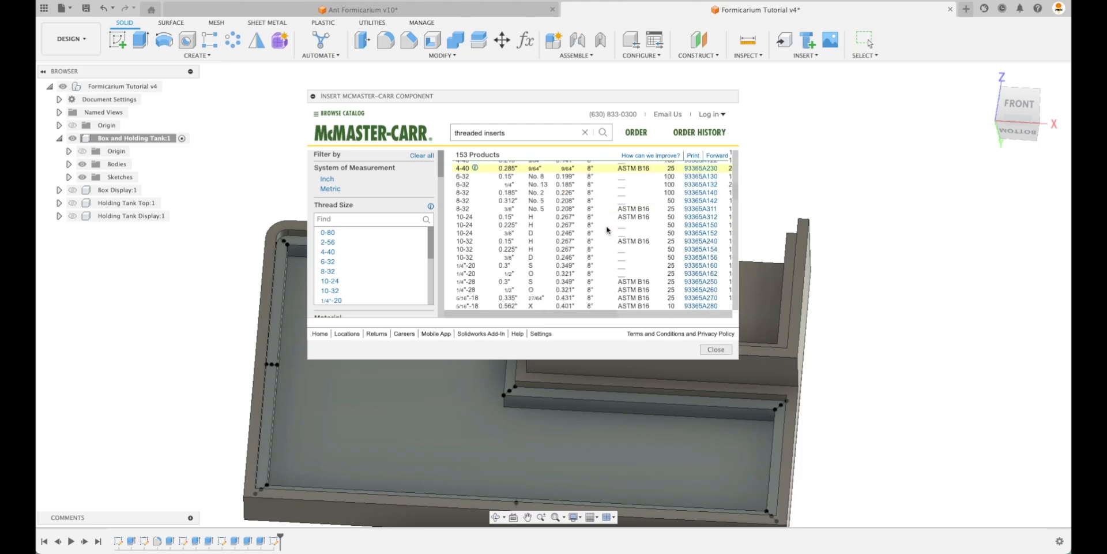
scroll(606, 231, down, 10)
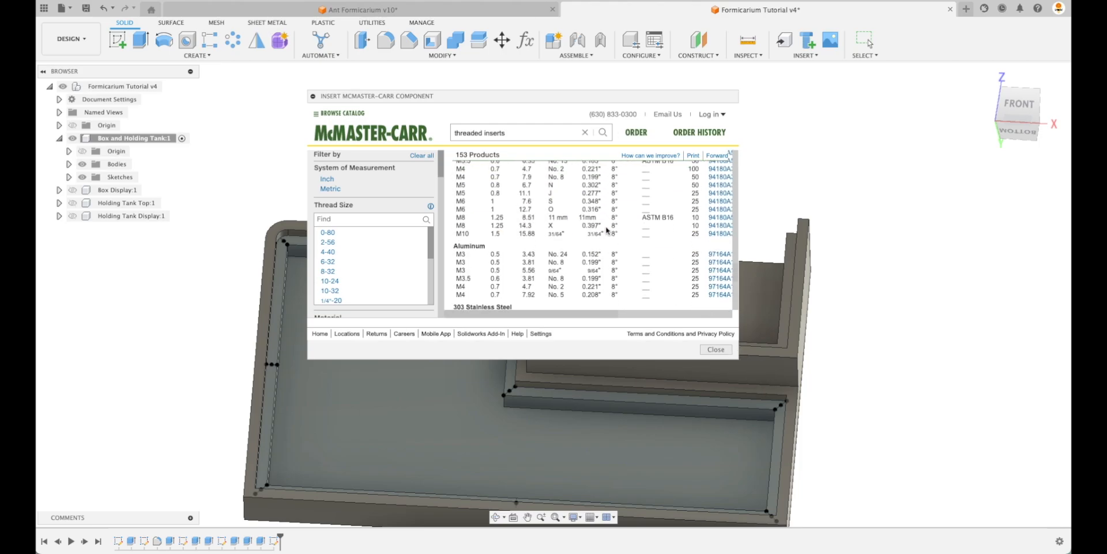
scroll(606, 230, up, 3)
scroll(519, 225, down, 1)
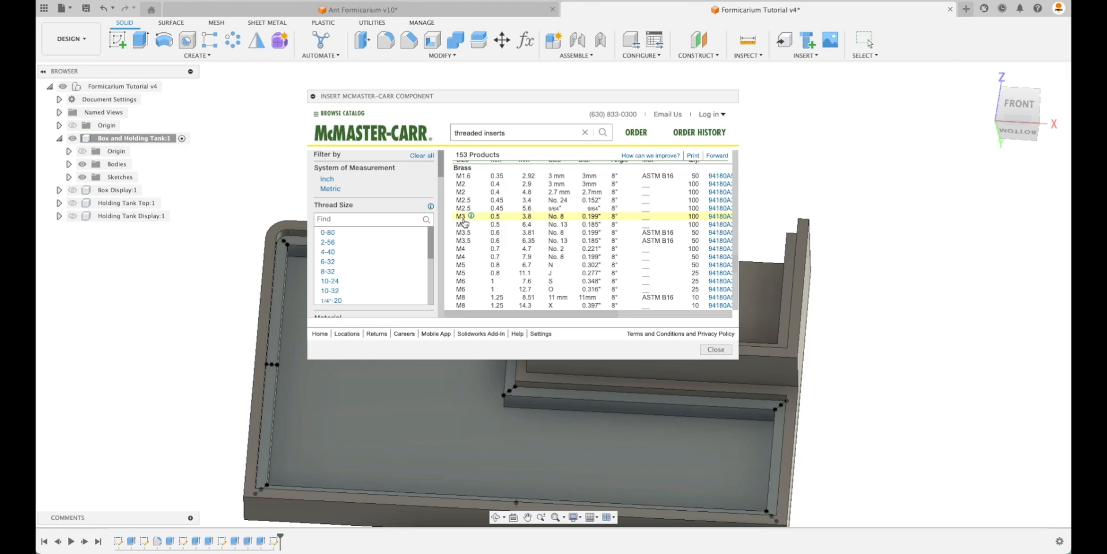
scroll(465, 222, up, 3)
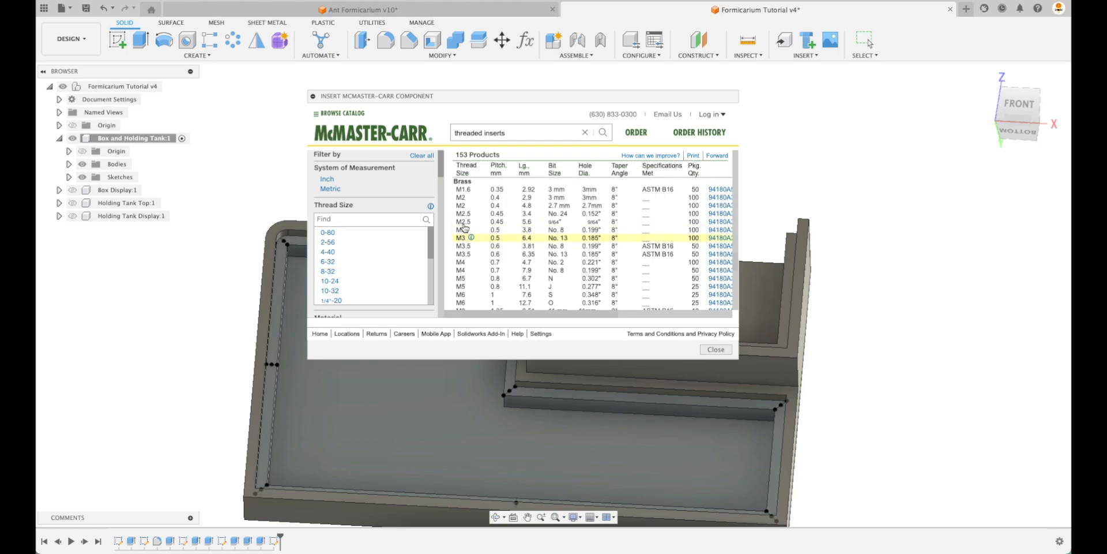
scroll(464, 230, down, 1)
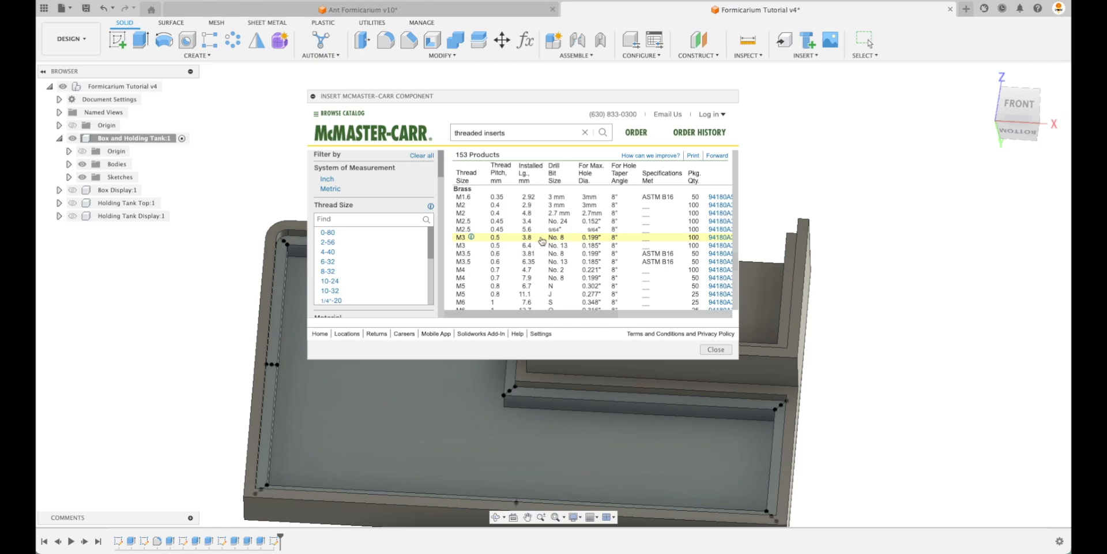
drag(583, 315, 625, 315)
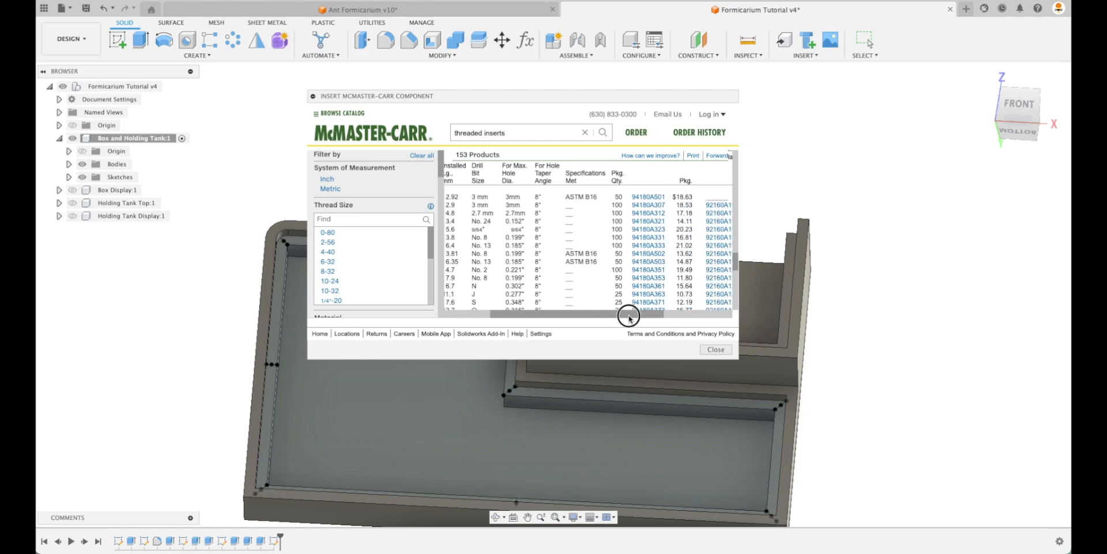
click(648, 237)
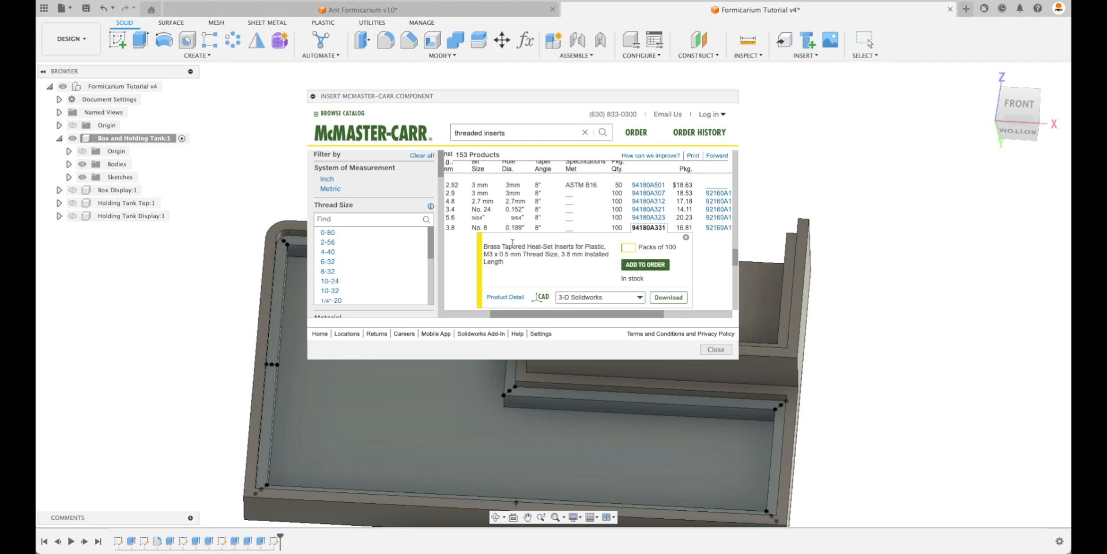
click(604, 297)
scroll(604, 296, down, 2)
click(588, 243)
scroll(589, 240, down, 1)
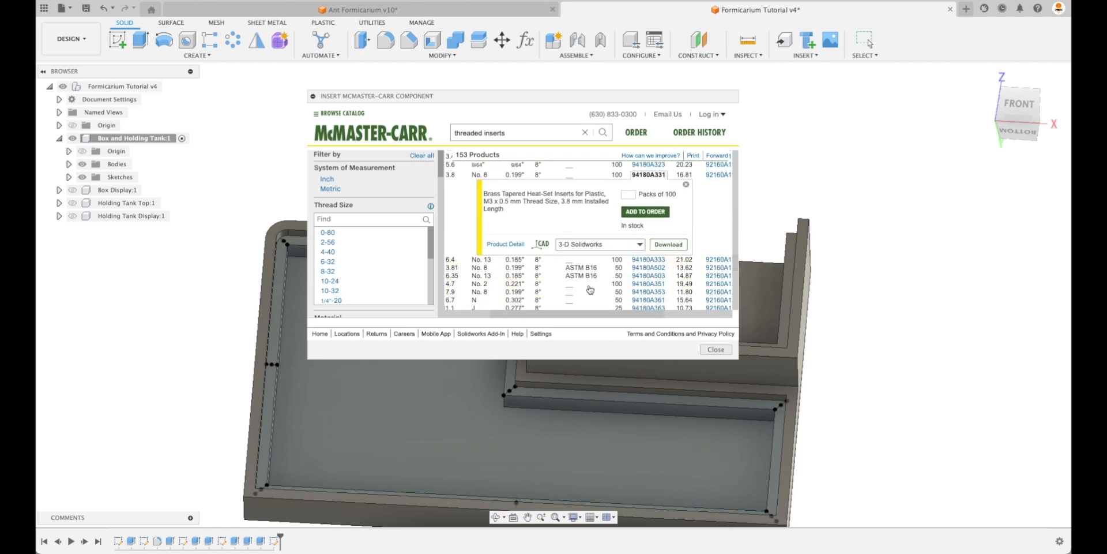
click(591, 231)
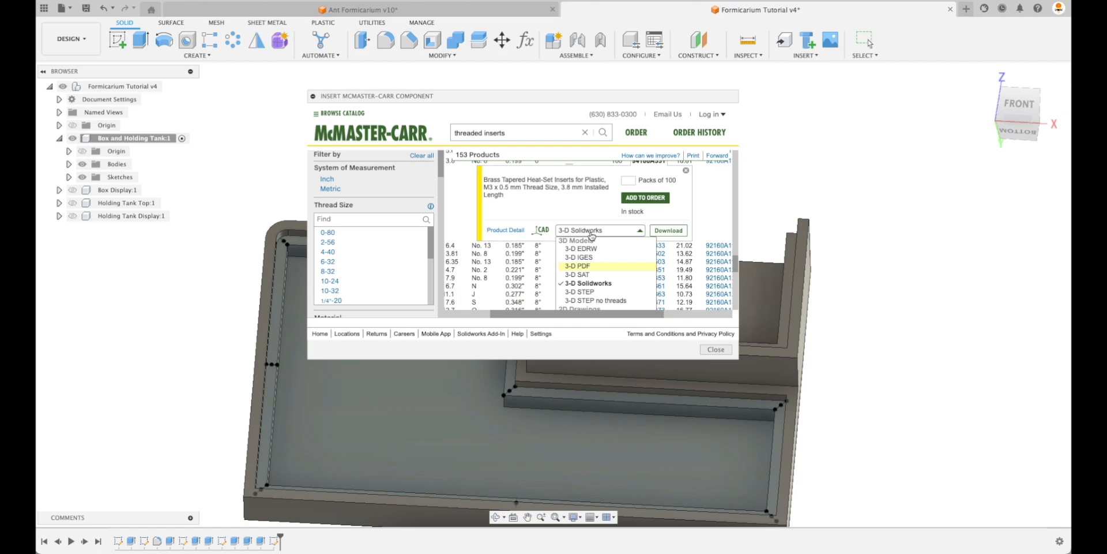
click(593, 293)
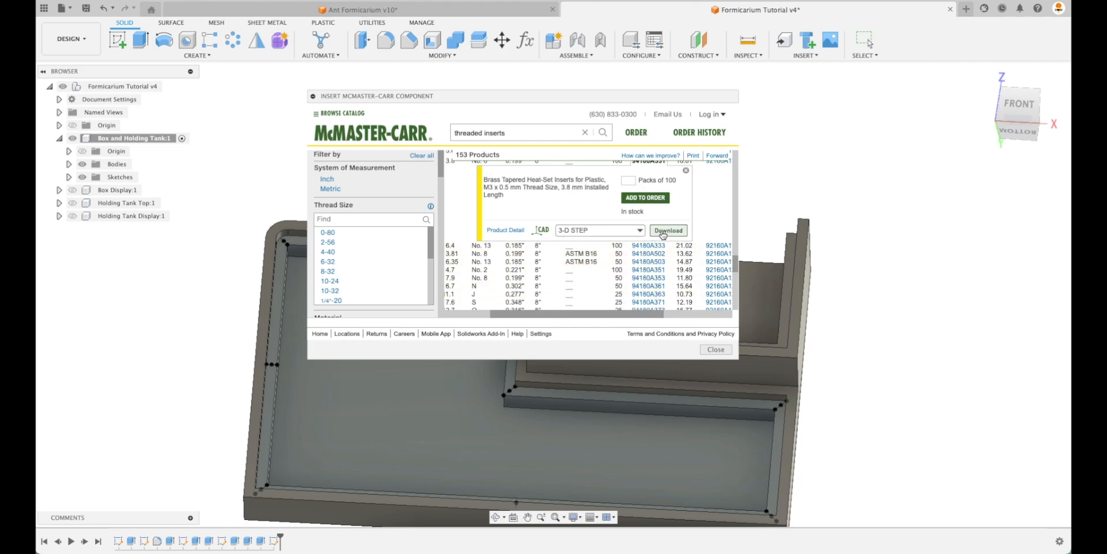
scroll(640, 225, up, 3)
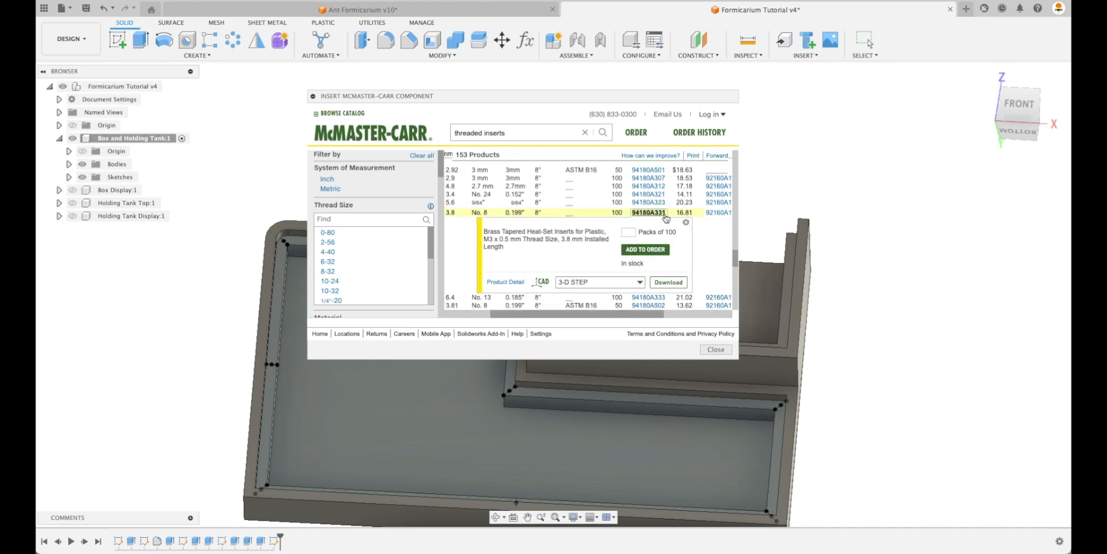
click(637, 212)
click(635, 212)
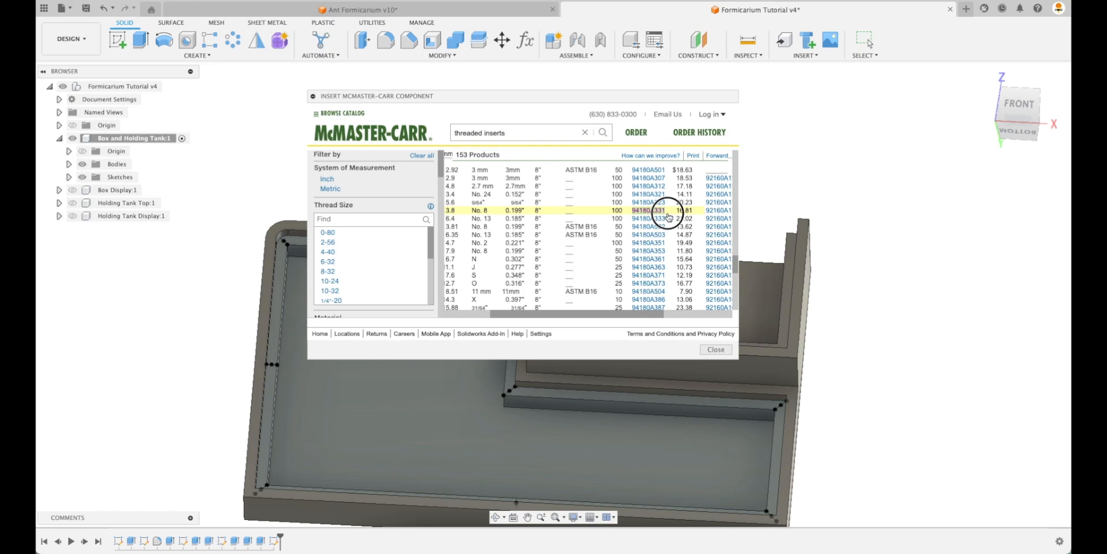
- Set the CAD format of part 94180A331 to 3-D STEP and download it into the Box and Holding Tank component
click(613, 282)
scroll(615, 293, down, 1)
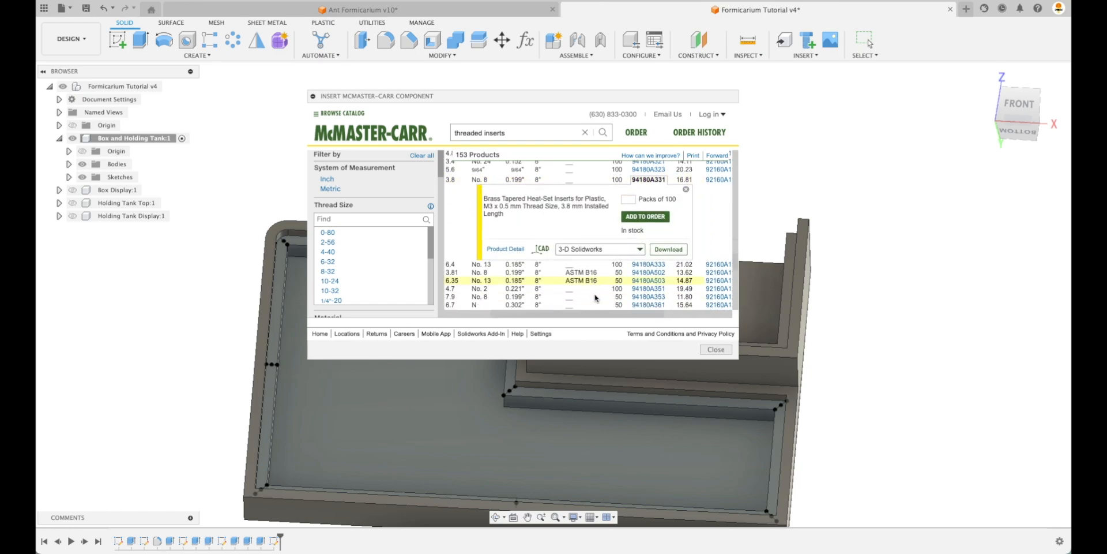
scroll(594, 282, down, 1)
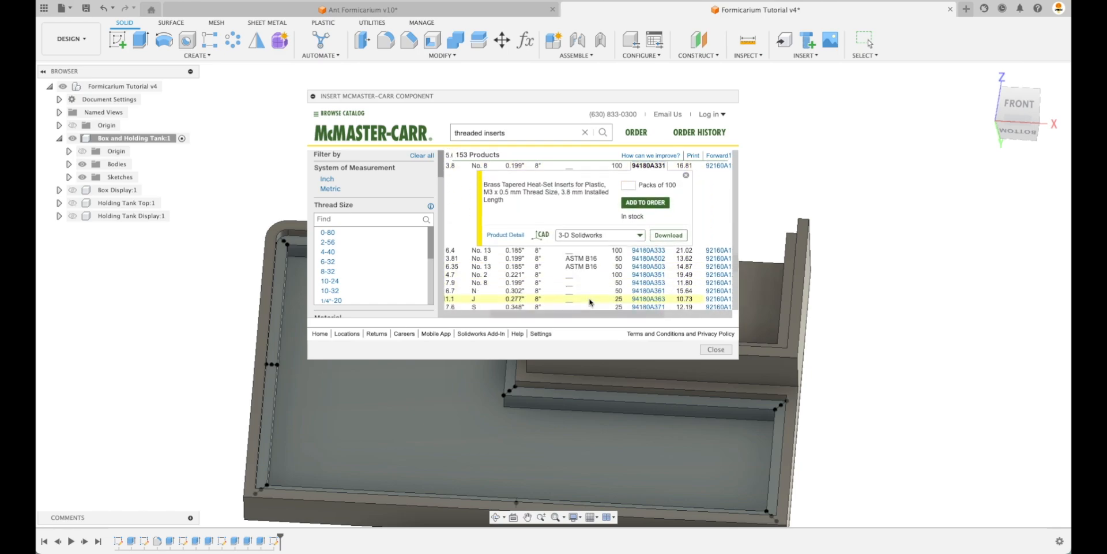
click(599, 235)
click(583, 298)
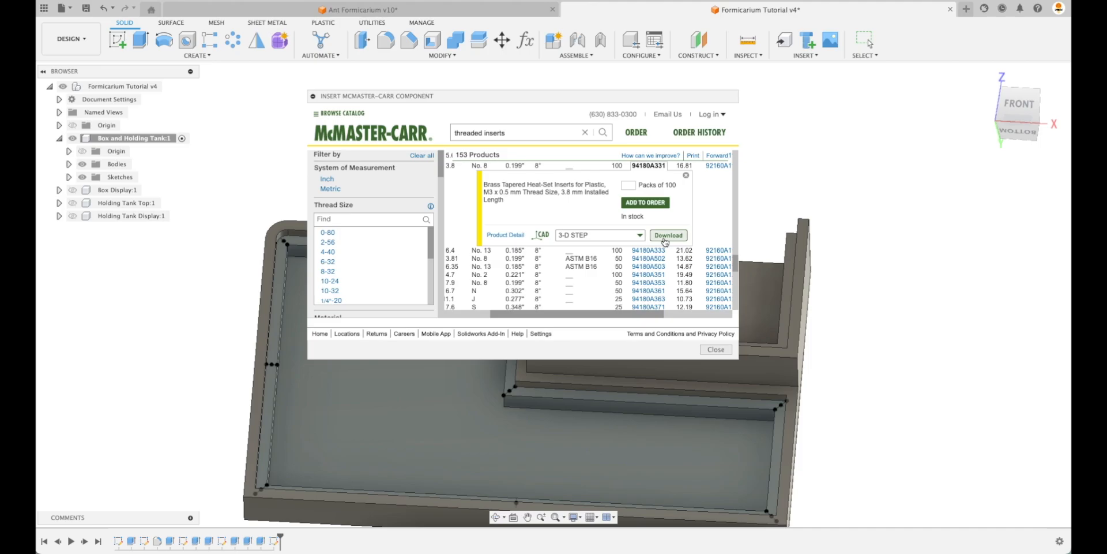
click(667, 235)
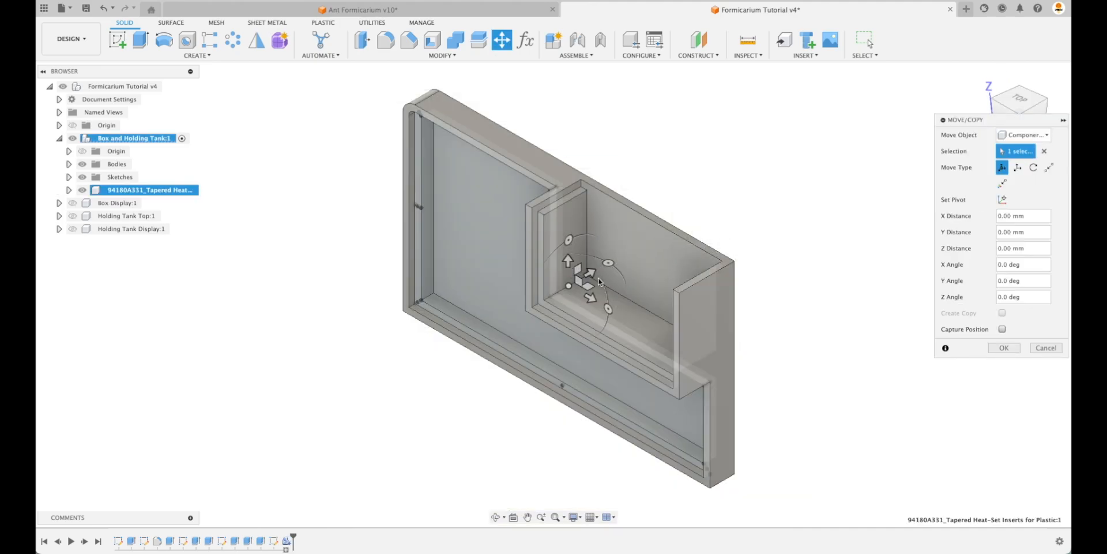
- Move the imported heat-set insert -210 mm along Y and inspect it against the ledge's corner sketch points
drag(599, 281, 470, 356)
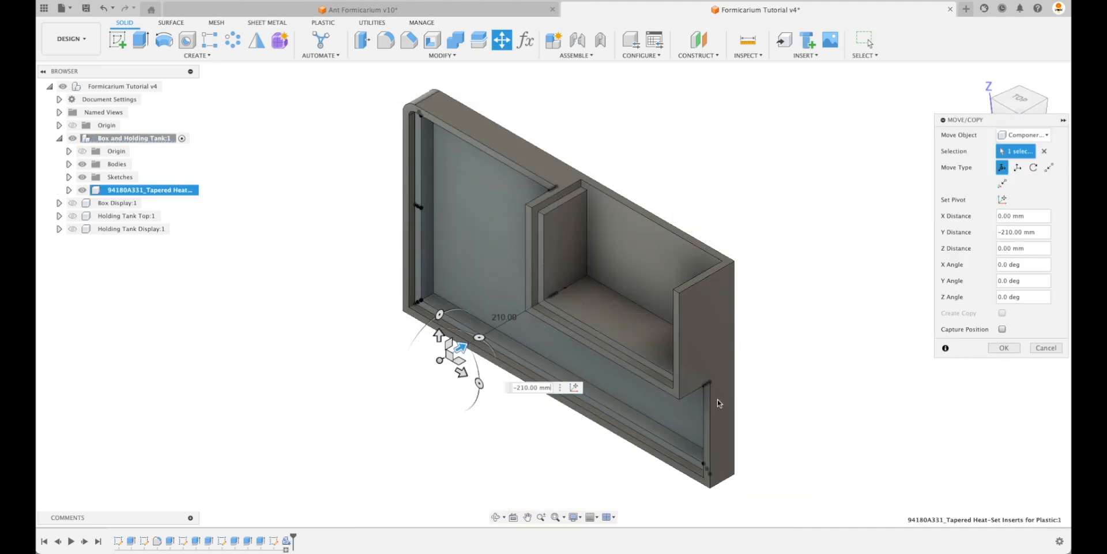
click(1004, 347)
scroll(525, 385, up, 3)
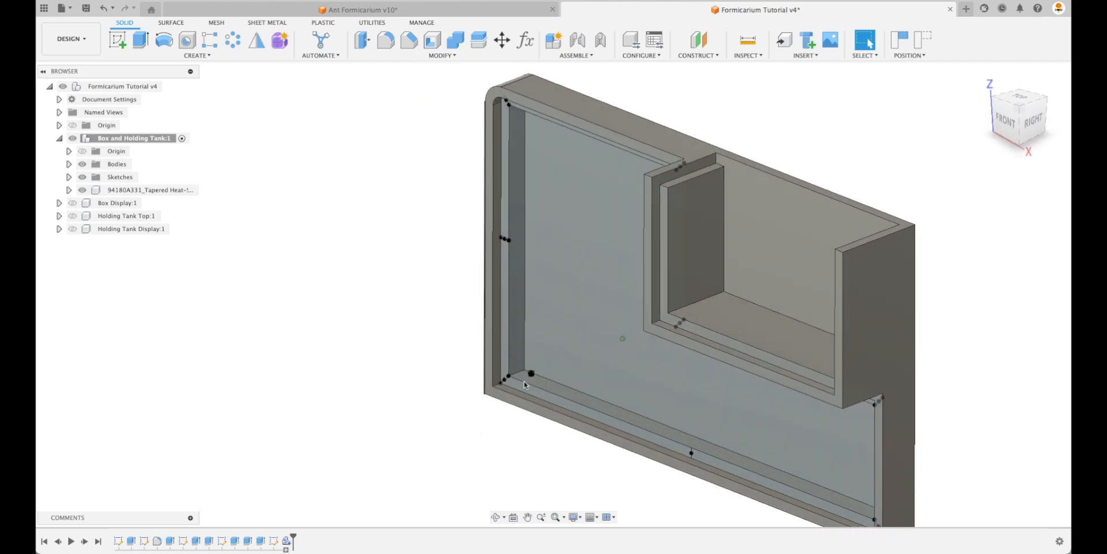
scroll(524, 385, up, 6)
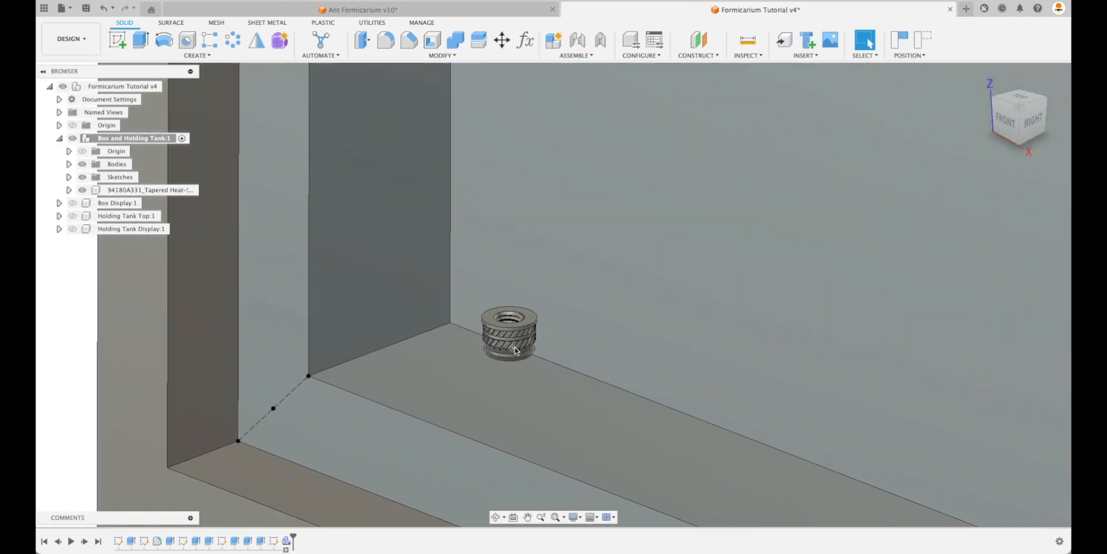
scroll(399, 358, down, 8)
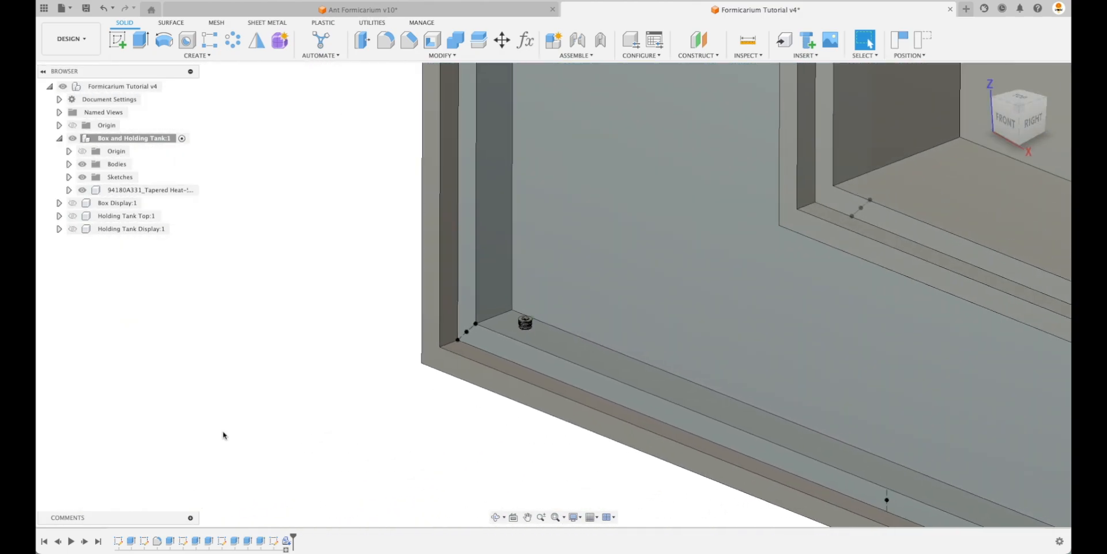
scroll(223, 435, down, 2)
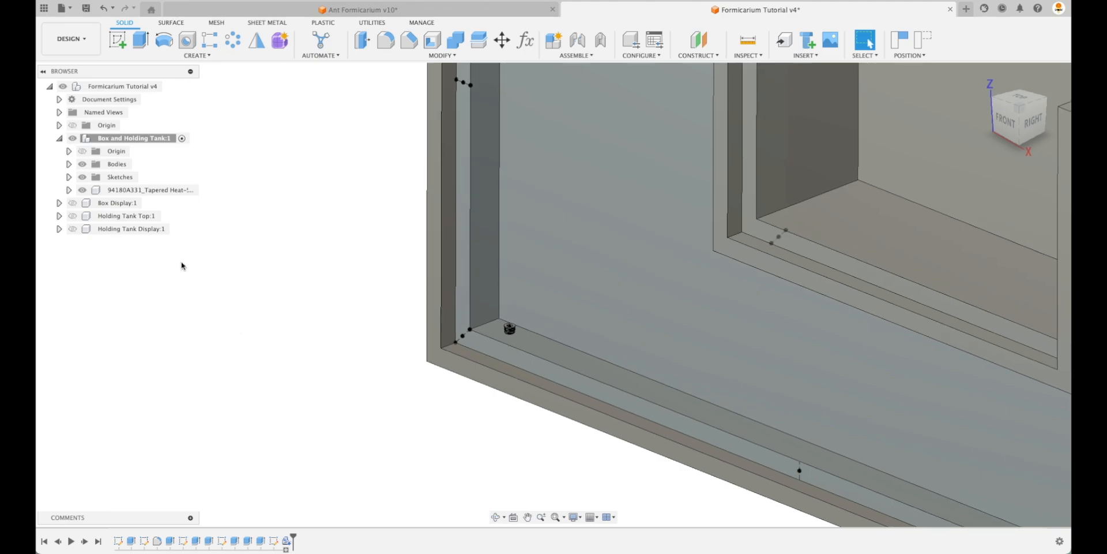
- Copy the part number 94180A331 from the heat-set insert component's name, and undo the component's insertion
click(120, 142)
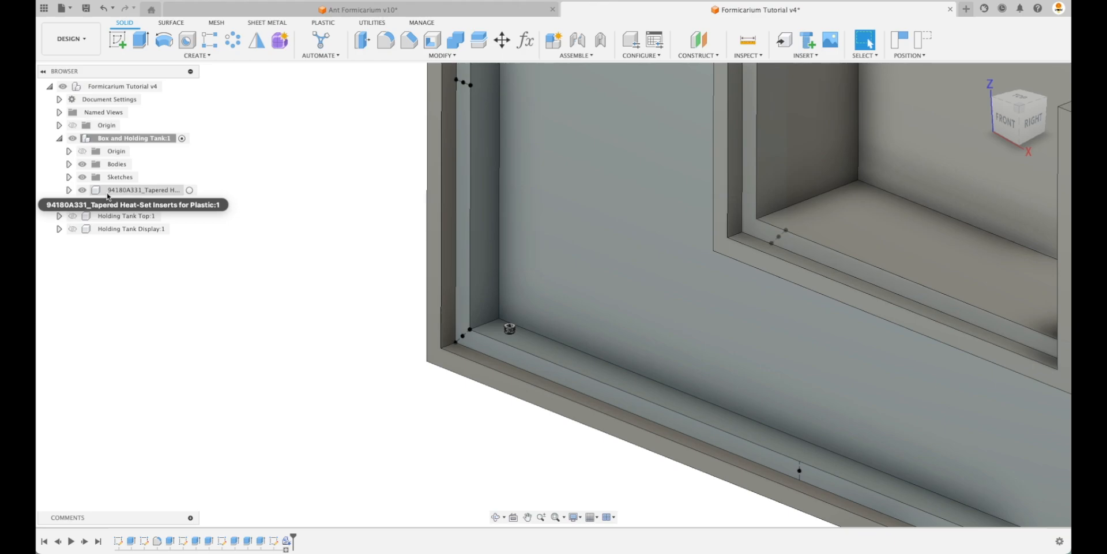
double_click(138, 190)
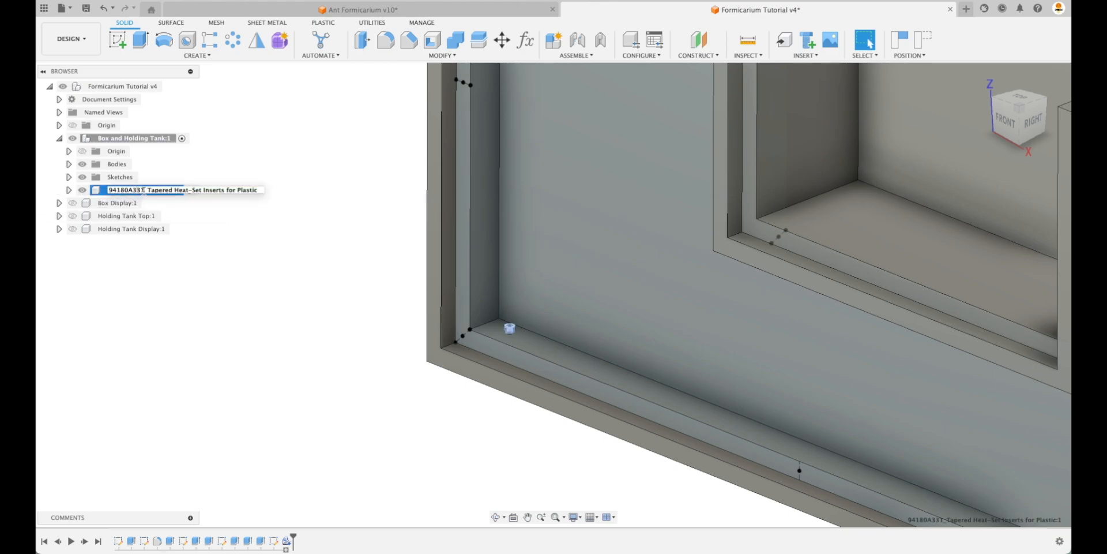
drag(144, 191, 106, 190)
key(super+c)
click(173, 275)
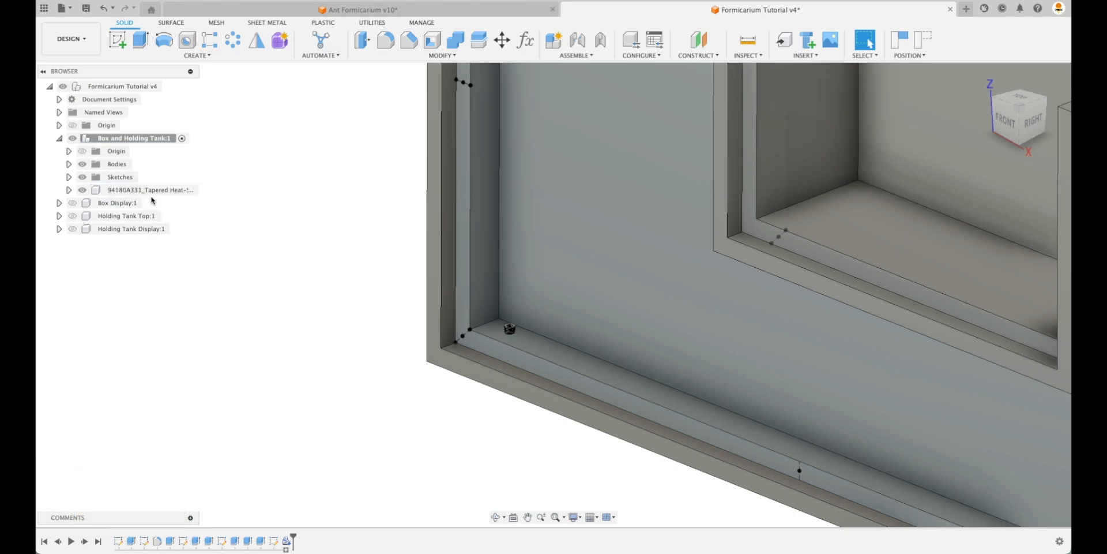
click(104, 9)
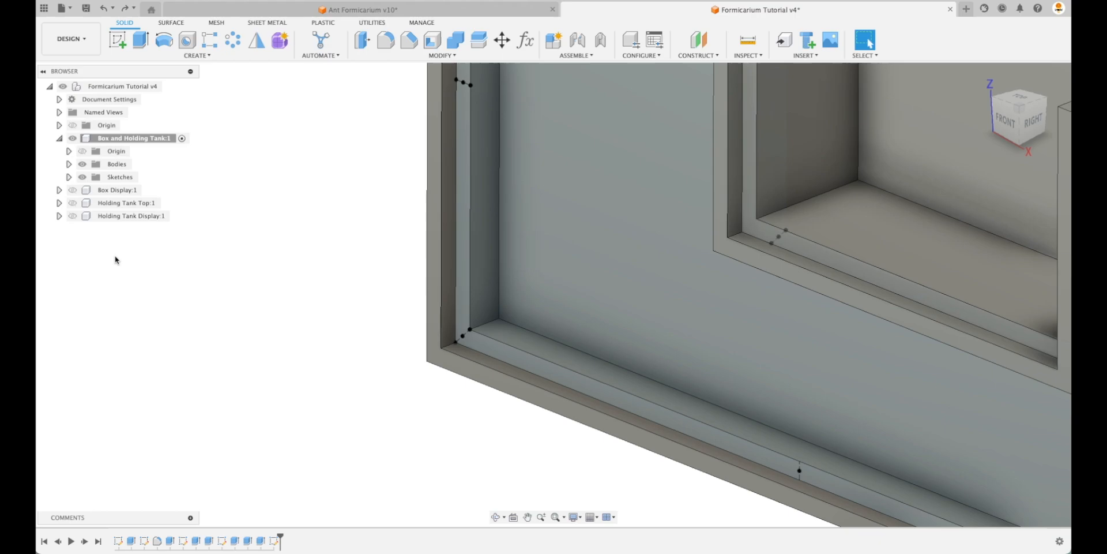
- Create an internal component named Fasteners under the top-level Formicarium Tutorial assembly and make it active
click(59, 139)
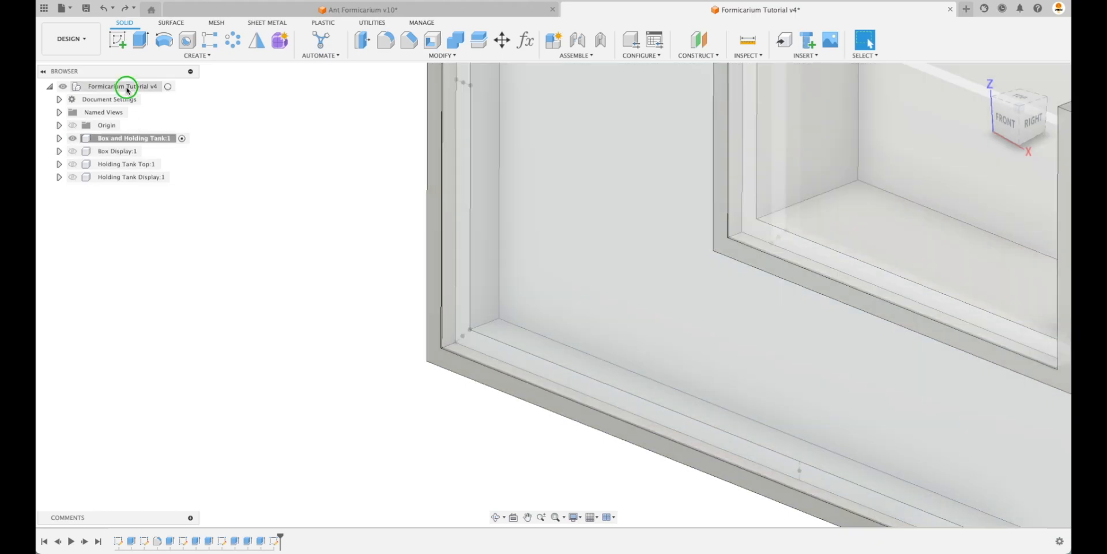
right_click(127, 88)
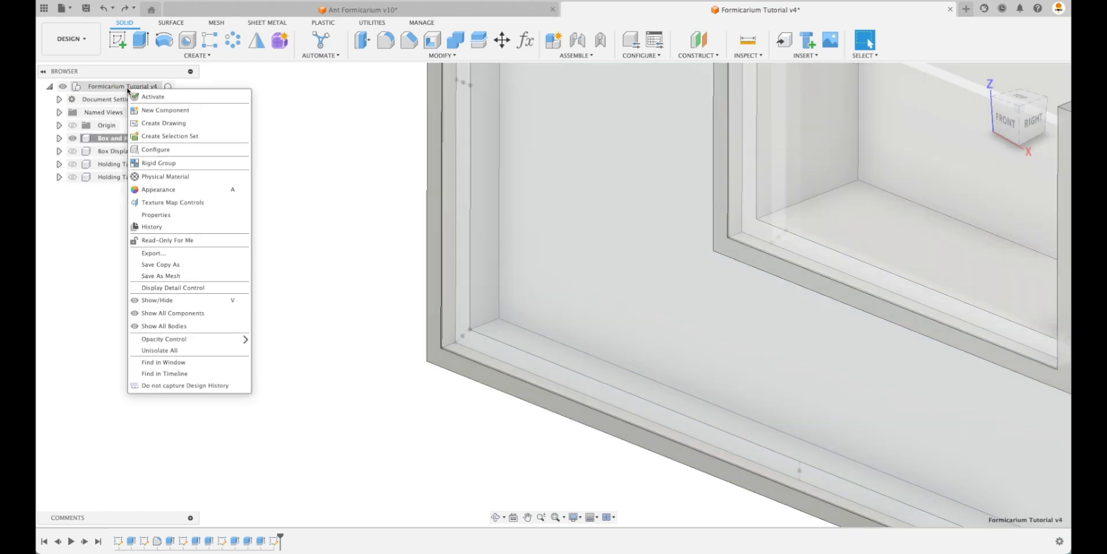
click(166, 109)
click(977, 183)
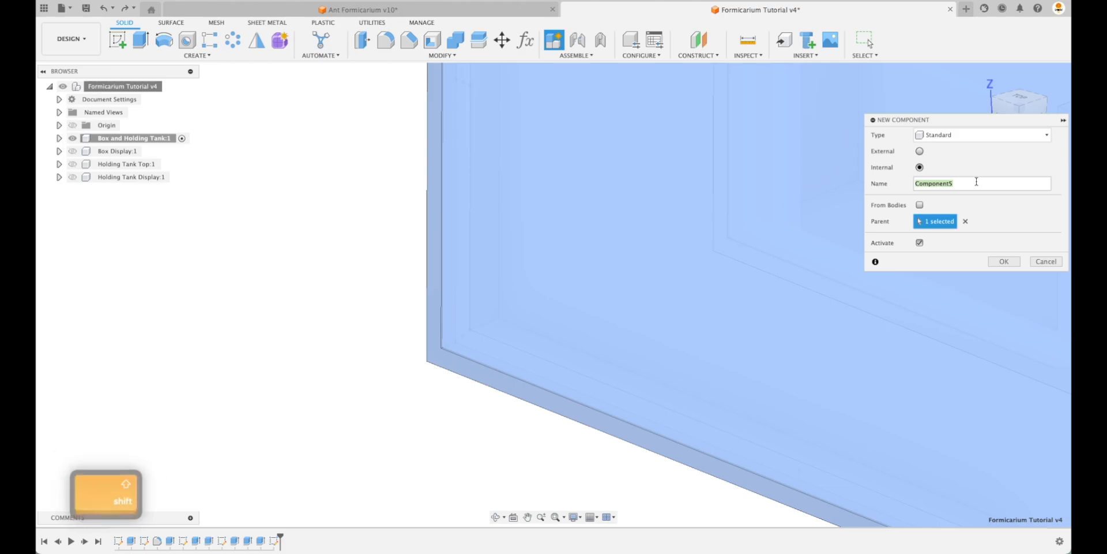
text(Fasteners)
key(Return)
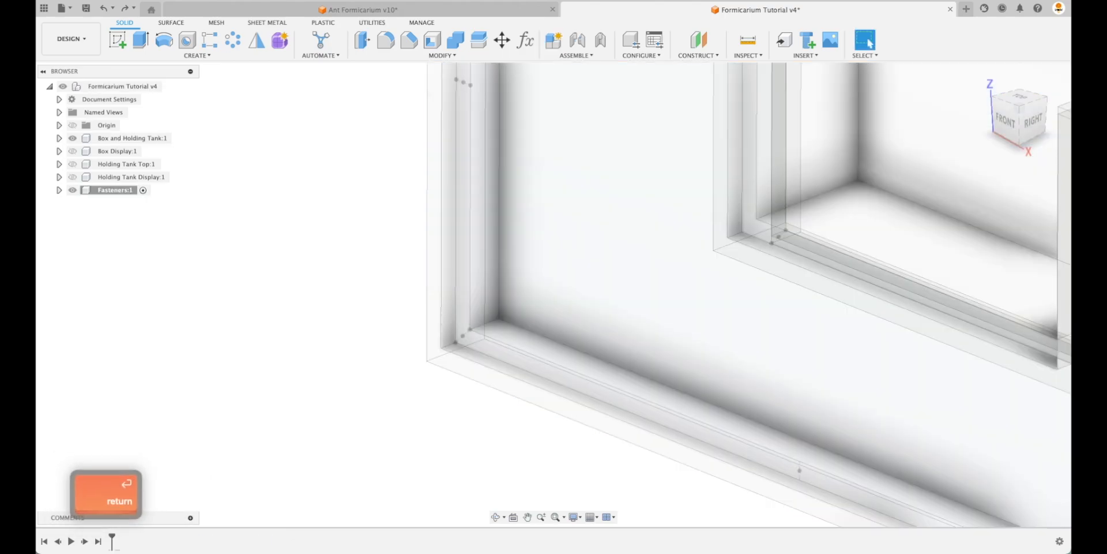
- Start inserting a McMaster-Carr component into Fasteners and search the catalog for part 94180A331
click(806, 55)
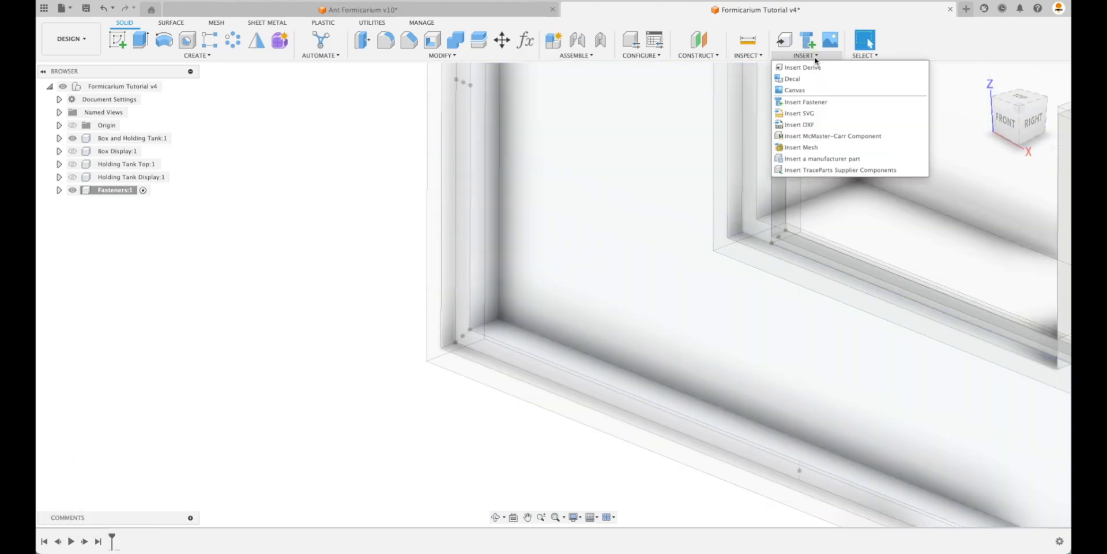
click(835, 136)
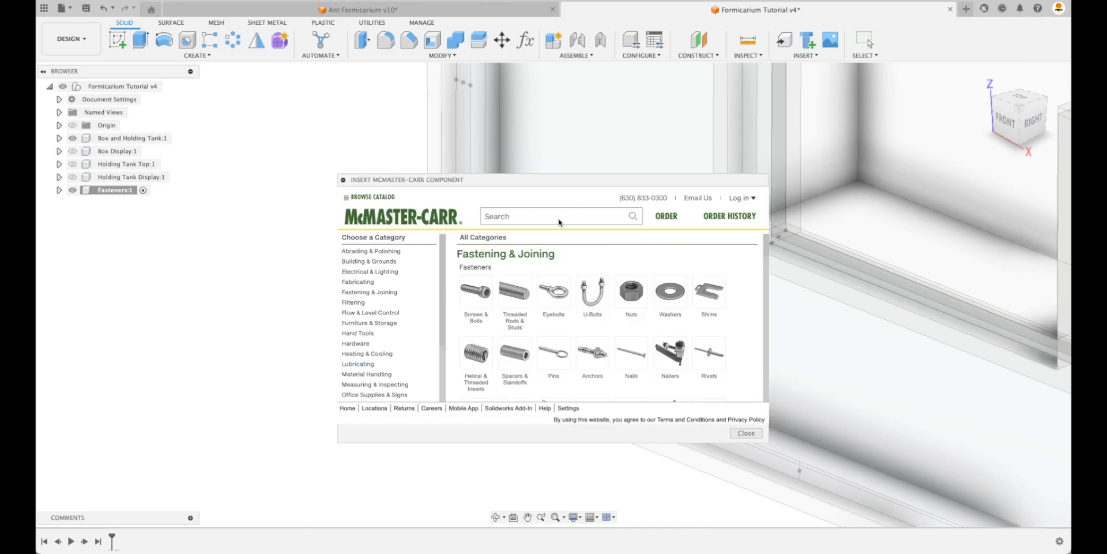
text(94180a331)
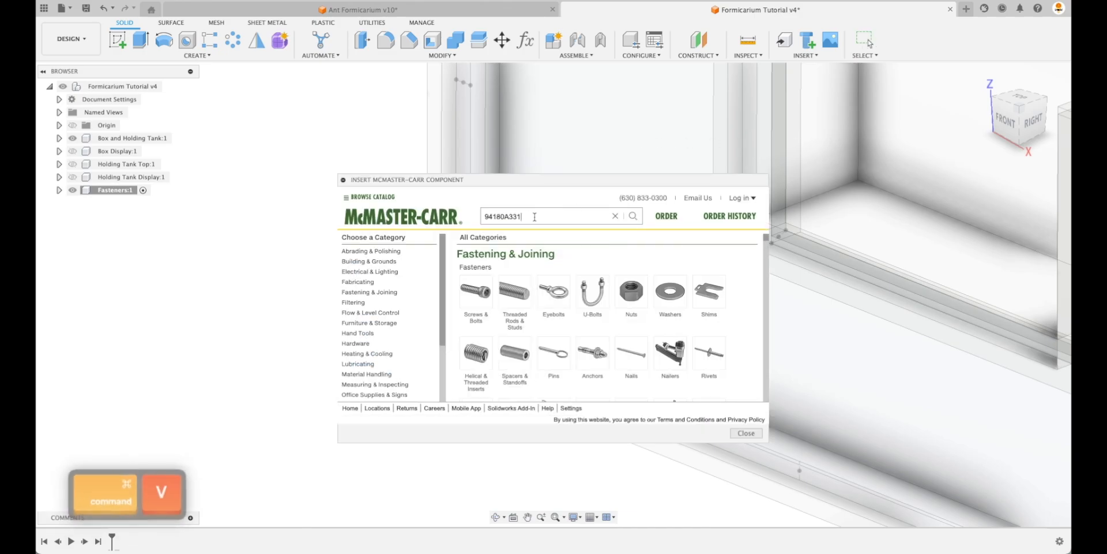
key(Return)
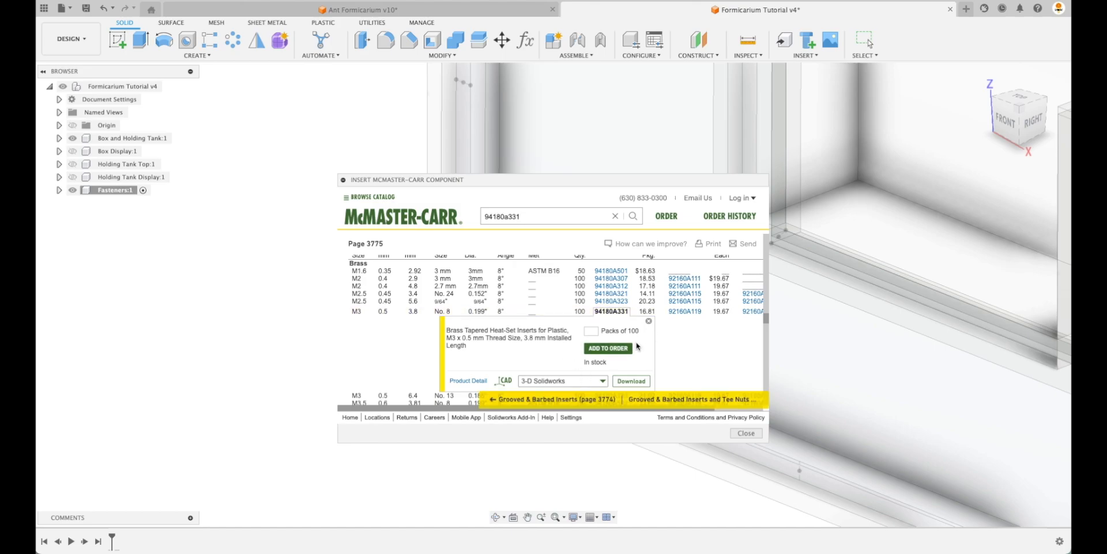
- Insert heat-set insert 94180A331 into Fasteners in 3-D STEP format, accept its default placement, and expand the Fasteners component
scroll(600, 346, down, 1)
click(602, 360)
scroll(603, 363, down, 1)
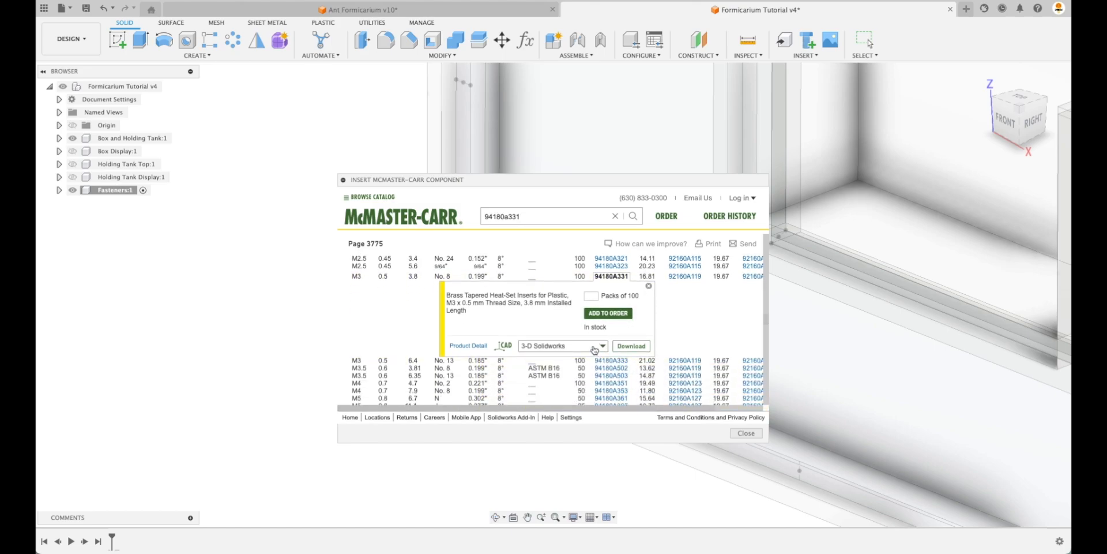
click(598, 346)
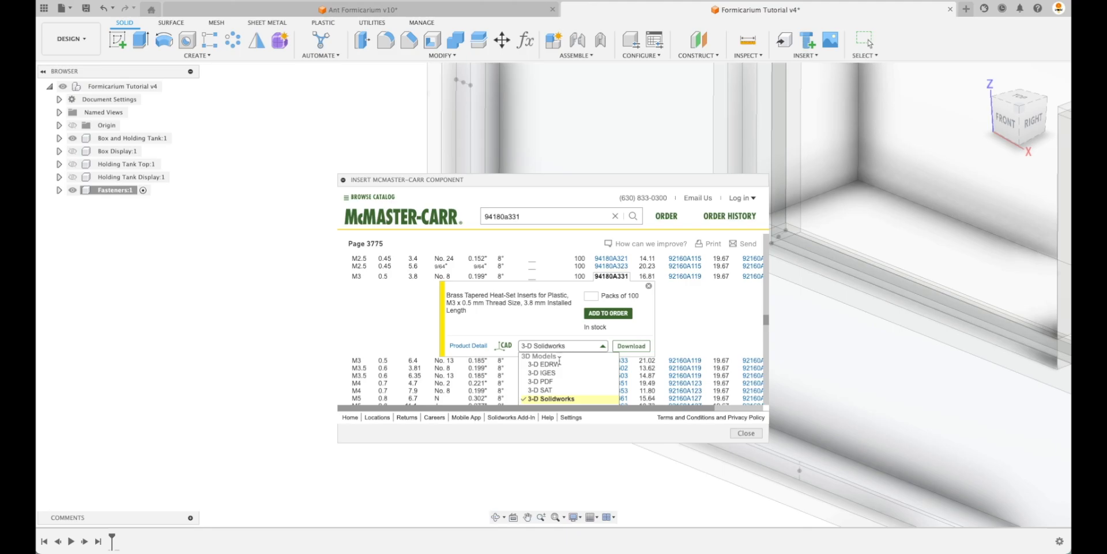
scroll(559, 360, down, 1)
click(567, 324)
click(560, 386)
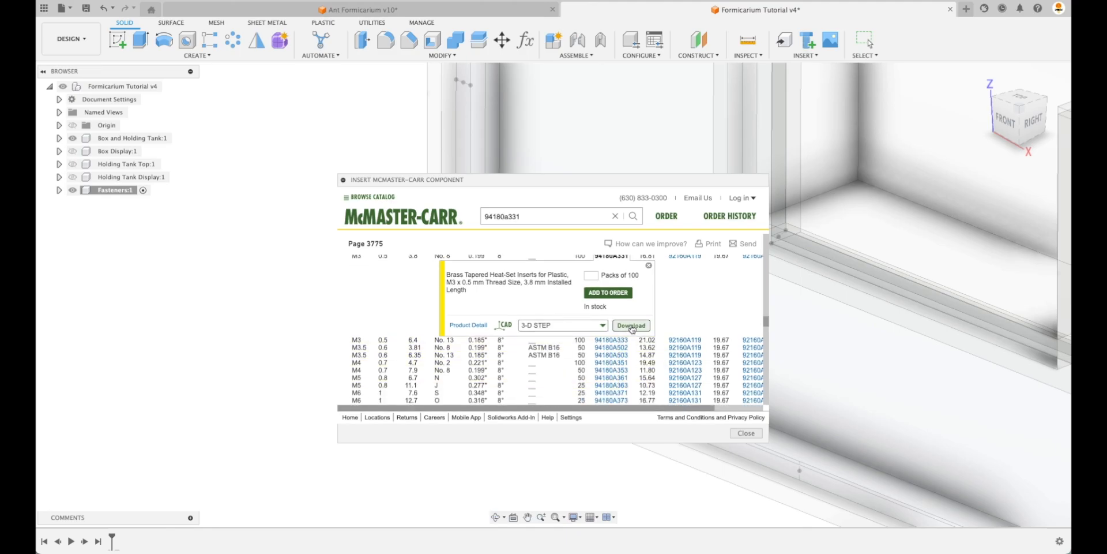
click(631, 326)
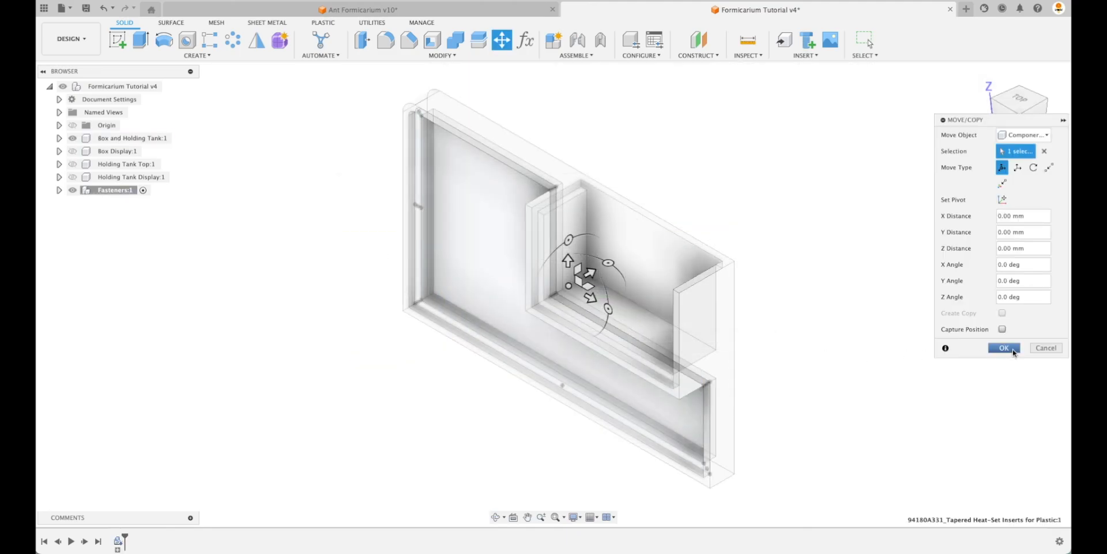
click(1004, 347)
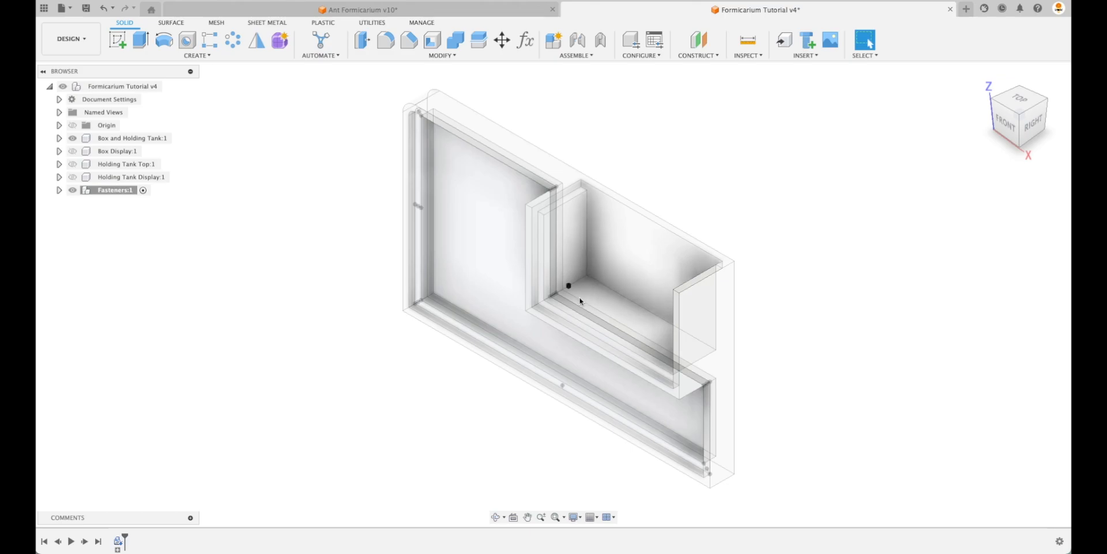
click(59, 191)
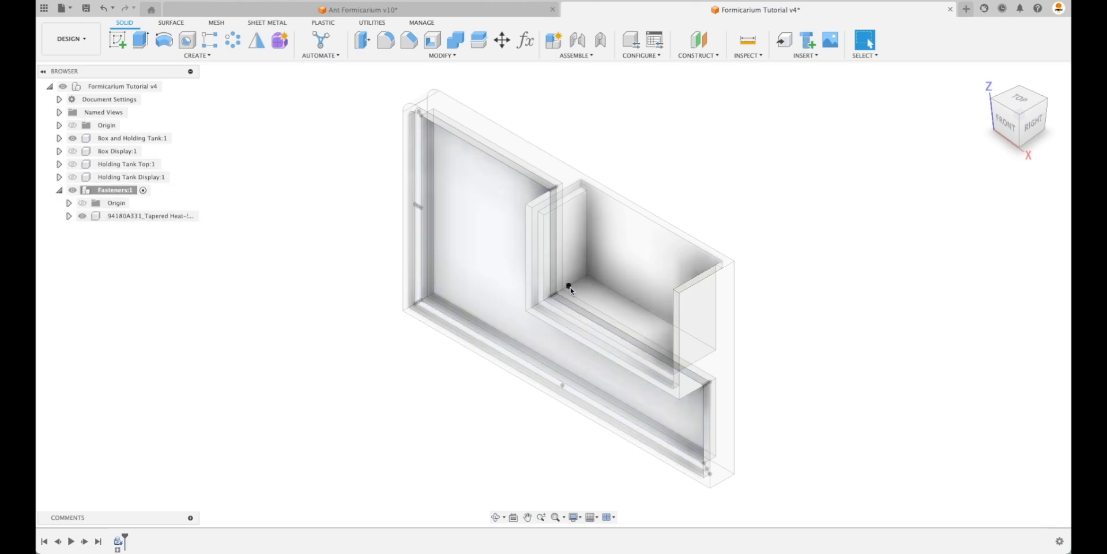
- Shift the box and holding tank away from the insert to test whether it moves freely, and revert its position
middle_drag(567, 286, 448, 285)
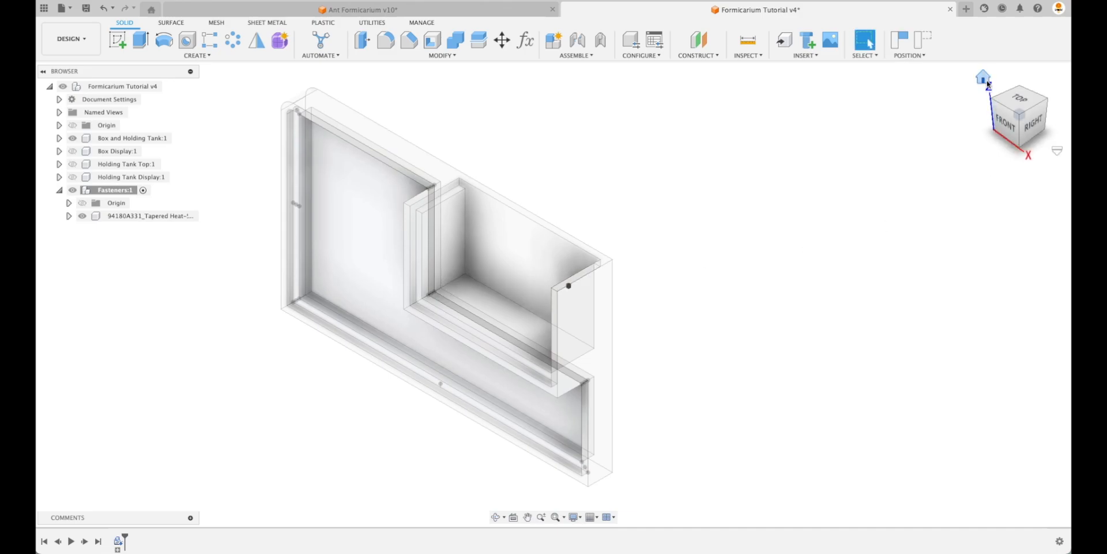
click(985, 81)
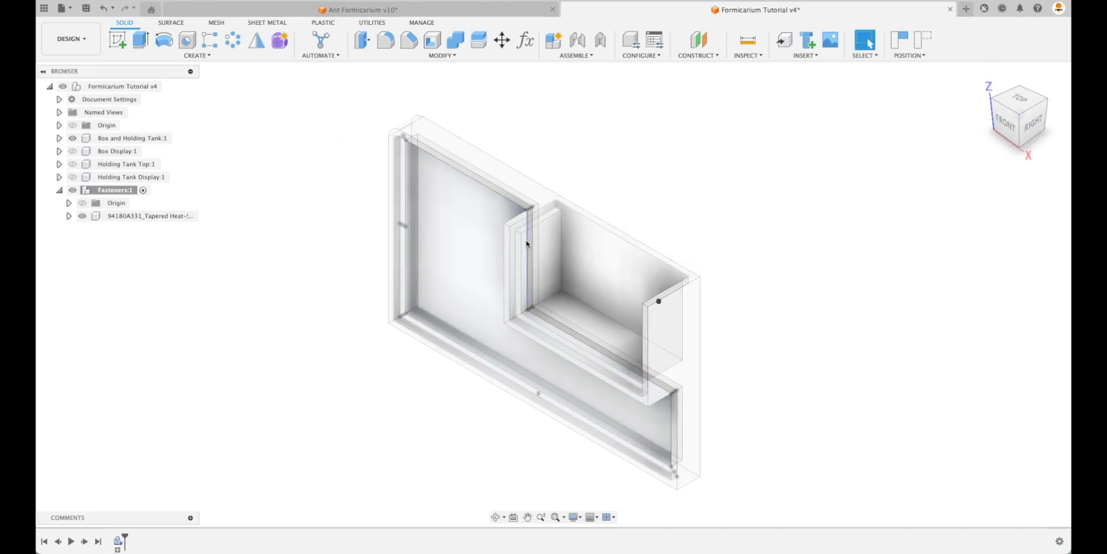
drag(526, 241, 361, 210)
drag(540, 204, 373, 202)
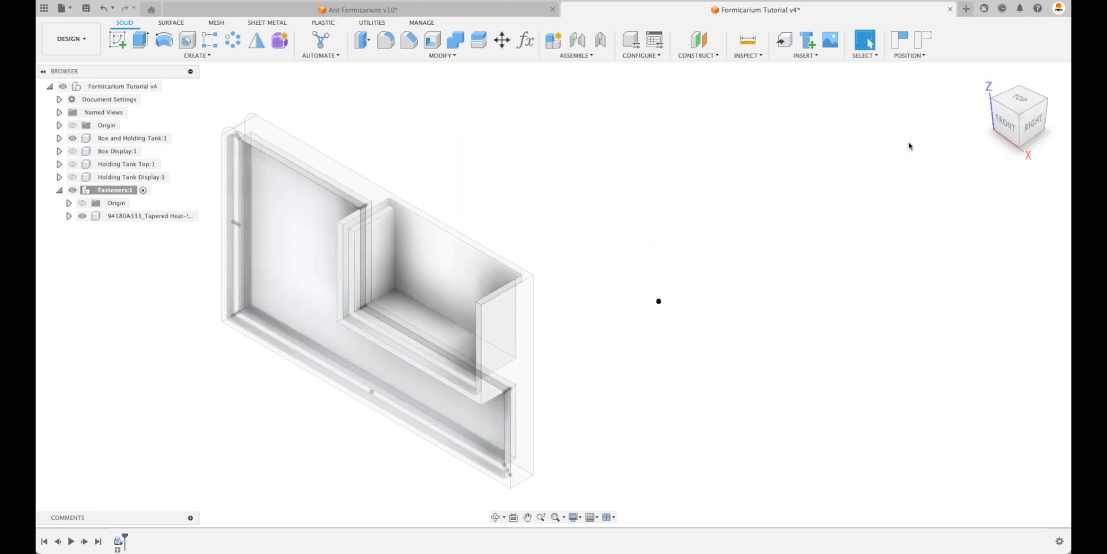
click(982, 80)
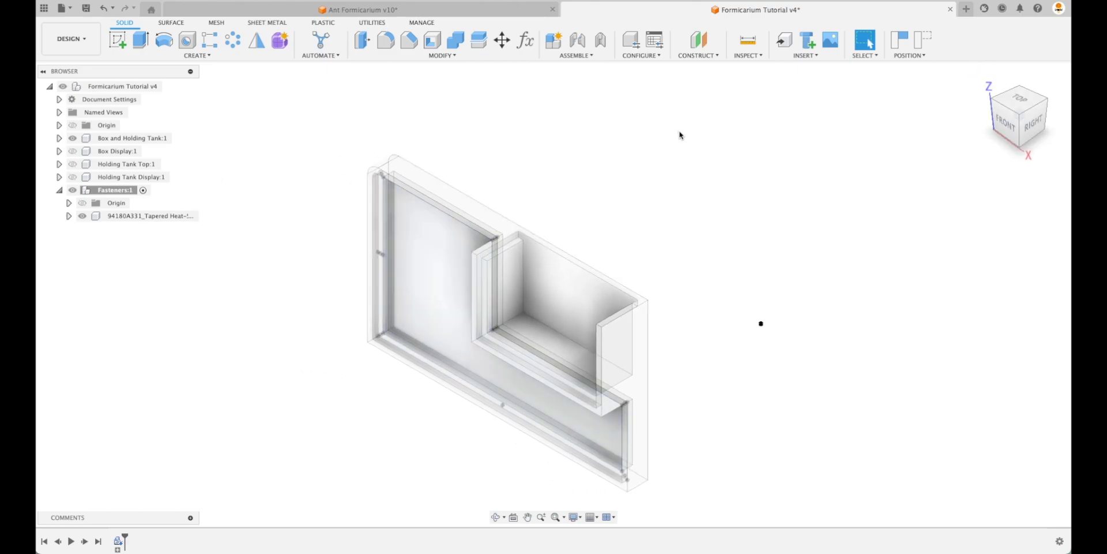
click(923, 40)
click(988, 80)
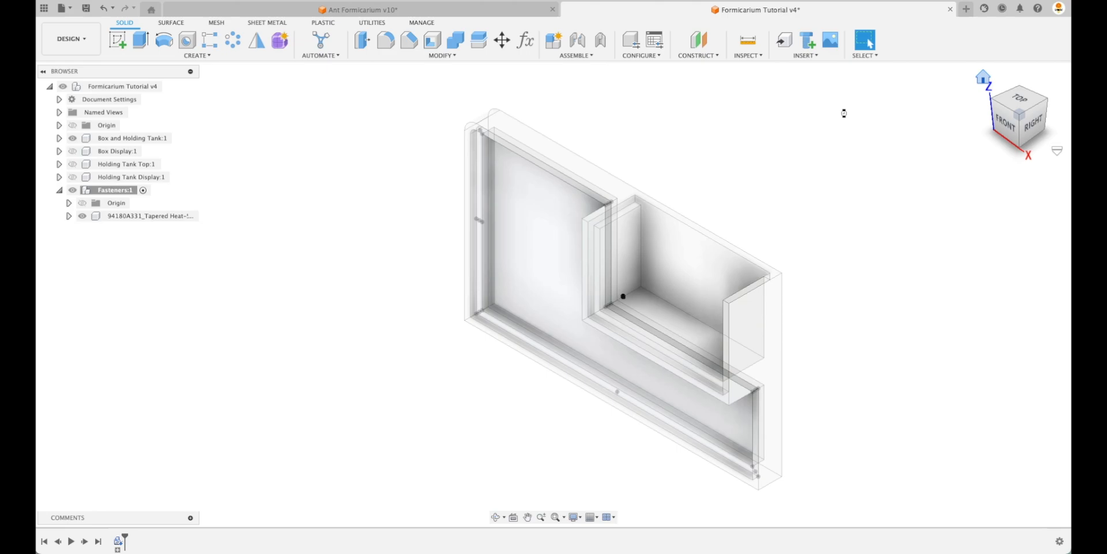
- Ground the Box and Holding Tank component
right_click(119, 142)
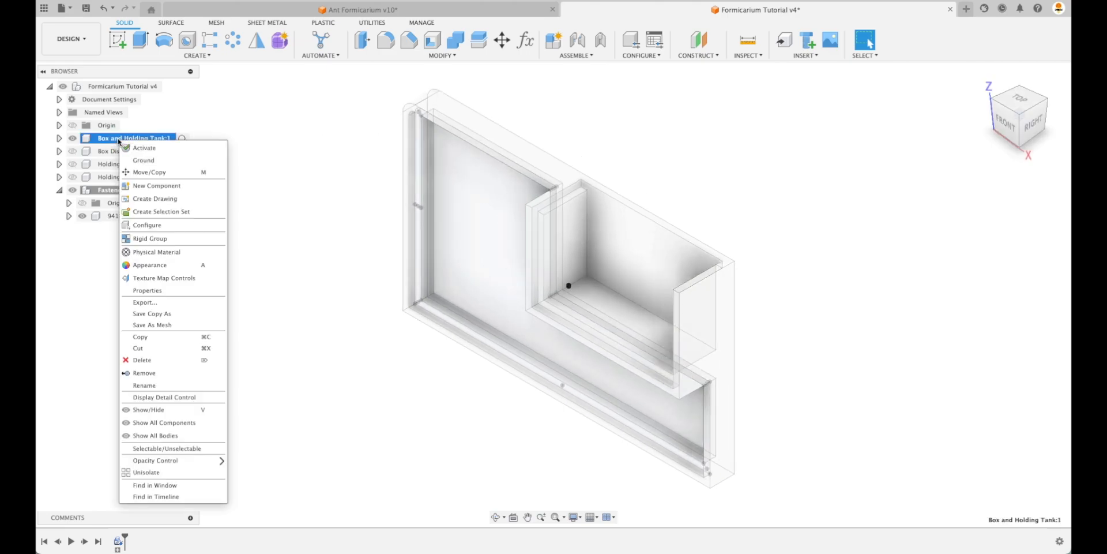
click(143, 161)
click(272, 245)
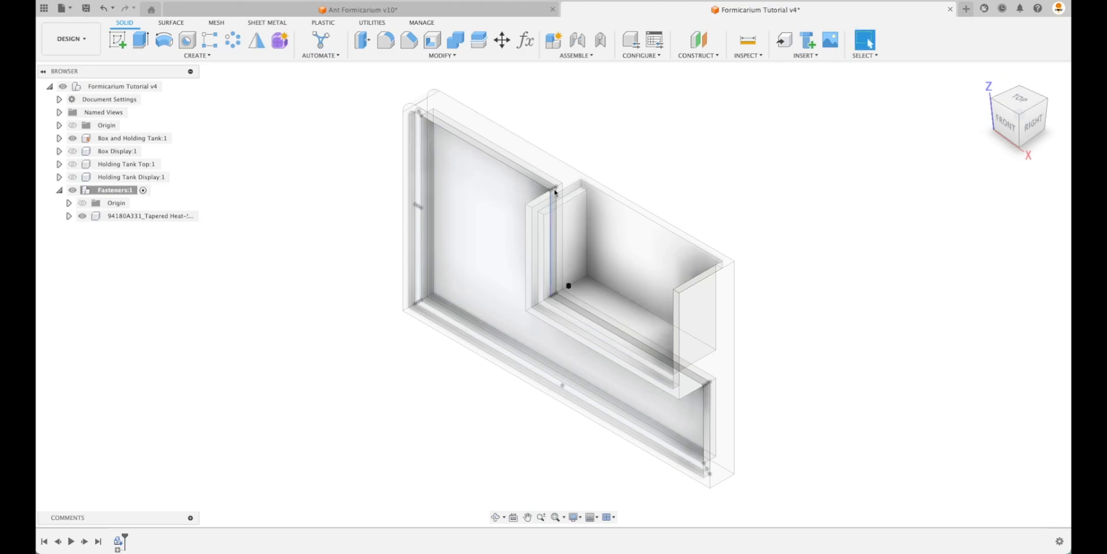
- Move the heat-set insert freely outside the box as a test, and revert its position
click(155, 218)
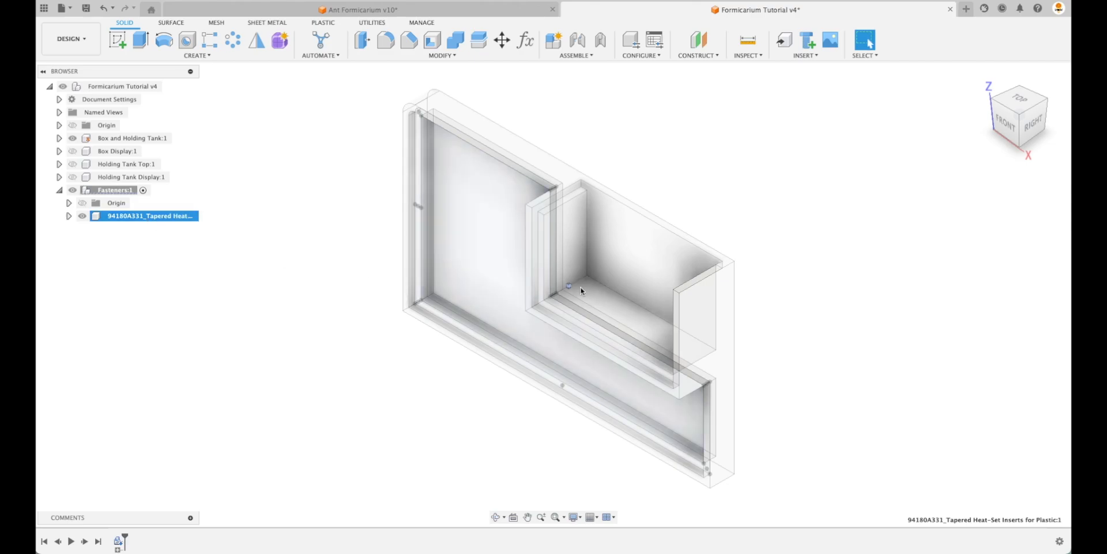
drag(569, 286, 364, 210)
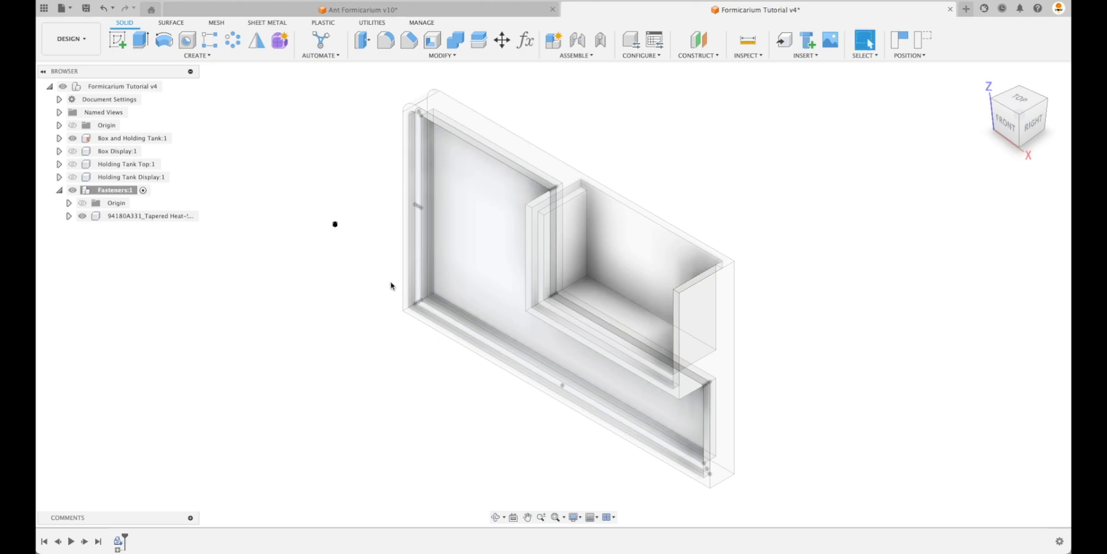
click(923, 40)
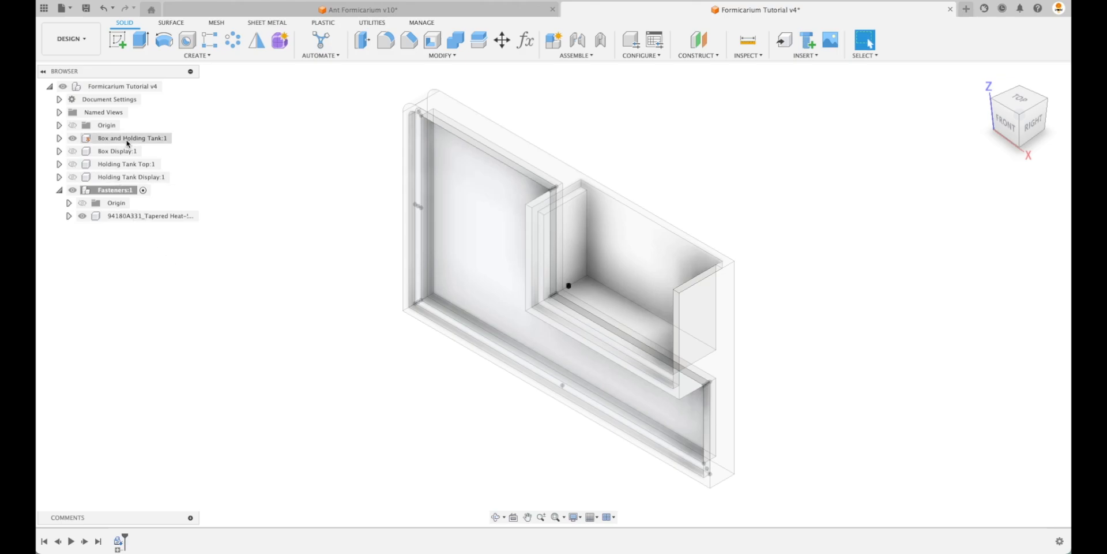
- Activate Box and Holding Tank and start a Hole on the middle sketch point of each of the eight fastening locations
click(177, 138)
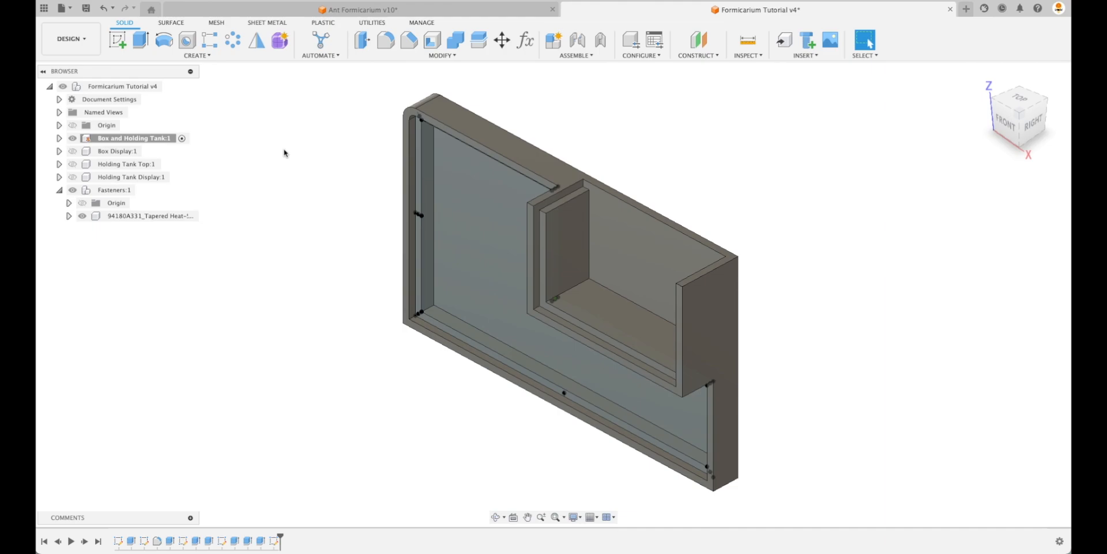
click(188, 44)
scroll(415, 185, up, 5)
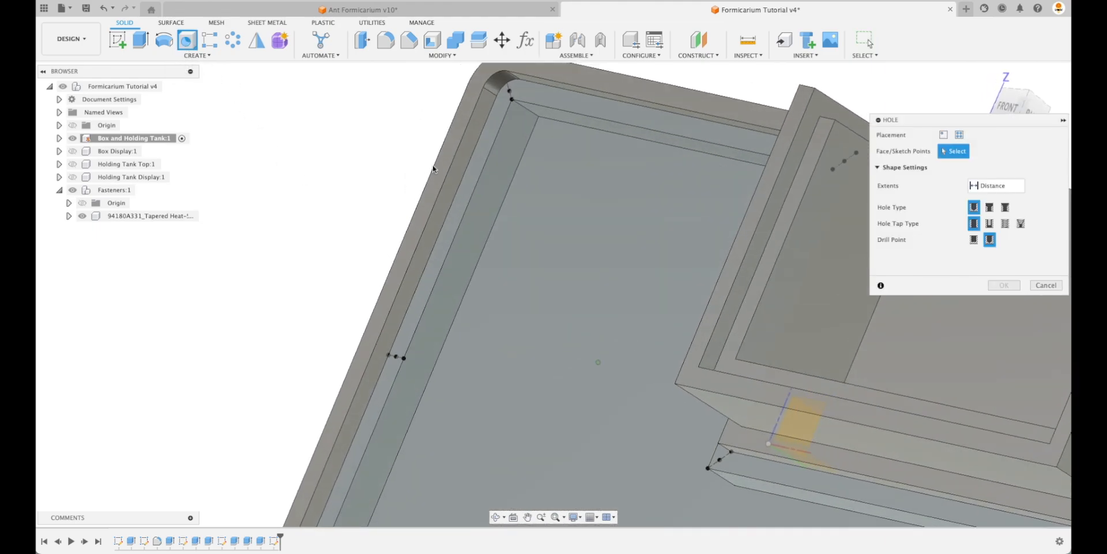
click(512, 102)
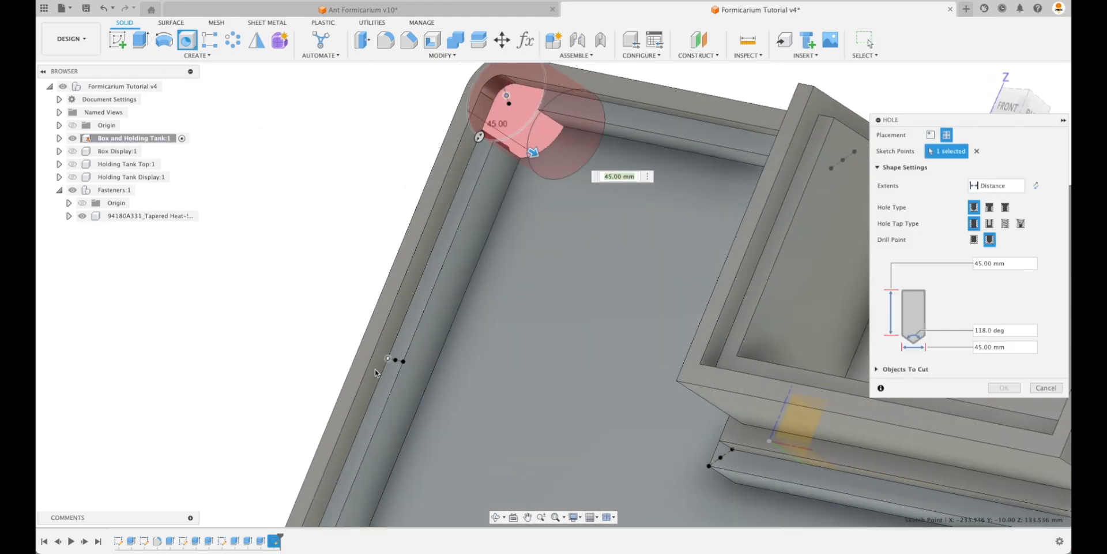
click(396, 359)
scroll(323, 381, down, 3)
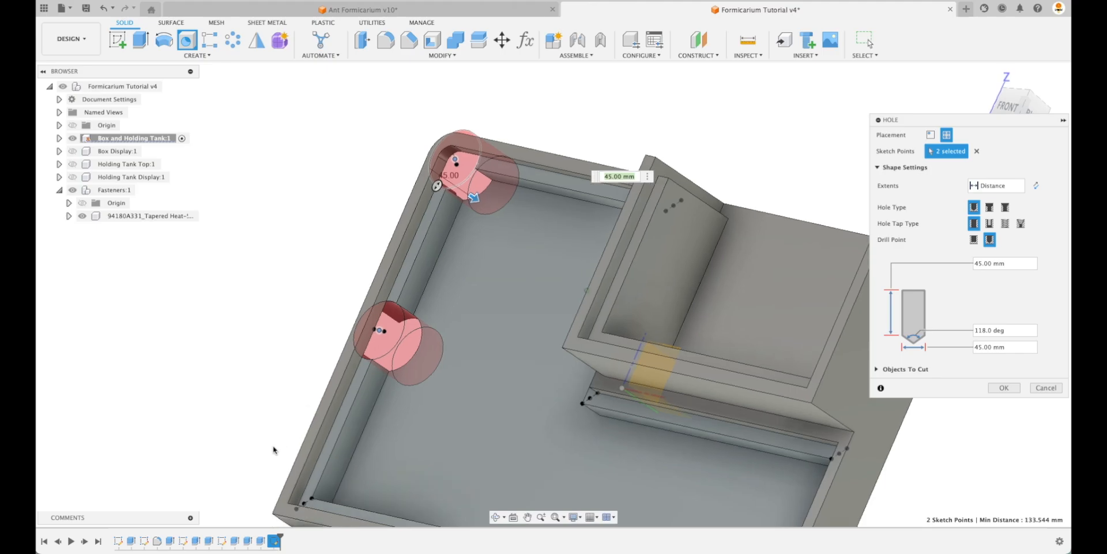
shift+middle_drag(249, 454, 265, 485)
scroll(306, 425, up, 2)
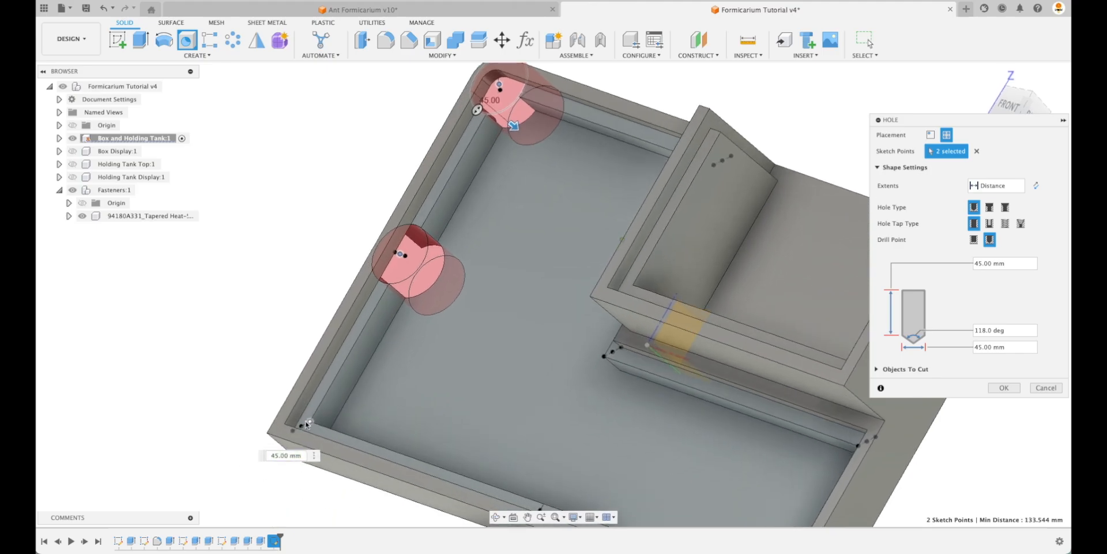
click(301, 426)
click(613, 351)
click(722, 160)
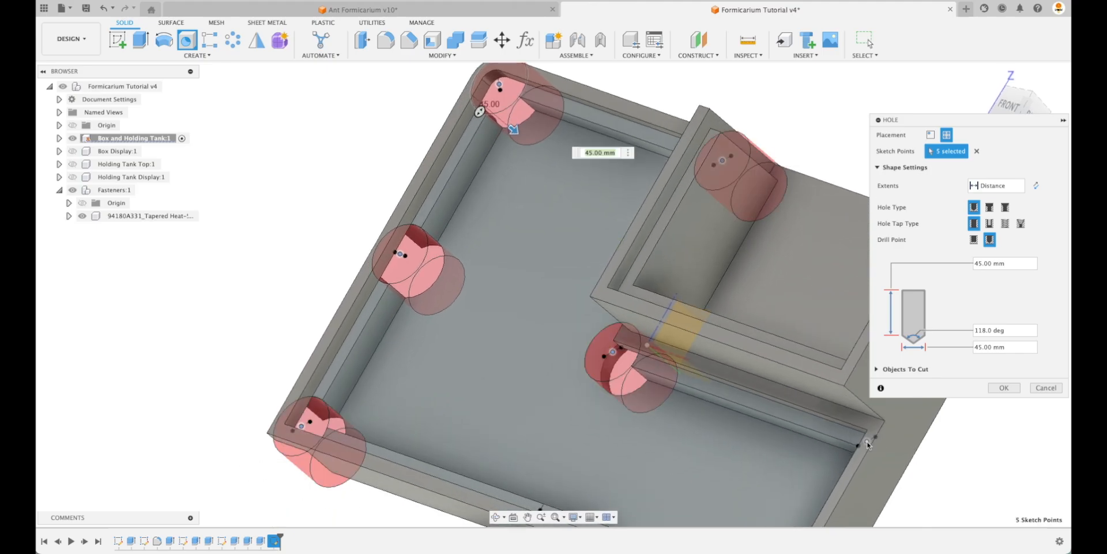
click(866, 442)
middle_drag(795, 450, 807, 235)
click(802, 383)
click(554, 297)
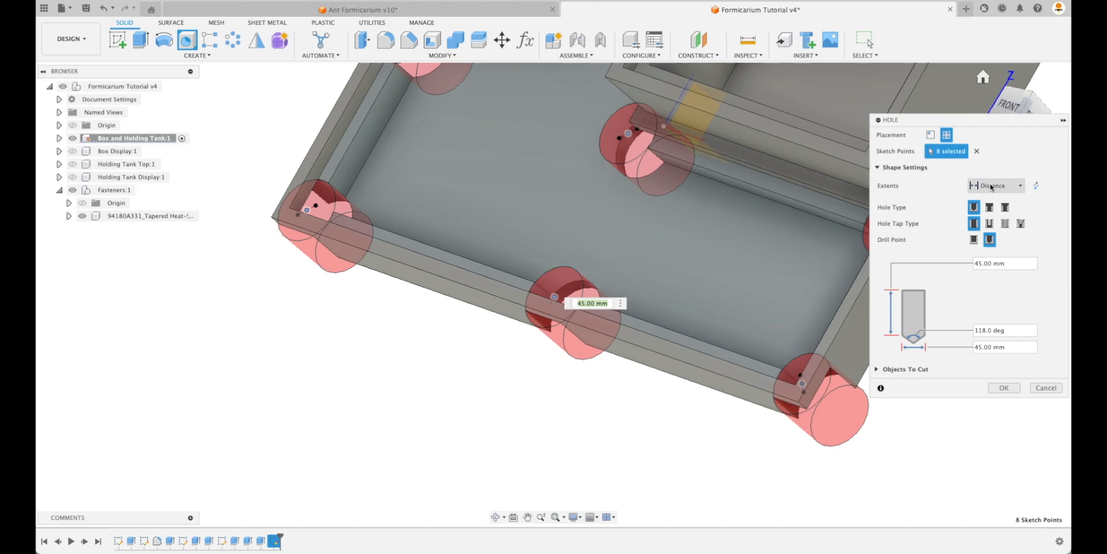
- Try countersink holes with a flat drill point and a .199in diameter, and cancel the Hole command
click(1006, 209)
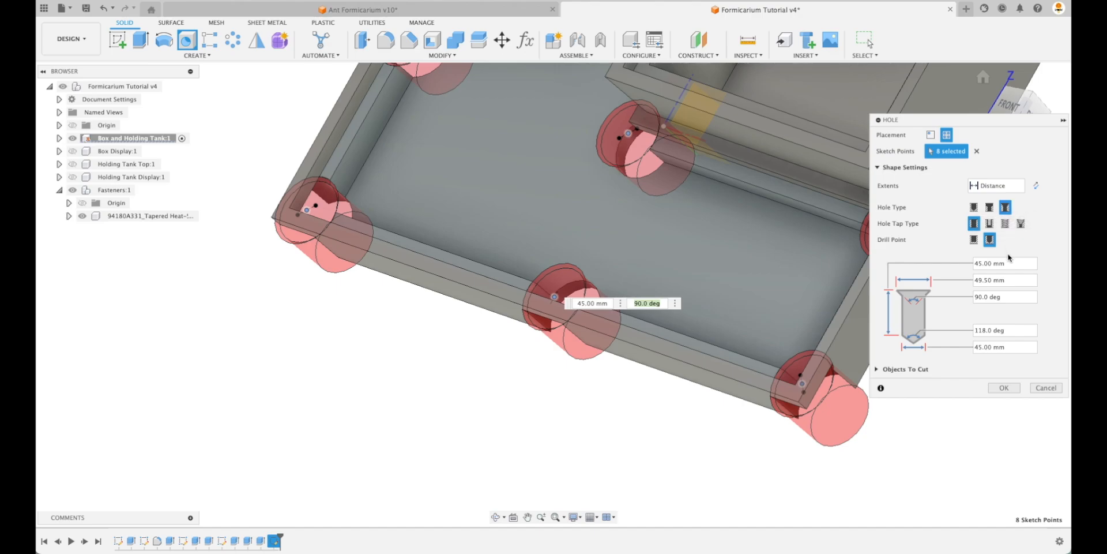
click(975, 240)
click(1020, 351)
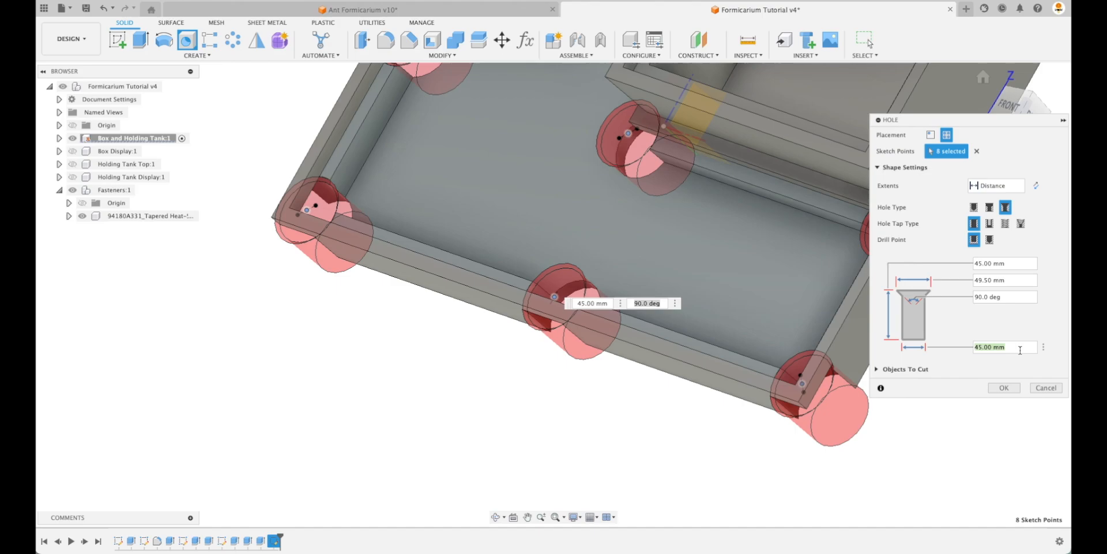
key(BackSpace)
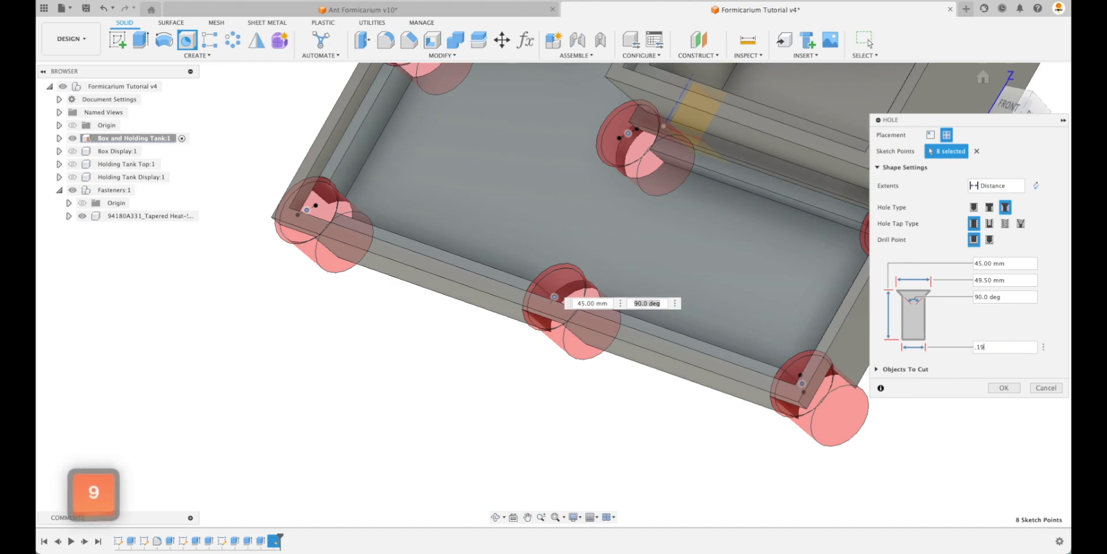
text(.199in)
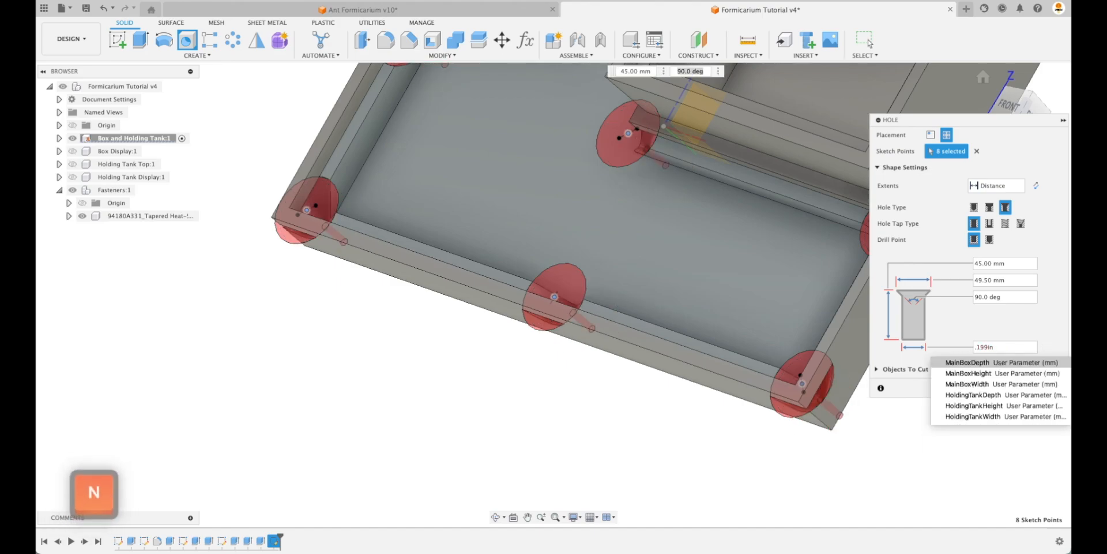
key(Return)
key(BackSpace)
key(BackSpace)
key(BackSpace)
key(BackSpace)
key(BackSpace)
key(BackSpace)
key(BackSpace)
key(BackSpace)
key(BackSpace)
key(BackSpace)
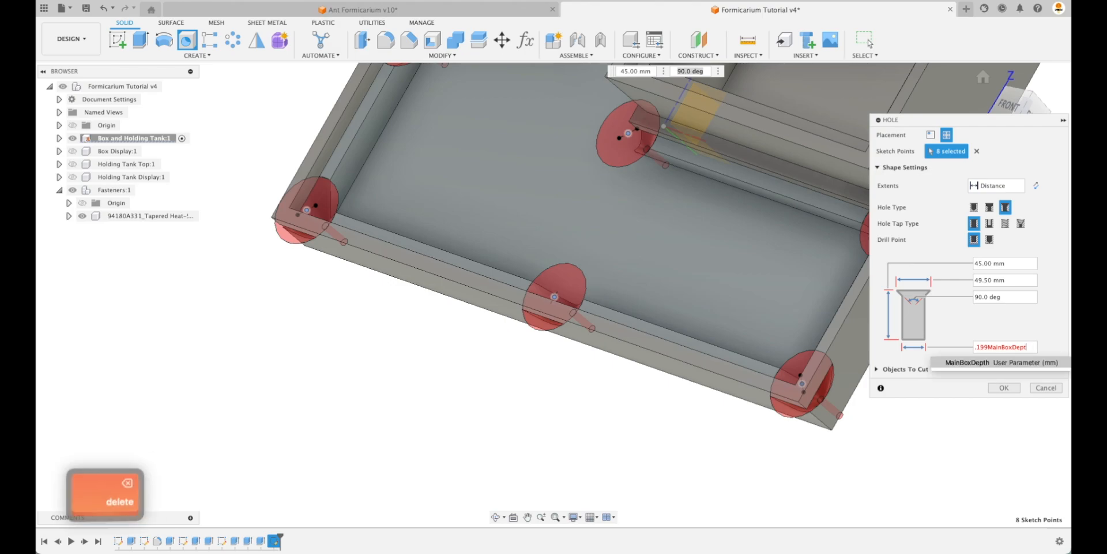
key(BackSpace)
key(BackSpace)
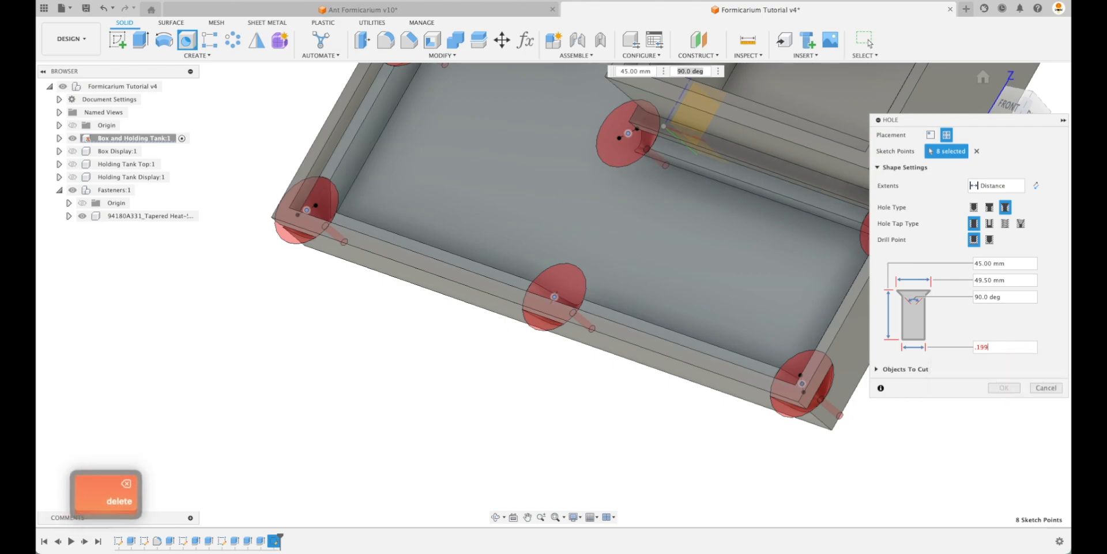
text(in)
key(Escape)
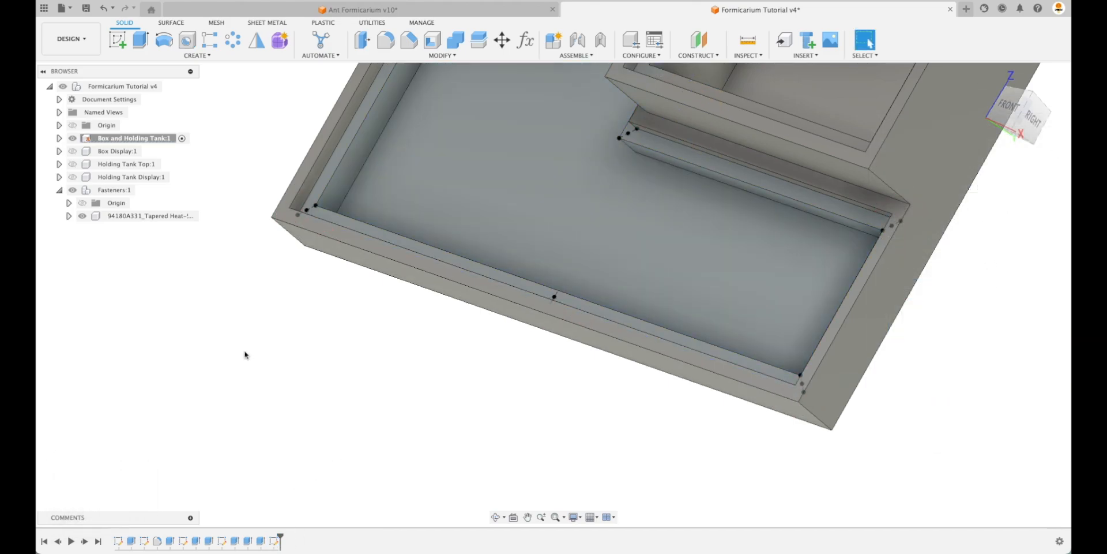
- Start a Hole on the eight middle sketch points with a flat drill point, .199*25.4 mm diameter and 3.8 mm depth
click(187, 39)
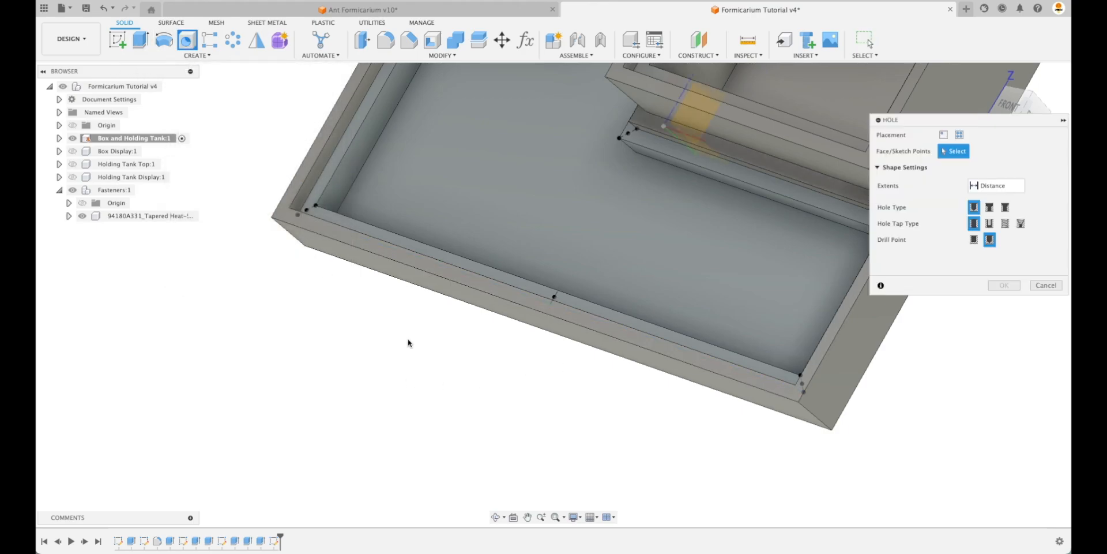
shift+middle_drag(408, 338, 405, 460)
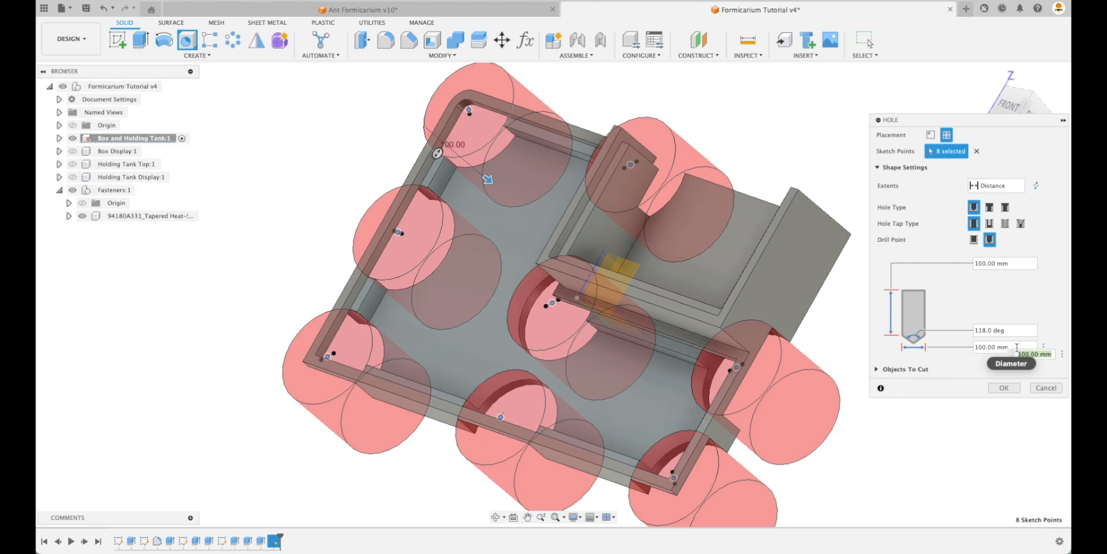
click(1016, 347)
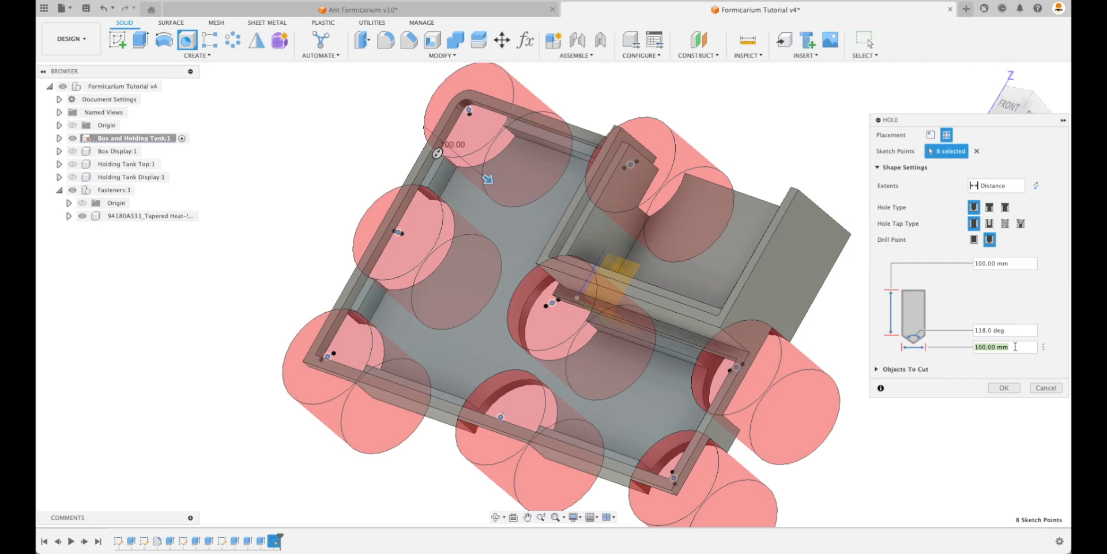
text(.199)
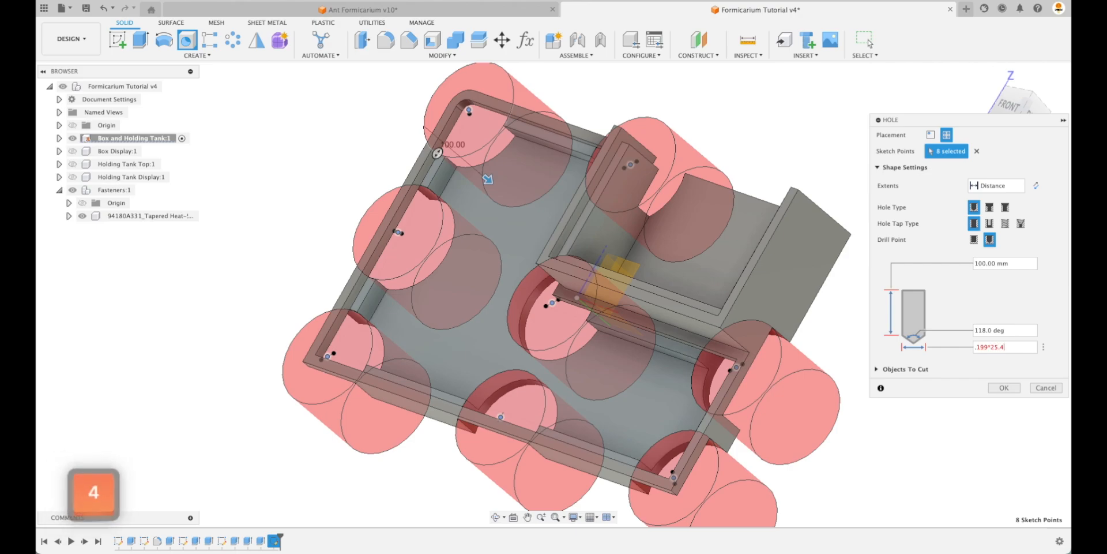
text(*25.4)
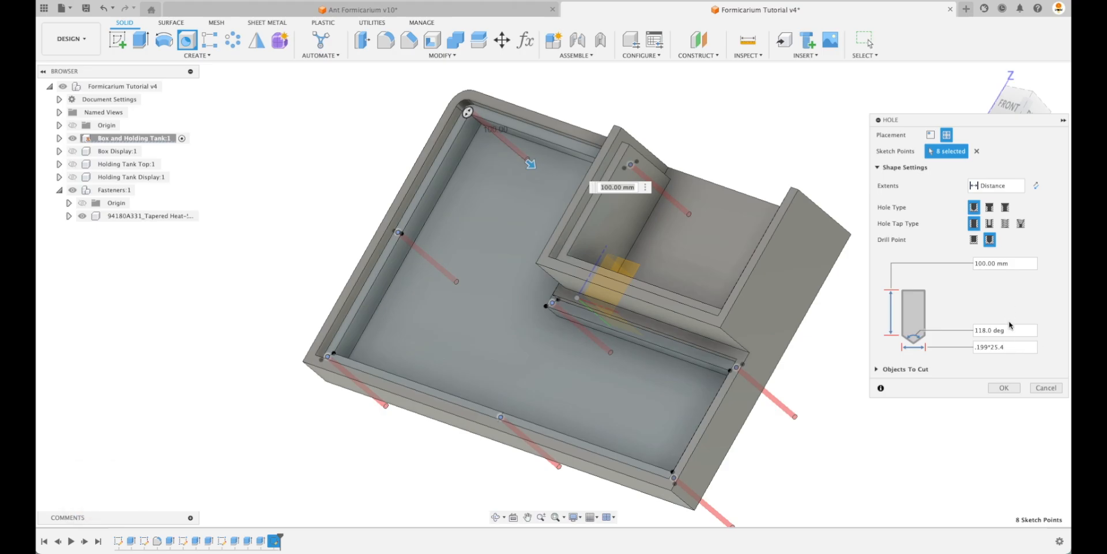
click(974, 239)
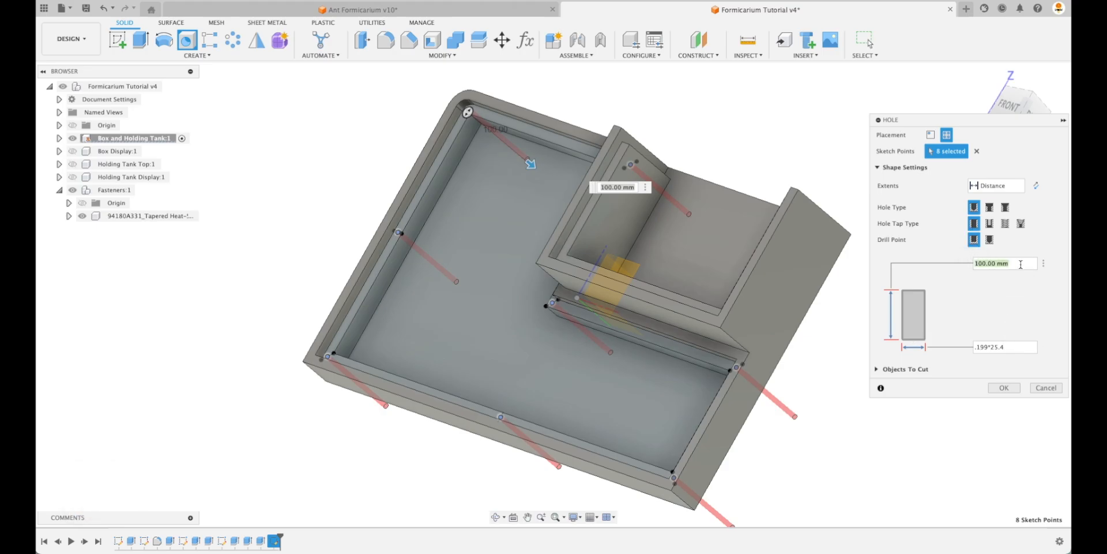
text(3.8)
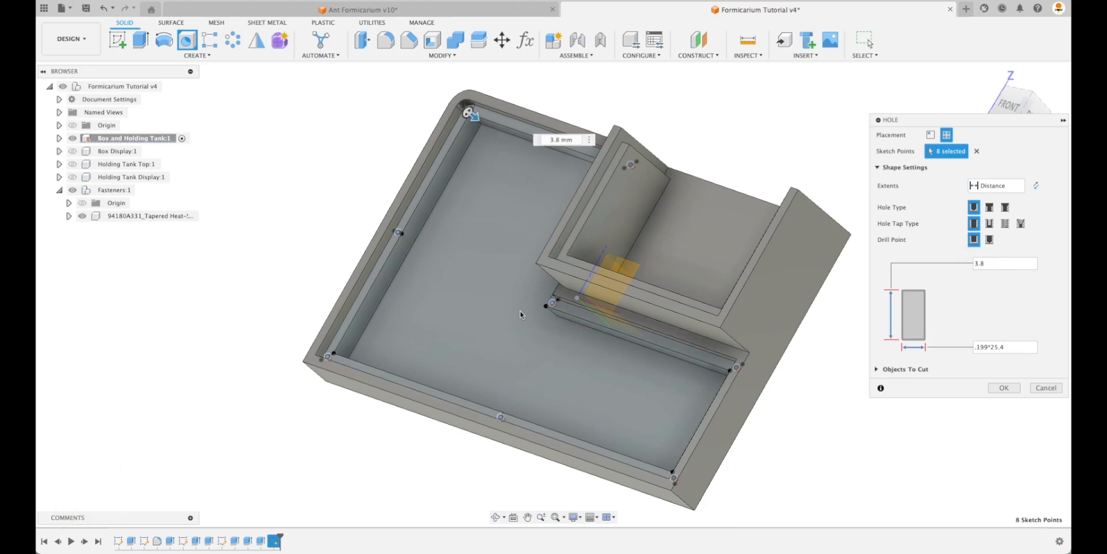
scroll(542, 311, up, 10)
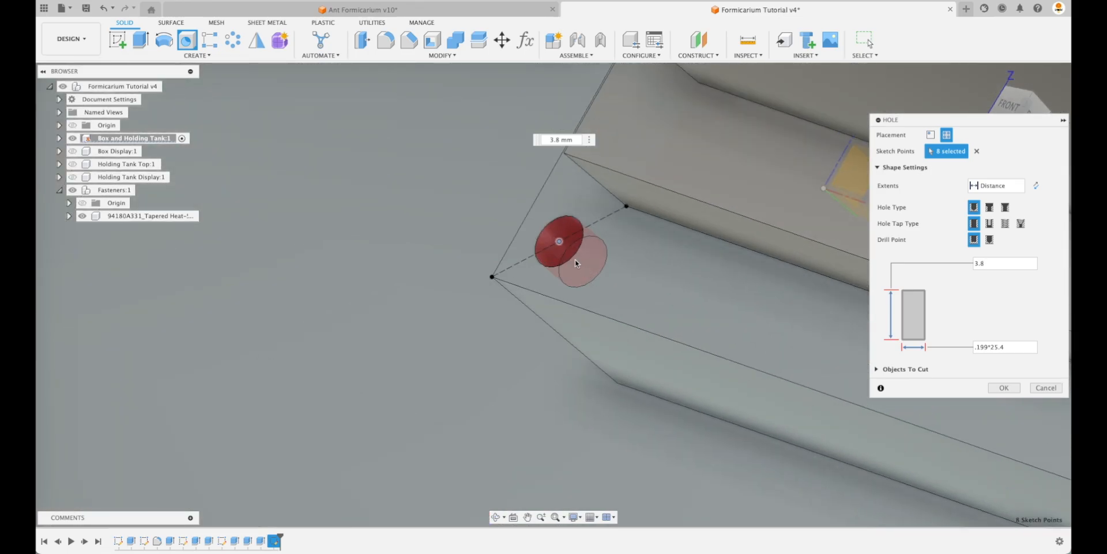
shift+middle_drag(573, 270, 577, 276)
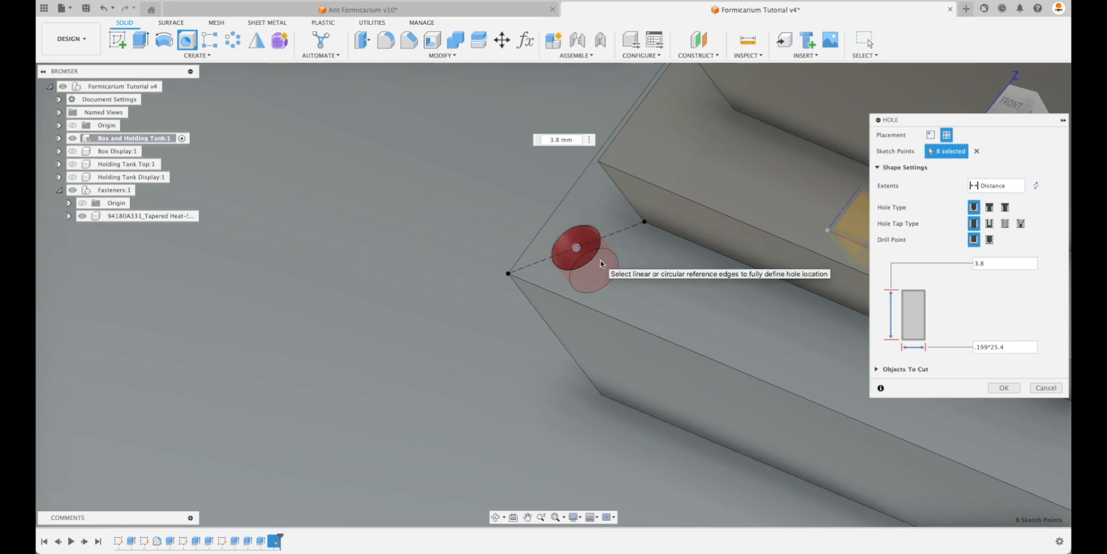
- Change the eight holes to the countersink type and create them
click(1004, 210)
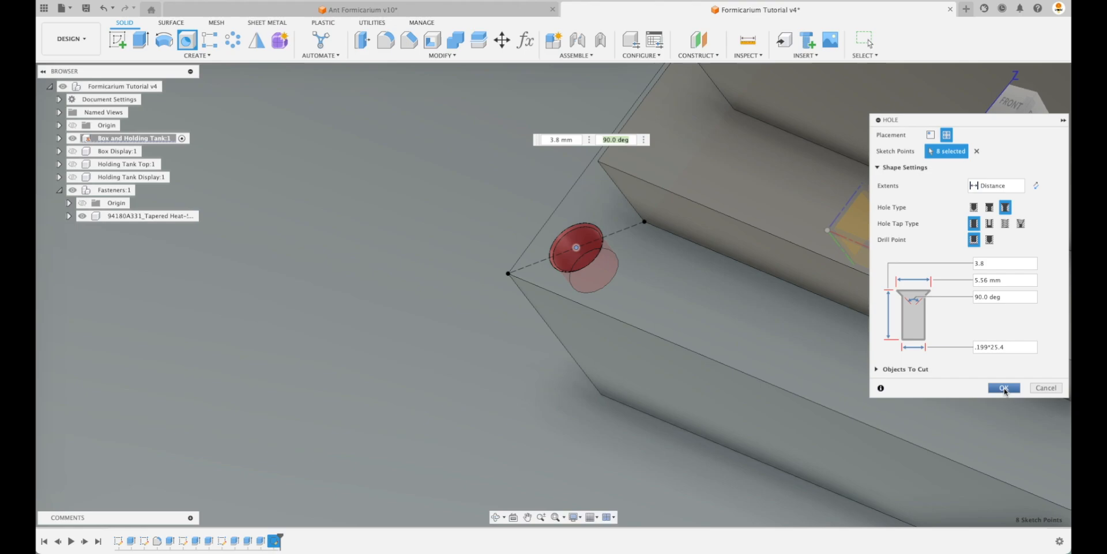
click(1008, 348)
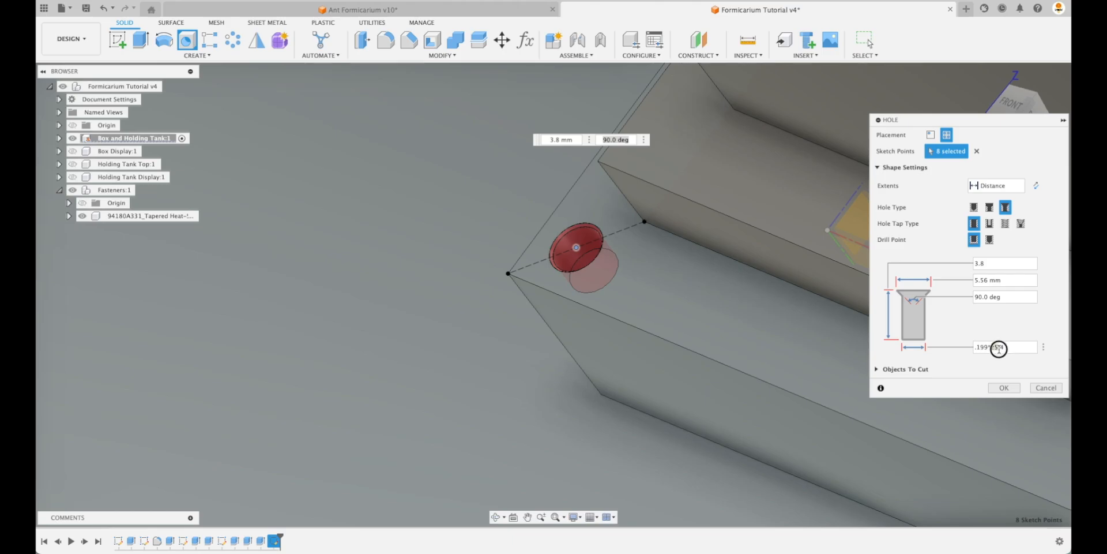
click(1008, 390)
scroll(700, 348, down, 10)
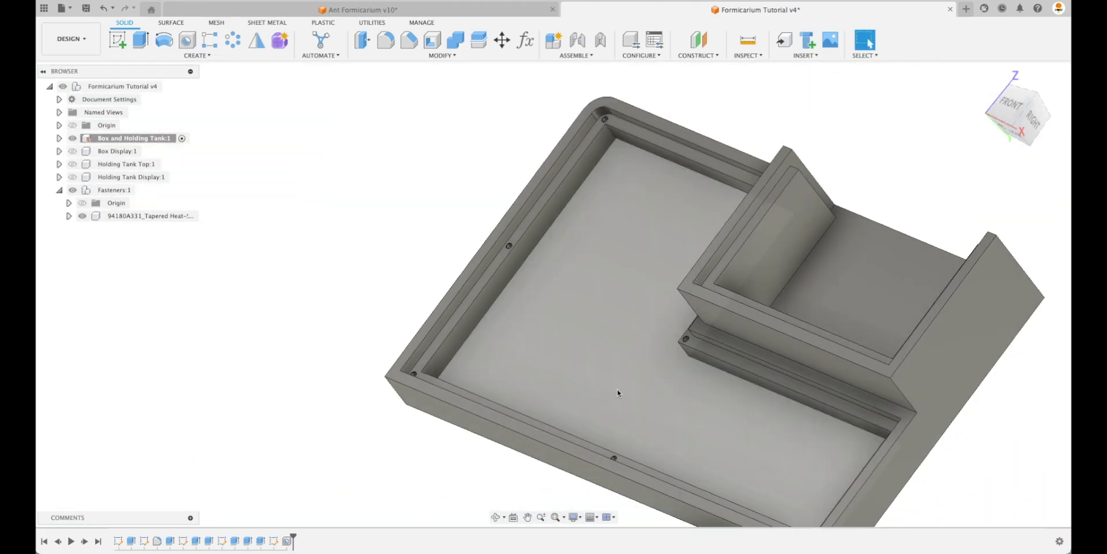
- Set the WallThickness user parameter to 5 mm
click(291, 304)
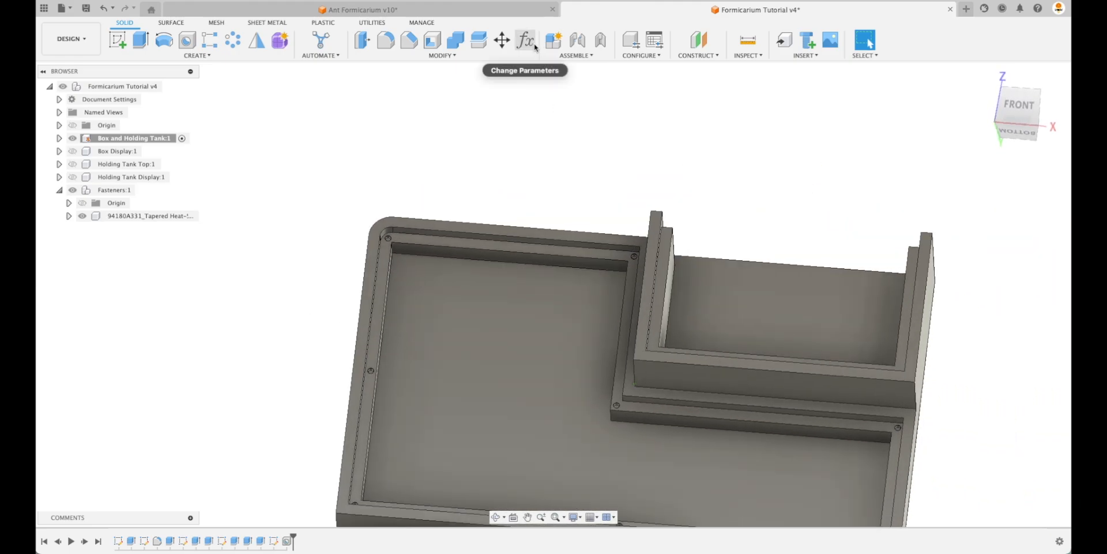
click(525, 40)
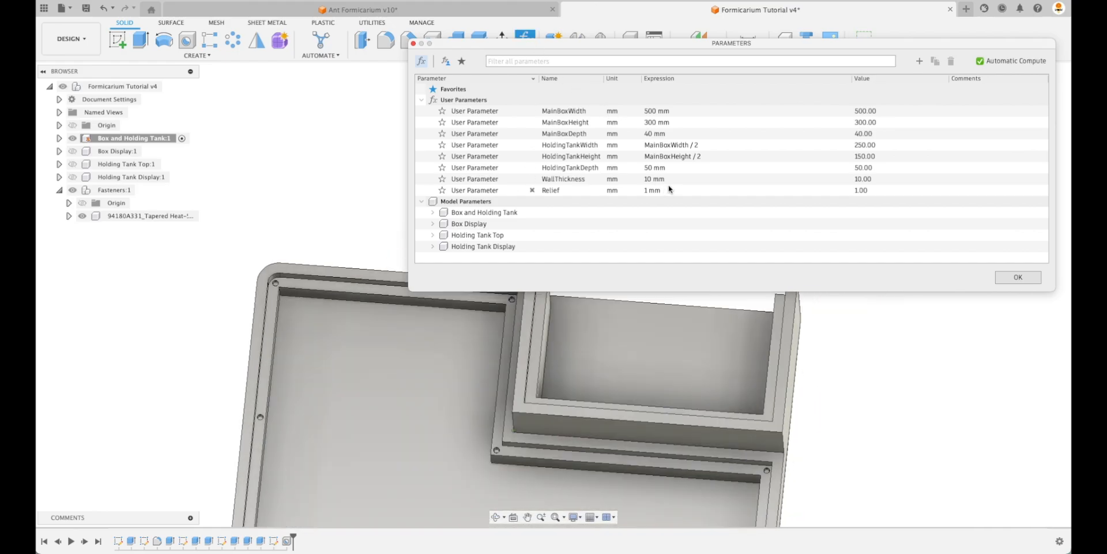
click(666, 179)
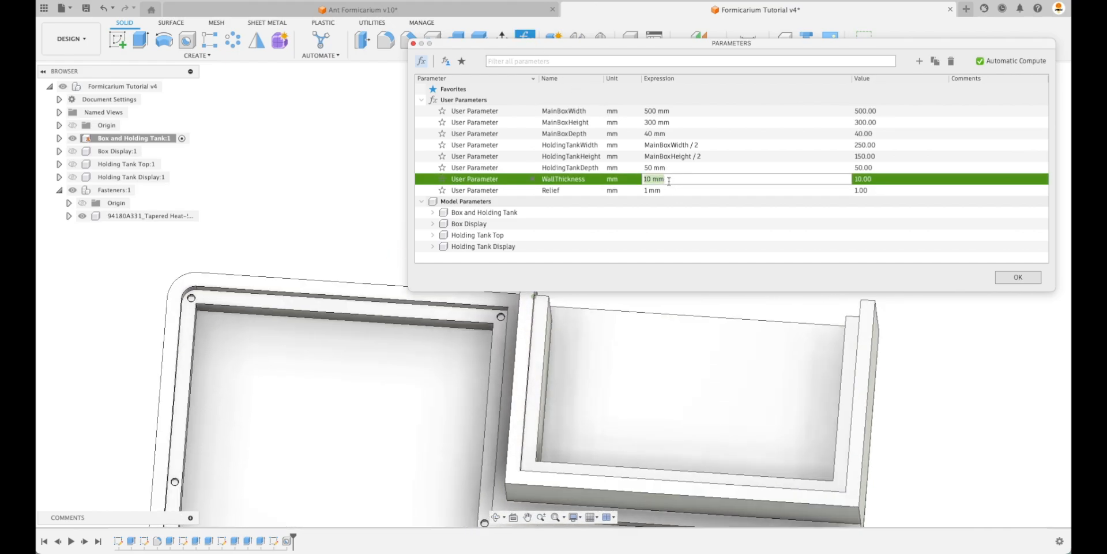
text(5)
key(Return)
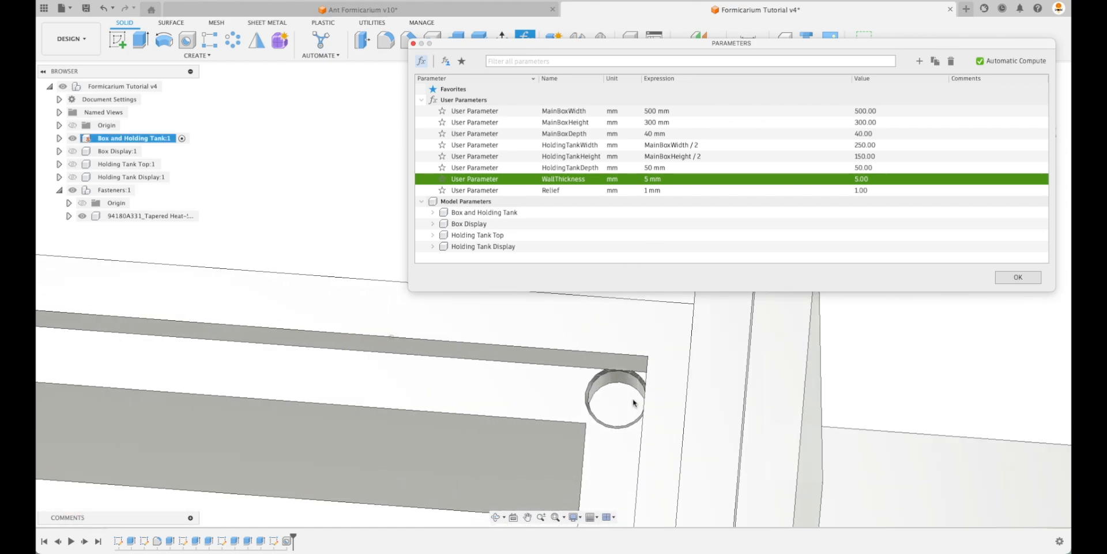
- Examine how the insert holes sit on the narrow ledge at the box's corners and edges, and close the parameters
shift+scroll(617, 456, down, 5)
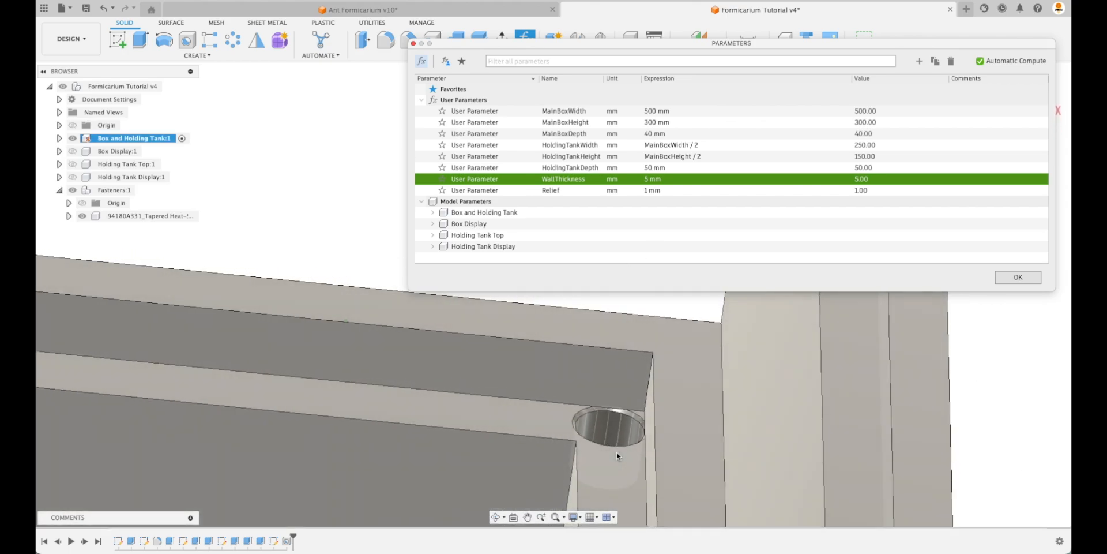
shift+scroll(617, 456, up, 5)
shift+scroll(617, 456, left, 5)
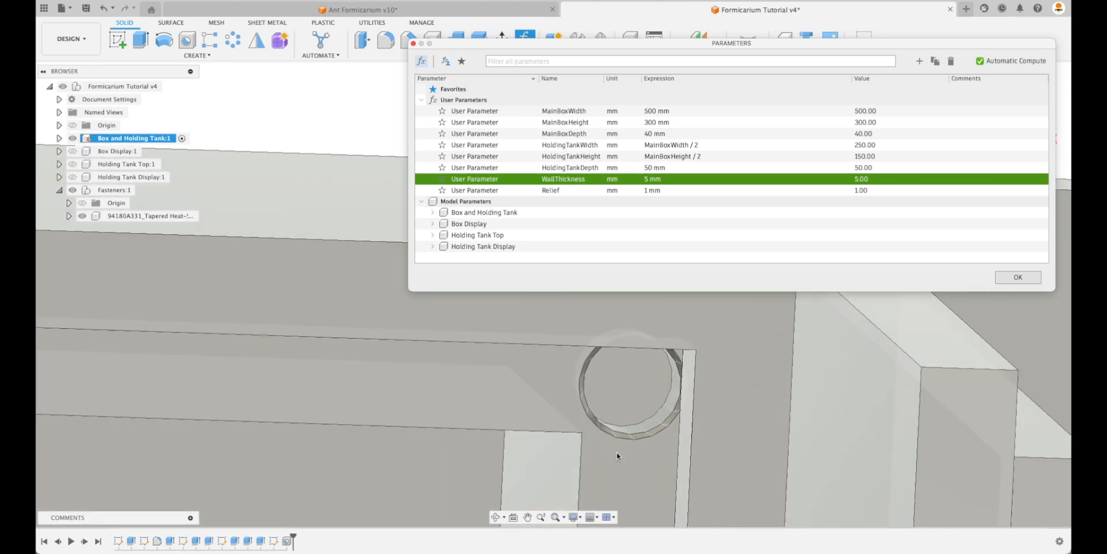
shift+scroll(617, 456, right, 5)
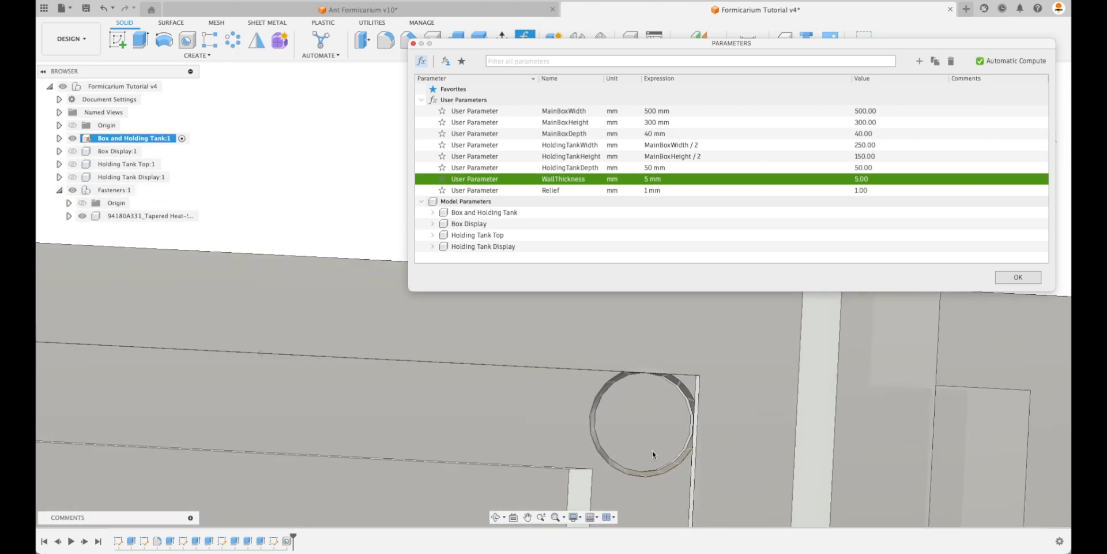
scroll(687, 417, down, 6)
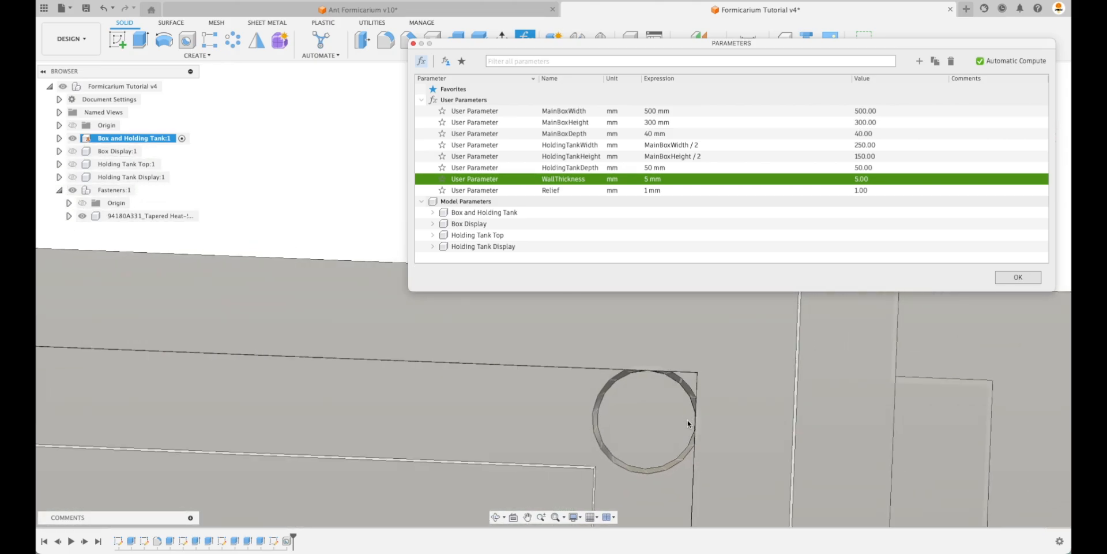
scroll(613, 429, left, 10)
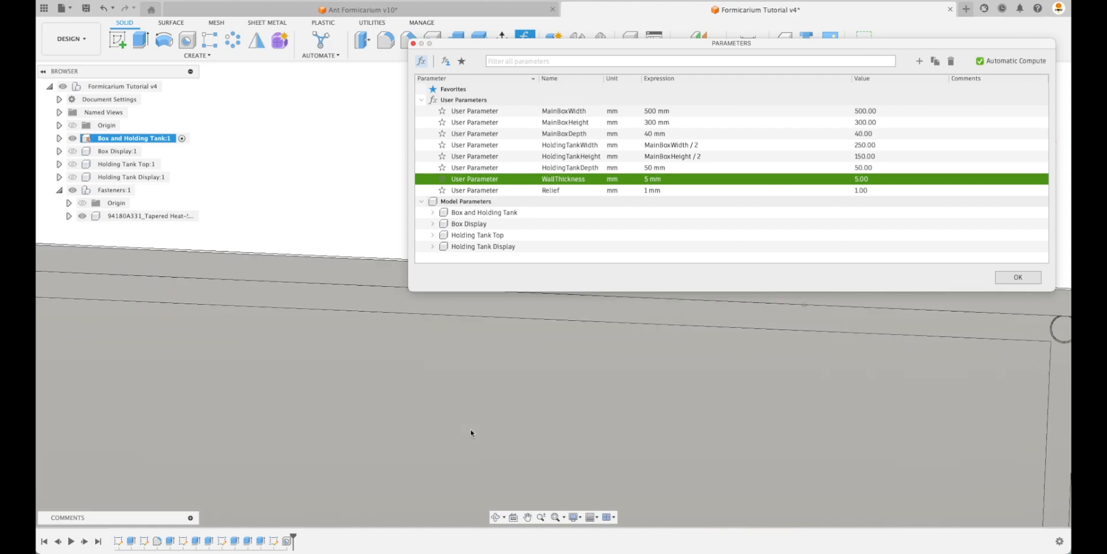
scroll(403, 409, down, 2)
shift+middle_drag(345, 347, 423, 337)
scroll(425, 340, down, 5)
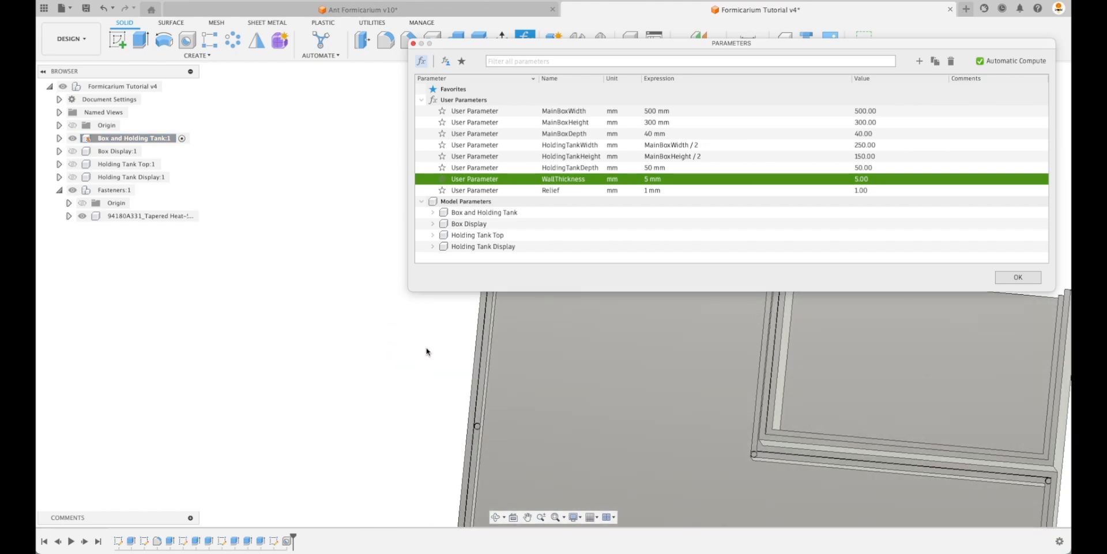
scroll(452, 410, down, 5)
scroll(807, 432, up, 10)
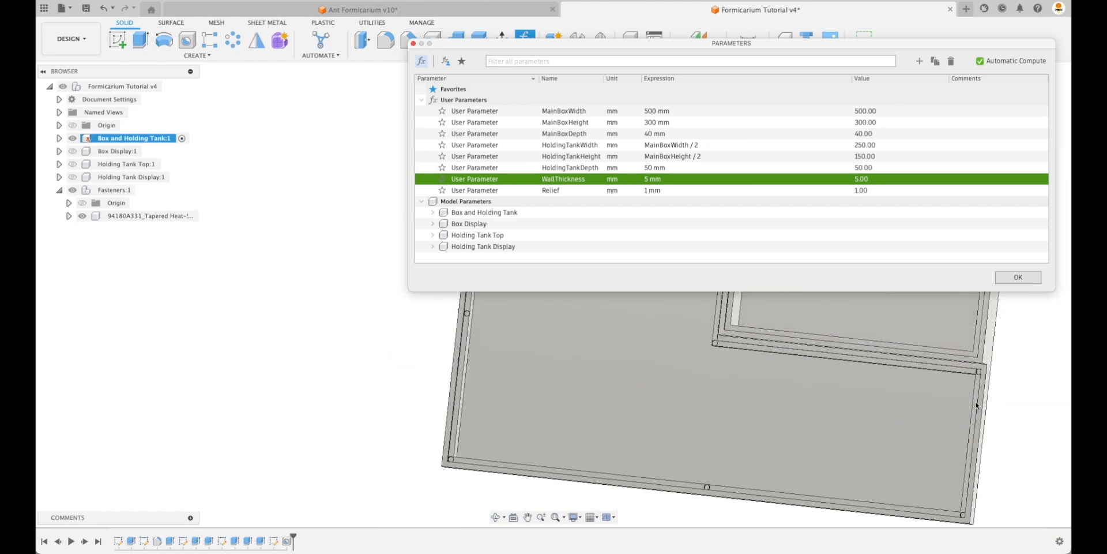
scroll(746, 382, up, 5)
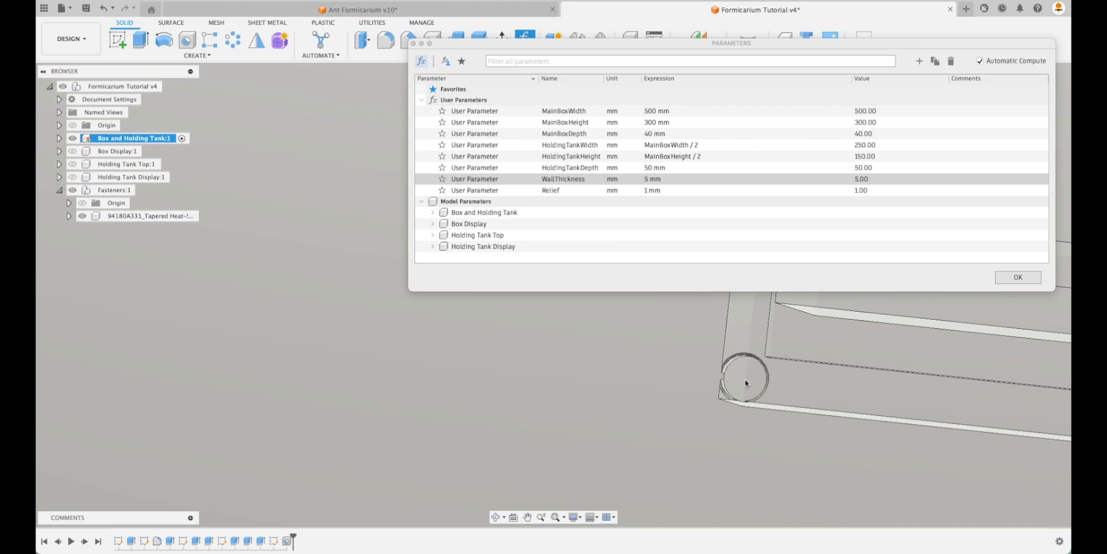
shift+middle_drag(745, 382, 701, 394)
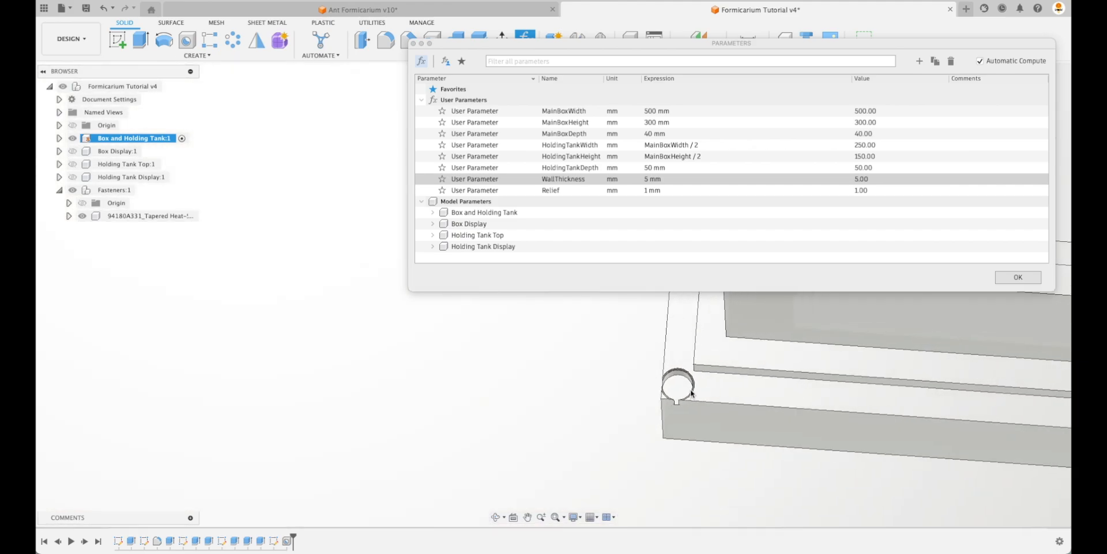
scroll(690, 393, down, 3)
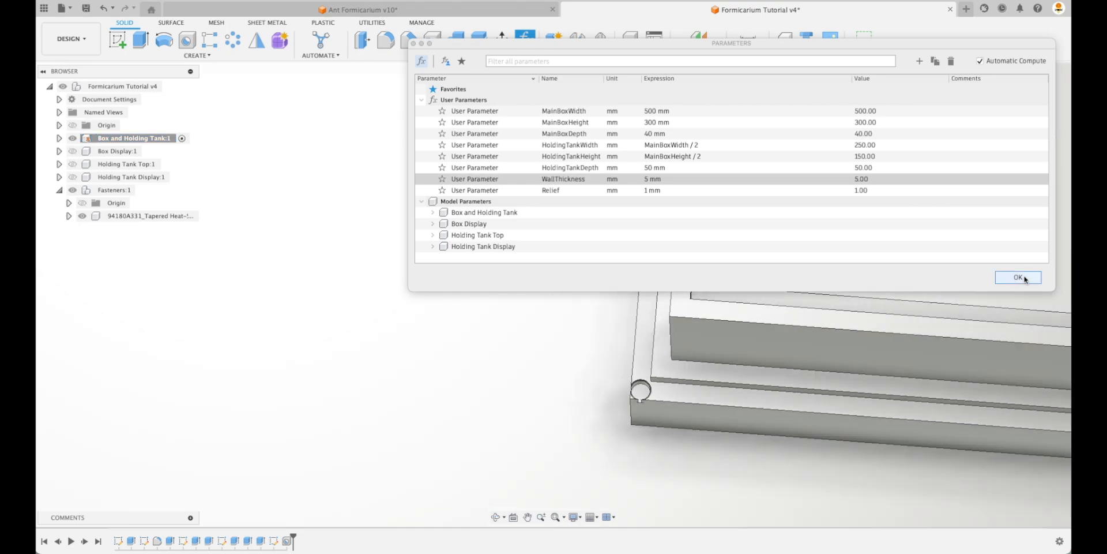
click(1025, 280)
- Open Sketch7, which holds the fastening points beneath the hole feature, for editing
scroll(576, 336, down, 8)
shift+middle_drag(576, 336, 271, 352)
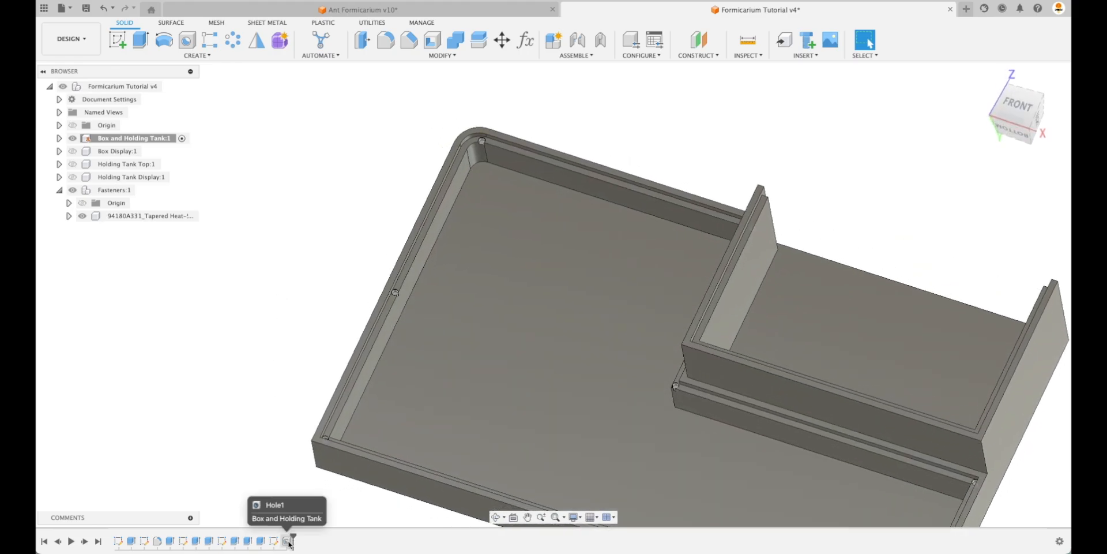
click(288, 541)
click(274, 541)
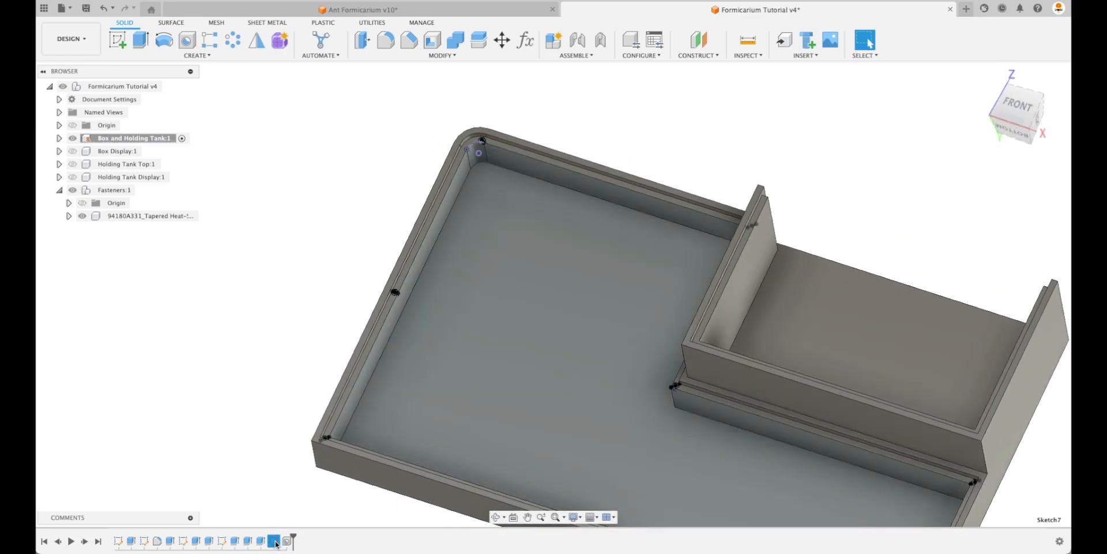
double_click(275, 541)
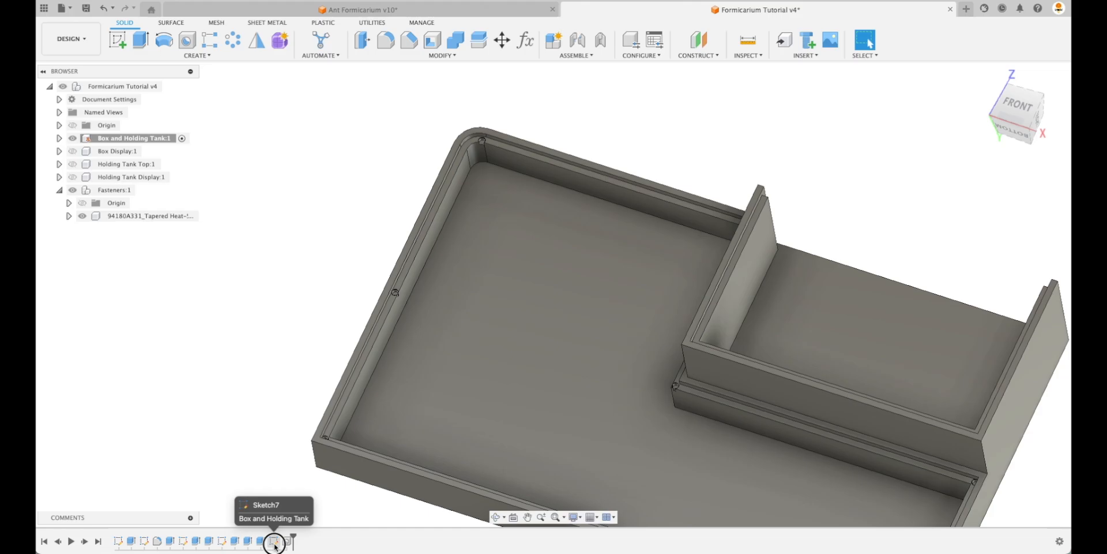
scroll(354, 178, up, 6)
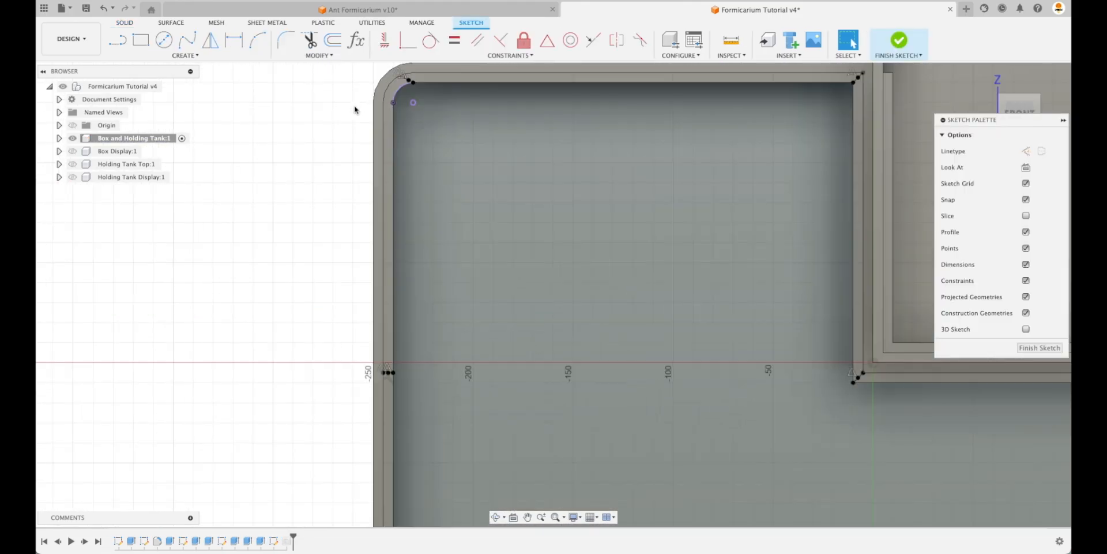
- Delete the misplaced construction line at the box's rounded corner, leaving its fastening point in place
scroll(372, 229, up, 1)
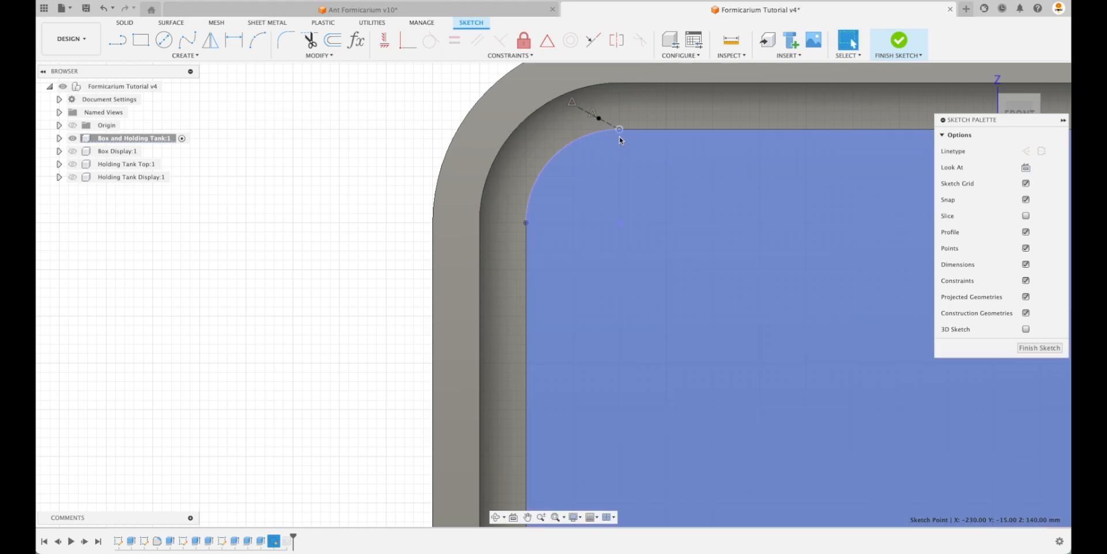
scroll(620, 140, up, 2)
key(Escape)
middle_drag(329, 130, 327, 198)
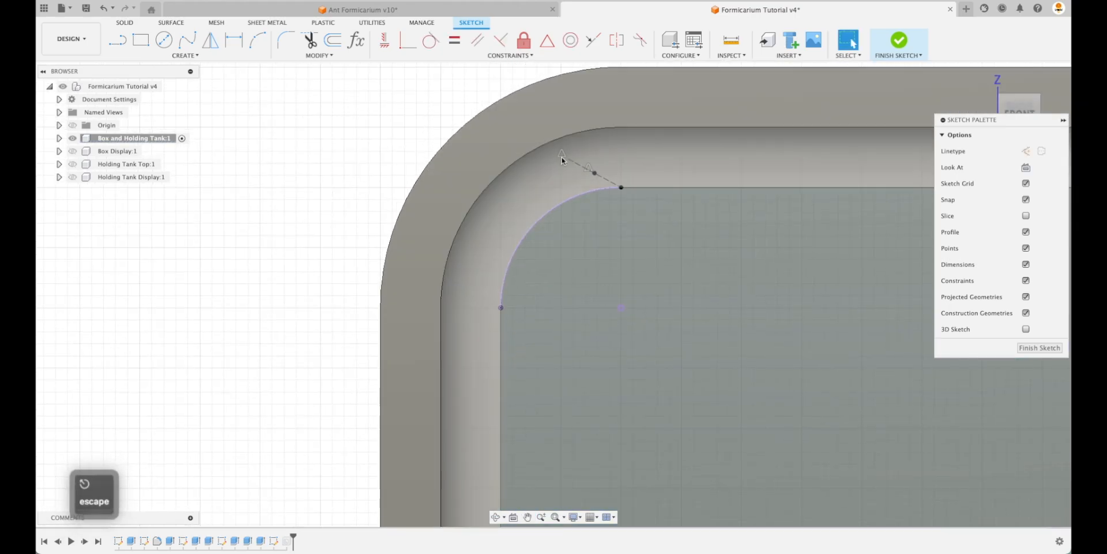
click(572, 151)
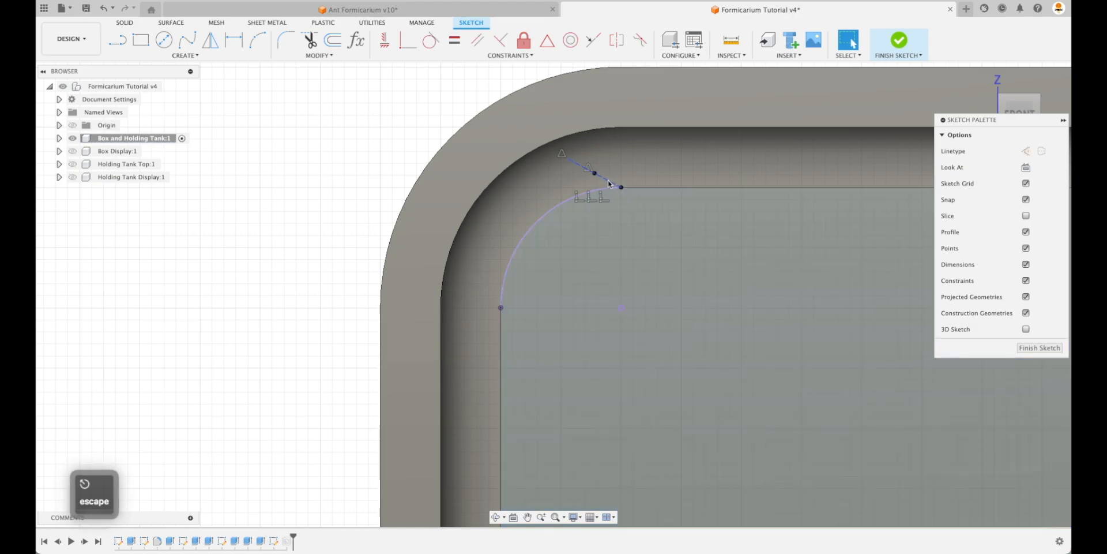
click(605, 182)
key(BackSpace)
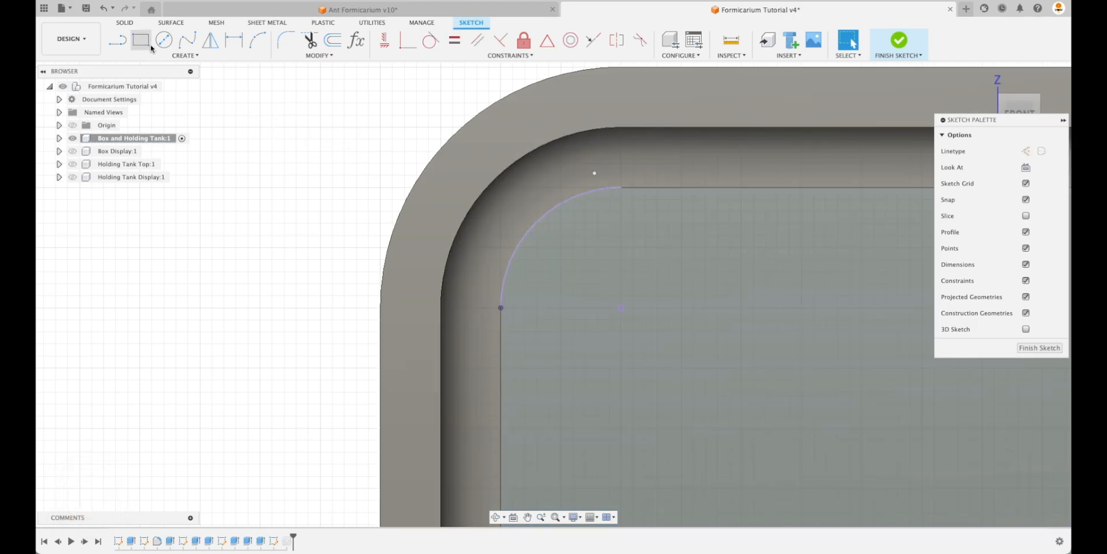
- Draw a line across the ledge at the rounded corner, between the inner and outer arcs
click(117, 40)
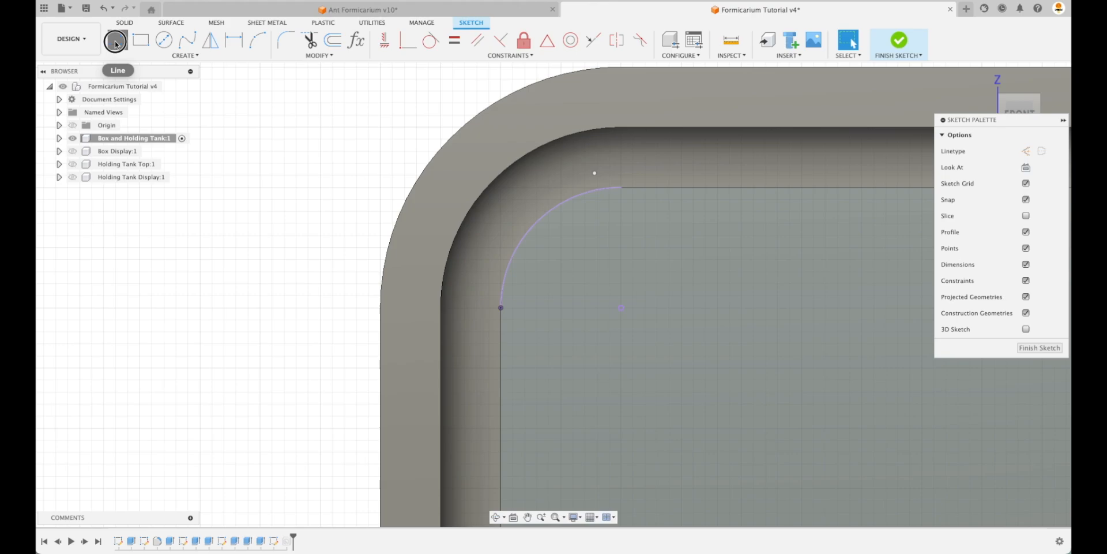
click(526, 234)
click(477, 199)
key(Escape)
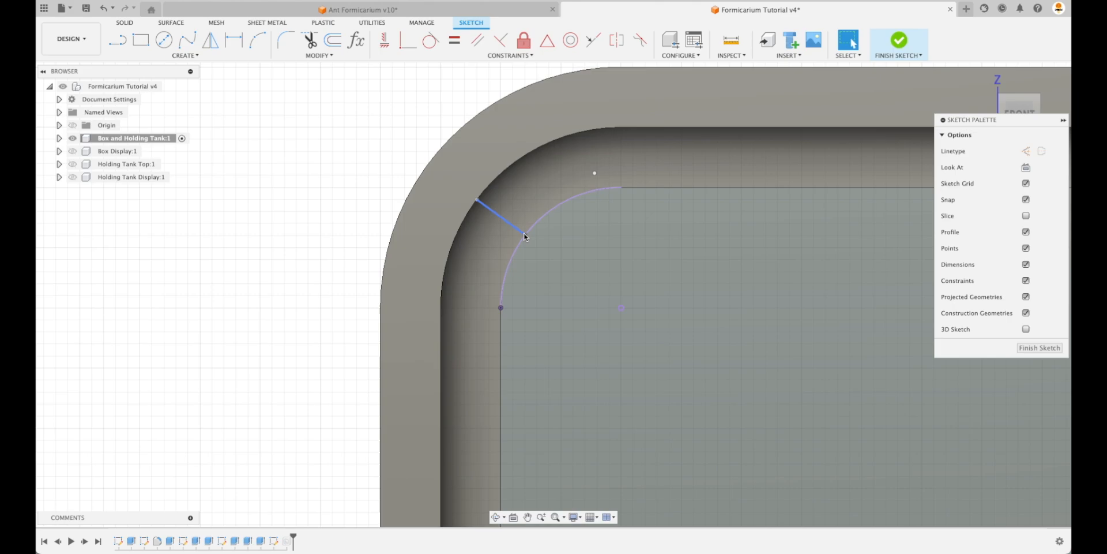
- Constrain the corner line's endpoints to the midpoints of the inner and outer corner arcs
click(554, 245)
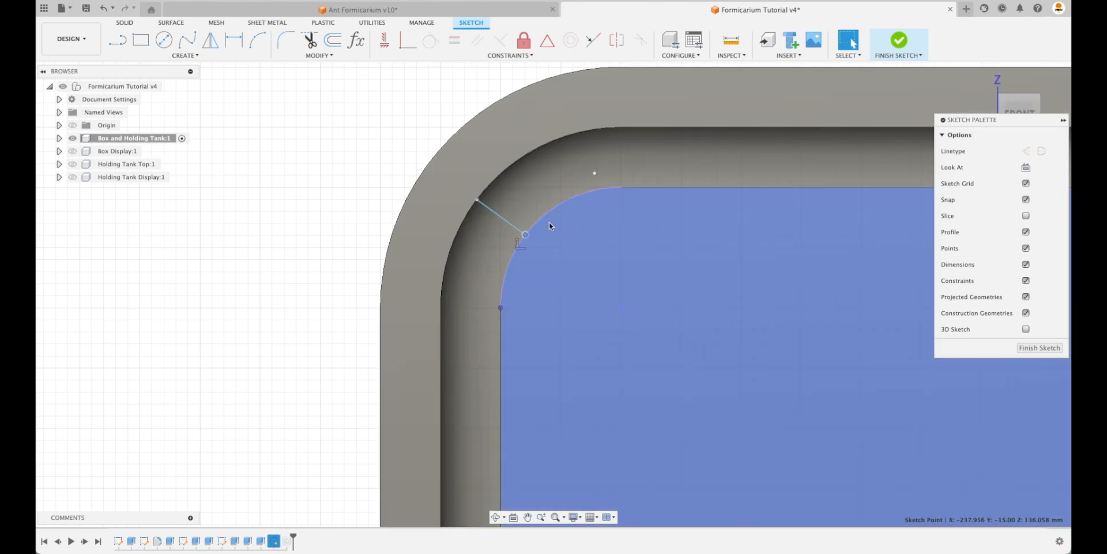
click(555, 42)
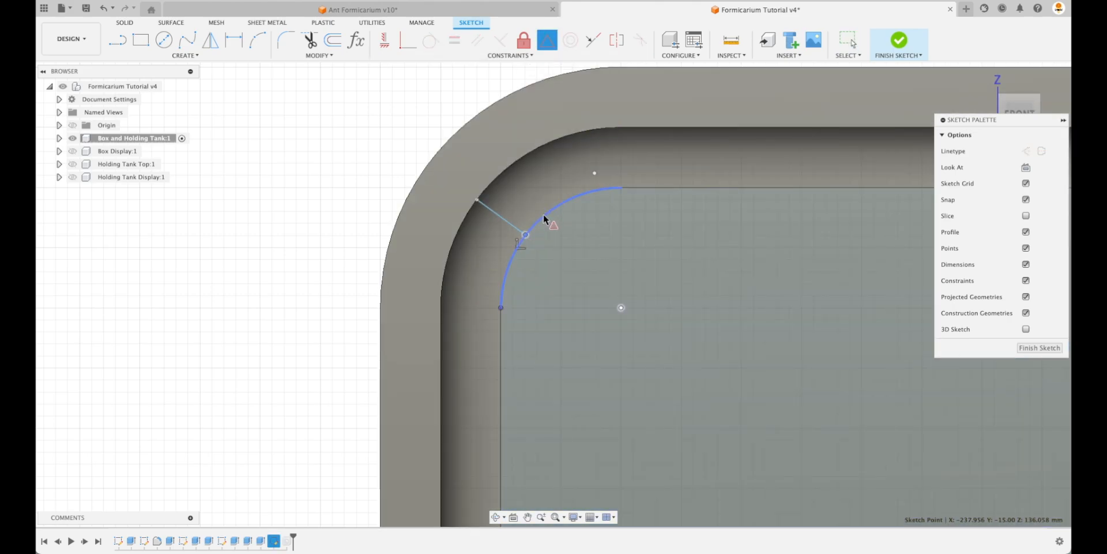
click(544, 219)
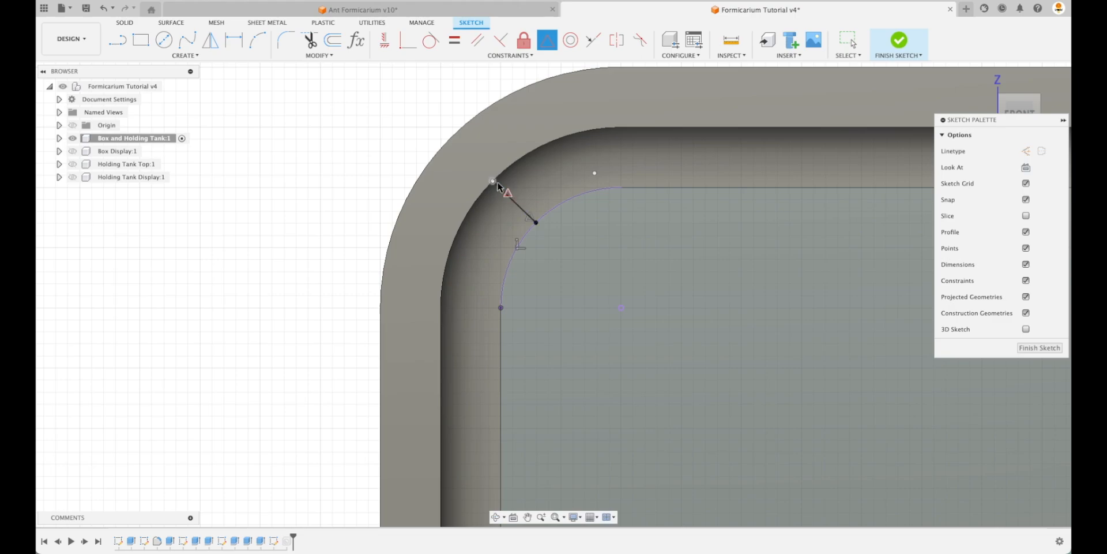
key(Escape)
drag(484, 201, 508, 203)
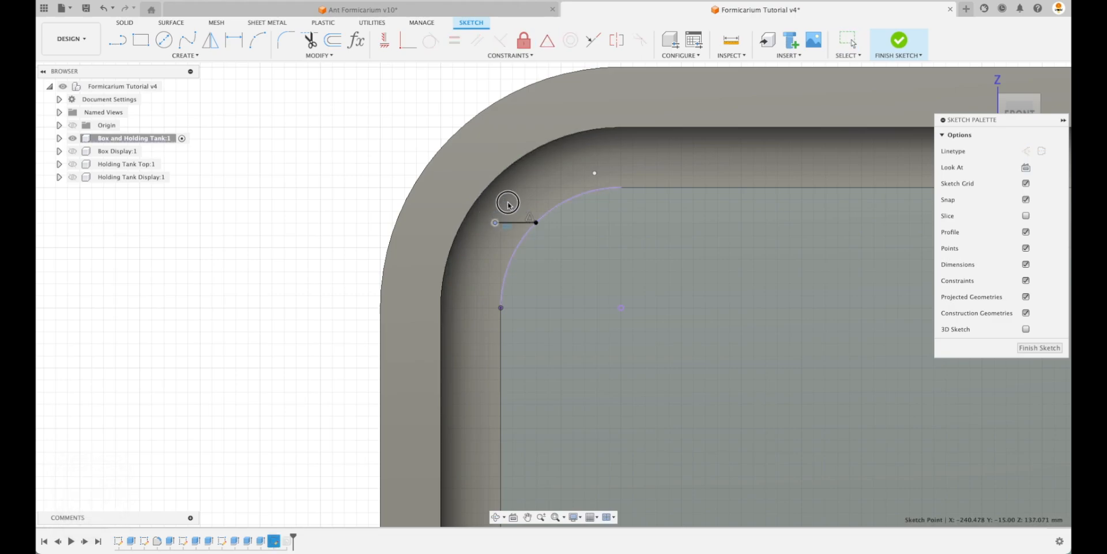
click(547, 39)
click(520, 158)
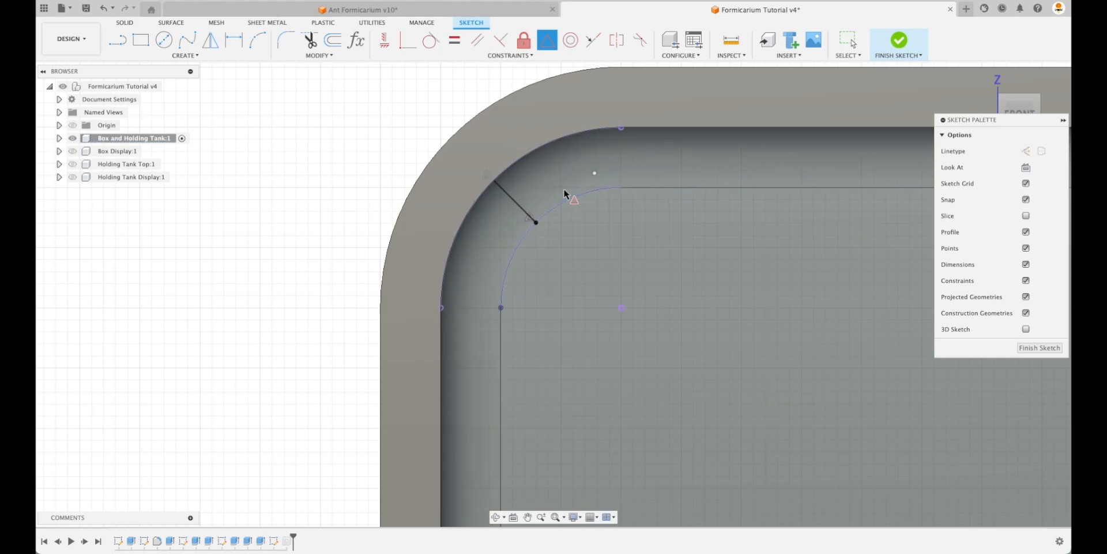
- Constrain the loose fastening point to the midpoint of the new corner line
key(Escape)
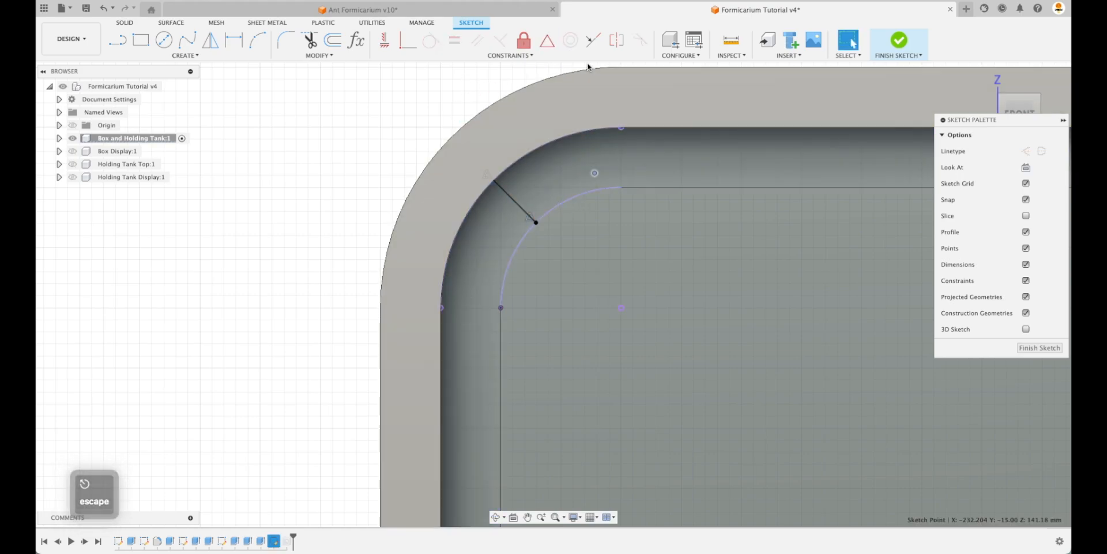
click(553, 45)
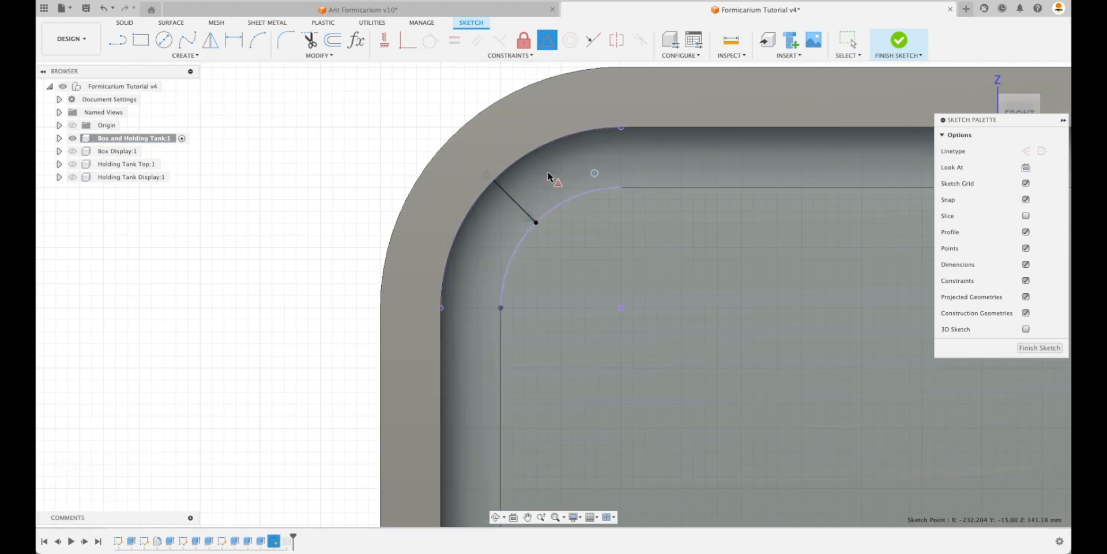
key(Escape)
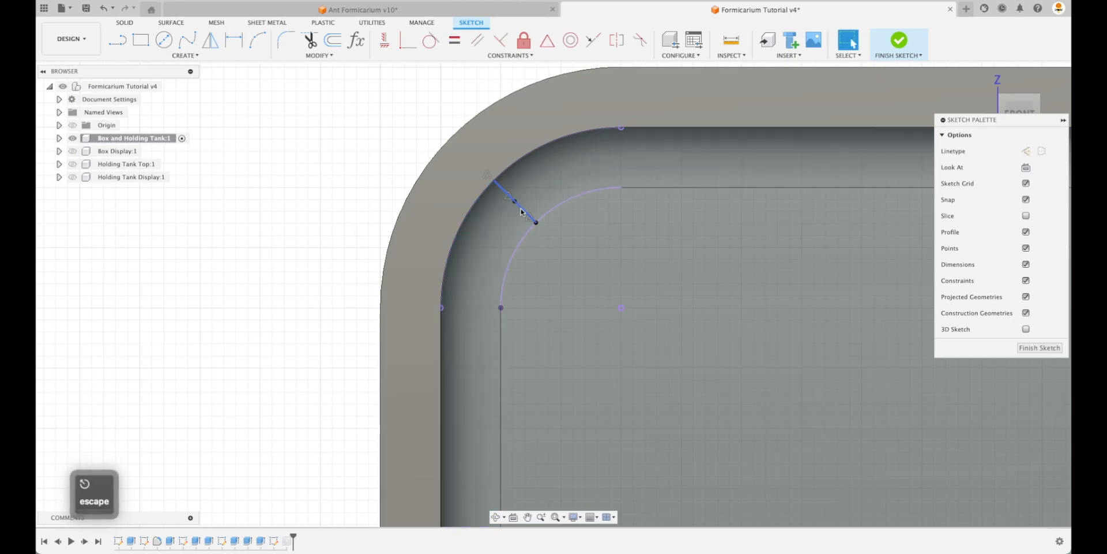
- Convert the corner line to construction geometry and finish the fastening-point sketch
key(x)
key(Escape)
click(1028, 349)
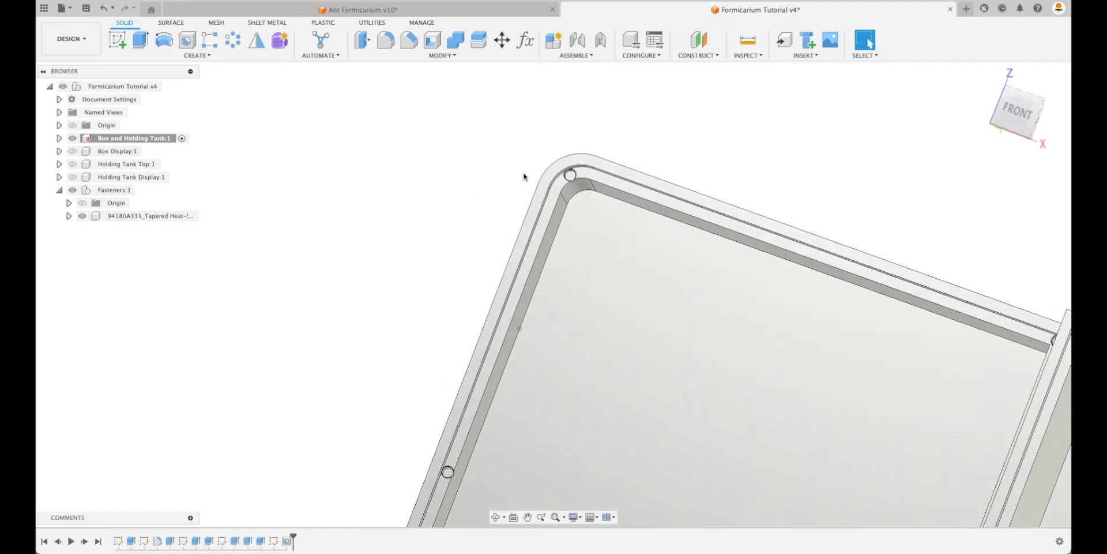
- Set the WallThickness user parameter to 6 mm and close the parameters
scroll(570, 175, up, 5)
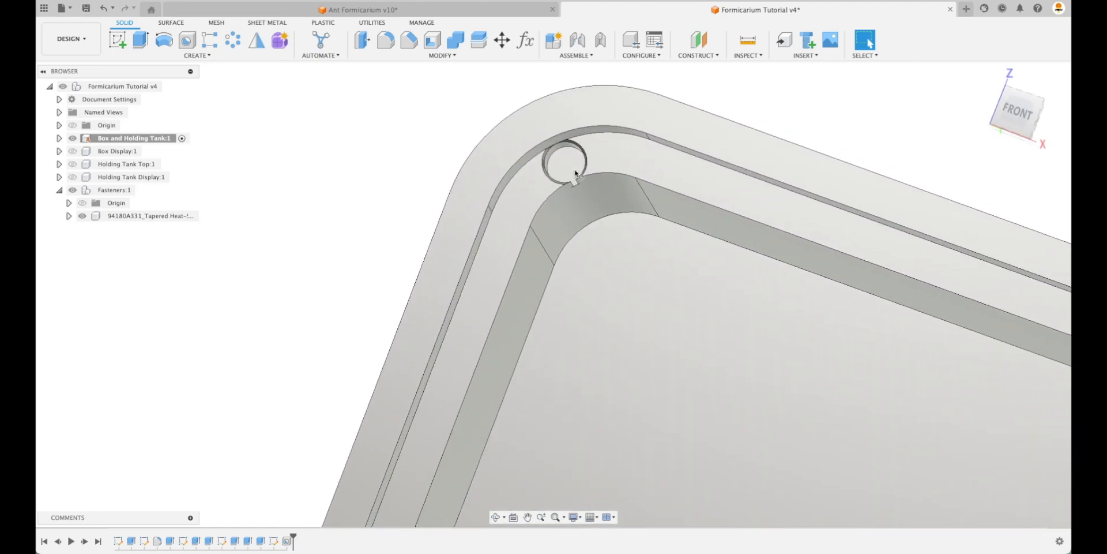
shift+middle_drag(388, 237, 377, 239)
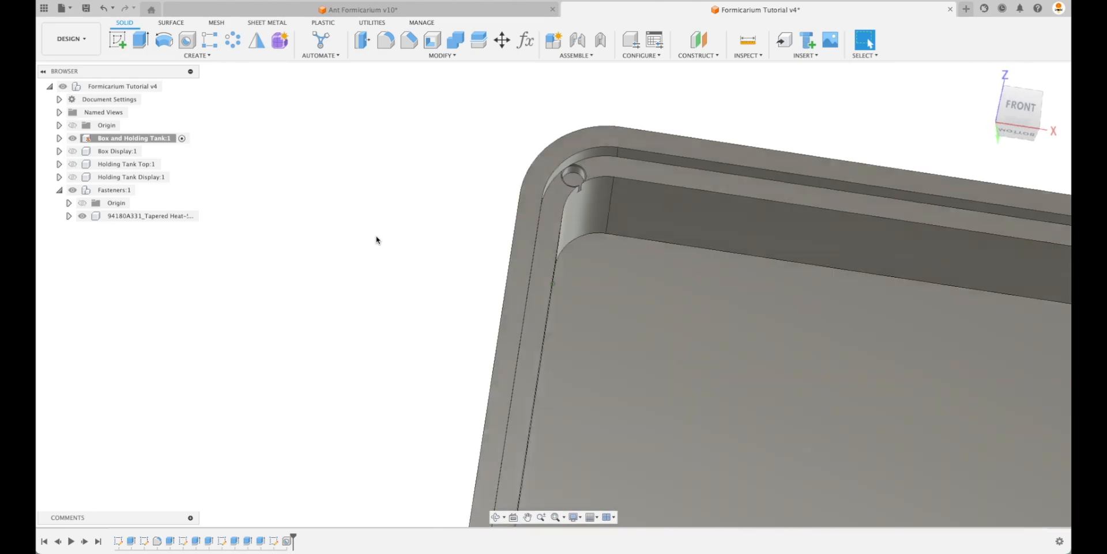
scroll(378, 240, down, 5)
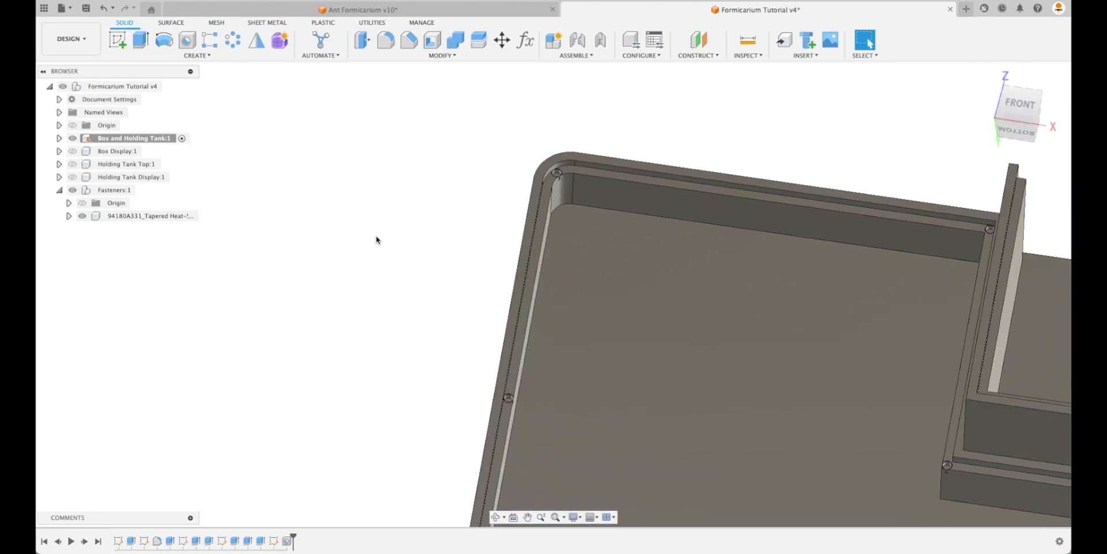
scroll(378, 240, down, 2)
shift+middle_drag(377, 240, 373, 241)
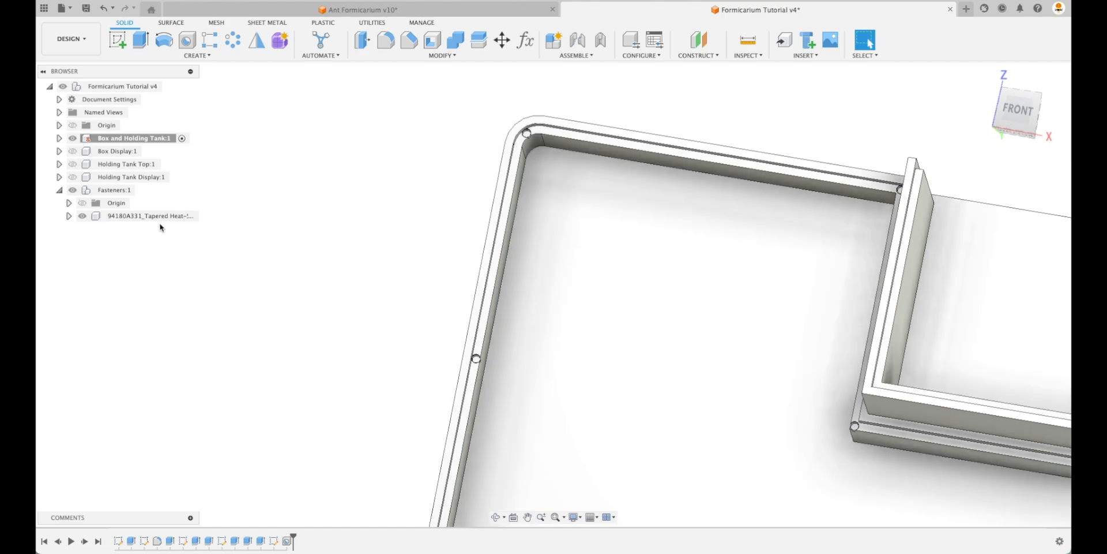
click(534, 42)
double_click(667, 178)
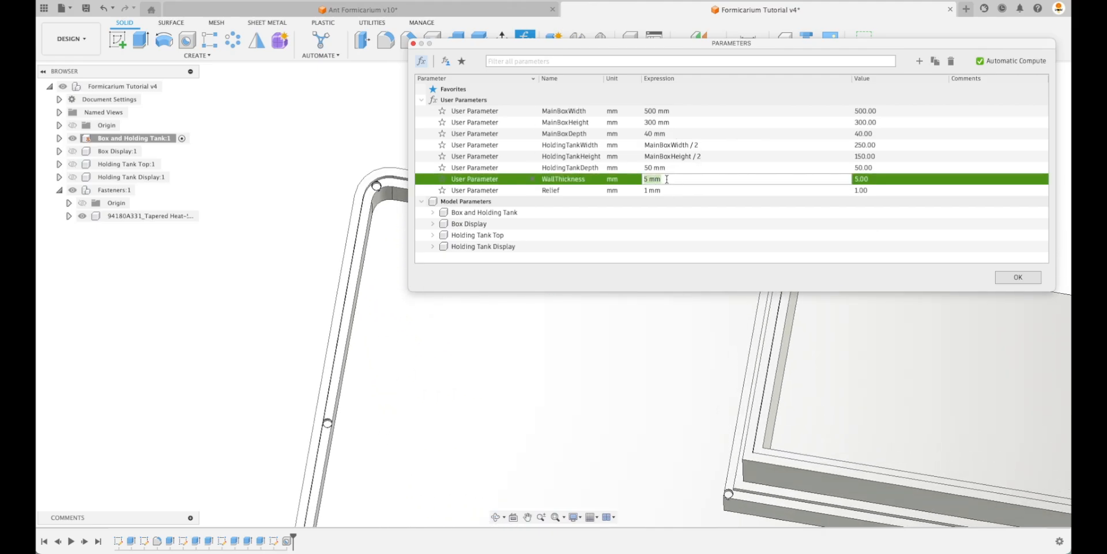
text(6)
key(Return)
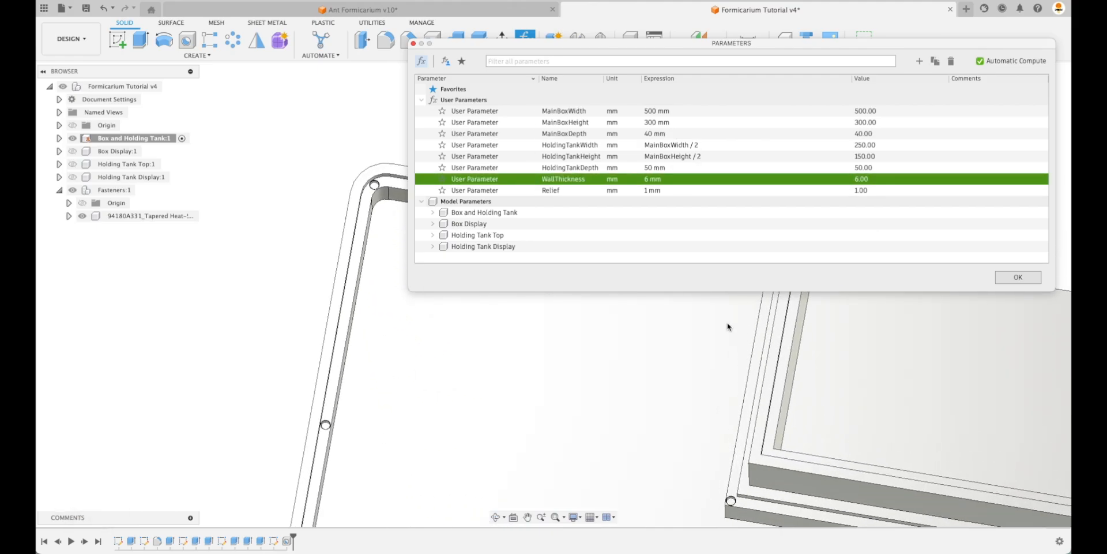
click(1018, 277)
- Examine how the insert holes fit on the thicker ledge at the box's corners and edges
scroll(703, 459, up, 5)
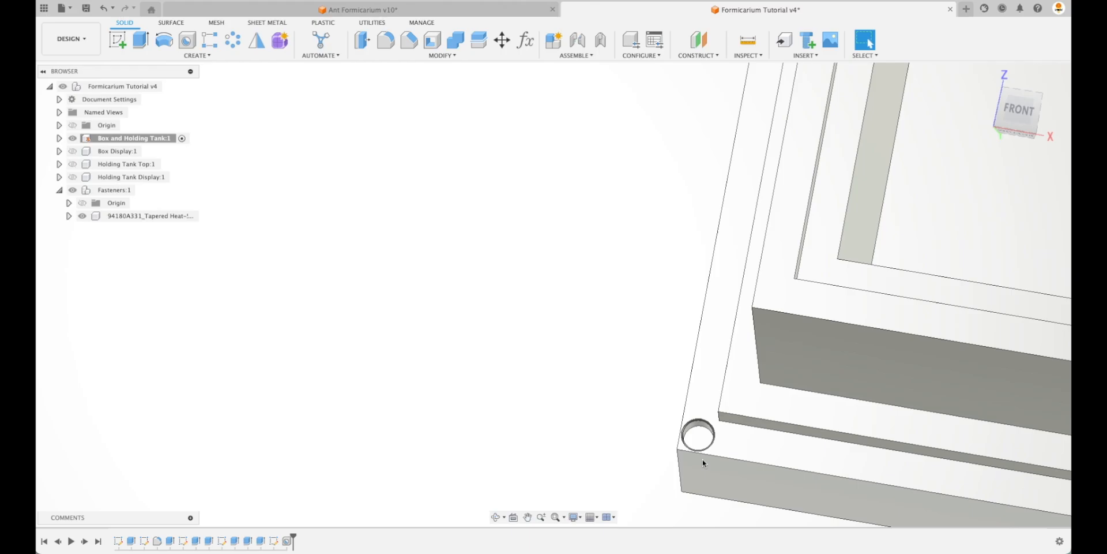
scroll(702, 461, up, 3)
scroll(646, 404, down, 3)
shift+middle_drag(647, 426, 783, 323)
scroll(787, 324, down, 5)
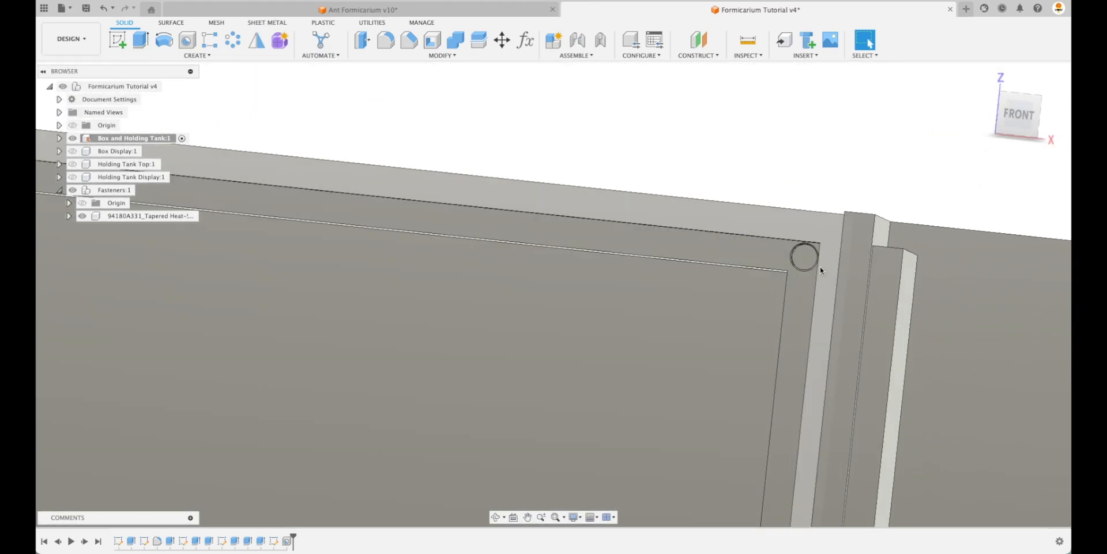
mouse_move(821, 269)
shift+middle_down()
mouse_move(798, 292)
mouse_move(756, 174)
shift+middle_up()
scroll(795, 282, down, 2)
scroll(773, 216, down, 3)
scroll(756, 174, down, 5)
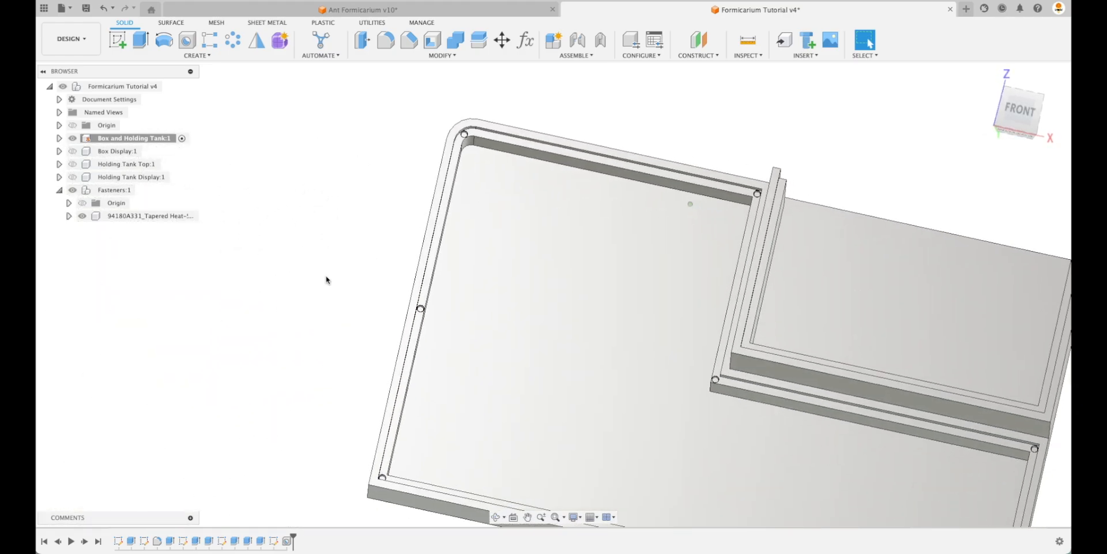
shift+middle_drag(326, 279, 316, 287)
- Start a new sketch on the top side of the holding tank
click(985, 82)
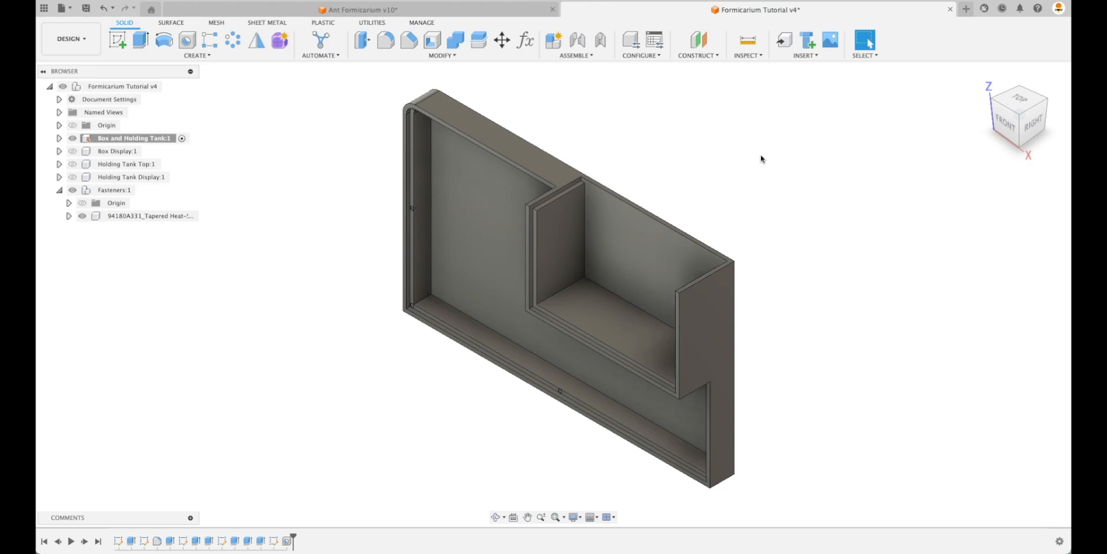
click(118, 40)
scroll(605, 168, up, 5)
click(513, 201)
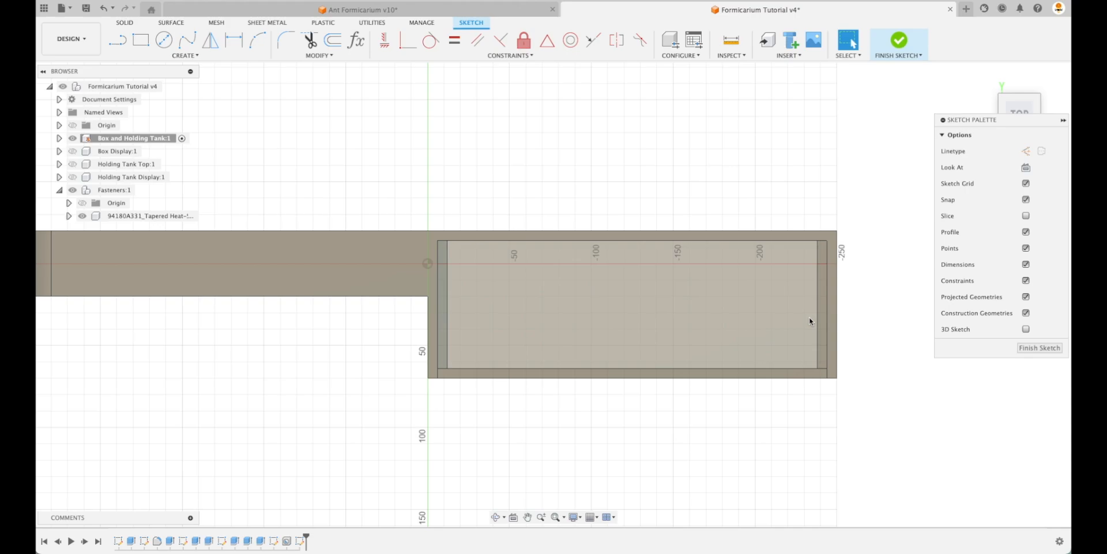
- Project the holding tank's outer side ledge face, at the end away from the origin, into the sketch
key(p)
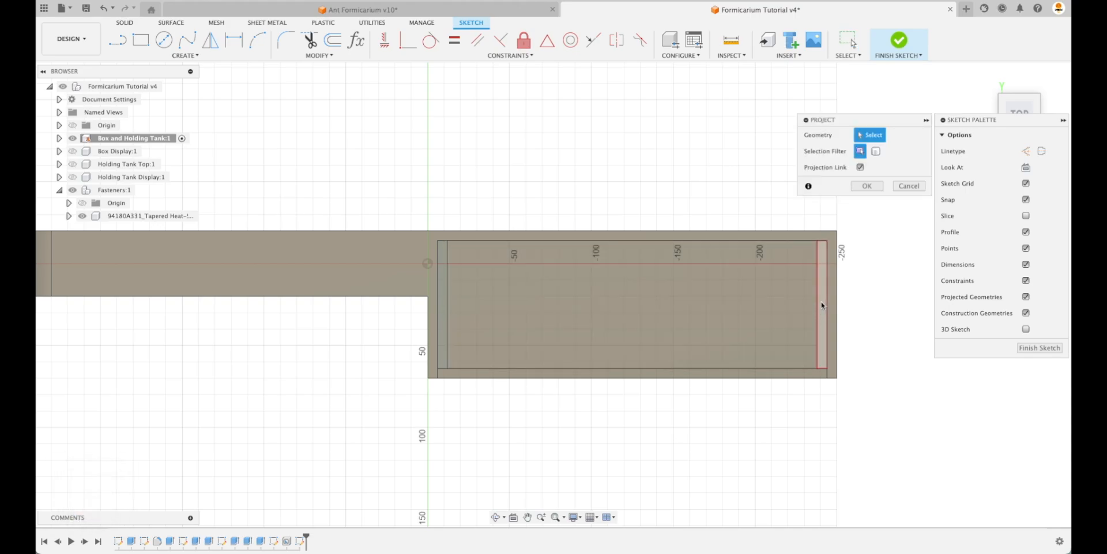
click(821, 306)
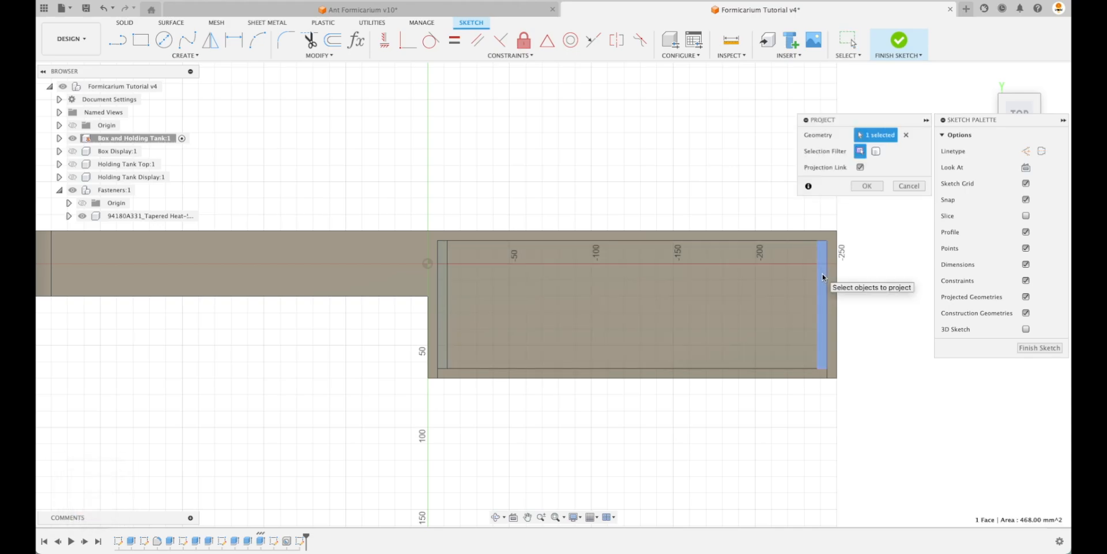
click(867, 185)
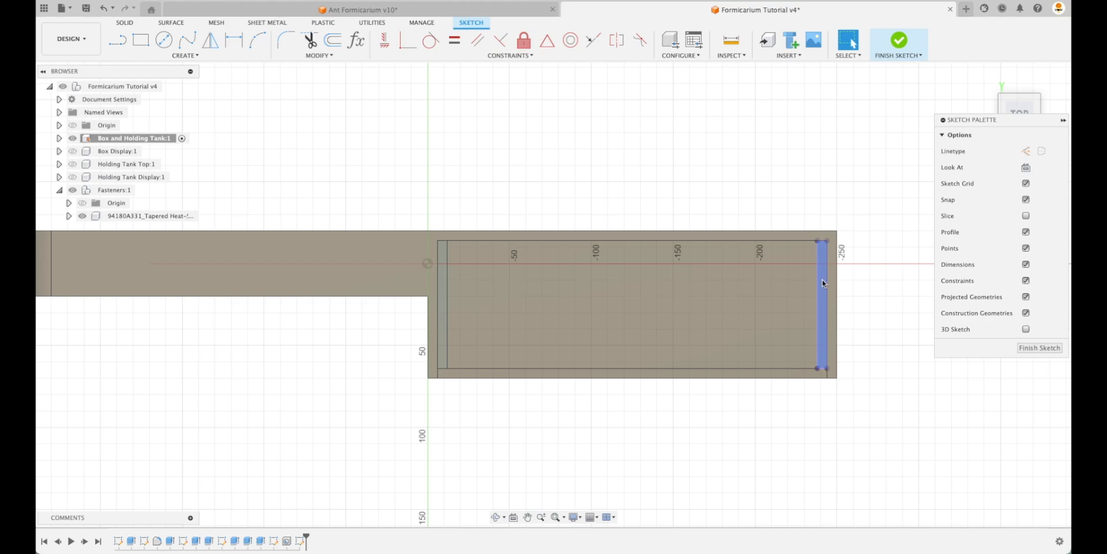
- Draw short lines across the widths of the holding tank's two side ledges, near the ledge ends
scroll(824, 283, up, 3)
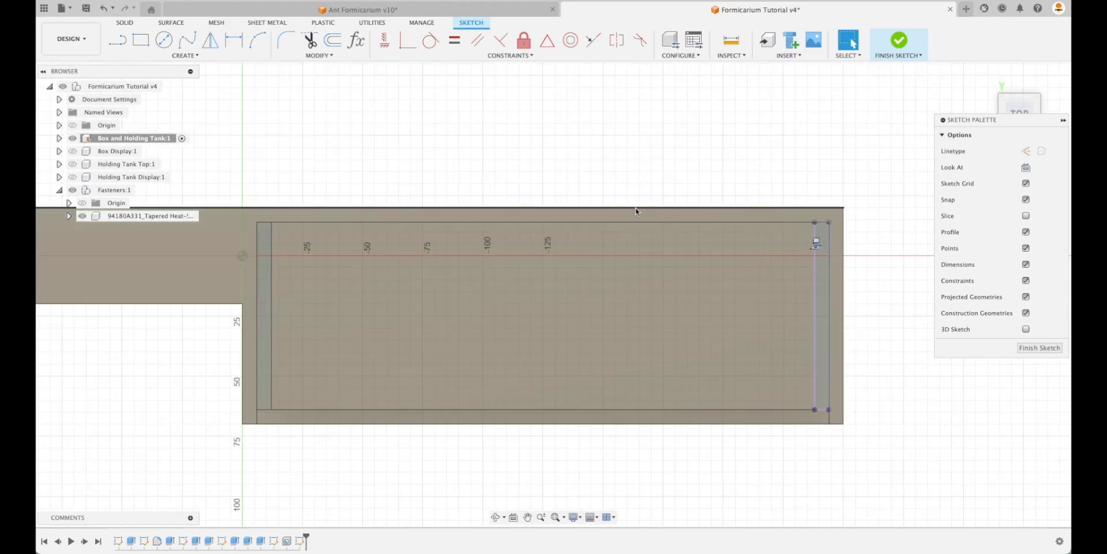
click(267, 257)
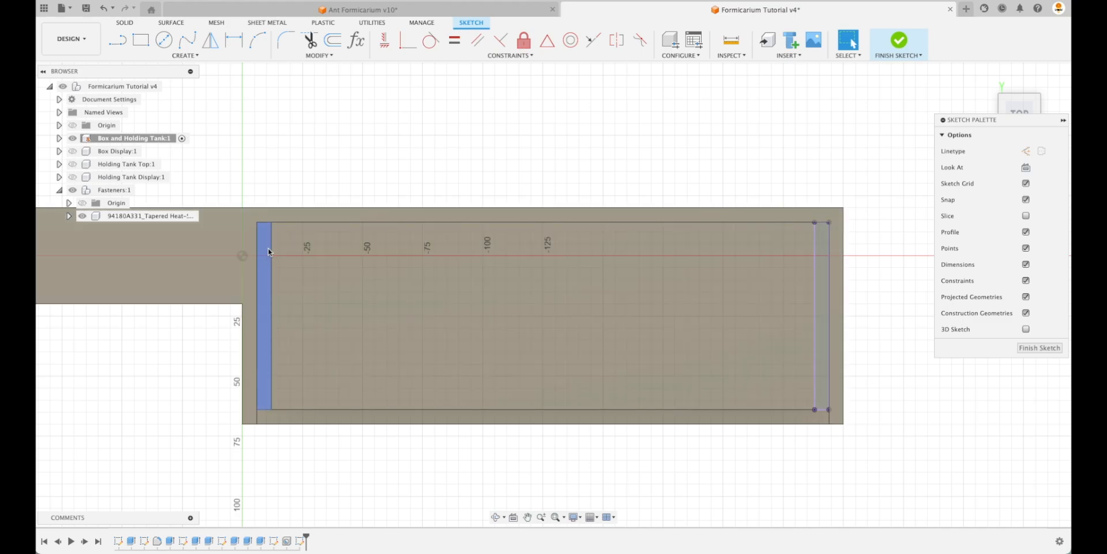
key(Escape)
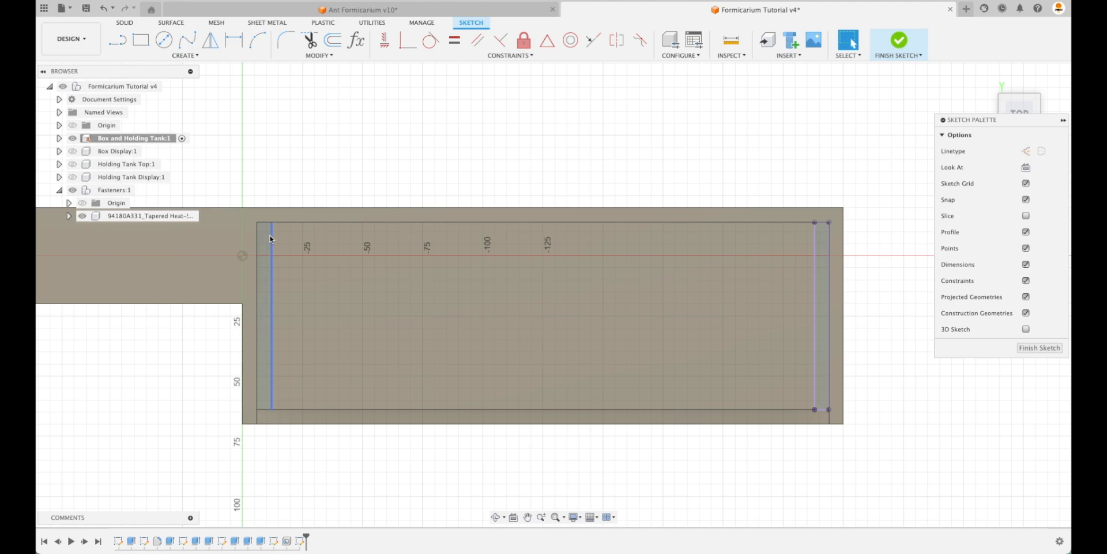
click(526, 170)
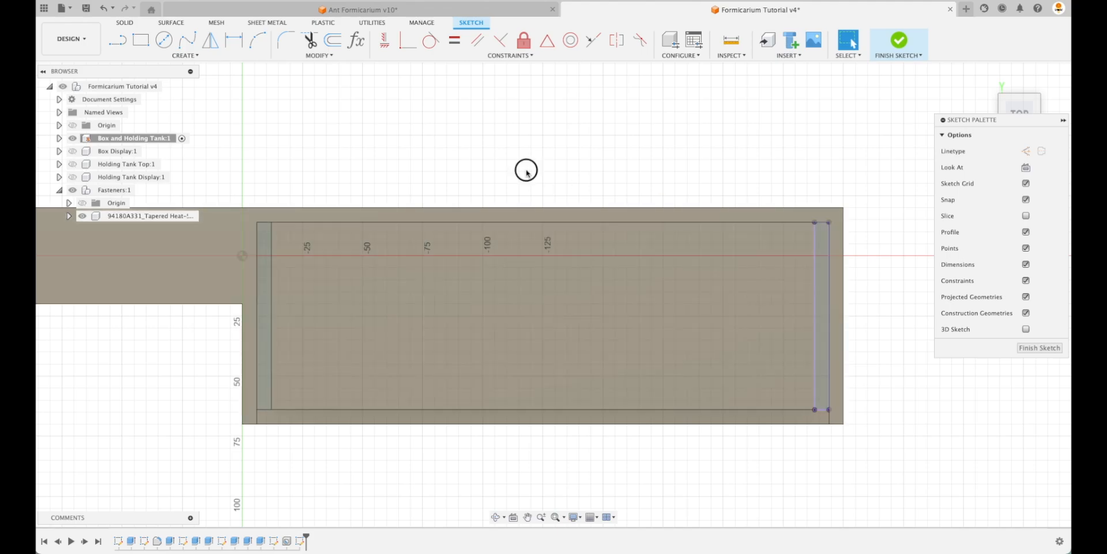
click(119, 43)
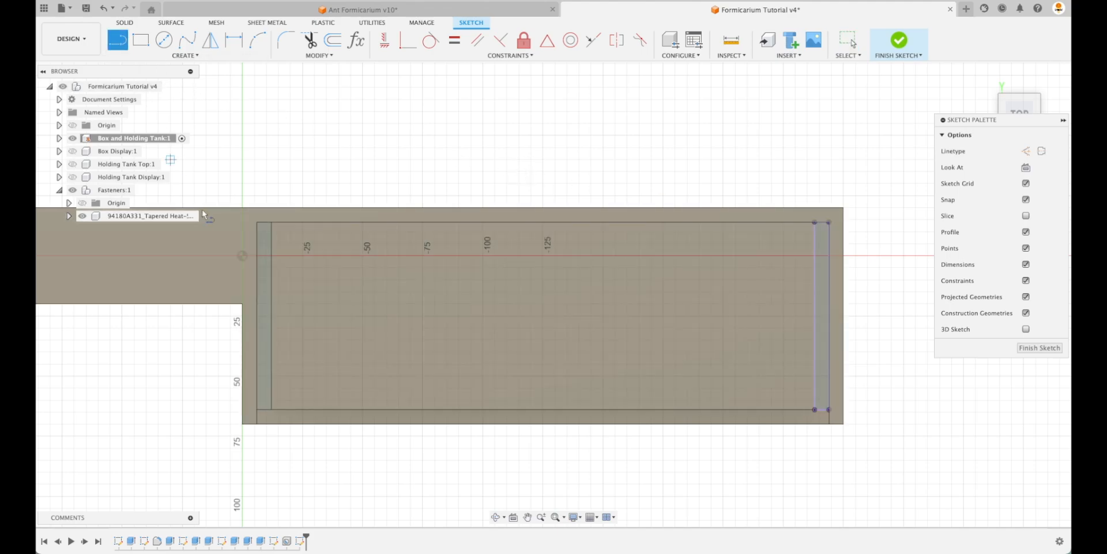
click(257, 237)
click(271, 237)
click(258, 398)
click(271, 397)
click(815, 387)
click(829, 387)
key(Escape)
scroll(881, 167, down, 6)
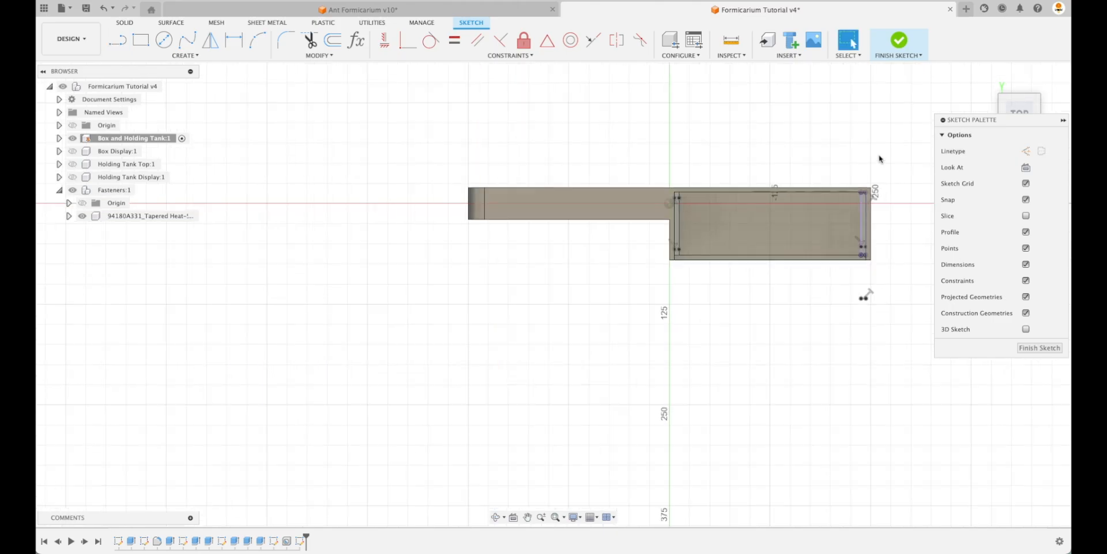
- Convert the four short lines across the holding tank's side ledges into construction lines
scroll(801, 202, up, 3)
key(Escape)
scroll(801, 203, up, 4)
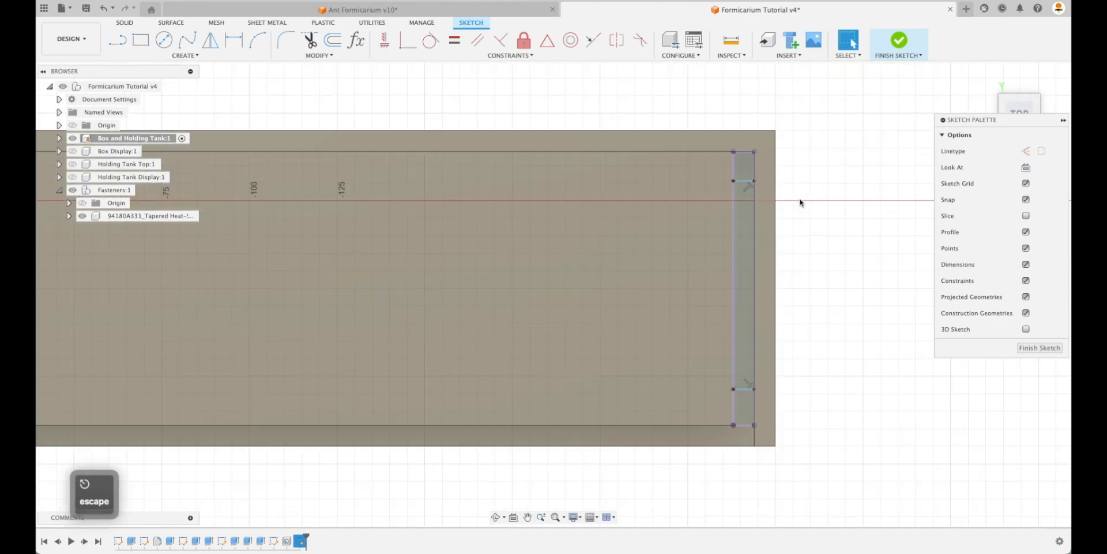
click(745, 183)
key(x)
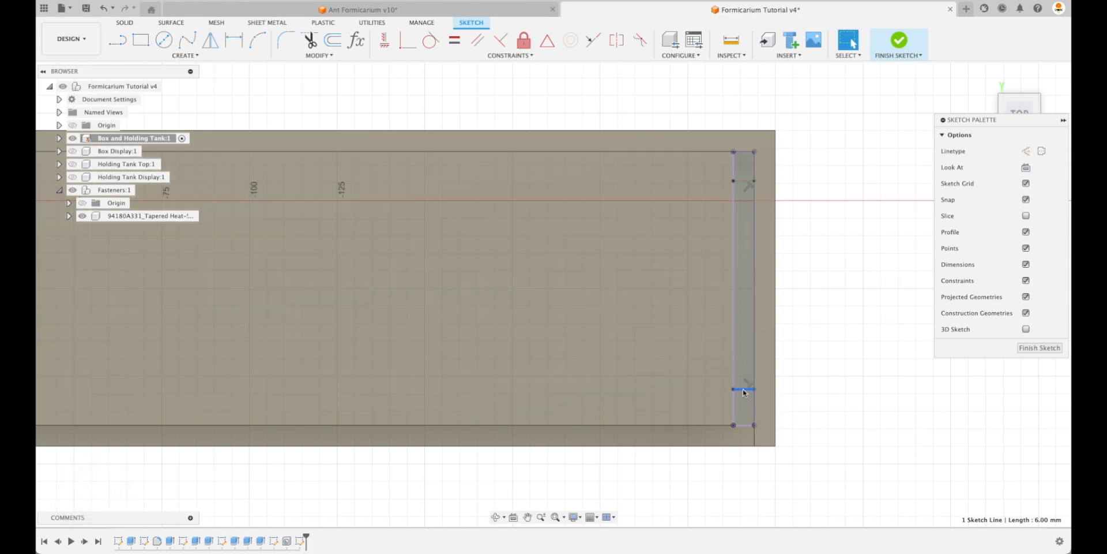
key(x)
middle_drag(811, 385, 1054, 409)
middle_drag(374, 295, 526, 304)
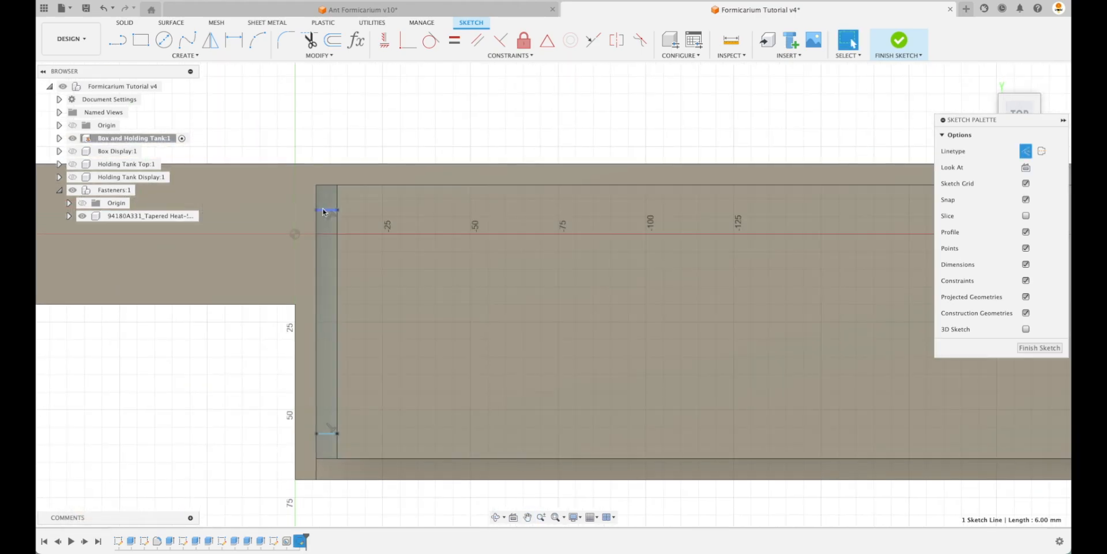
key(x)
key(x)
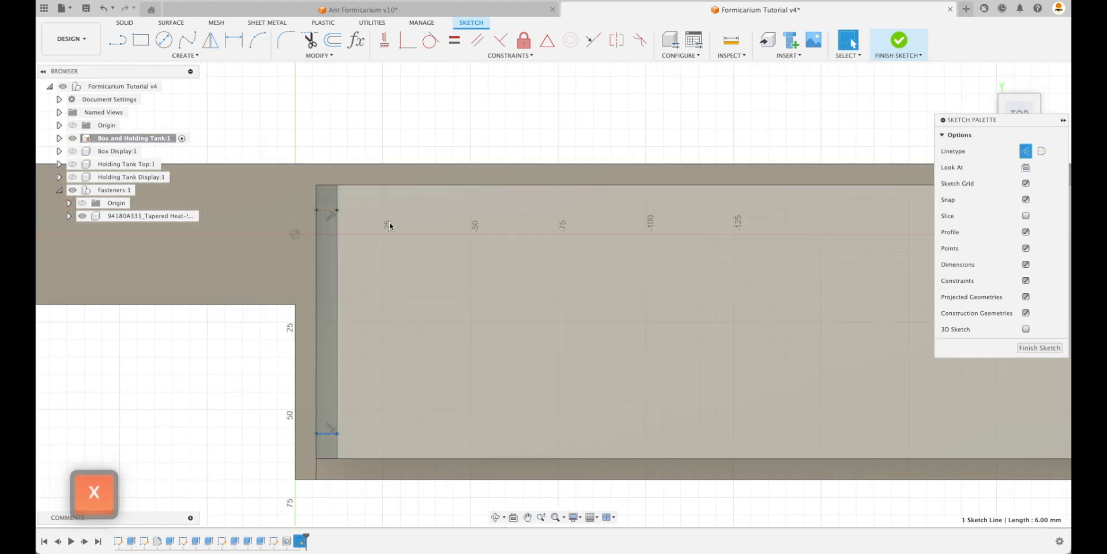
scroll(547, 116, down, 2)
middle_drag(639, 99, 501, 119)
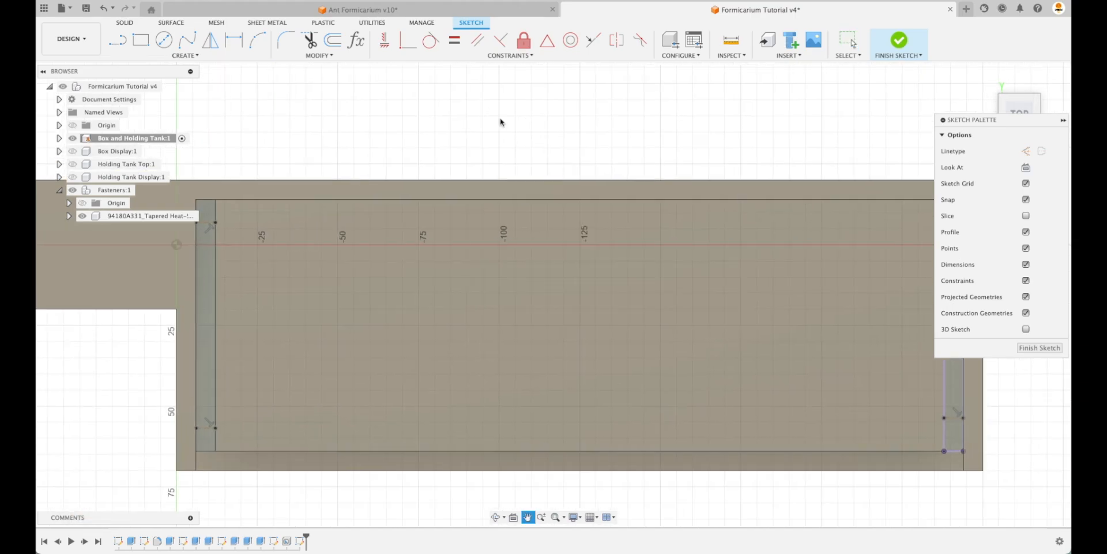
scroll(501, 120, down, 3)
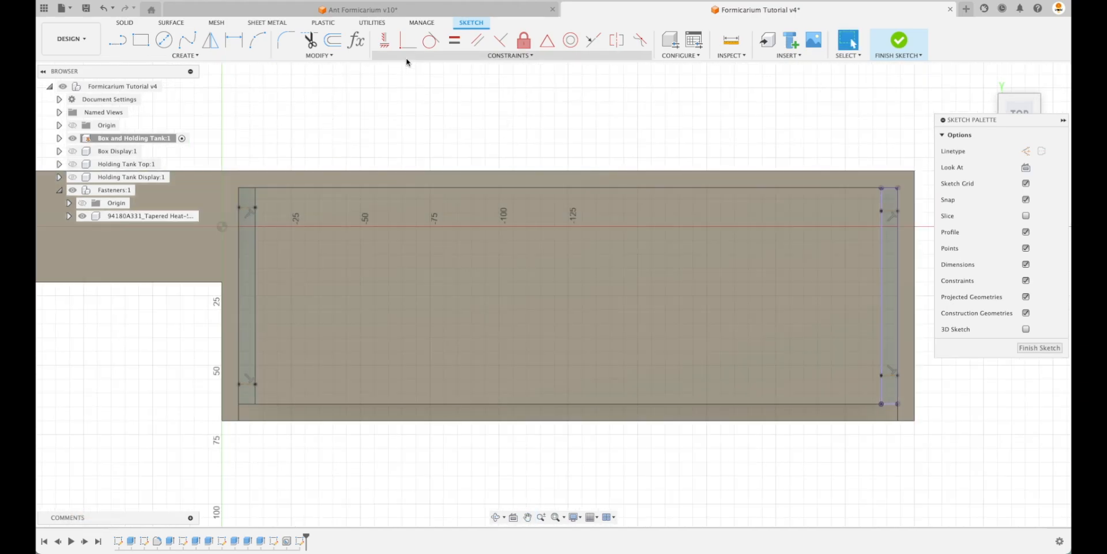
- Make the two rear construction lines collinear and align the two front ones with a horizontal constraint between their endpoints
click(599, 42)
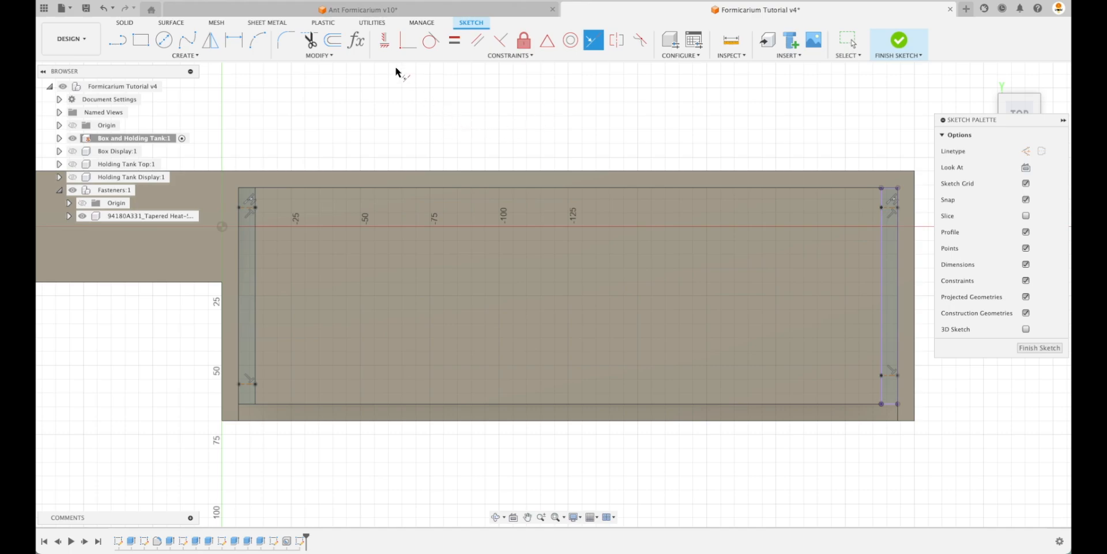
key(Escape)
click(385, 41)
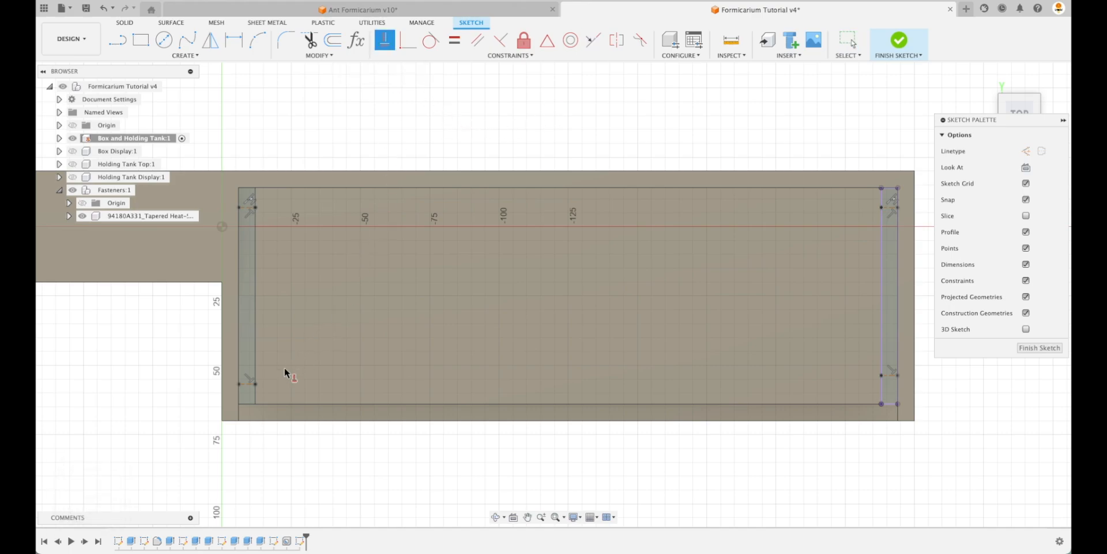
click(256, 384)
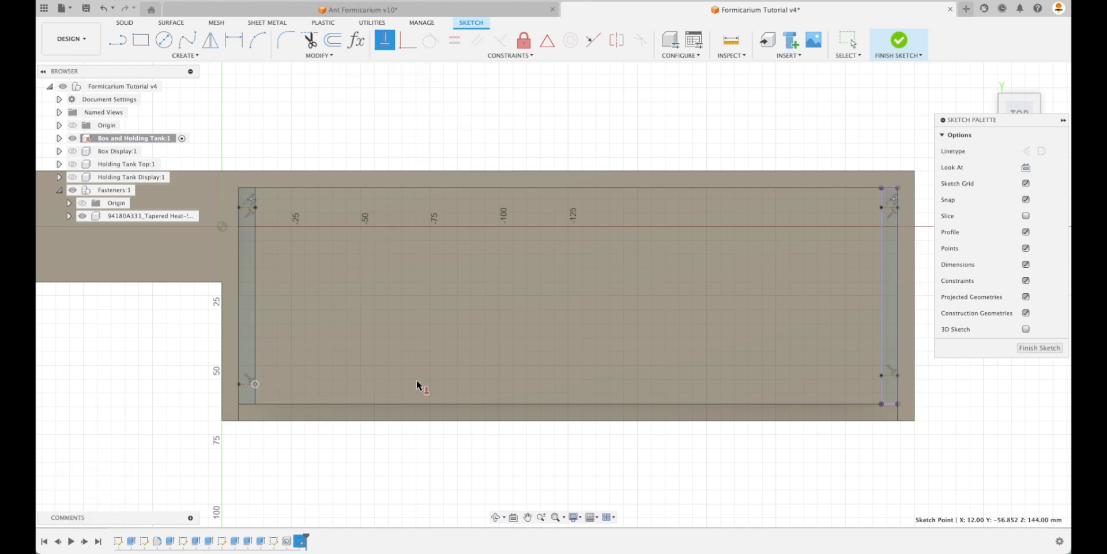
click(881, 376)
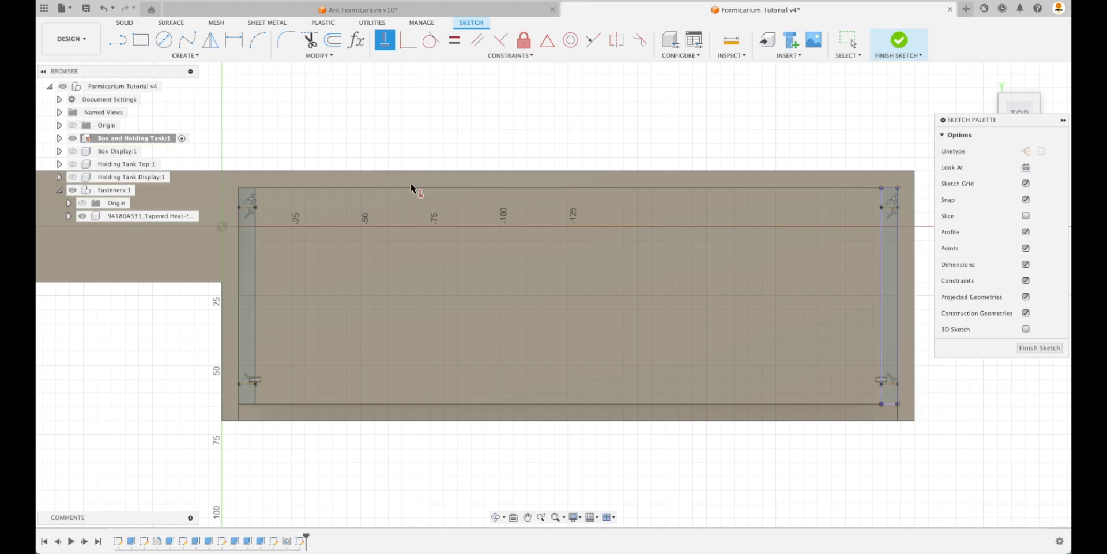
key(Escape)
- Dimension the rear construction line from the ledge's rear end and set the distance to WallThickness/2
key(d)
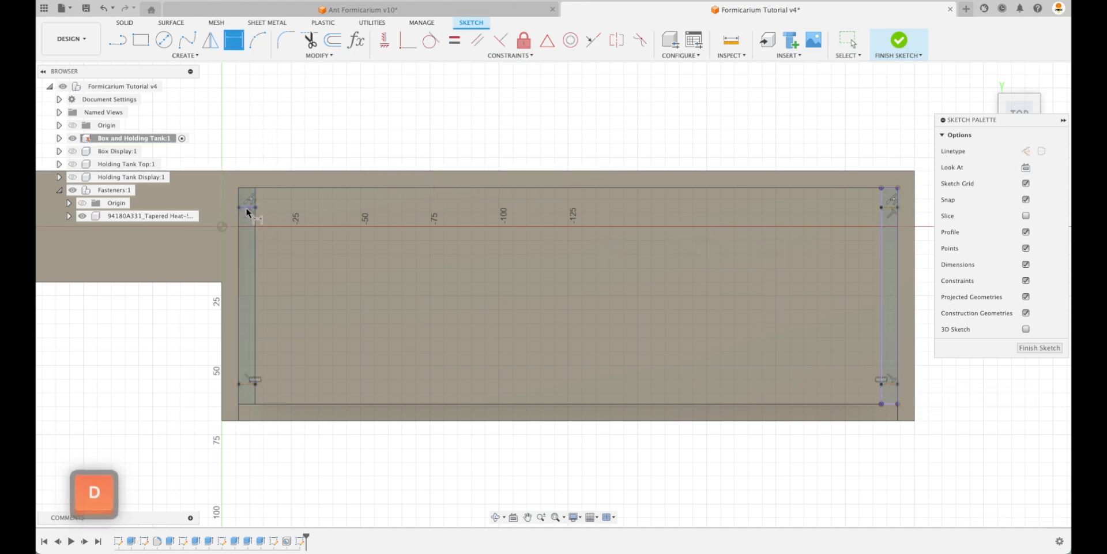
click(248, 207)
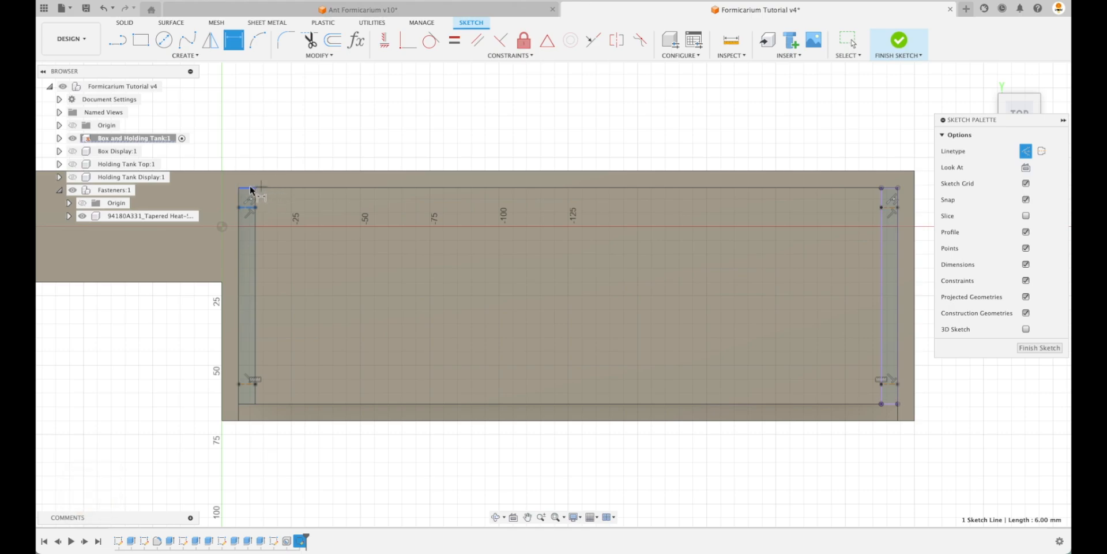
click(250, 188)
click(297, 142)
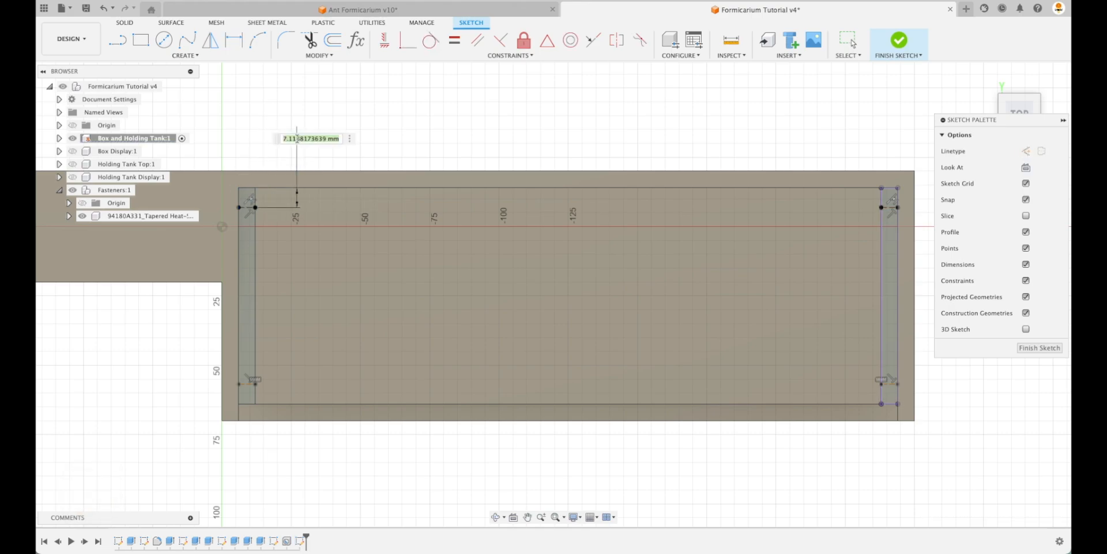
text(wal)
key(Return)
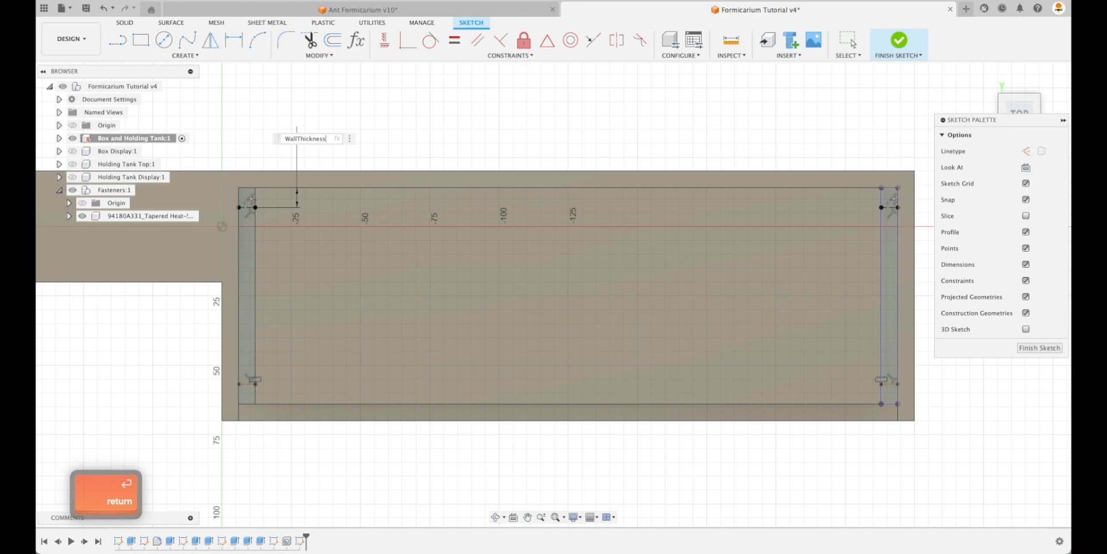
key(Return)
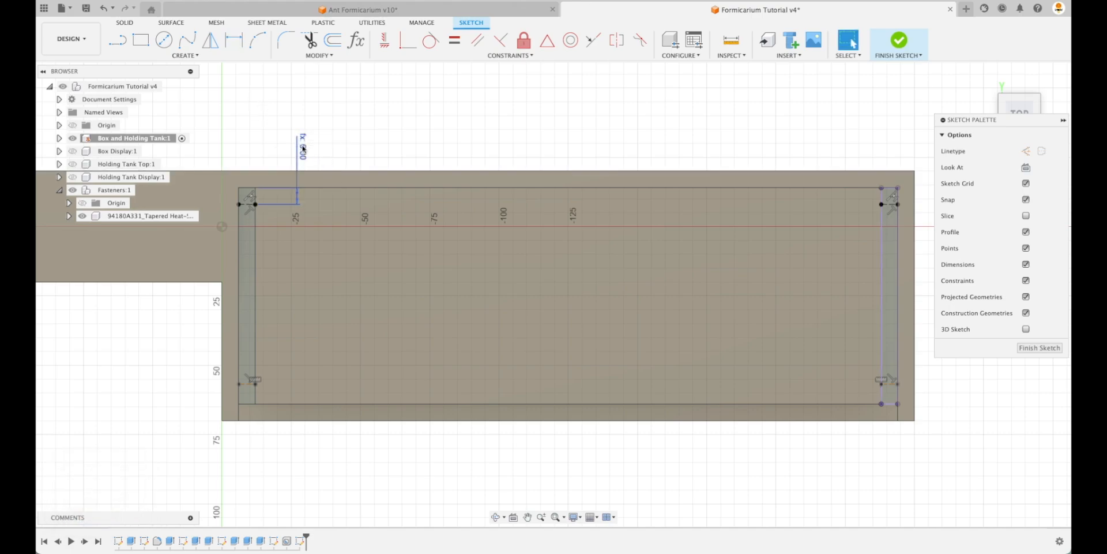
double_click(304, 149)
key(Right)
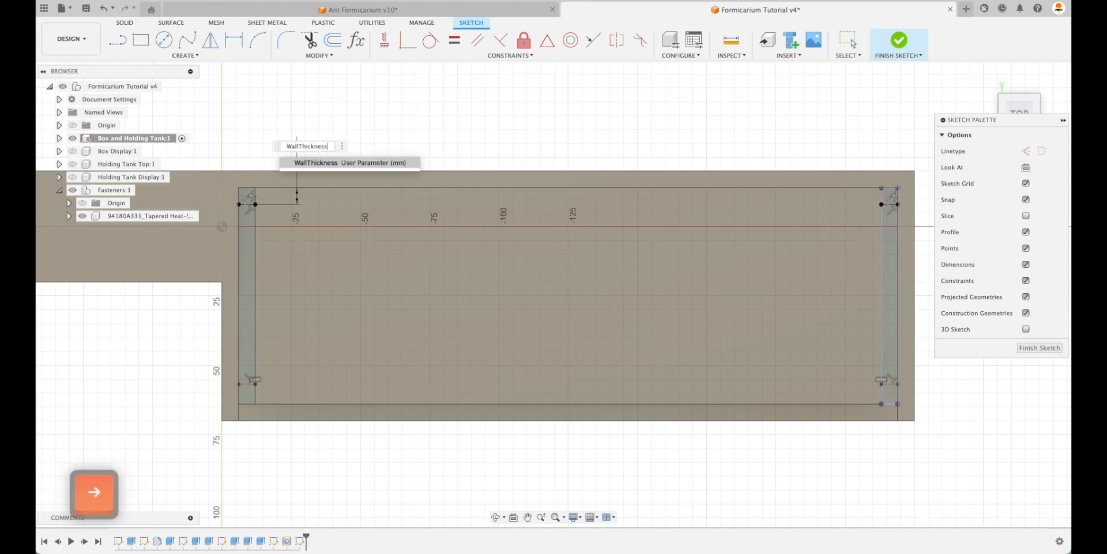
text(/2)
key(Return)
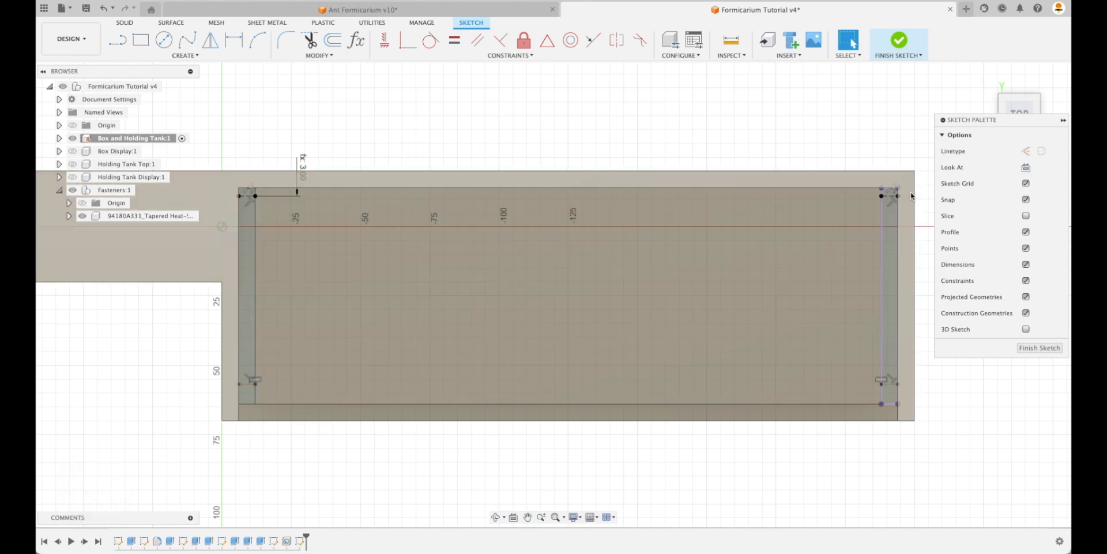
- Dimension the front construction line from the ledge's front end and set the distance to WallThickness
click(247, 393)
click(238, 426)
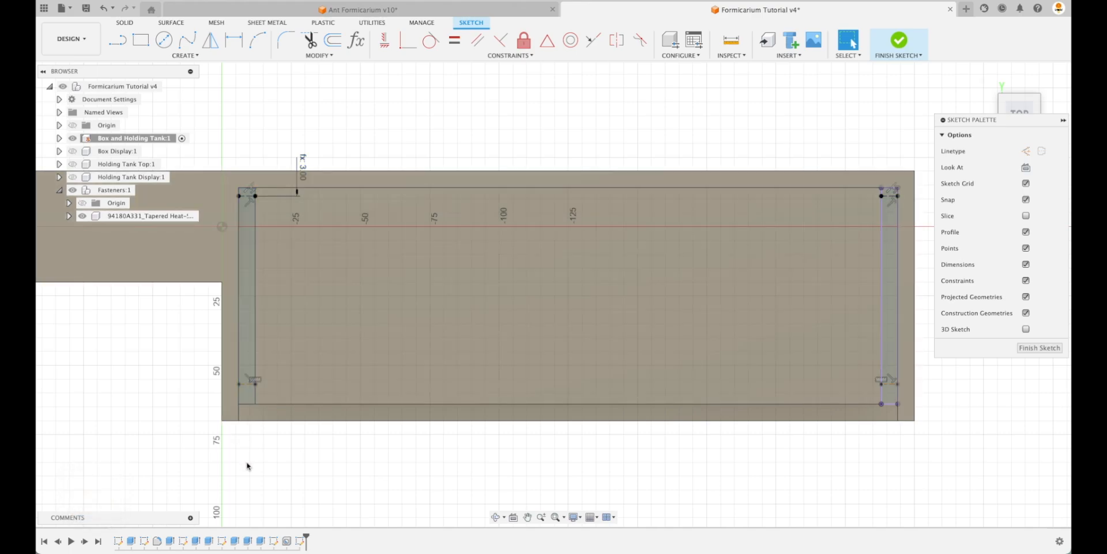
key(Escape)
key(d)
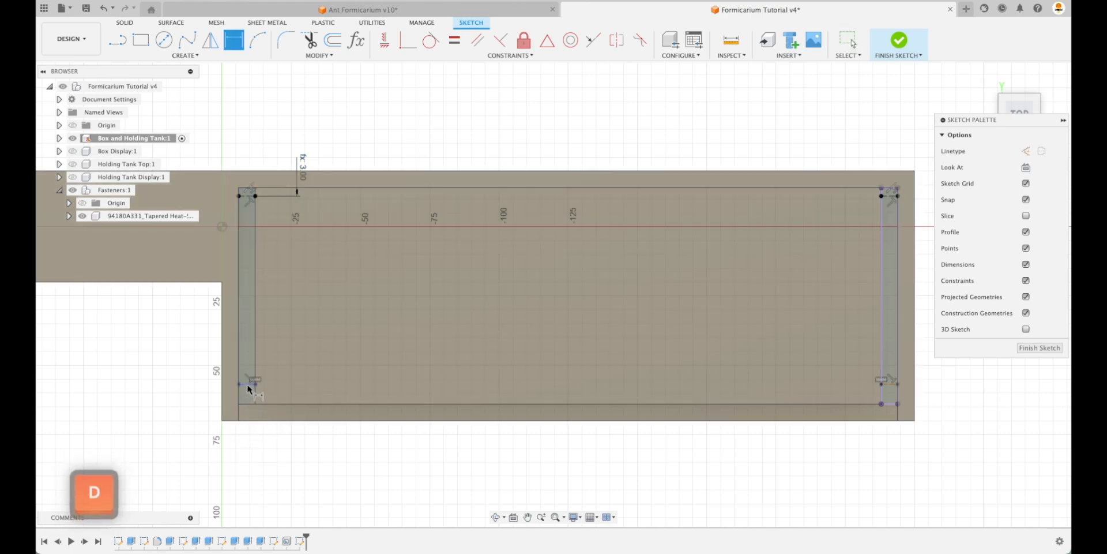
click(247, 384)
click(248, 403)
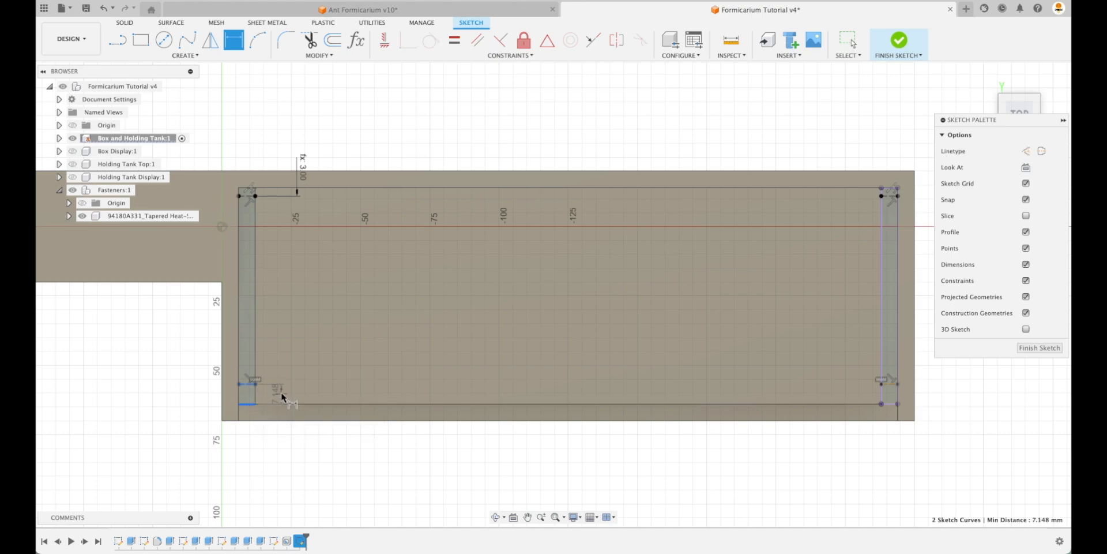
click(288, 396)
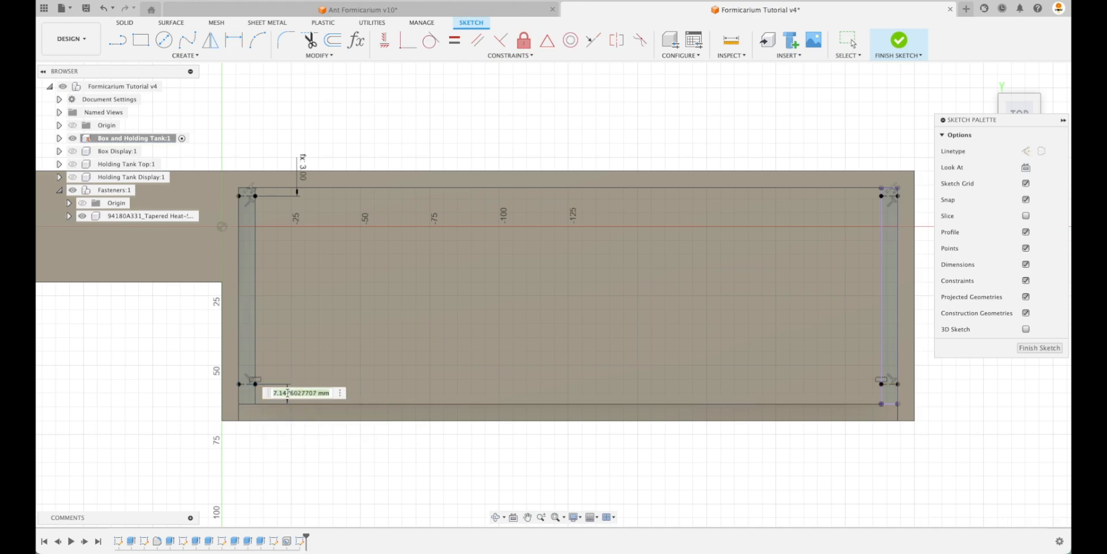
text(WallThickness*)
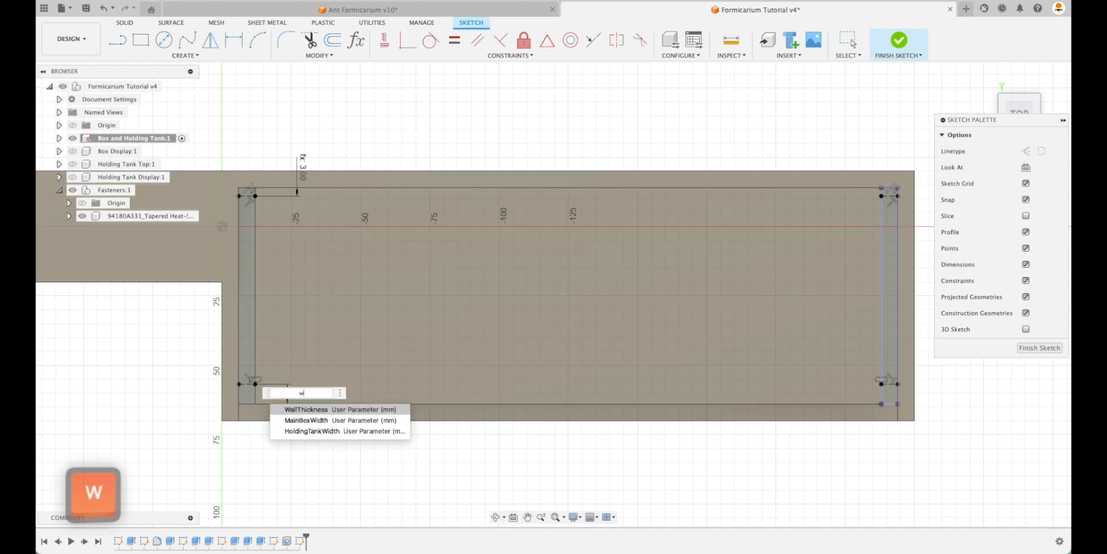
key(BackSpace)
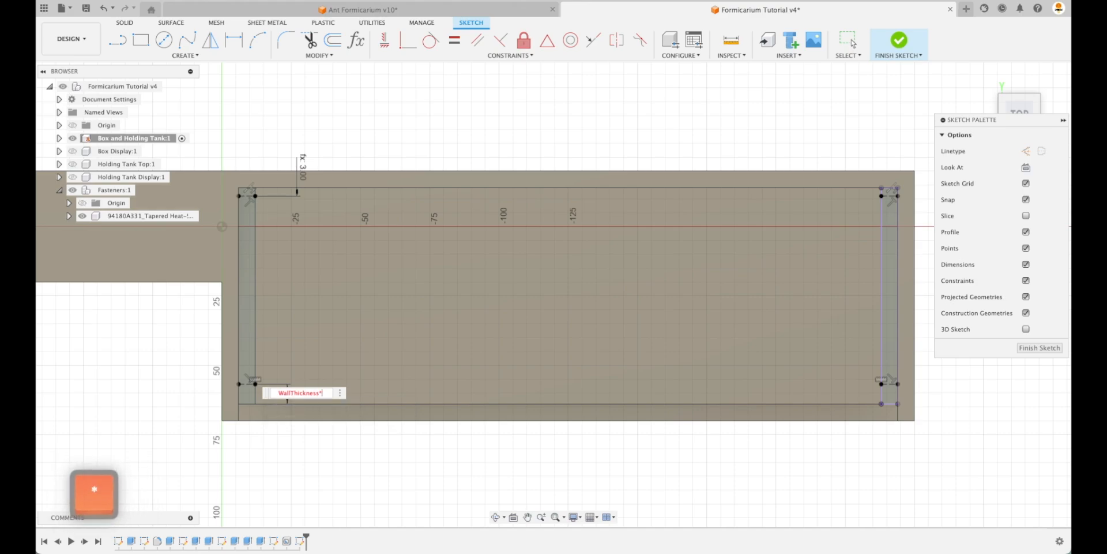
key(Return)
key(Escape)
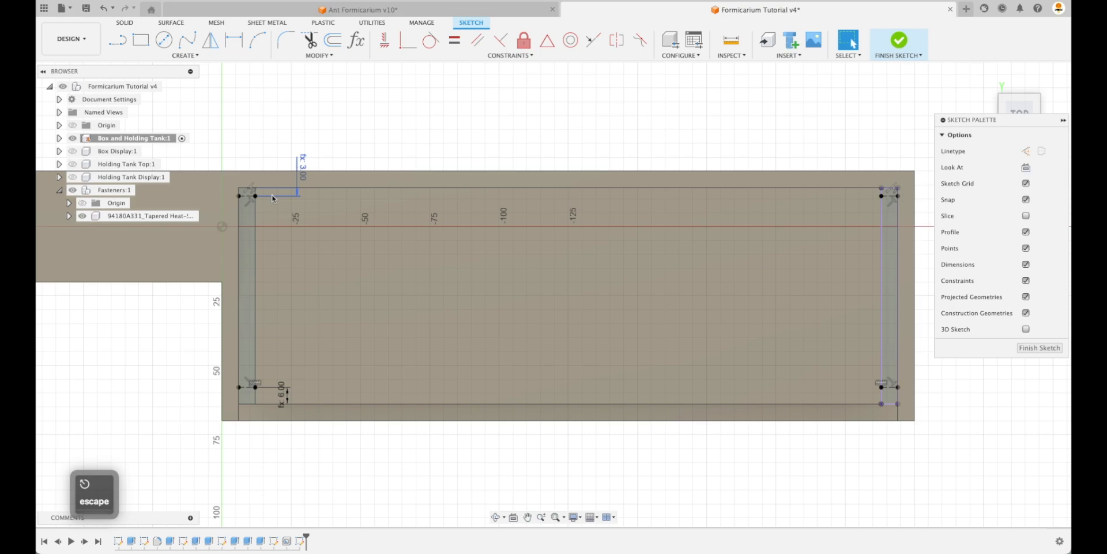
- Place sketch points at the midpoints of the four construction lines and finish the sketch
click(185, 56)
click(183, 180)
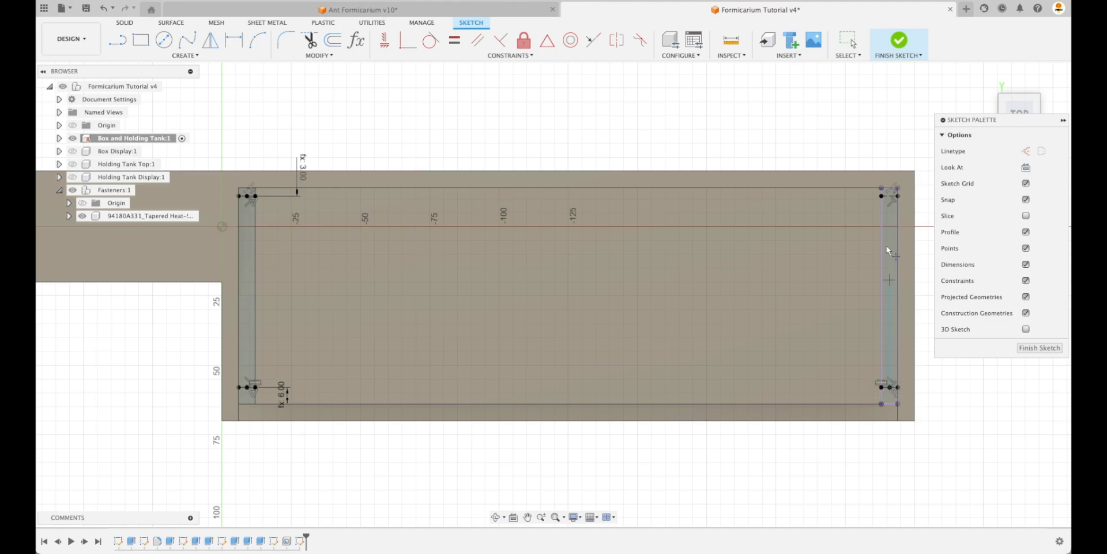
click(1039, 348)
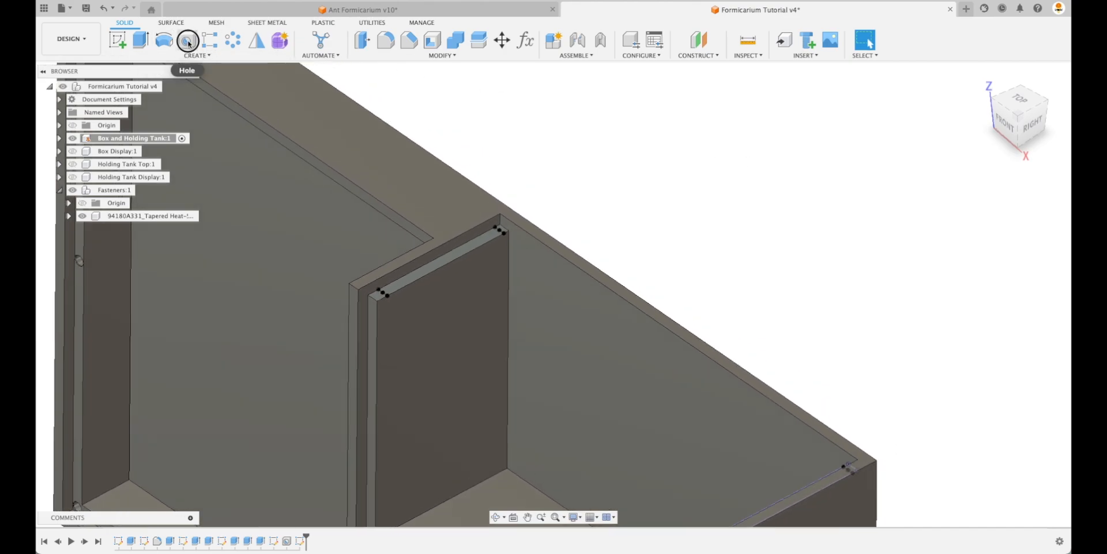
- Create countersunk holes at the four ledge points, 3.80 mm deep and 5.055 mm in diameter, with a 5.56 mm, 90° countersink
click(188, 42)
click(497, 231)
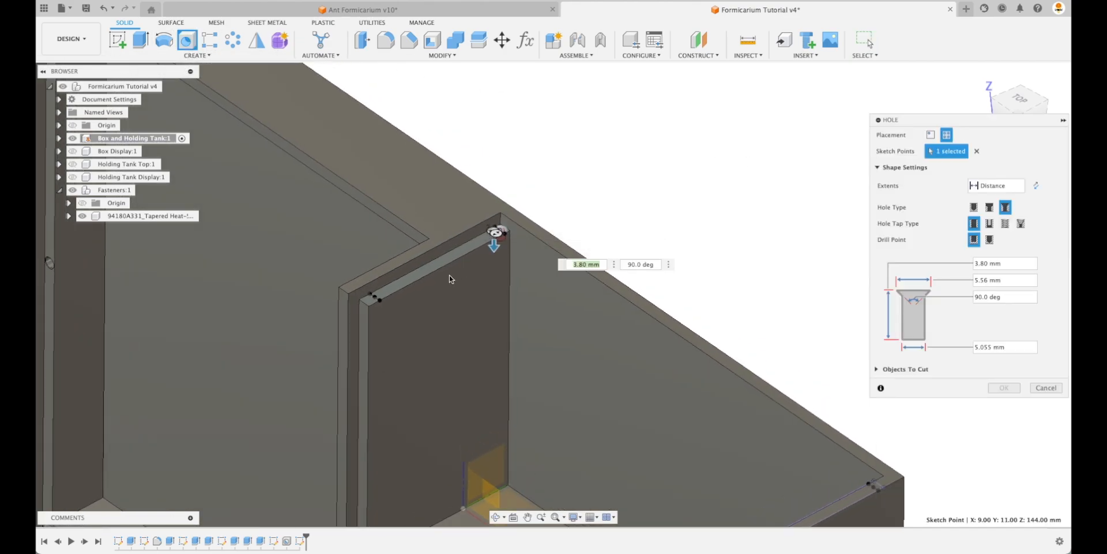
click(376, 299)
scroll(815, 433, down, 10)
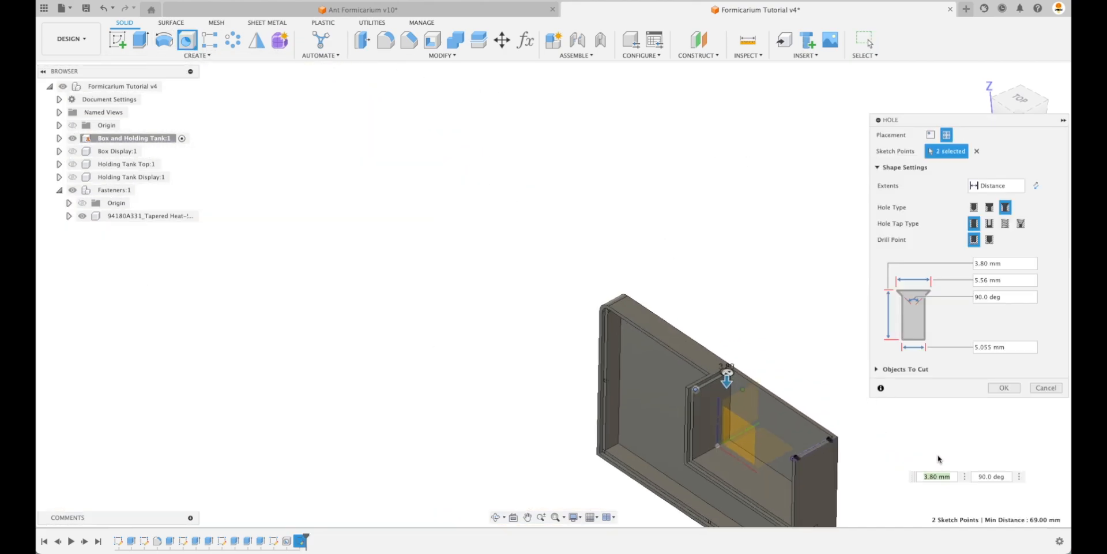
scroll(938, 457, up, 10)
click(1004, 388)
shift+middle_drag(1002, 391, 576, 365)
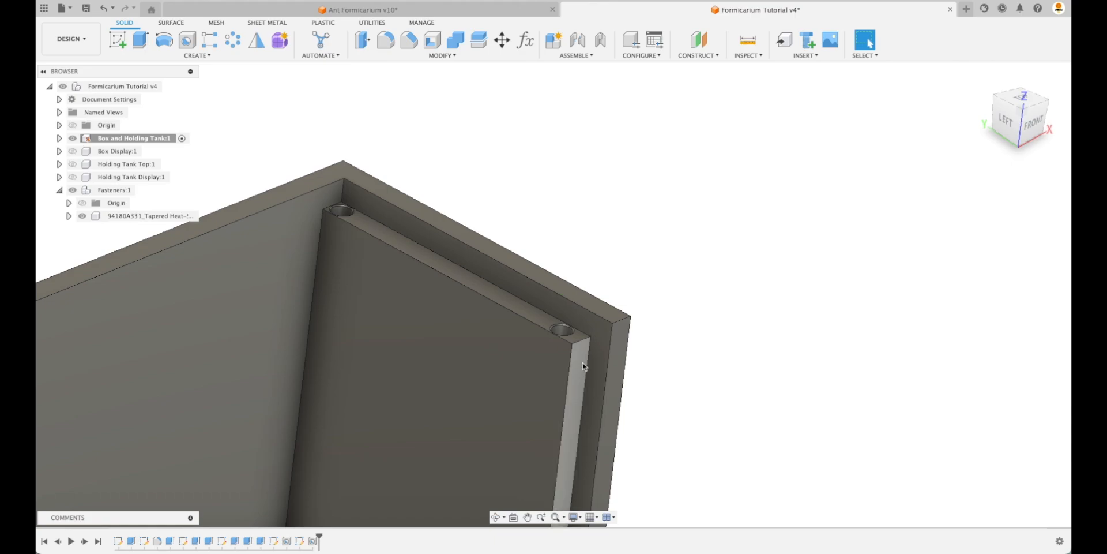
- Start a new sketch on the front face of the holding tank's U-shaped ledge
mouse_move(584, 365)
shift+middle_down()
mouse_move(811, 306)
mouse_move(783, 259)
mouse_move(594, 101)
mouse_move(119, 47)
shift+middle_up()
click(118, 41)
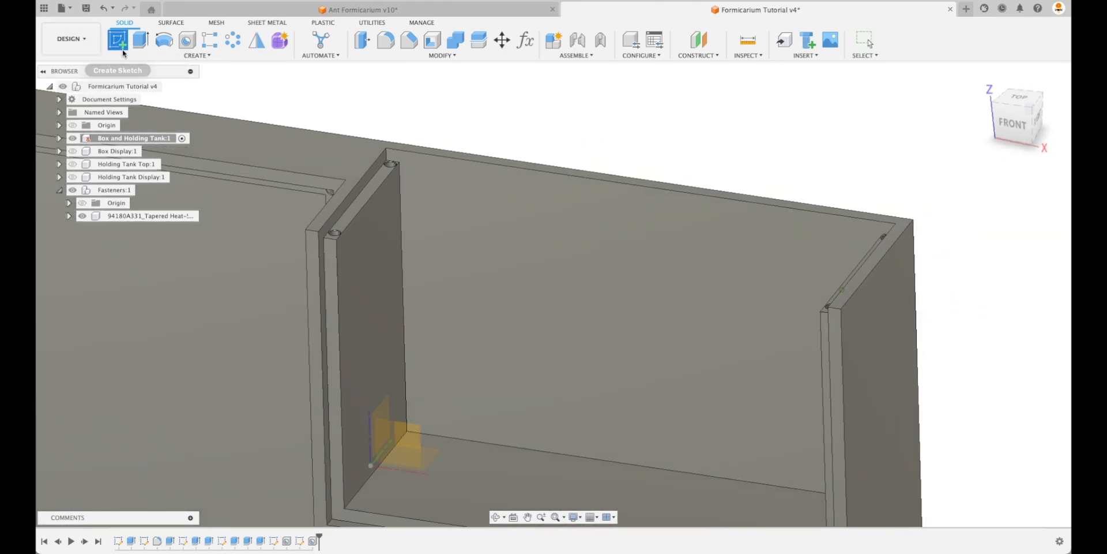
click(327, 288)
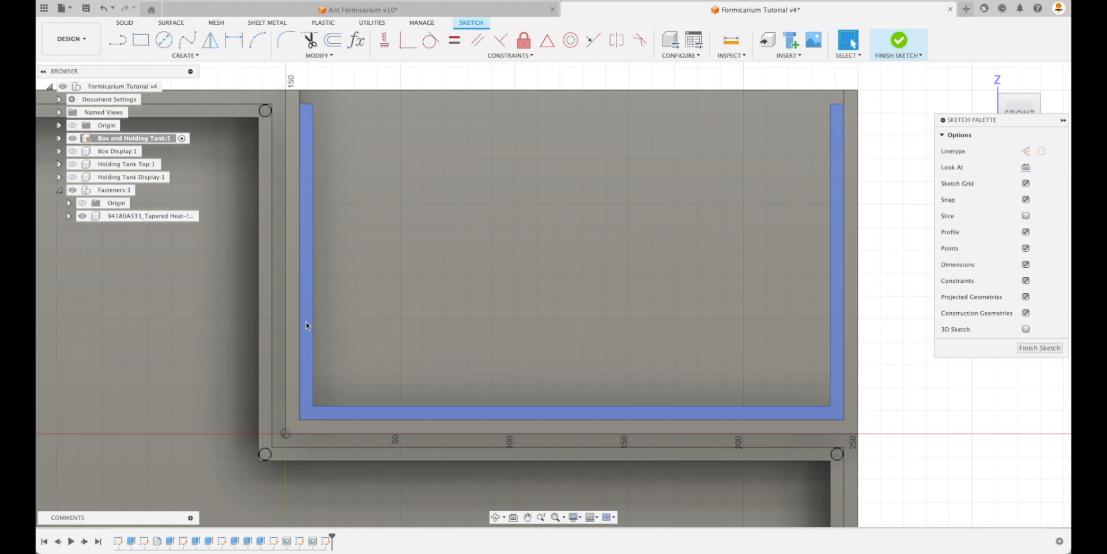
scroll(650, 225, down, 1)
middle_drag(650, 224, 619, 295)
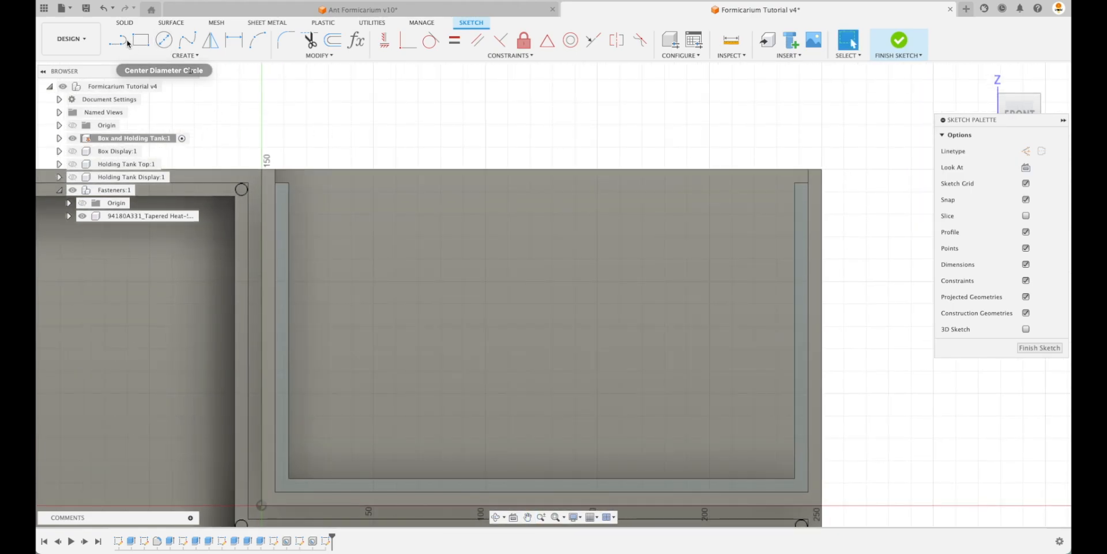
- Draw four horizontal construction lines across the U-shaped ledge's vertical arms, one upper and one lower on each arm
click(117, 39)
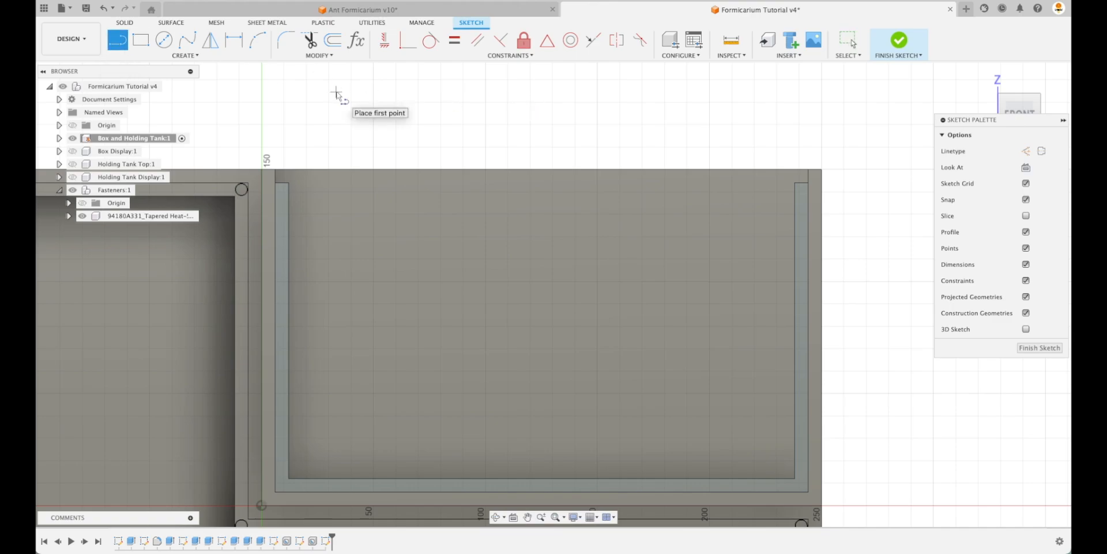
key(x)
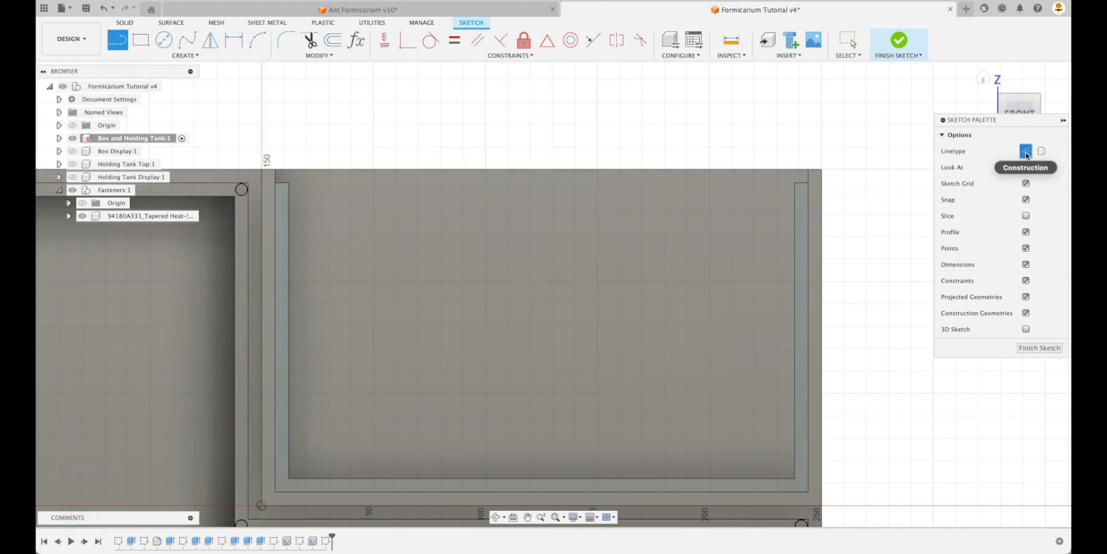
click(282, 217)
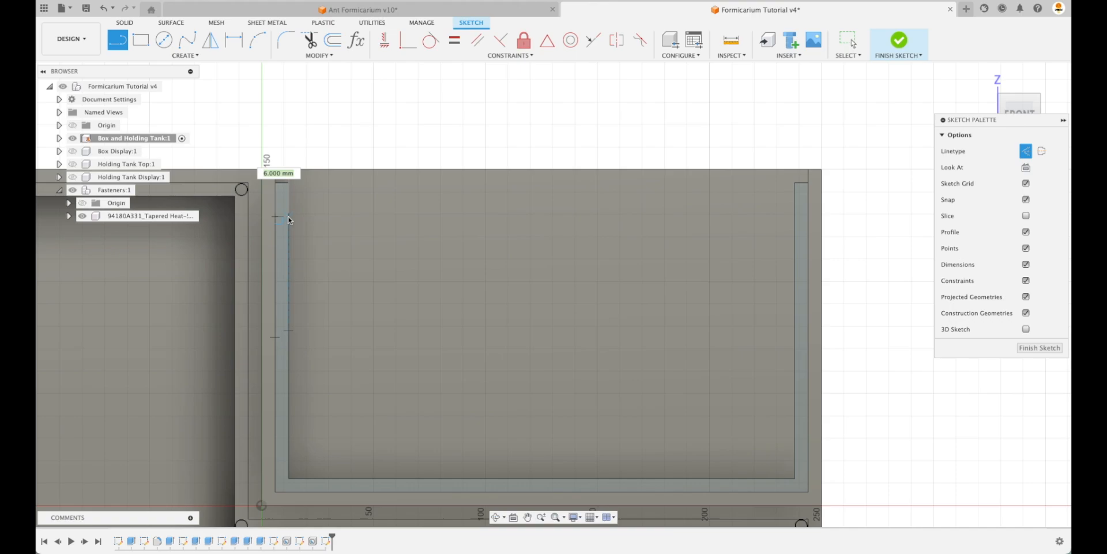
click(282, 448)
key(Escape)
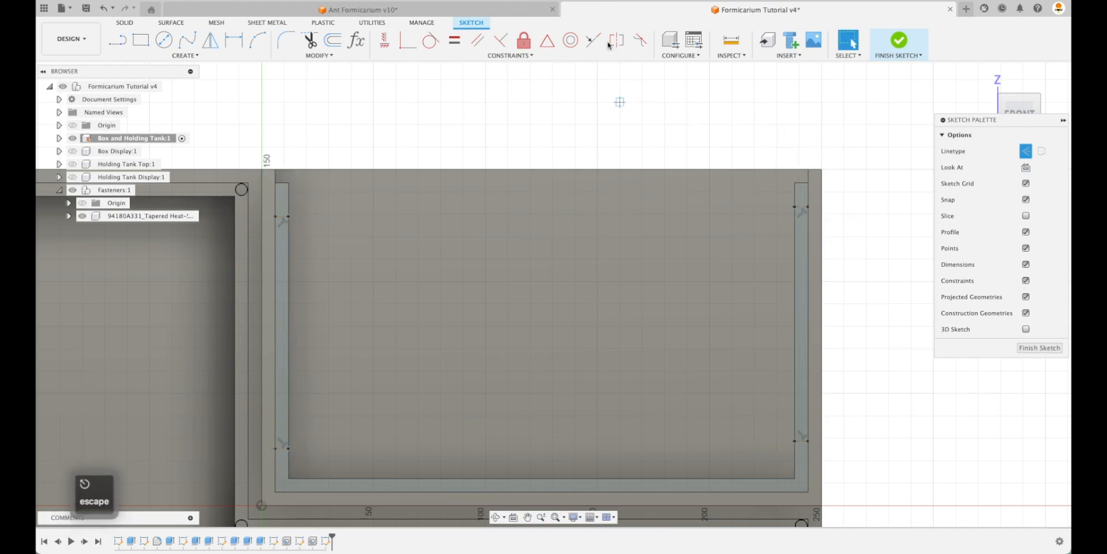
- Make the two upper construction lines collinear with each other, and do the same for the two lower ones
click(593, 40)
click(281, 218)
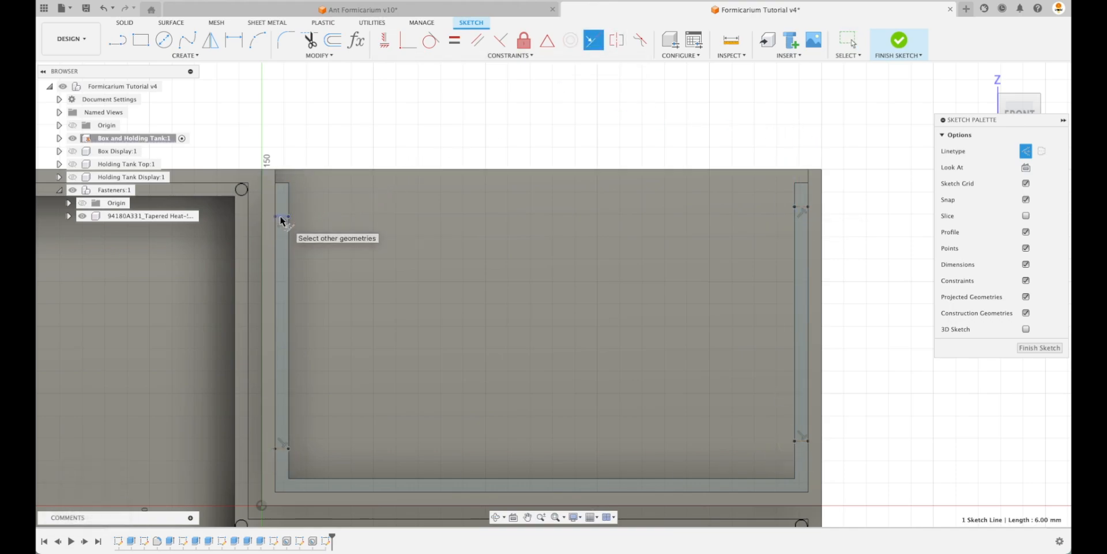
click(799, 207)
click(800, 441)
click(282, 448)
key(Escape)
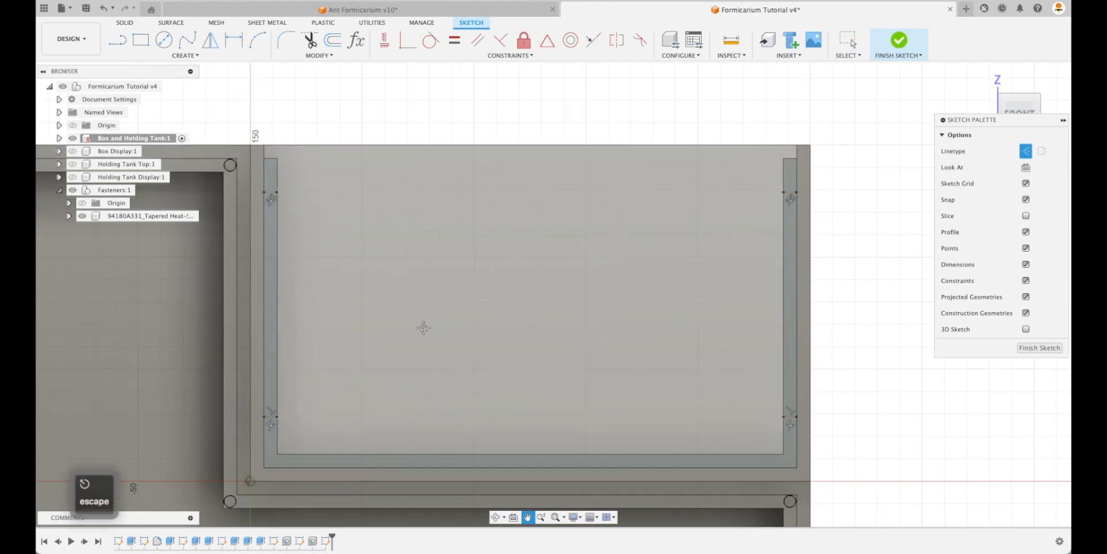
- Delete the two lower construction lines and draw diagonal construction lines across the ledge's two bottom corners instead
middle_drag(276, 459, 230, 396)
click(250, 368)
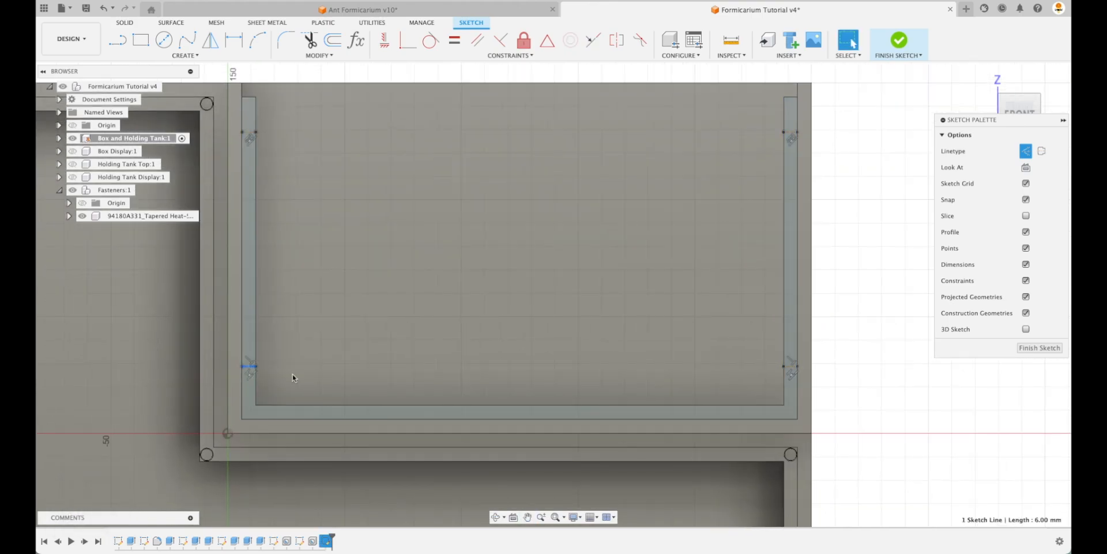
key(Delete)
key(Delete)
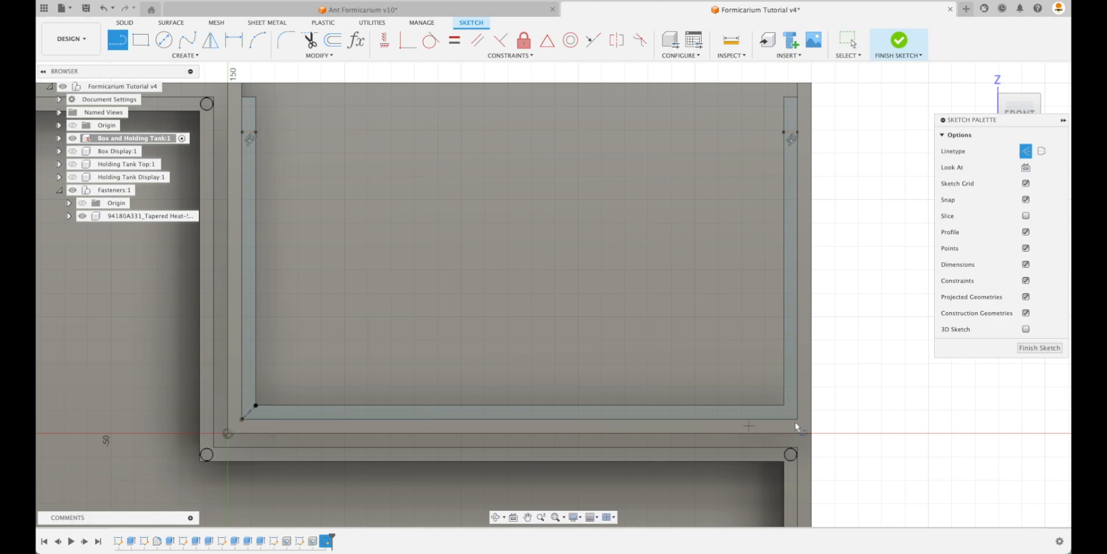
- Dimension the upper construction line from the top end of the ledge arm and set the distance to WallThickness
key(d)
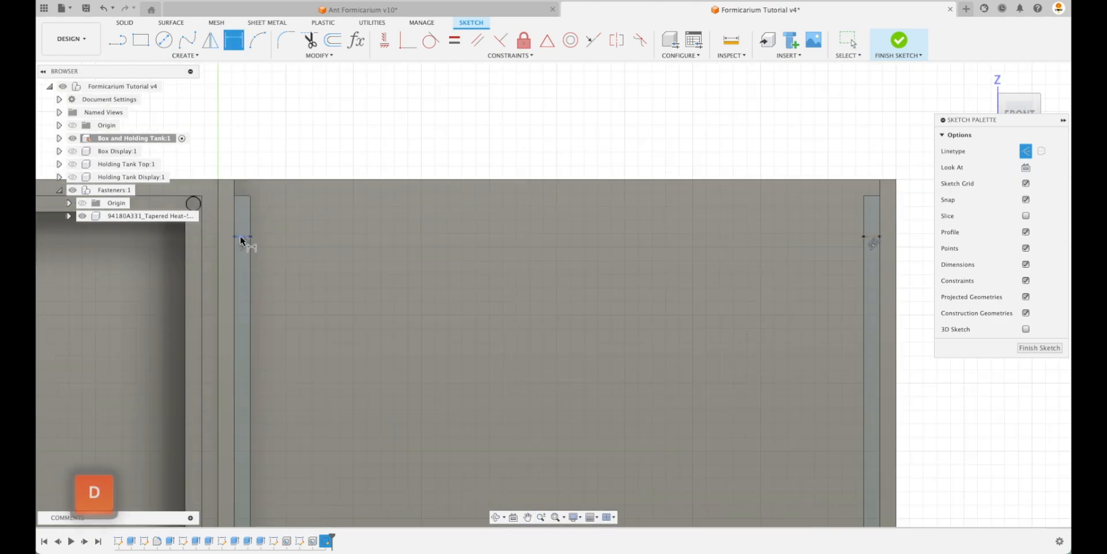
click(240, 236)
click(295, 216)
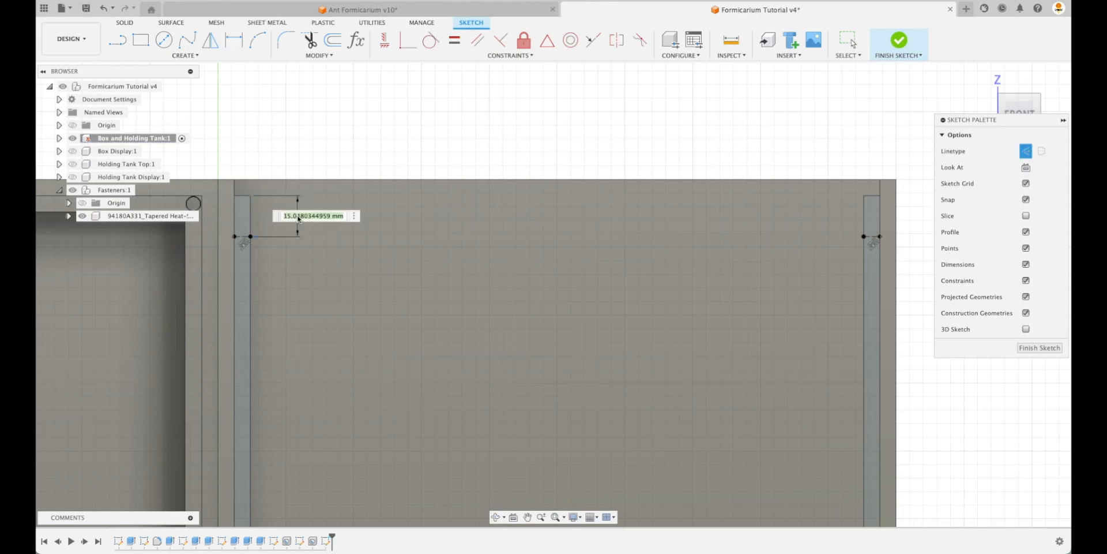
text(WallThickness)
key(Return)
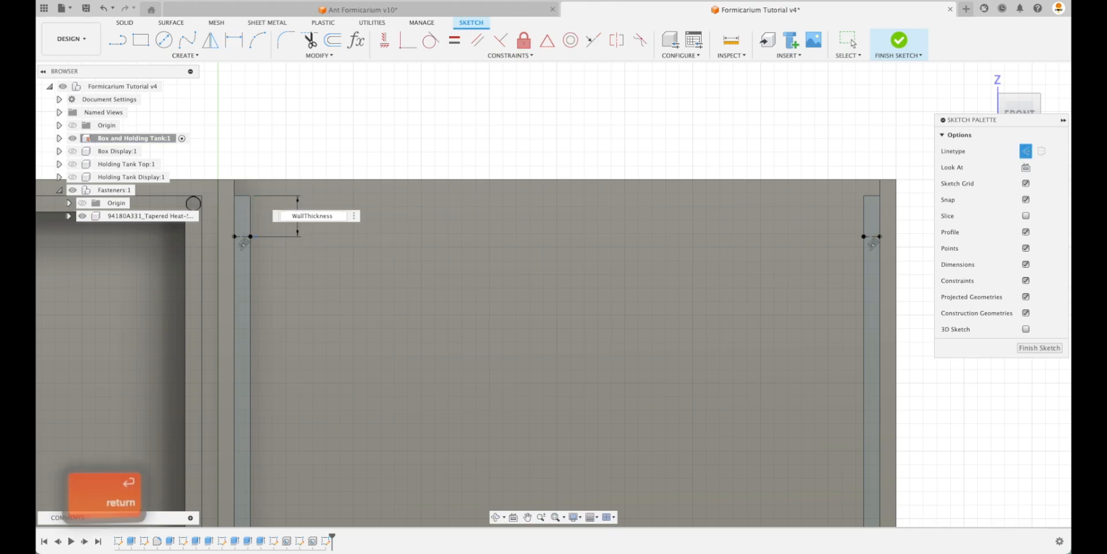
key(Escape)
- Place sketch points at the midpoints of the upper and diagonal construction lines and finish the sketch
click(196, 56)
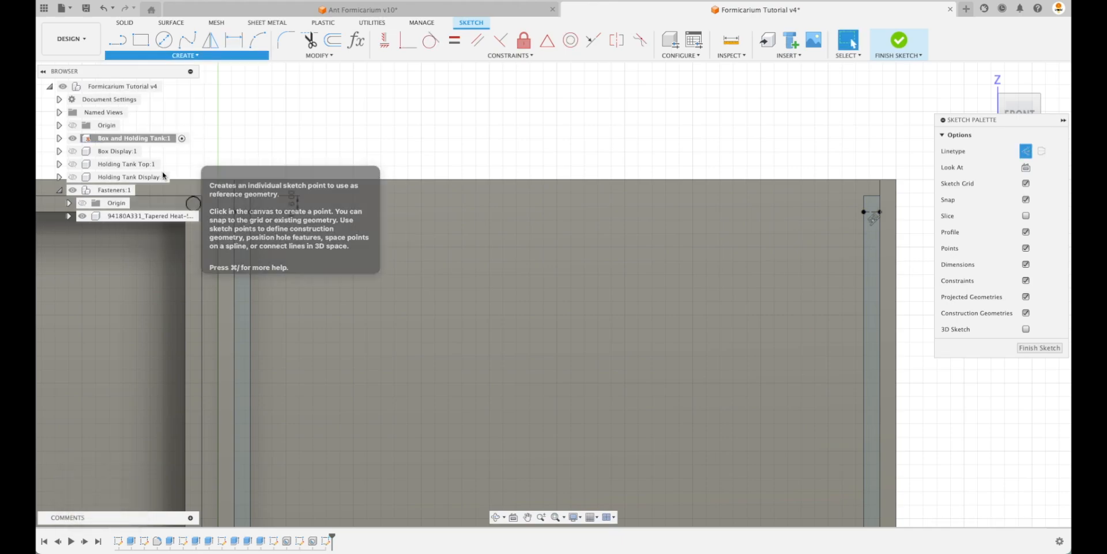
click(150, 169)
click(899, 40)
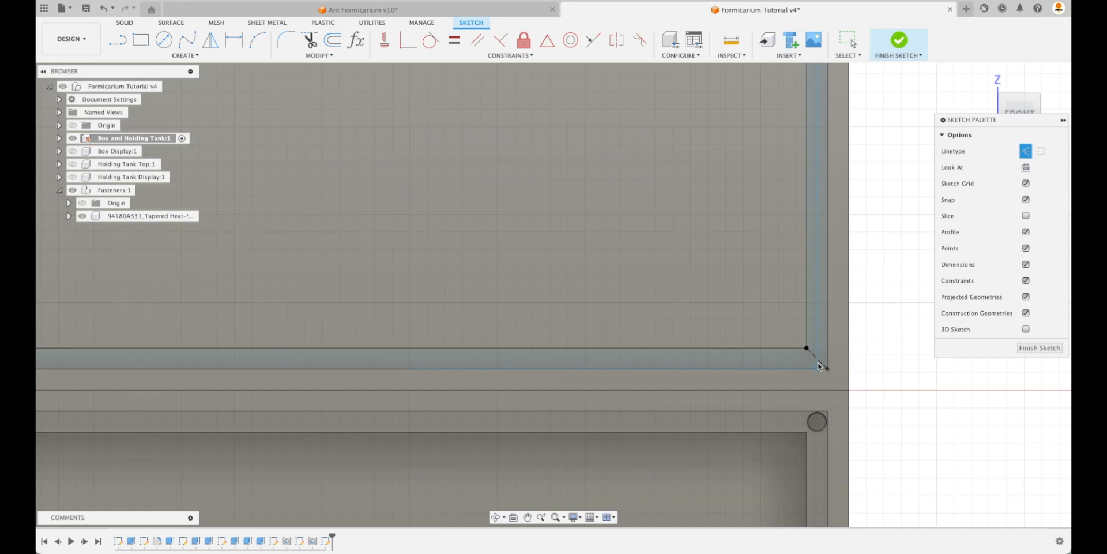
- Create countersunk holes at the sketch points on the holding tank's front ledge
key(h)
click(425, 214)
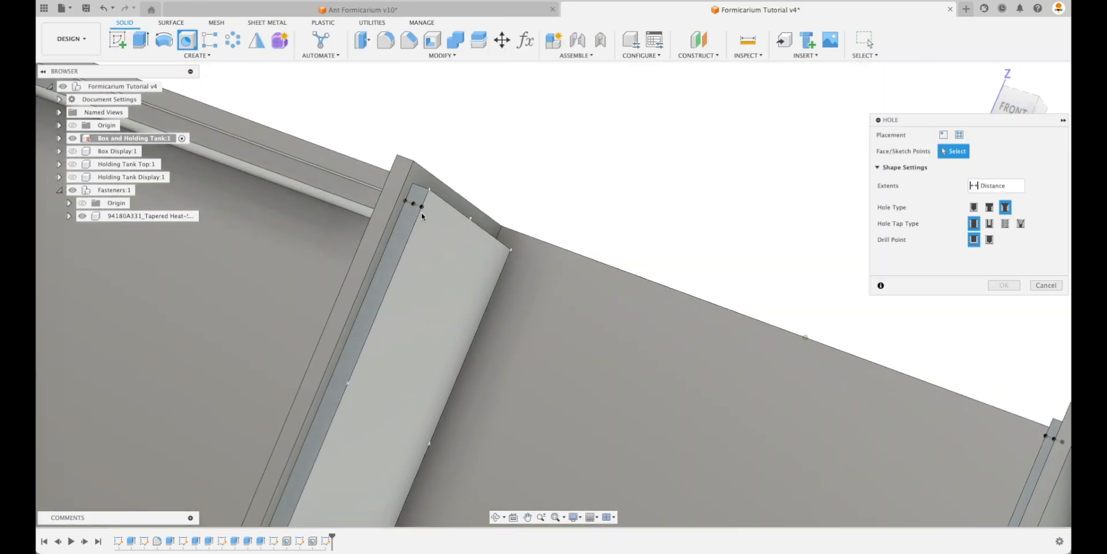
key(Return)
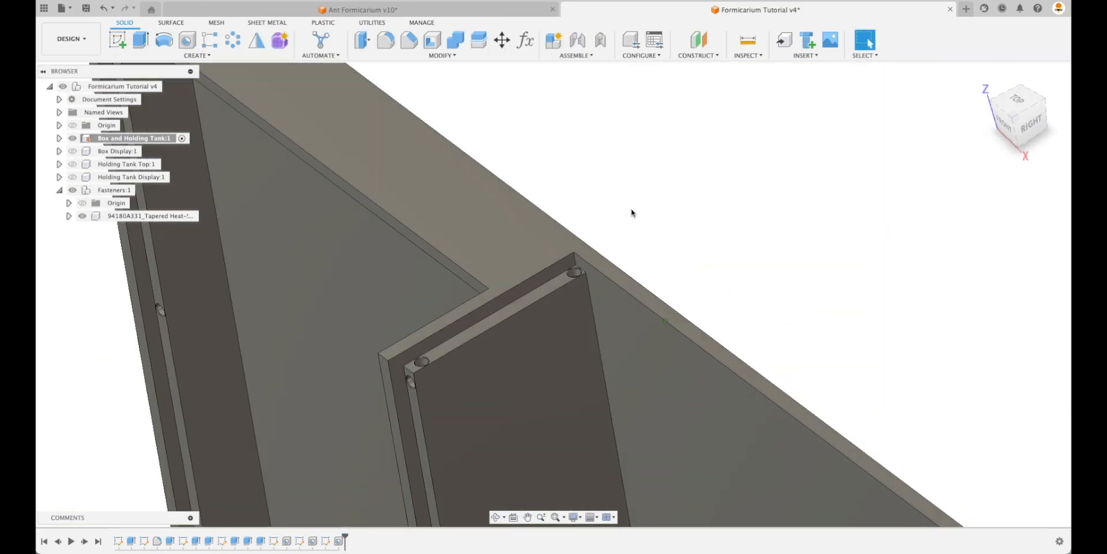
- Edit the top ledge sketch so the front hole line's distance is a multiple of WallThickness equal to 9 mm, and finish the sketch
scroll(631, 210, up, 10)
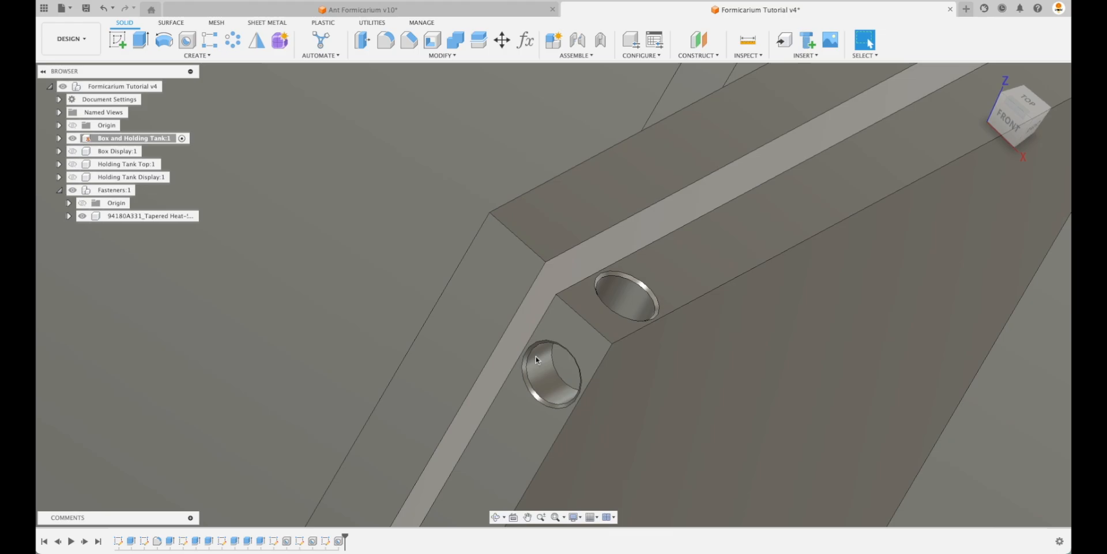
shift+middle_drag(536, 359, 343, 531)
scroll(891, 145, down, 5)
scroll(663, 275, up, 3)
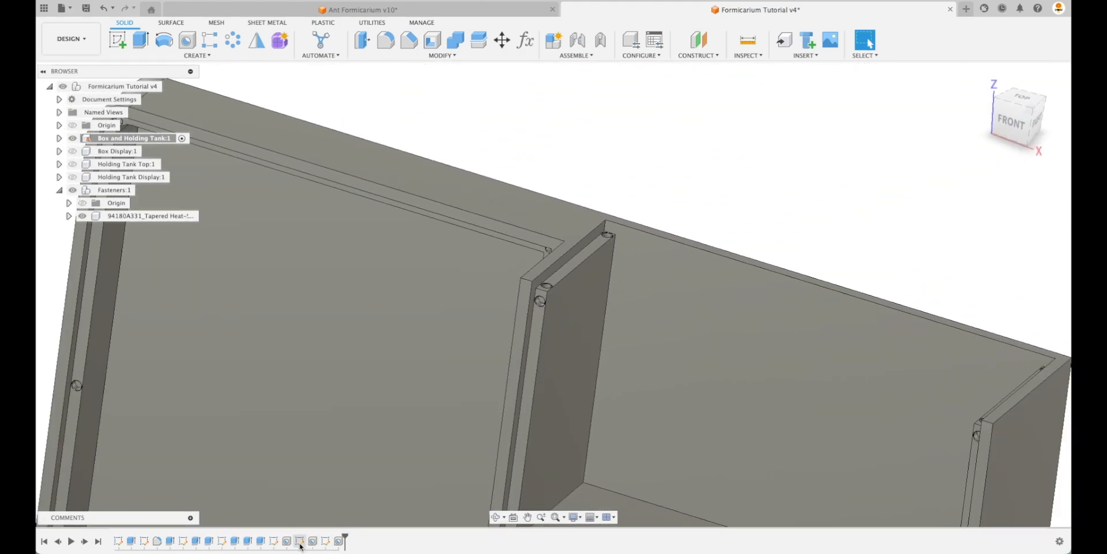
double_click(299, 540)
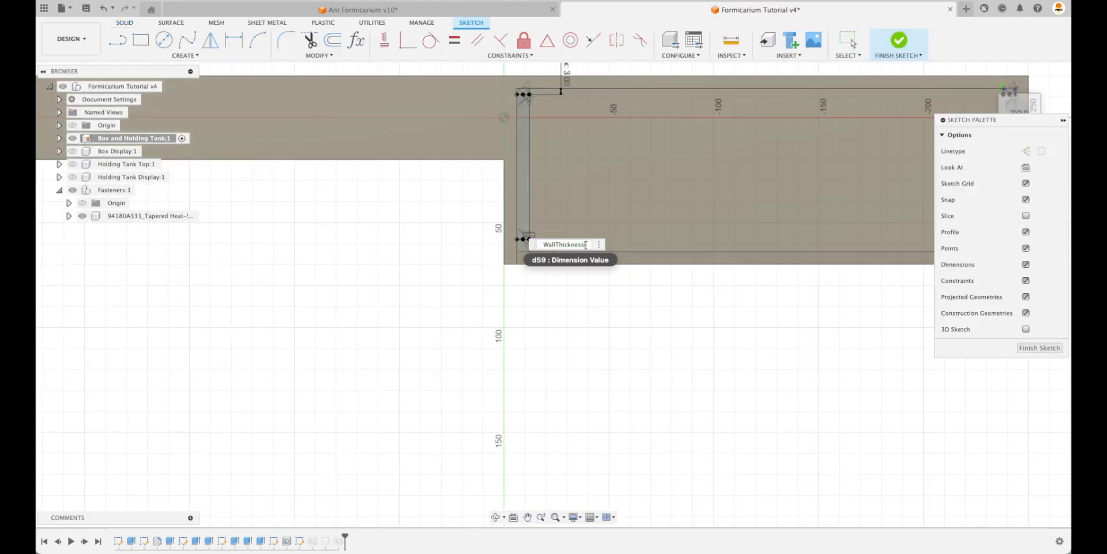
text(*)
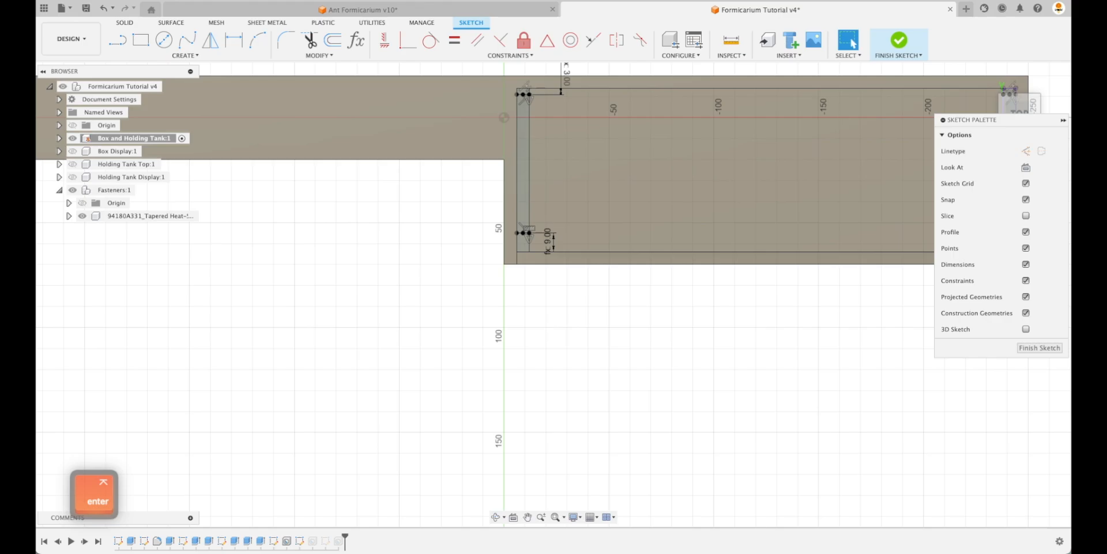
click(1039, 348)
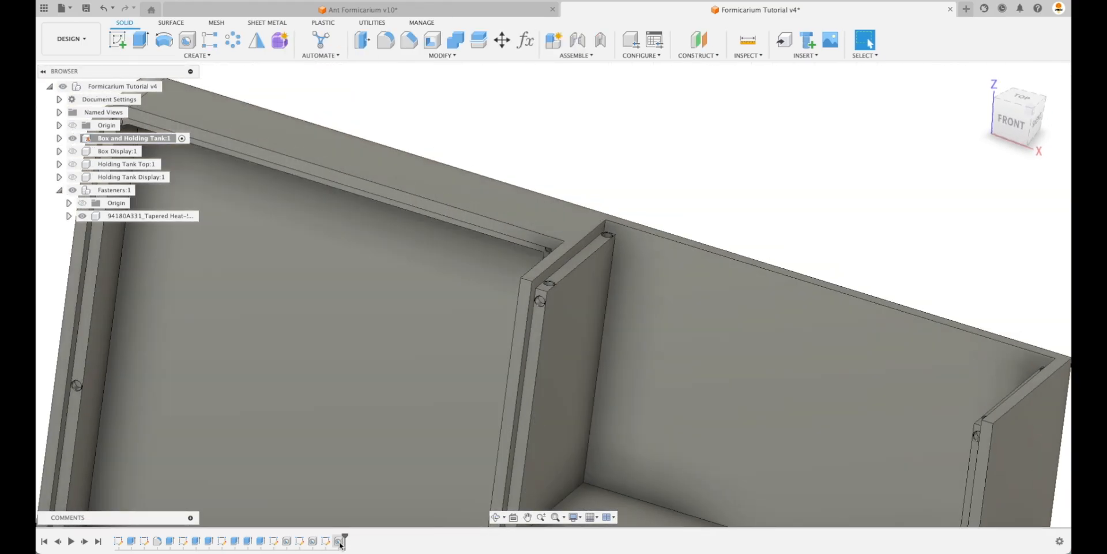
- Edit the front ledge sketch so the upper hole line's distance is a multiple of WallThickness equal to 9 mm, and finish the sketch
double_click(323, 540)
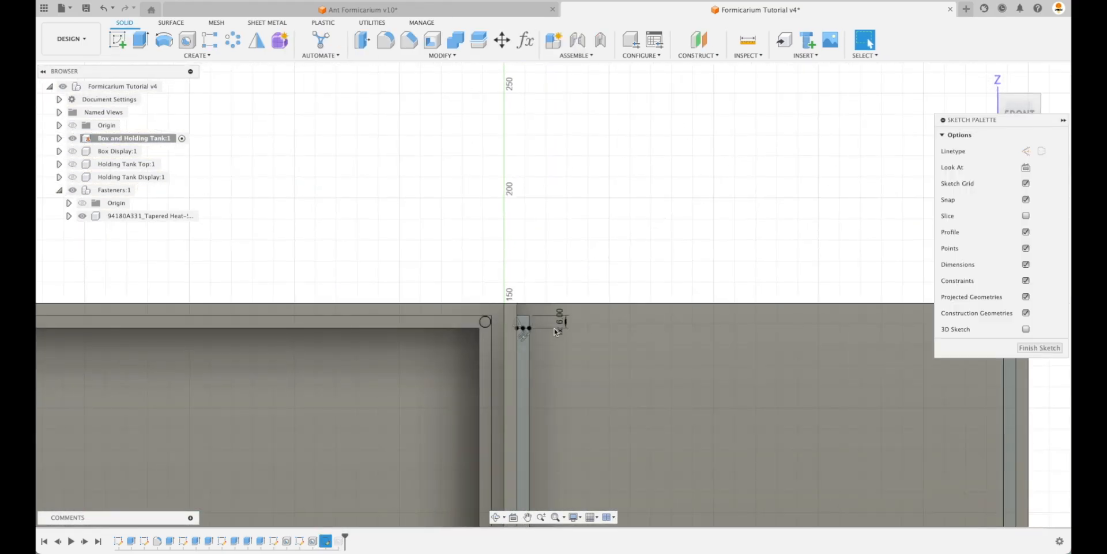
click(560, 326)
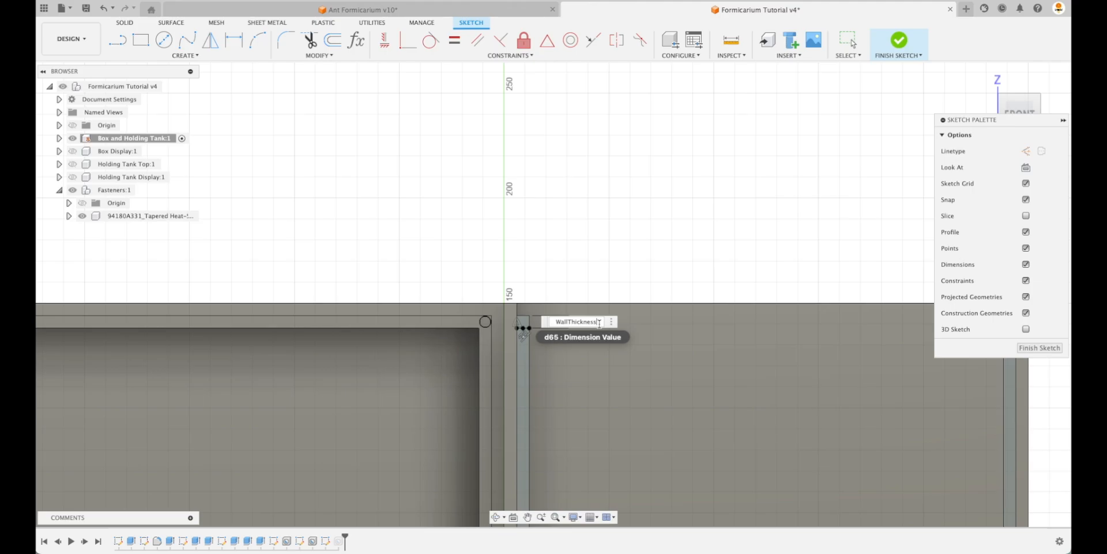
key(Return)
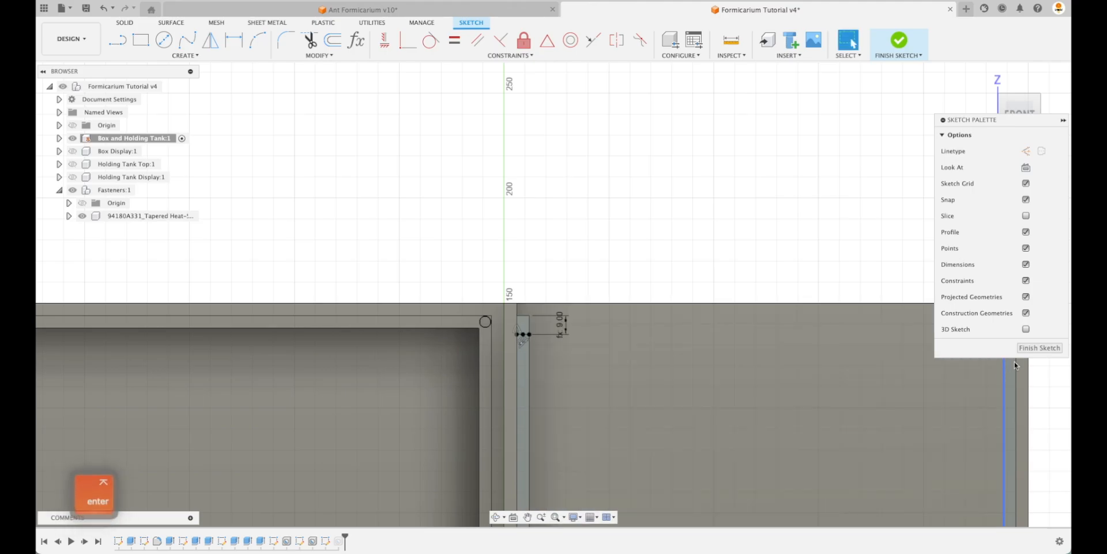
click(1039, 348)
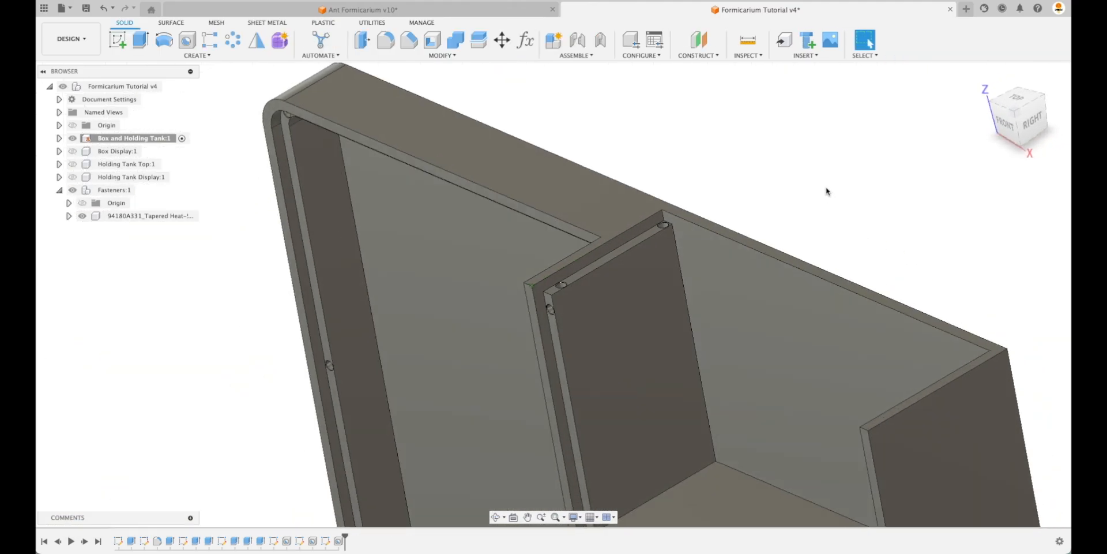
- Show and activate the Box Display component and start a new sketch on its front face
scroll(642, 301, up, 4)
shift+middle_drag(642, 303, 666, 328)
scroll(634, 332, down, 2)
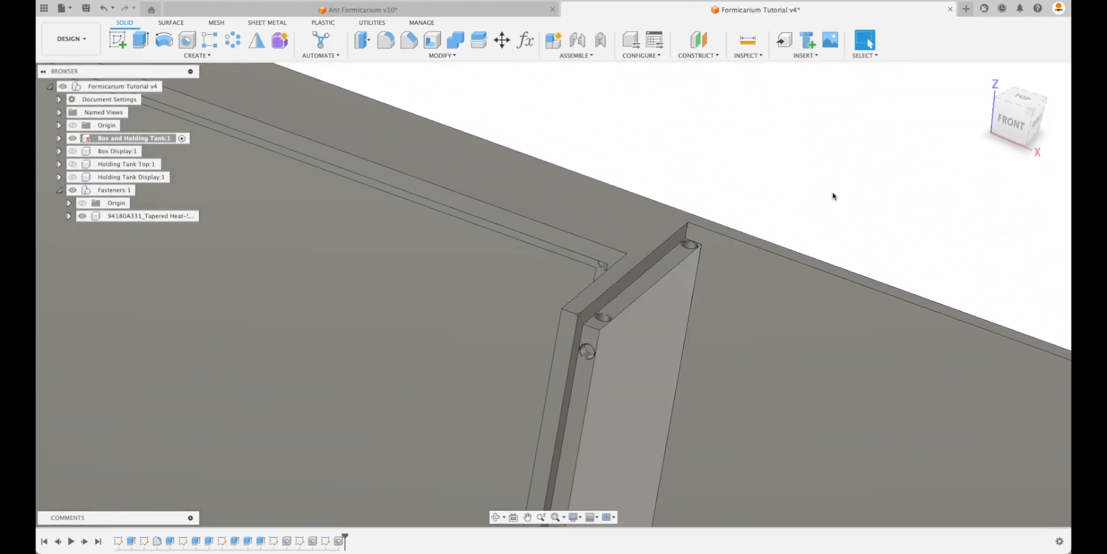
scroll(833, 196, down, 5)
click(984, 76)
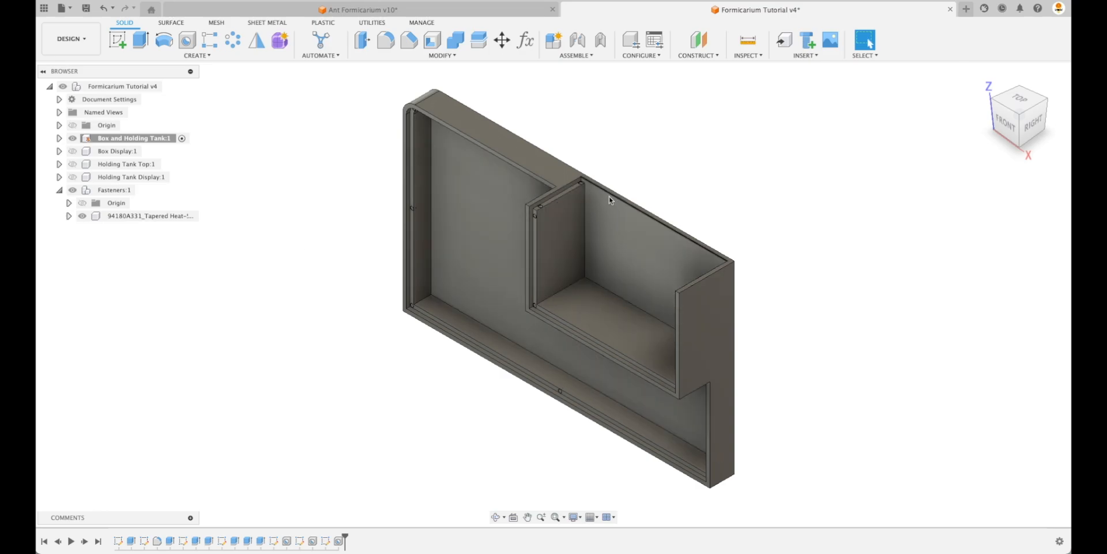
click(72, 151)
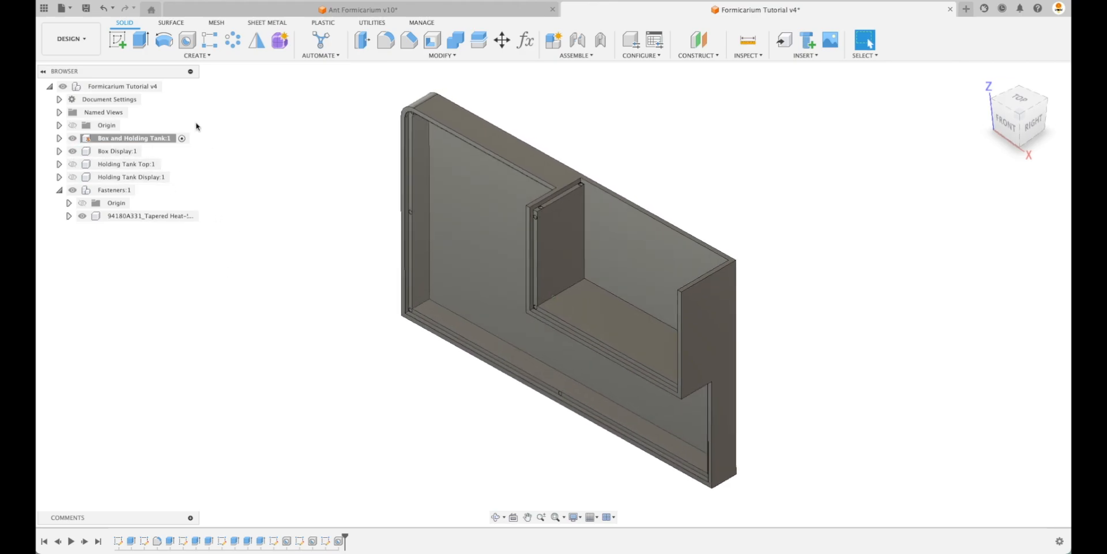
click(149, 151)
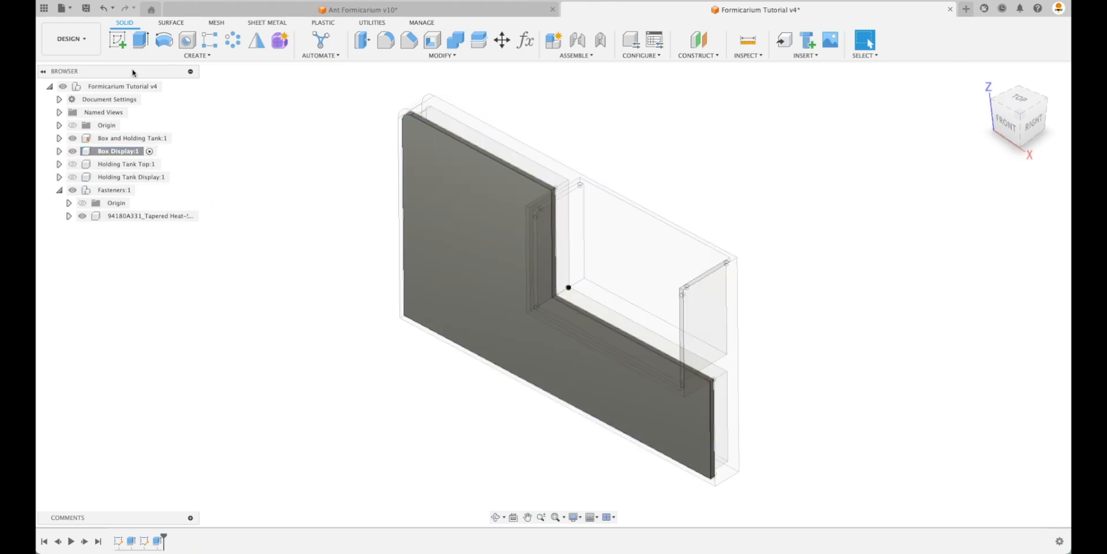
click(117, 39)
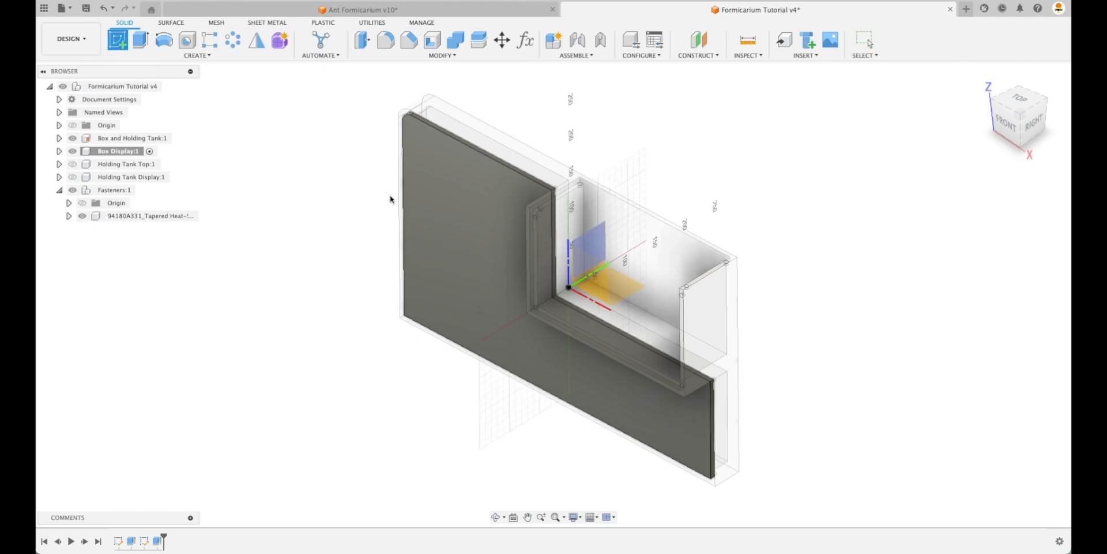
click(467, 214)
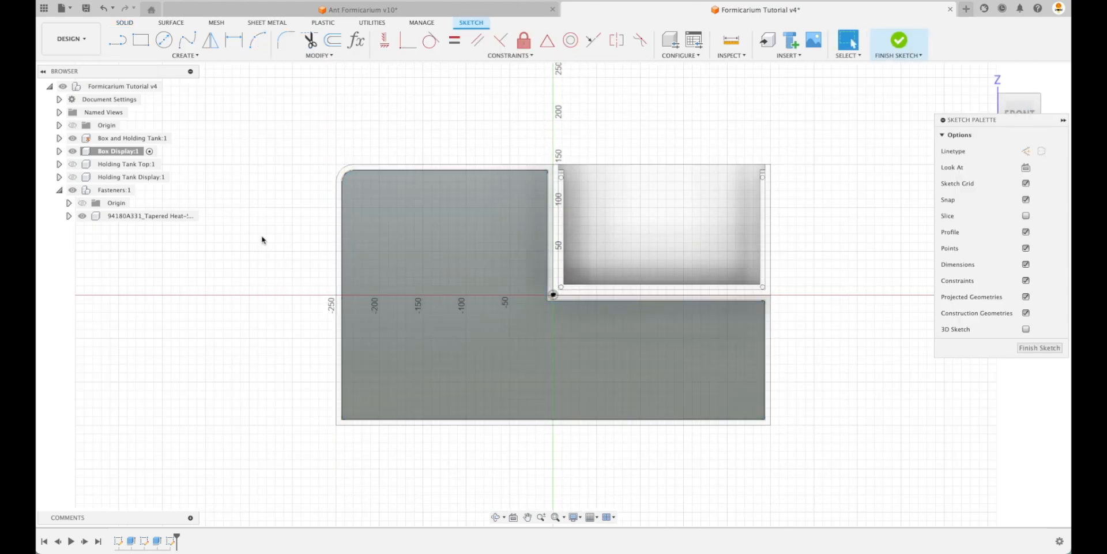
- Hide the Box Display component and project the box's front ledge face with its hole outlines into the sketch
click(73, 153)
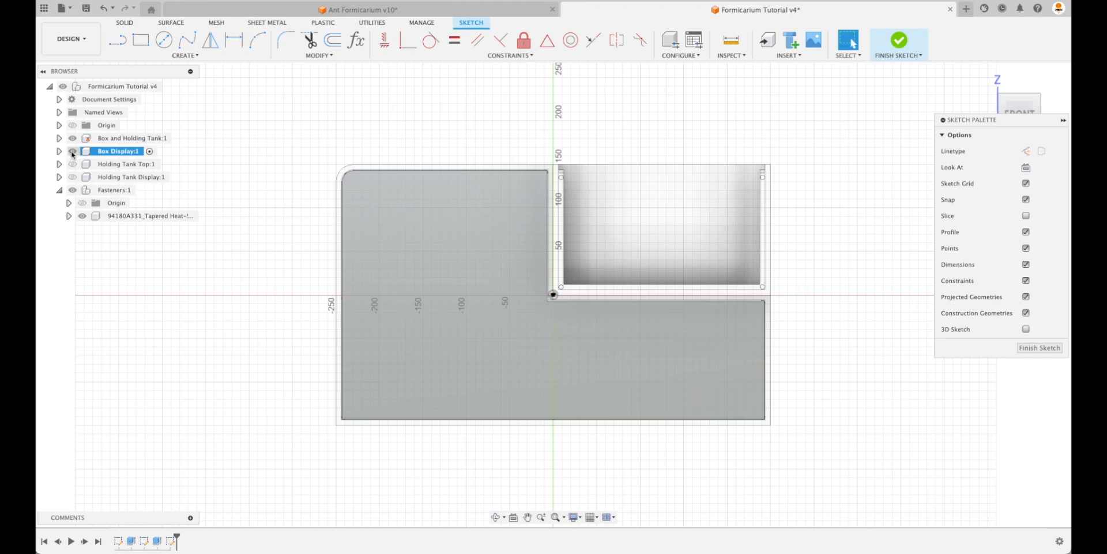
click(73, 152)
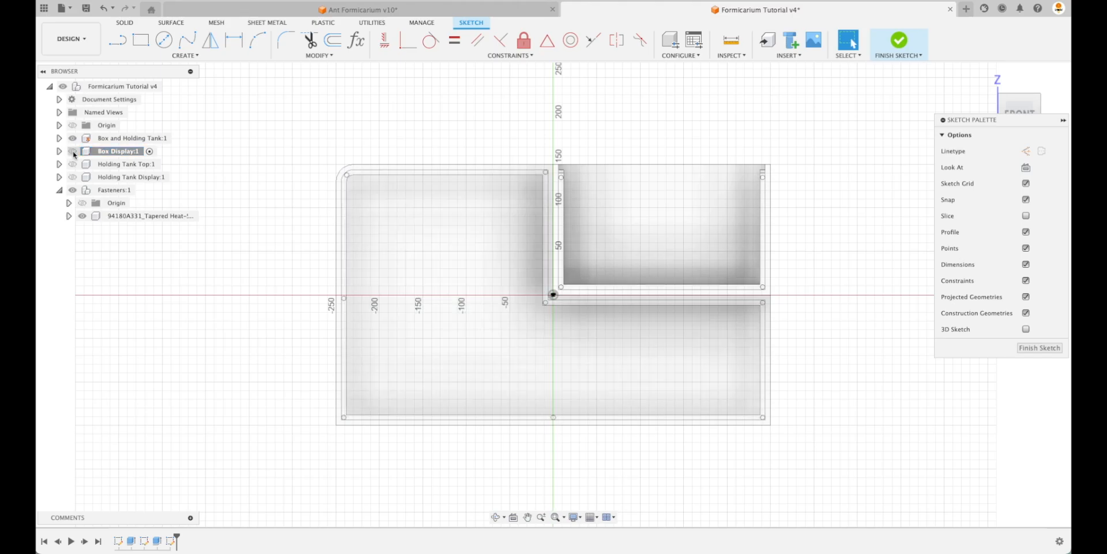
scroll(289, 294, up, 10)
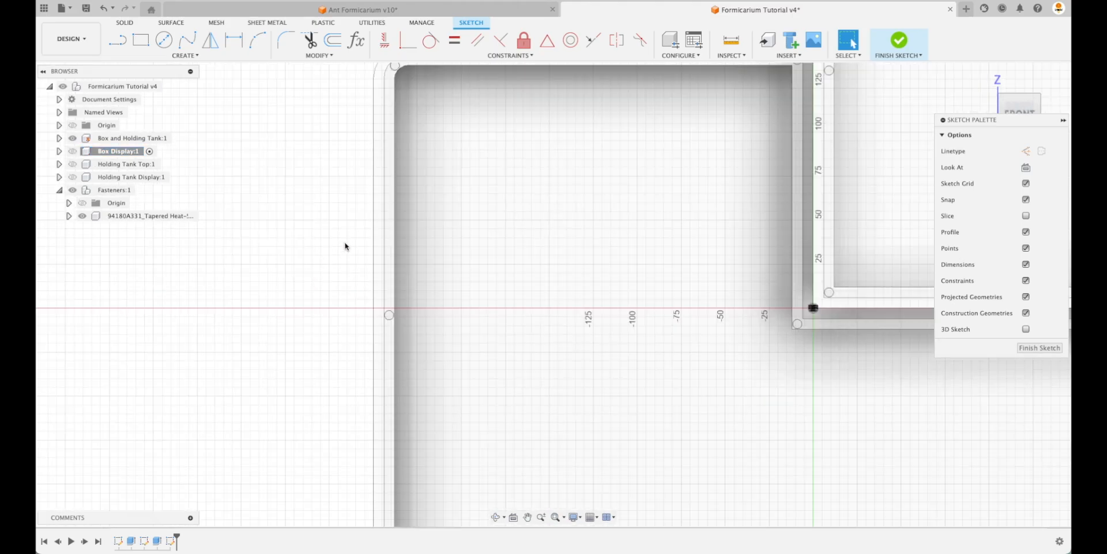
key(p)
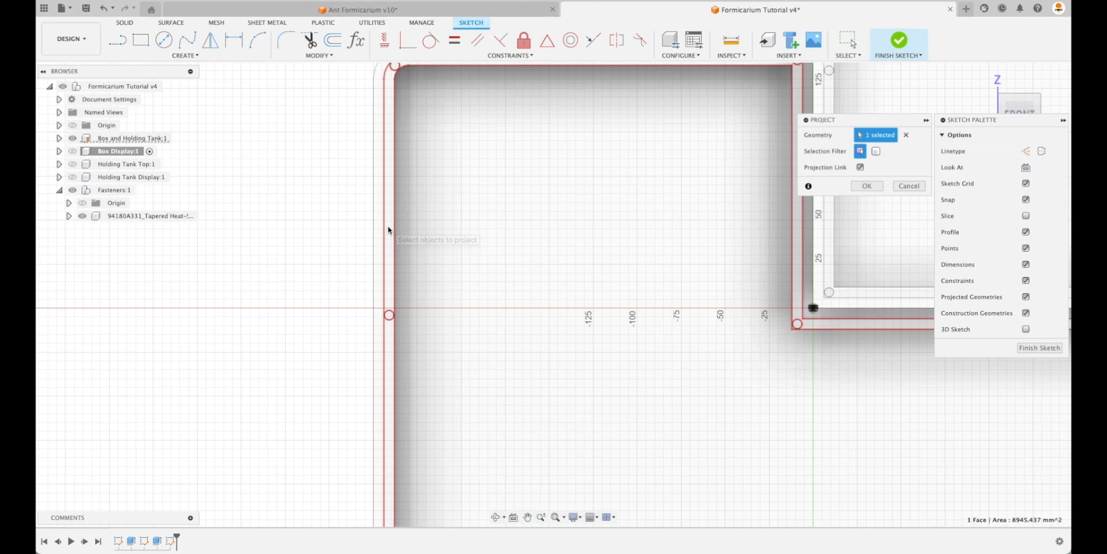
scroll(293, 234, down, 4)
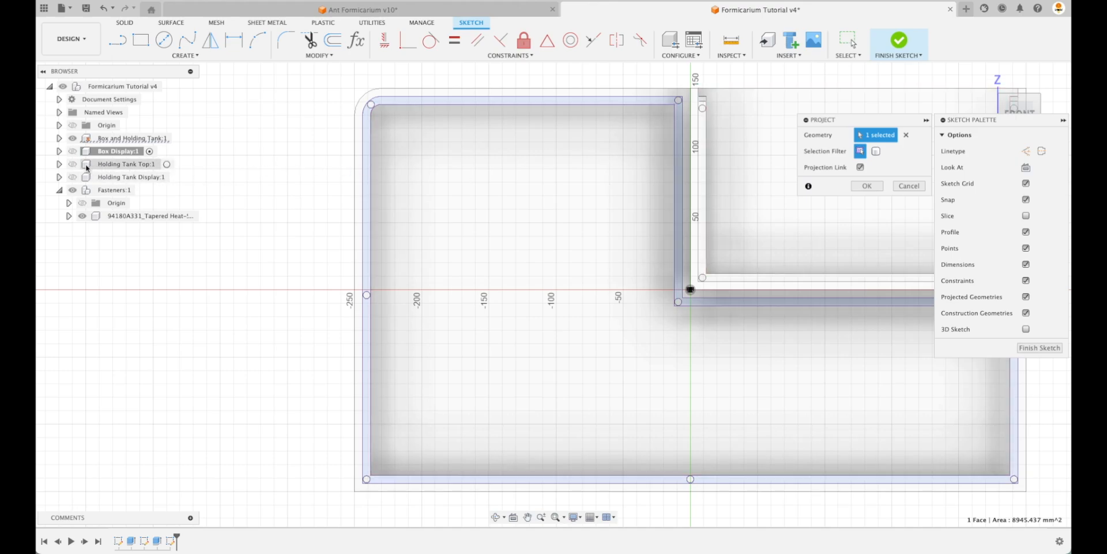
click(866, 186)
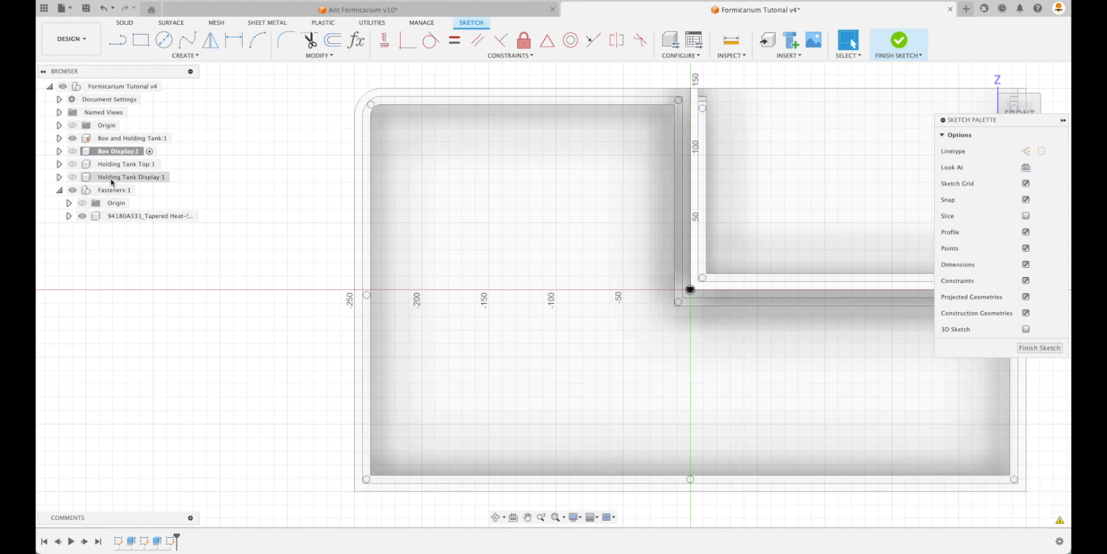
- Show the Box Display component again, check the projected corner hole against the panel's edge, and finish the sketch
click(73, 152)
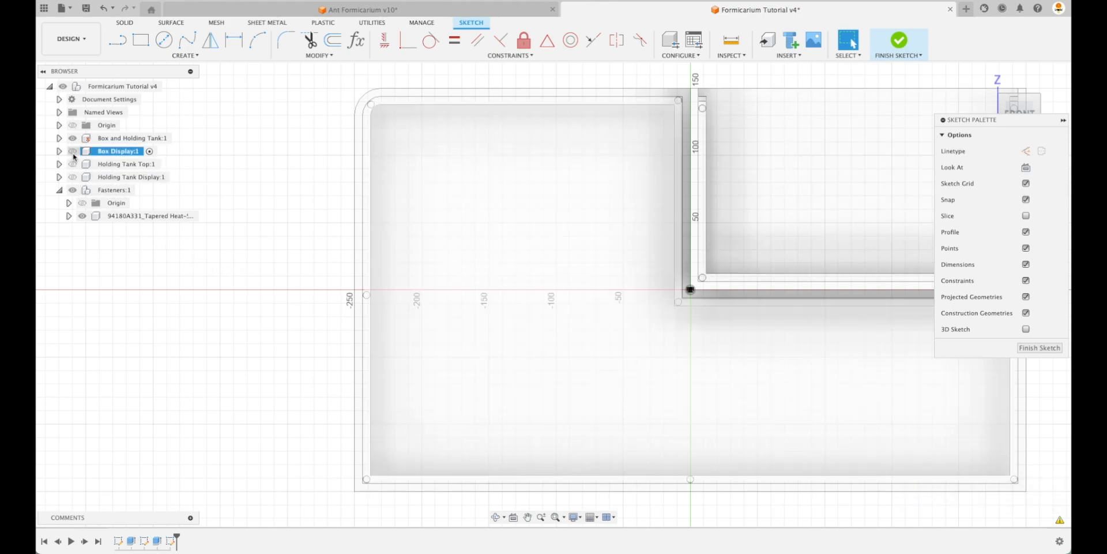
scroll(406, 91, up, 10)
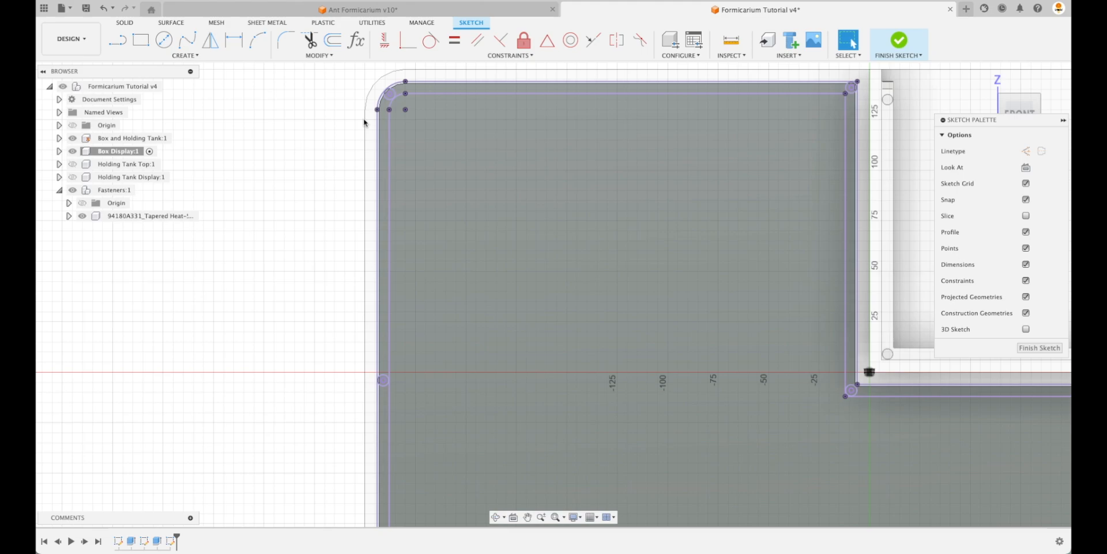
mouse_move(427, 98)
middle_down()
mouse_move(334, 186)
mouse_move(319, 277)
middle_up()
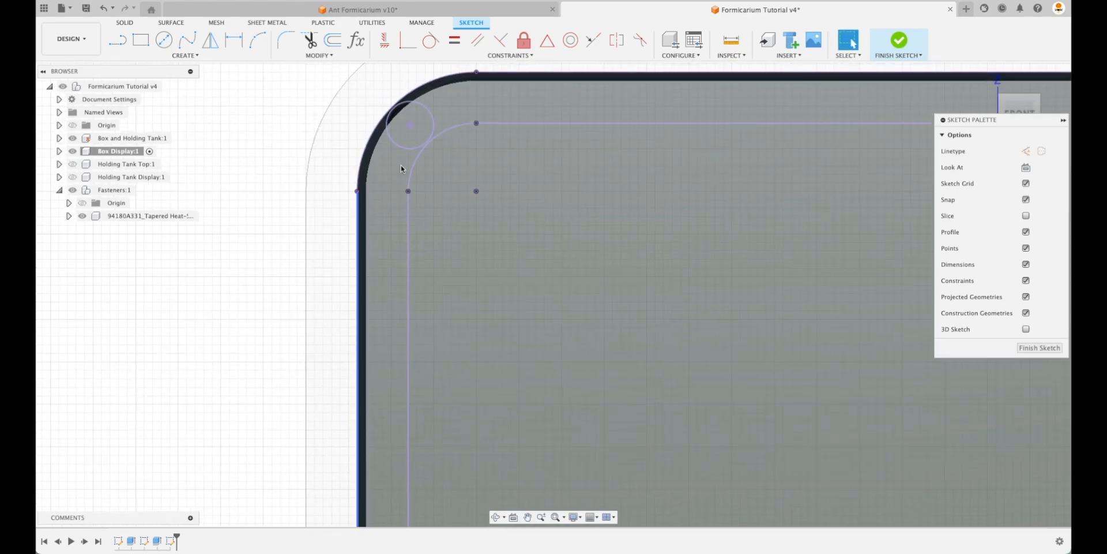
click(411, 126)
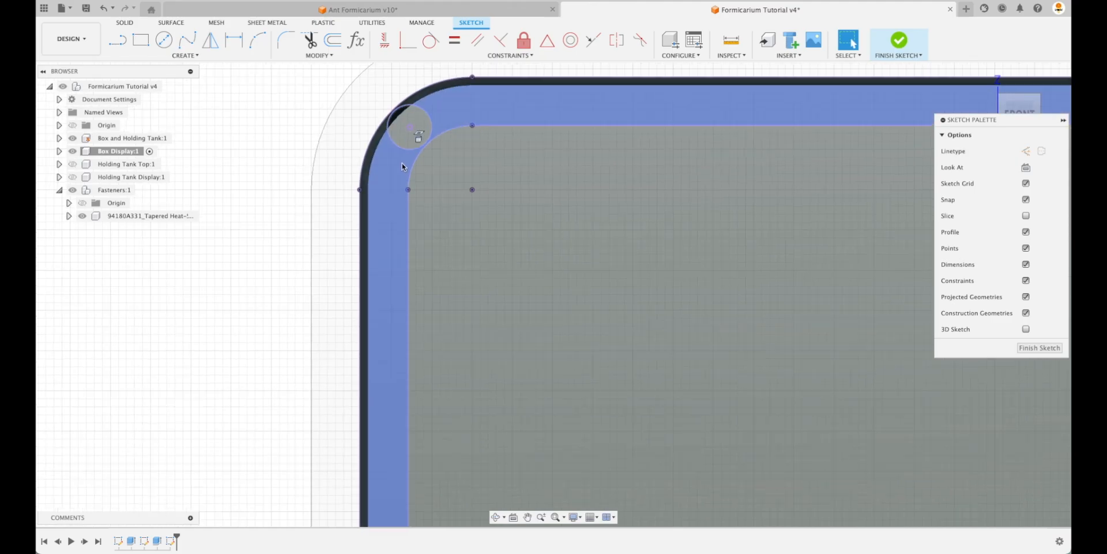
scroll(473, 179, down, 6)
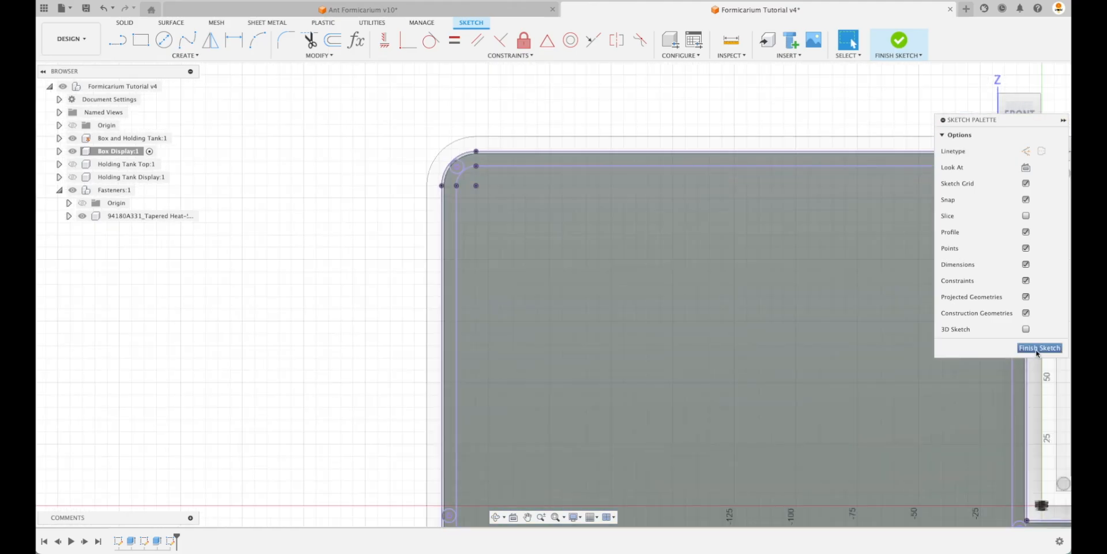
click(1039, 347)
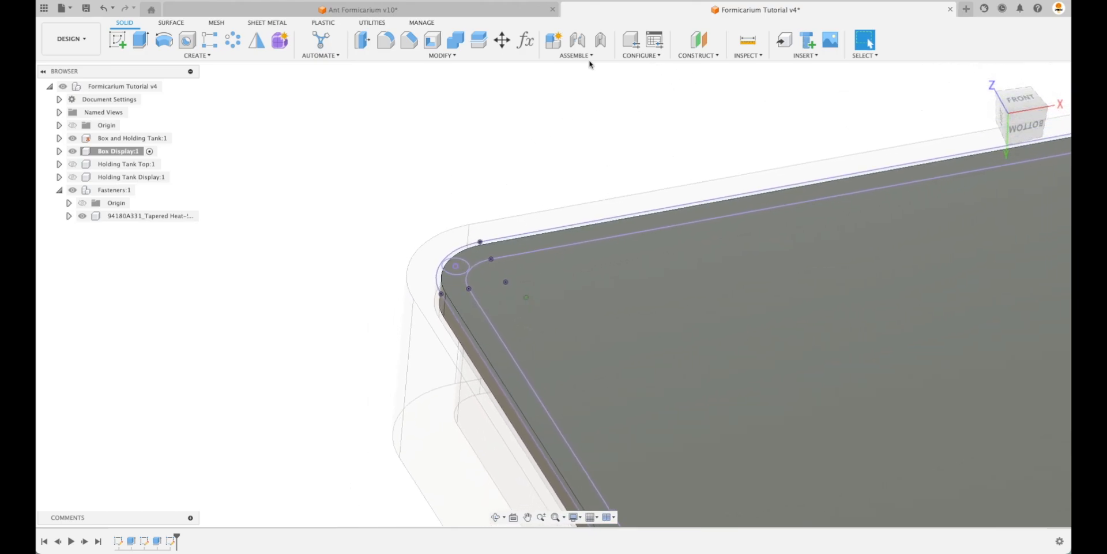
- Set the Relief user parameter to 0.5 mm
click(525, 40)
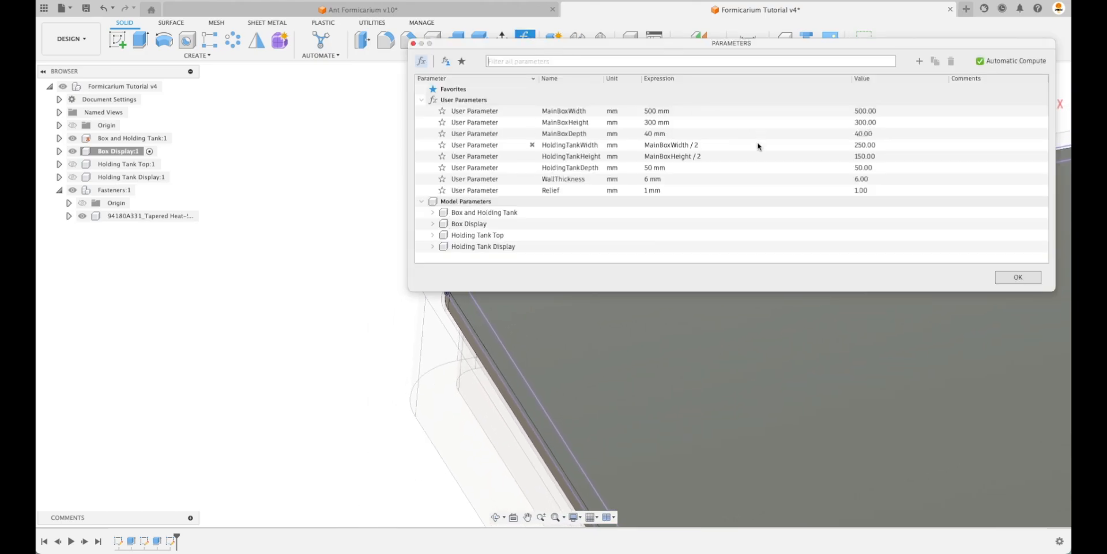
double_click(659, 191)
text(.5)
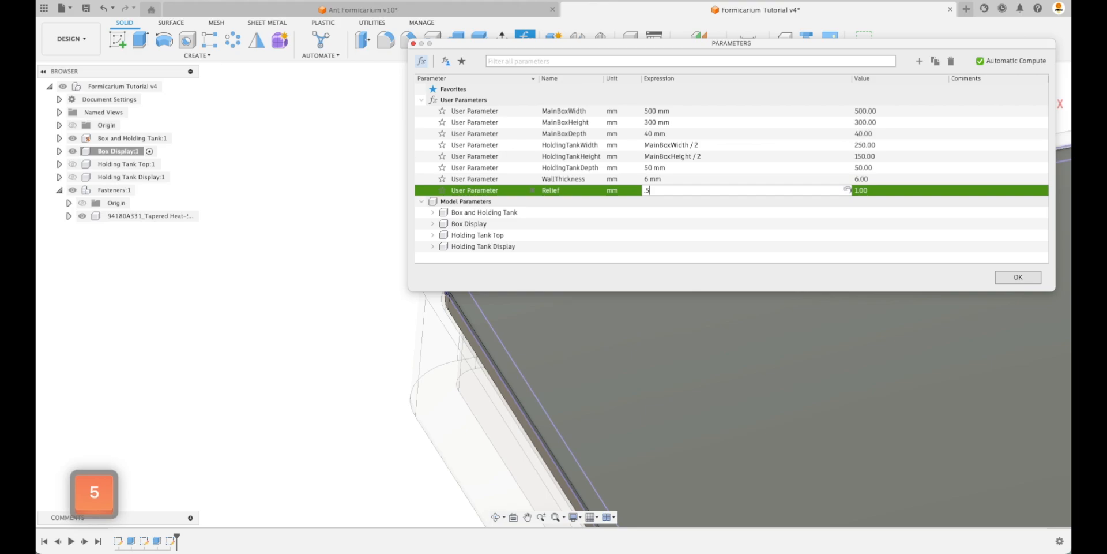
click(1015, 277)
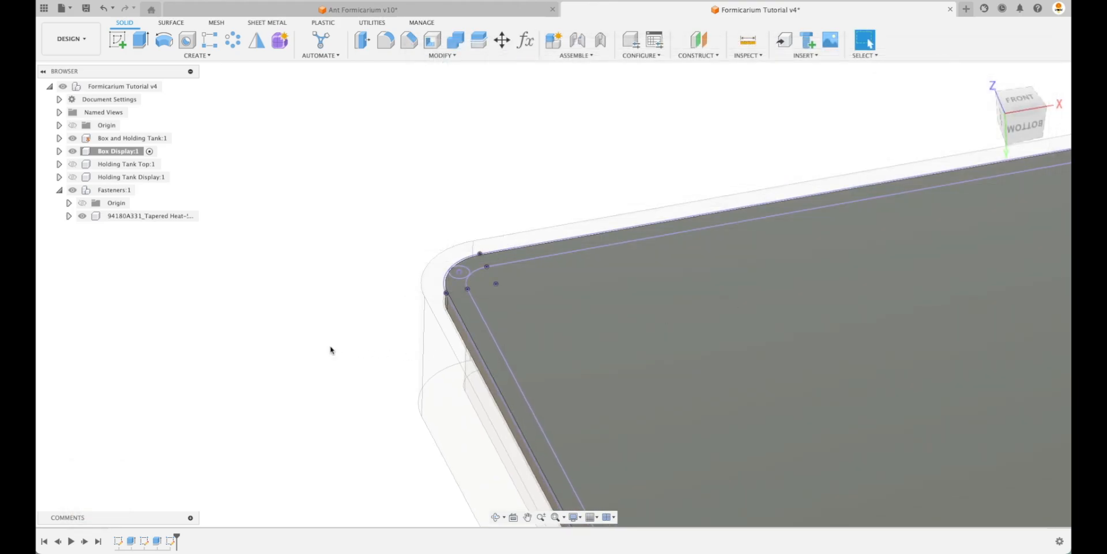
- Examine how the projected hole circles sit against the display panel's edges at its upper corners
scroll(331, 349, up, 10)
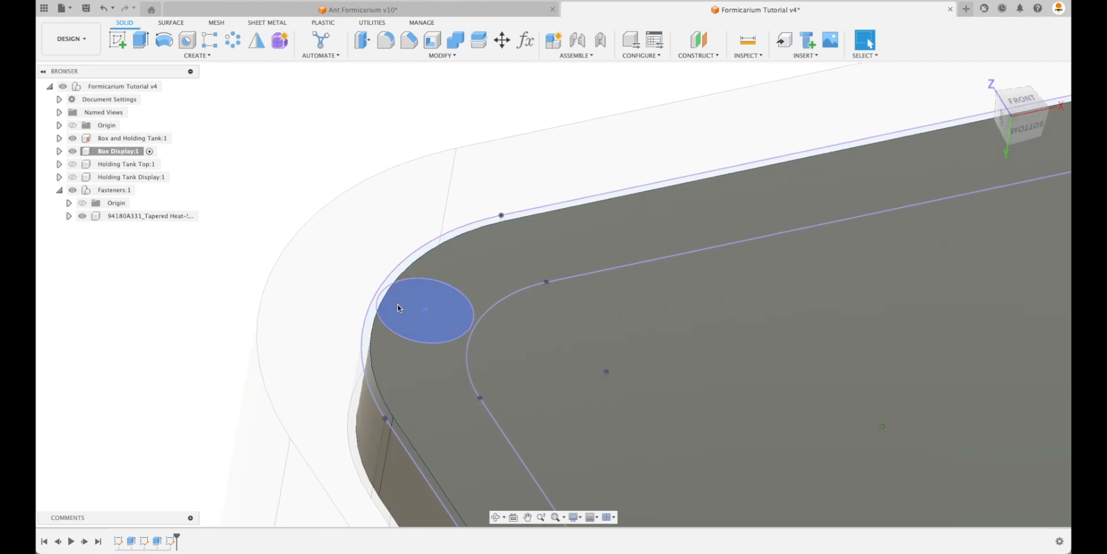
shift+middle_drag(397, 304, 407, 303)
scroll(250, 346, down, 5)
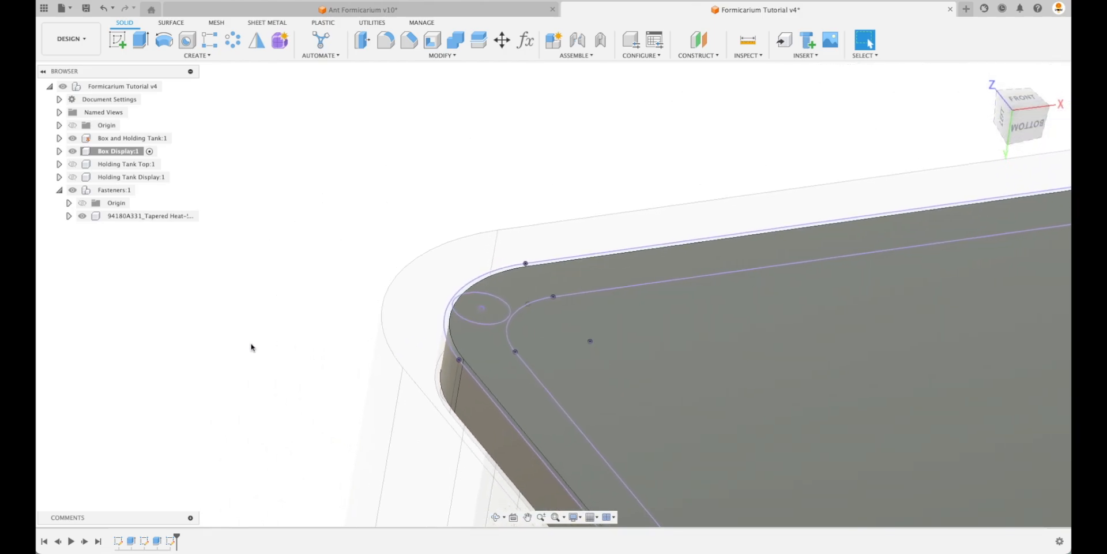
shift+scroll(210, 364, up, 10)
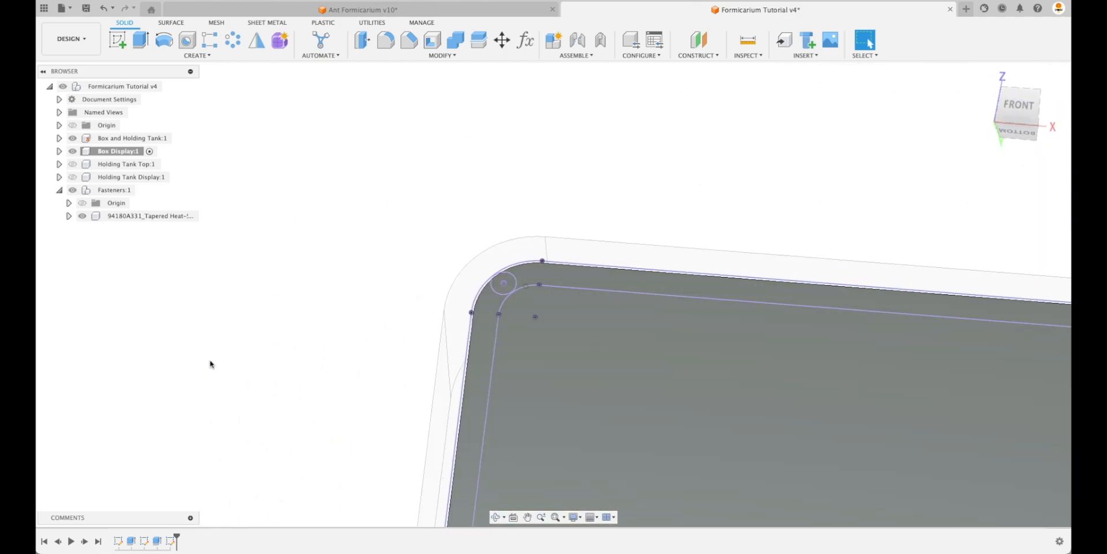
scroll(207, 379, down, 3)
shift+scroll(208, 380, down, 3)
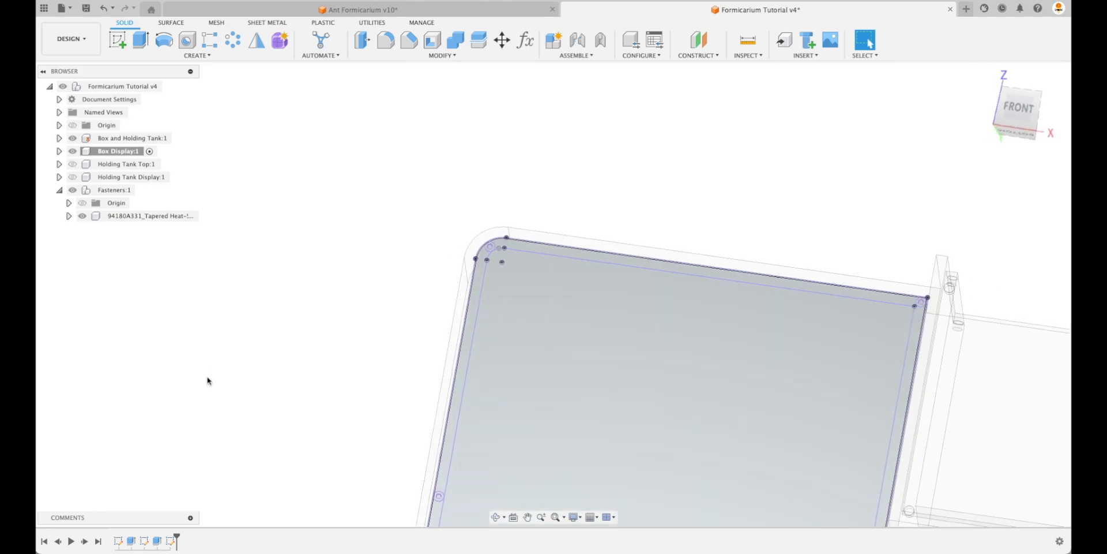
scroll(967, 285, up, 8)
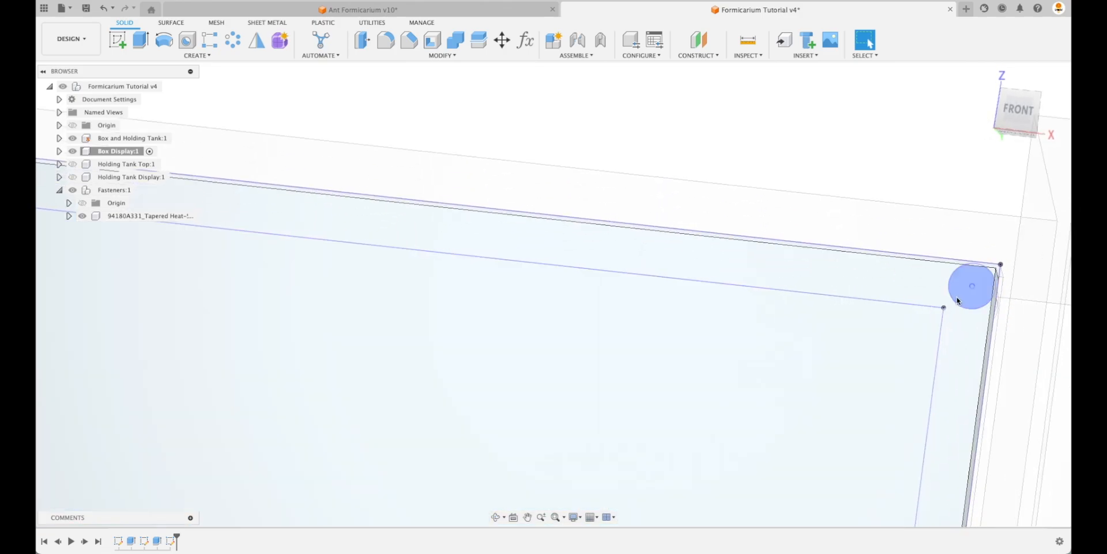
shift+scroll(989, 287, down, 2)
scroll(1021, 290, down, 3)
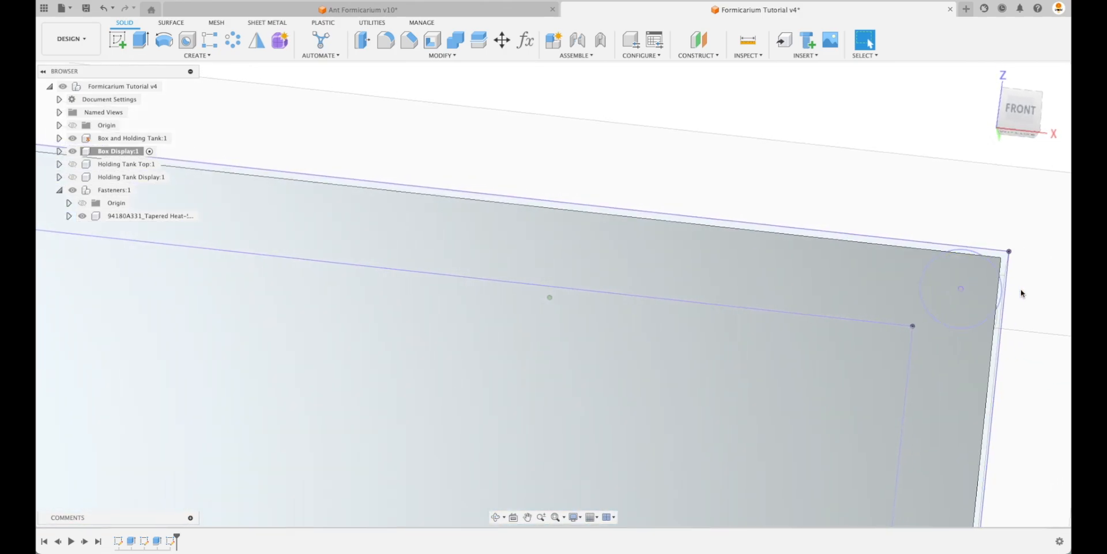
scroll(933, 282, down, 5)
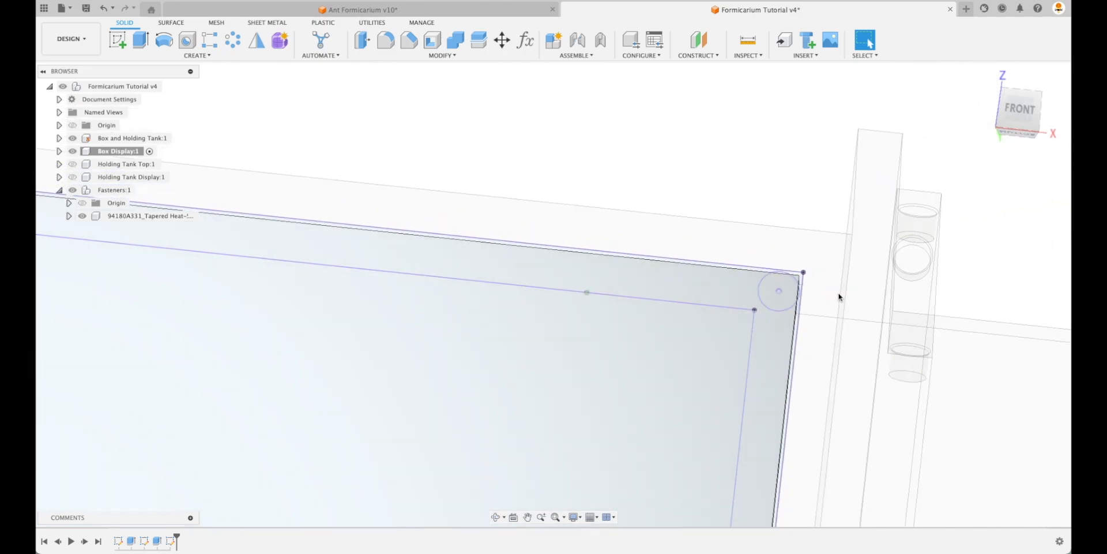
scroll(807, 276, down, 5)
- Start a hole feature and pick the eight projected hole centres around the display panel's perimeter as its sketch points
shift+middle_drag(669, 180, 583, 180)
scroll(620, 181, down, 5)
scroll(577, 184, down, 1)
shift+middle_drag(402, 234, 277, 118)
click(186, 40)
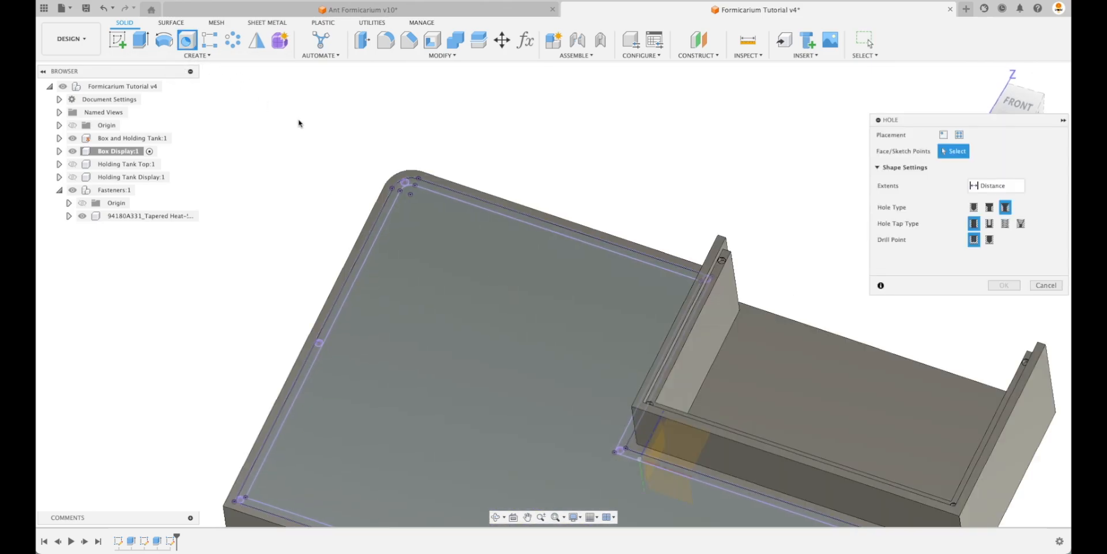
scroll(426, 195, up, 10)
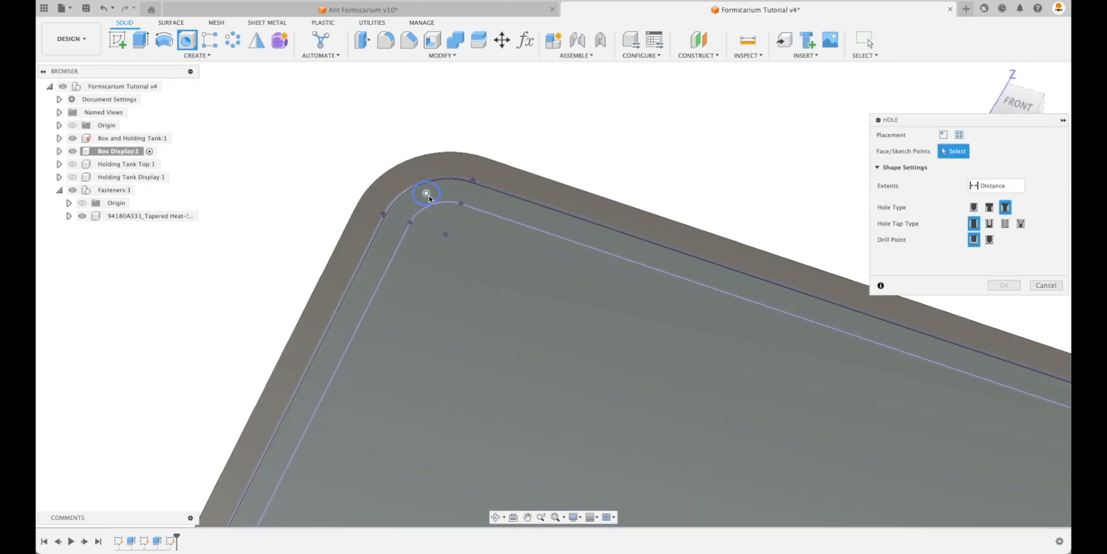
click(427, 195)
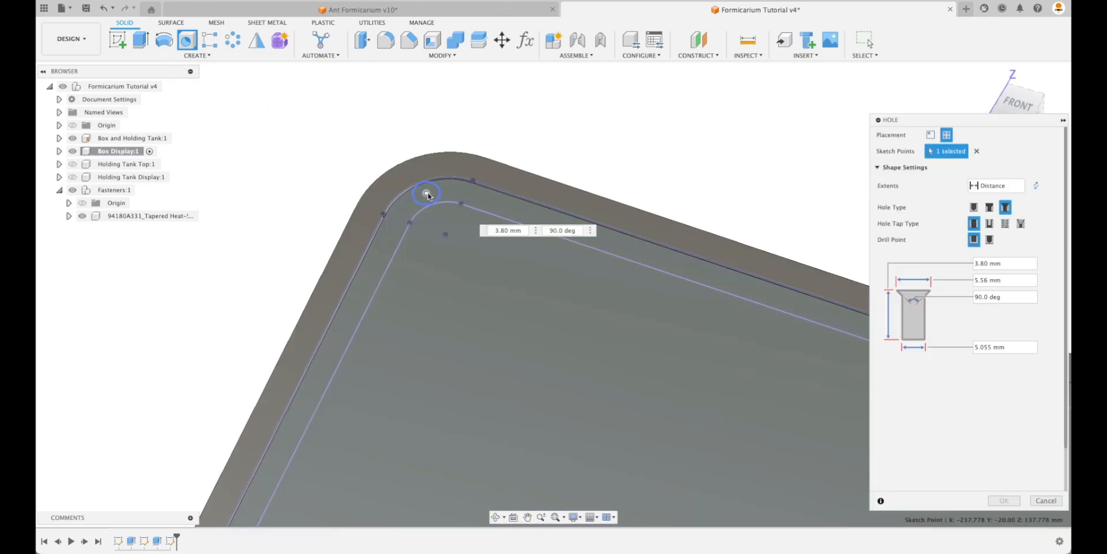
scroll(478, 150, down, 5)
scroll(271, 432, up, 5)
click(219, 328)
scroll(245, 366, down, 5)
click(191, 304)
click(718, 481)
click(718, 481)
click(843, 229)
middle_drag(346, 115, 534, 329)
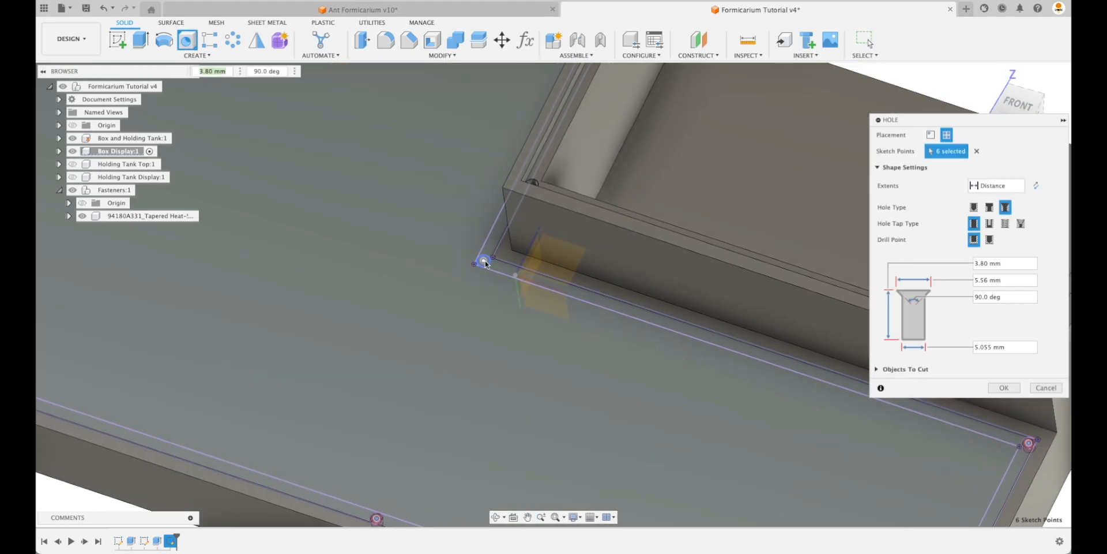
click(483, 258)
middle_drag(485, 260, 656, 390)
click(799, 104)
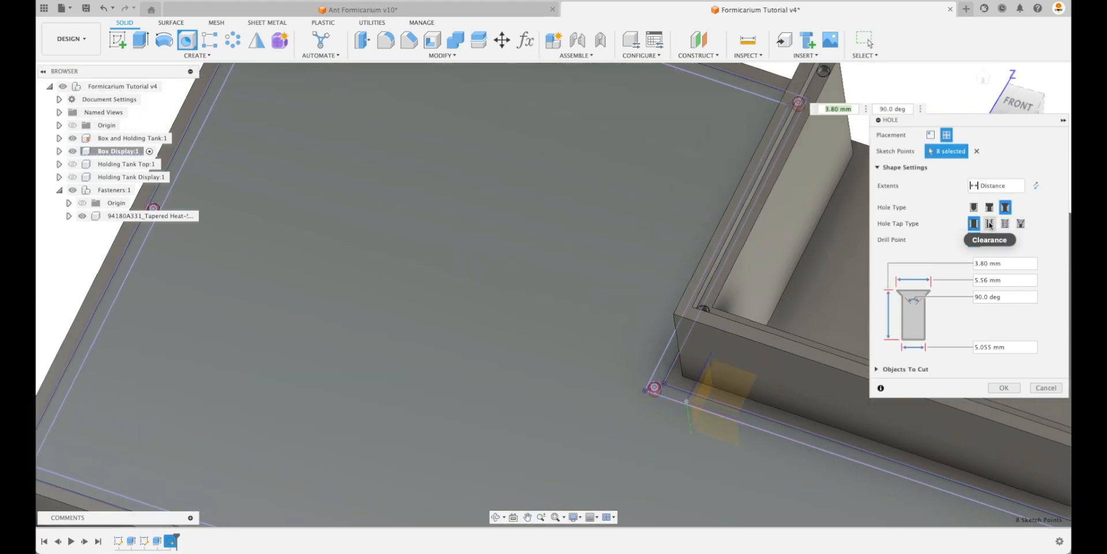
- Make the countersunk holes clearance holes for M3 flat head machine screws
click(990, 223)
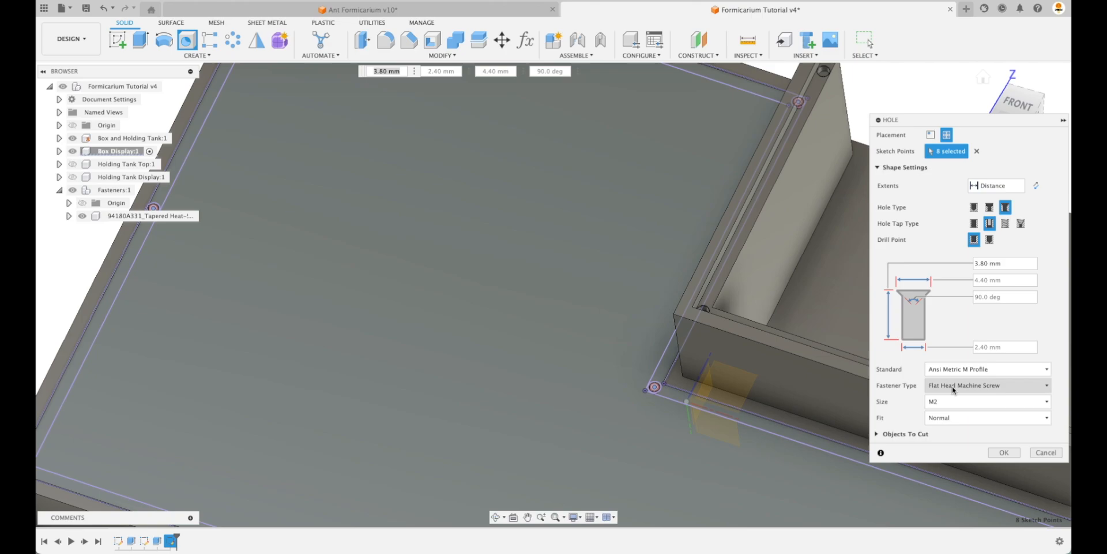
click(953, 400)
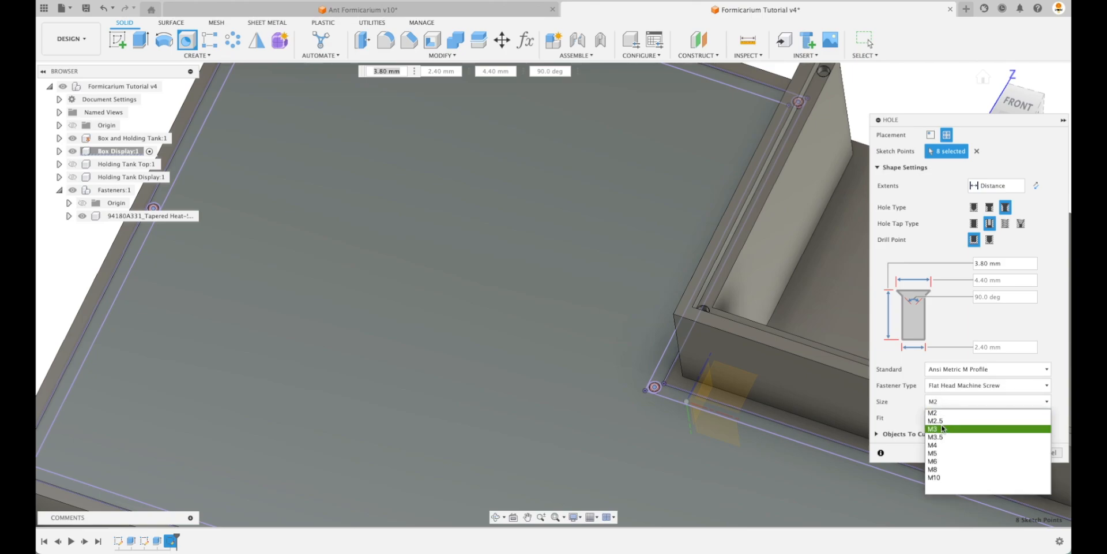
click(943, 429)
scroll(650, 365, up, 5)
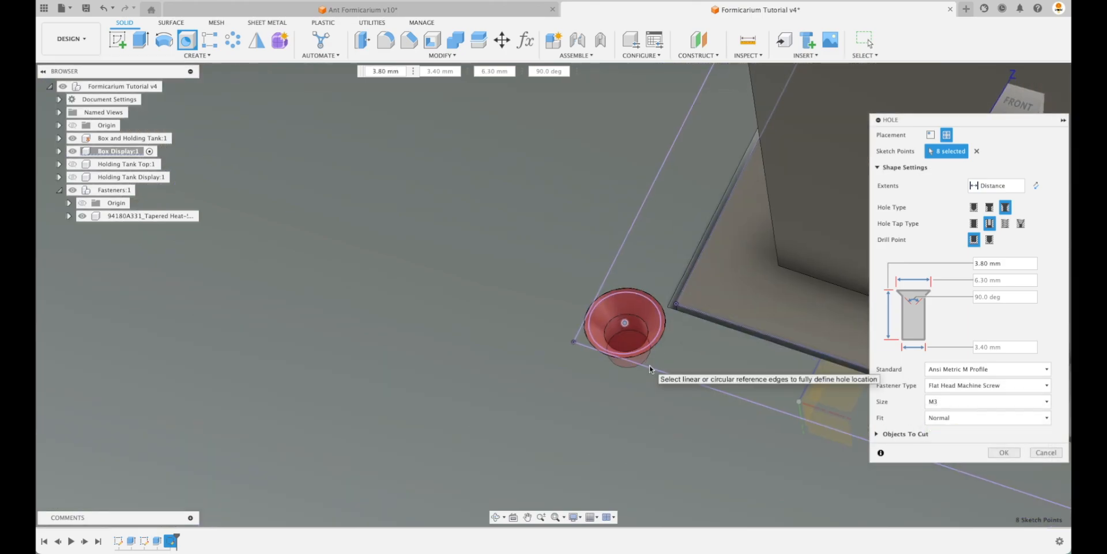
scroll(650, 365, up, 3)
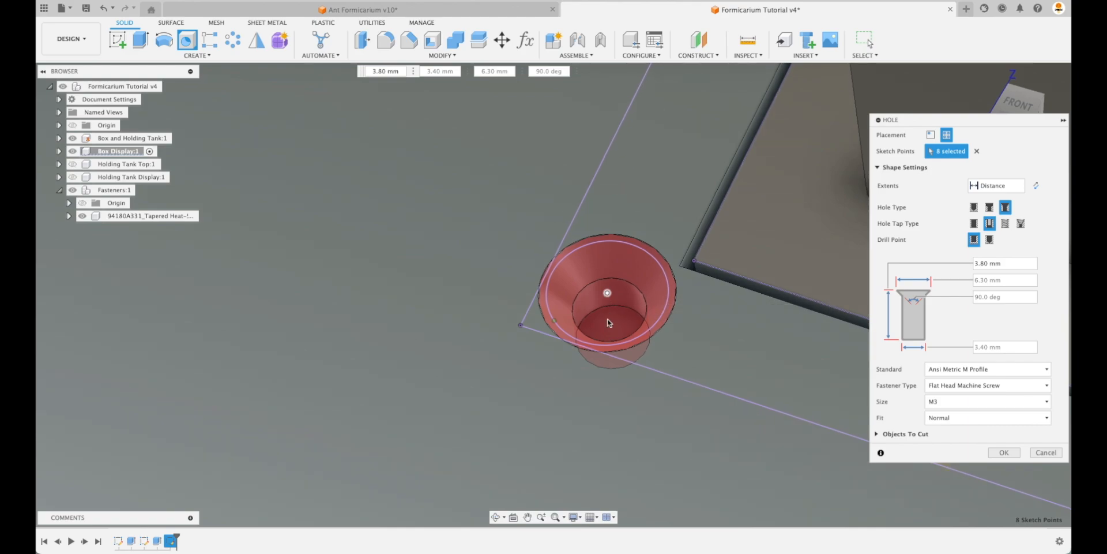
- Exclude the Box and Holding Tank body from the cut and create the holes in the Box Display body only
click(876, 434)
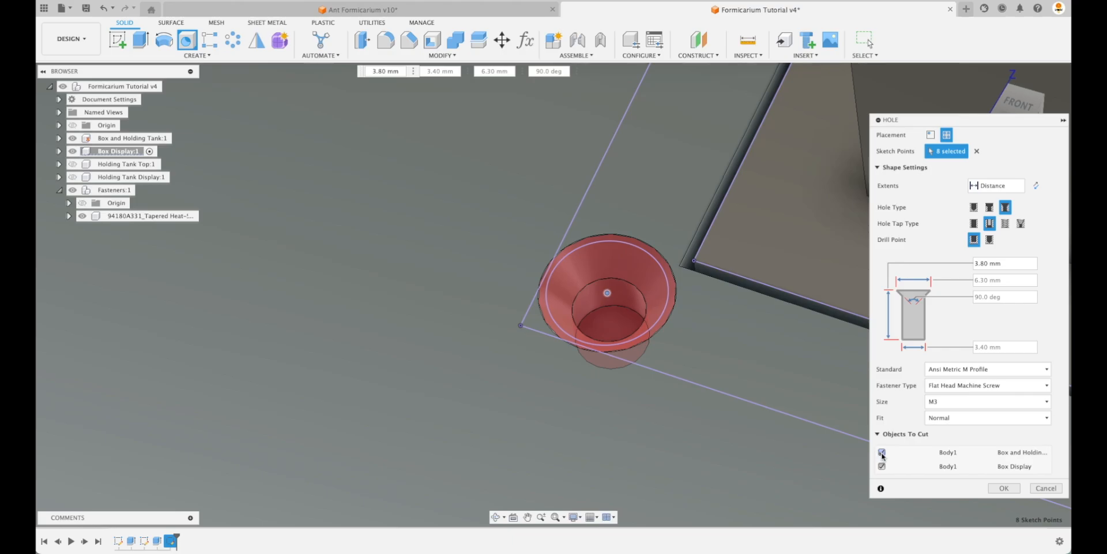
scroll(882, 456, down, 10)
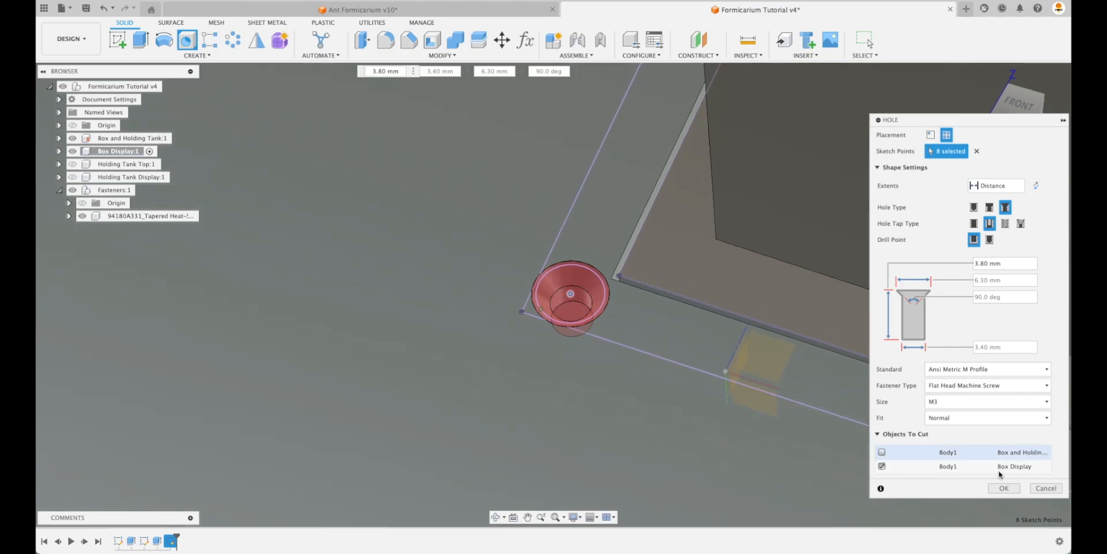
click(1004, 488)
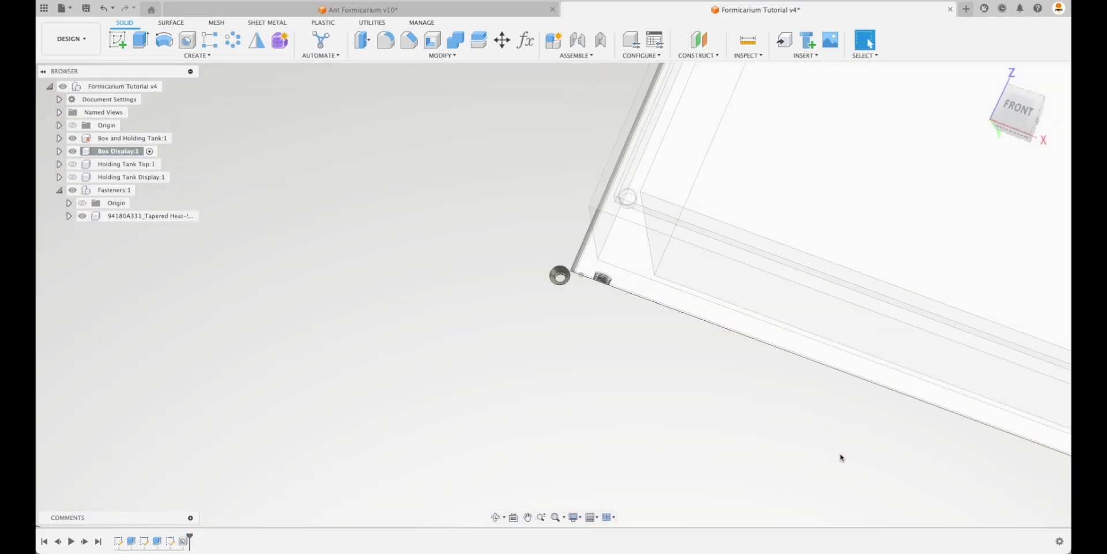
scroll(840, 455, down, 10)
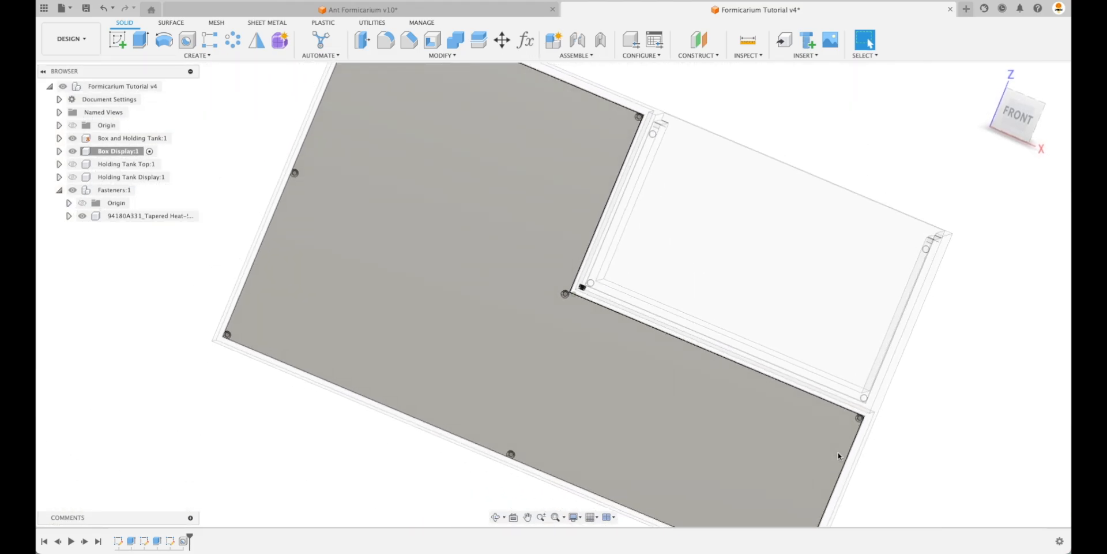
- Return to the top-level assembly and compare the Box Display's countersunk holes with the ledge holes beneath, with the panel hidden and shown
scroll(238, 419, up, 4)
click(172, 86)
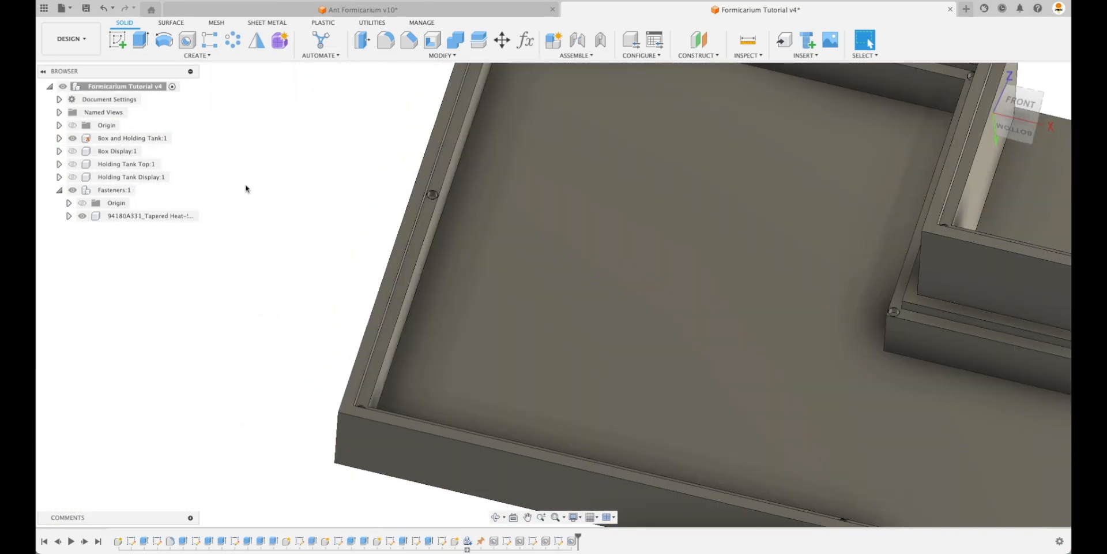
click(73, 151)
click(73, 151)
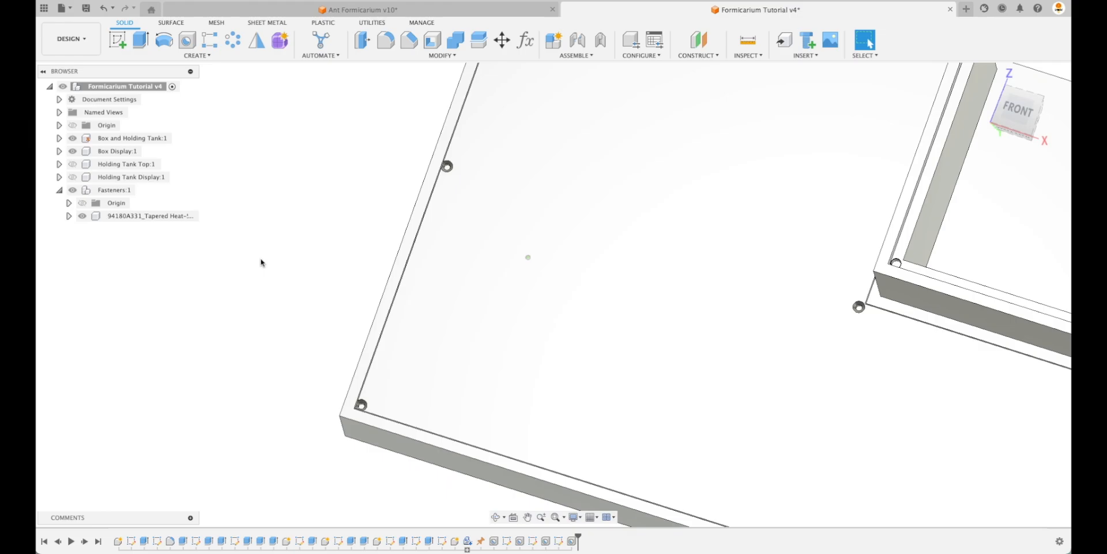
shift+scroll(258, 262, down, 5)
shift+scroll(254, 263, up, 10)
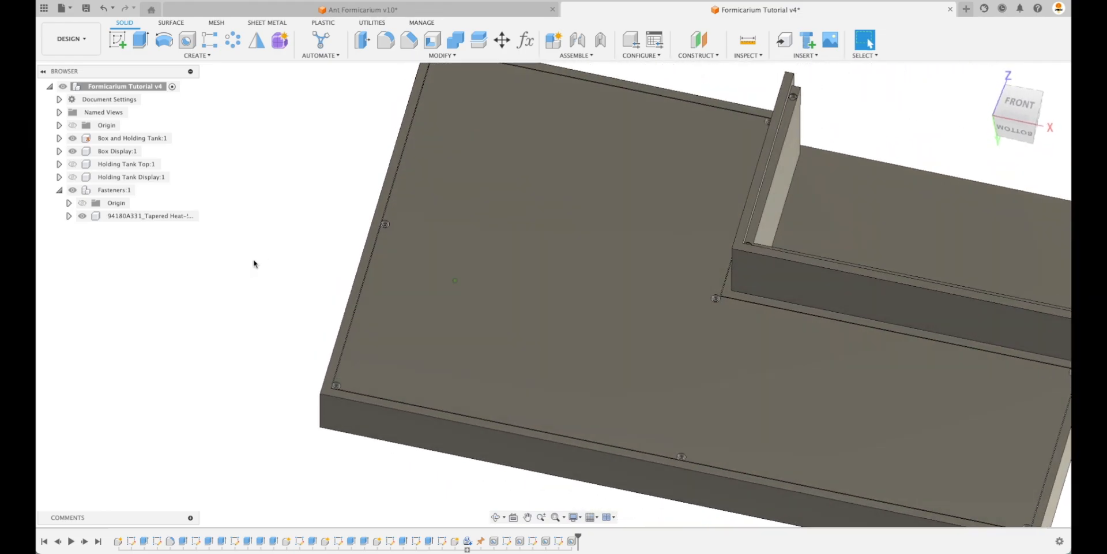
shift+scroll(250, 264, right, 5)
shift+scroll(248, 264, up, 10)
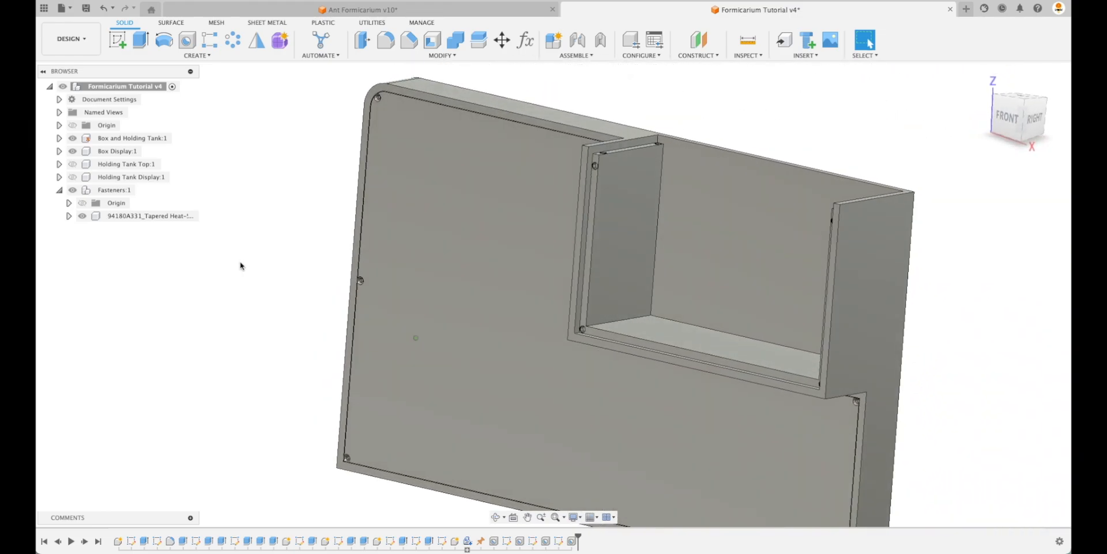
shift+scroll(234, 292, up, 4)
shift+scroll(233, 293, up, 3)
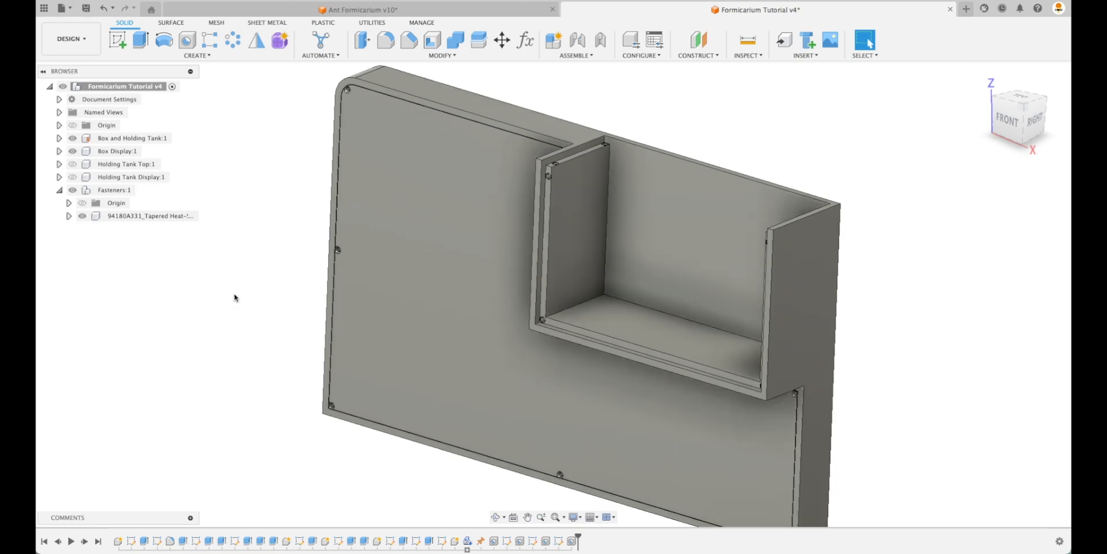
- Search the appearance library for "acry" and apply Acrylic (Clear) to the Box Display body
key(a)
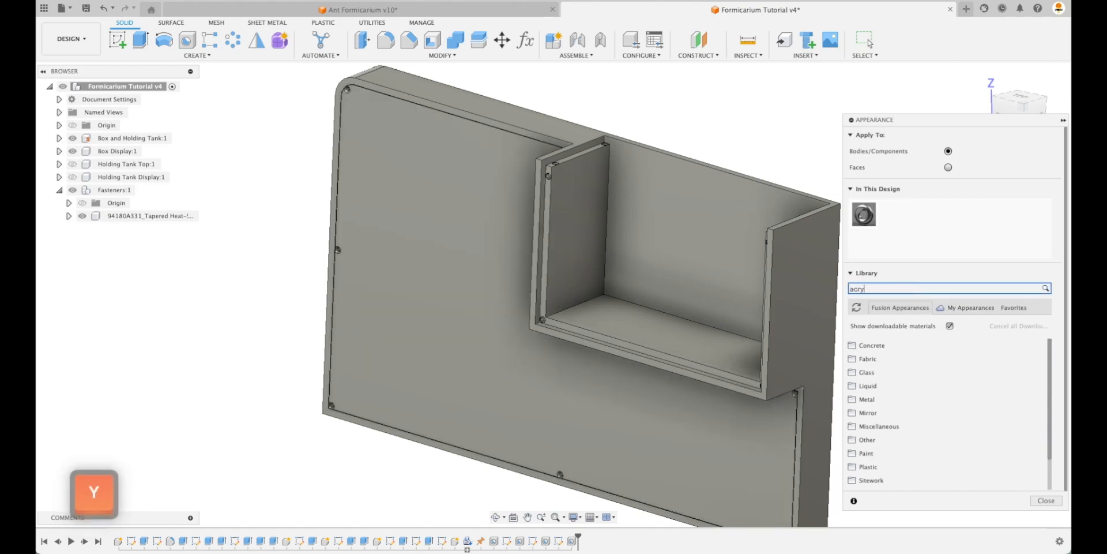
drag(909, 377, 494, 367)
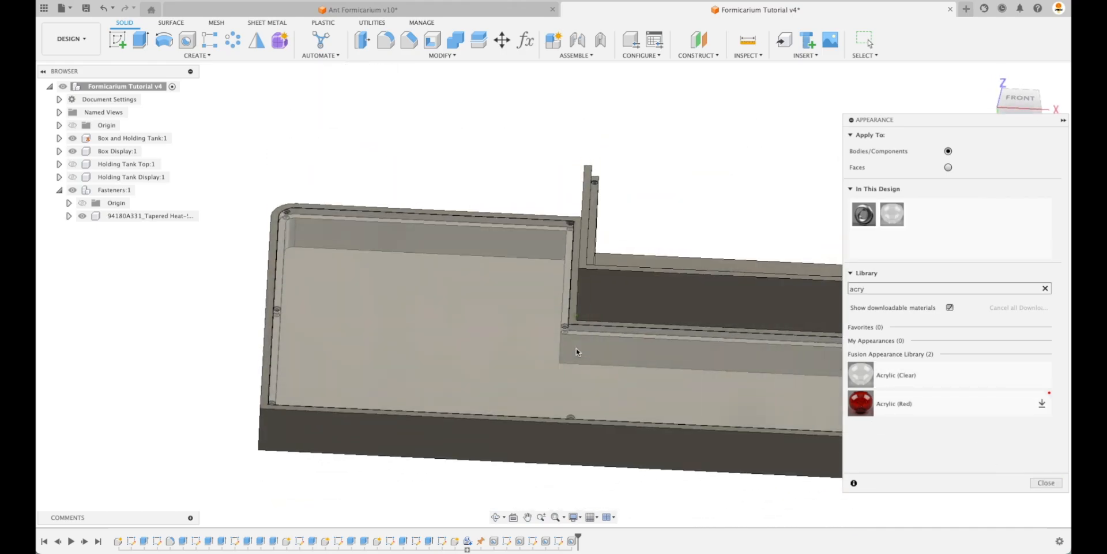
scroll(567, 339, up, 5)
scroll(567, 339, up, 2)
scroll(629, 362, down, 10)
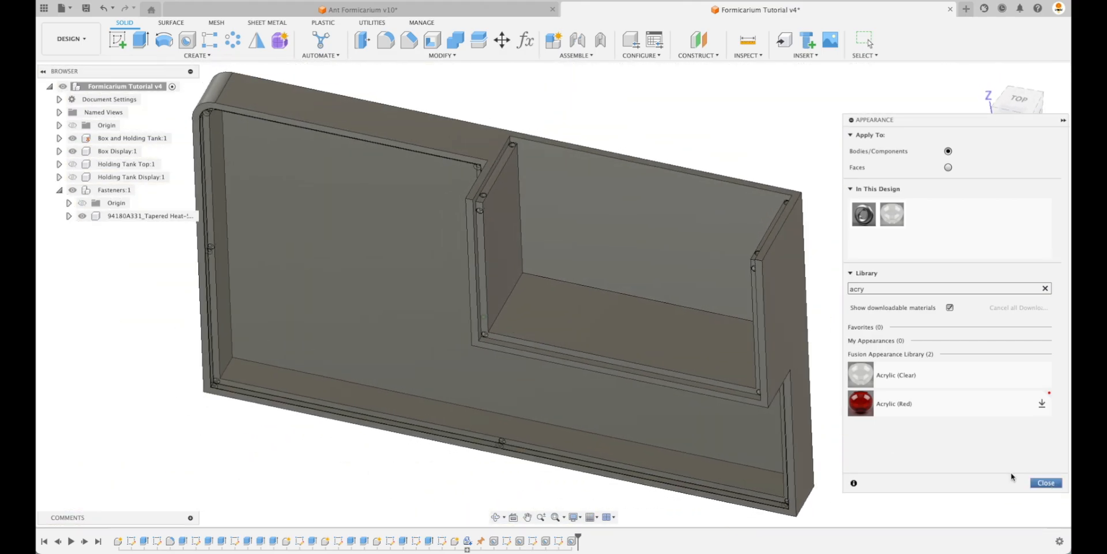
- Show the Holding Tank Display and give it the Acrylic (Clear) appearance as well
click(72, 176)
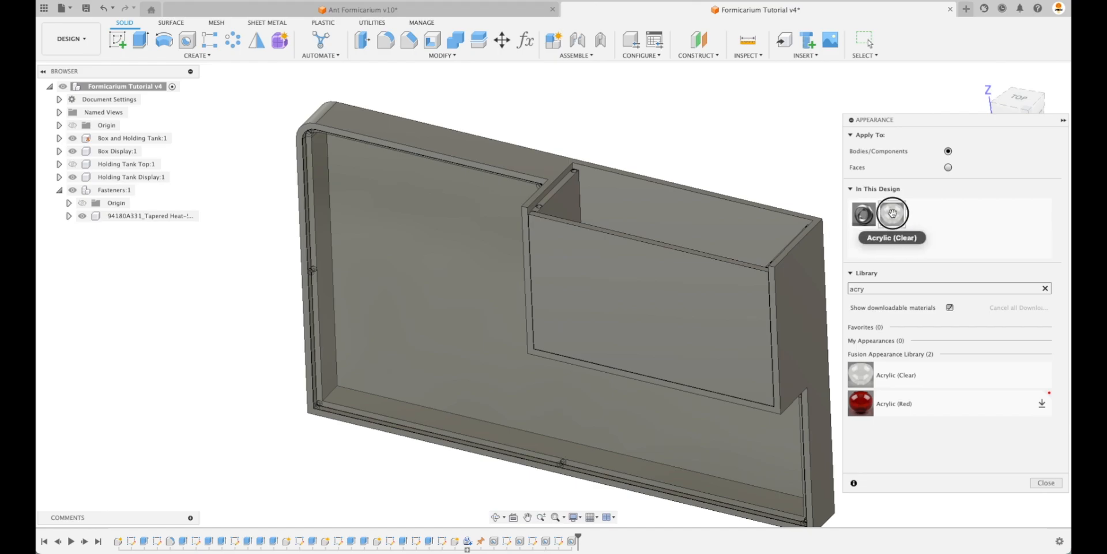
drag(892, 213, 672, 295)
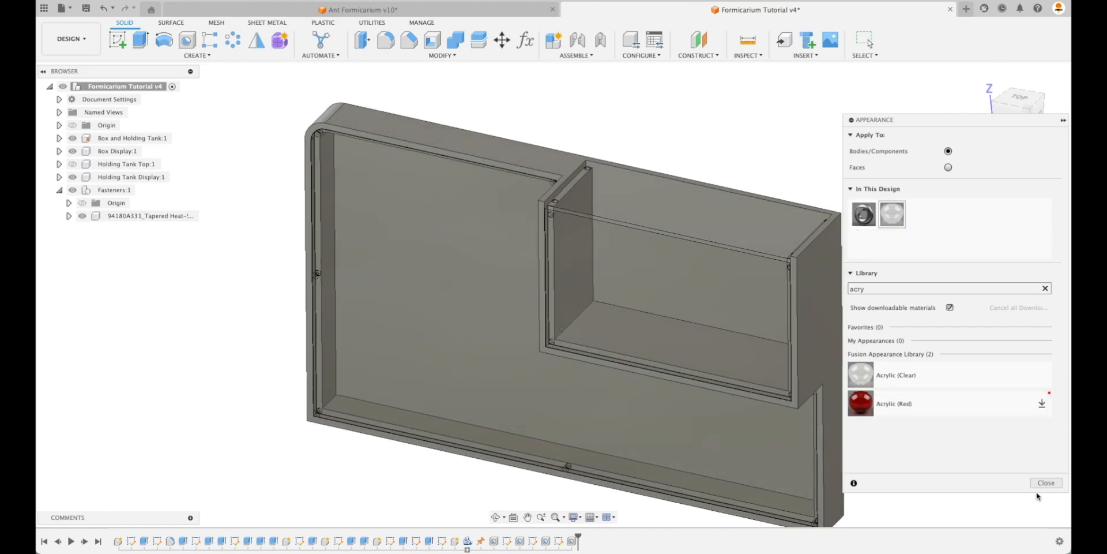
click(1046, 483)
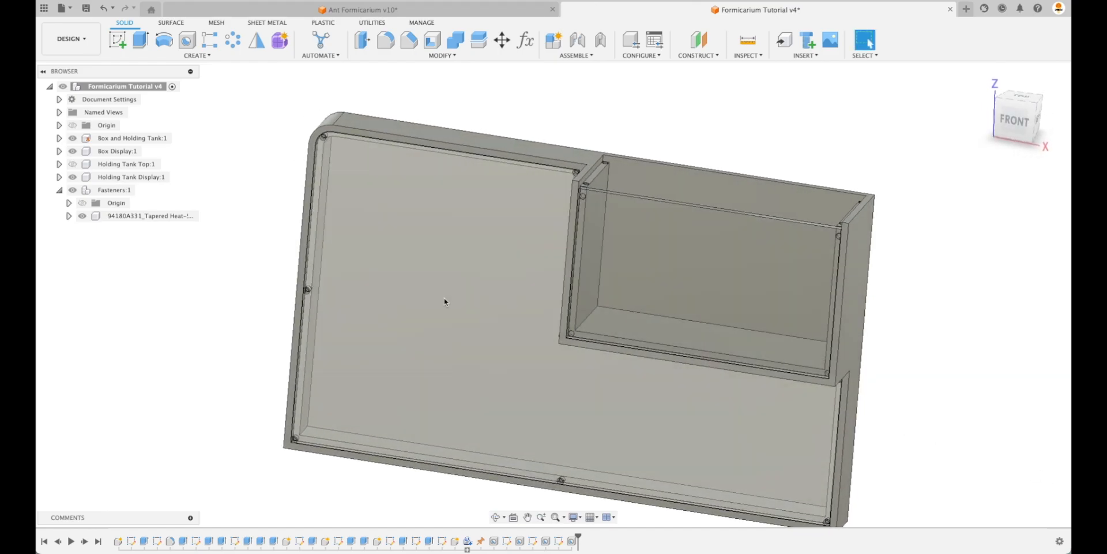
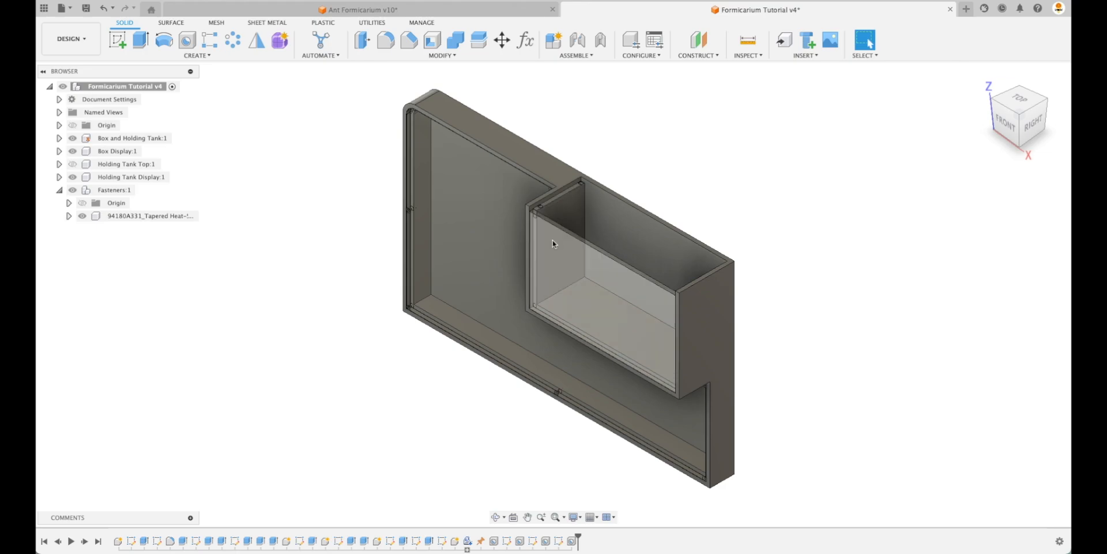
- Make the Holding Tank Display the active component
click(530, 238)
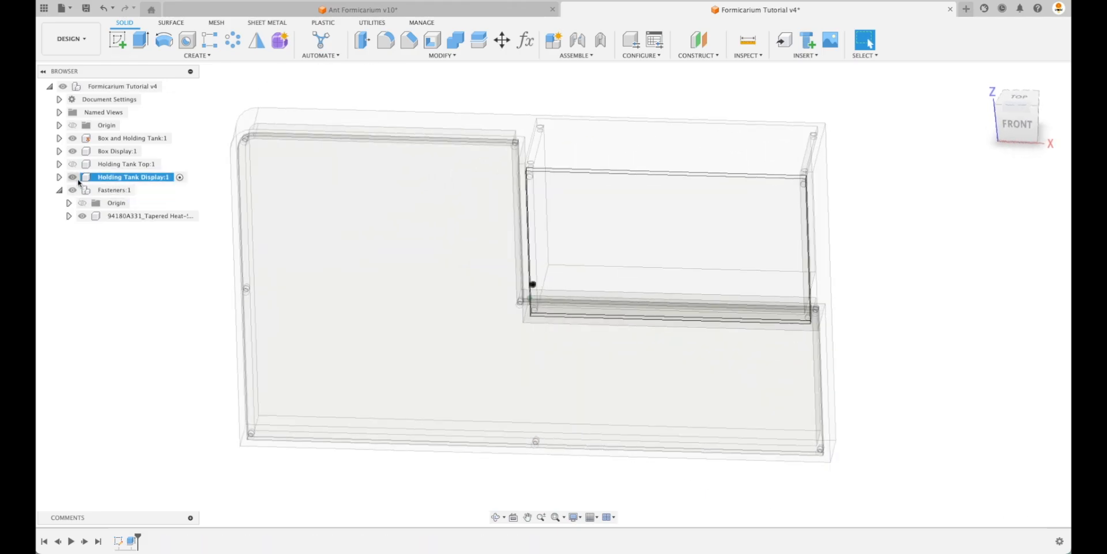
key(p)
scroll(539, 171, up, 5)
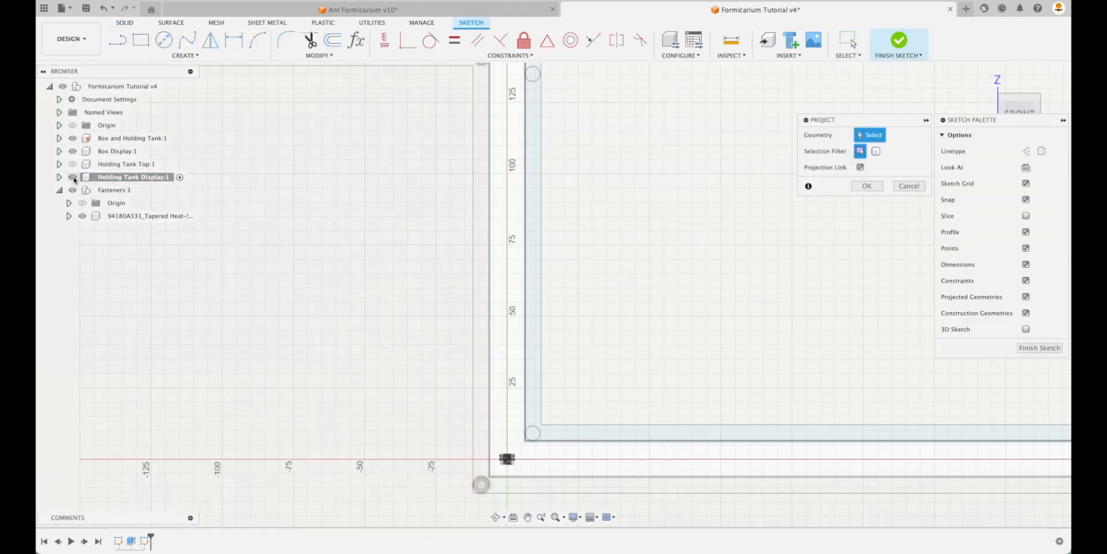
click(537, 172)
click(870, 188)
scroll(472, 255, down, 3)
shift+middle_drag(472, 255, 1070, 366)
key(super+z)
key(super+z)
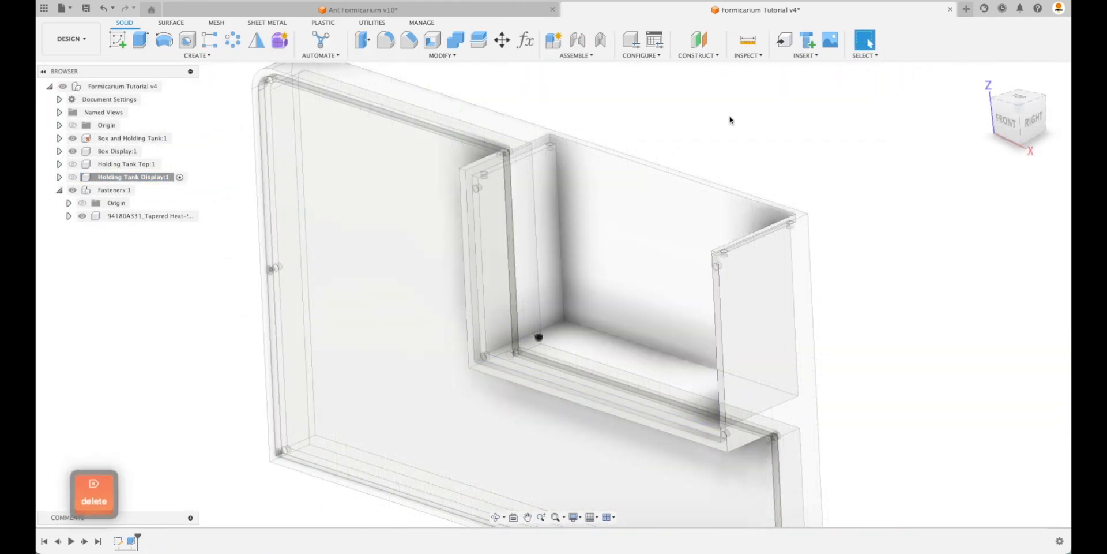
- Show the Holding Tank Display and start a new sketch on its front face for the screw hole positions
click(72, 177)
click(118, 41)
click(490, 183)
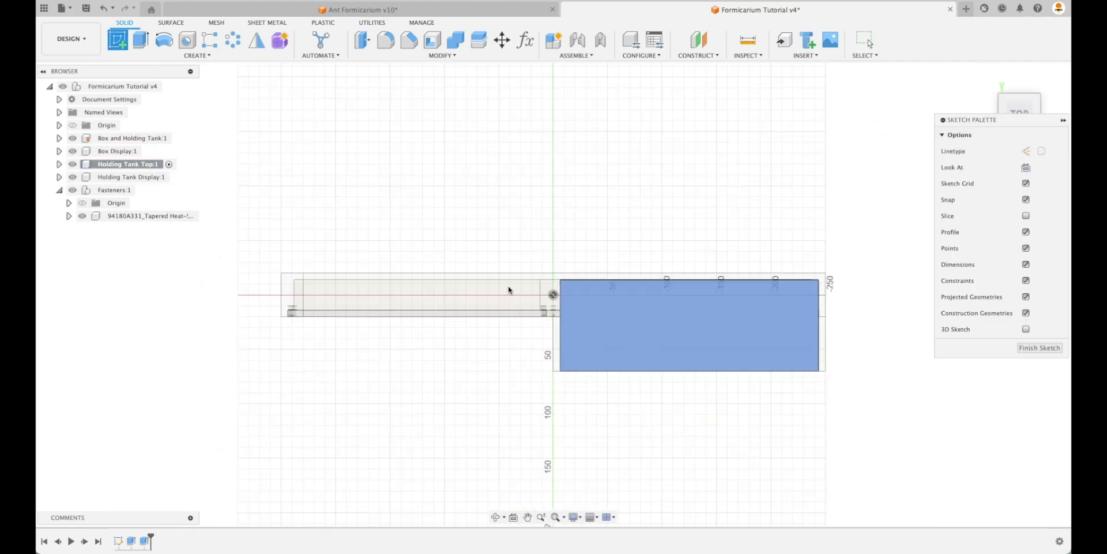
- Project the tank's insert holes into the Holding Tank Top sketch, create its screw holes and reactivate the top-level assembly
key(p)
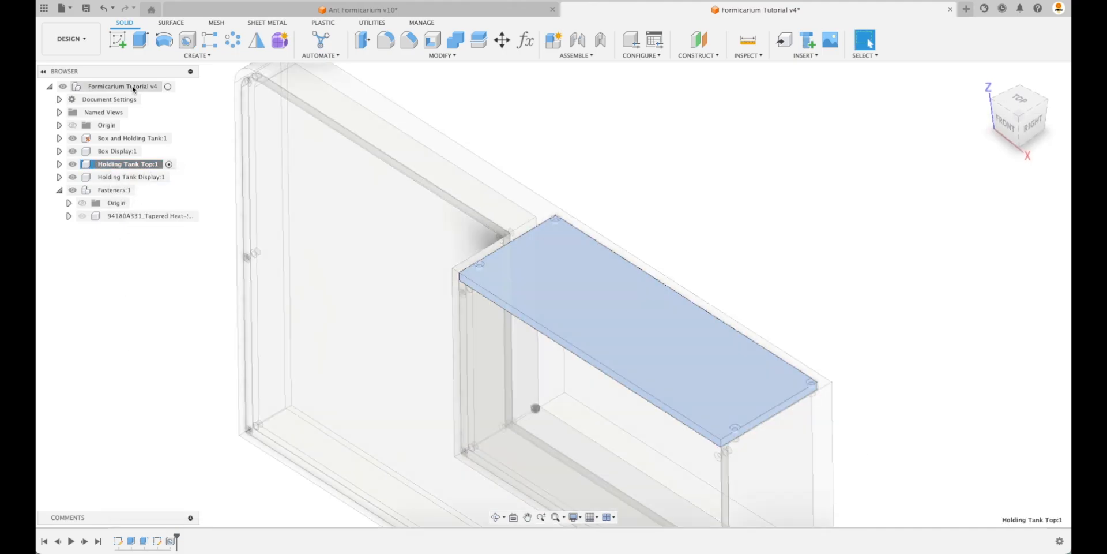
click(167, 87)
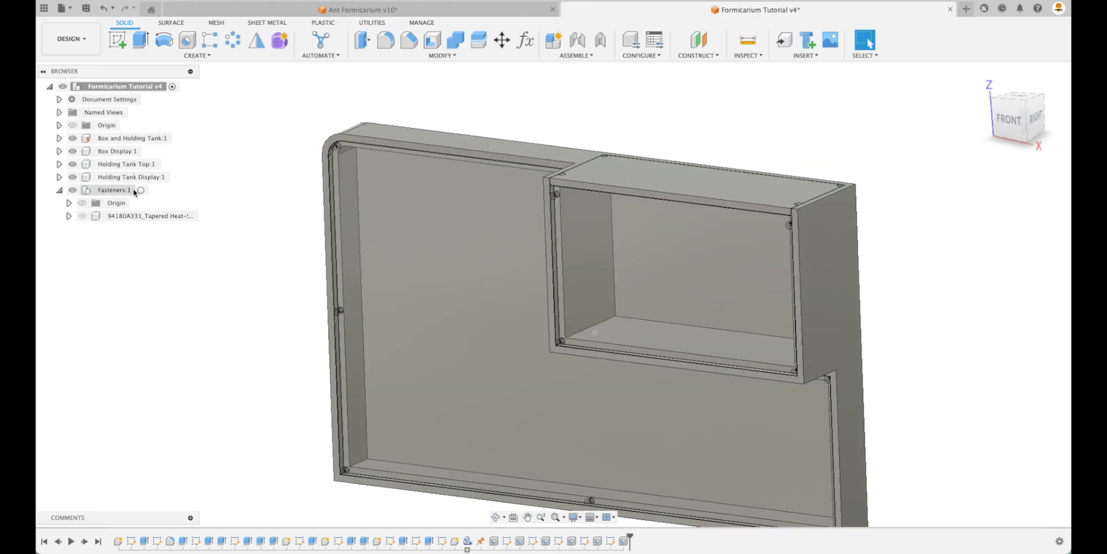
- Hide the Box Display, Holding Tank Top and Holding Tank Display, and show the tapered heat-set insert
click(72, 177)
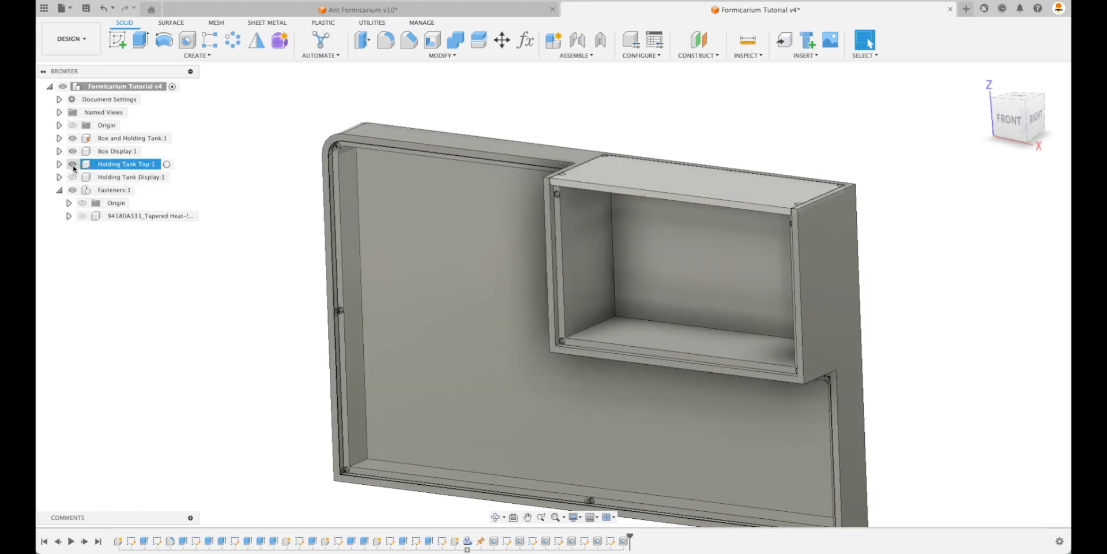
click(73, 164)
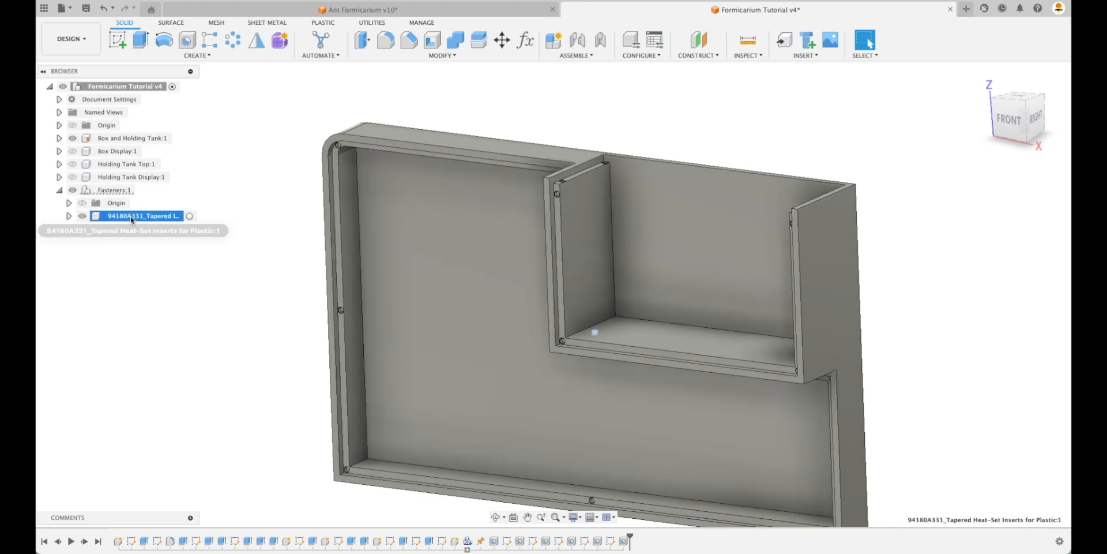
- Move the heat-set insert out of the box to the empty space beside its rounded upper corner
drag(597, 334, 276, 149)
scroll(280, 186, up, 10)
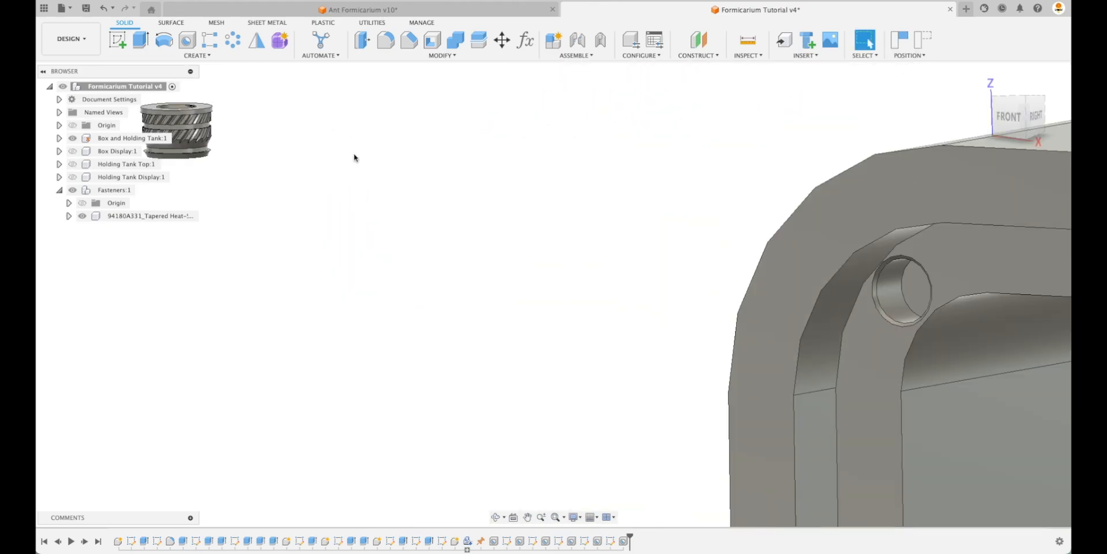
shift+middle_drag(354, 158, 484, 229)
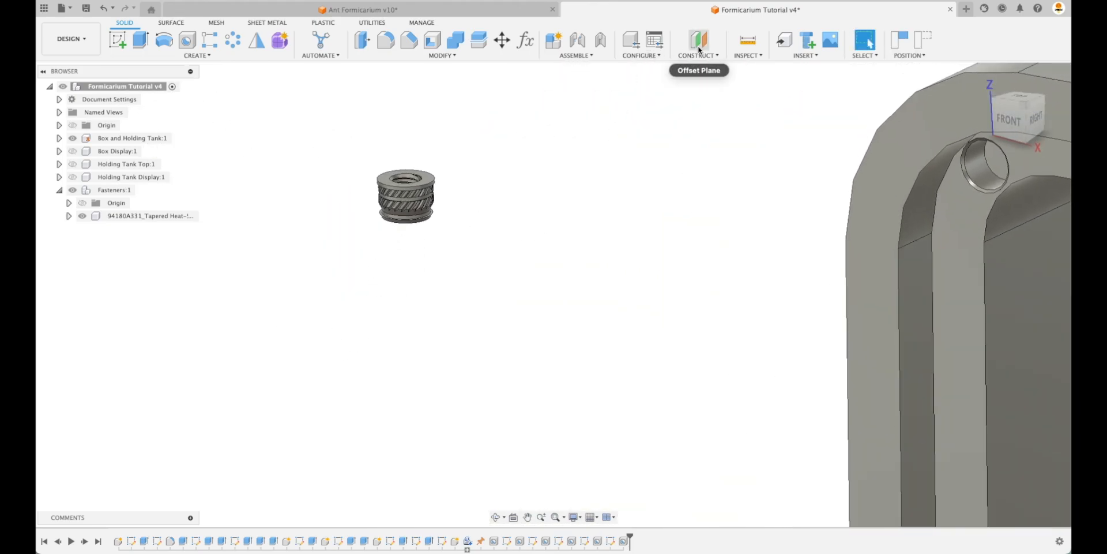
- Start a Joint and snap Component 1 to the centre of the heat-set insert's flat upper face
click(578, 41)
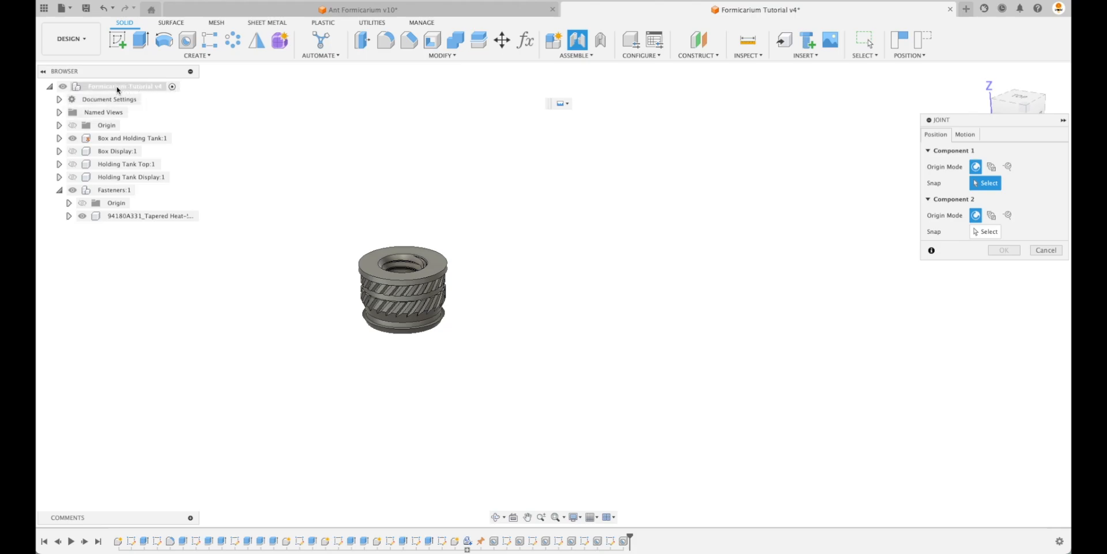
scroll(411, 260, up, 6)
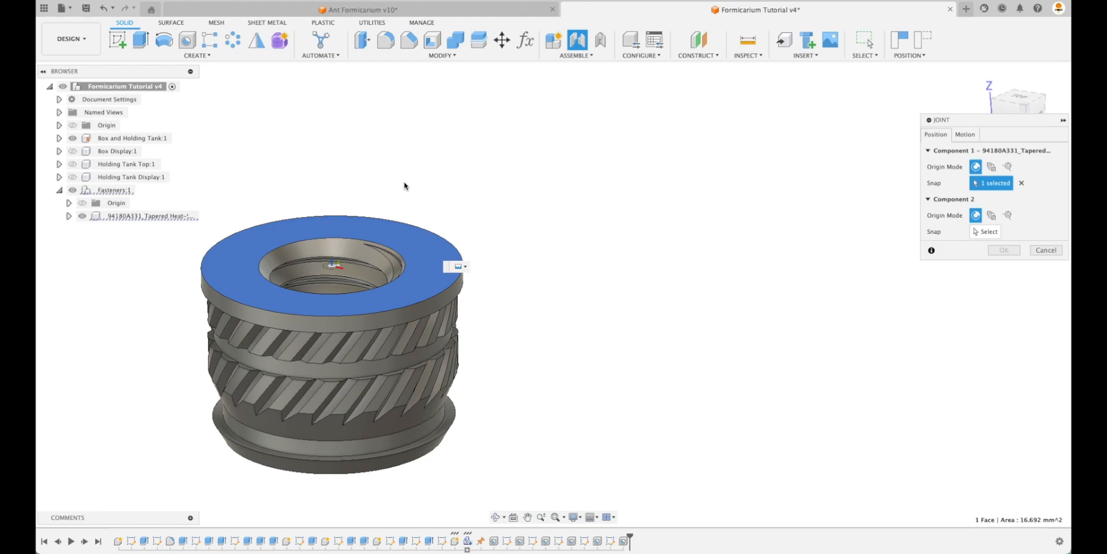
click(339, 270)
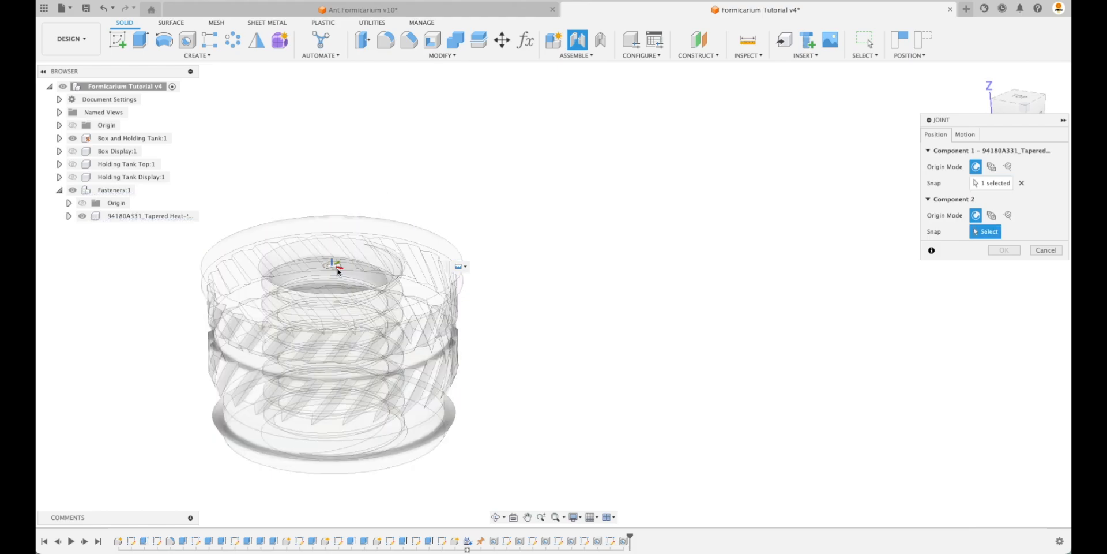
- Join the tapered heat-set insert rigidly to the centre of the box rim's rounded corner hole, flipping it so it sits inside the hole
shift+middle_drag(798, 239, 601, 332)
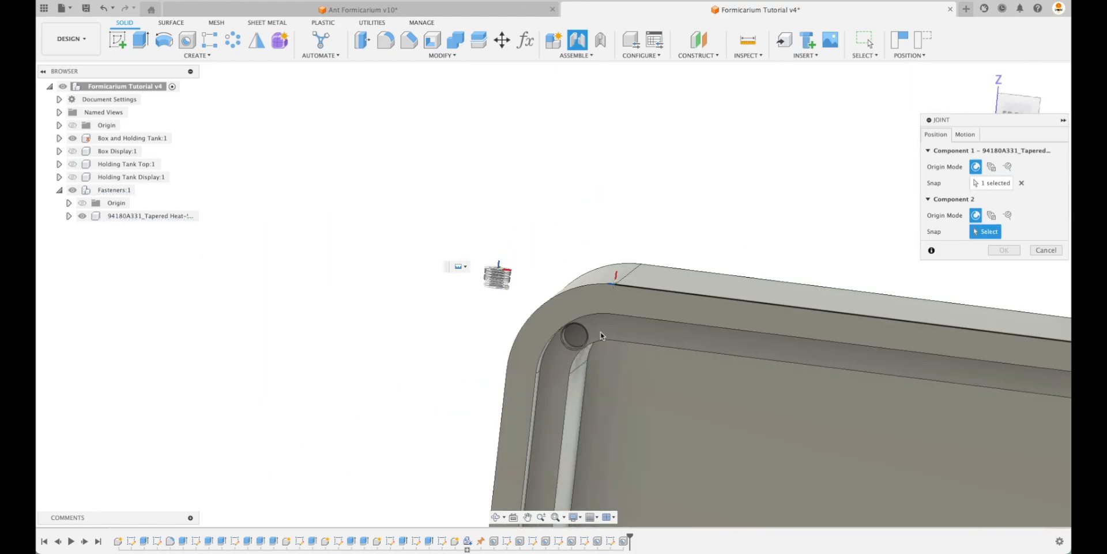
scroll(558, 377, up, 8)
scroll(575, 365, up, 5)
scroll(575, 324, down, 5)
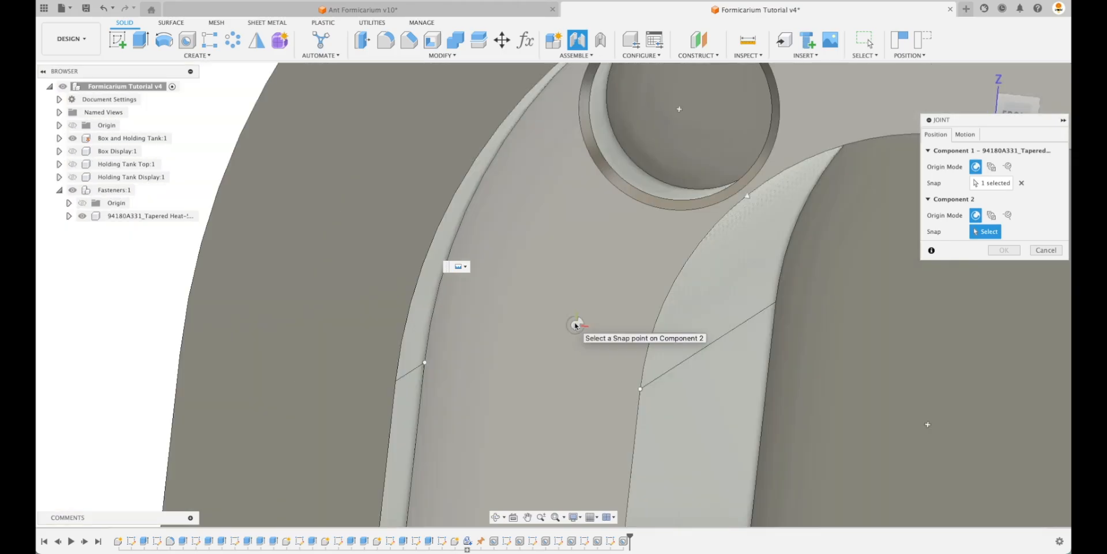
click(655, 151)
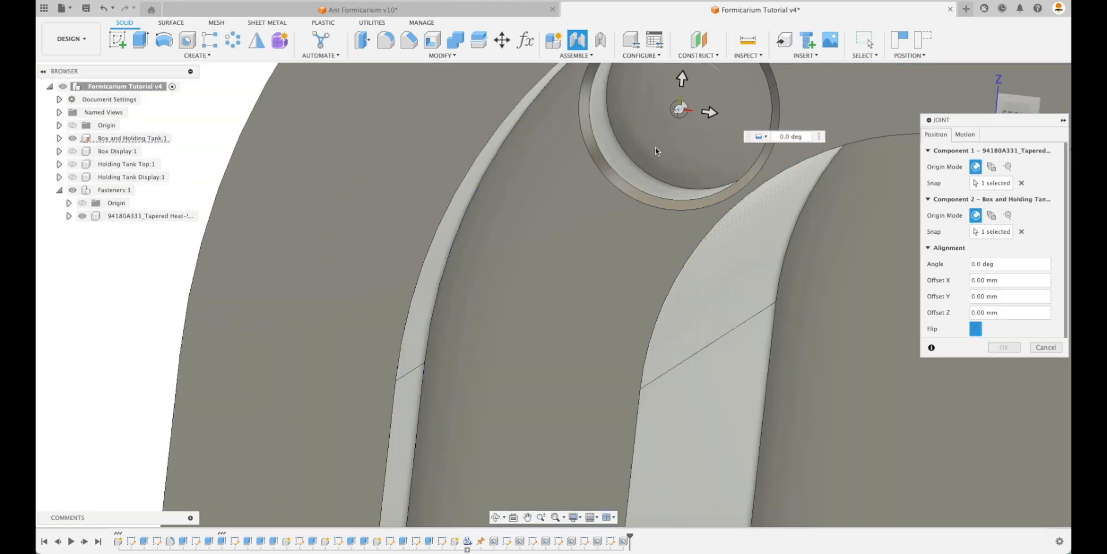
scroll(655, 151, down, 8)
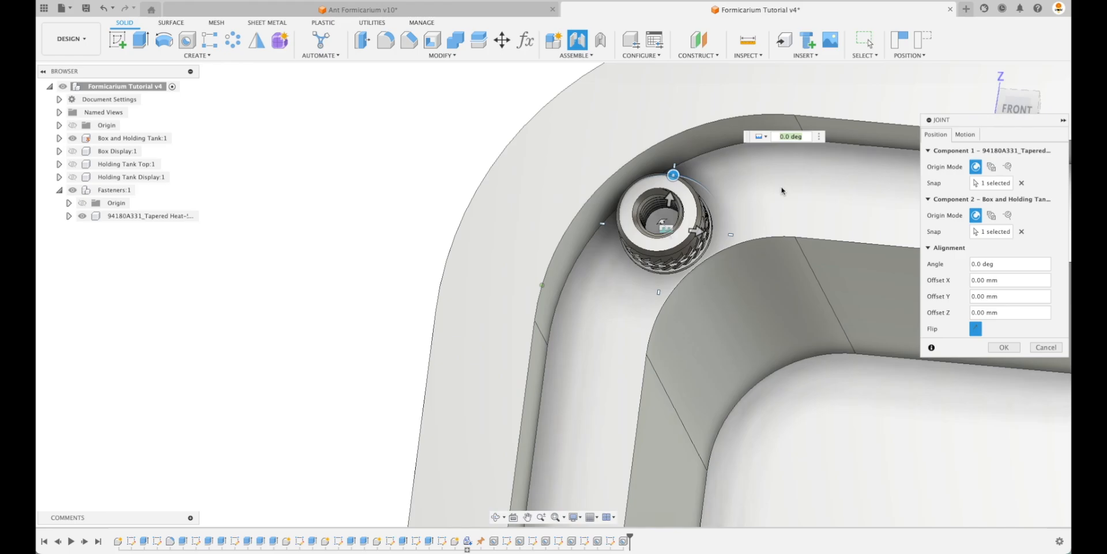
shift+middle_drag(782, 190, 967, 312)
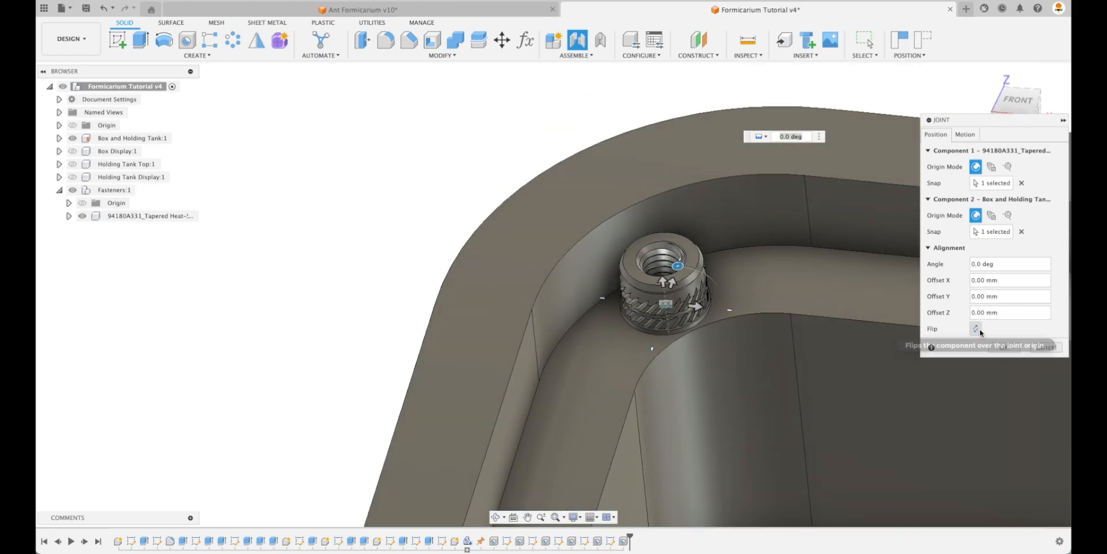
click(977, 330)
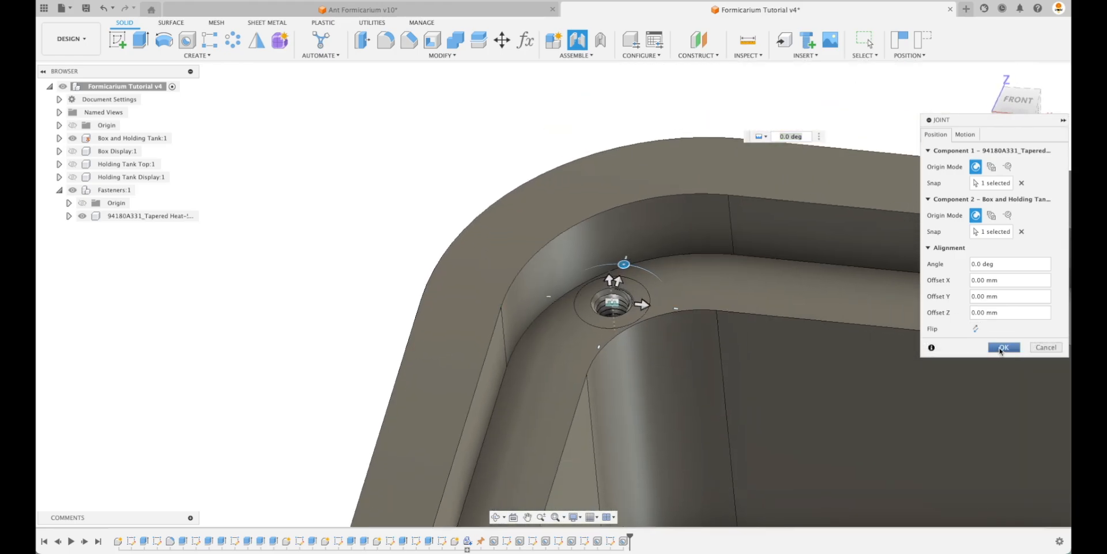
click(1002, 347)
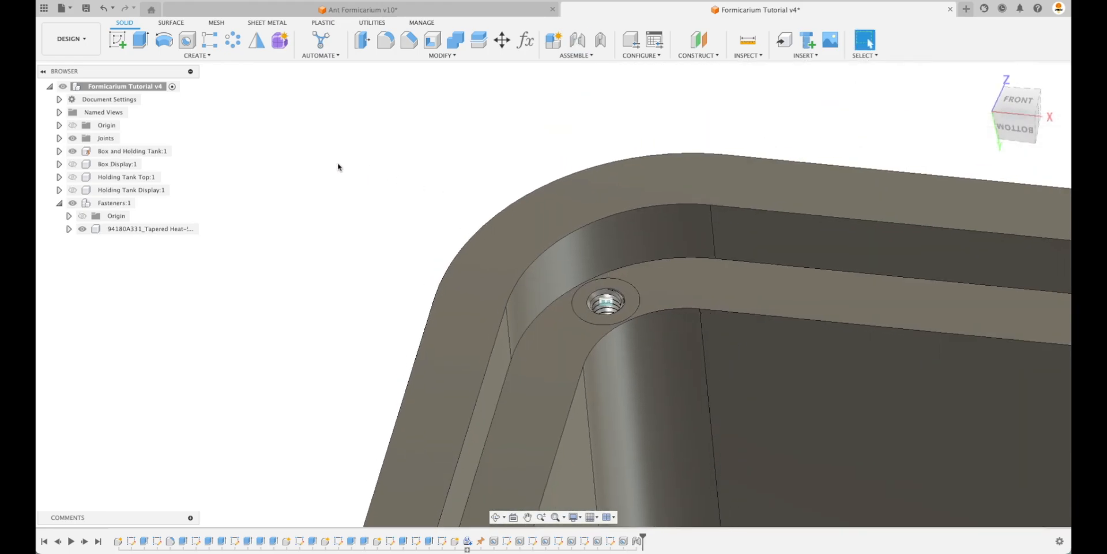
- Duplicate the heat-set insert with its joint into the side rim's middle hole and the box's lower corner hole on that side
scroll(338, 168, down, 6)
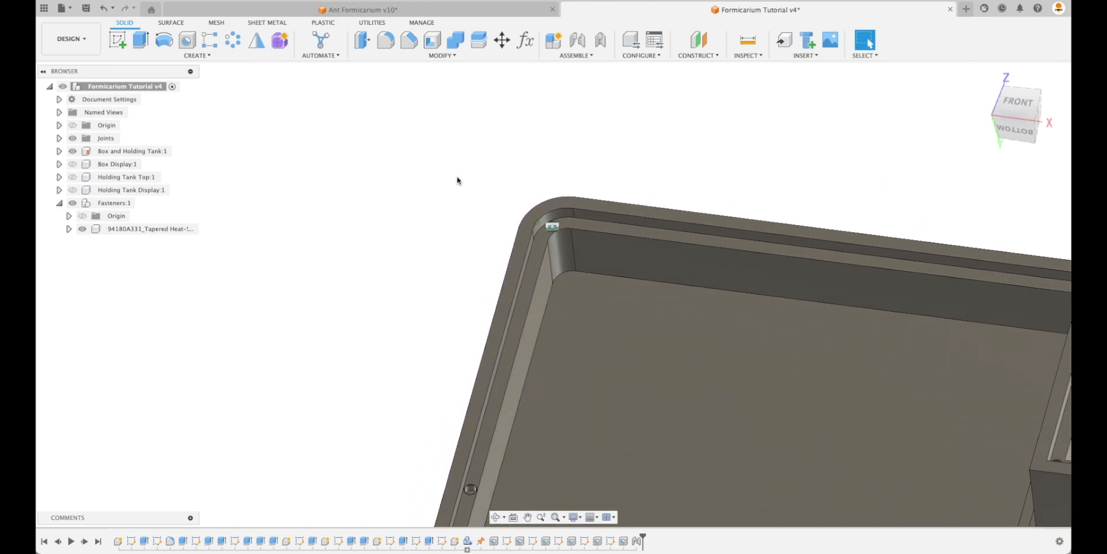
click(583, 56)
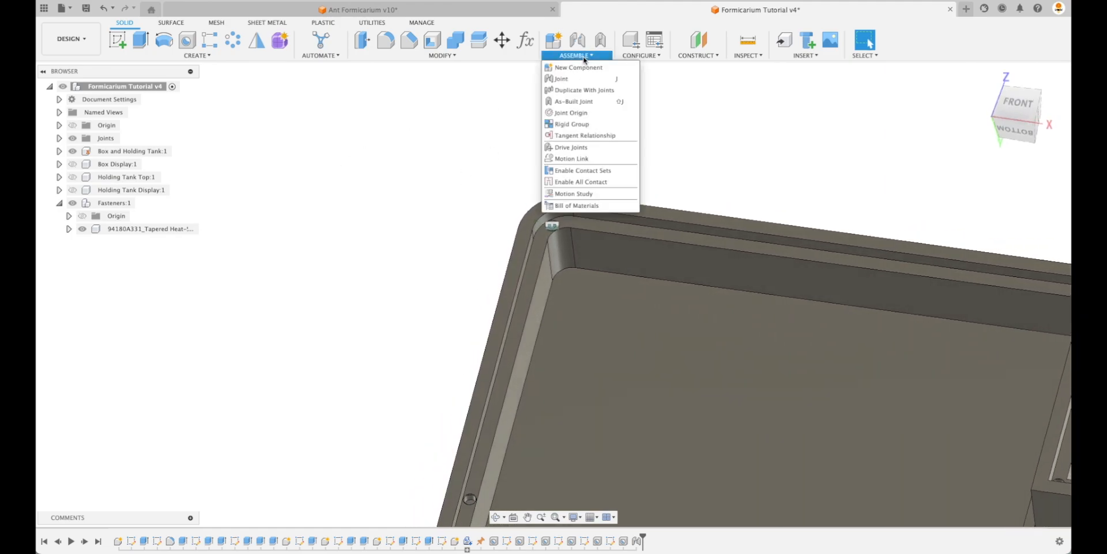
click(596, 90)
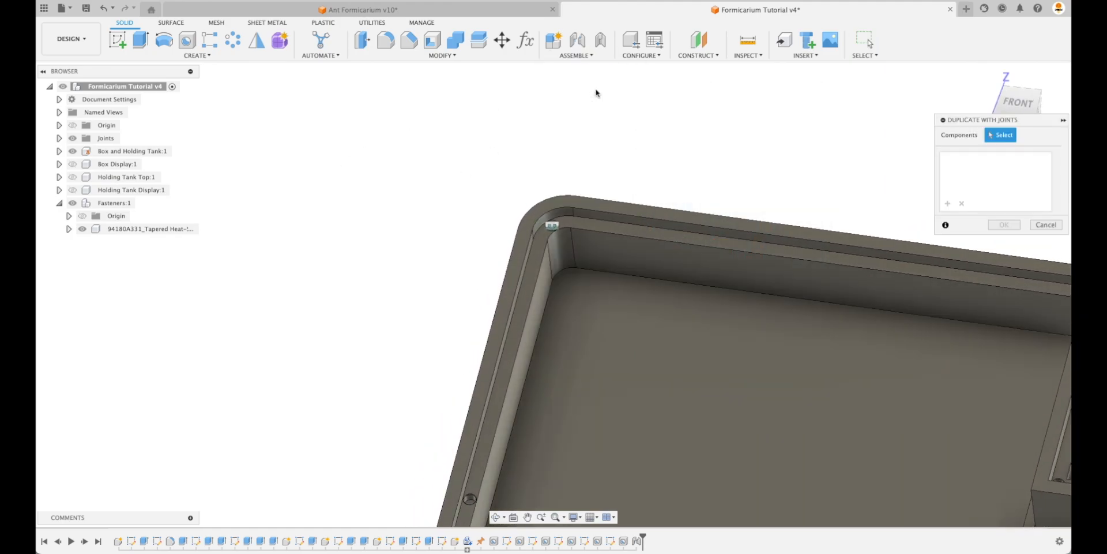
click(124, 230)
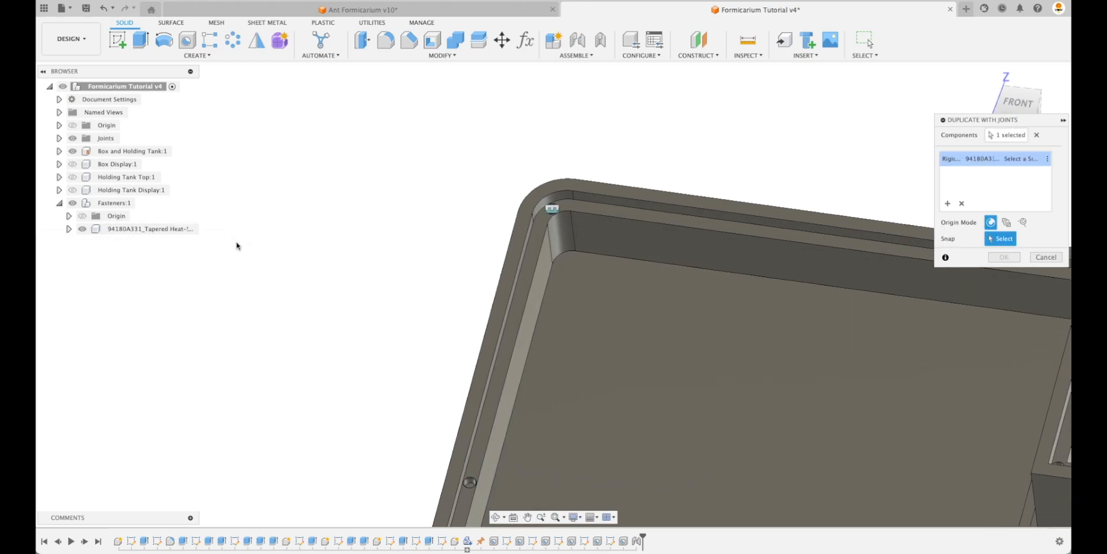
scroll(534, 285, up, 6)
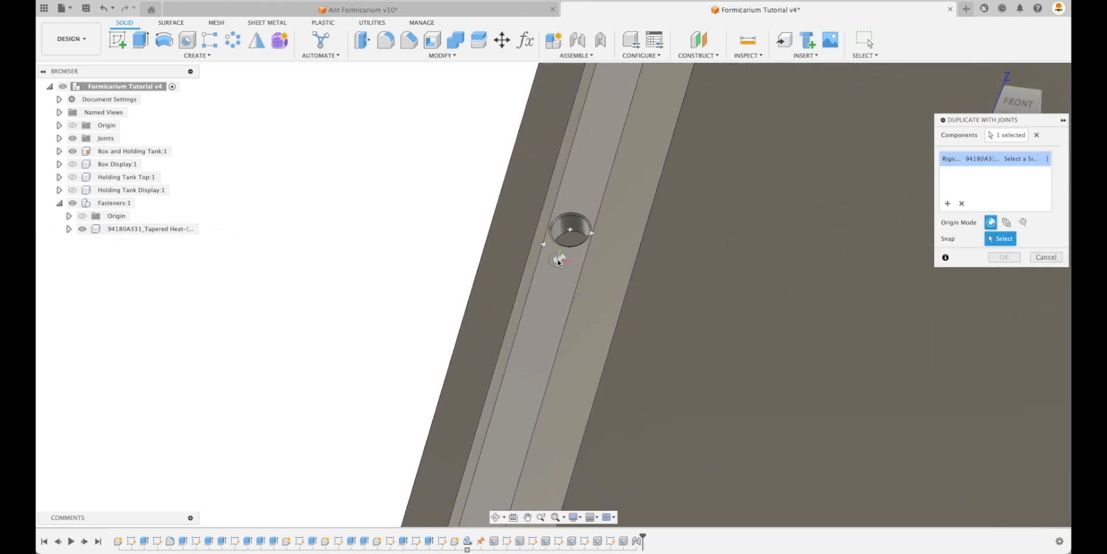
click(568, 231)
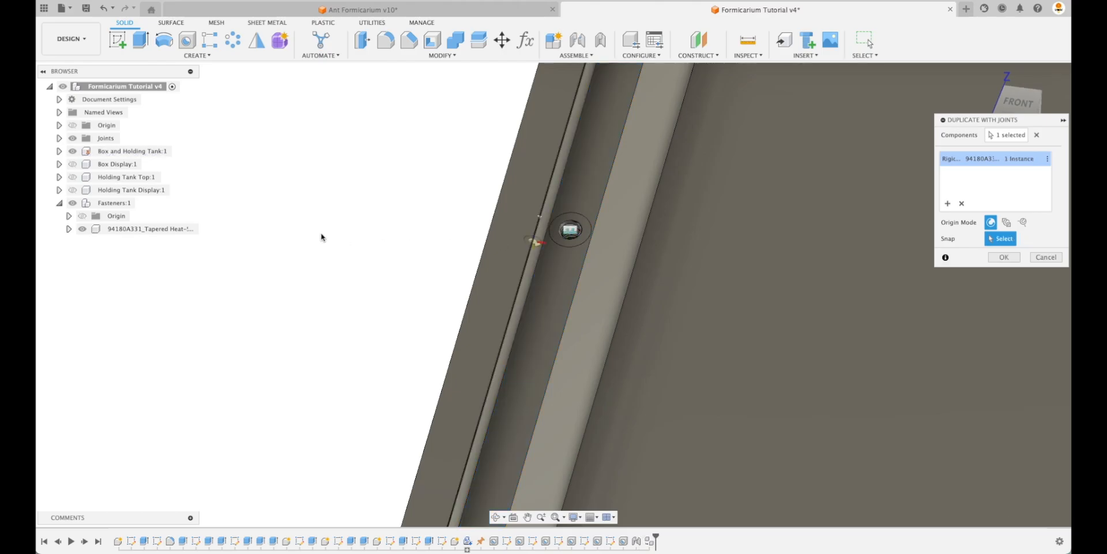
scroll(282, 238, down, 3)
scroll(242, 285, down, 5)
scroll(433, 363, up, 8)
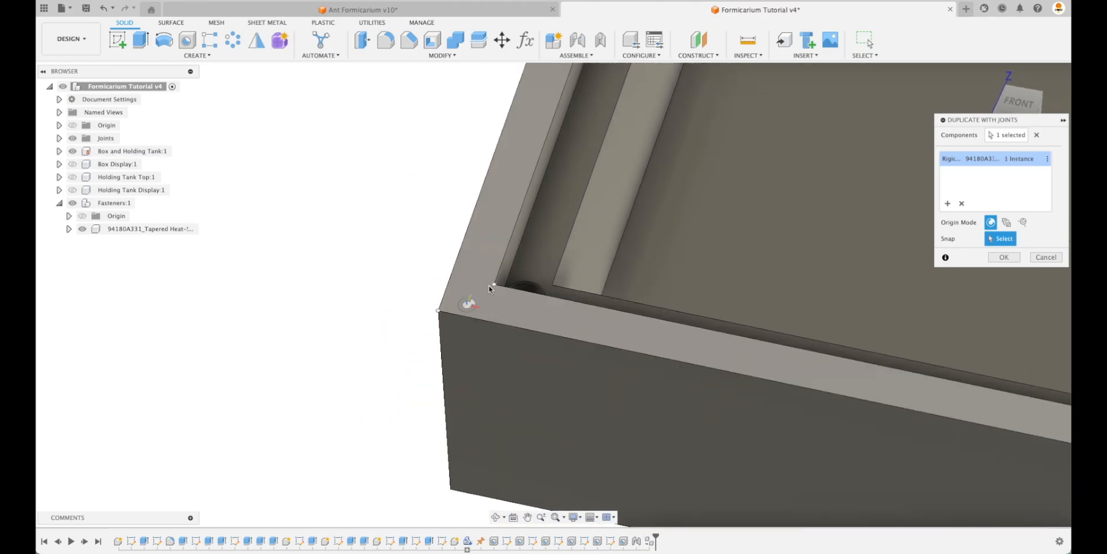
click(530, 306)
scroll(365, 265, down, 6)
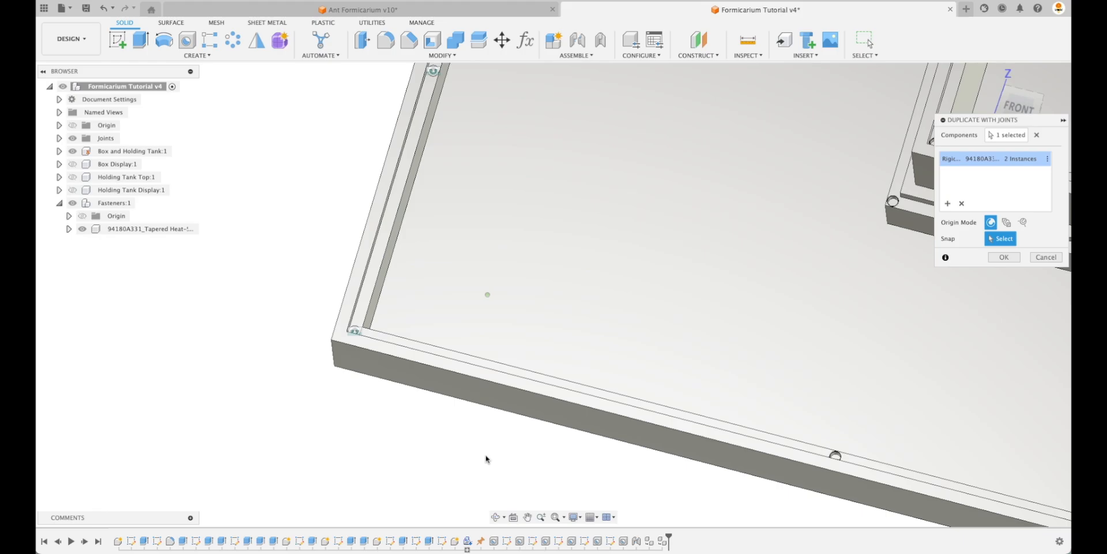
- Place four more insert copies in the box rim: long lower edge, both far corners of the narrow arm, and the inner corner beneath the holding tank
shift+middle_drag(486, 459, 710, 482)
scroll(713, 420, up, 8)
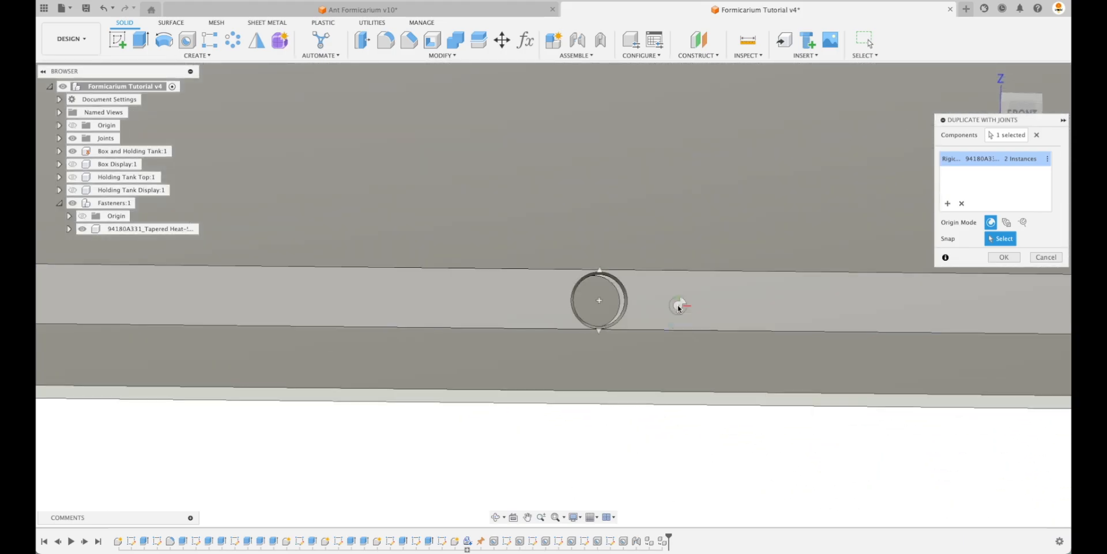
click(598, 299)
scroll(600, 300, down, 8)
shift+middle_drag(612, 311, 583, 202)
scroll(583, 164, up, 6)
click(584, 160)
scroll(642, 137, down, 5)
click(700, 409)
scroll(699, 407, down, 6)
scroll(300, 398, up, 6)
click(300, 395)
scroll(289, 401, down, 5)
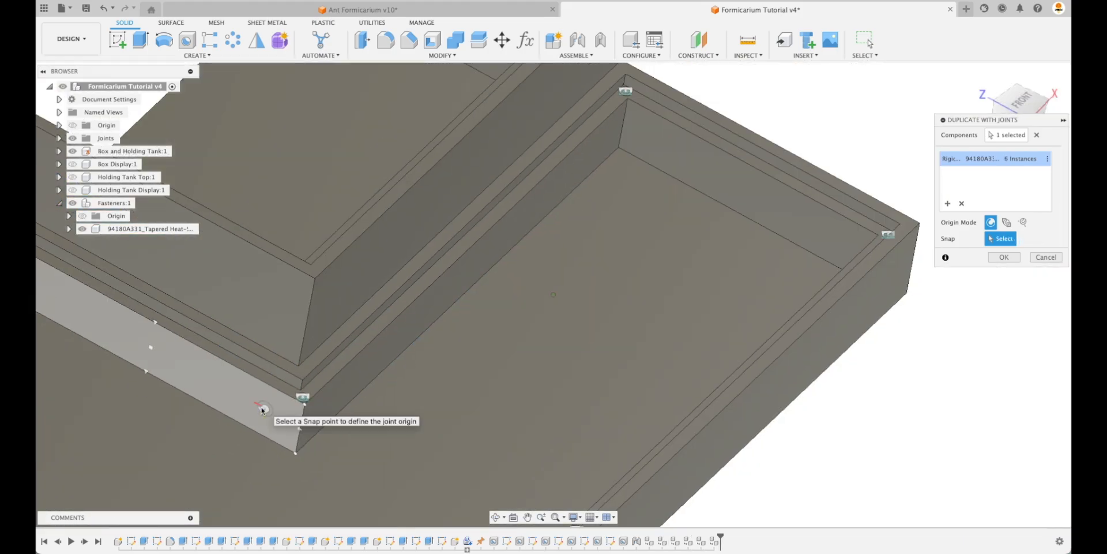
- Place three more insert copies in the box's last rim hole and the holding tank's front rim holes along the divider wall
click(190, 332)
scroll(444, 415, up, 8)
click(435, 426)
scroll(434, 427, down, 6)
click(199, 280)
scroll(217, 299, down, 5)
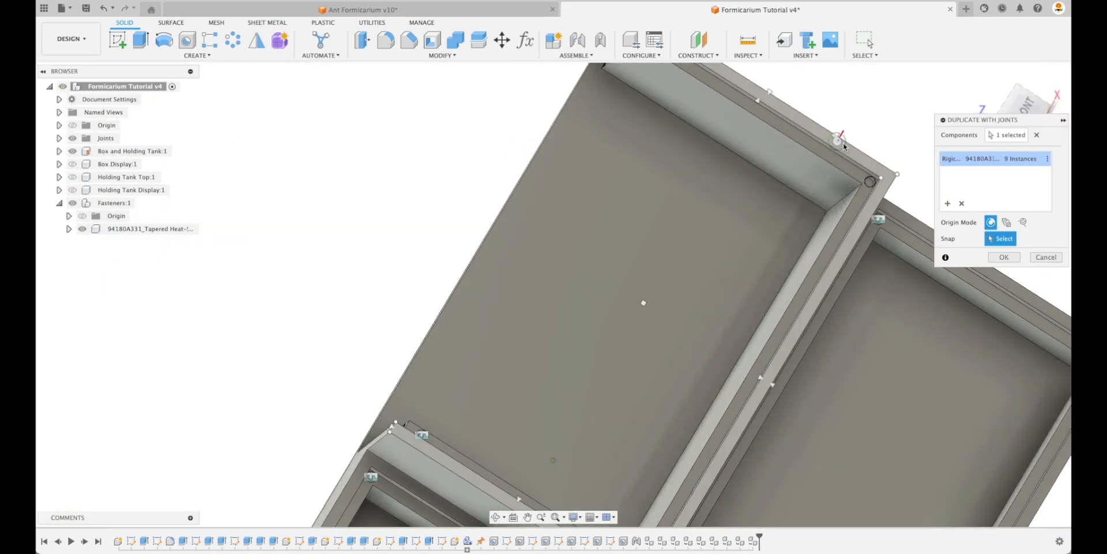
- Place four more insert copies on the holding tank's outer side: two in the front rim and two in the wall's top ledge
shift+middle_drag(643, 302, 692, 260)
scroll(800, 240, up, 6)
click(801, 240)
scroll(801, 240, down, 6)
click(618, 244)
shift+middle_drag(687, 152, 706, 199)
click(653, 185)
click(389, 399)
shift+middle_drag(409, 364, 323, 211)
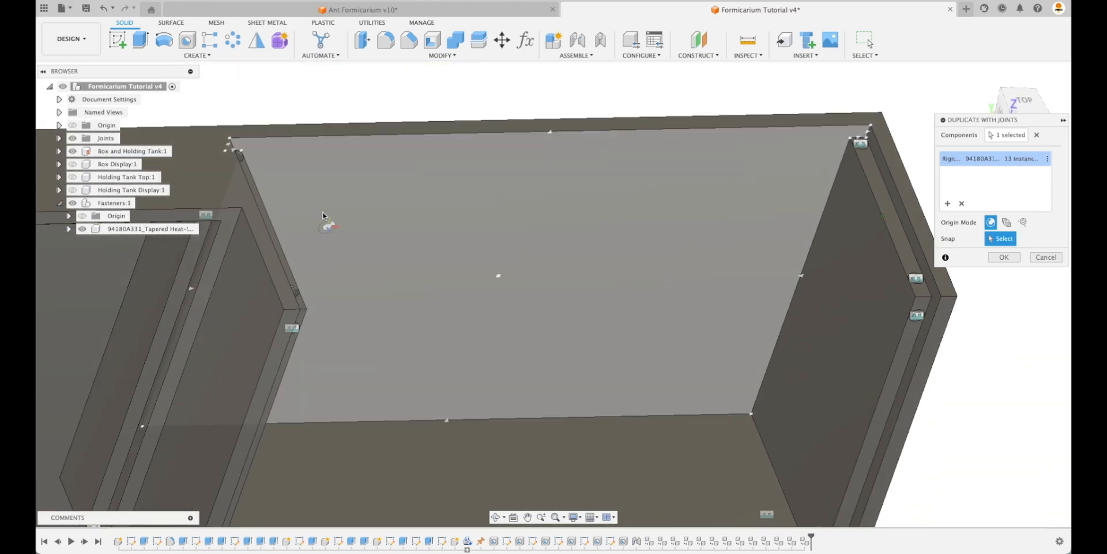
- Place the last two insert copies in the top ledge of the tank's divider wall and complete the duplication
scroll(323, 211, up, 5)
click(512, 140)
scroll(494, 171, down, 2)
click(382, 401)
click(1004, 257)
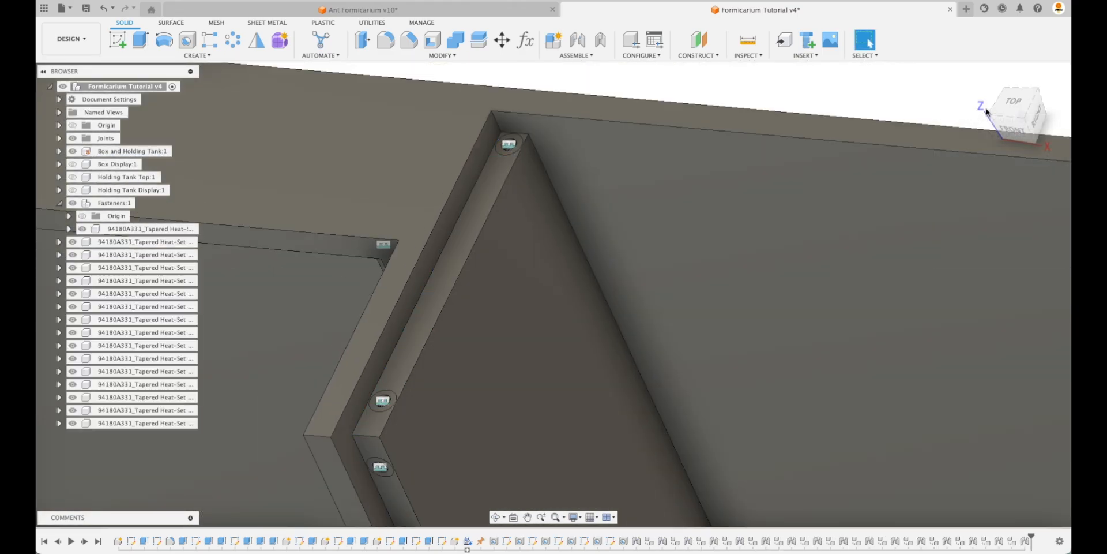
- Return to the home view and move all 15 duplicated heat-set inserts into the Fasteners component
click(983, 78)
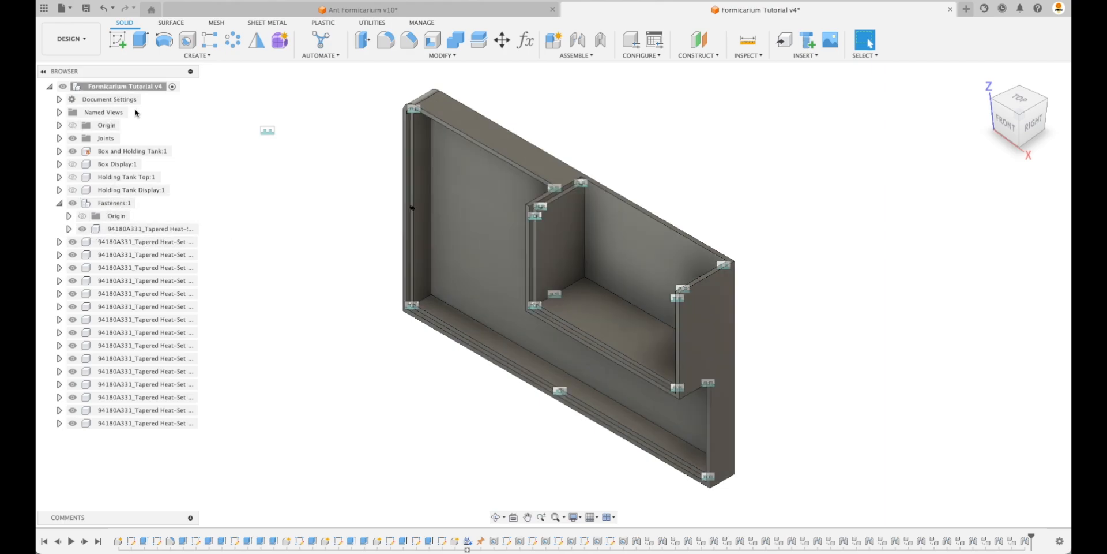
click(134, 242)
shift+click(138, 424)
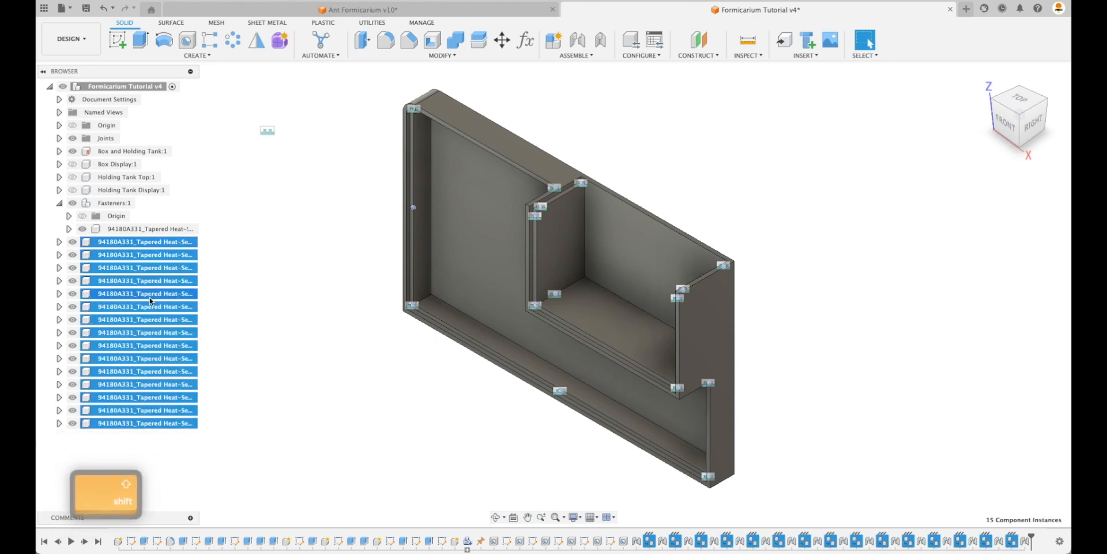
drag(133, 274, 121, 205)
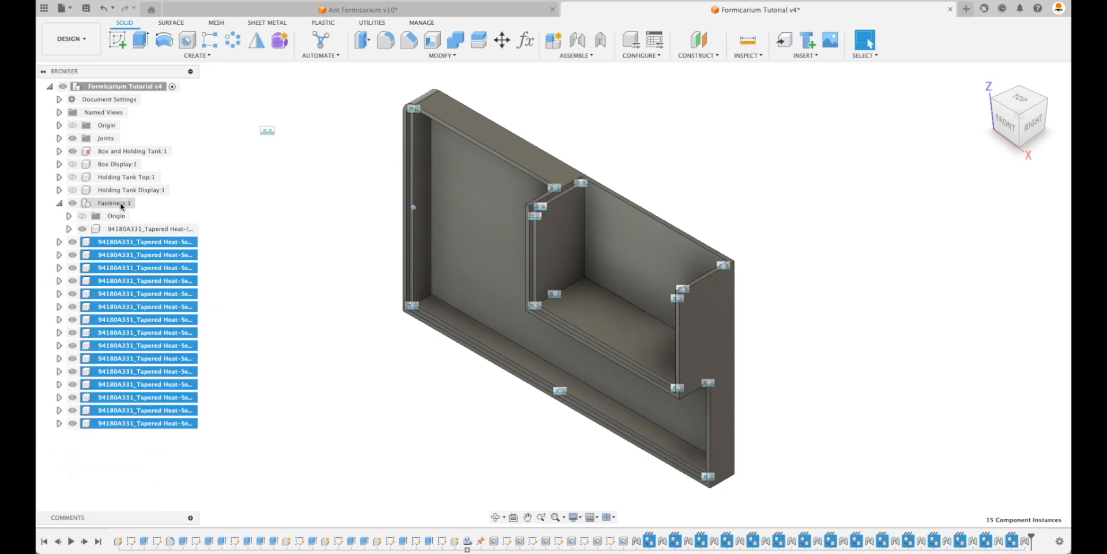
drag(114, 245, 119, 204)
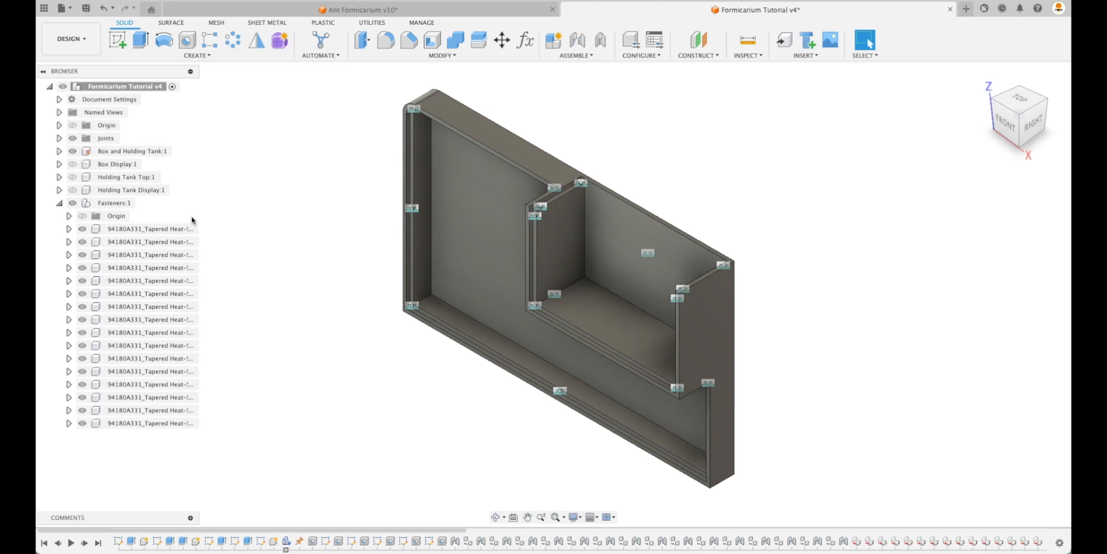
- Hide all 16 rigid joints, Rigid 1 through Rigid 16, so their markers no longer cover the model
click(59, 138)
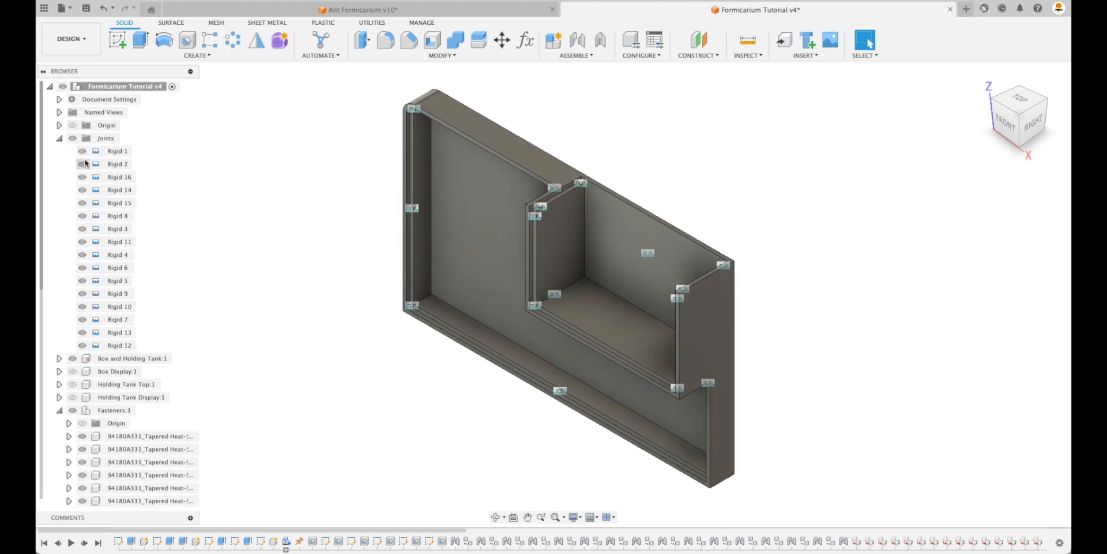
click(104, 151)
shift+click(116, 345)
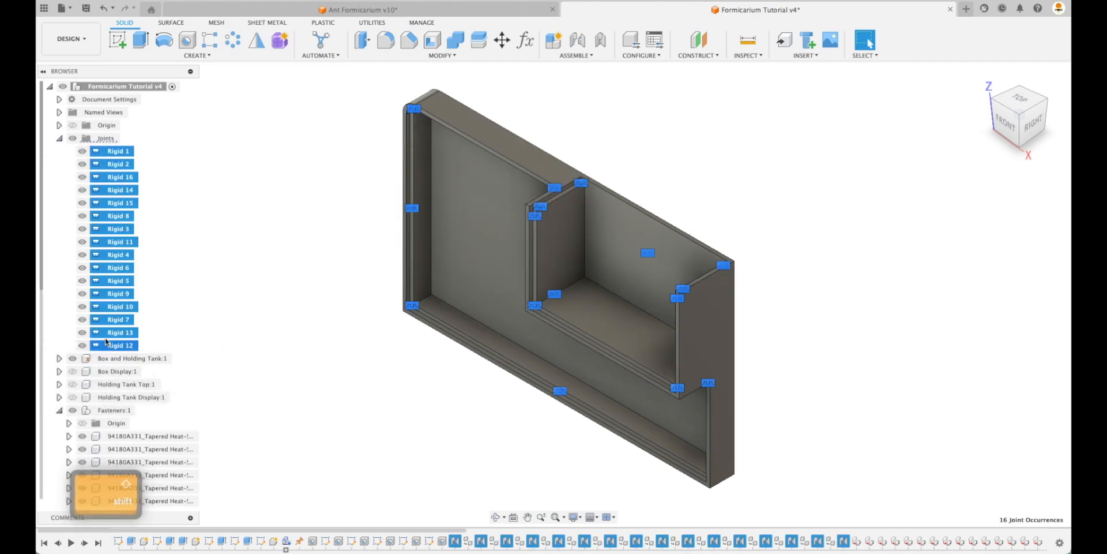
right_click(116, 333)
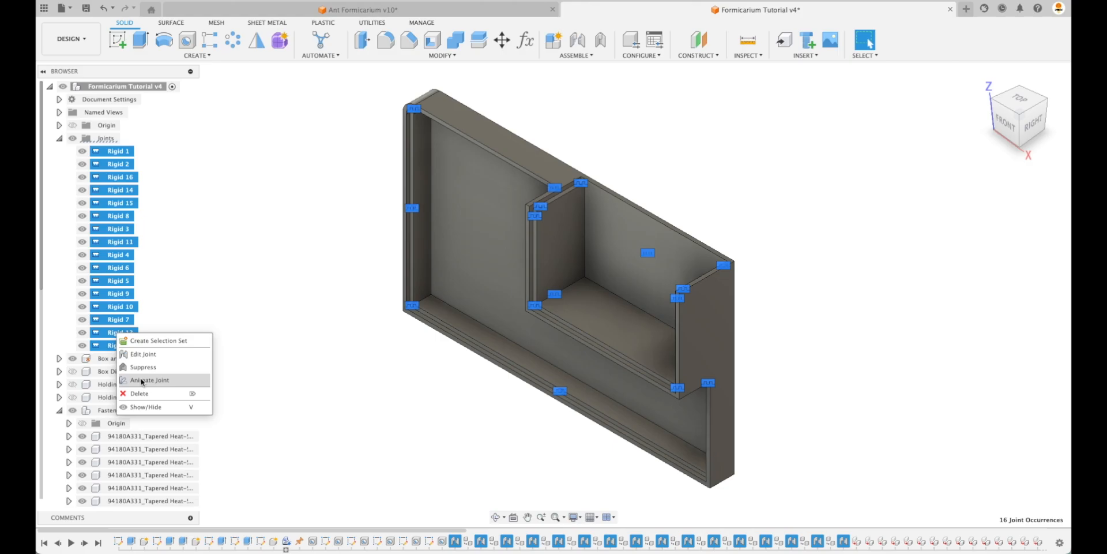
click(155, 407)
scroll(507, 223, up, 5)
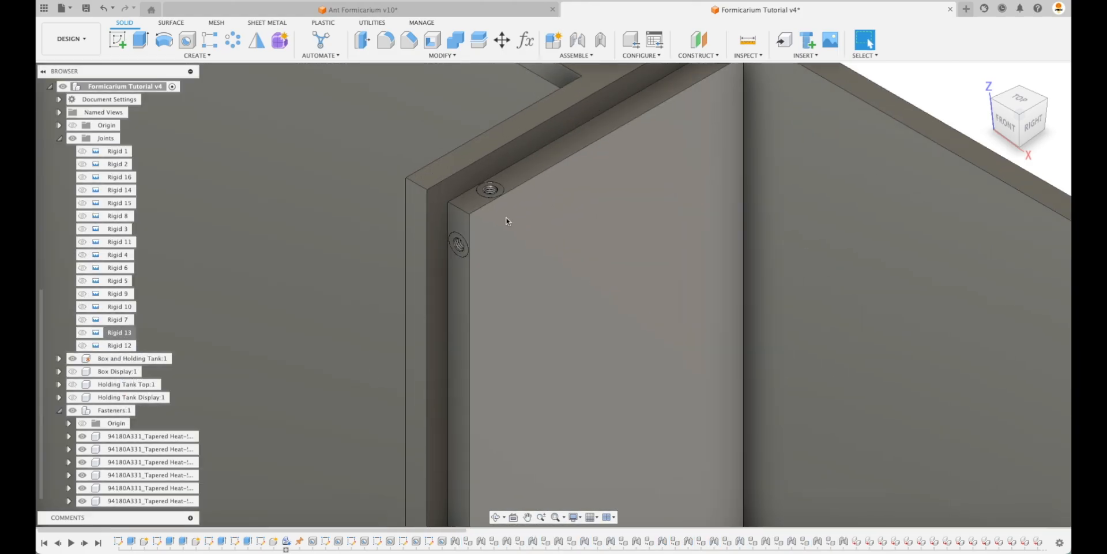
scroll(505, 218, down, 4)
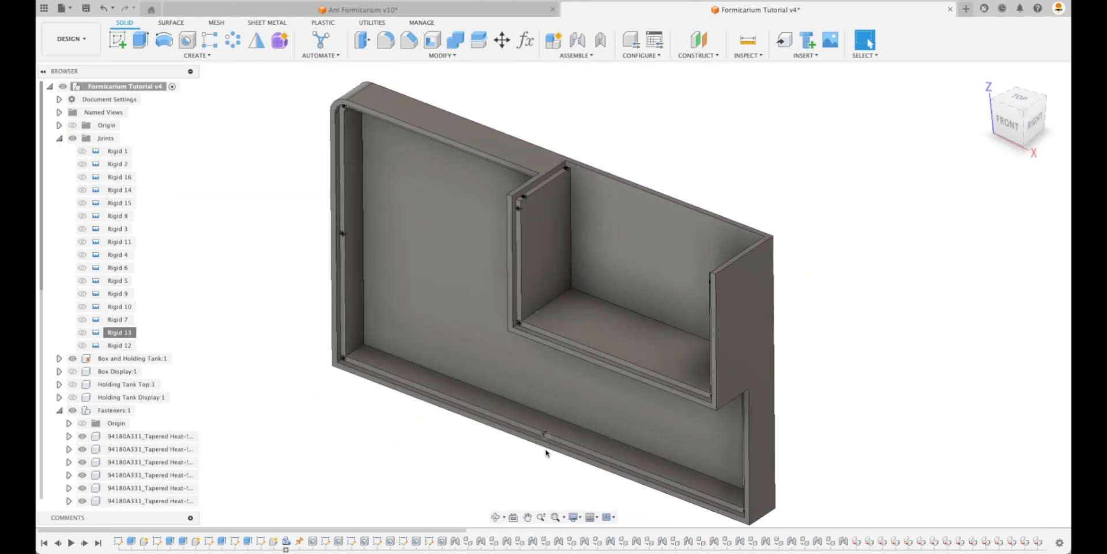
scroll(225, 383, down, 3)
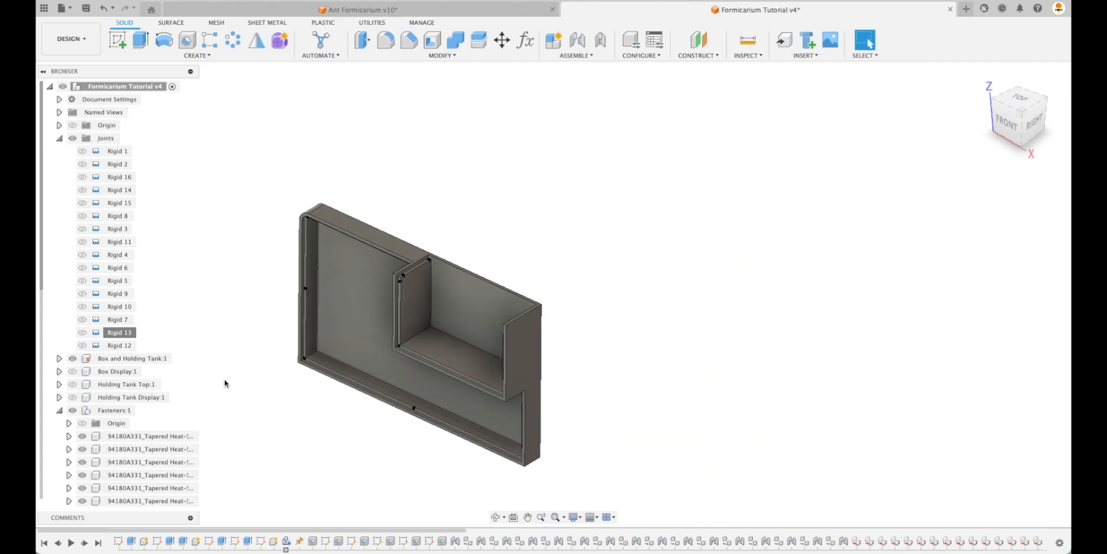
scroll(225, 383, up, 3)
scroll(161, 462, down, 5)
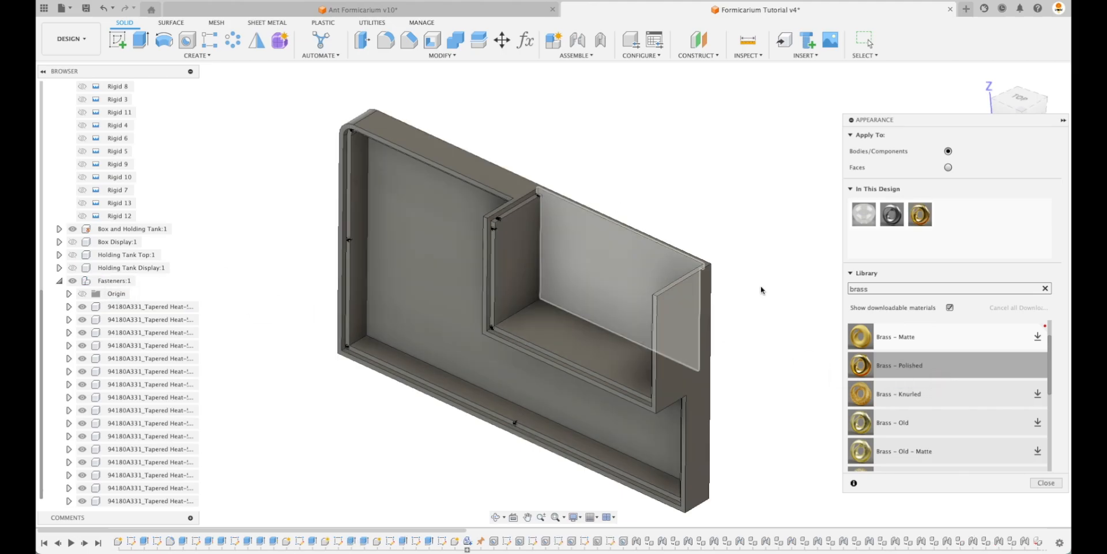
- Close the appearance settings and inspect the inserts seated around the holding tank's divider wall
click(1049, 483)
scroll(806, 259, up, 3)
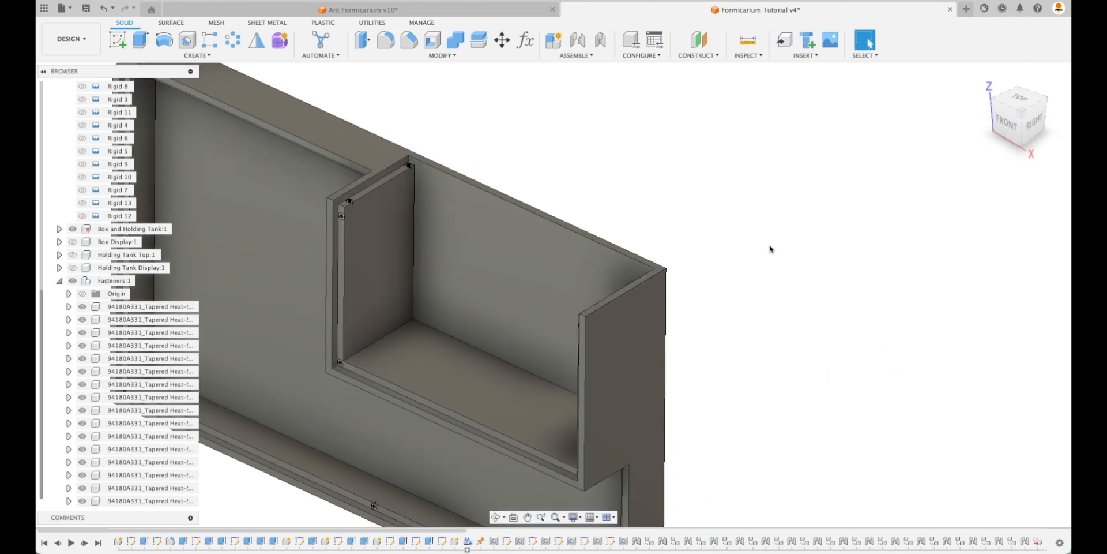
scroll(365, 138, up, 10)
scroll(641, 112, down, 10)
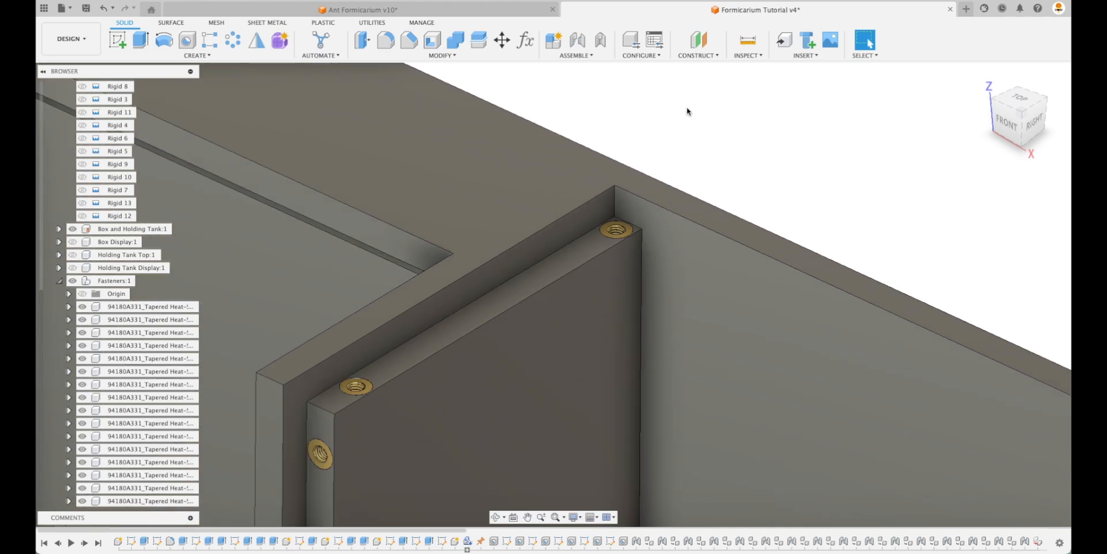
scroll(790, 99, down, 3)
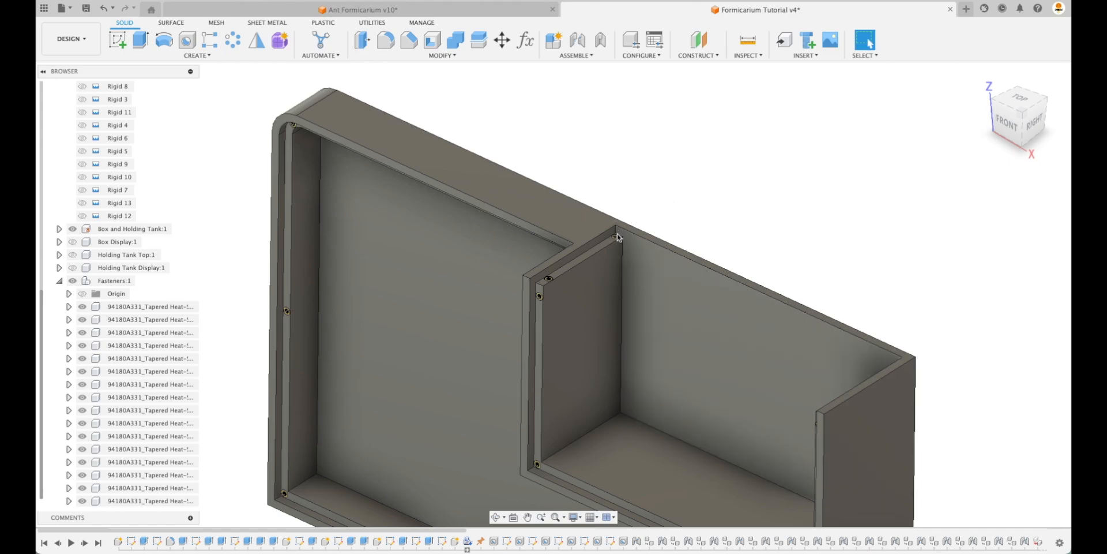
scroll(618, 236, up, 5)
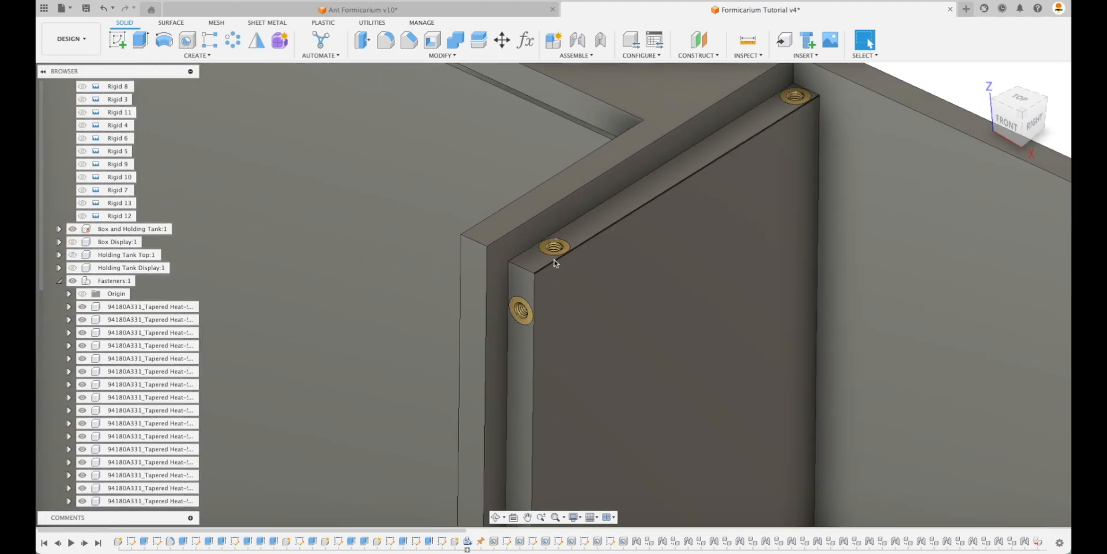
- Activate the Fasteners component and open the McMaster-Carr component catalogue for insertion
scroll(554, 263, down, 8)
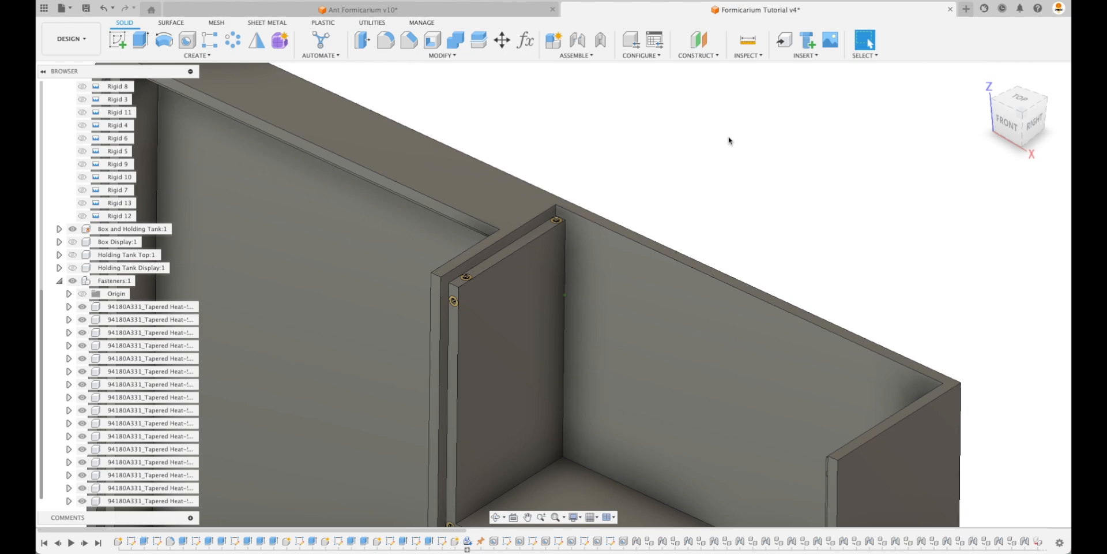
scroll(730, 140, down, 5)
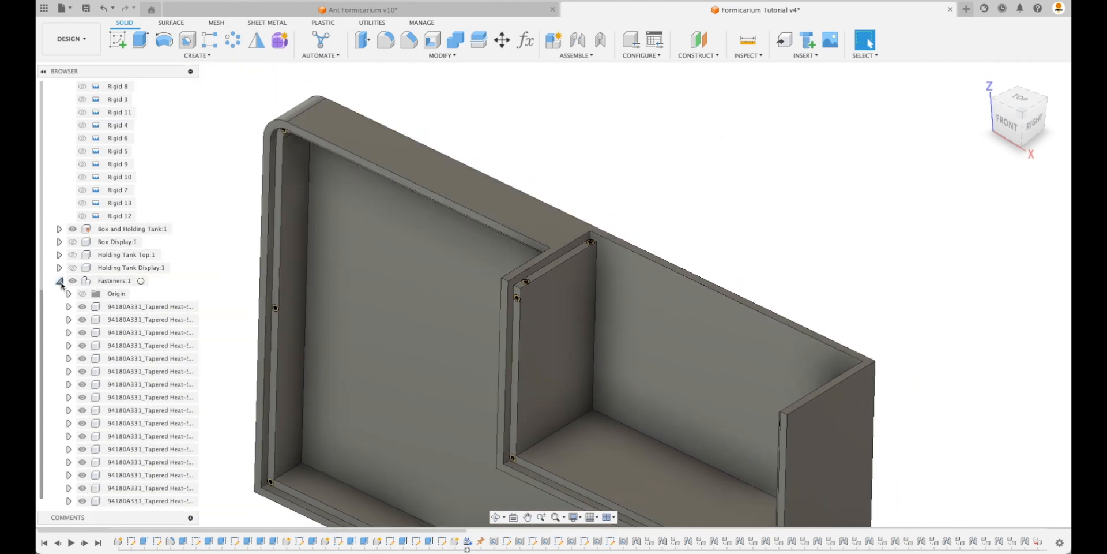
click(141, 283)
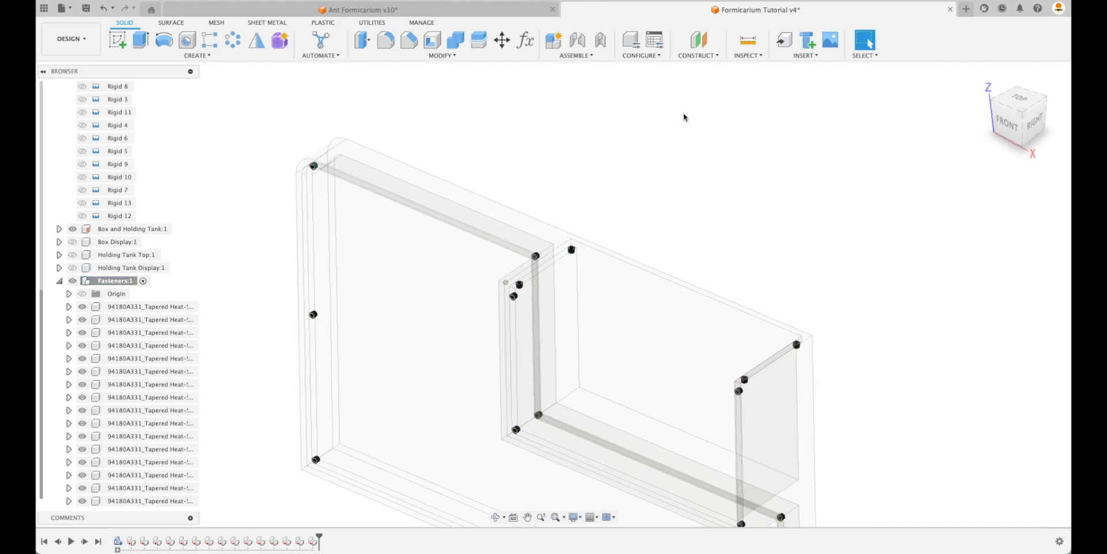
click(816, 58)
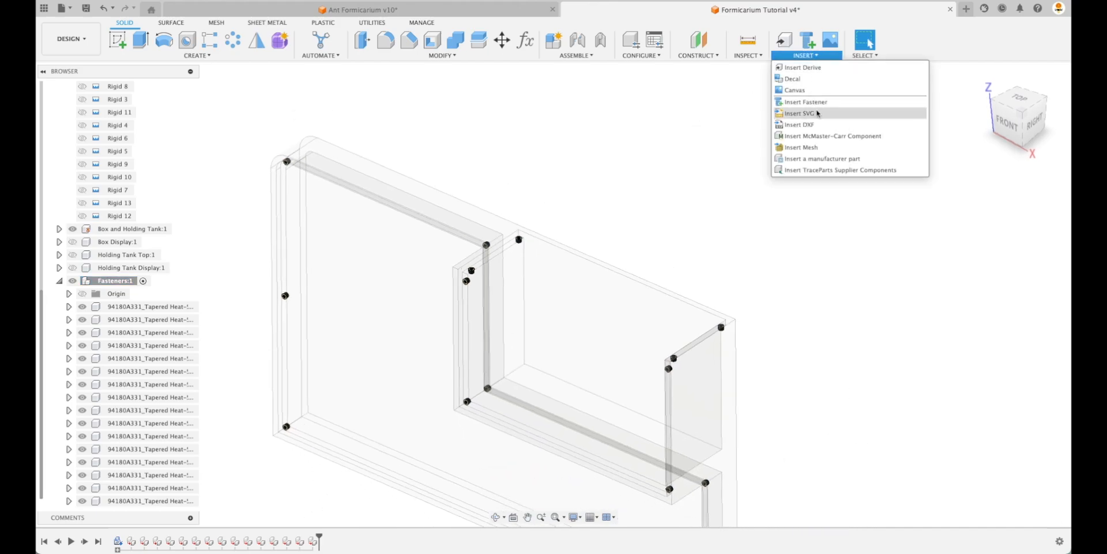
click(832, 136)
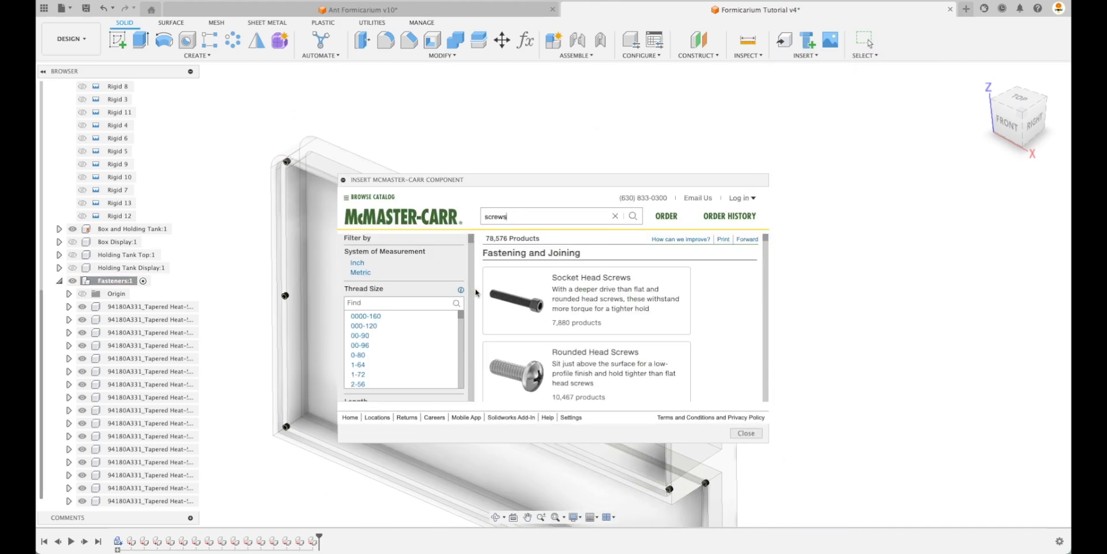
- Search the catalogue for screws and filter the results to metric M3 thread, 8 mm length and flat head
click(357, 274)
click(369, 322)
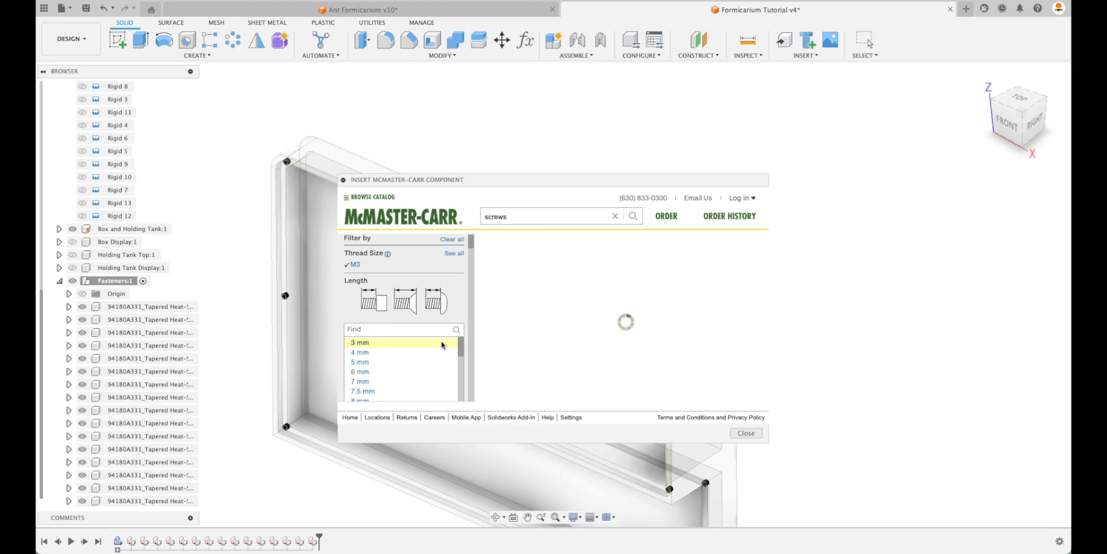
scroll(404, 361, down, 1)
click(372, 373)
click(372, 349)
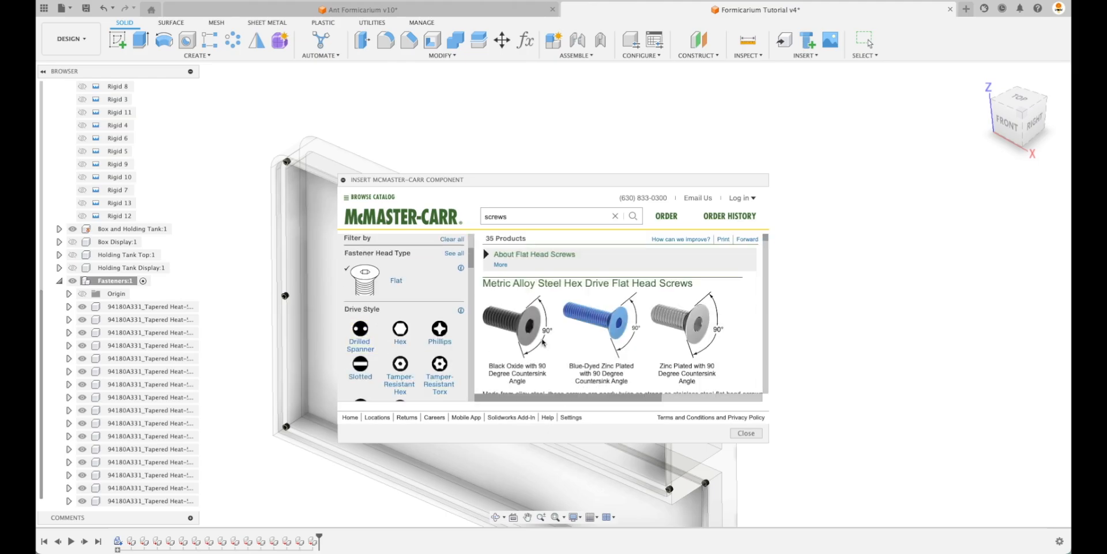
- Insert the 18-8 stainless steel hex drive flat head screw 92125A128 as 3-D STEP, moved -240 mm in Y
scroll(542, 342, down, 8)
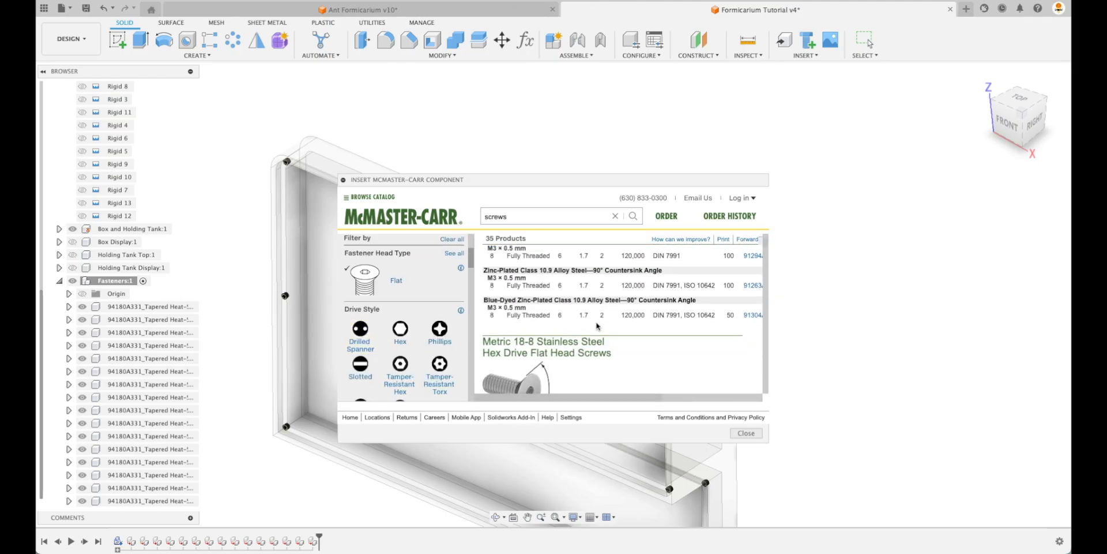
scroll(596, 326, down, 5)
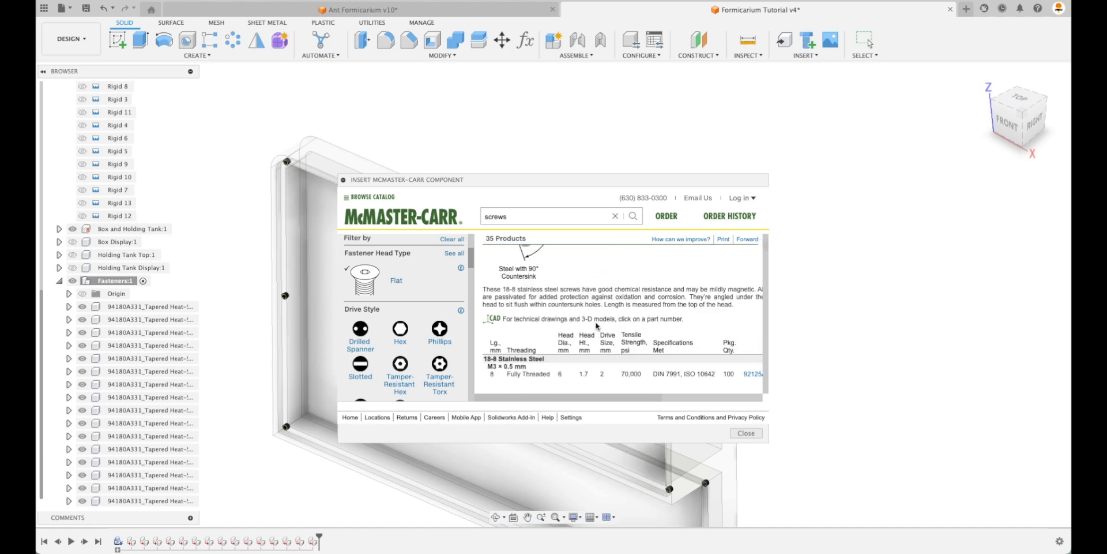
click(755, 353)
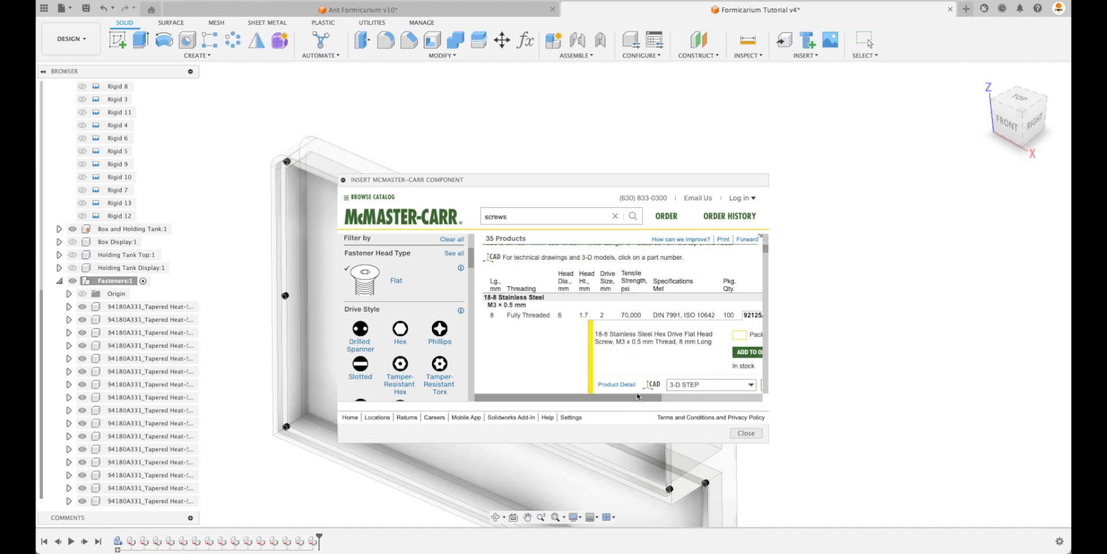
drag(637, 396, 690, 403)
scroll(700, 370, down, 1)
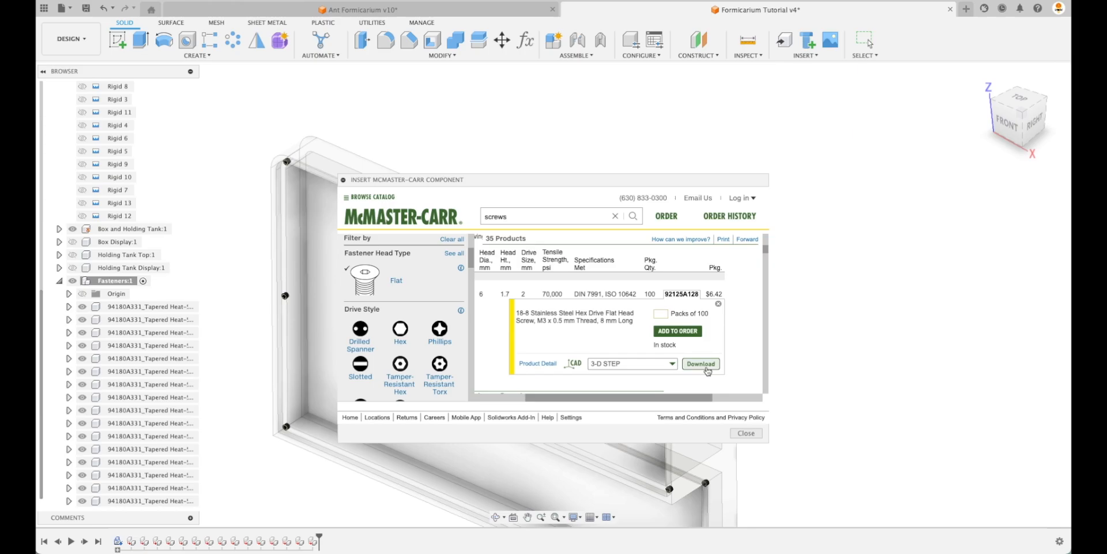
click(701, 364)
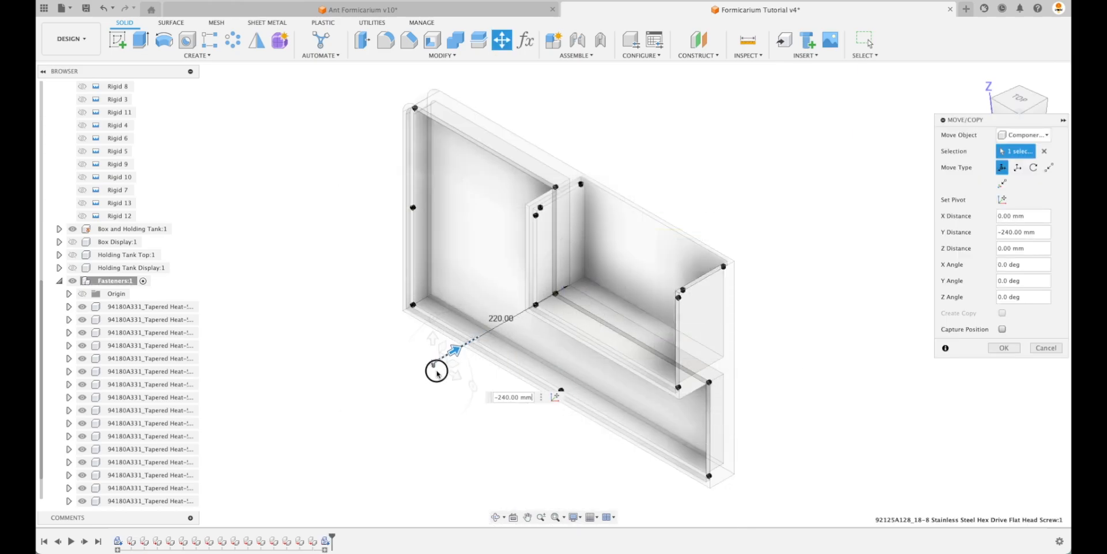
click(1003, 347)
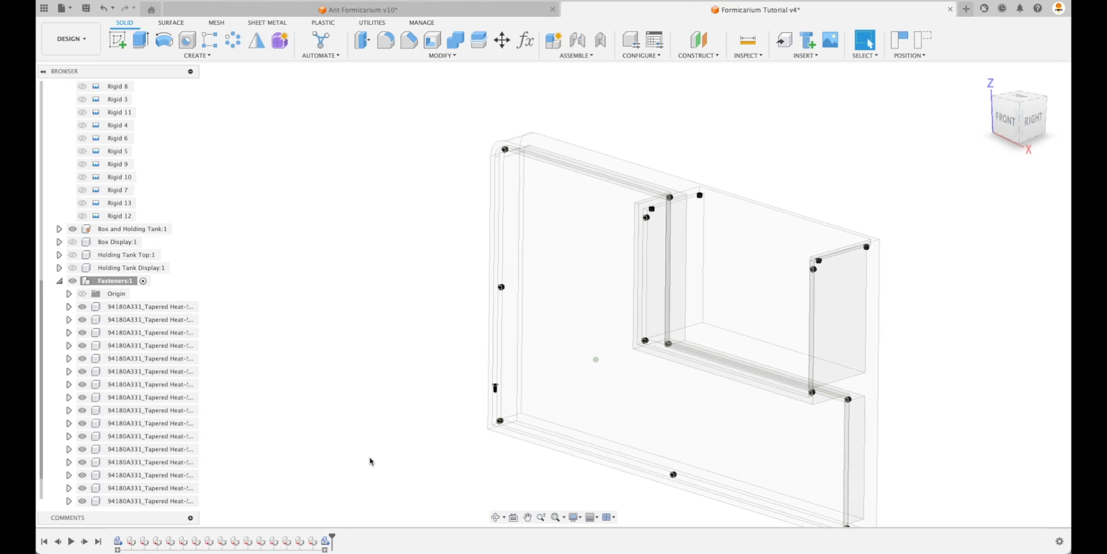
- Activate the top-level assembly, collapse the Joints folder, show Box Display and hide Box and Holding Tank
click(60, 282)
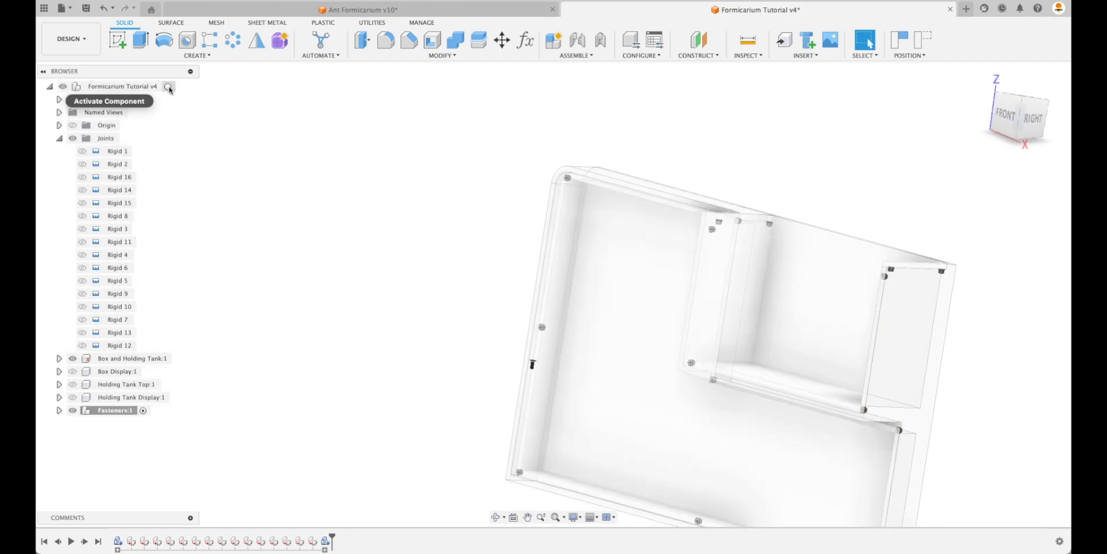
click(172, 86)
click(60, 410)
scroll(132, 357, down, 3)
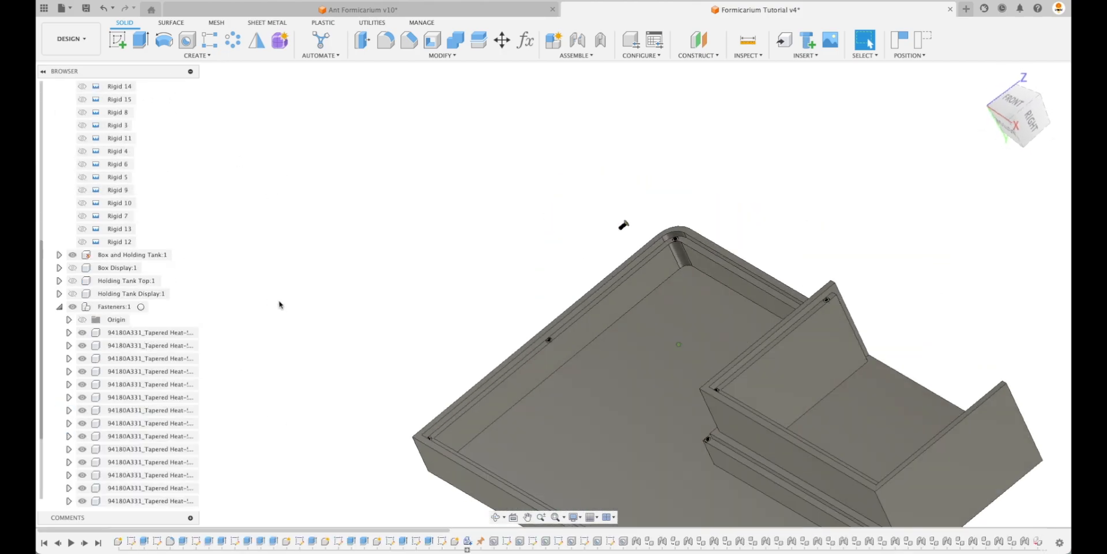
scroll(133, 259, up, 3)
click(59, 139)
click(72, 164)
click(73, 151)
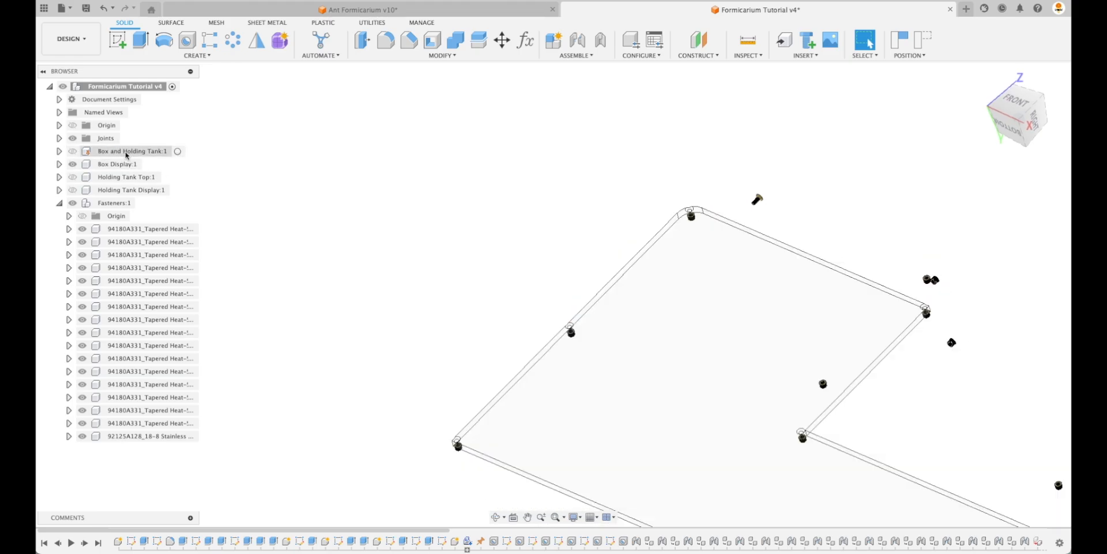
- Join the flat head screw rigidly to the countersunk hole at the rounded corner of Box Display
click(577, 40)
click(268, 341)
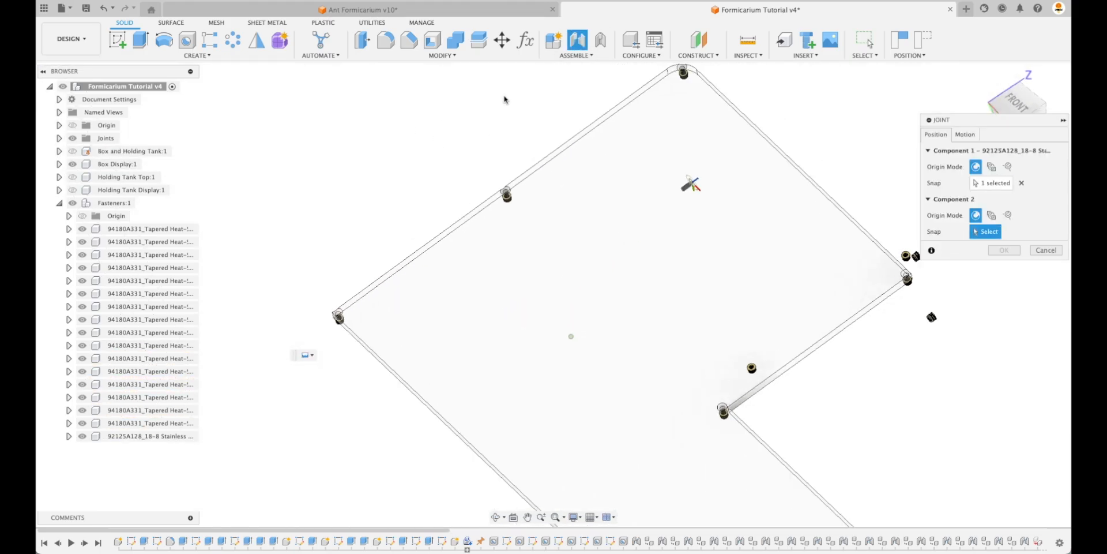
click(676, 66)
click(1004, 347)
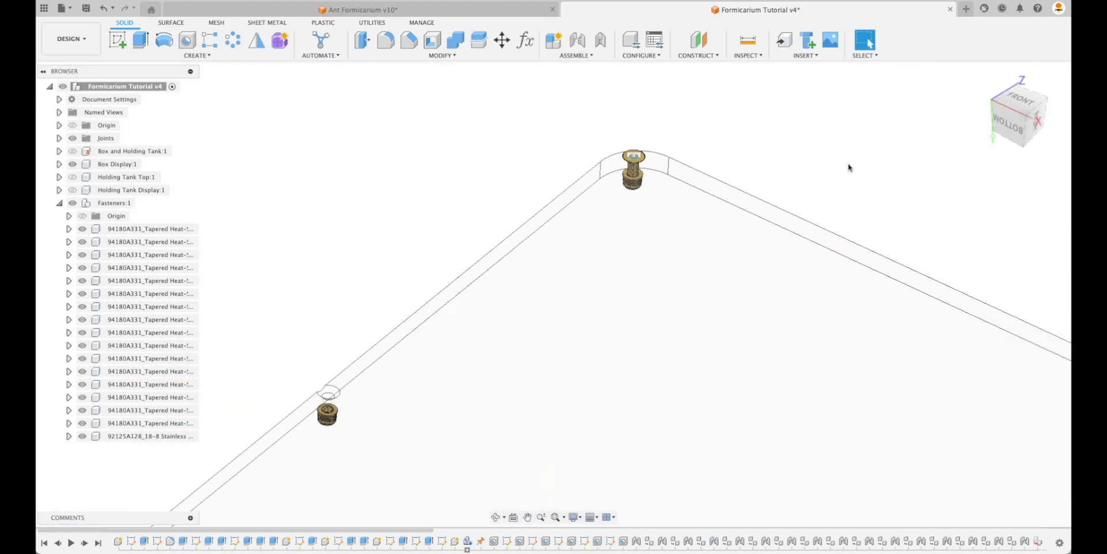
- Inspect the jointed screw from the side and hide the heat-set insert beneath it
shift+middle_drag(849, 166, 406, 237)
scroll(559, 315, up, 4)
shift+middle_drag(558, 315, 519, 348)
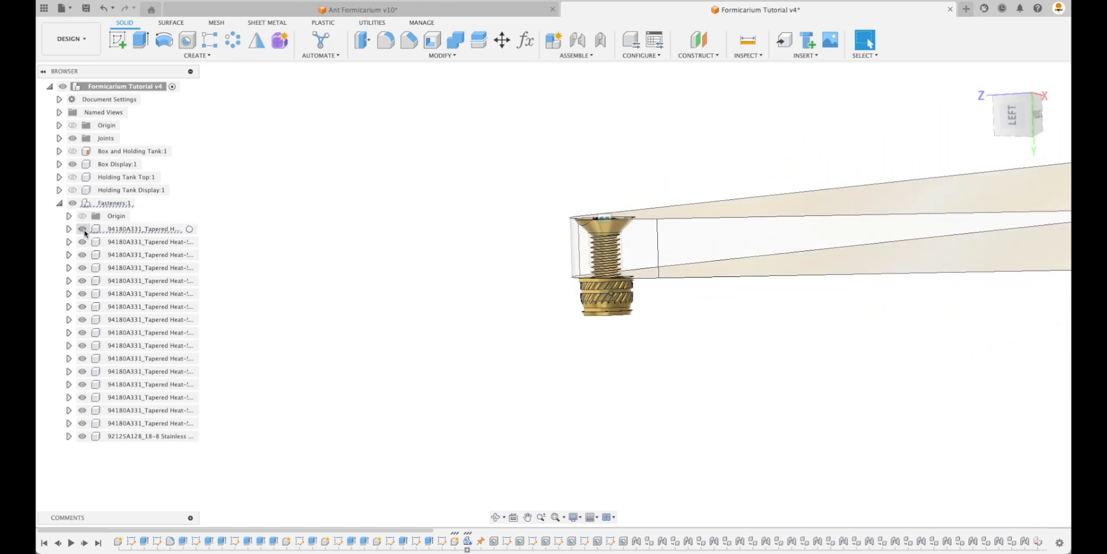
click(83, 230)
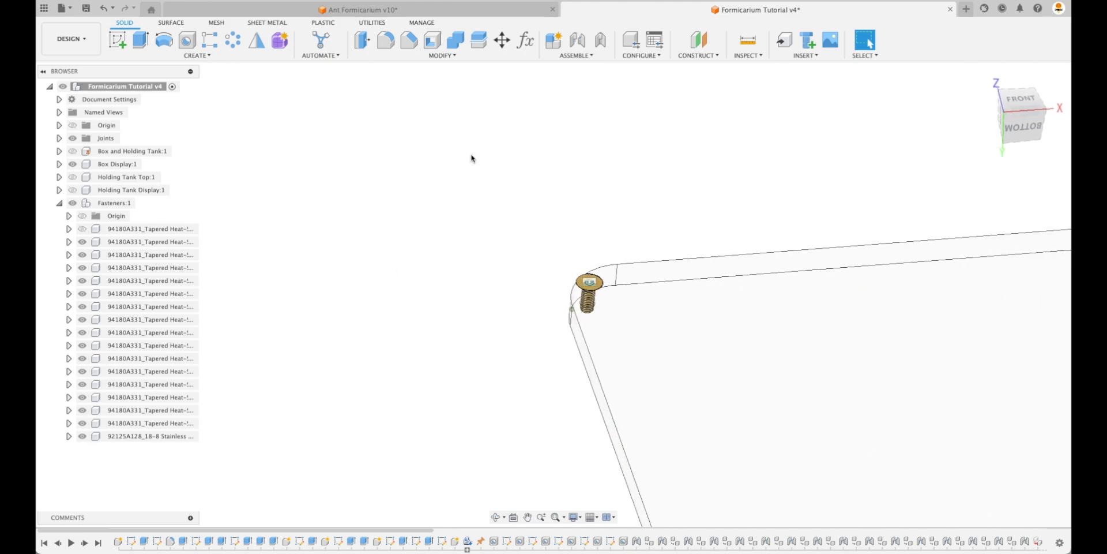
- Activate Fasteners and duplicate the flat head screw with joints, placing two copies in the holes along Box Display's left edge
click(576, 56)
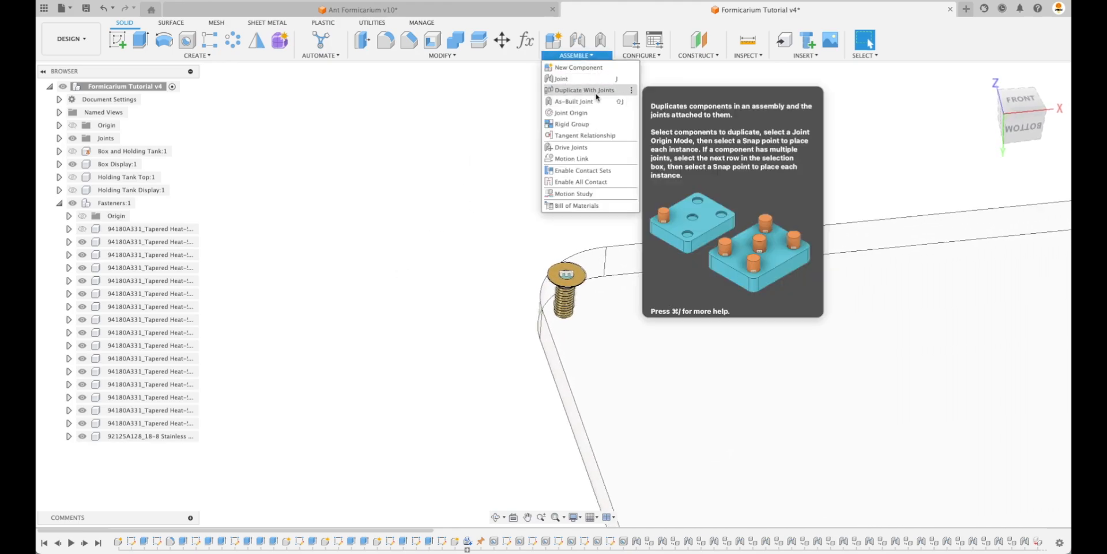
click(141, 203)
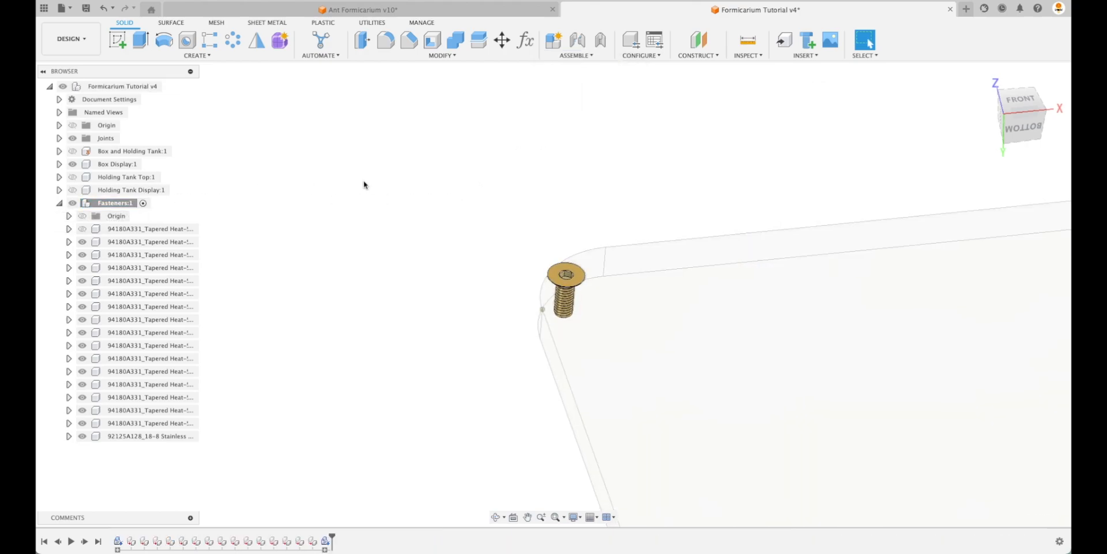
click(575, 56)
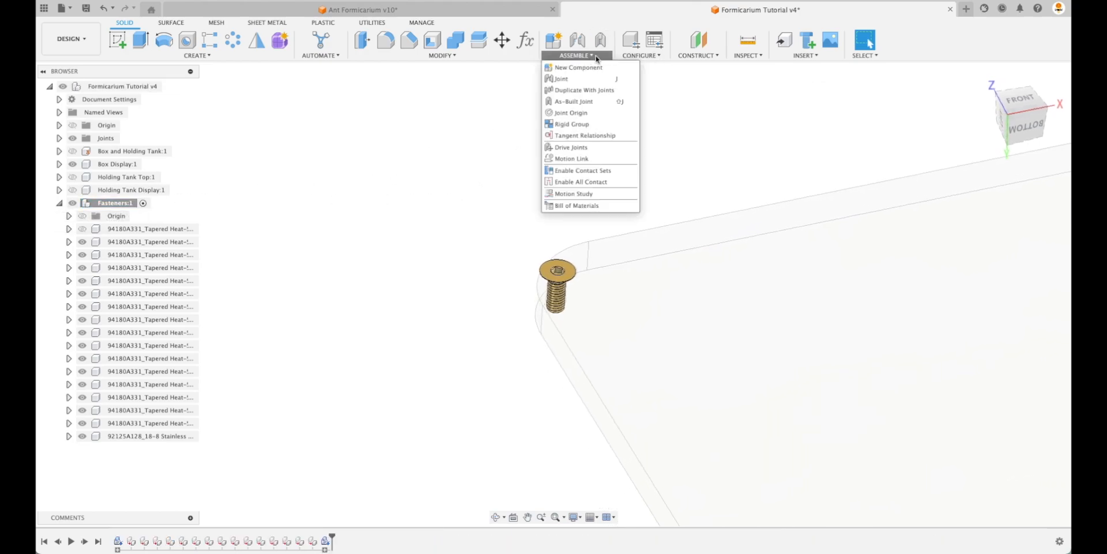
click(594, 91)
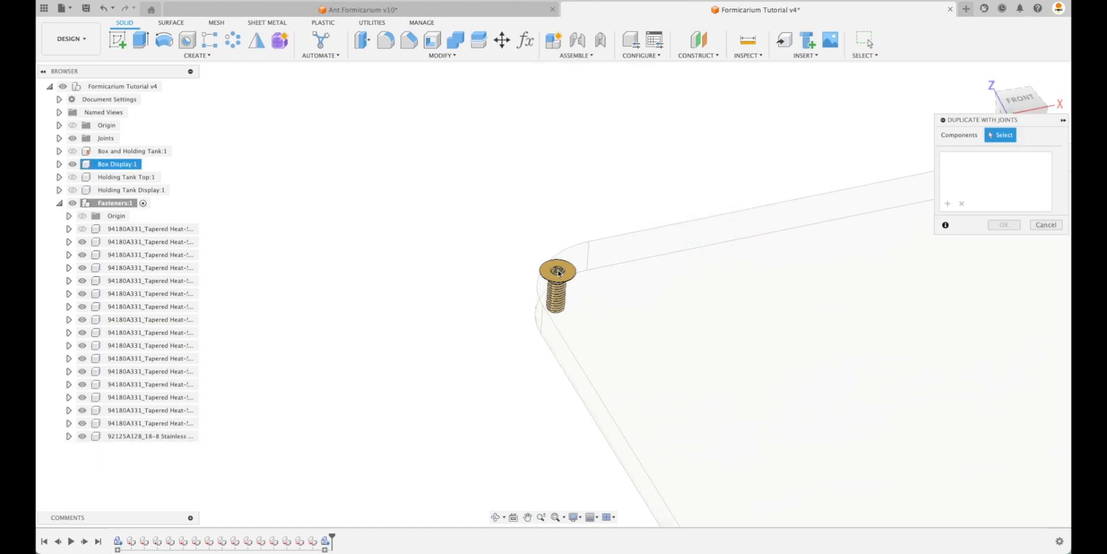
click(144, 436)
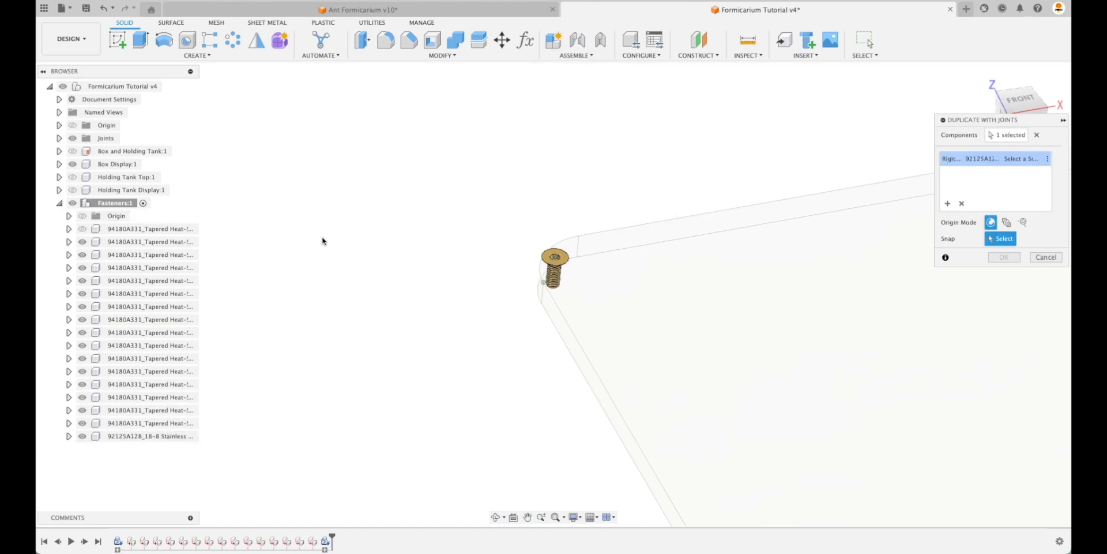
scroll(314, 246, down, 5)
click(588, 336)
scroll(588, 336, down, 8)
click(561, 384)
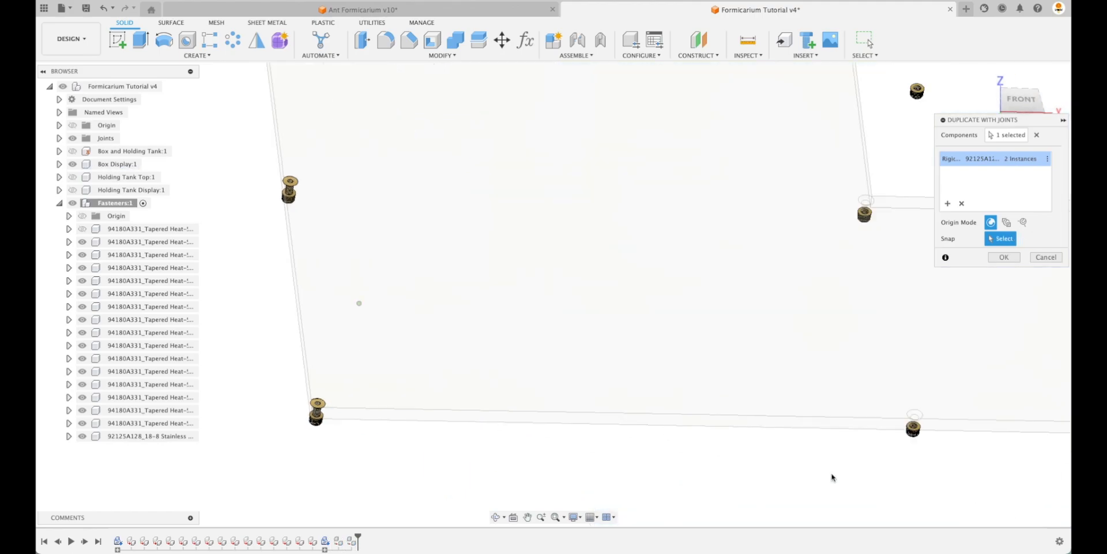
- Place five more screw copies in the remaining countersunk holes around Box Display
scroll(833, 477, right, 8)
click(687, 368)
click(602, 115)
scroll(923, 424, right, 8)
click(835, 177)
click(907, 494)
click(484, 235)
scroll(484, 236, down, 5)
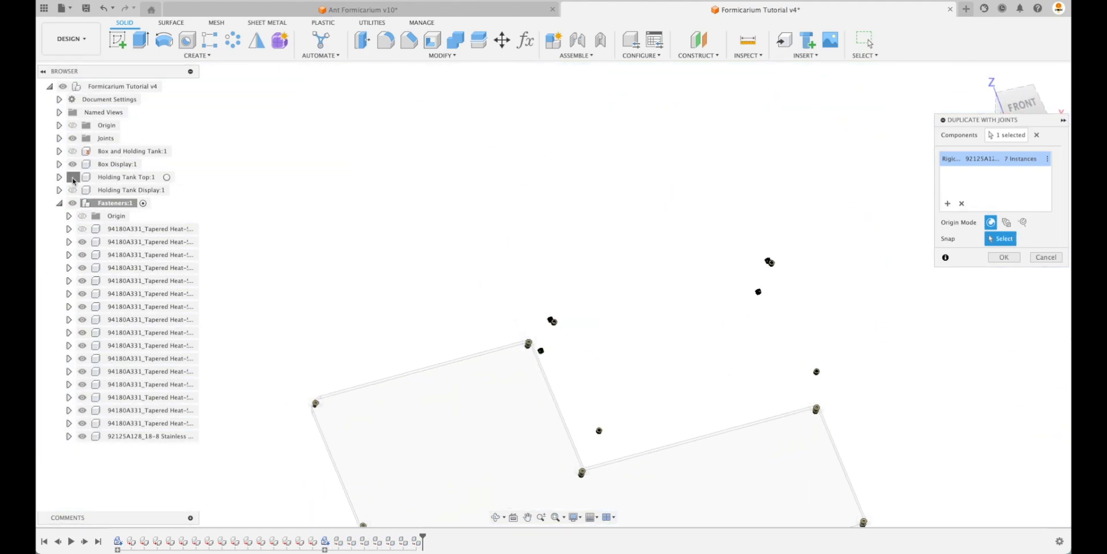
- Show Holding Tank Top and Holding Tank Display, then place screw copies in the display's four holes and the top's first hole
click(72, 177)
click(73, 190)
scroll(534, 318, up, 8)
click(496, 292)
scroll(534, 318, down, 8)
click(924, 175)
click(996, 400)
click(288, 303)
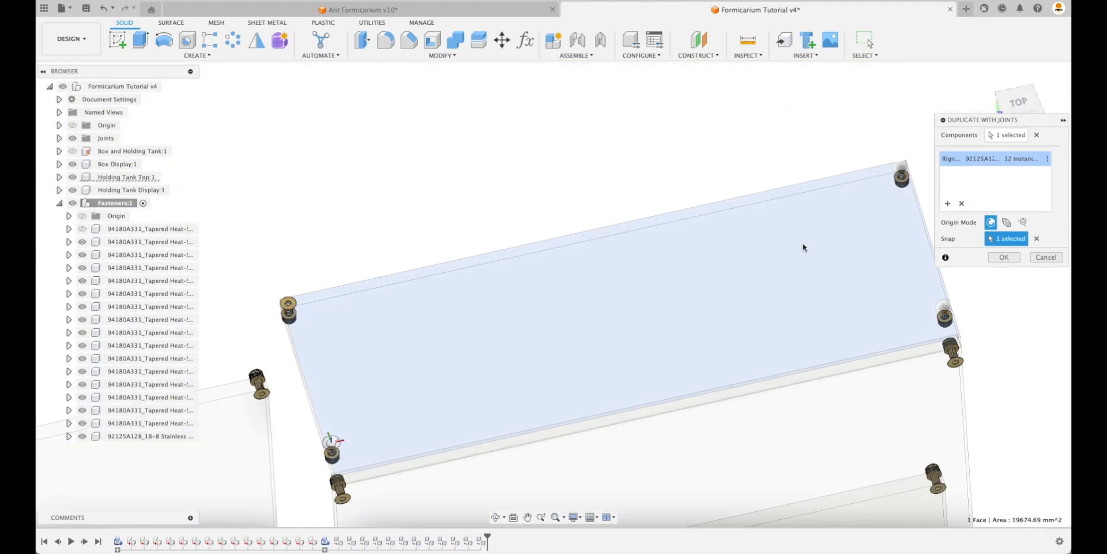
- Place screw copies at the three remaining corner holes of Holding Tank Top and complete the duplication
click(331, 443)
click(901, 167)
click(946, 307)
click(1004, 257)
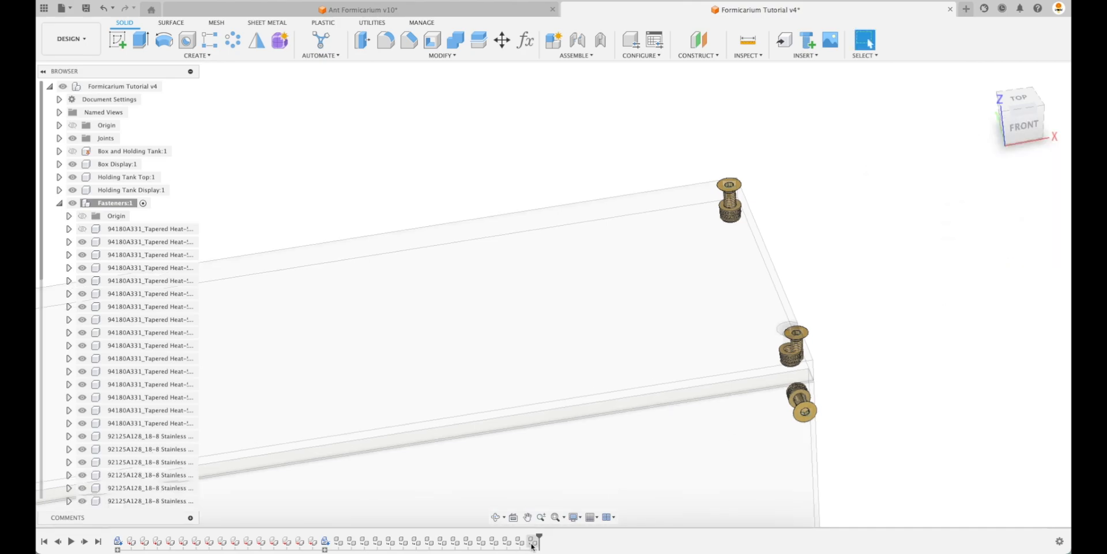
- Delete the misaligned last screw copy at the front-right corner of Holding Tank Top
scroll(781, 327, up, 3)
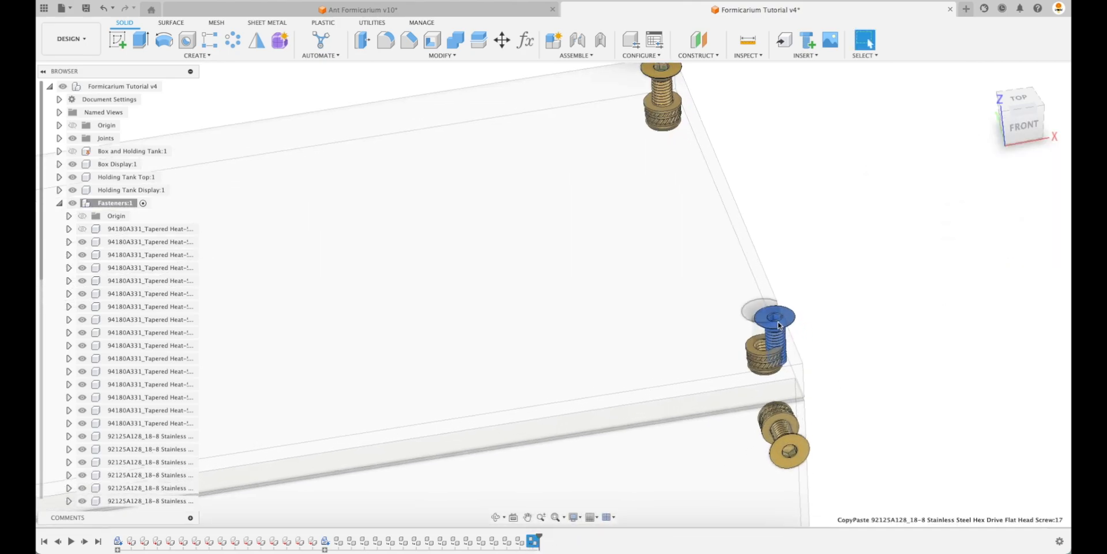
key(Delete)
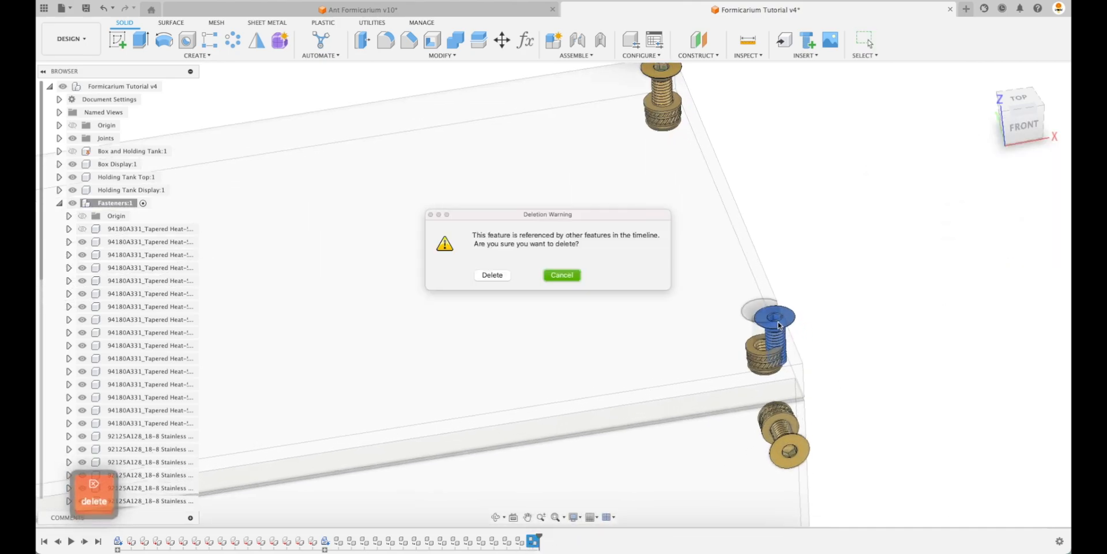
click(492, 275)
scroll(888, 236, down, 3)
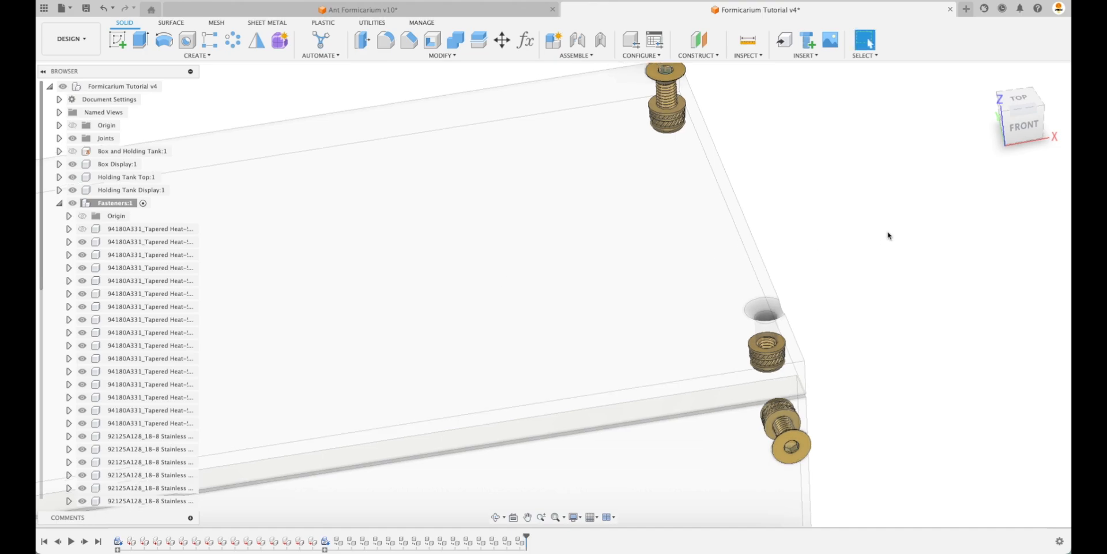
- Duplicate the flat head screw with joints into the empty countersunk hole at the front-right corner of Holding Tank Top
click(591, 56)
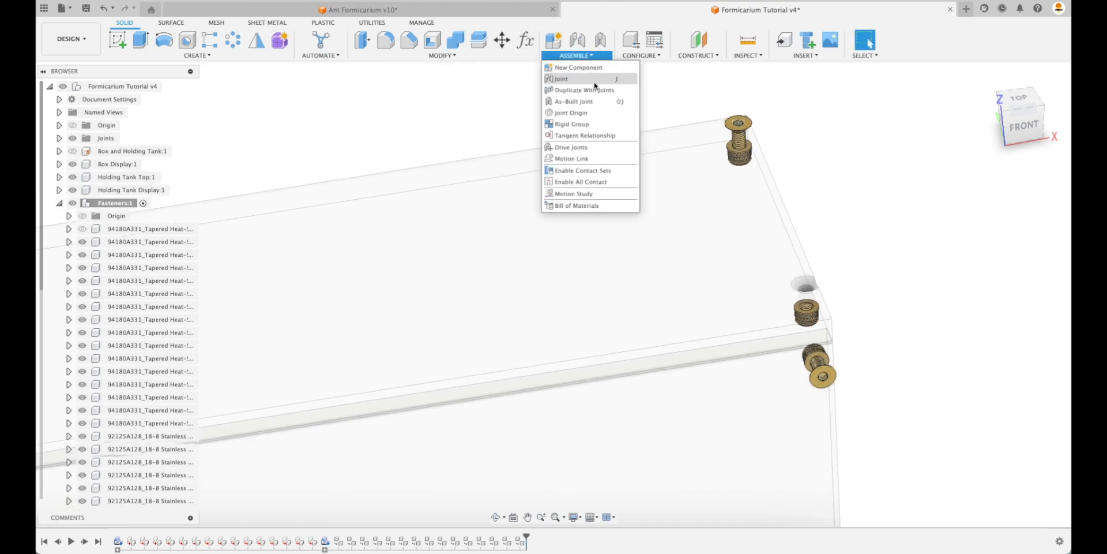
click(577, 91)
scroll(173, 369, down, 3)
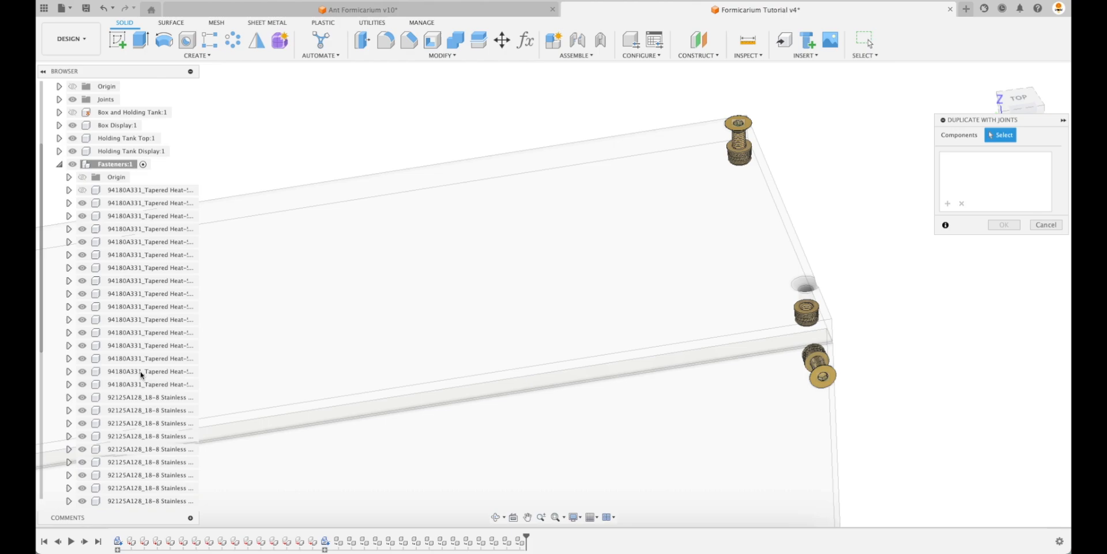
click(147, 397)
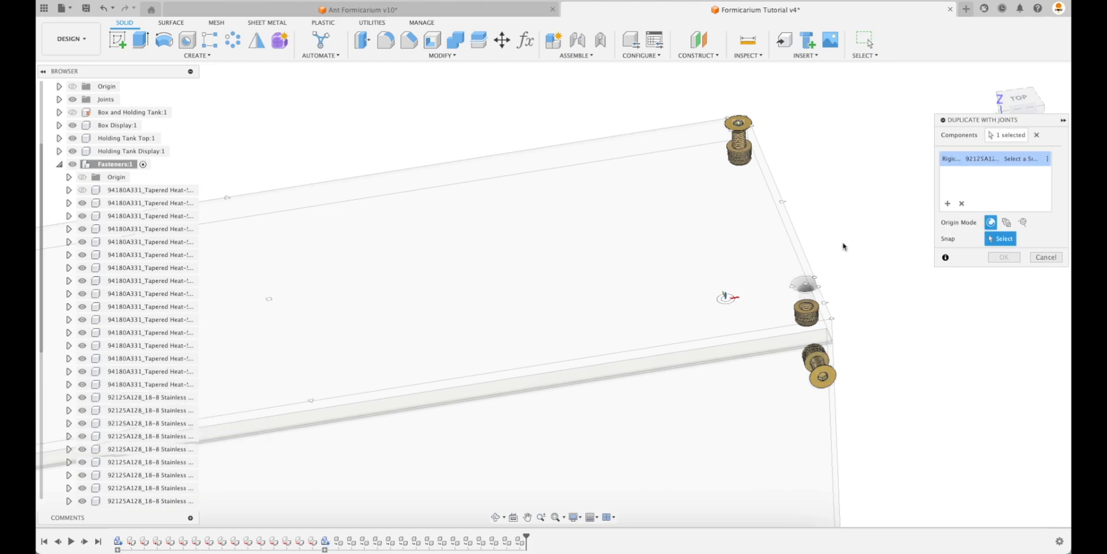
click(806, 285)
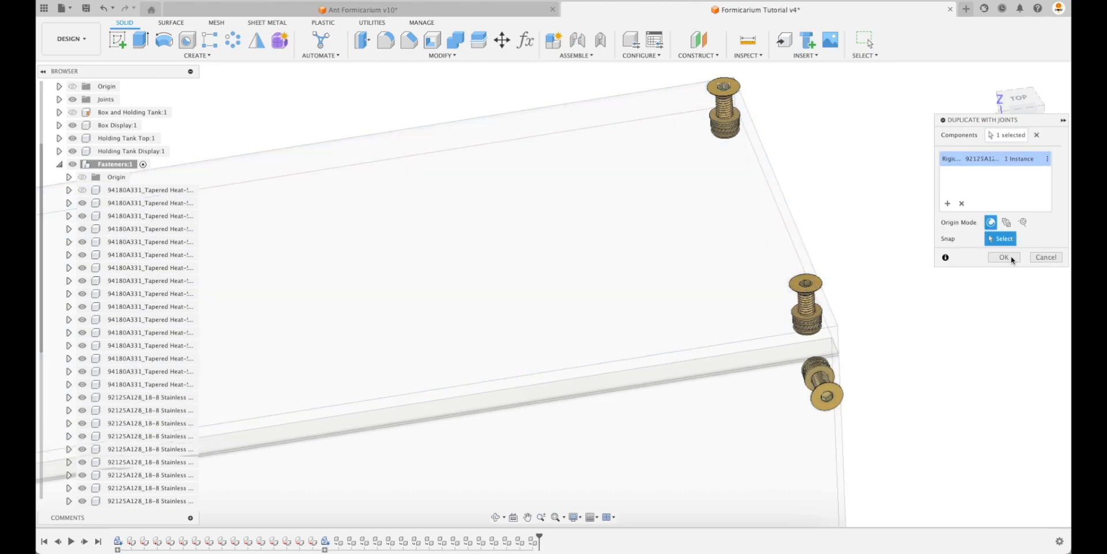
click(1004, 257)
- Show the hidden first heat-set insert and apply the Brass - Polished appearance to all the inserts under Fasteners
shift+middle_drag(964, 267, 643, 141)
shift+scroll(643, 140, right, 10)
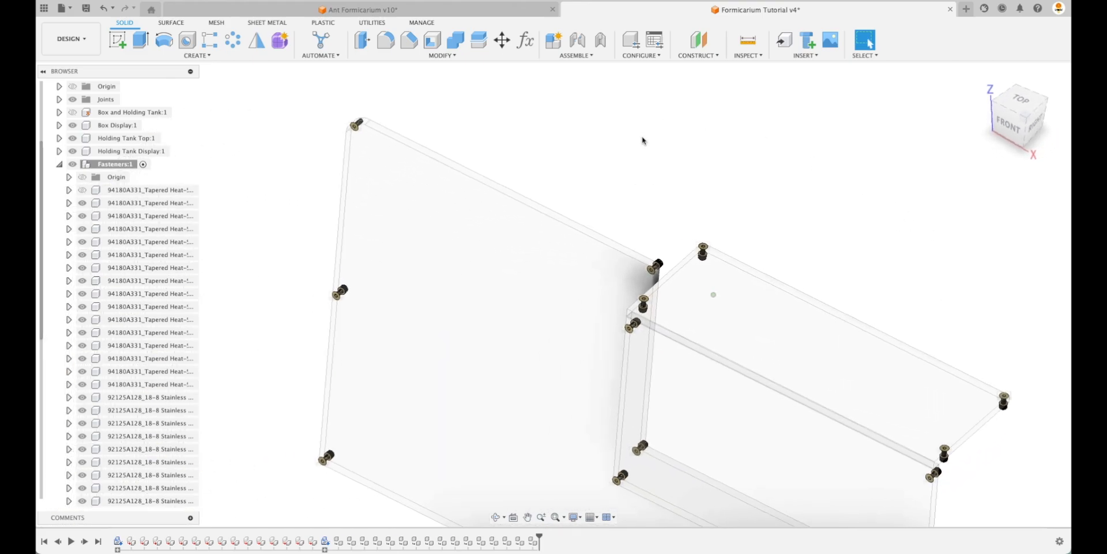
scroll(643, 140, right, 4)
scroll(643, 141, down, 3)
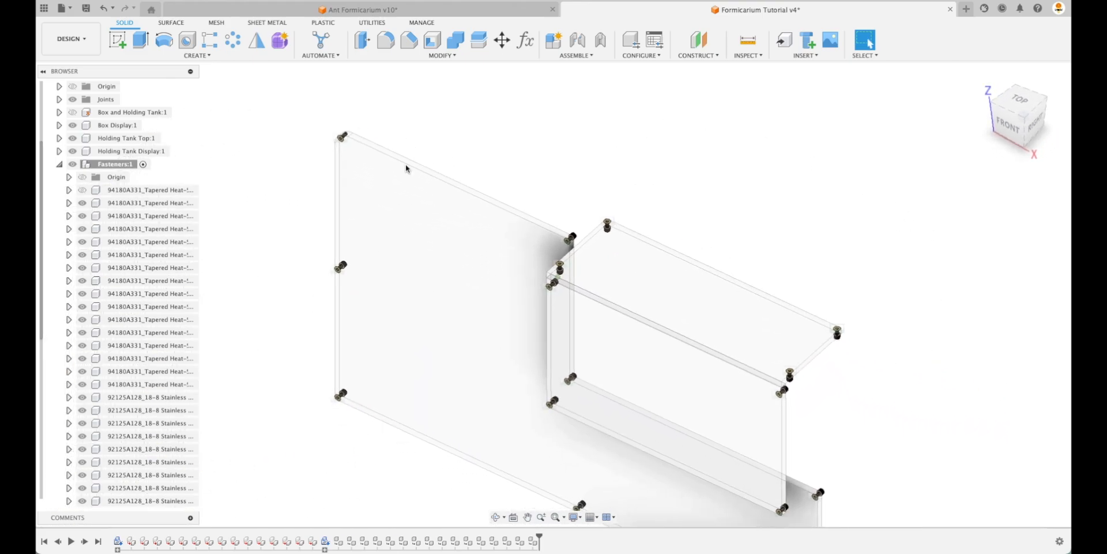
scroll(115, 208, down, 5)
scroll(115, 209, up, 3)
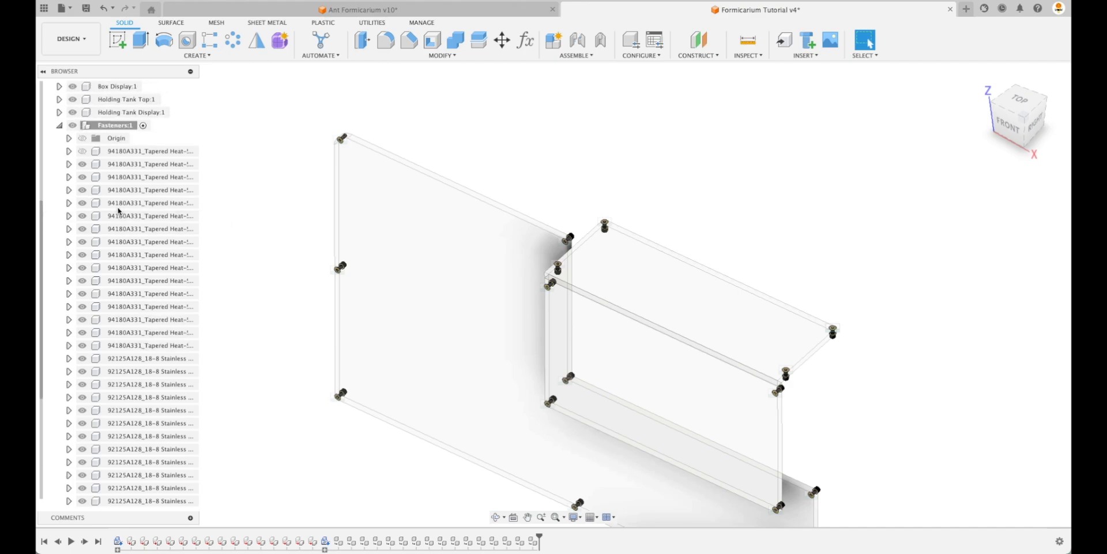
scroll(163, 248, down, 1)
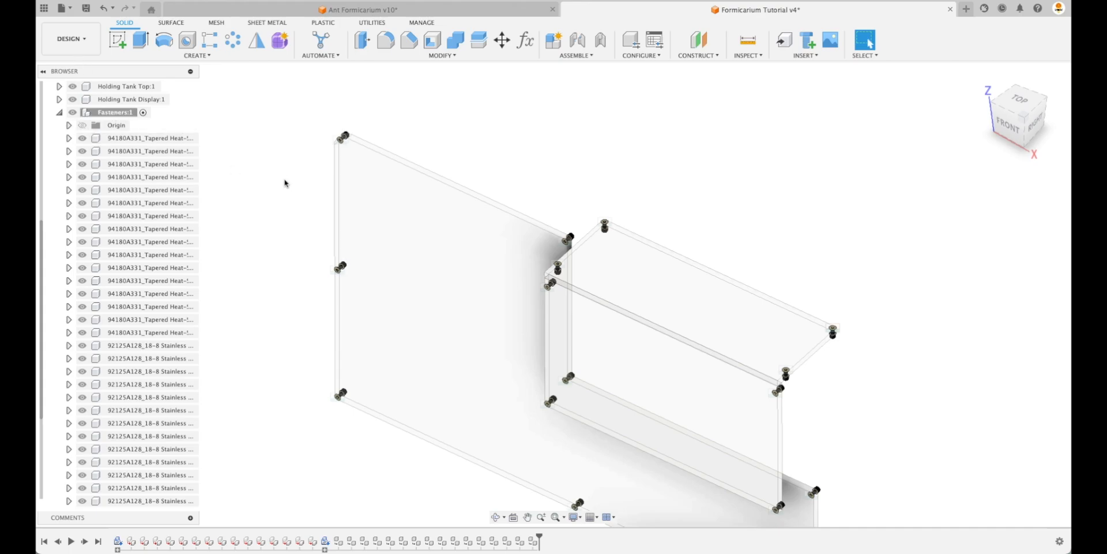
key(a)
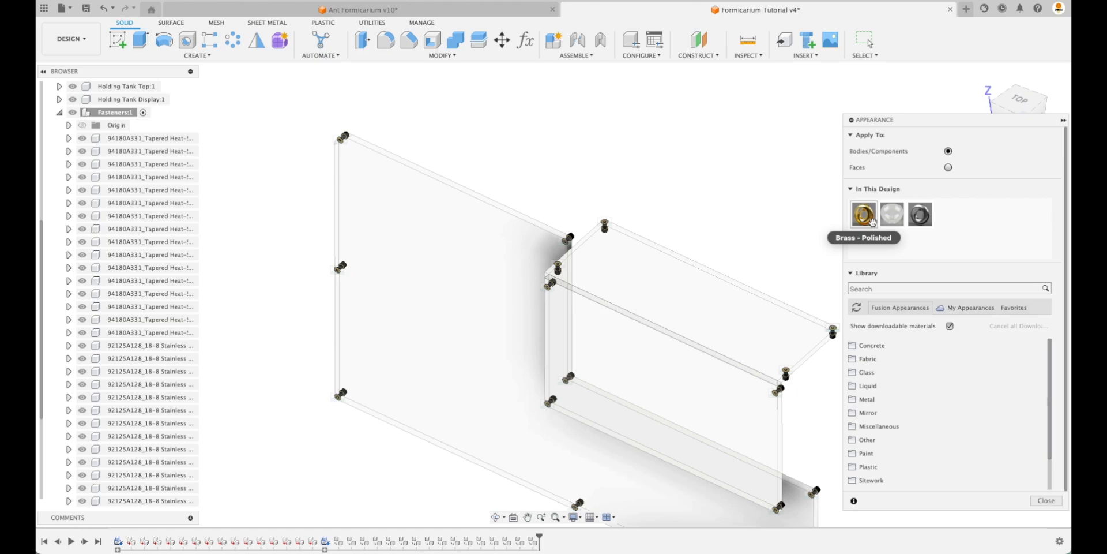
click(144, 139)
shift+click(161, 333)
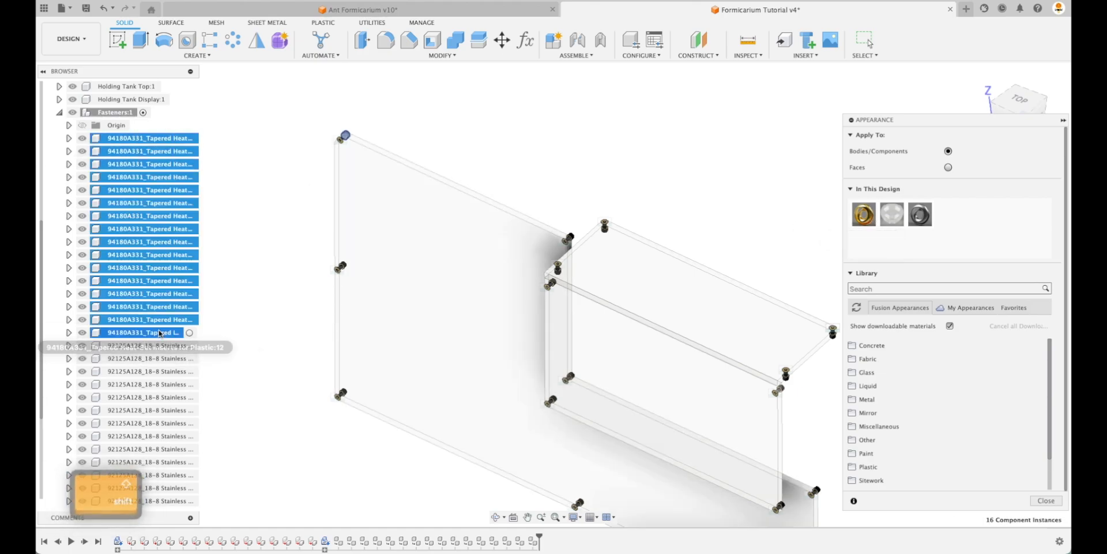
drag(863, 214, 174, 220)
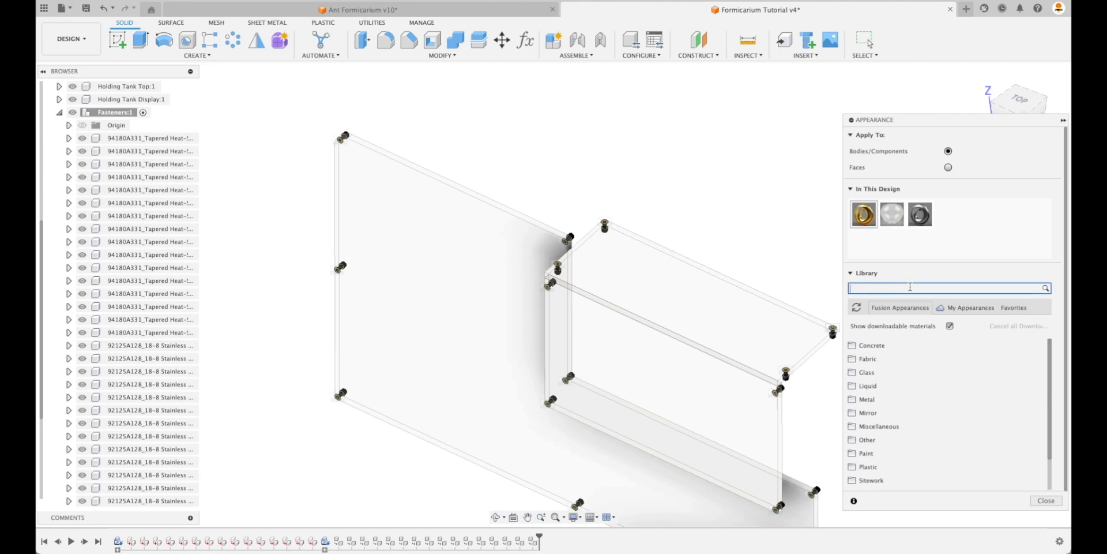
- Search the appearance library for "stain" and apply Stainless Steel - Polished to all the flat head screws under Fasteners
text(stain)
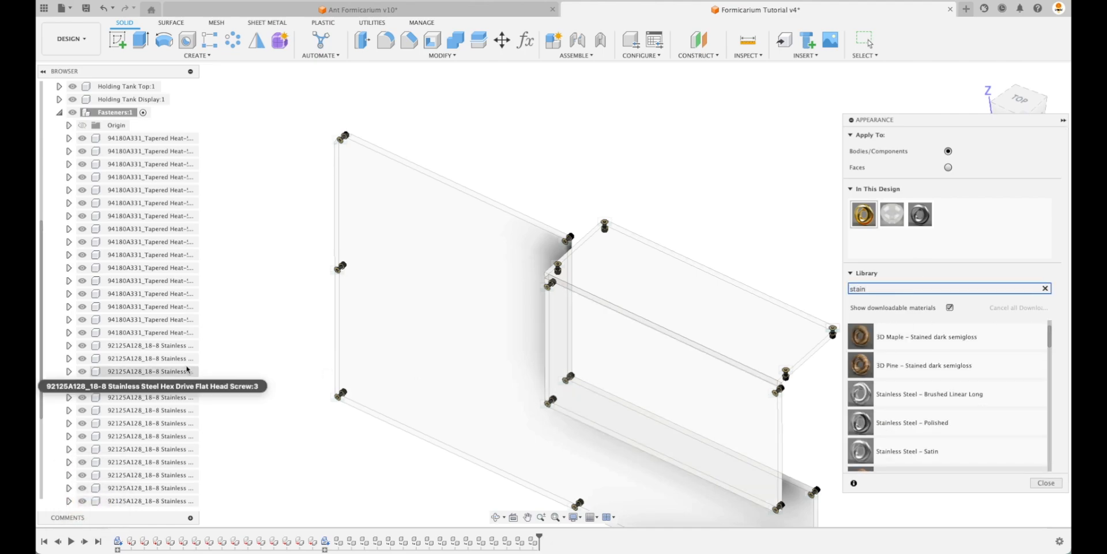
click(168, 348)
scroll(167, 348, down, 2)
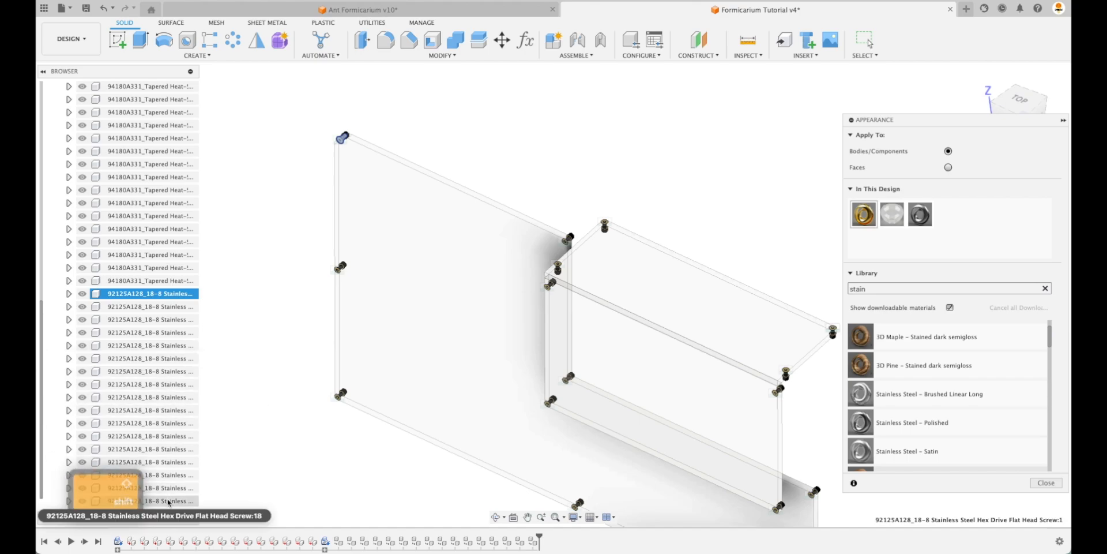
shift+click(150, 501)
drag(900, 422, 160, 338)
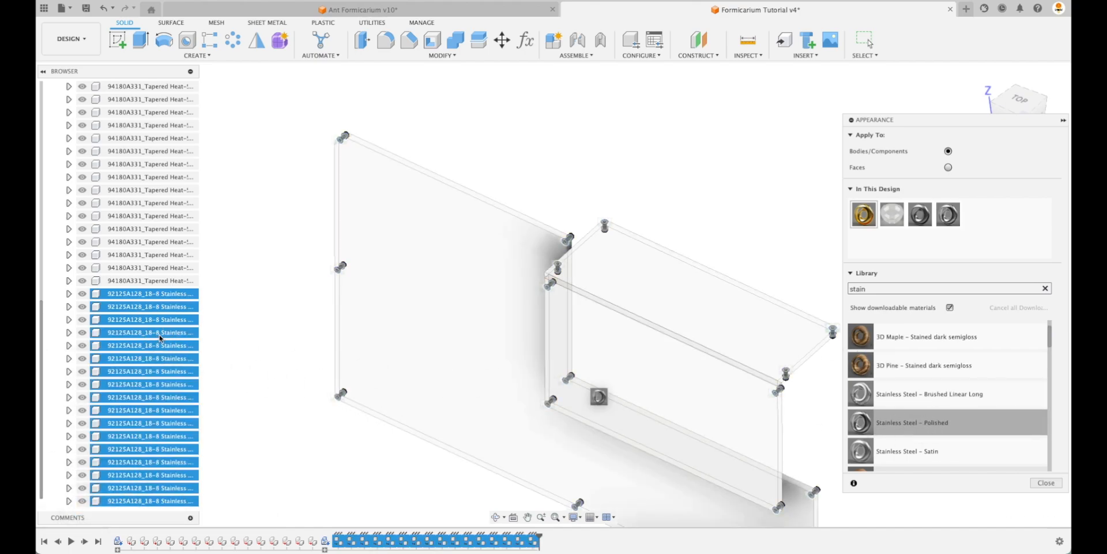
click(1047, 483)
scroll(607, 202, up, 10)
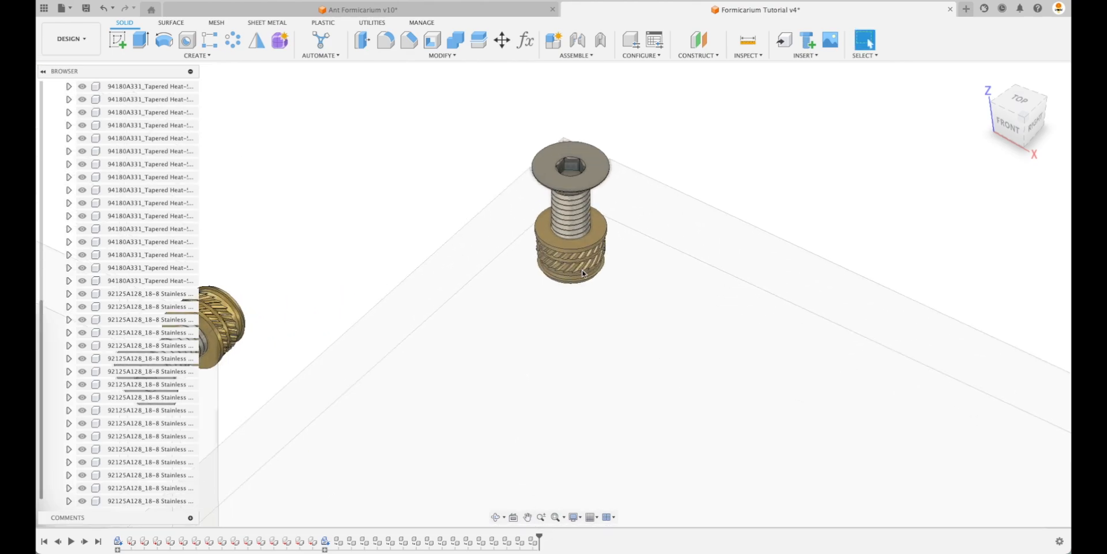
scroll(667, 123, down, 10)
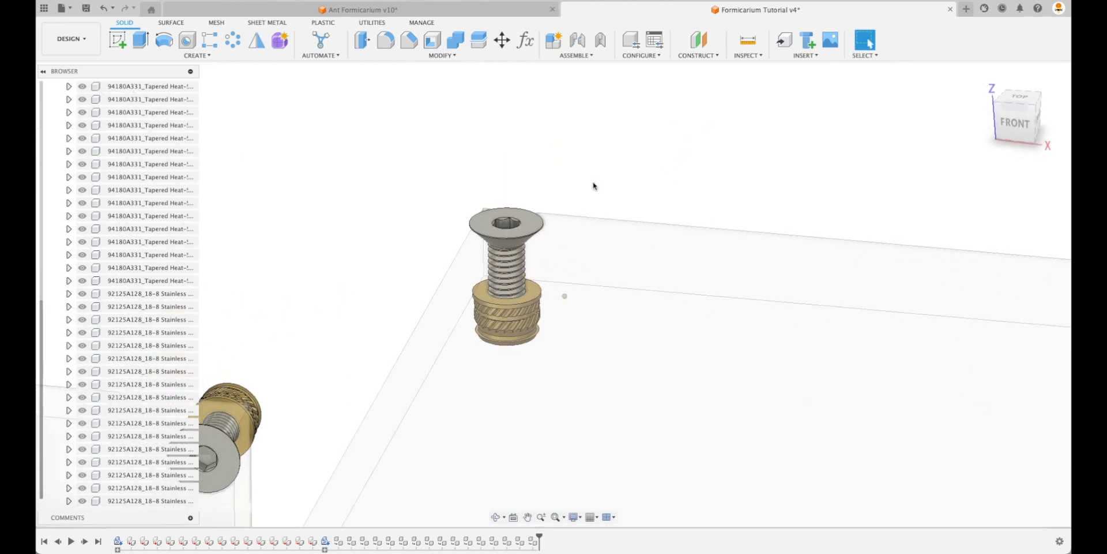
- Collapse Fasteners, activate the top-level Formicarium Tutorial v4 component and show all its components
scroll(438, 156, down, 5)
scroll(66, 231, up, 5)
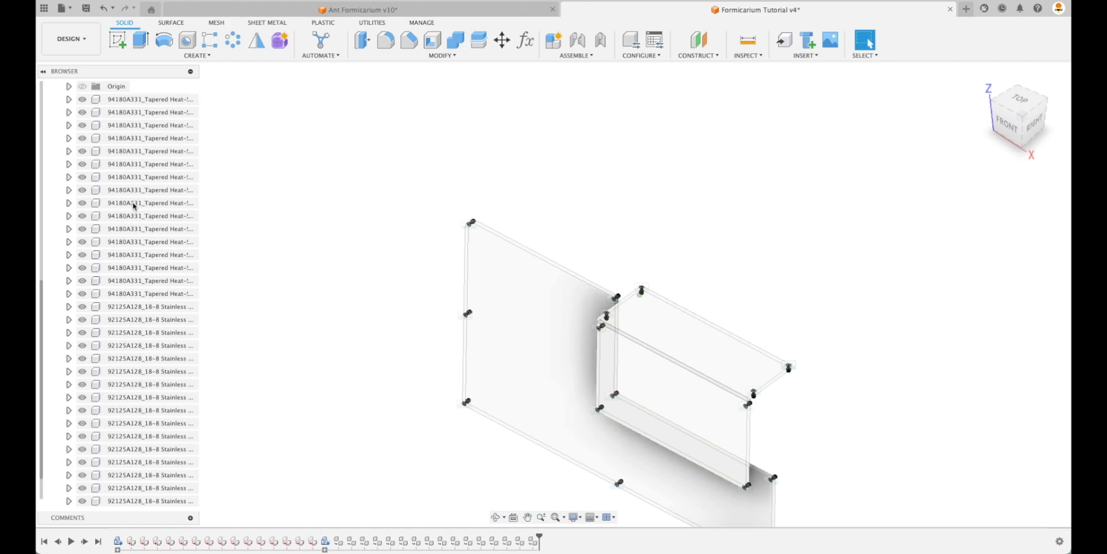
click(60, 203)
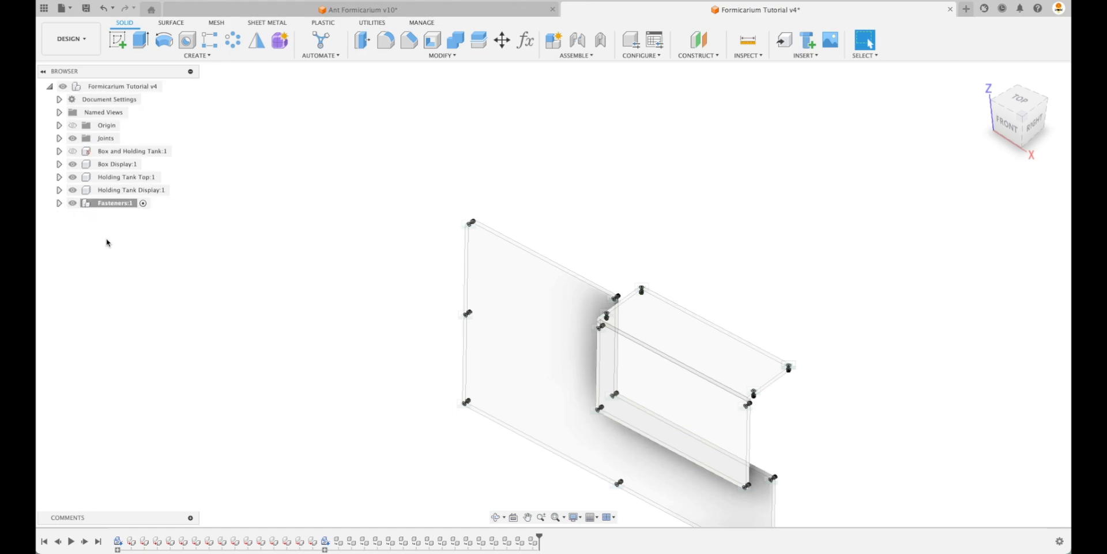
double_click(140, 86)
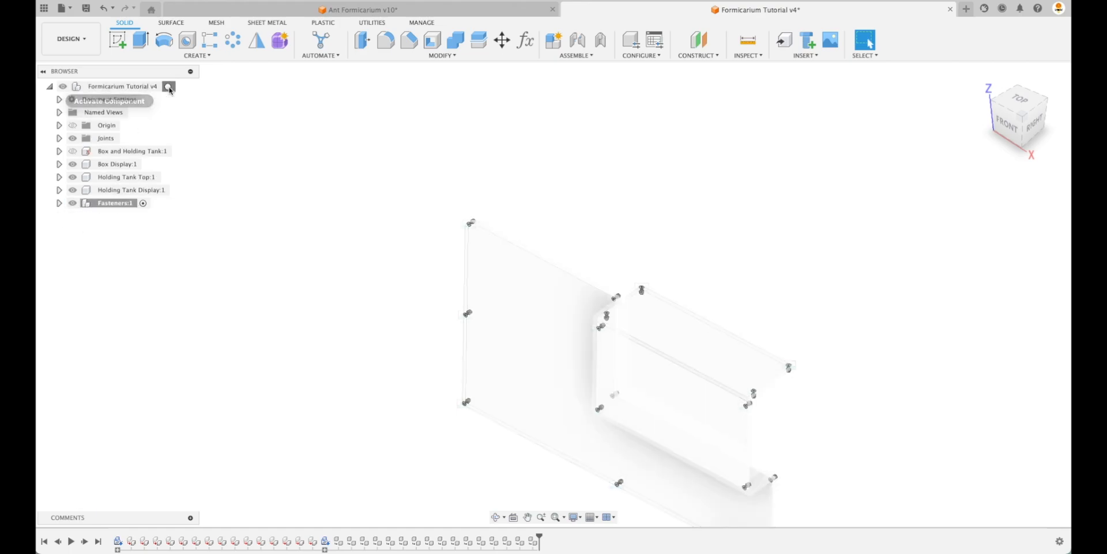
right_click(158, 87)
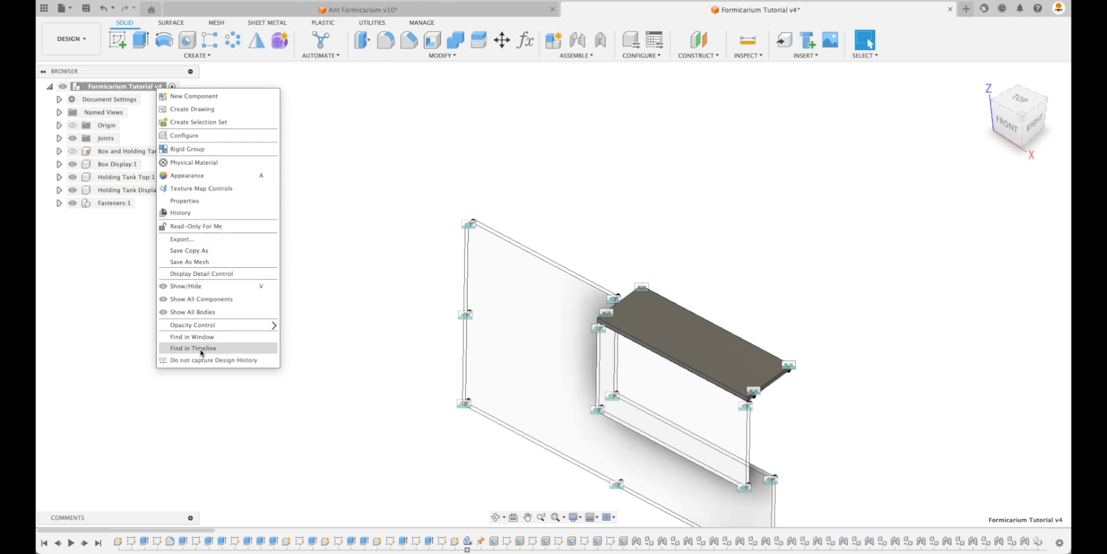
click(209, 312)
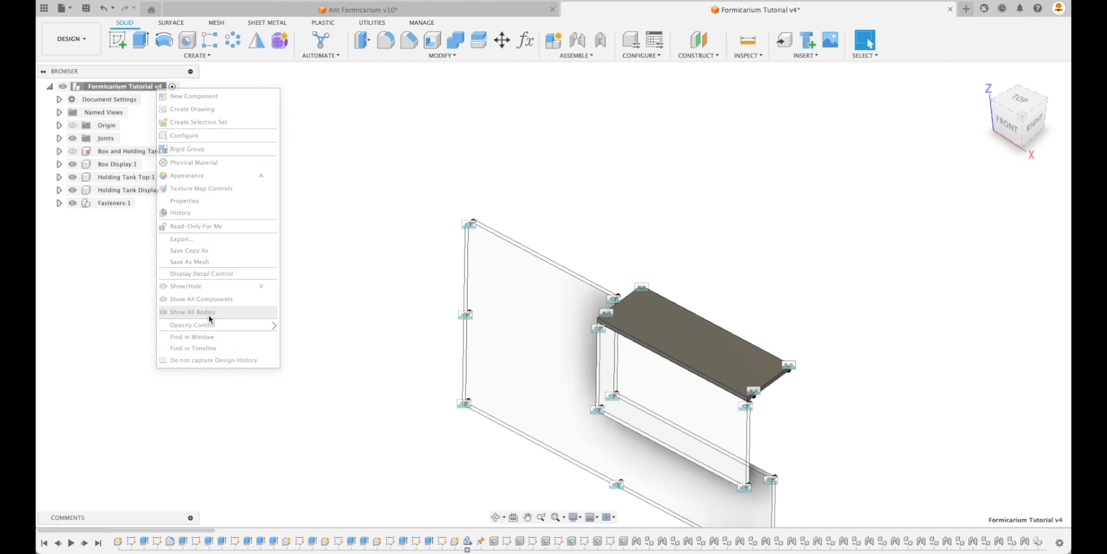
right_click(151, 88)
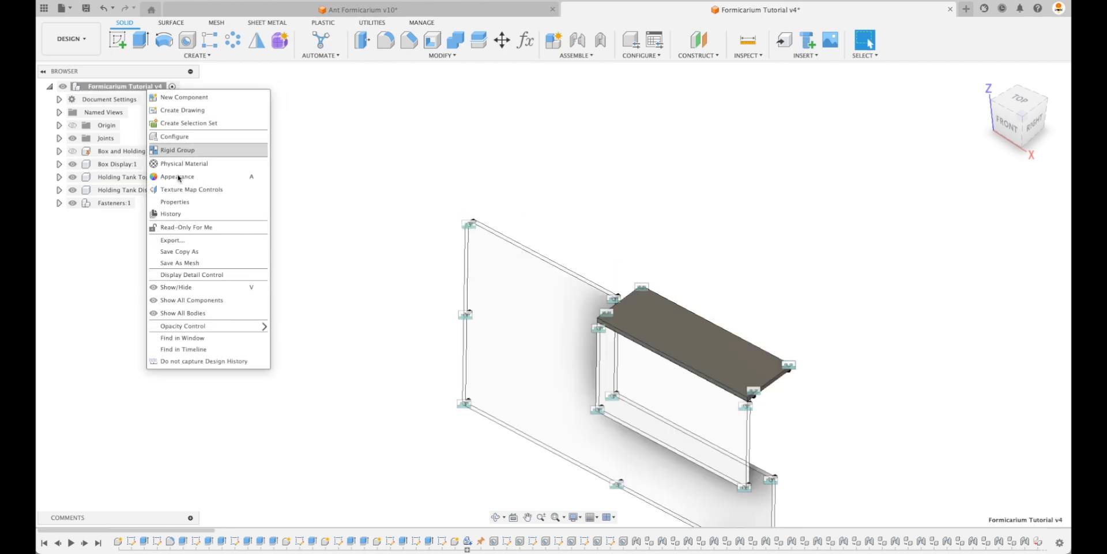
click(202, 302)
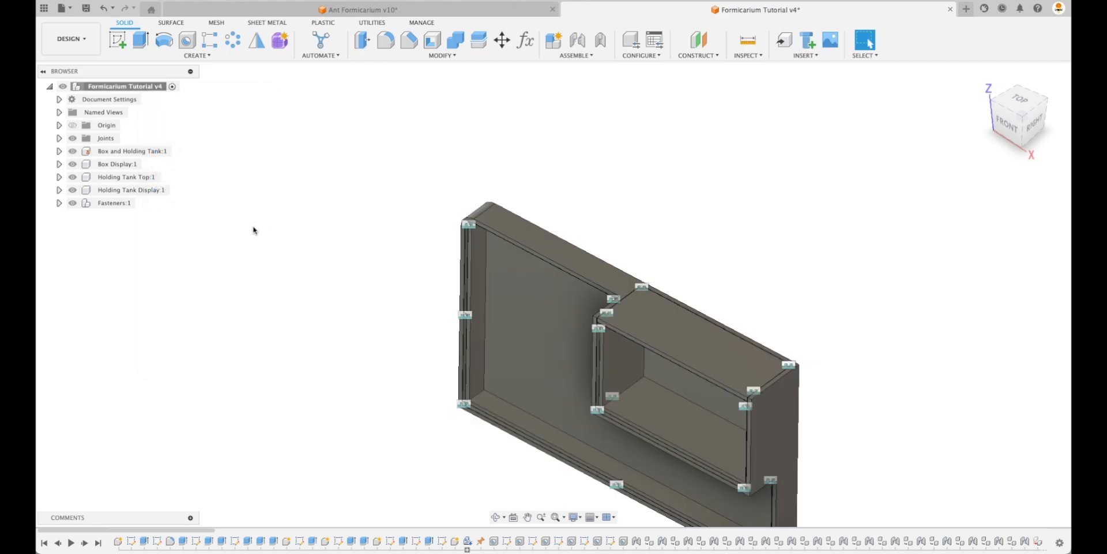
- Hide the joints from Rigid 17 through Rigid 34, return to the home view and collapse the Joints folder
click(58, 138)
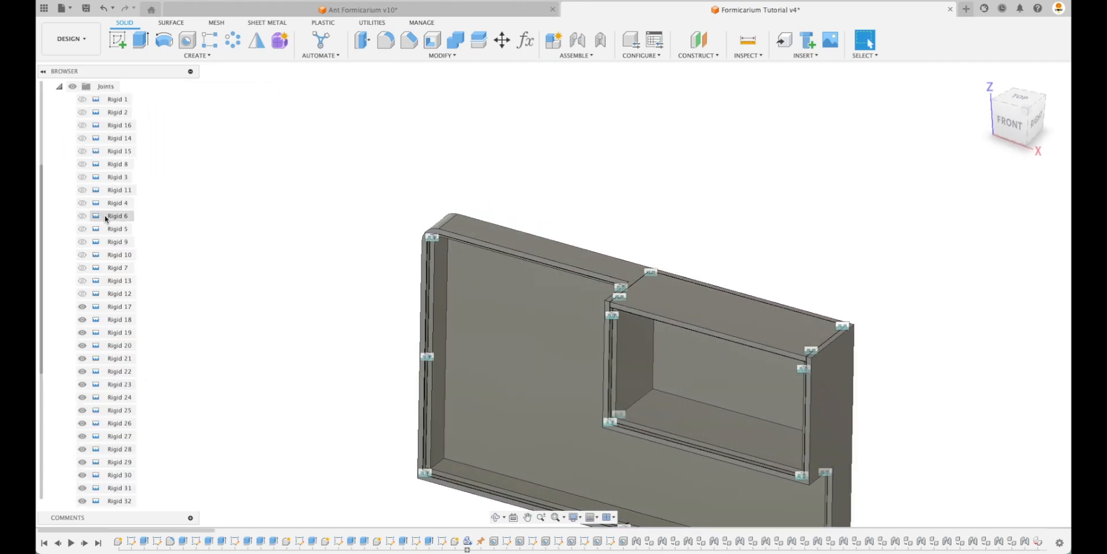
click(120, 293)
scroll(115, 375, down, 3)
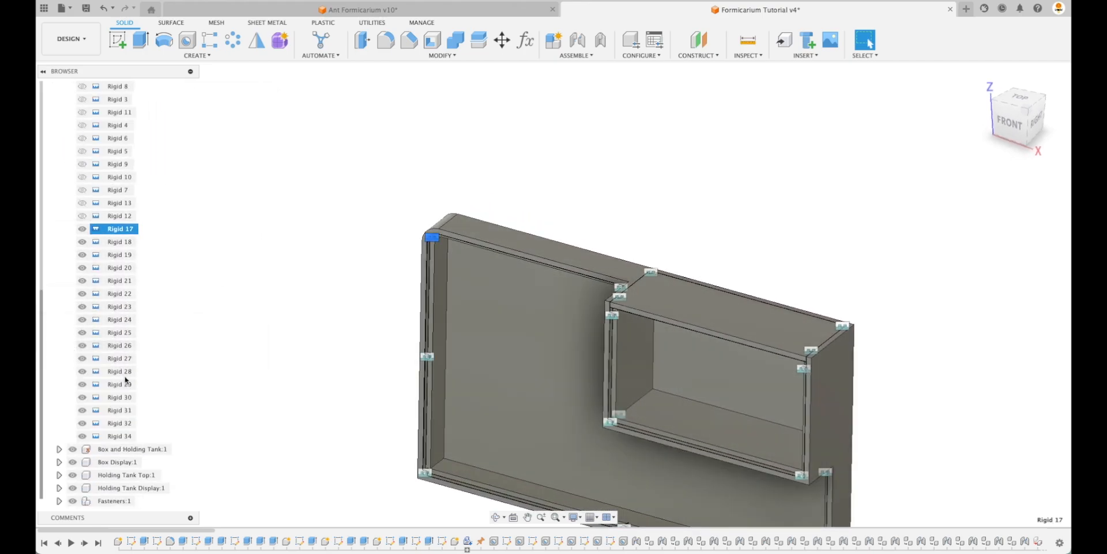
shift+click(120, 436)
key(v)
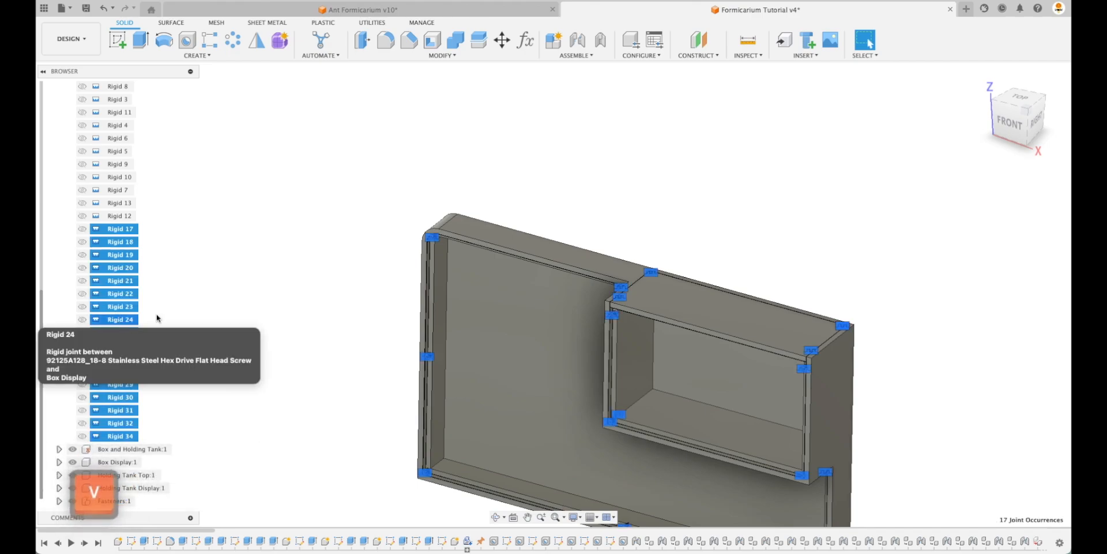
click(984, 81)
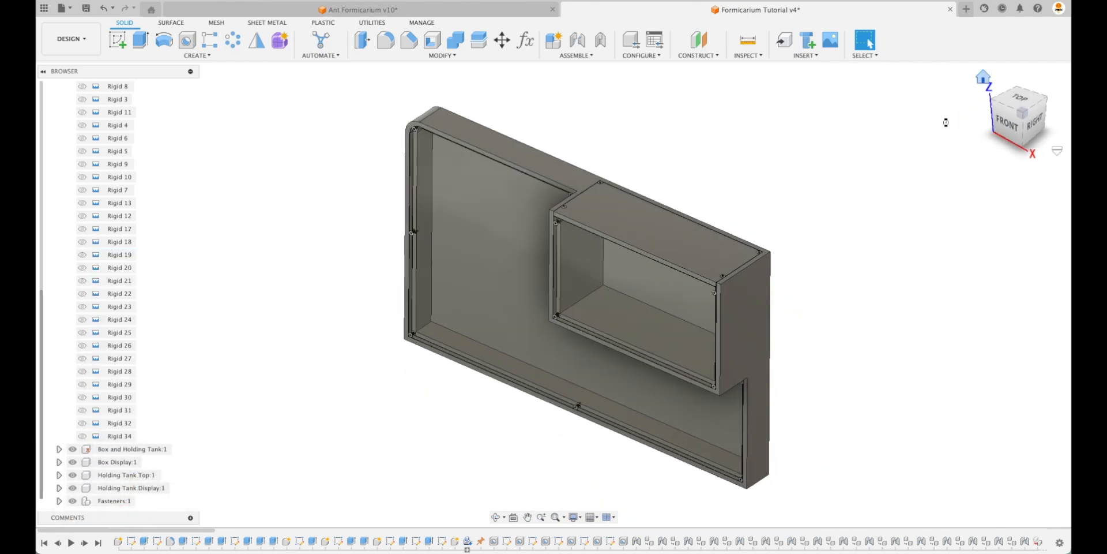
shift+middle_drag(859, 177, 819, 227)
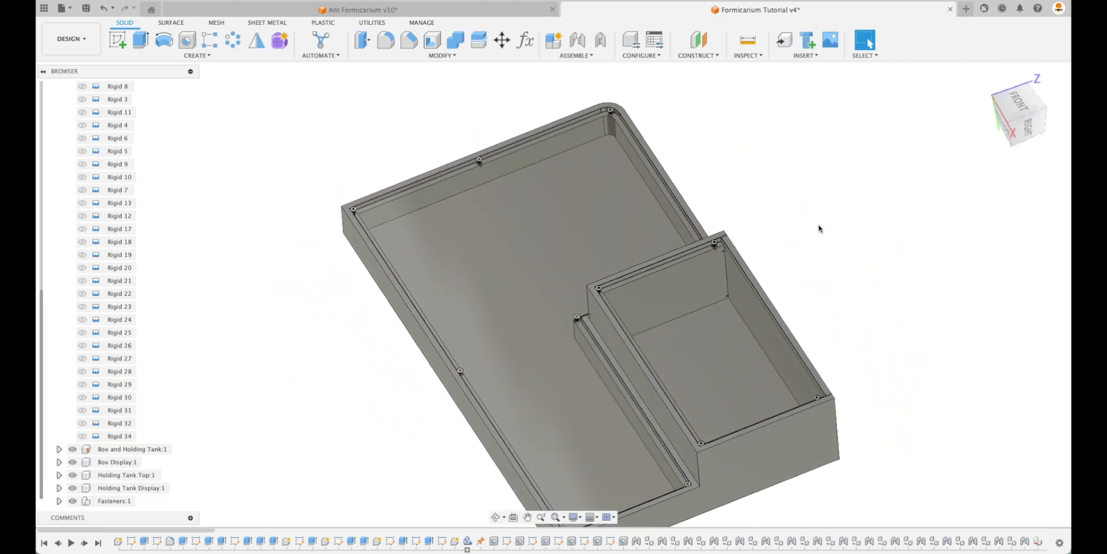
scroll(98, 281, up, 3)
click(59, 138)
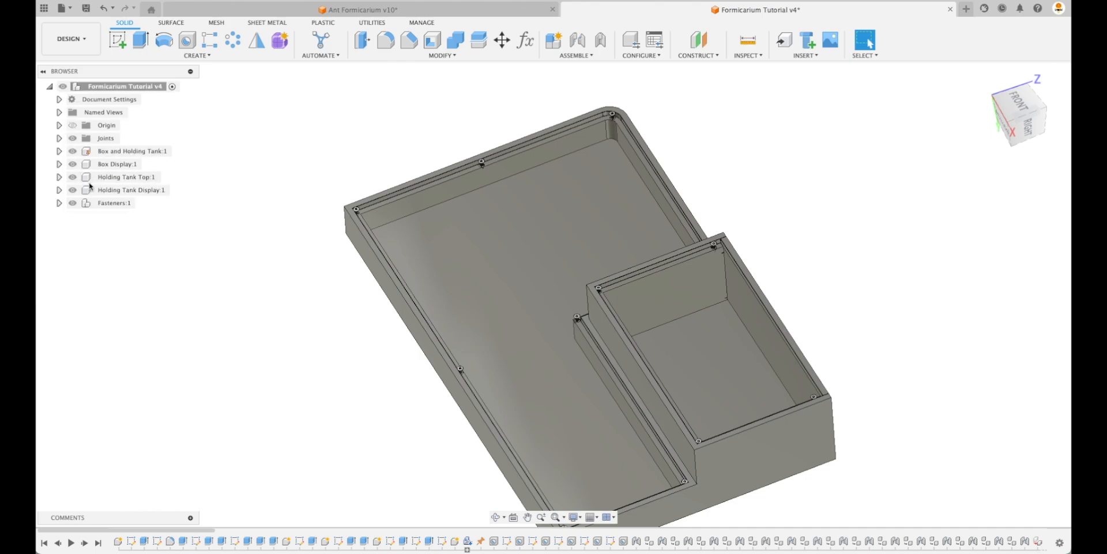
- Hide Box Display, Holding Tank Top, Holding Tank Display and Fasteners so only Box and Holding Tank is shown
click(72, 164)
click(73, 177)
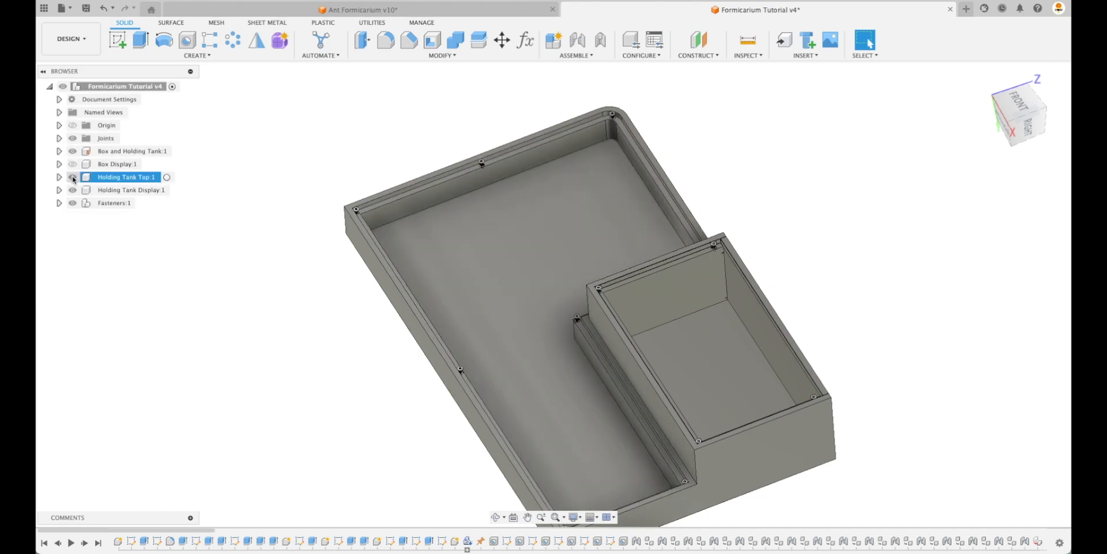
click(72, 190)
click(73, 203)
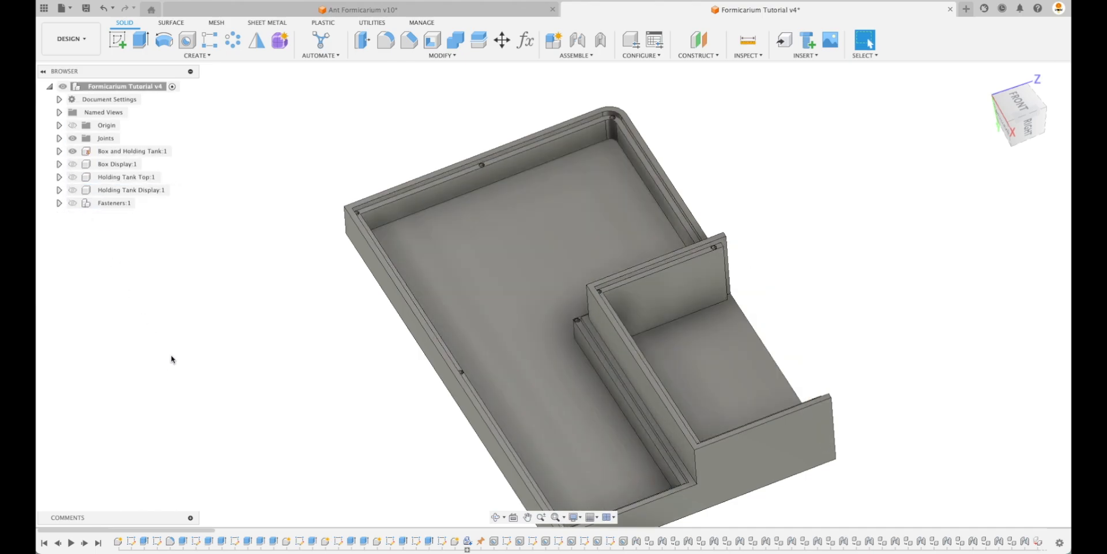
- Start a sketch on the holding tank's inner wall face with the screw insert holes, rotate it upright and turn on Slice
shift+middle_drag(860, 257, 864, 466)
scroll(853, 299, up, 4)
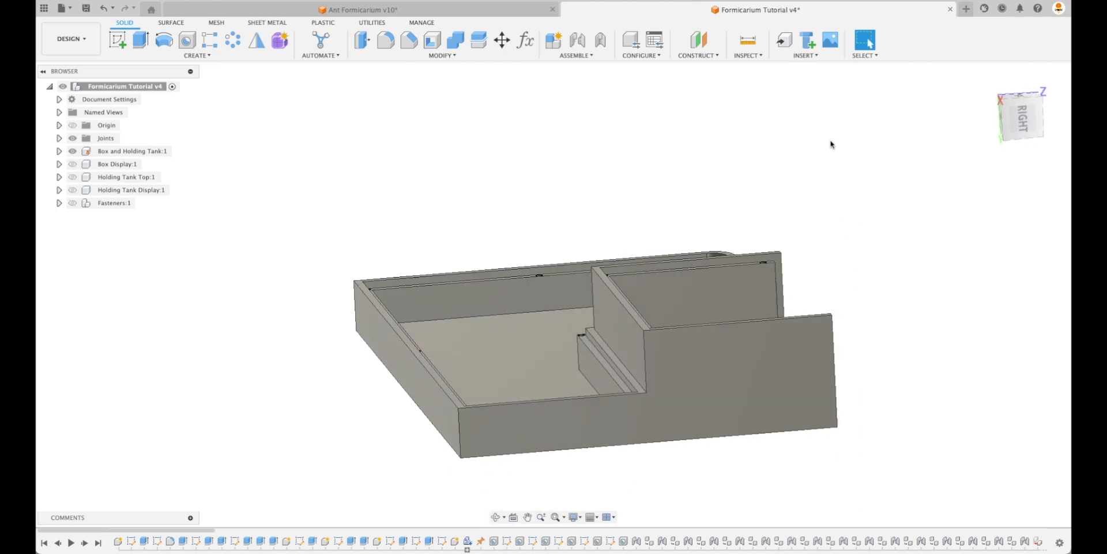
shift+middle_drag(878, 134, 932, 181)
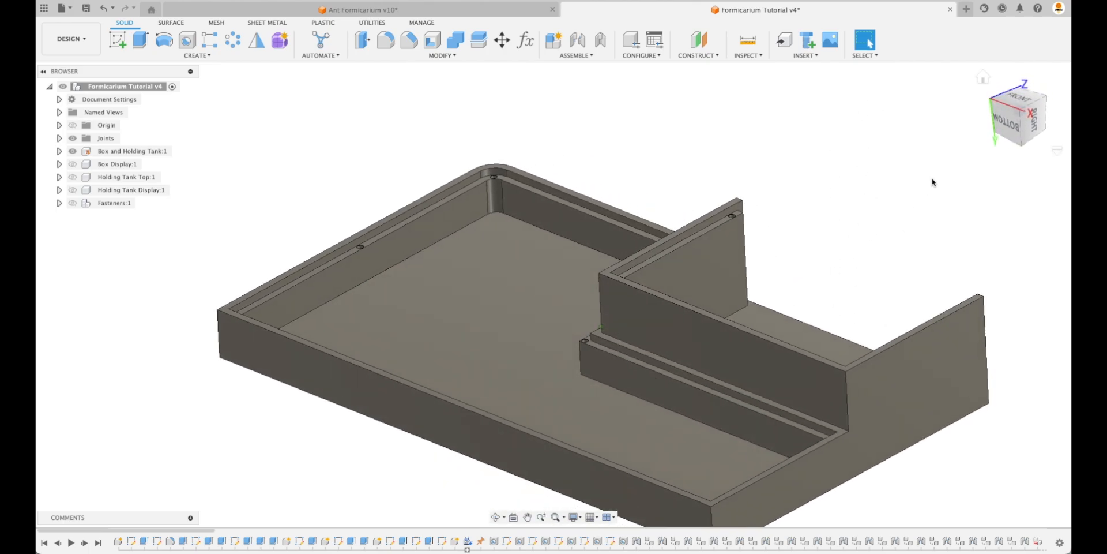
shift+middle_drag(871, 200, 940, 186)
click(115, 42)
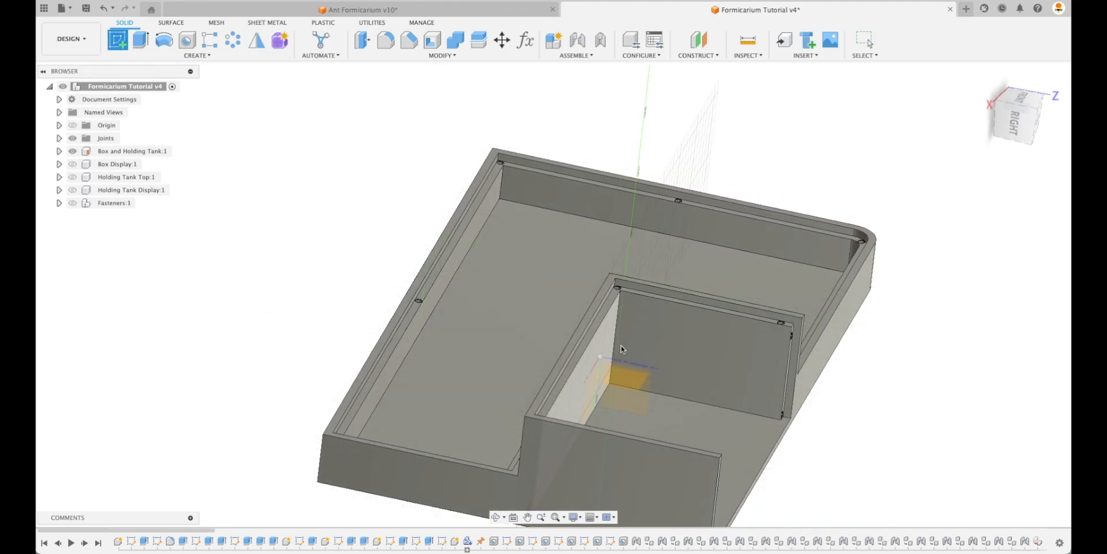
click(673, 359)
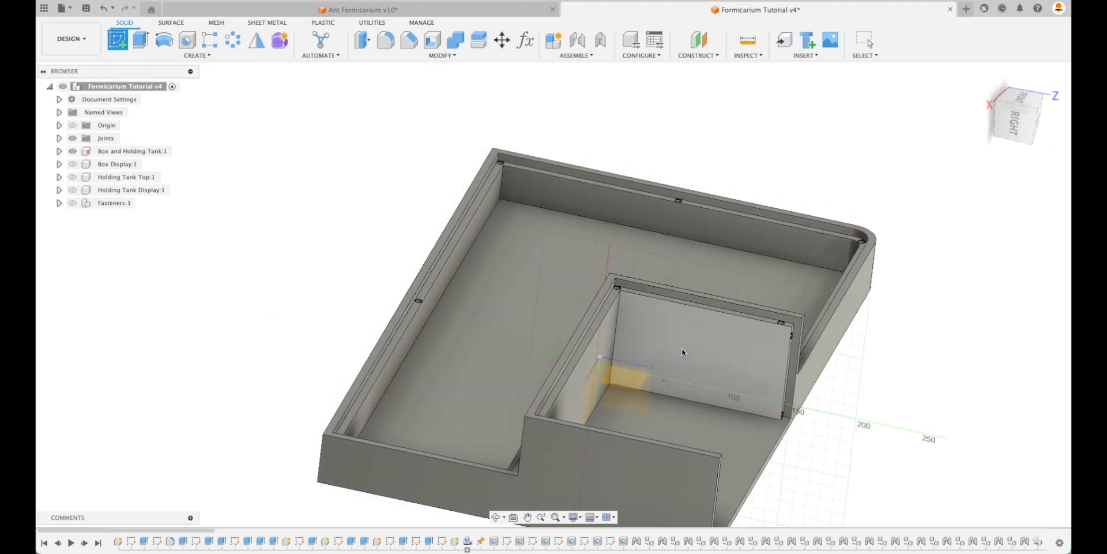
click(691, 350)
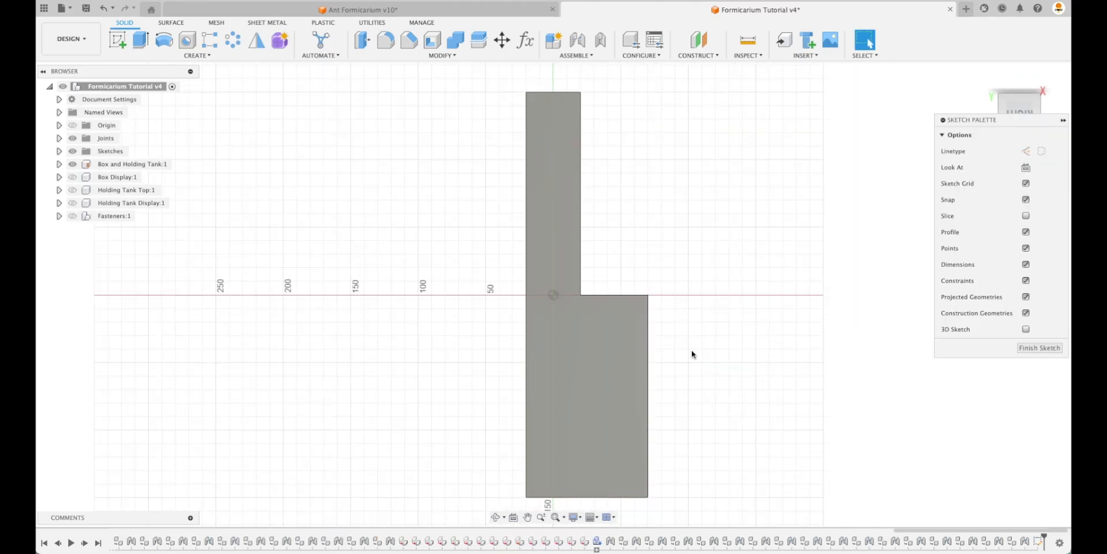
click(1044, 78)
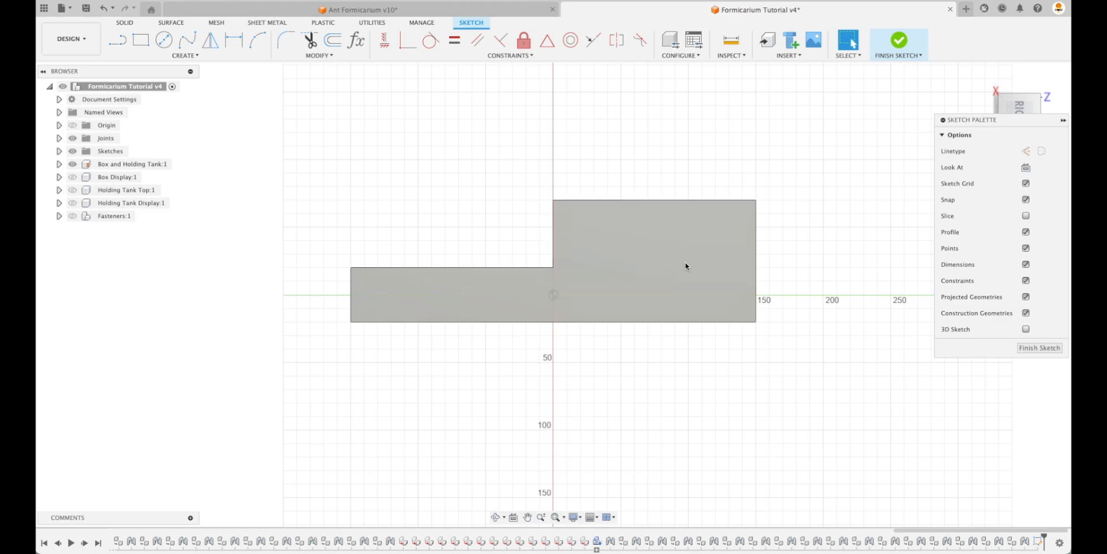
click(1026, 216)
scroll(615, 327, up, 3)
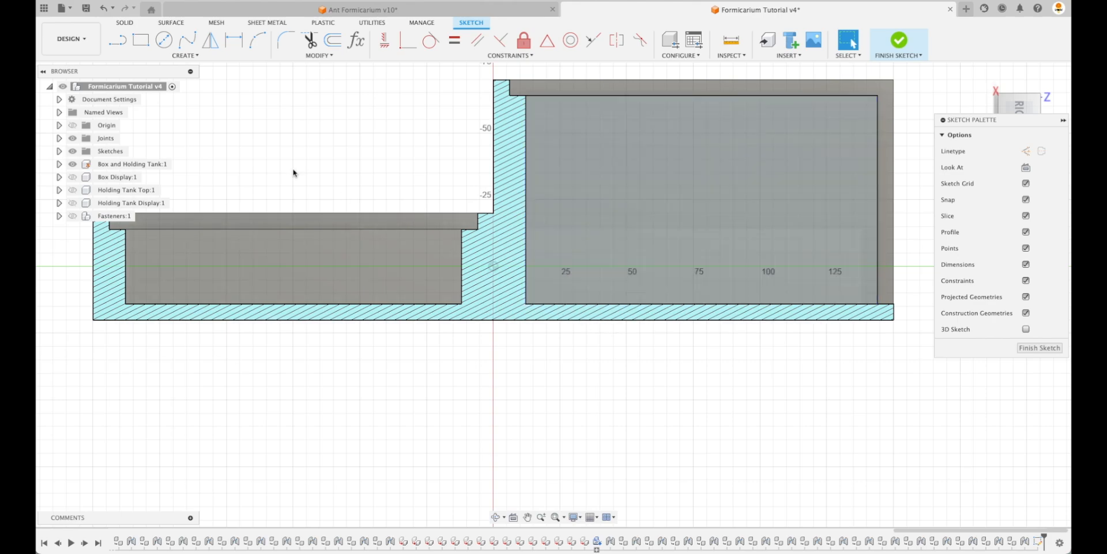
click(116, 41)
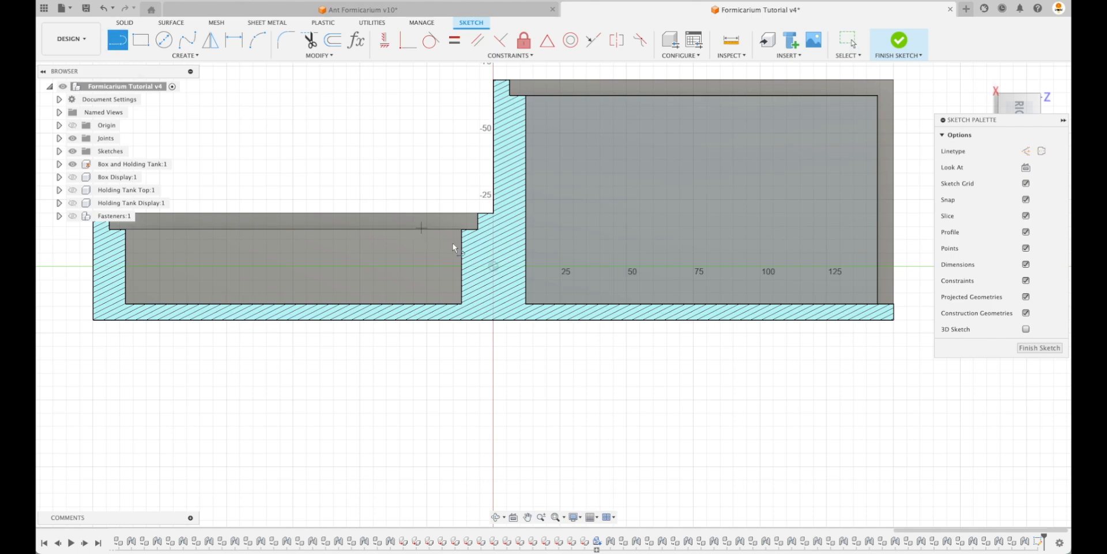
scroll(532, 304, up, 2)
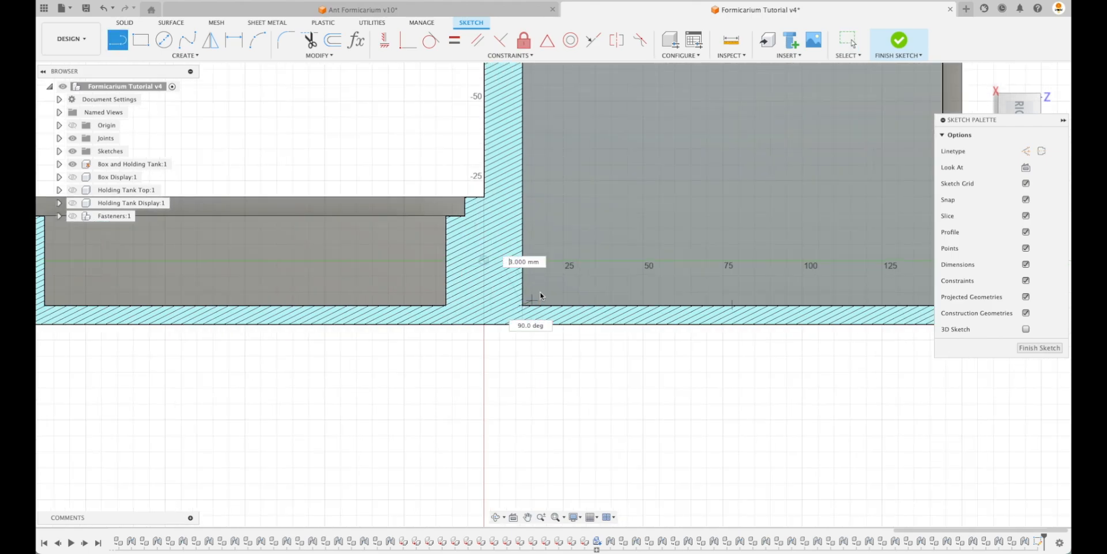
click(548, 275)
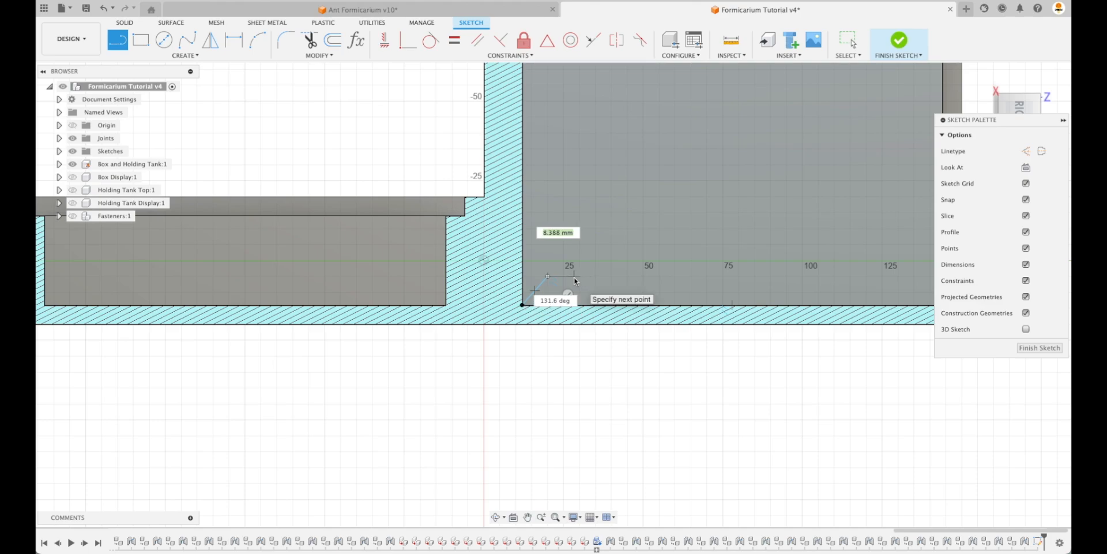
key(Escape)
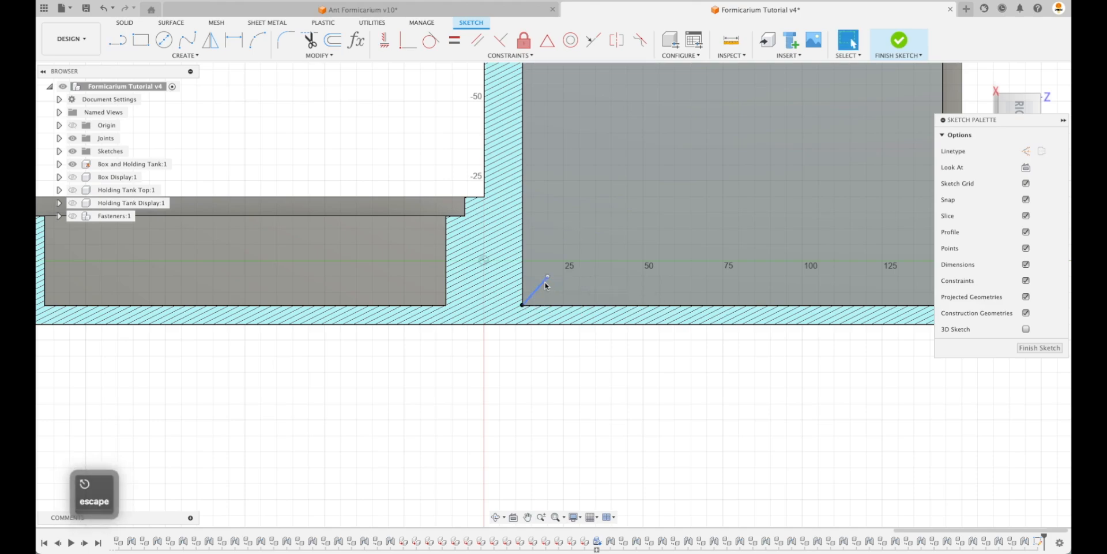
click(543, 280)
key(Delete)
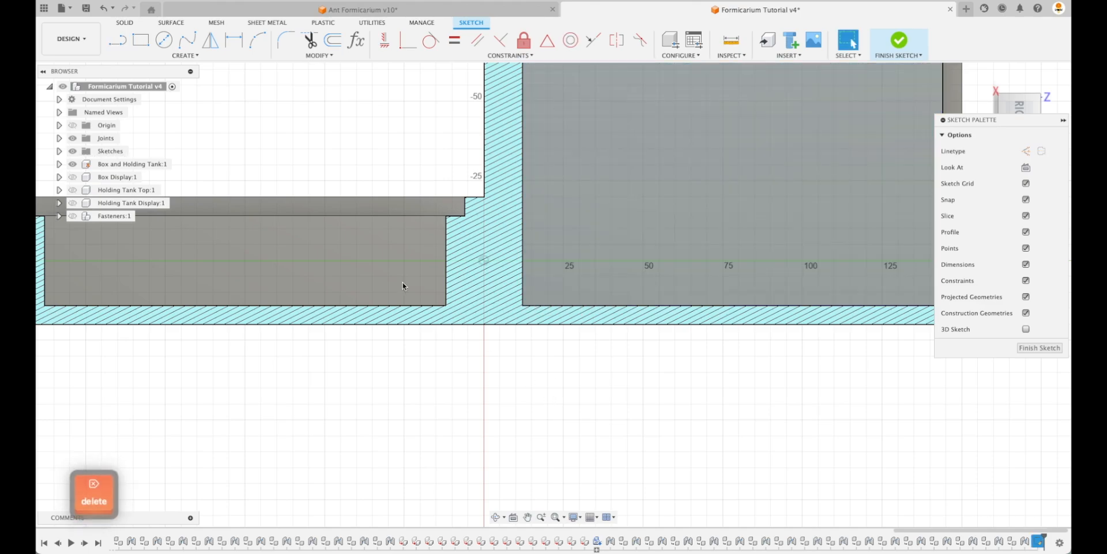
- Sketch an inverted V of two perpendicular lines from the holding tank's lower inside corner back down to the floor edge
click(117, 40)
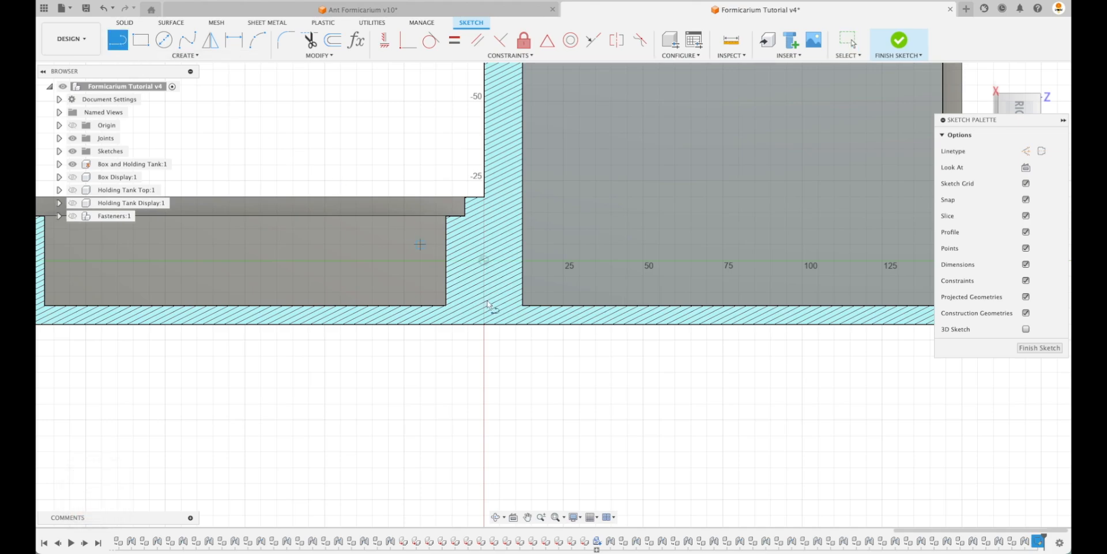
click(556, 271)
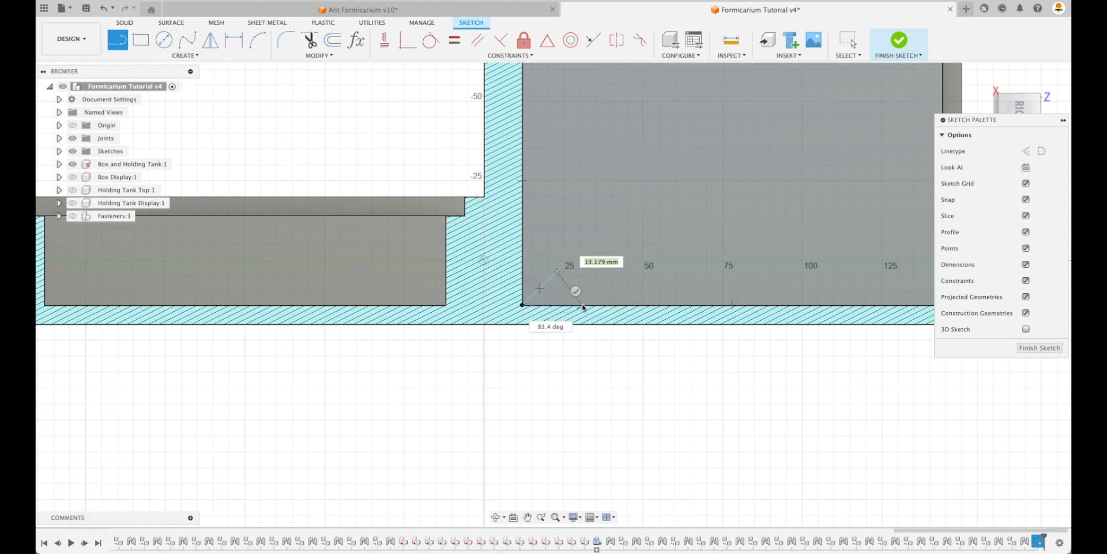
click(589, 306)
scroll(583, 331, up, 2)
key(Escape)
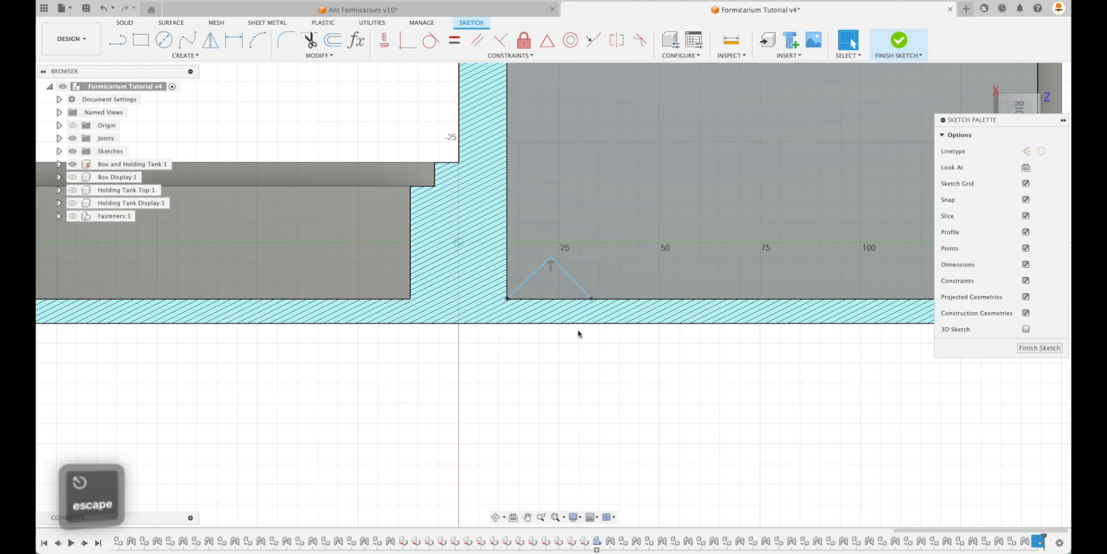
- Dimension the distance between the inverted V's two floor endpoints and set it to 20 mm
key(d)
click(508, 299)
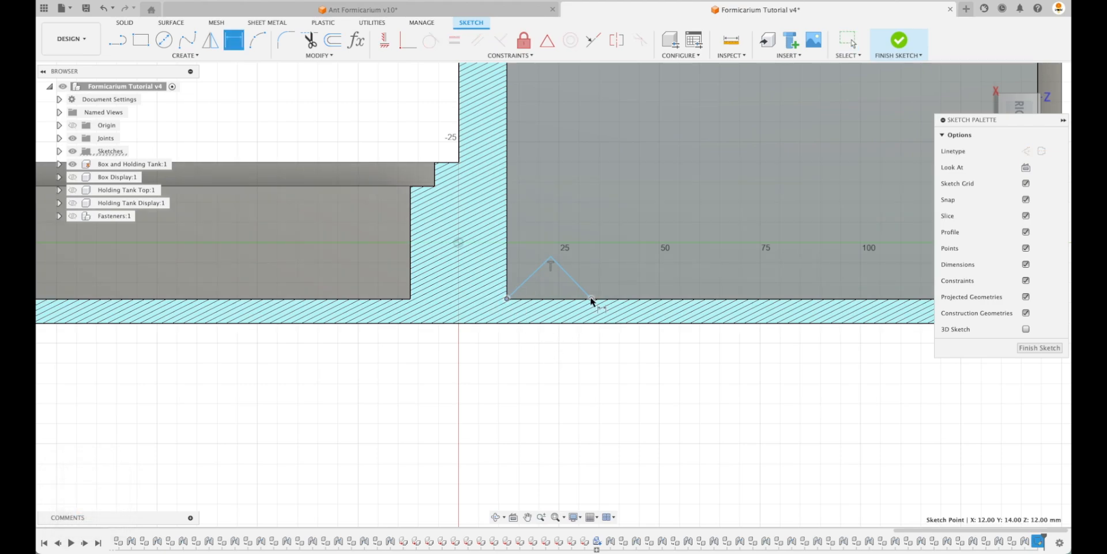
click(591, 299)
click(547, 368)
text(20)
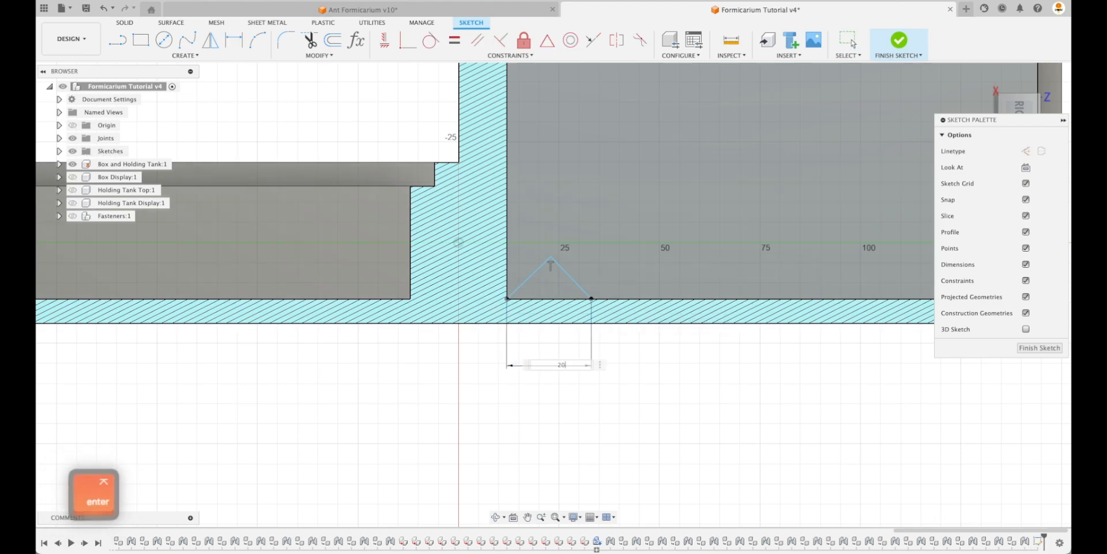
key(Return)
key(Escape)
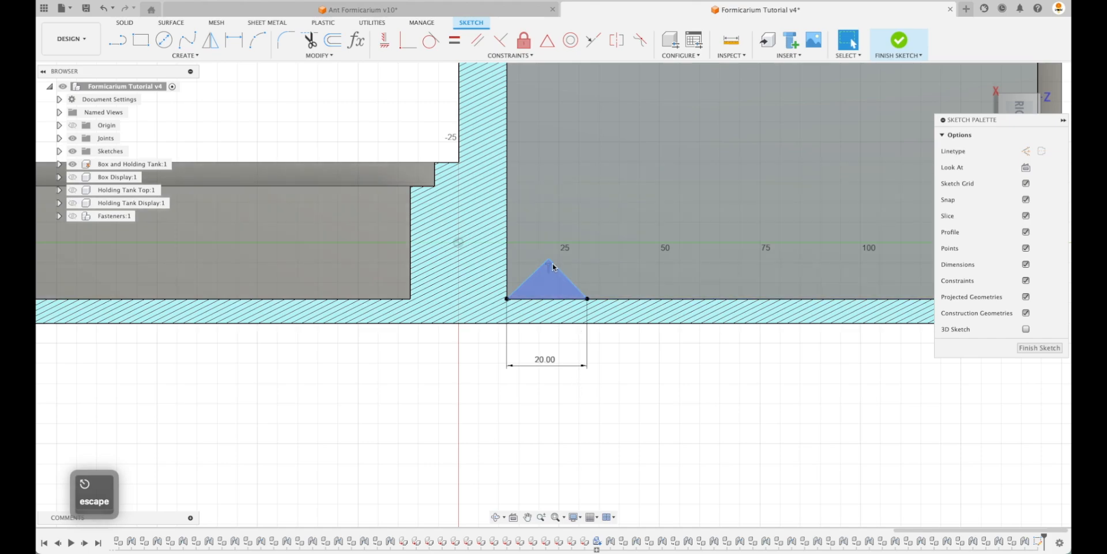
- Test how the V's peak moves, and dimension the angle between its outer leg and the floor edge as 45 degrees
drag(552, 268, 552, 271)
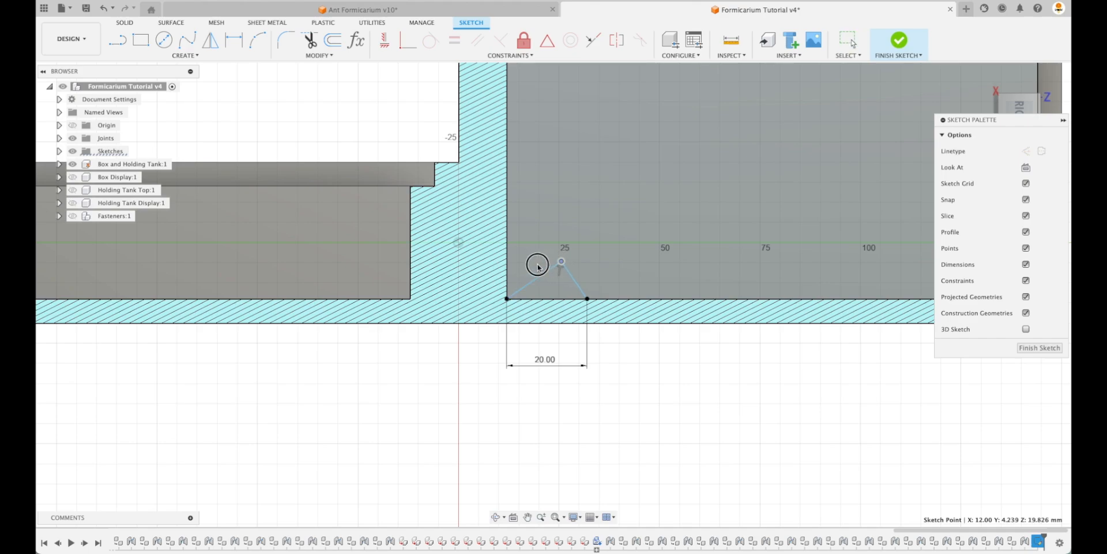
drag(558, 292, 557, 263)
key(Escape)
key(d)
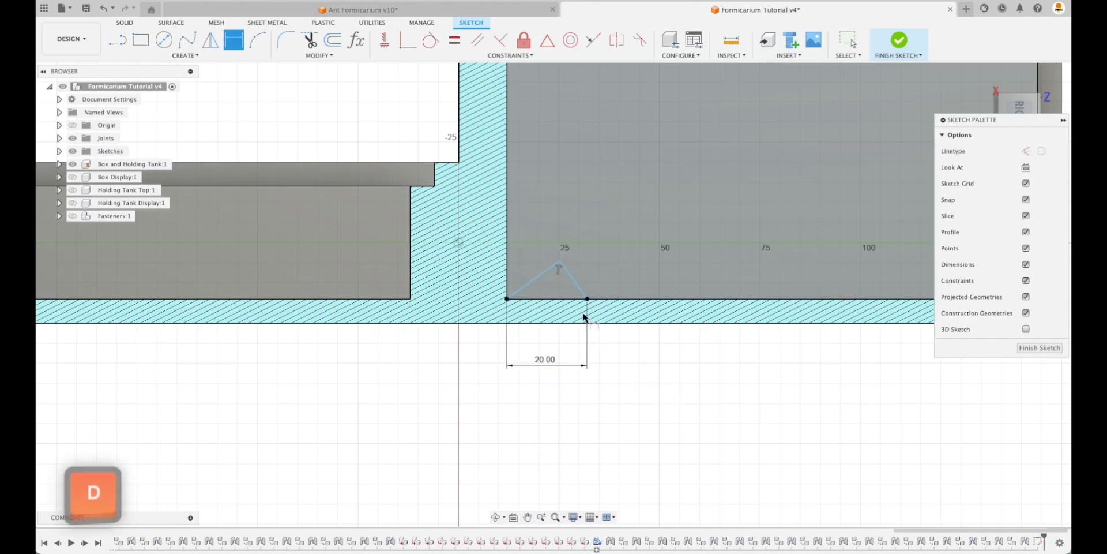
click(571, 299)
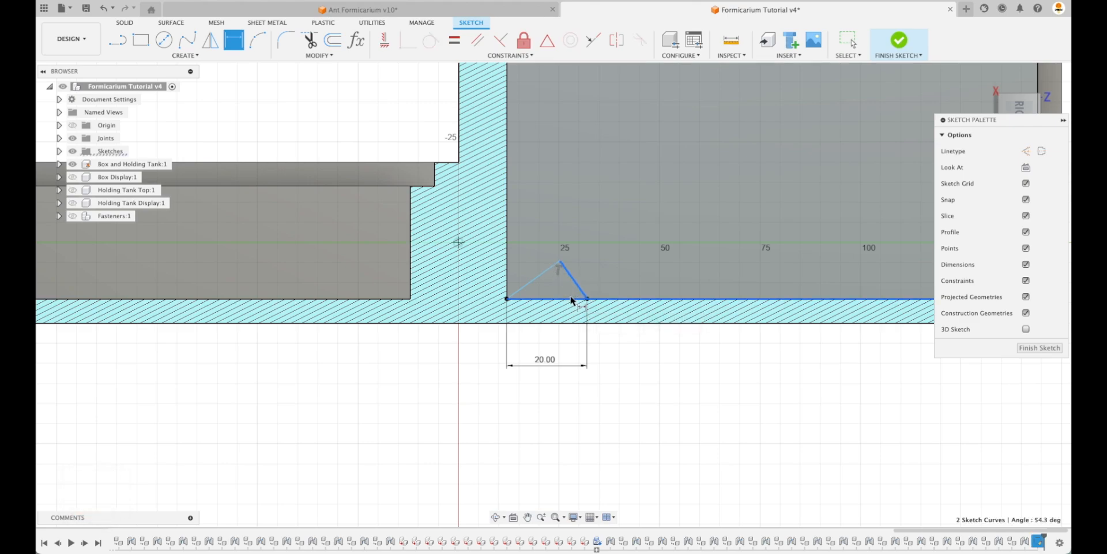
click(560, 291)
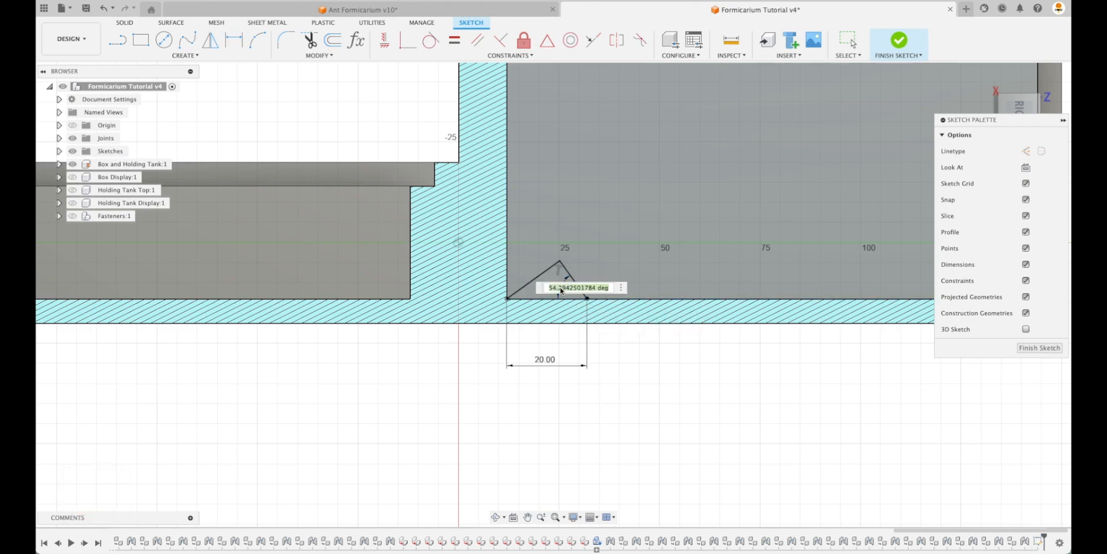
text(45)
key(Return)
key(Escape)
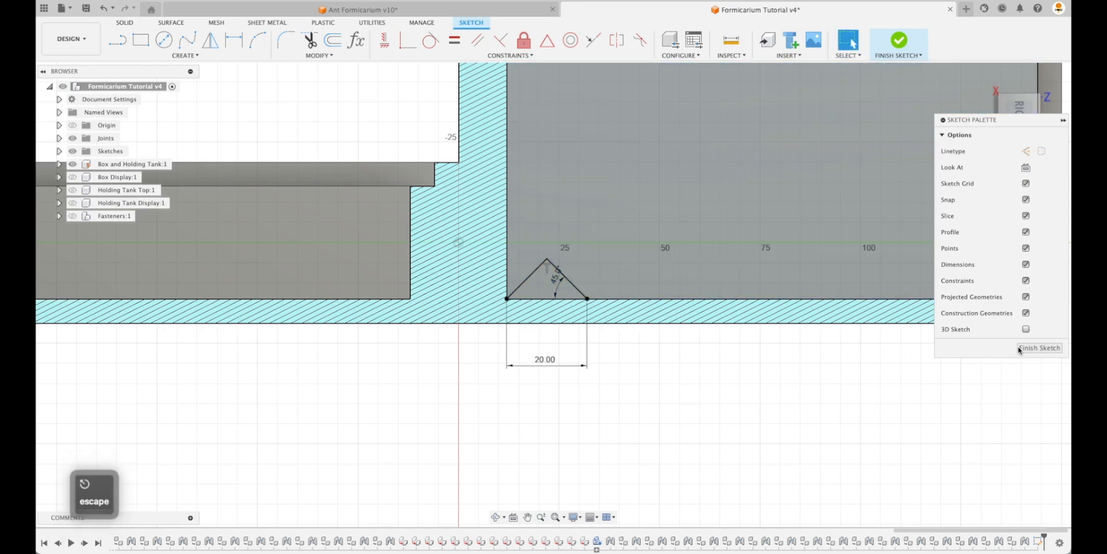
- Finish the sketch and extrude the triangular profile with the To Object extent up to the lower ledge wall's face inside the main box
click(1040, 348)
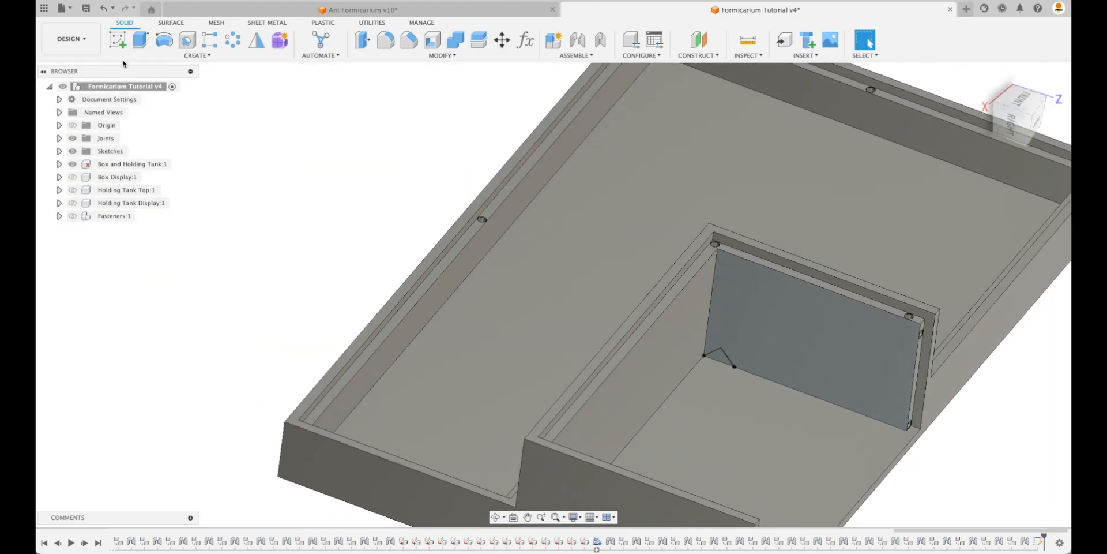
click(140, 39)
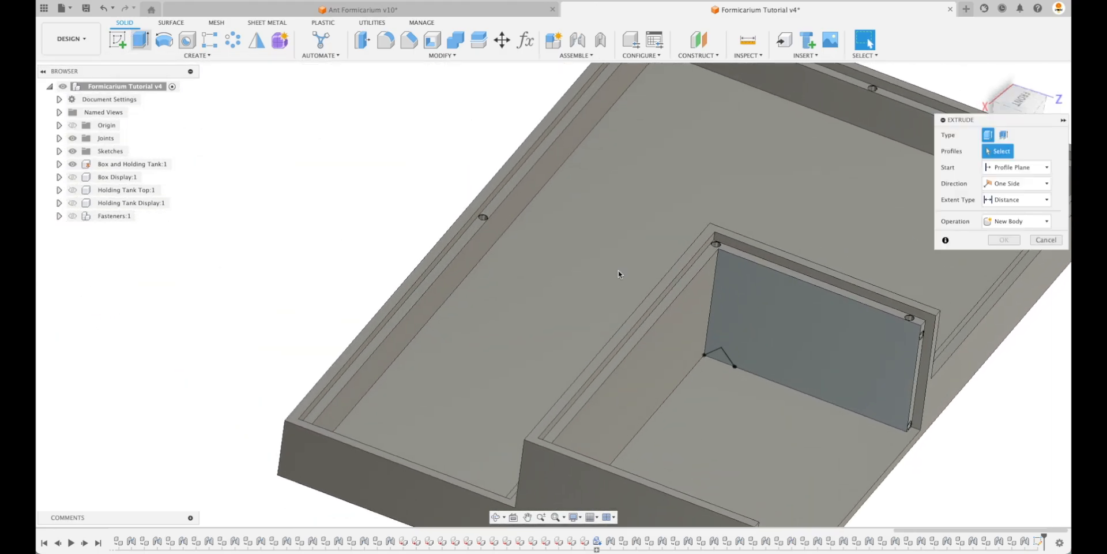
click(719, 356)
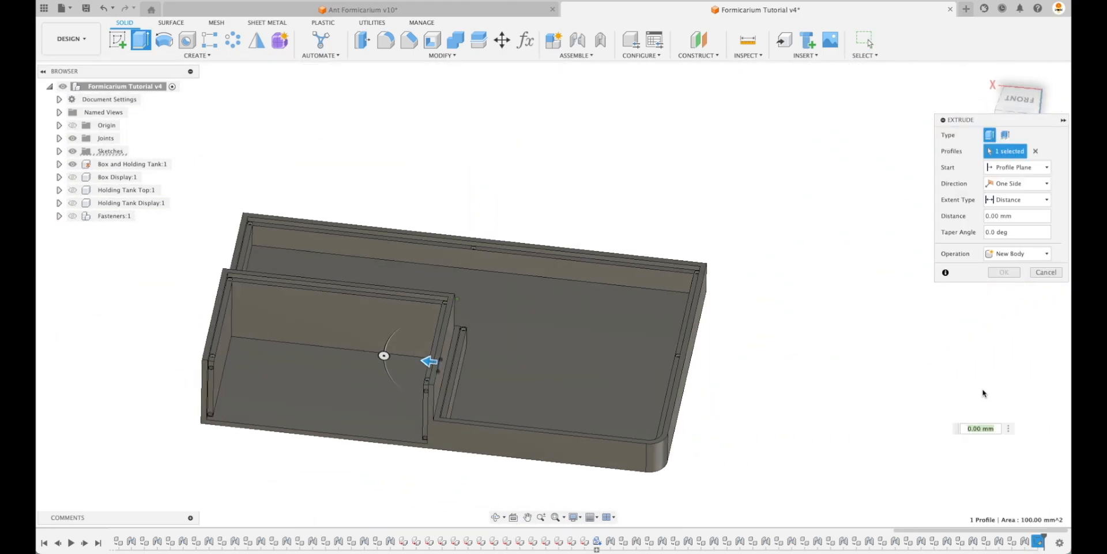
click(1012, 200)
click(1018, 230)
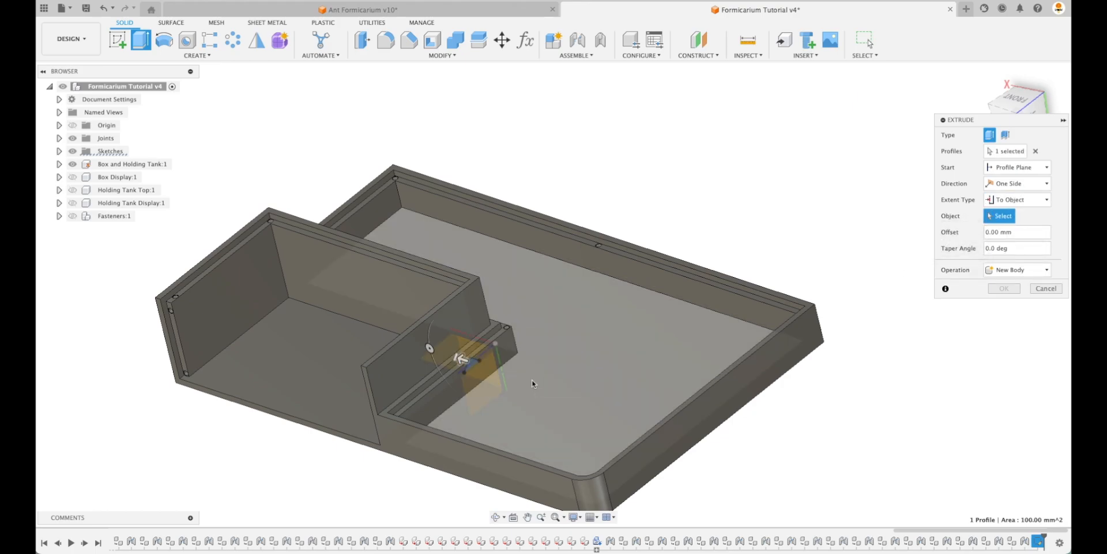
click(509, 355)
click(1003, 337)
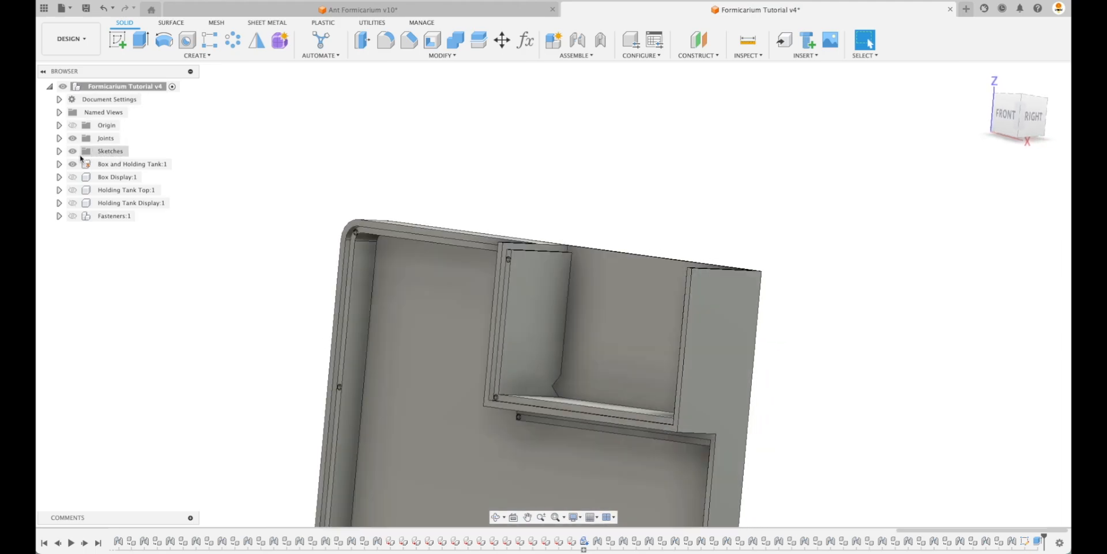
- Delete Sketch2 from the top-level component's sketches together with the extrusion that depends on it
click(59, 150)
click(118, 164)
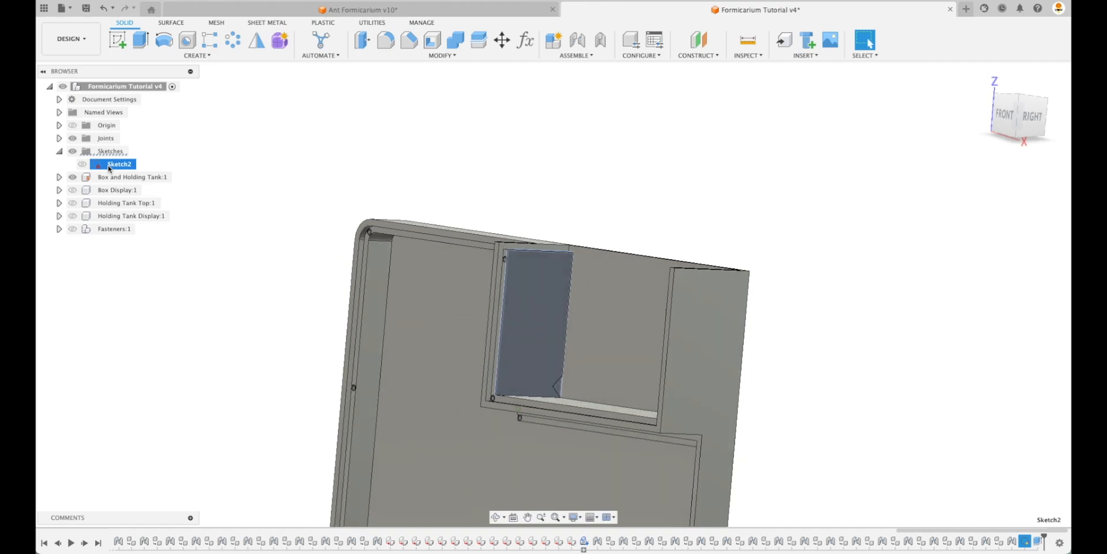
click(132, 290)
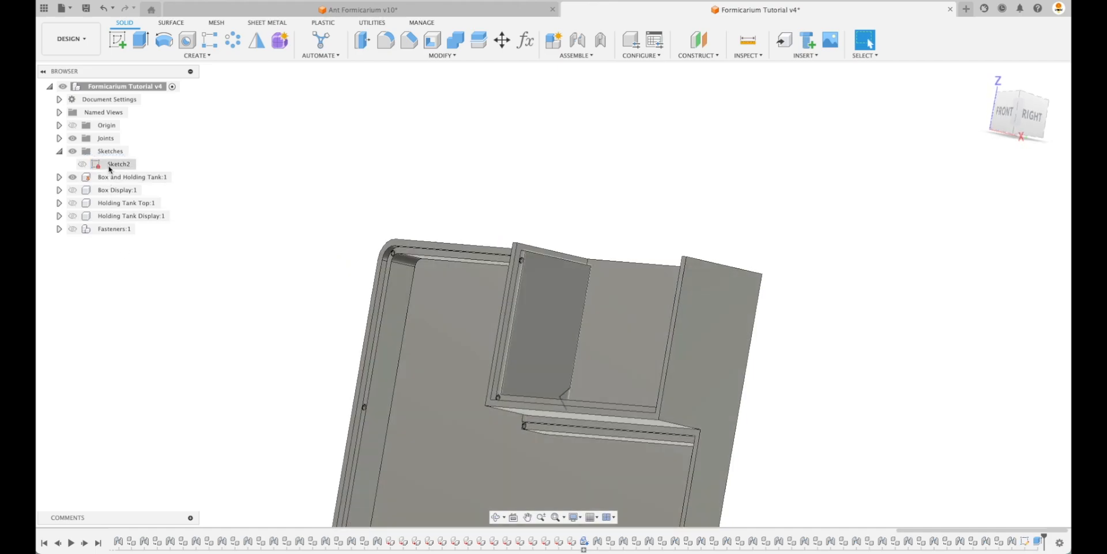
click(109, 166)
key(Delete)
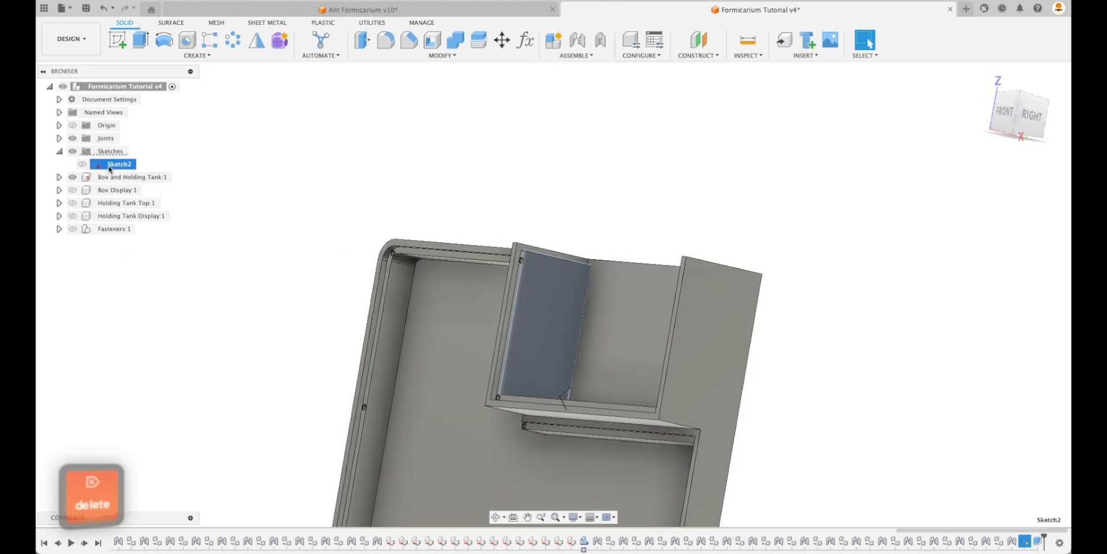
click(492, 275)
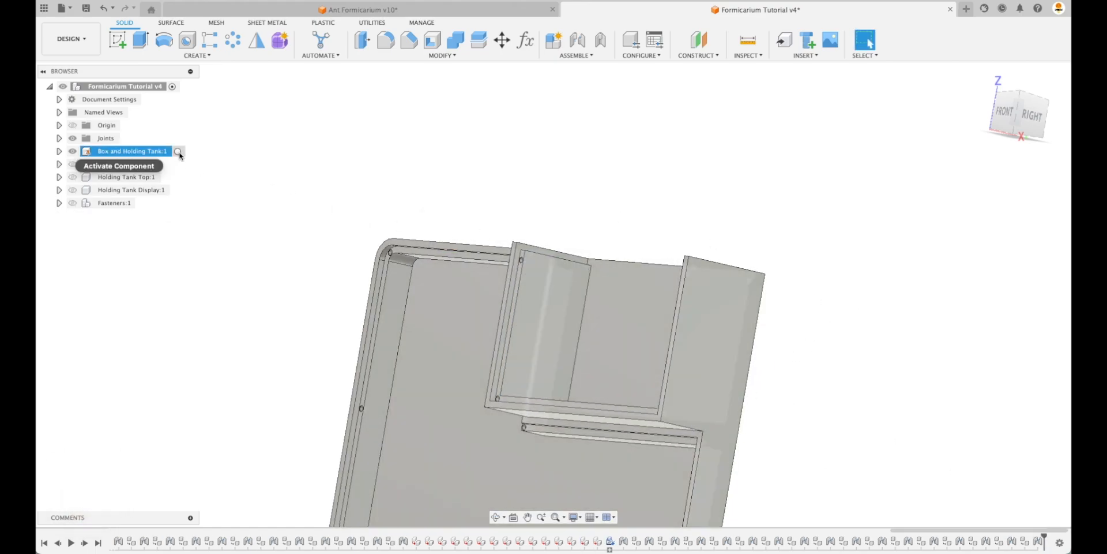
- Activate the Box and Holding Tank component and start a sketch on the holding tank's same inner wall face
click(181, 151)
mouse_move(333, 134)
shift+middle_down()
mouse_move(422, 118)
mouse_move(363, 86)
shift+middle_up()
click(119, 45)
click(495, 365)
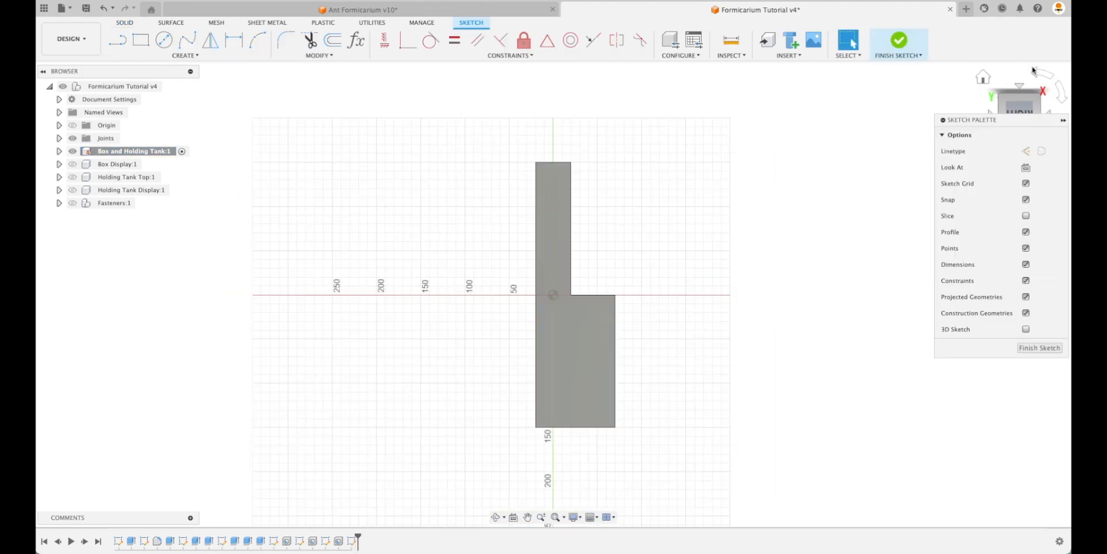
- Redraw the inverted V on the tank floor from the lower inside corner in the sliced view, with its endpoints dimensioned 20 mm apart
key(Escape)
click(501, 41)
key(d)
click(529, 388)
text(20)
key(Escape)
scroll(528, 390, up, 3)
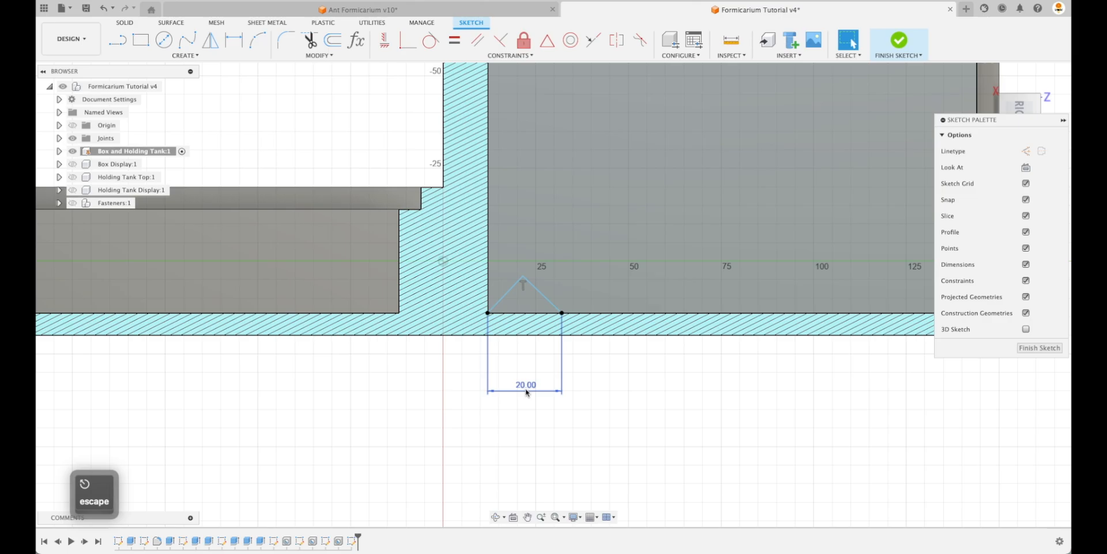
key(d)
- Finish the component's sketch and extrude its triangle with the To Object extent to the low ledge wall's face in the main box
click(898, 42)
key(e)
click(855, 236)
shift+middle_drag(856, 236, 922, 213)
click(1018, 198)
click(1015, 227)
click(704, 404)
key(Return)
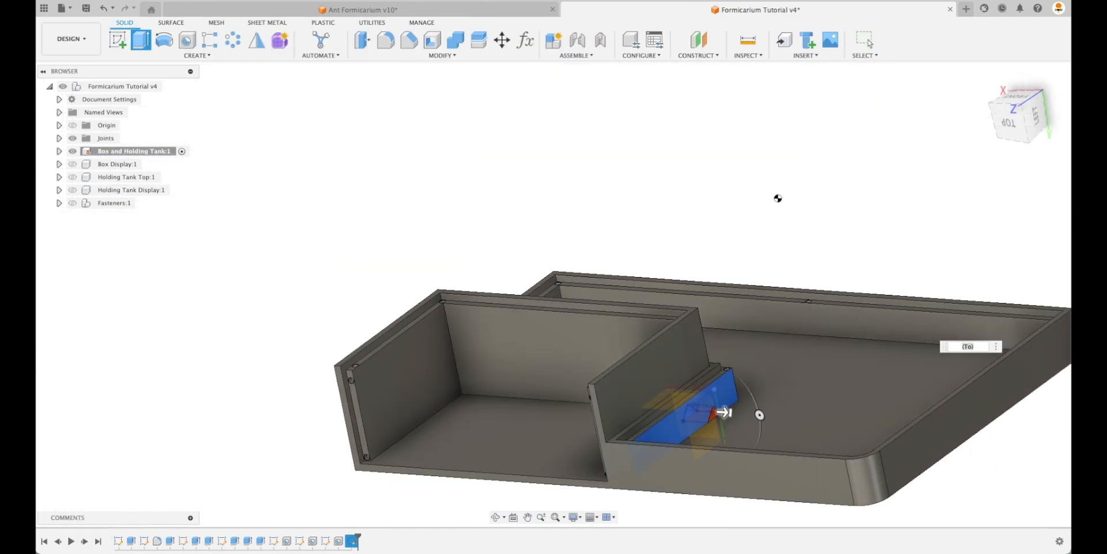
- Activate the top-level component and return activation to the Box and Holding Tank component
shift+middle_drag(786, 185, 116, 151)
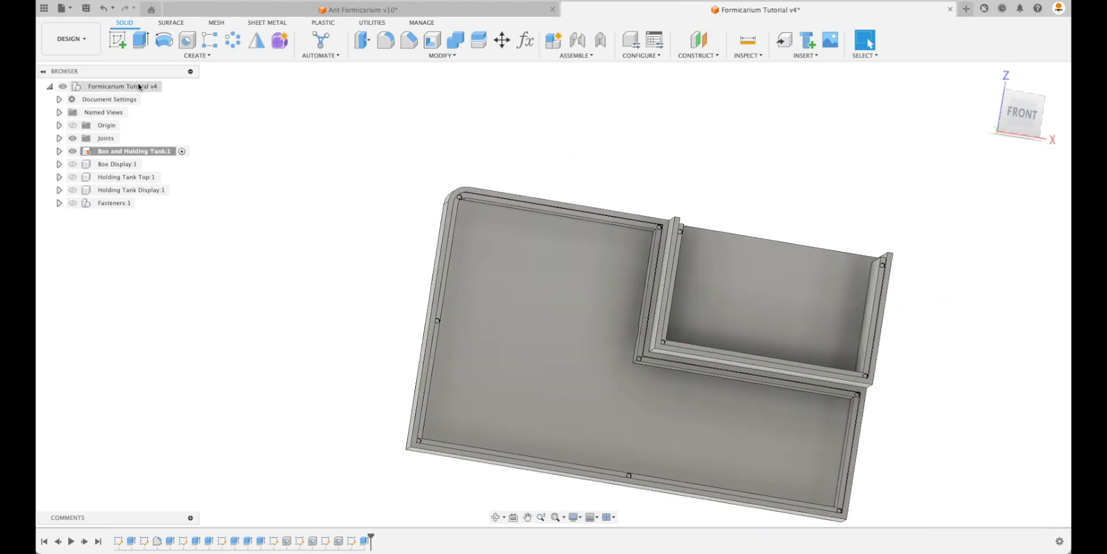
click(171, 86)
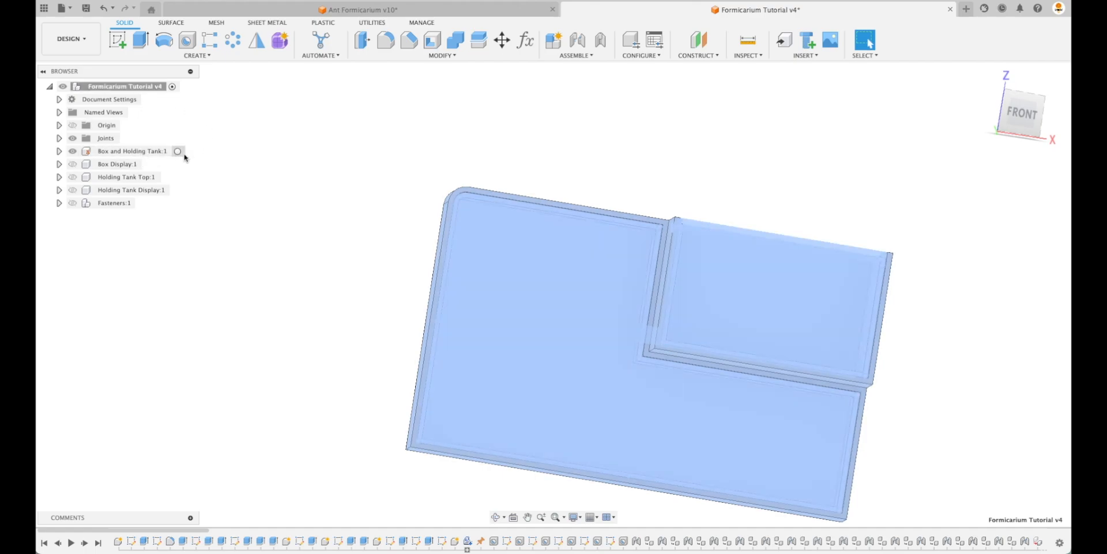
click(179, 151)
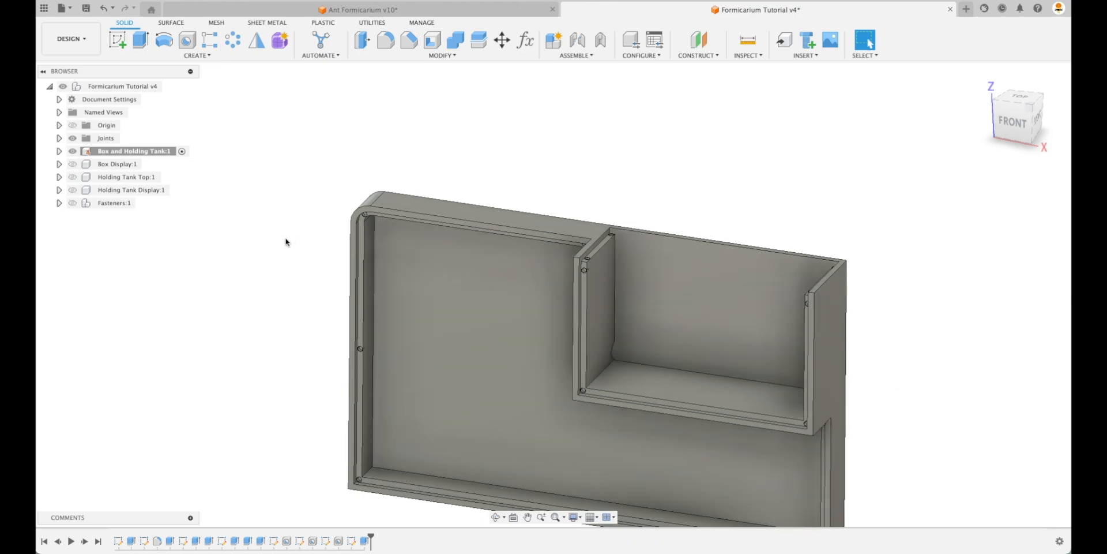
shift+scroll(230, 260, left, 2)
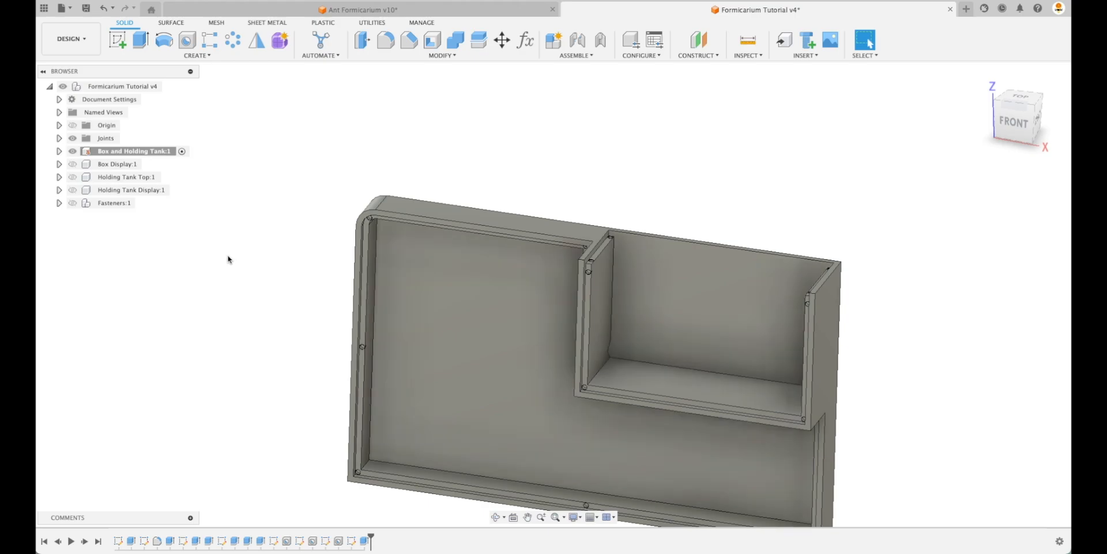
shift+scroll(230, 260, right, 2)
shift+scroll(226, 259, down, 3)
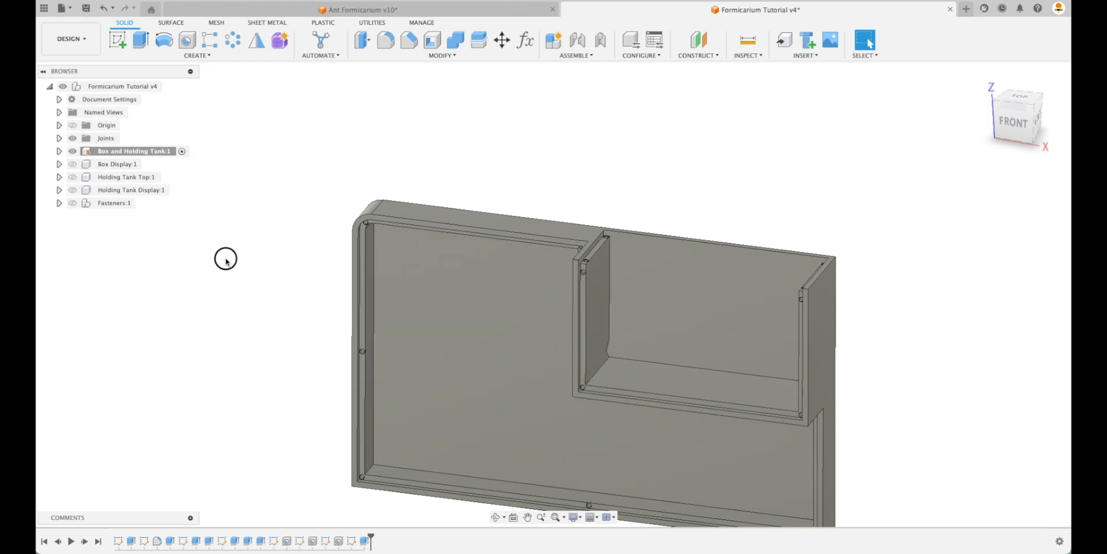
shift+scroll(226, 262, up, 5)
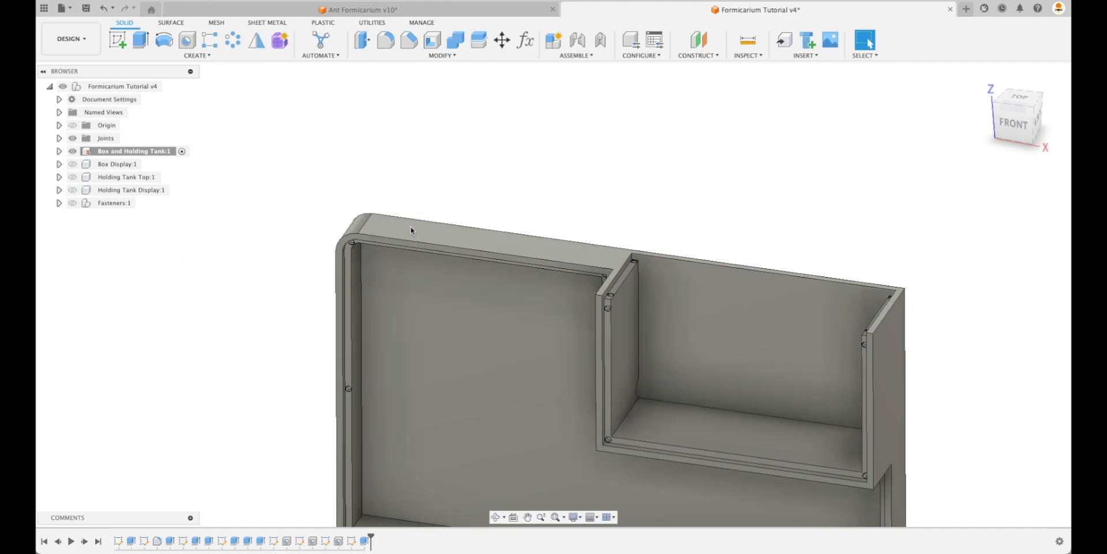
shift+scroll(345, 248, down, 8)
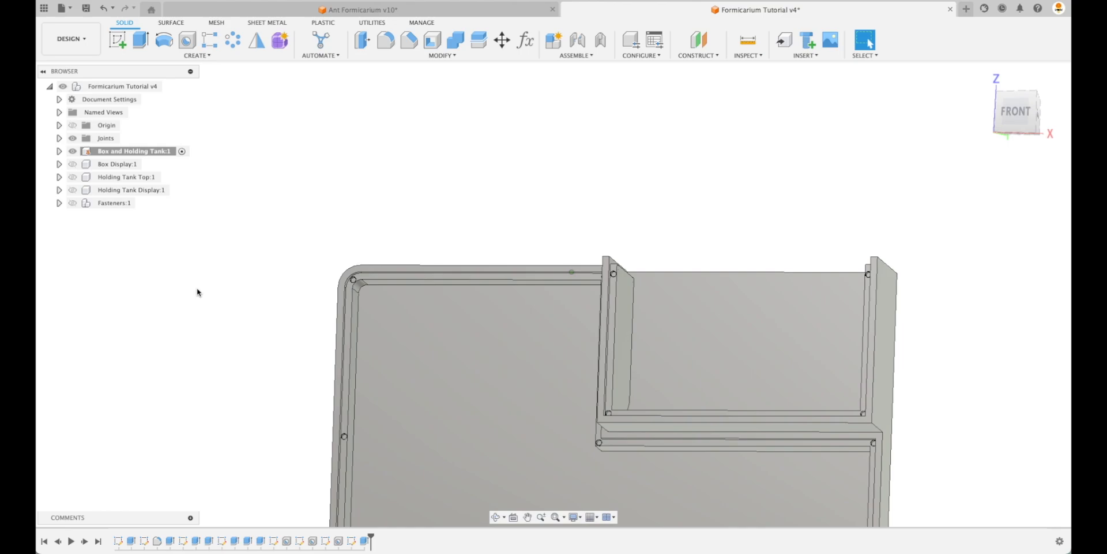
shift+scroll(180, 294, down, 4)
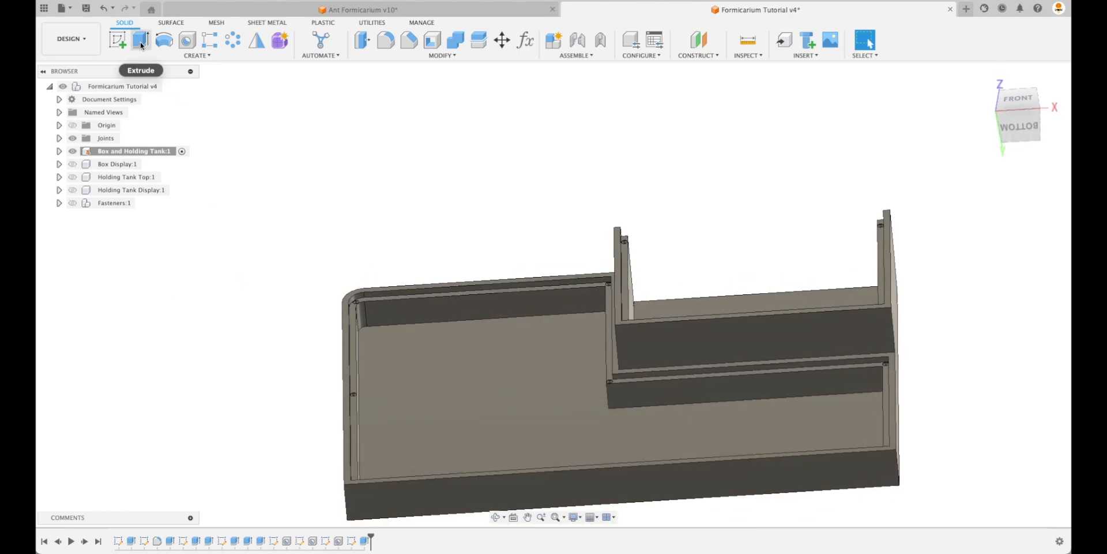
- Start a sketch on the main box's long outer wall face beside the rounded corner
click(117, 41)
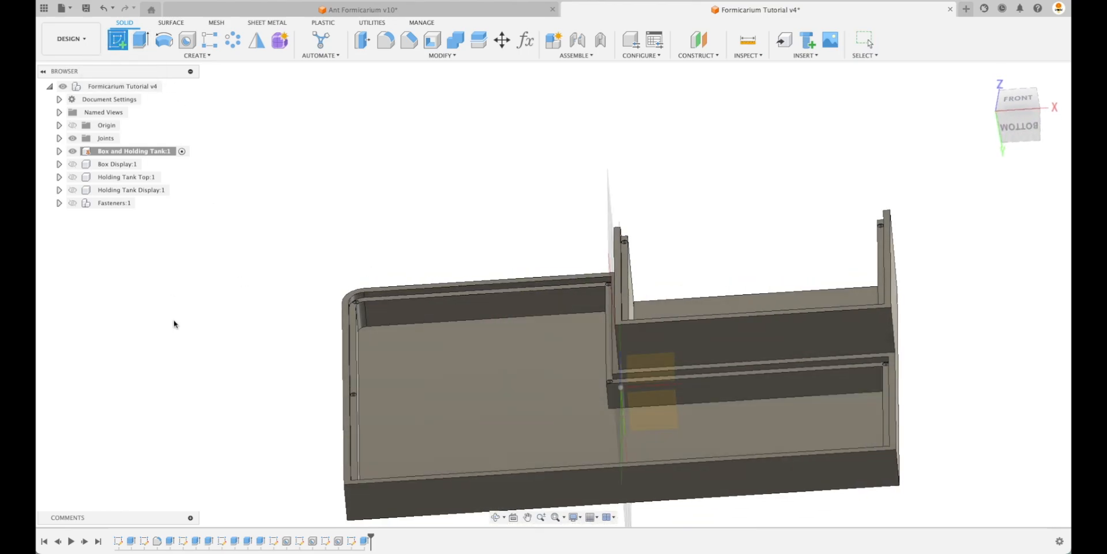
shift+scroll(171, 322, down, 4)
shift+scroll(172, 324, down, 2)
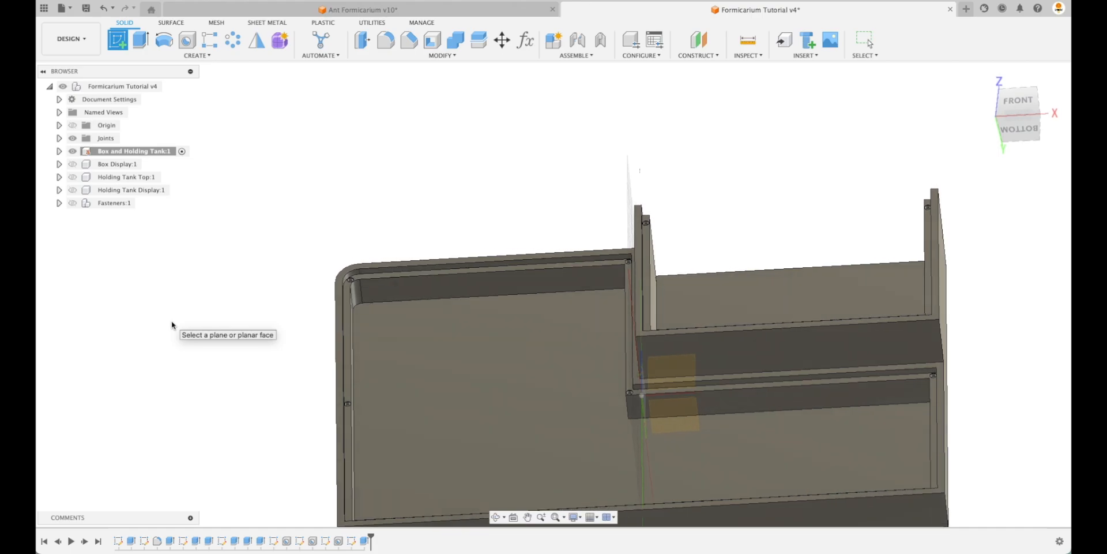
shift+scroll(173, 297, up, 10)
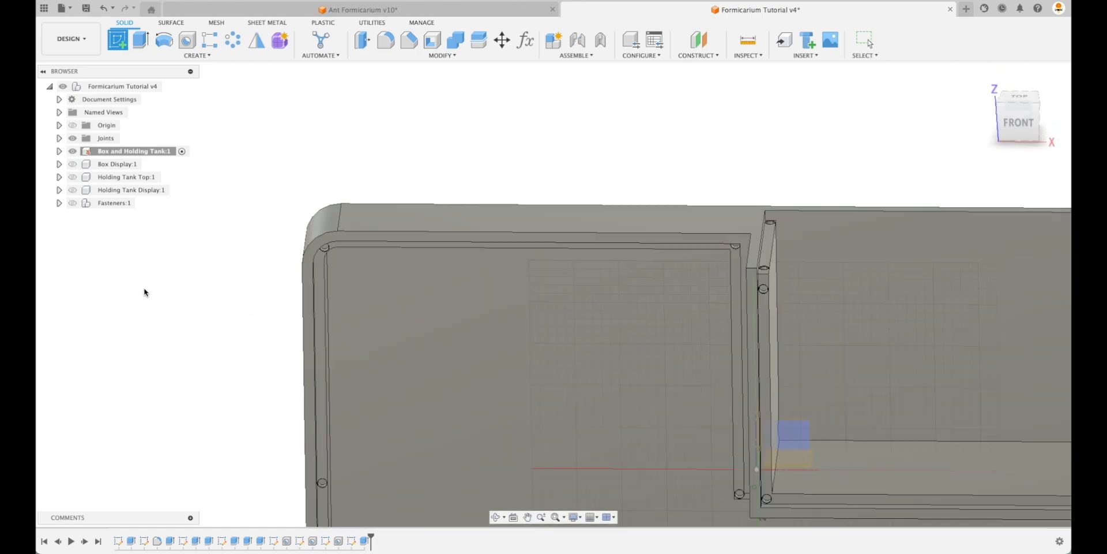
shift+scroll(131, 292, right, 2)
shift+scroll(446, 326, right, 5)
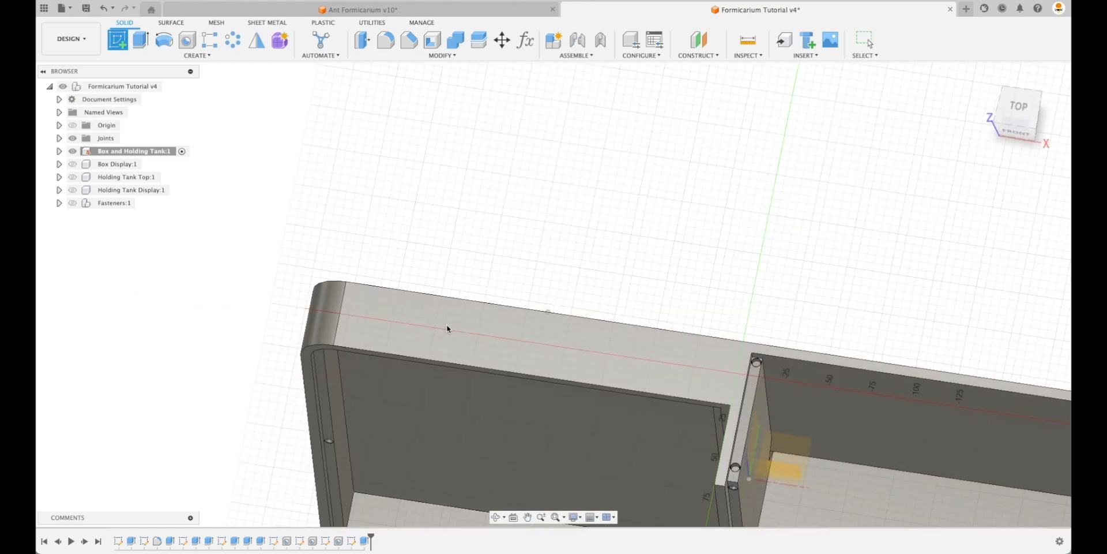
click(409, 321)
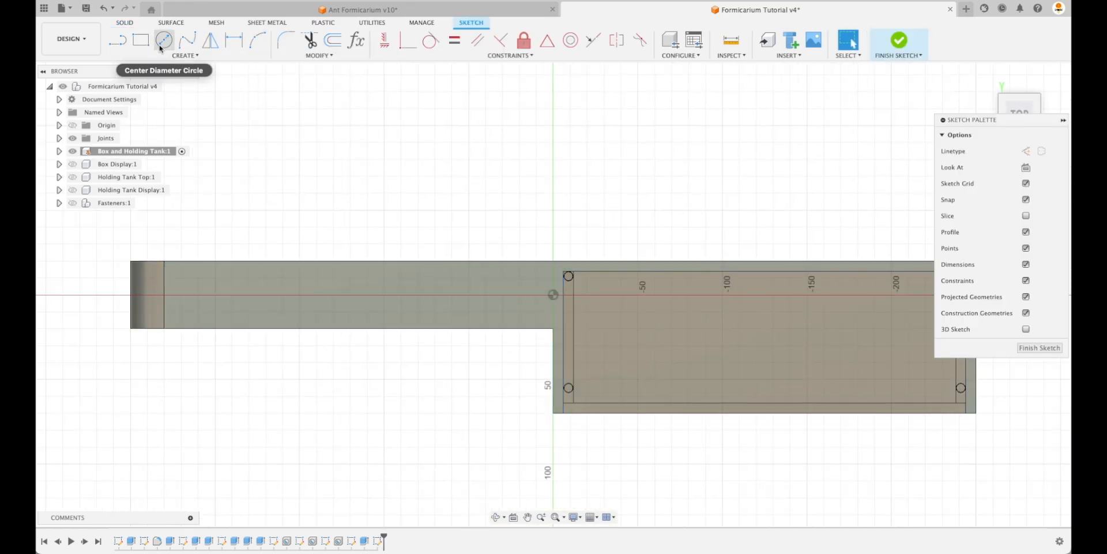
- Draw a center diameter circle on the wall face near the rounded corner and set its diameter to 12 mm
click(163, 40)
scroll(156, 373, down, 3)
middle_drag(306, 385, 331, 386)
scroll(341, 383, up, 3)
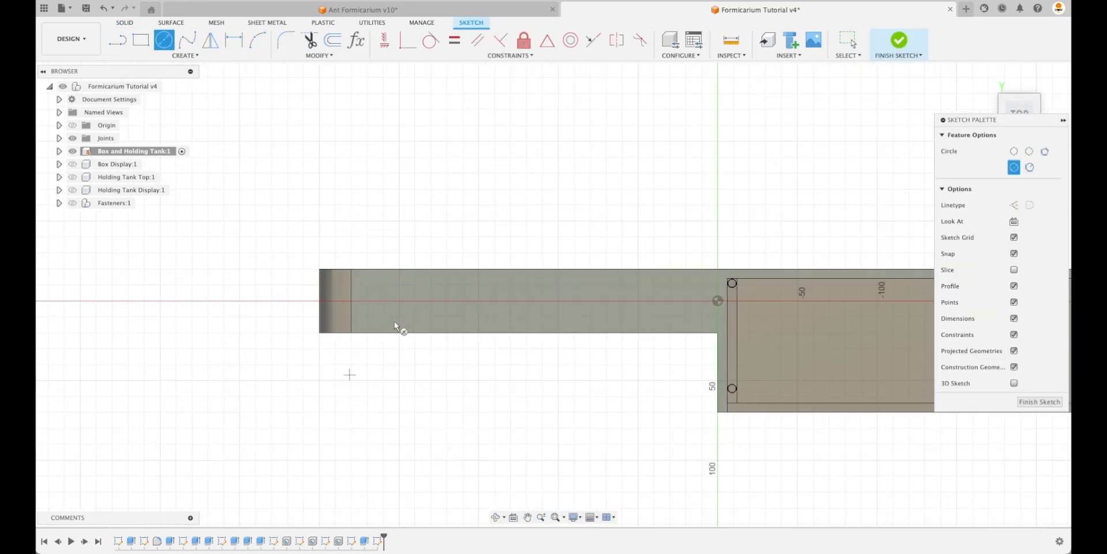
click(413, 300)
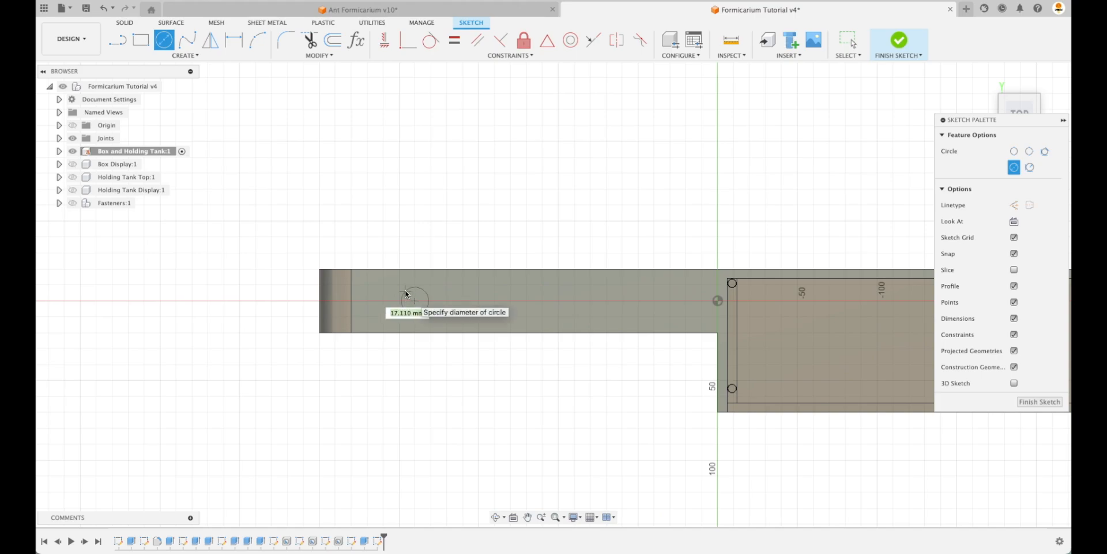
text(120)
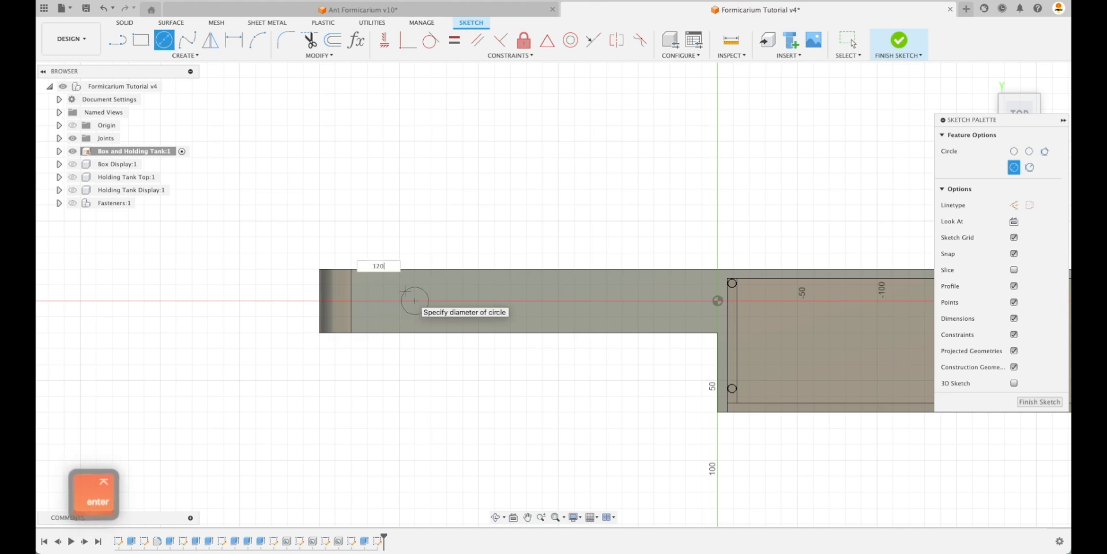
key(Return)
double_click(387, 264)
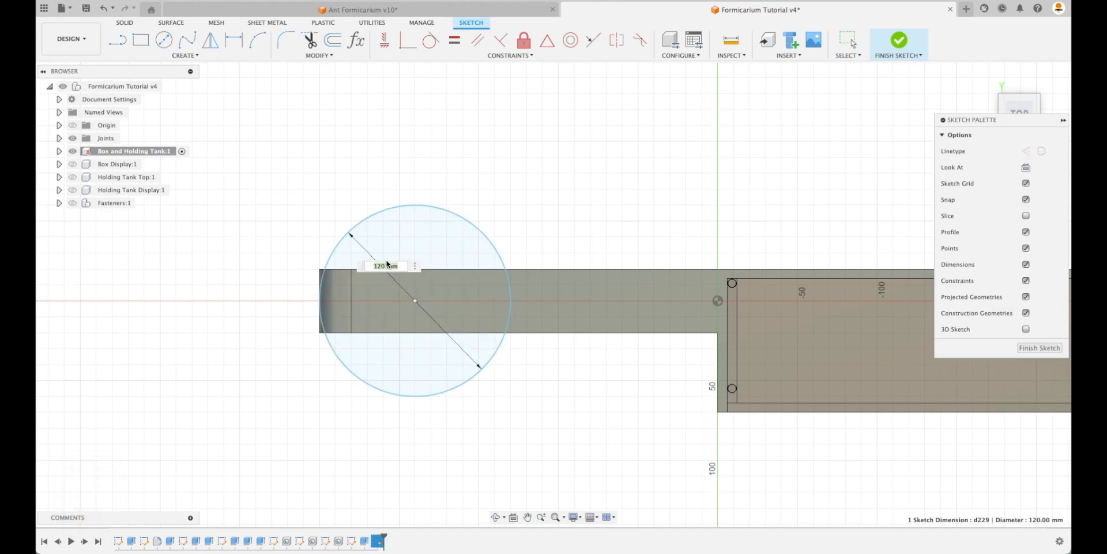
text(12)
key(Return)
scroll(406, 292, up, 1)
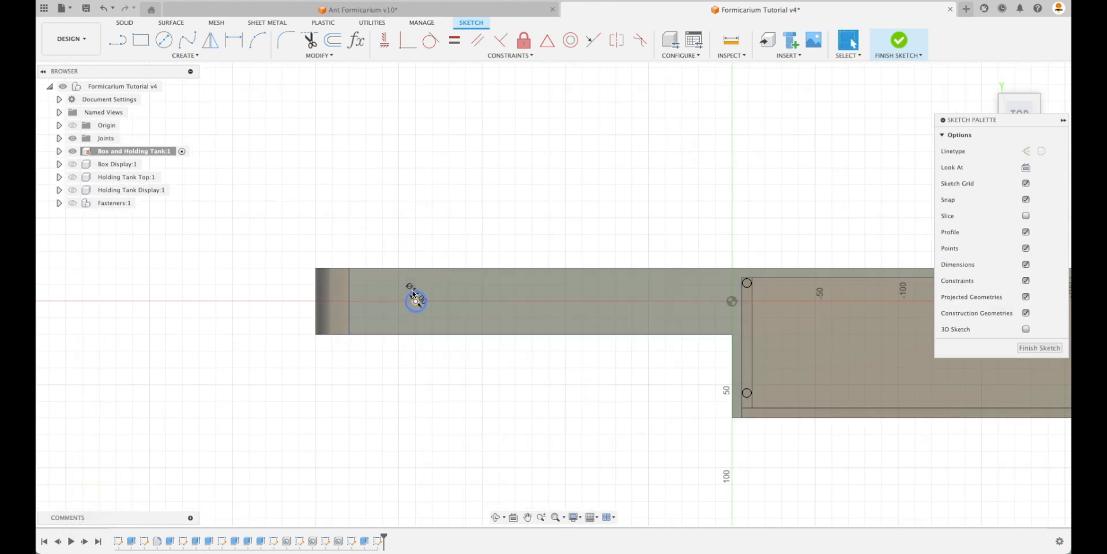
- Move the diameter dimension clear of the wall and set the circle's diameter to 20 mm, after trying 25 mm
drag(412, 290, 396, 261)
double_click(397, 234)
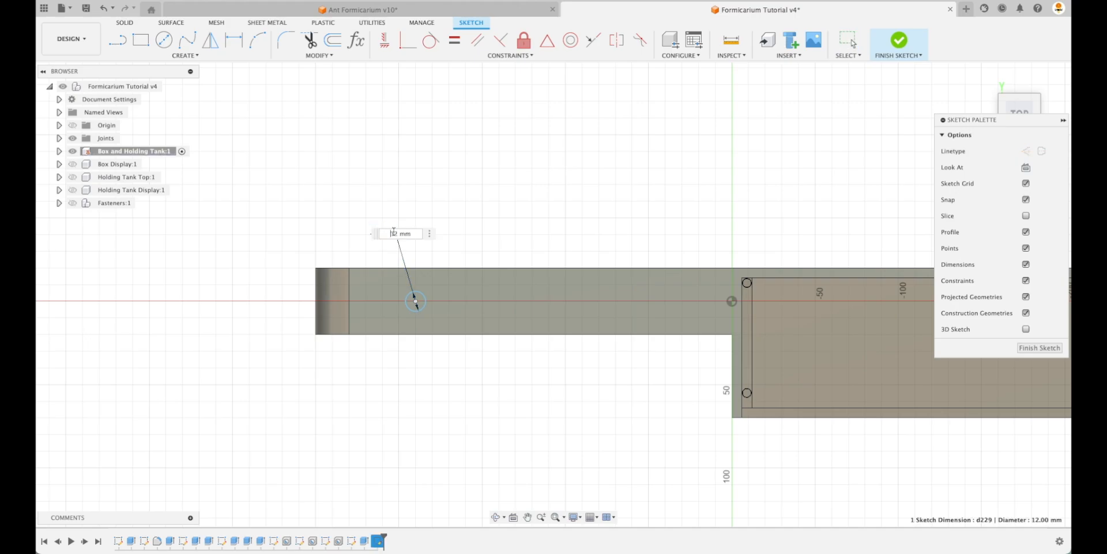
text(25)
key(Return)
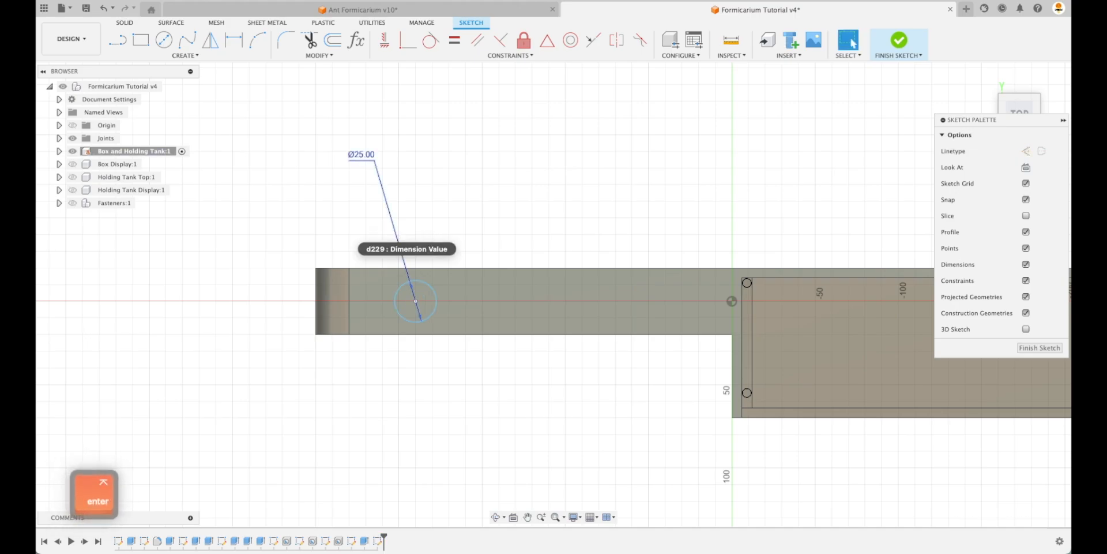
double_click(370, 157)
text(20)
key(Return)
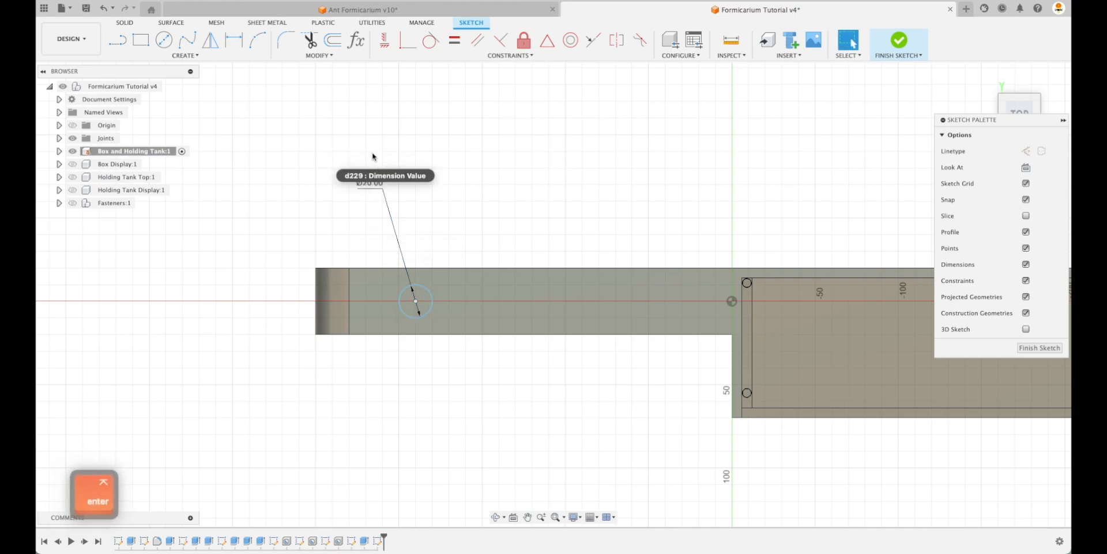
click(1049, 347)
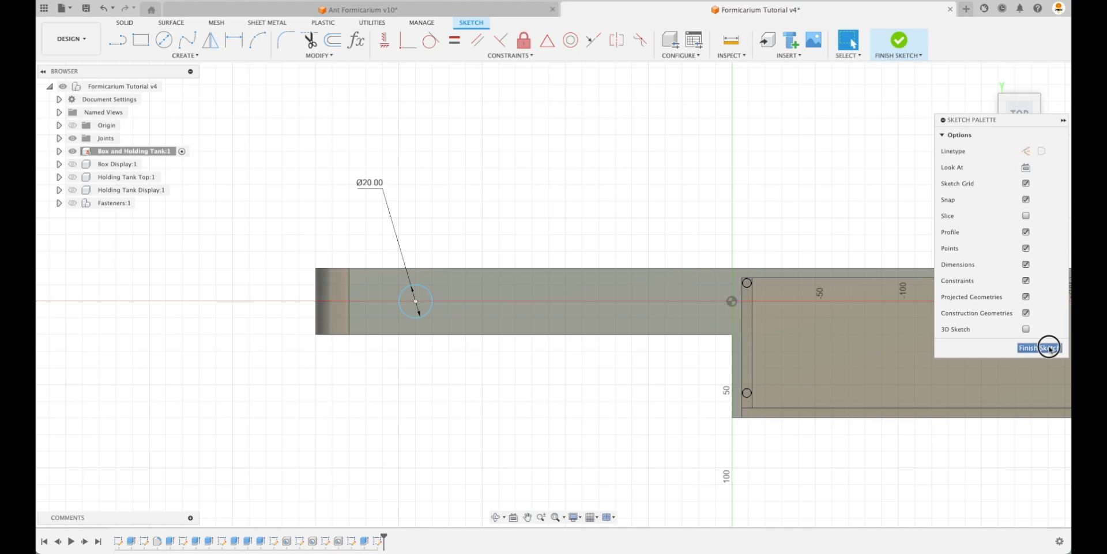
- Dimension the circle's center 40 mm from the straight edge of the rounded corner and test whether the circle can still move
scroll(431, 315, up, 2)
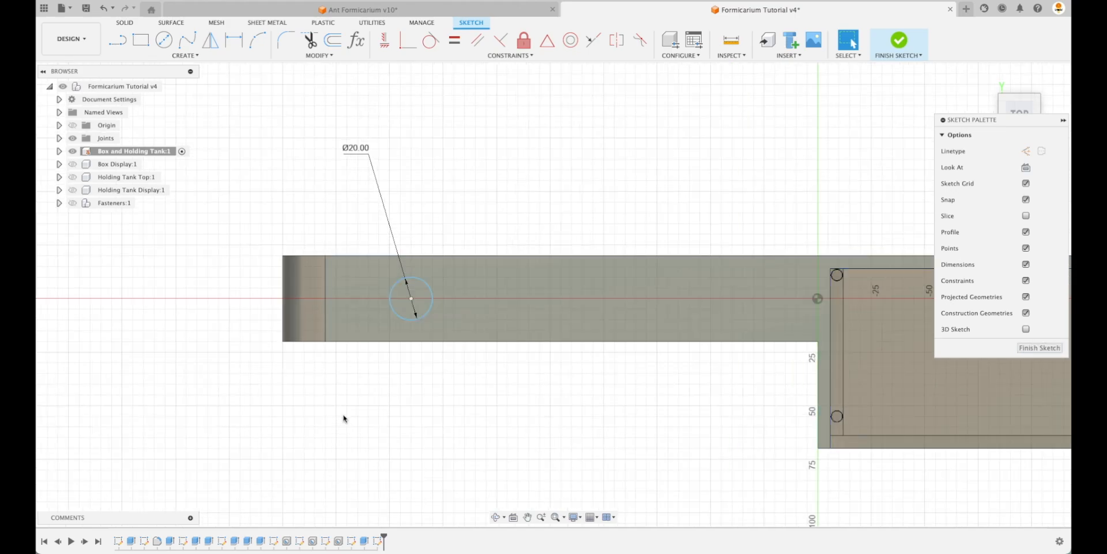
key(d)
click(407, 297)
click(325, 297)
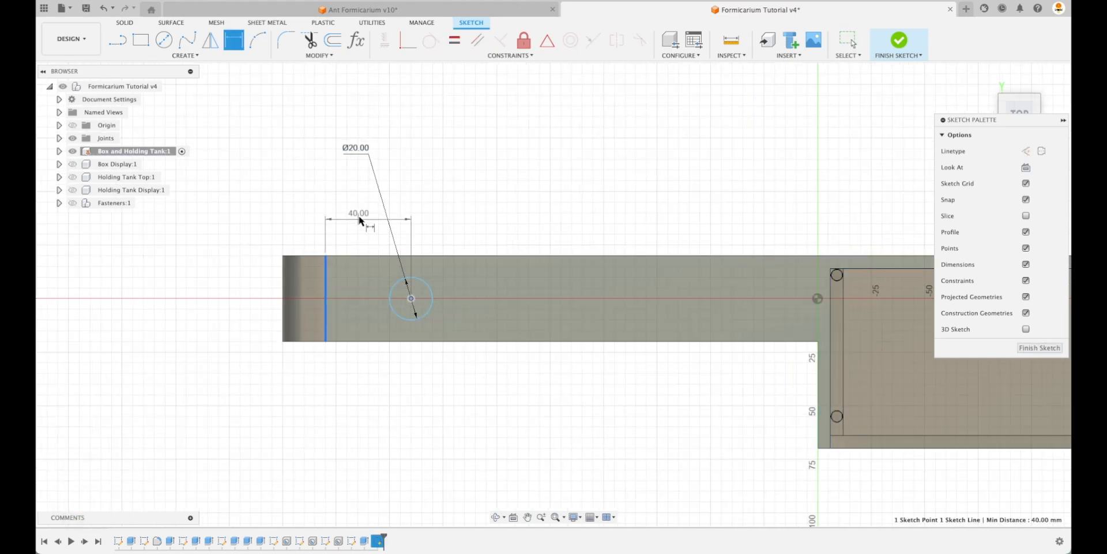
click(357, 217)
key(Return)
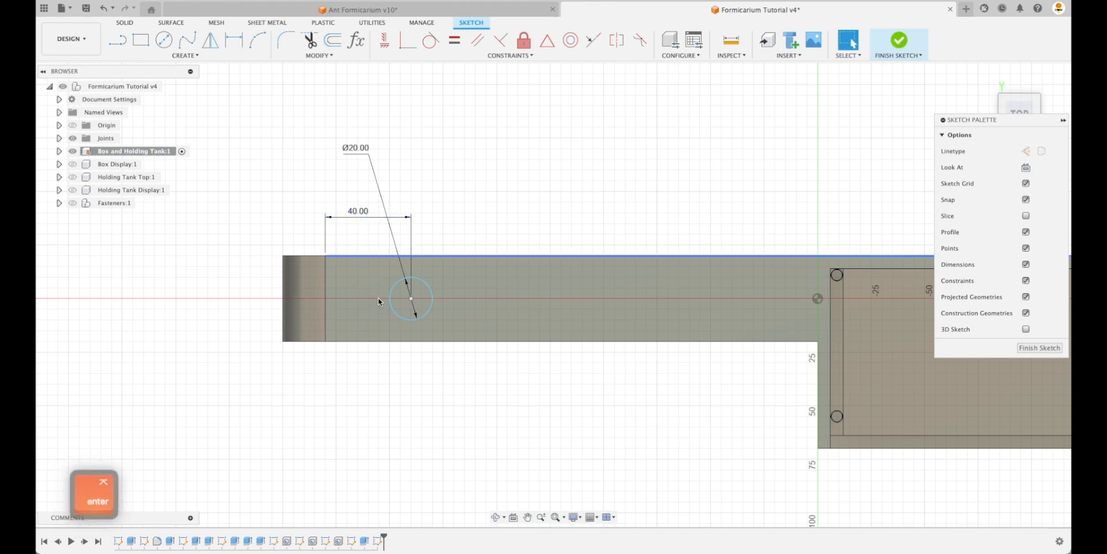
key(Escape)
mouse_move(408, 300)
mouse_down()
mouse_move(411, 324)
mouse_move(411, 287)
mouse_move(411, 315)
mouse_up()
mouse_move(420, 281)
mouse_down()
mouse_move(423, 254)
mouse_move(423, 316)
mouse_move(423, 289)
mouse_up()
key(Escape)
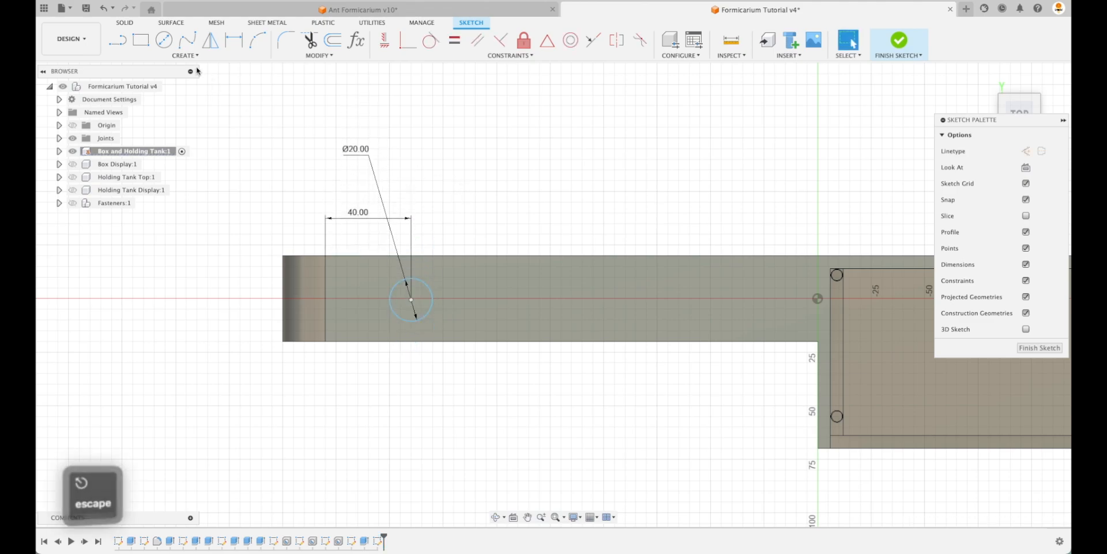
- Place a sketch point at the midpoint of the rounded corner's edge and align the circle's center to it with a Horizontal/Vertical constraint
click(186, 56)
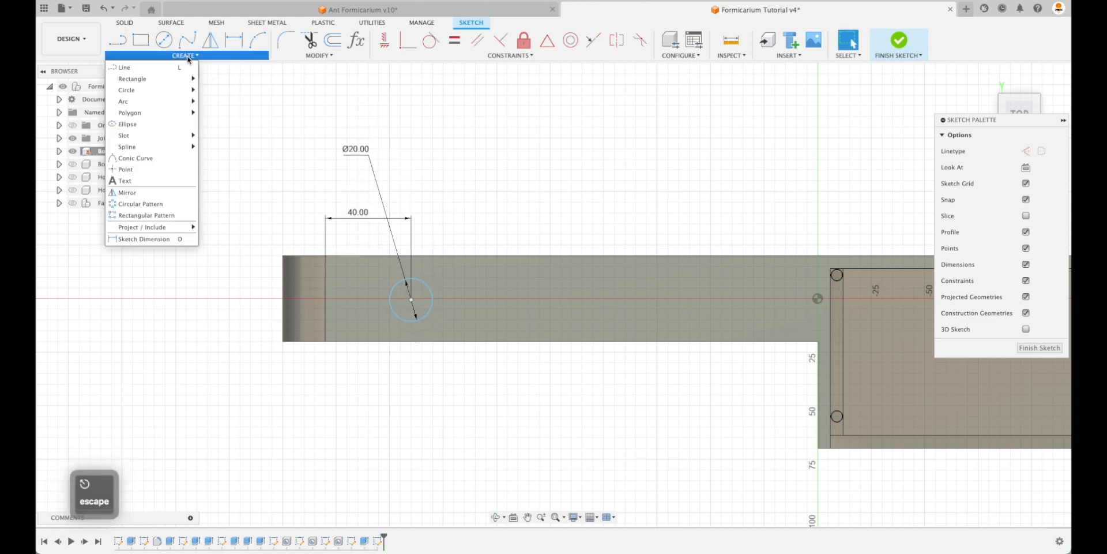
click(153, 168)
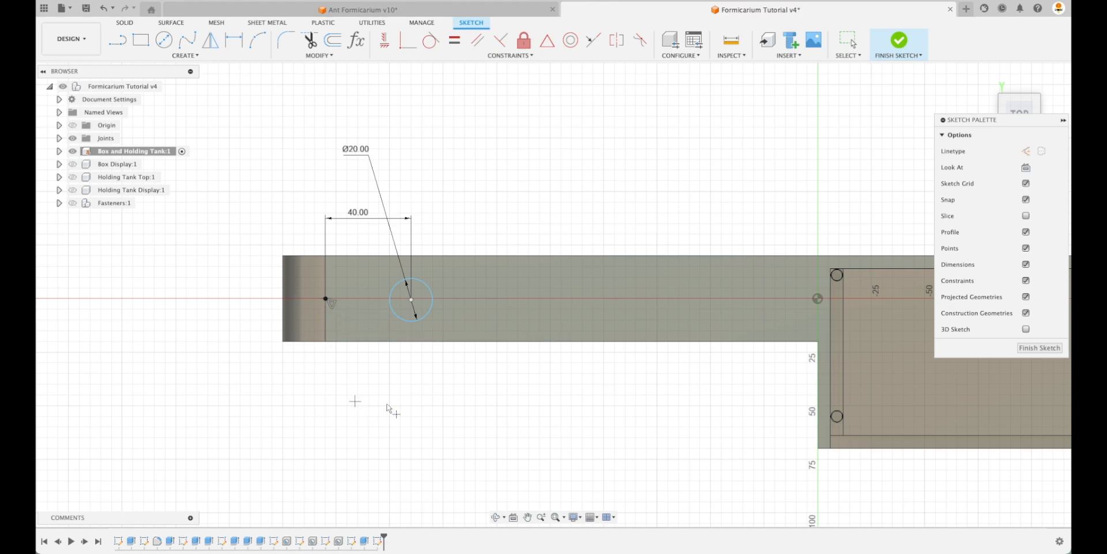
key(Escape)
click(384, 41)
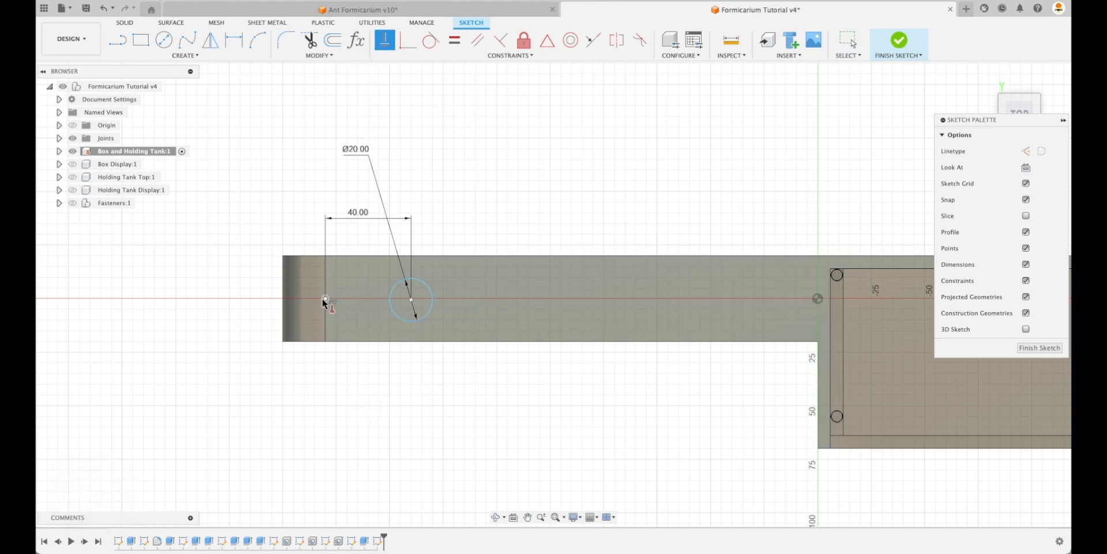
click(326, 299)
click(411, 299)
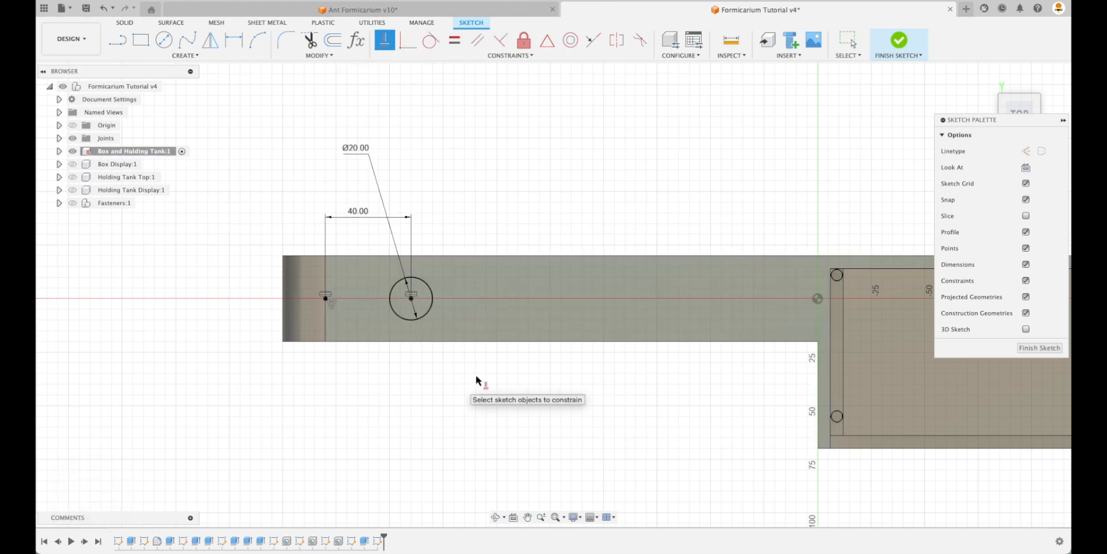
- Finish the sketch and cut the circle through the wall by extruding it with the To Object extent to the main box's inner wall face
click(1031, 348)
key(e)
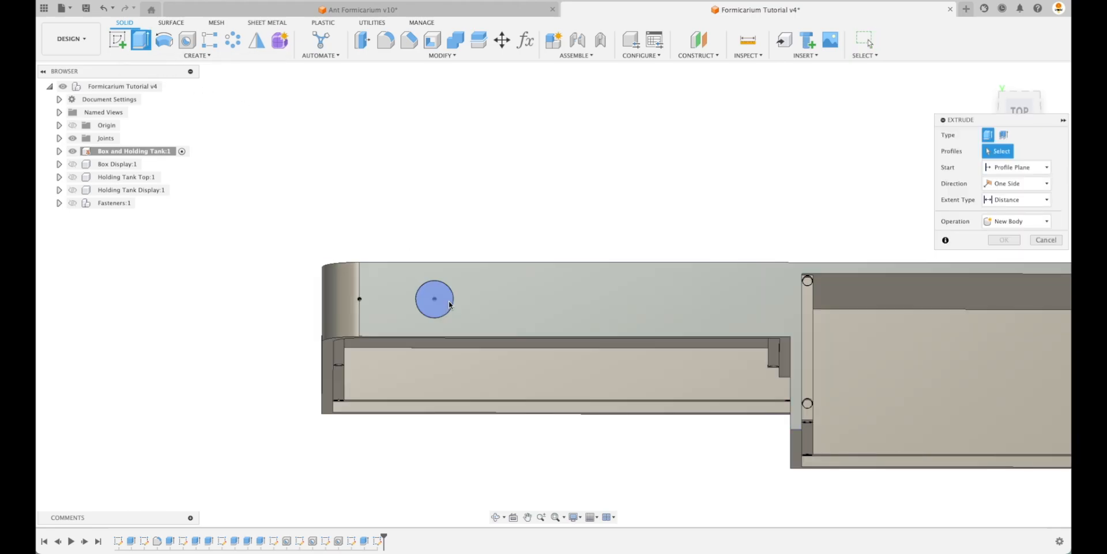
click(449, 302)
click(1033, 201)
click(1024, 227)
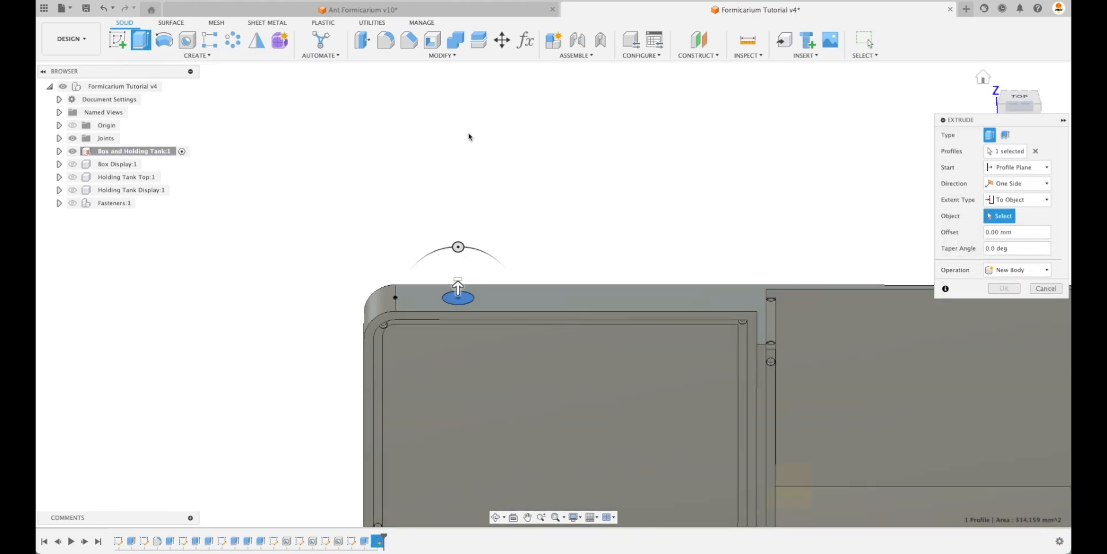
shift+middle_drag(345, 329, 323, 196)
click(503, 340)
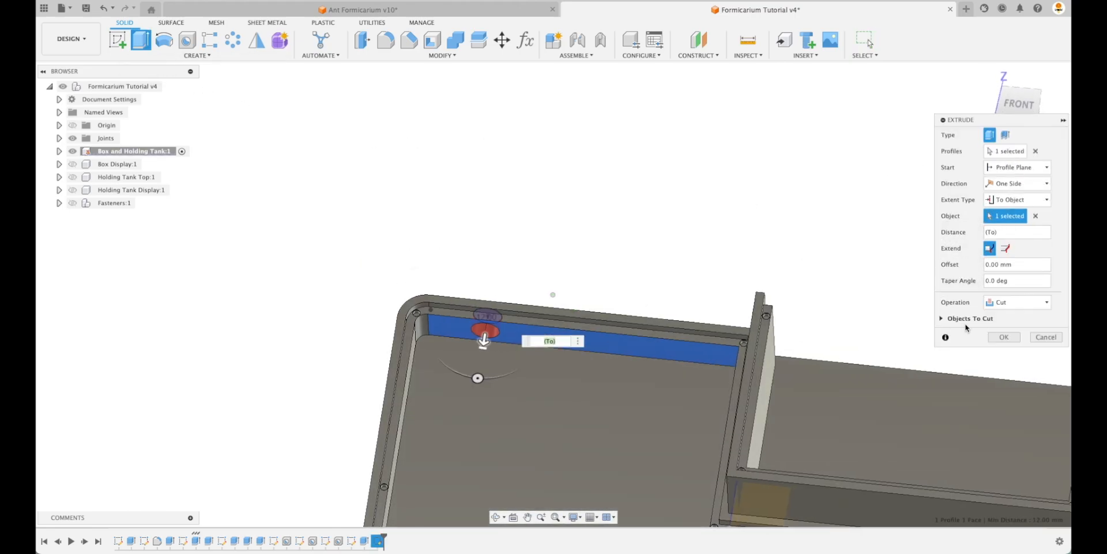
click(1004, 337)
- Start a sketch on the outer side wall face shared by the holding tank and the main box
mouse_move(608, 139)
shift+middle_down()
mouse_move(794, 223)
mouse_move(582, 124)
shift+middle_up()
click(118, 40)
shift+middle_drag(764, 358, 789, 368)
click(789, 367)
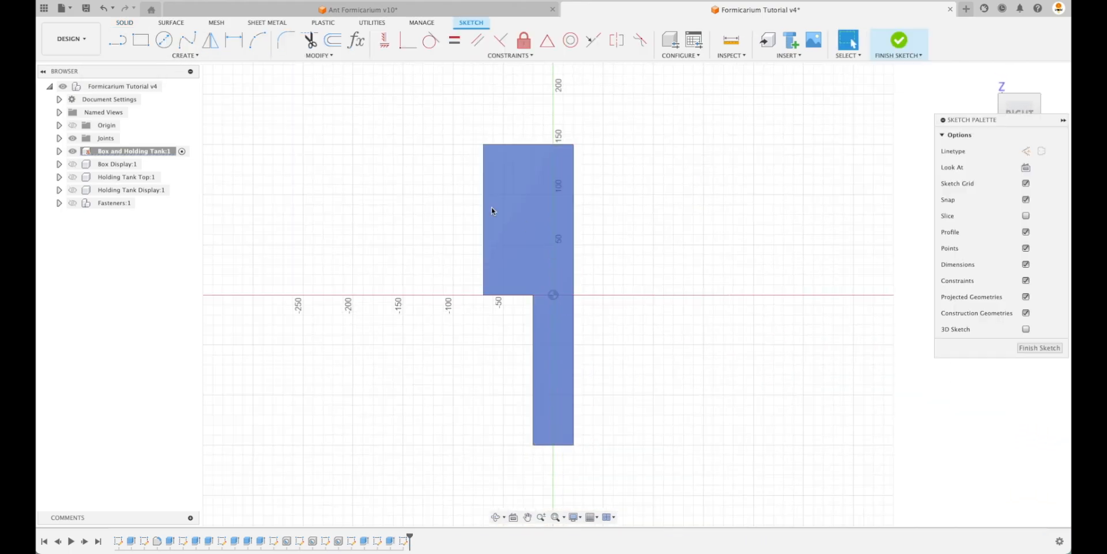
- Draw a circle 20 mm in diameter on the holding tank section of the side wall
key(c)
click(588, 280)
text(20)
key(Return)
- Project the holding tank's inner side wall face into the sketch and view the sketch plane straight on
mouse_move(680, 296)
shift+middle_down()
mouse_move(735, 293)
mouse_move(791, 433)
mouse_move(843, 394)
mouse_move(915, 412)
shift+middle_up()
key(p)
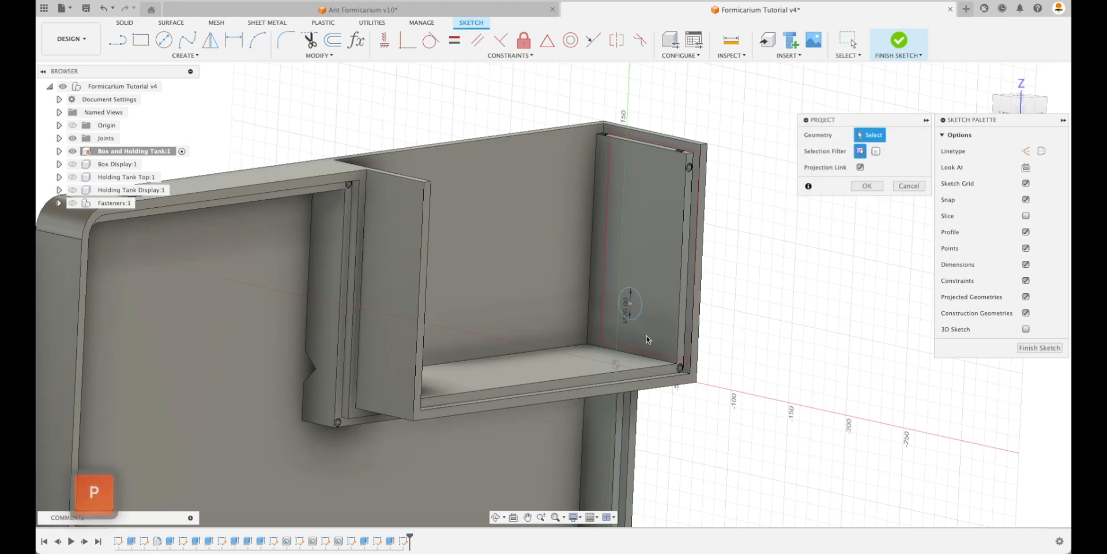
click(603, 194)
click(867, 186)
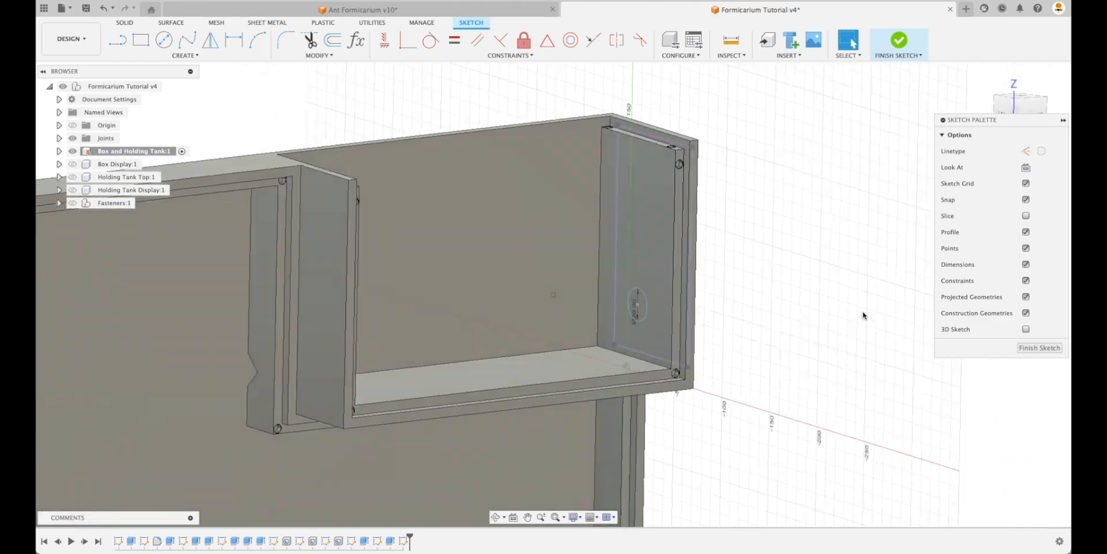
mouse_move(863, 315)
shift+middle_down()
mouse_move(788, 408)
mouse_move(734, 408)
mouse_move(774, 397)
shift+middle_up()
scroll(760, 345, up, 1)
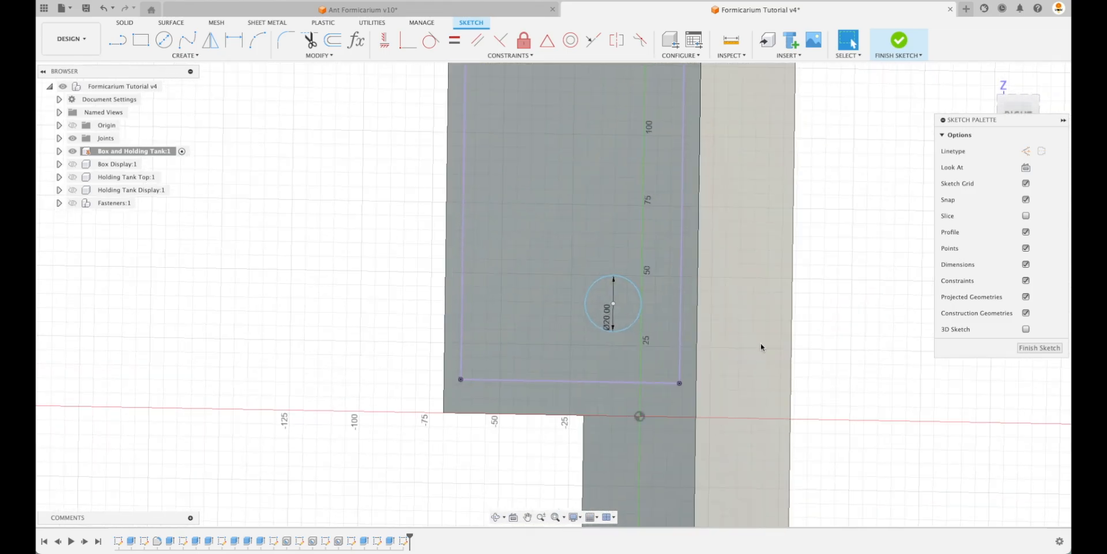
click(1023, 113)
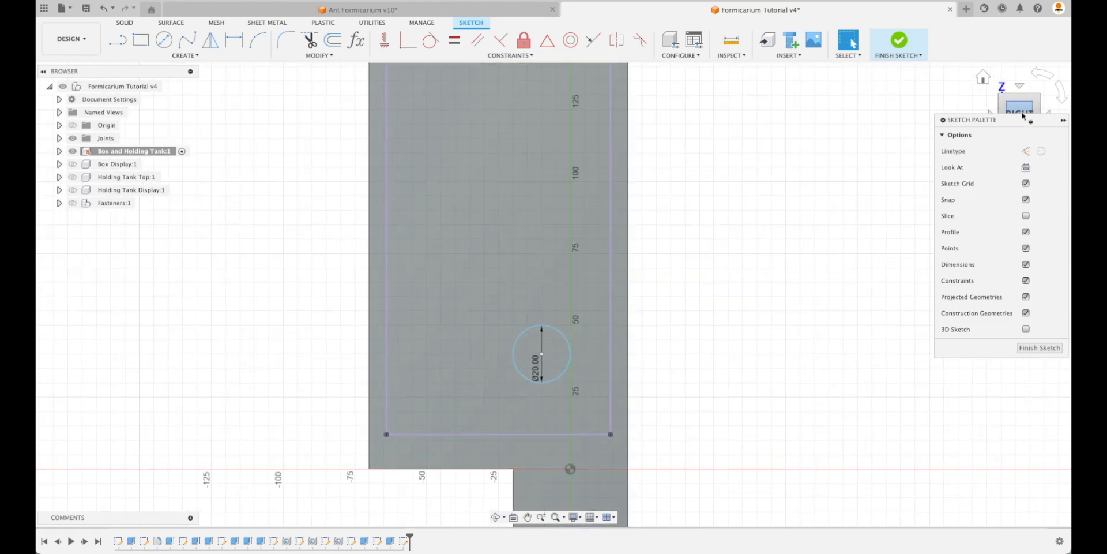
click(571, 358)
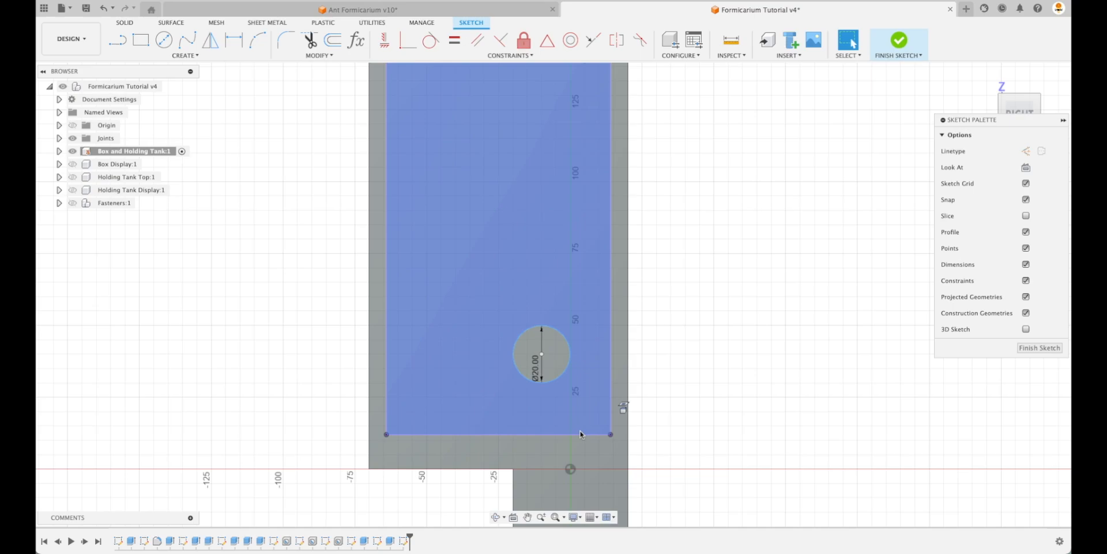
key(d)
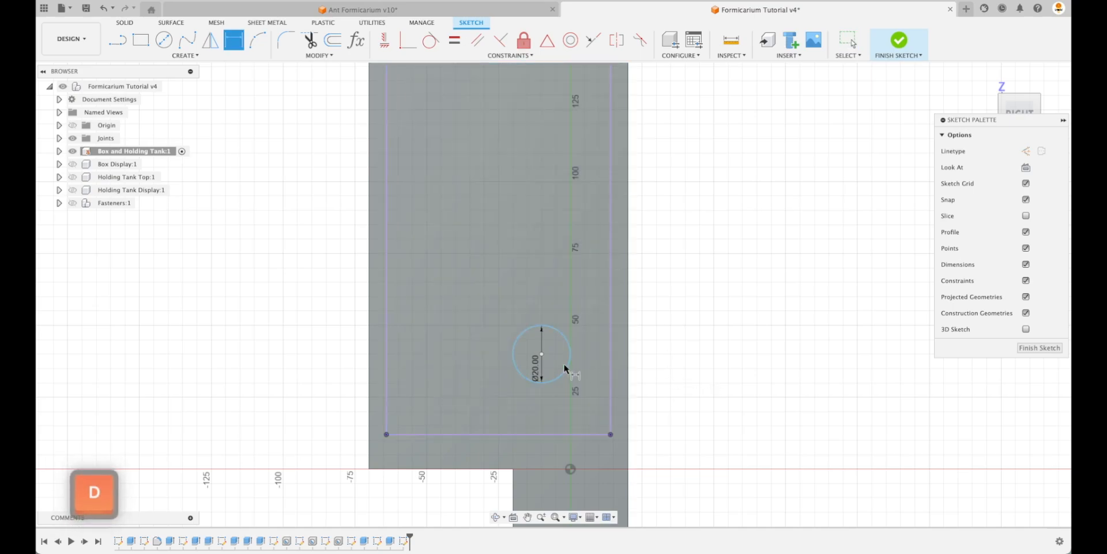
click(571, 354)
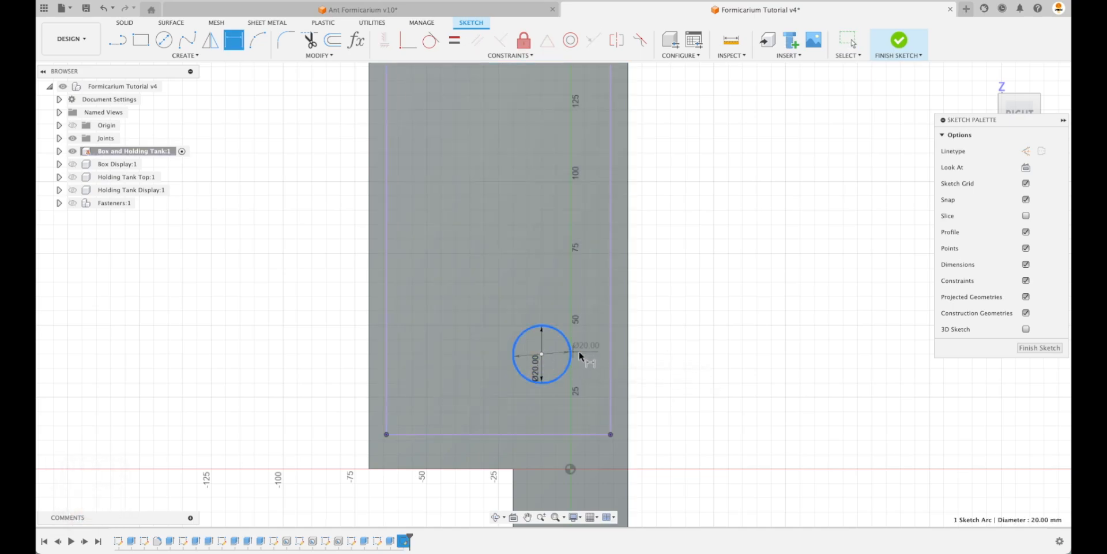
click(610, 358)
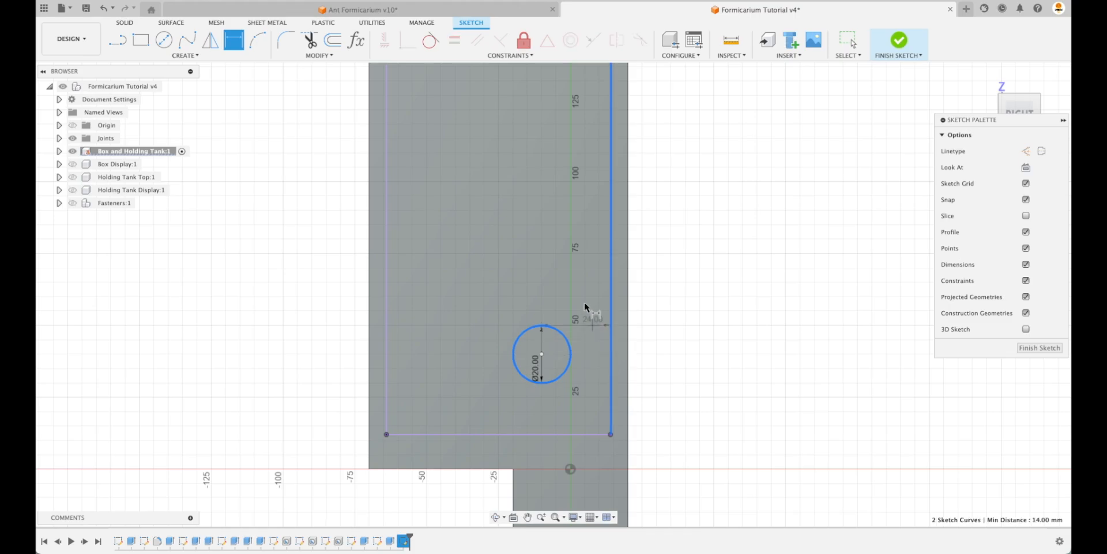
key(Escape)
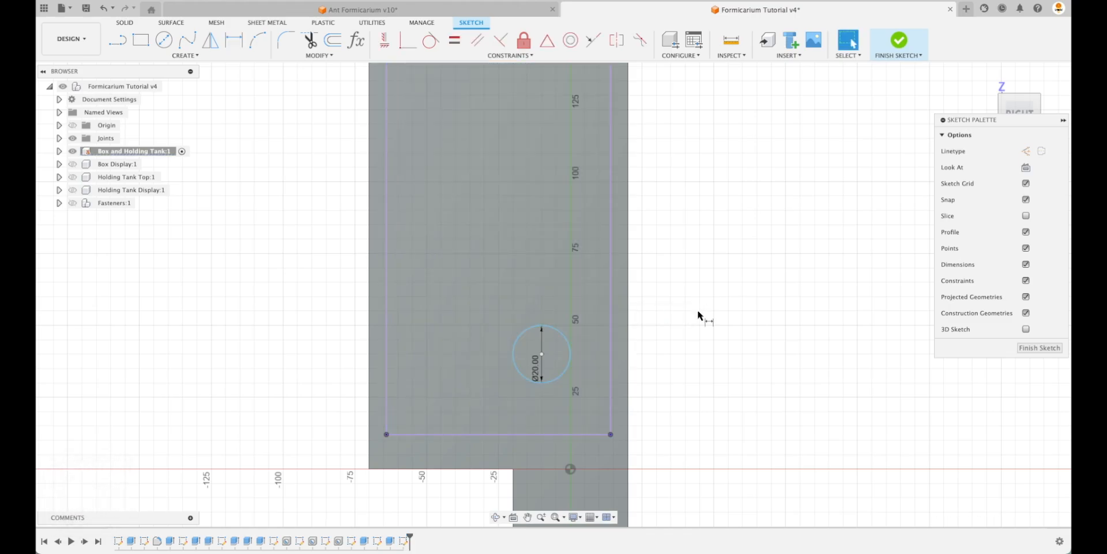
- Dimension the circle's tangent 5 mm from the nearest vertical edge of the projected rectangle using Pick Circle/Arc Tangent
key(d)
right_click(698, 314)
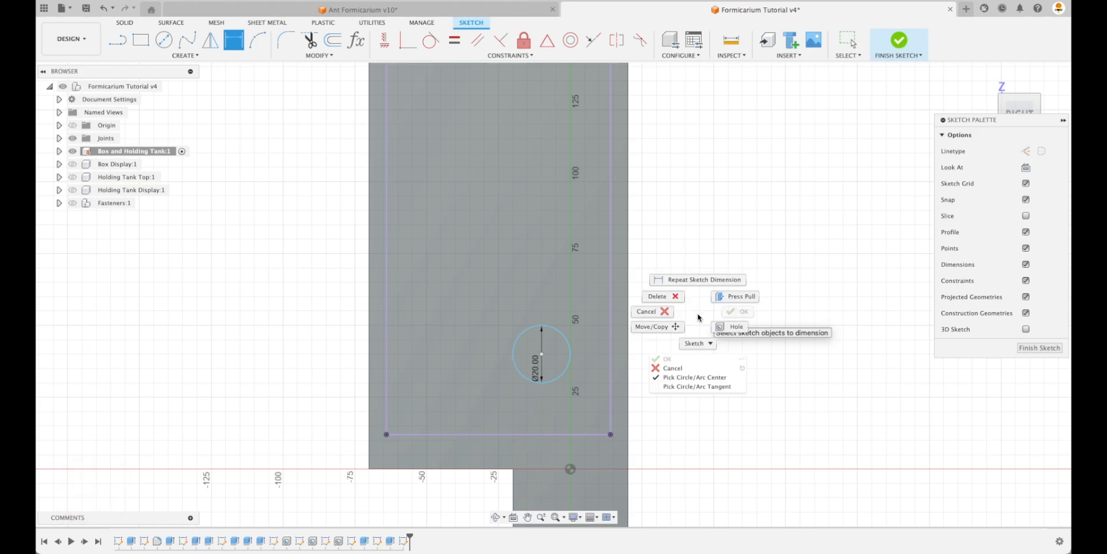
click(707, 386)
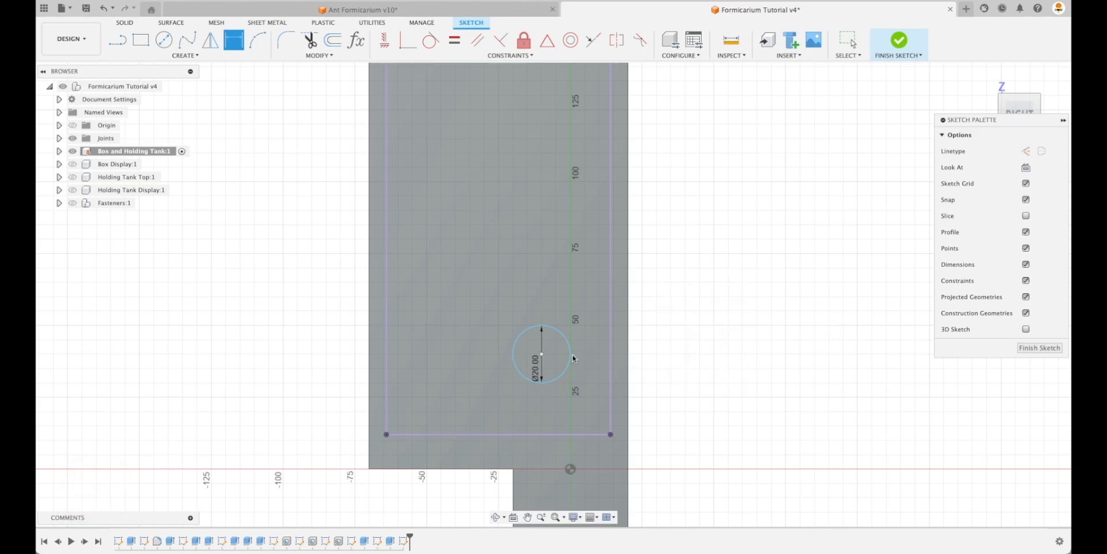
click(573, 355)
click(610, 351)
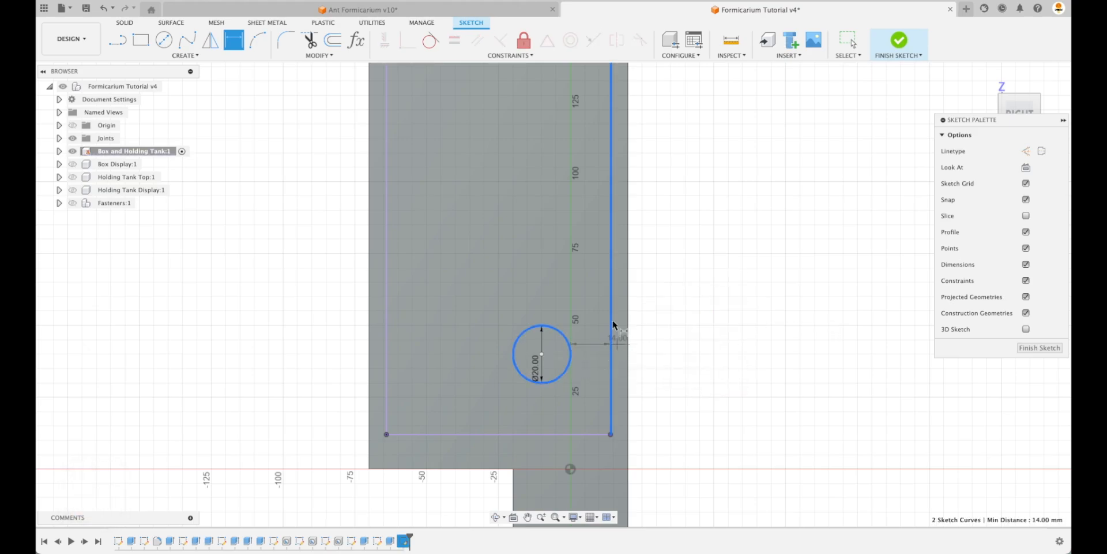
click(590, 296)
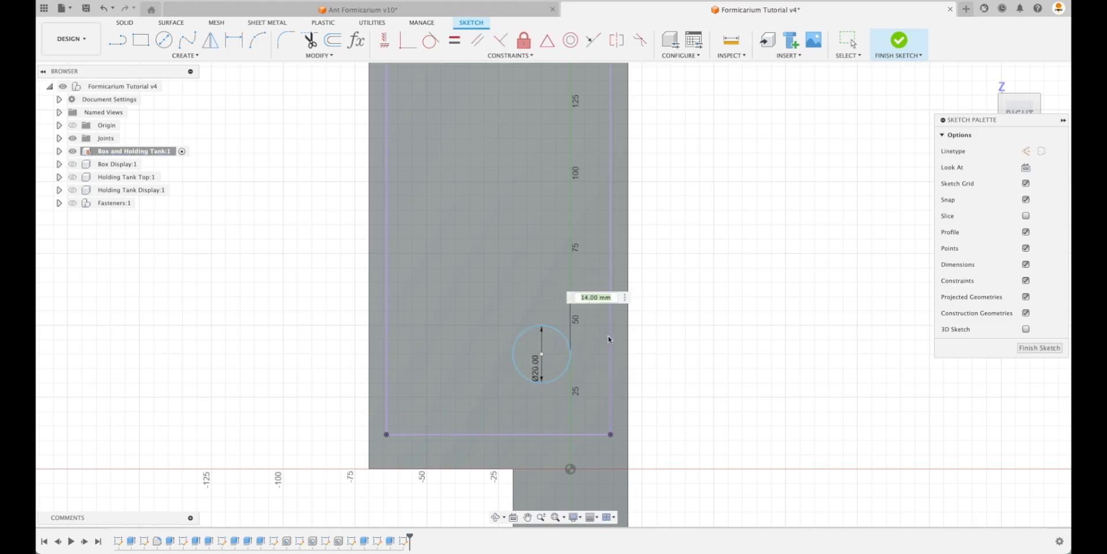
text(5)
key(Return)
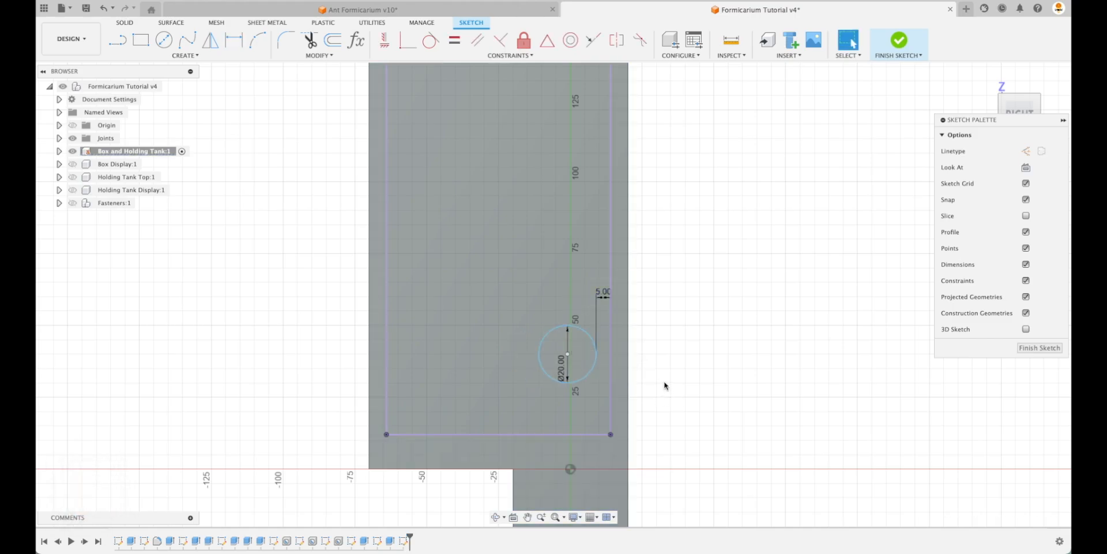
- Dimension the circle's lower tangent to the projected bottom edge, linking the value to the 5 mm side-distance dimension
key(d)
right_click(665, 382)
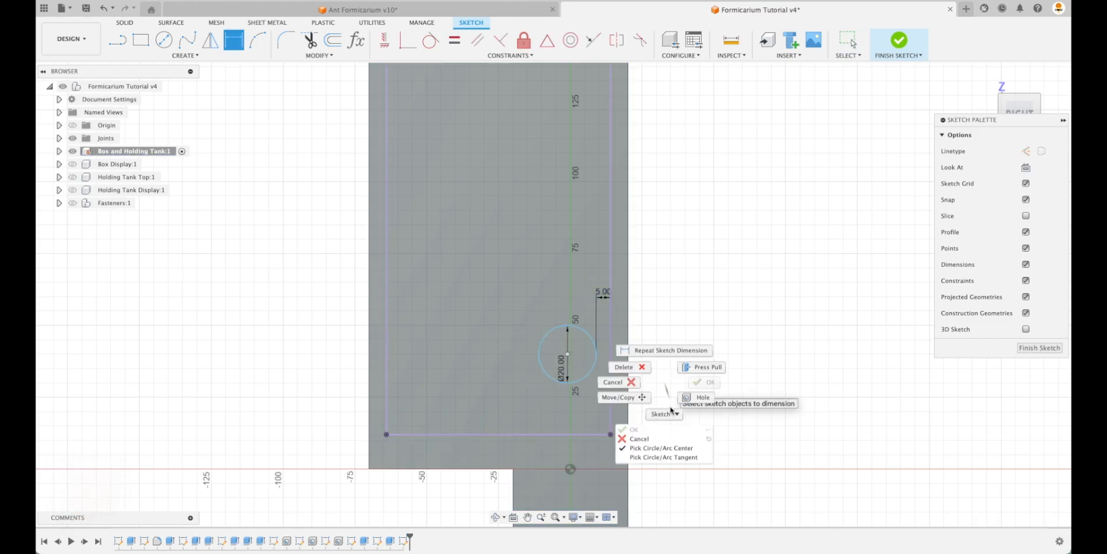
click(678, 457)
click(567, 381)
click(568, 434)
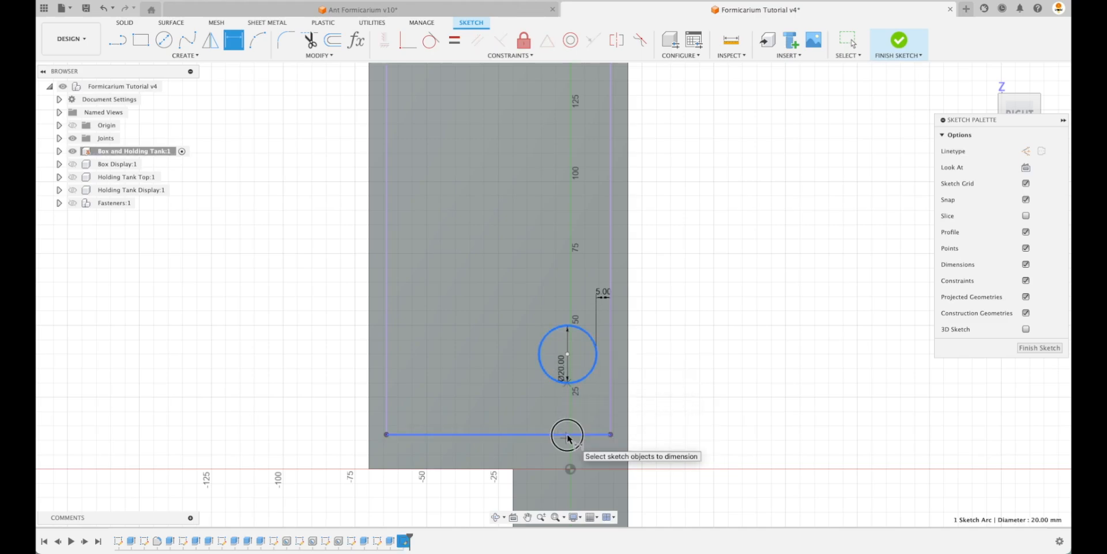
click(650, 413)
click(603, 294)
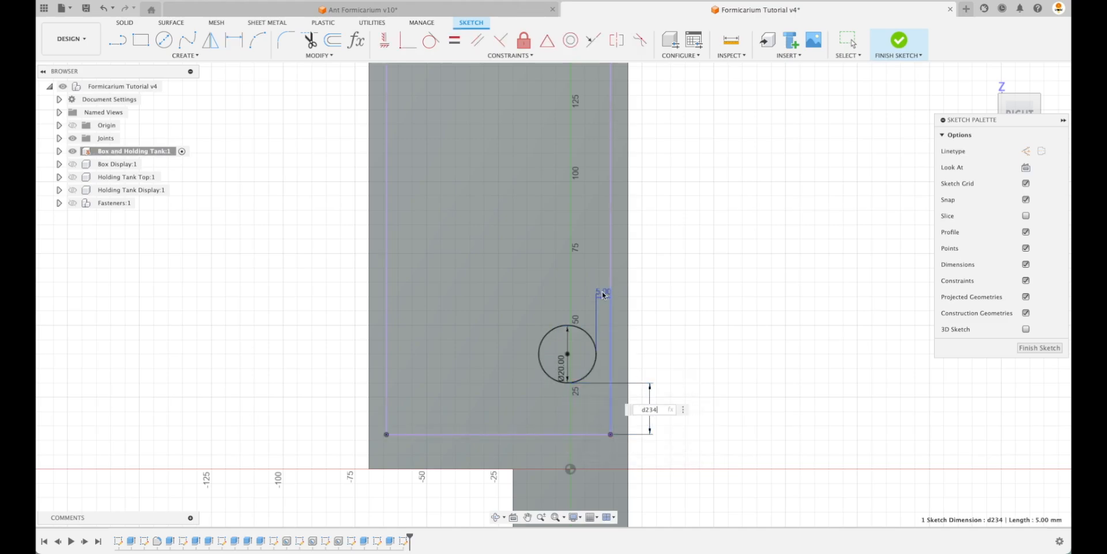
key(Return)
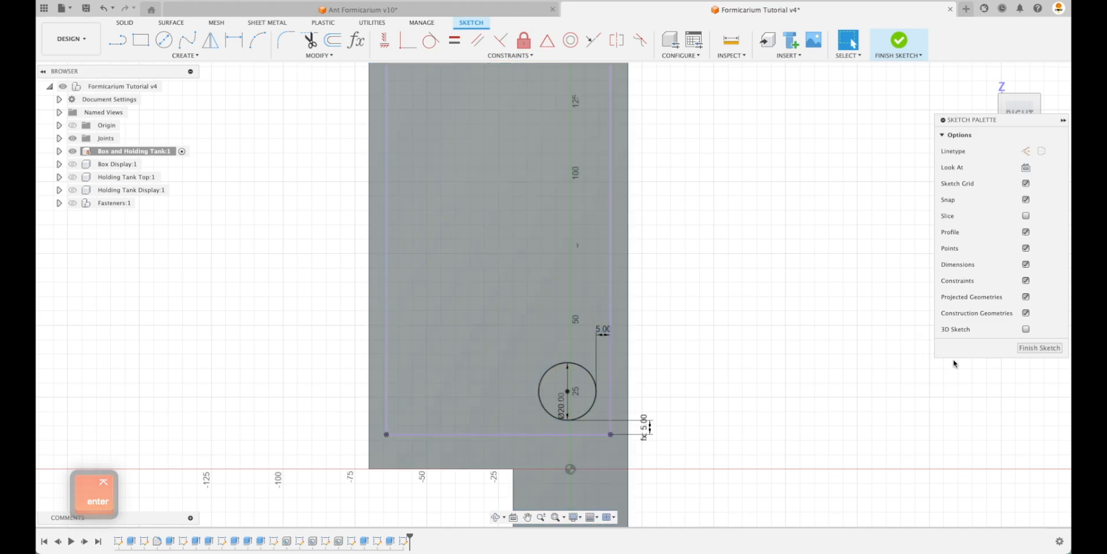
- Finish the sketch and cut the circle through the wall by extruding it To Object to the holding tank's inner side wall face
click(1037, 347)
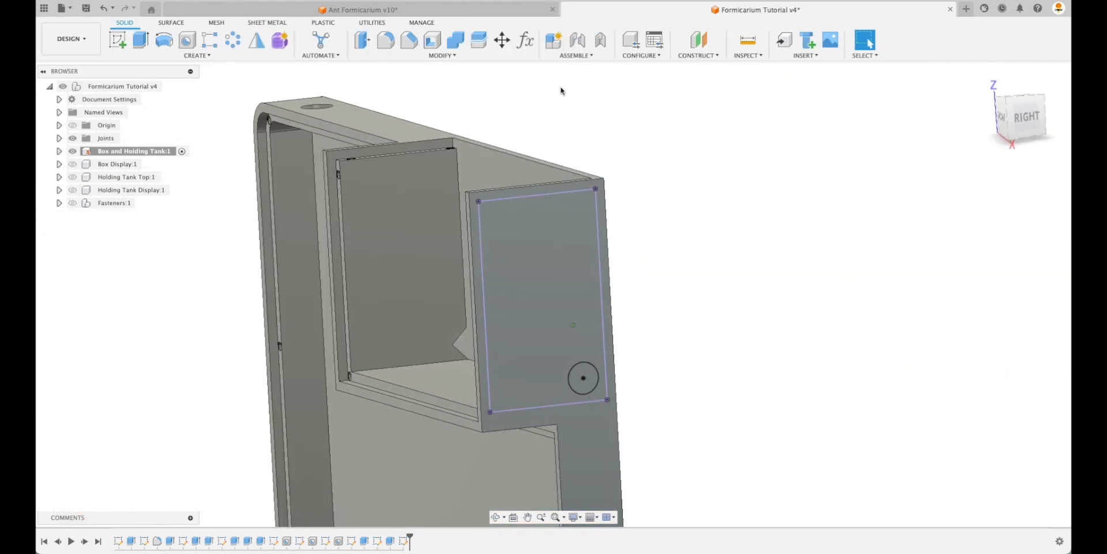
click(141, 40)
click(585, 385)
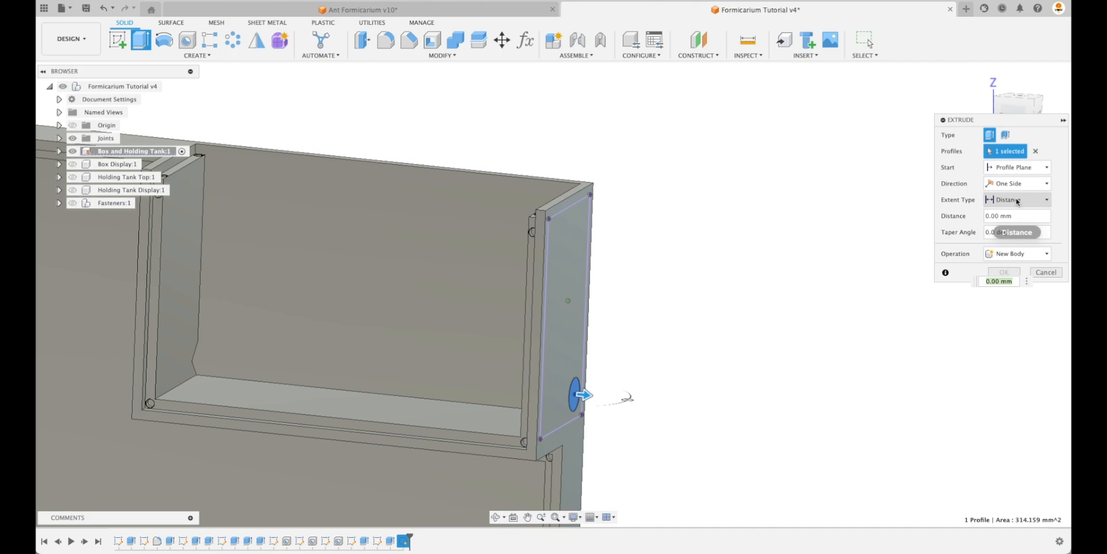
click(1018, 201)
click(1013, 228)
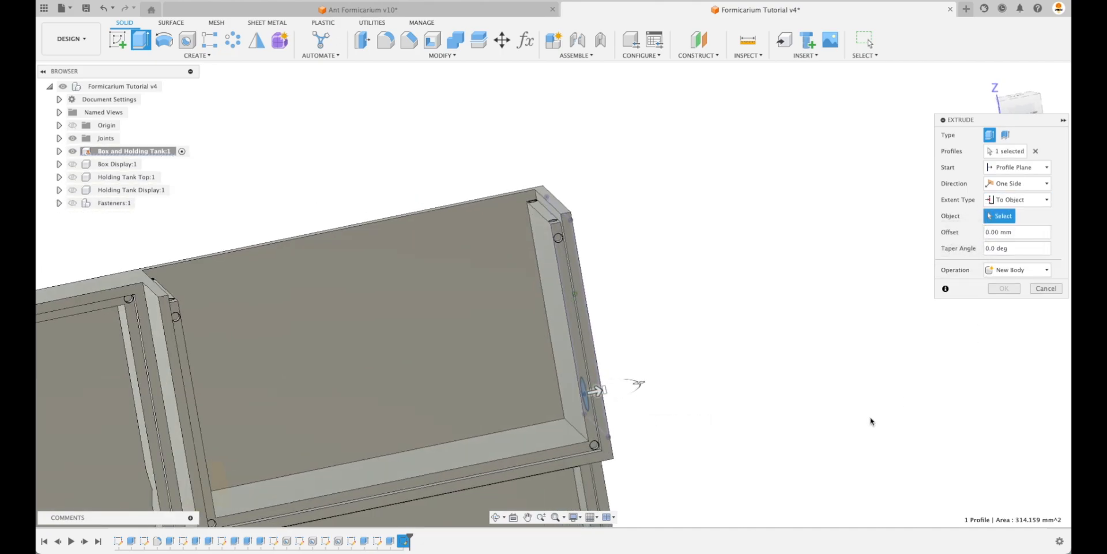
click(565, 392)
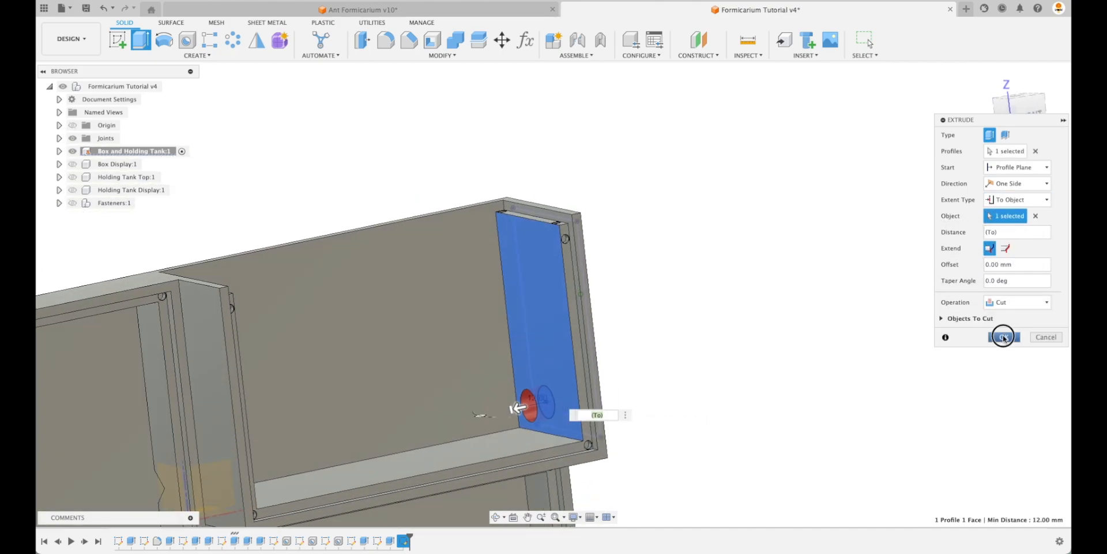
key(Return)
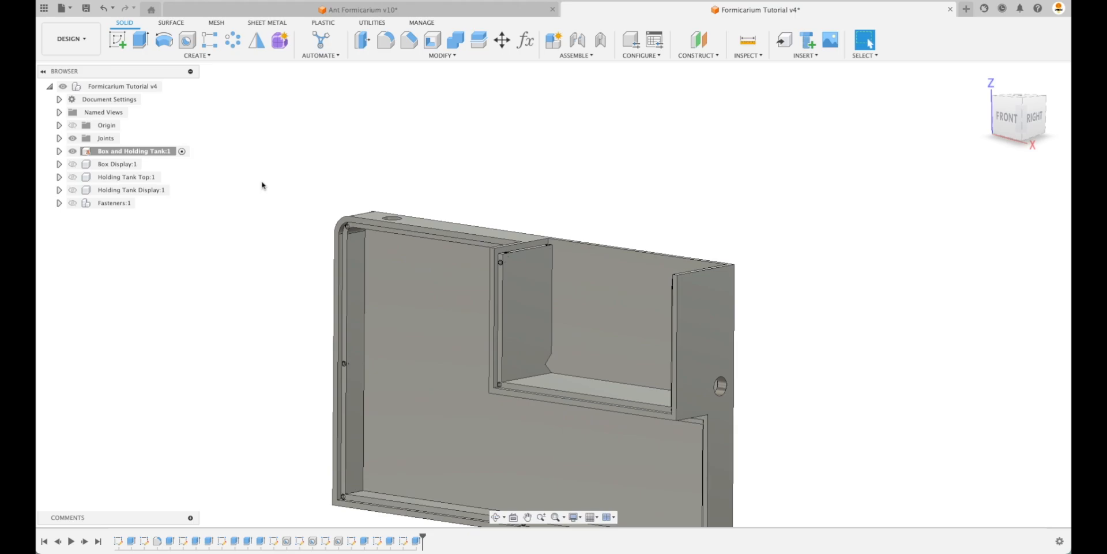
- Examine the box and holding tank's overall shape, its round openings and the lower corner of the main box's outer side wall
click(981, 79)
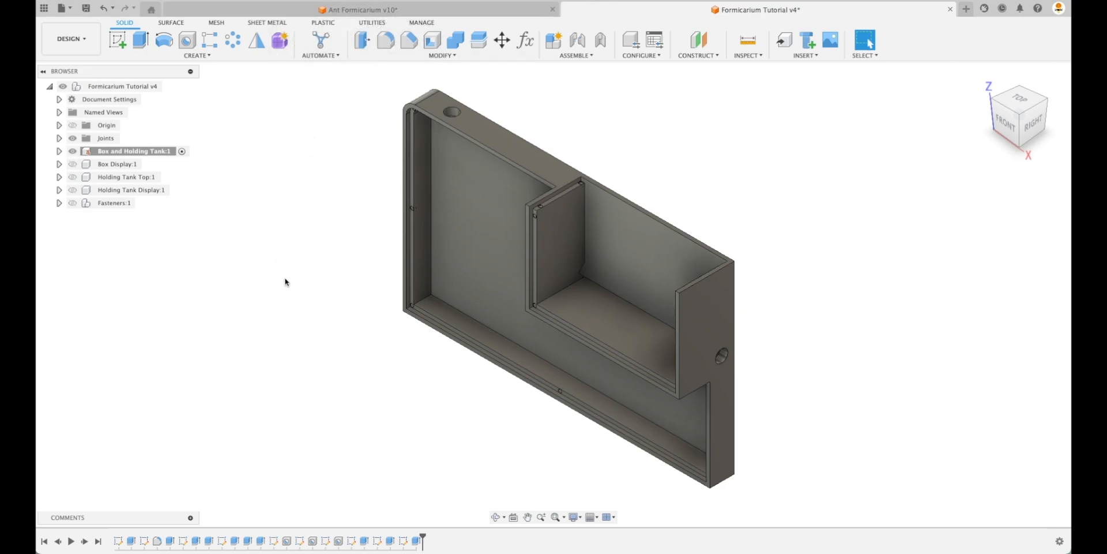
shift+middle_drag(304, 324, 442, 447)
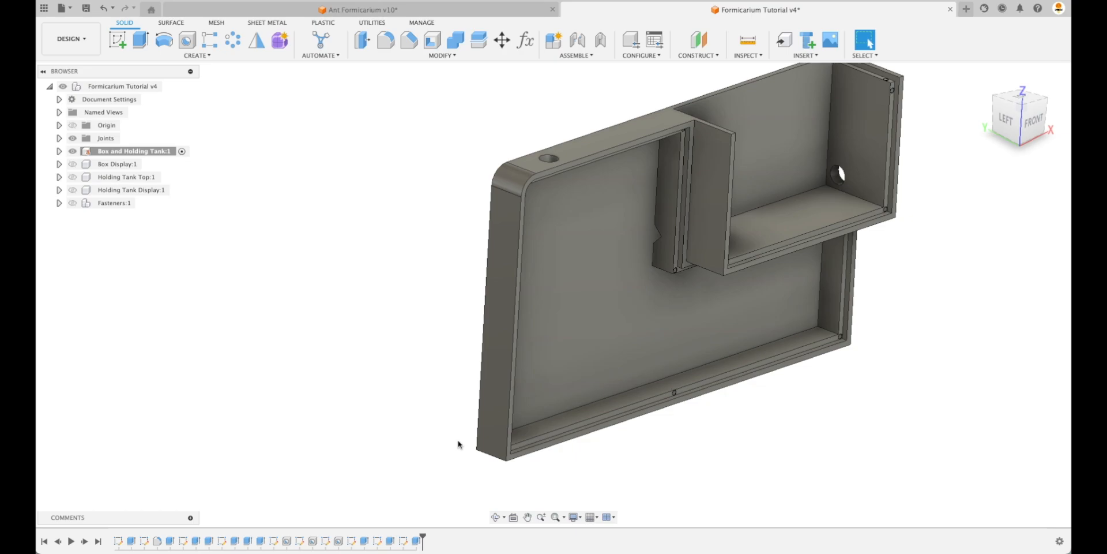
scroll(459, 444, up, 5)
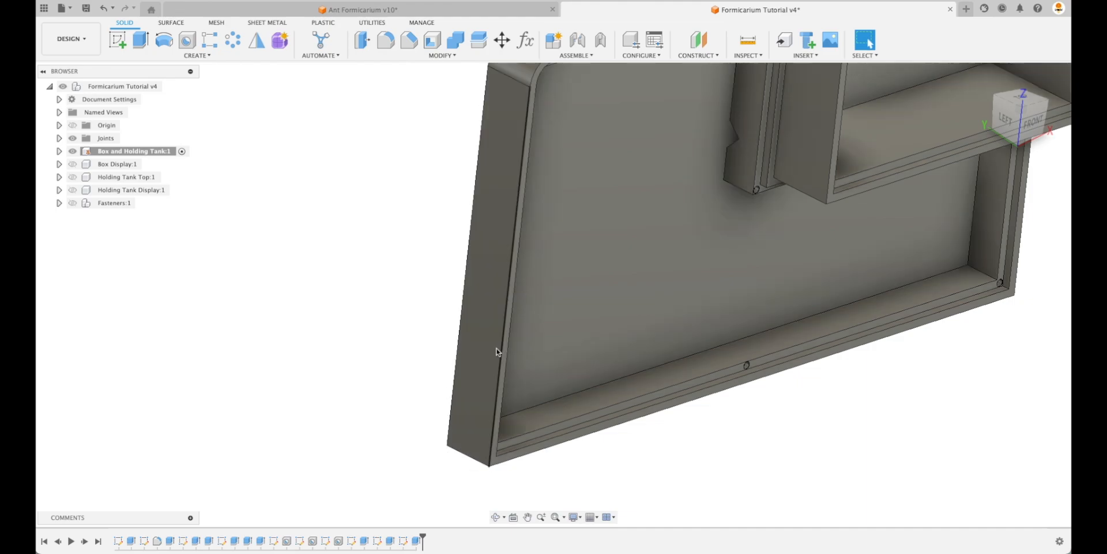
scroll(407, 369, down, 4)
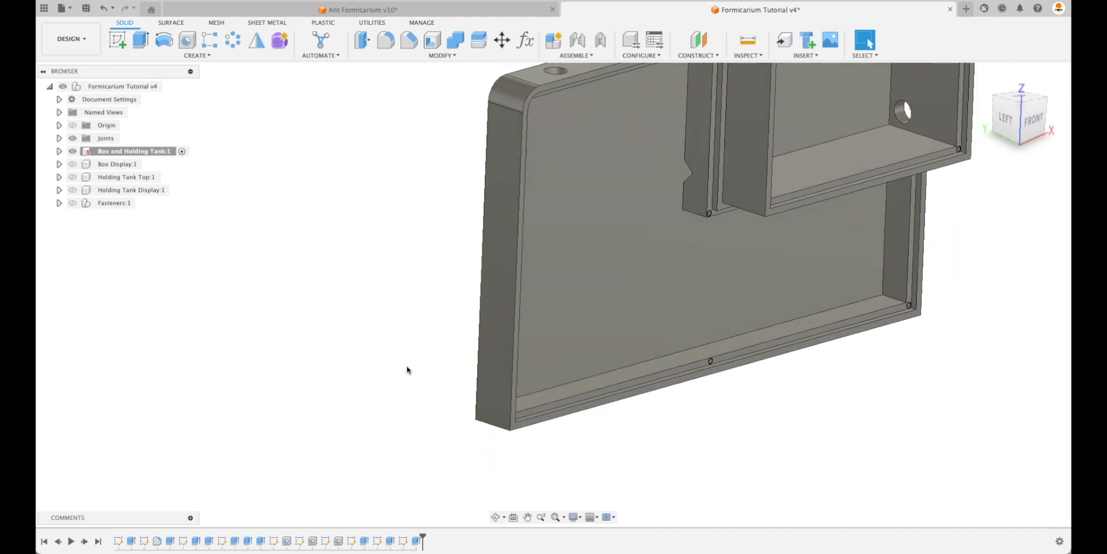
shift+middle_drag(406, 367, 384, 392)
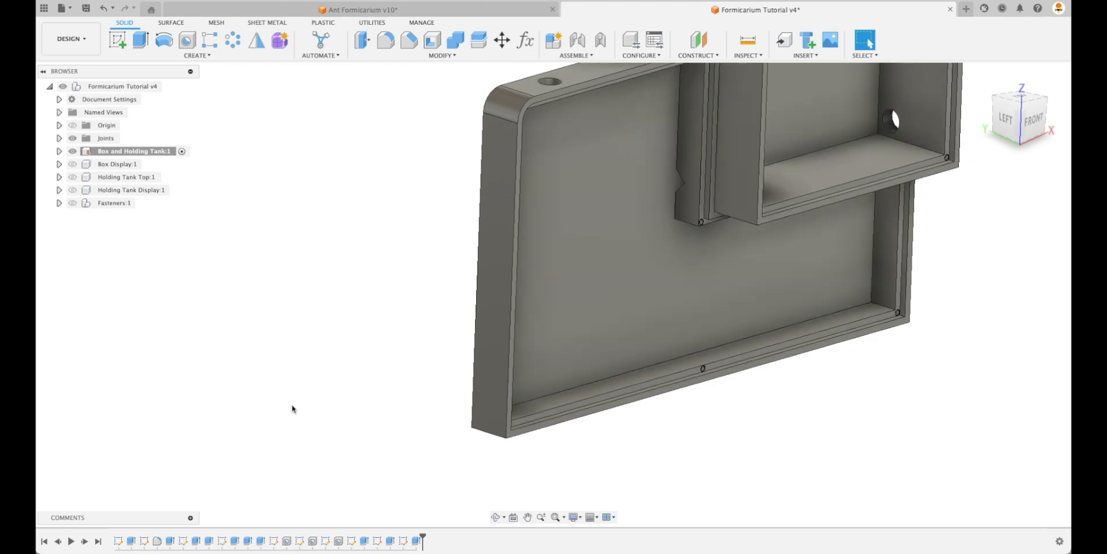
shift+middle_drag(292, 408, 287, 420)
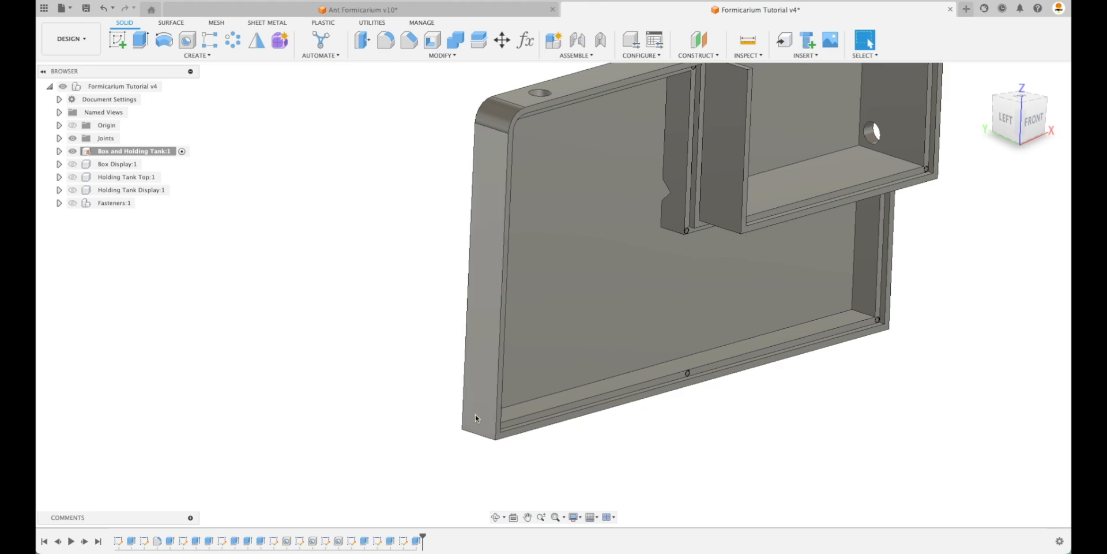
click(340, 392)
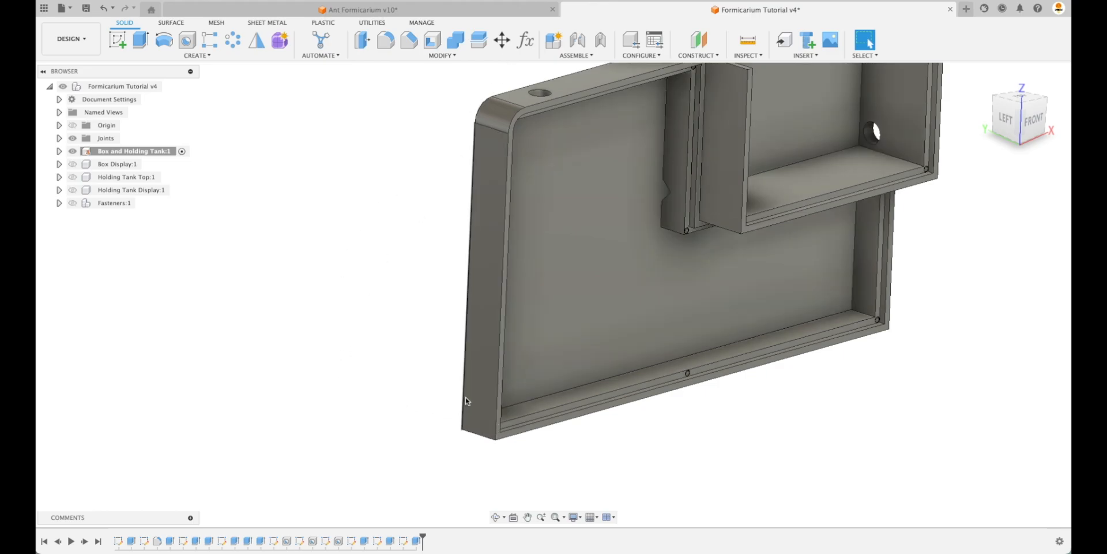
click(267, 304)
- Create a new internal component named Stands under the top-level Formicarium Tutorial assembly and activate it
right_click(114, 86)
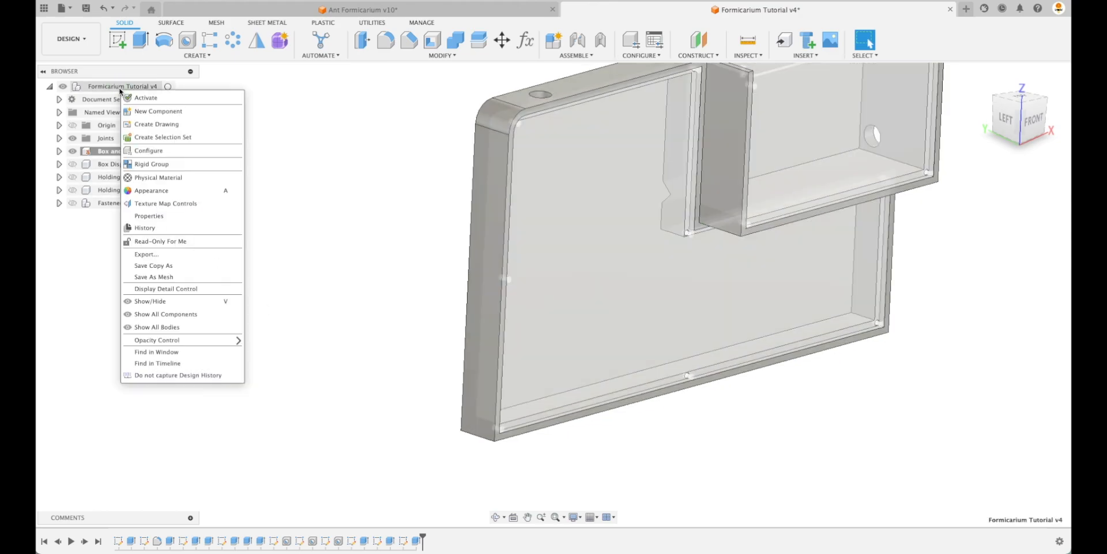
click(154, 107)
double_click(953, 182)
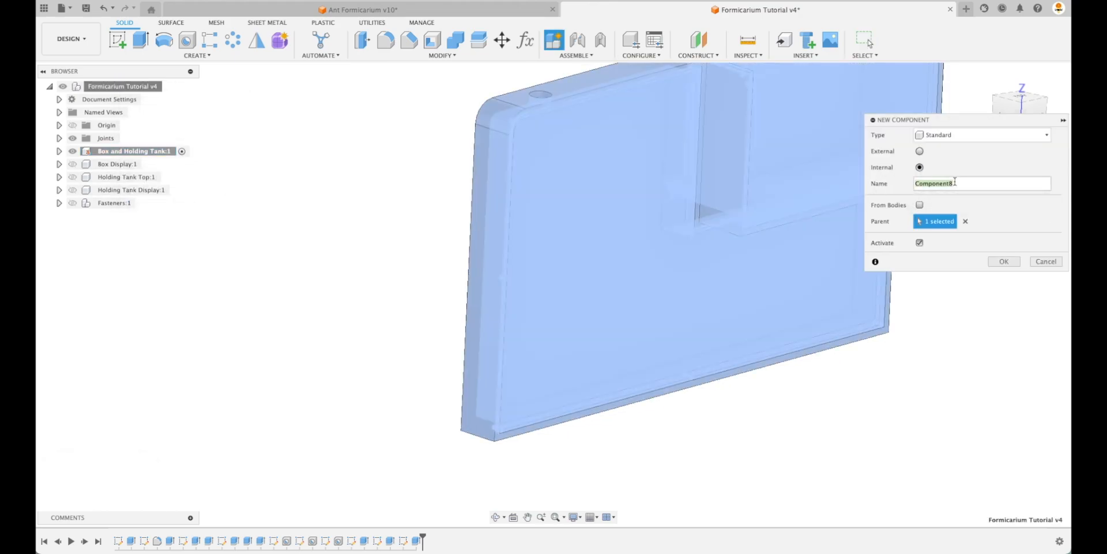
text(Stands)
key(Return)
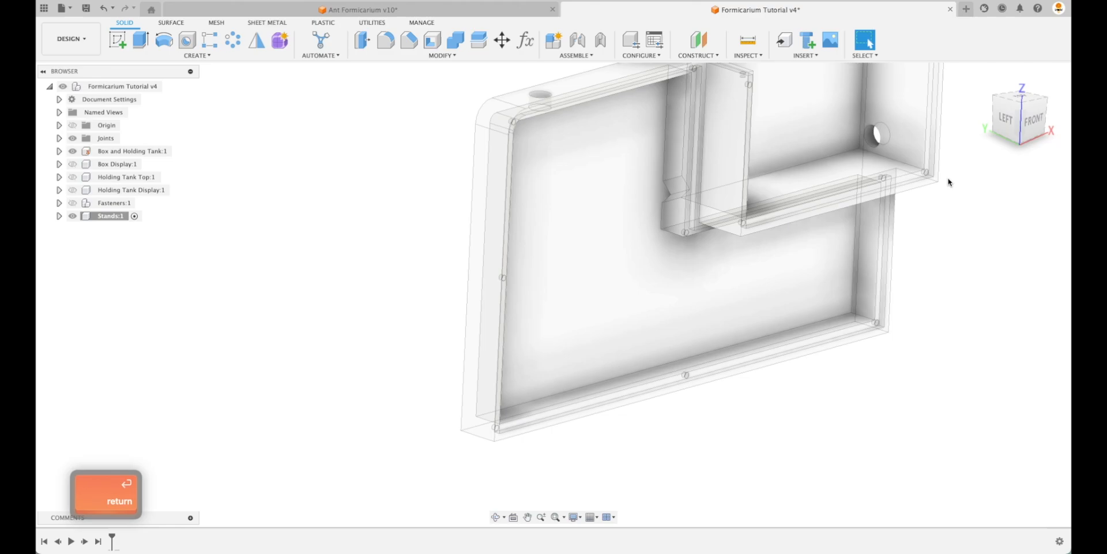
- Create and activate a new internal component named Stand inside the Stands component
right_click(104, 223)
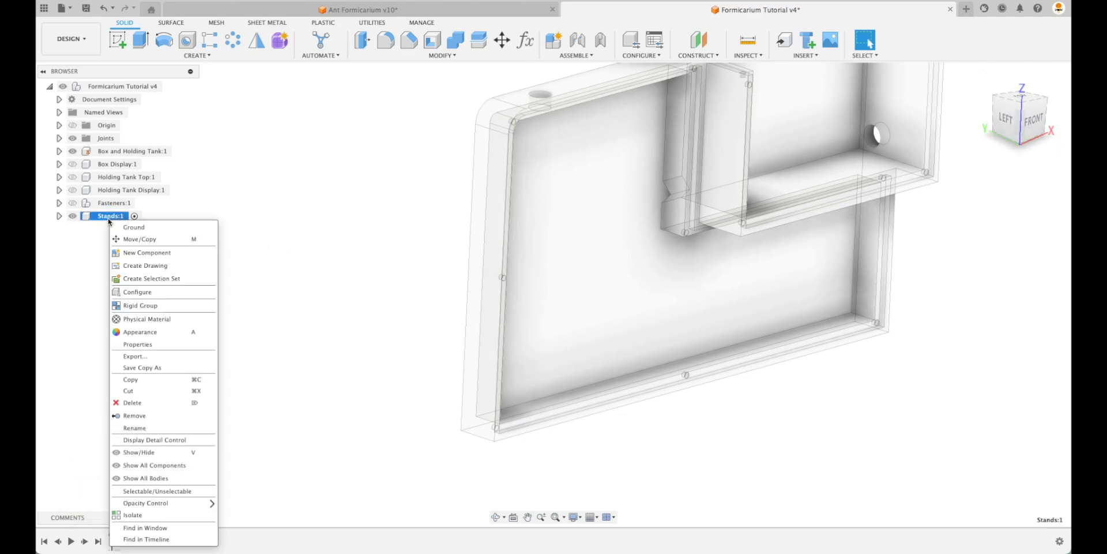
click(139, 249)
double_click(934, 184)
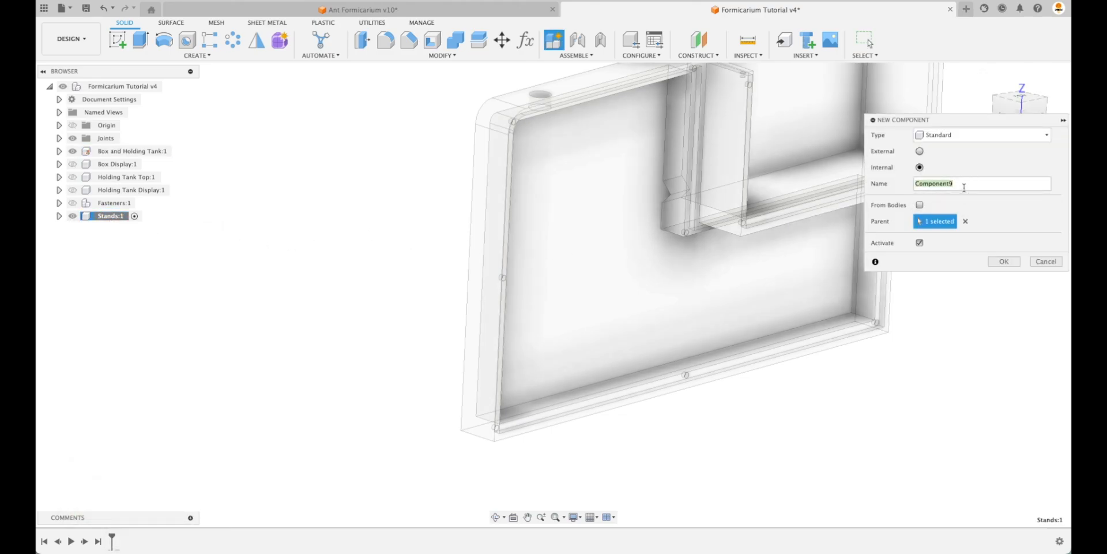
text(Stand)
key(Return)
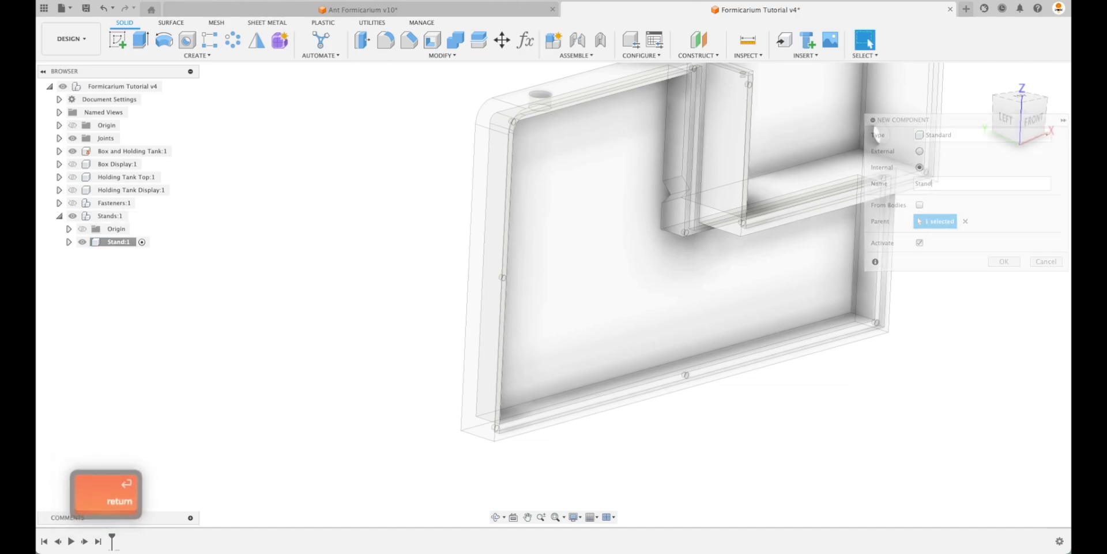
double_click(119, 240)
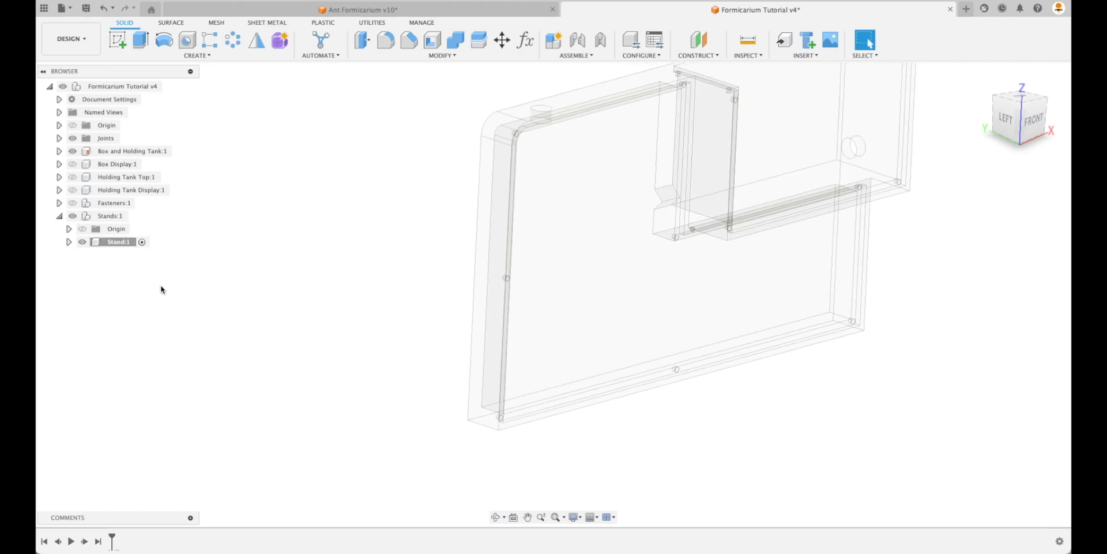
- Isolate the Stands component and start a sketch for Stand on the side-facing YZ origin plane
right_click(105, 216)
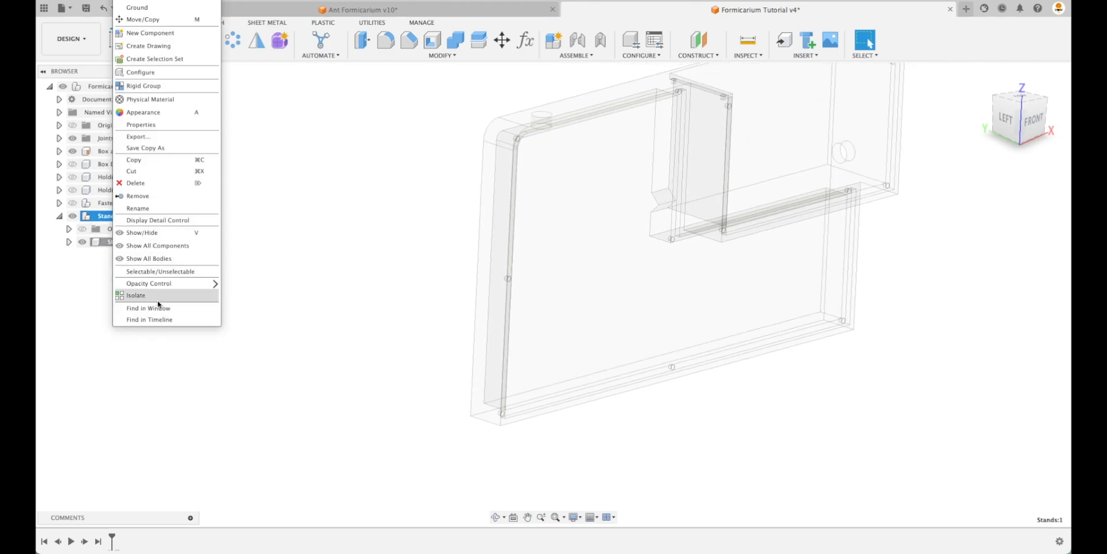
click(155, 300)
right_click(118, 217)
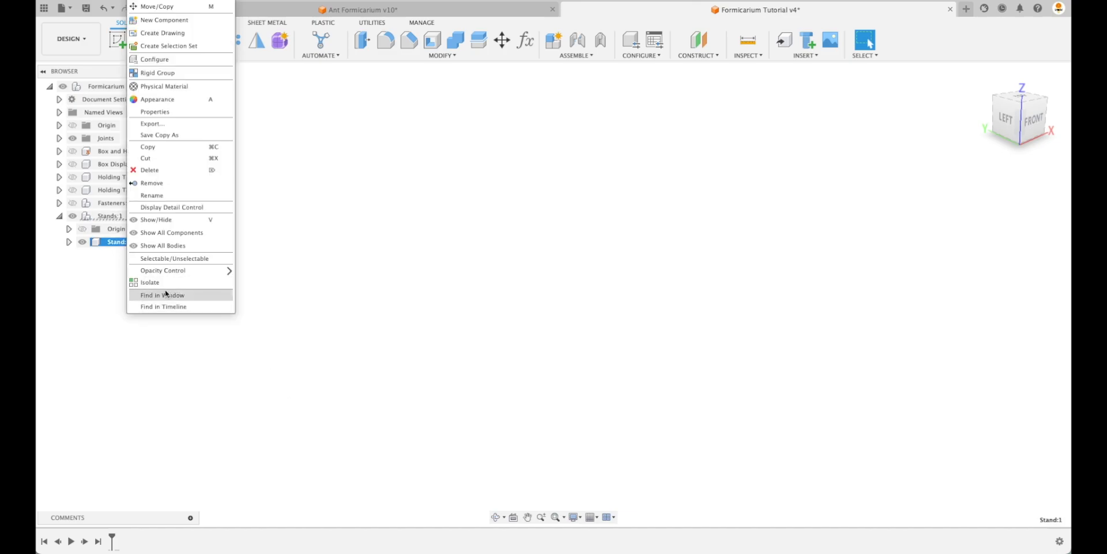
click(165, 289)
click(120, 41)
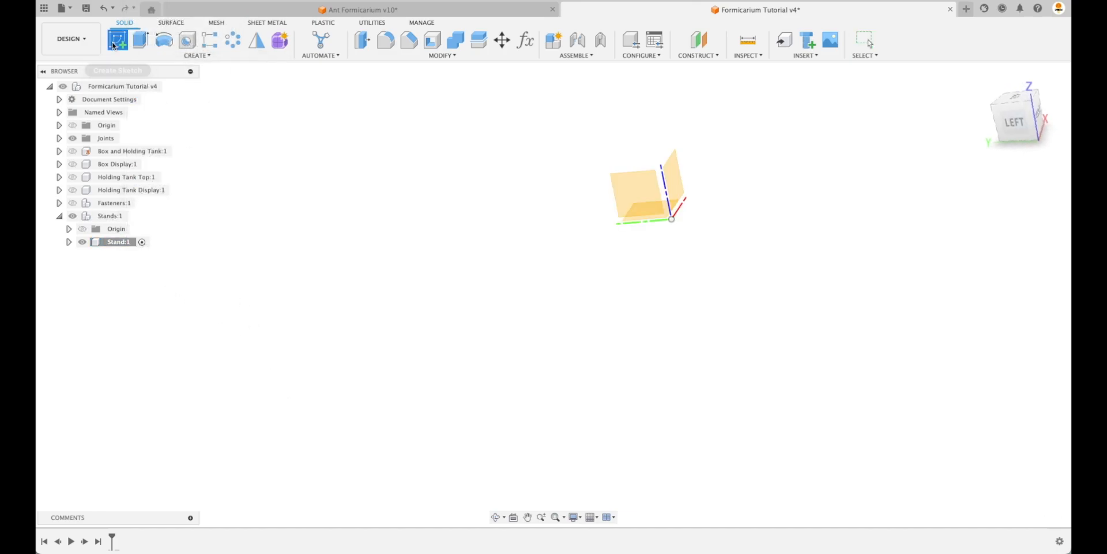
click(647, 217)
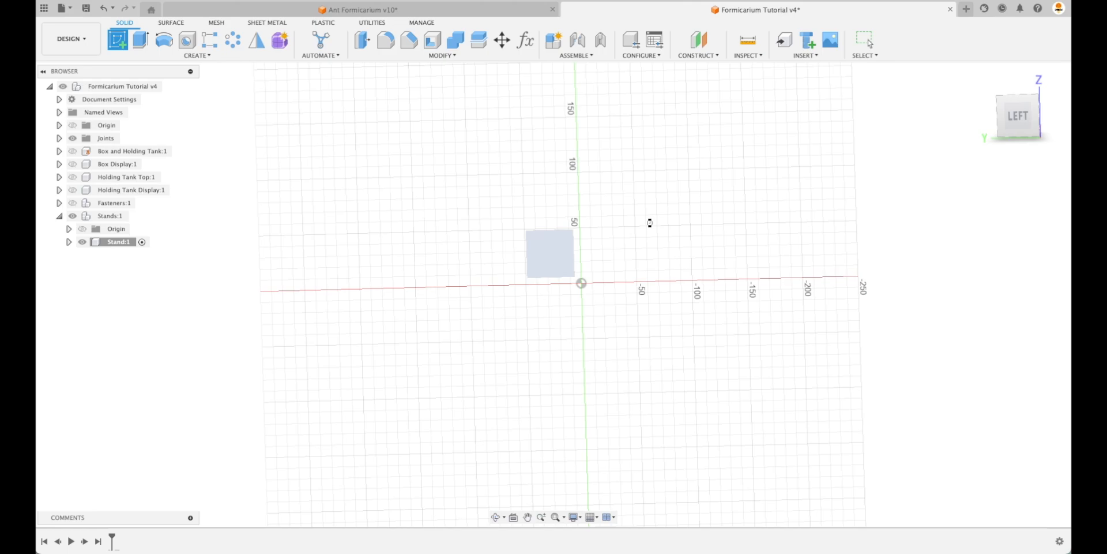
- Draw a center rectangle on the origin, 70 mm high and with its width linked to the MainBoxDepth parameter
click(141, 40)
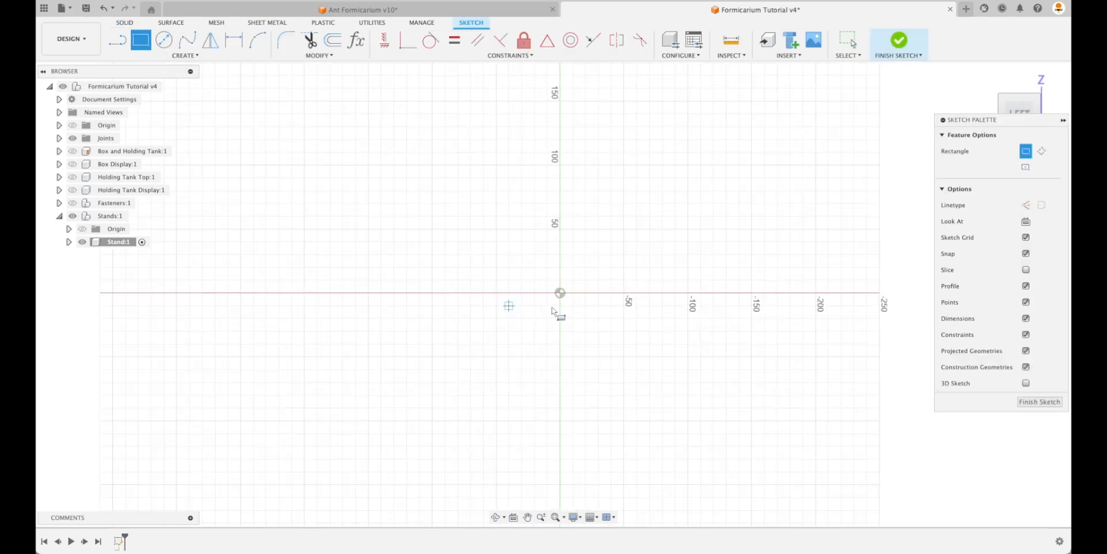
click(1026, 167)
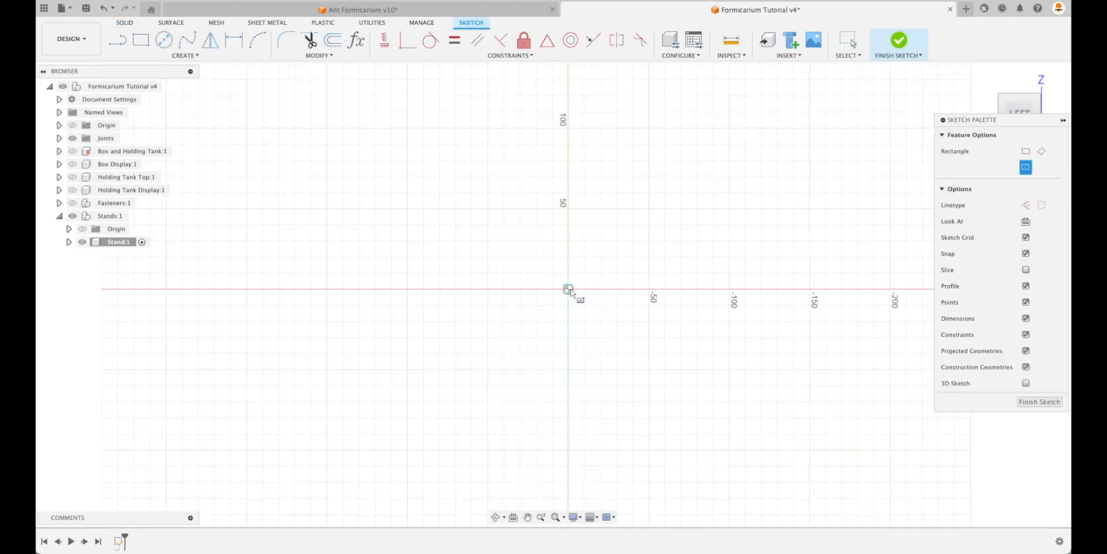
click(568, 289)
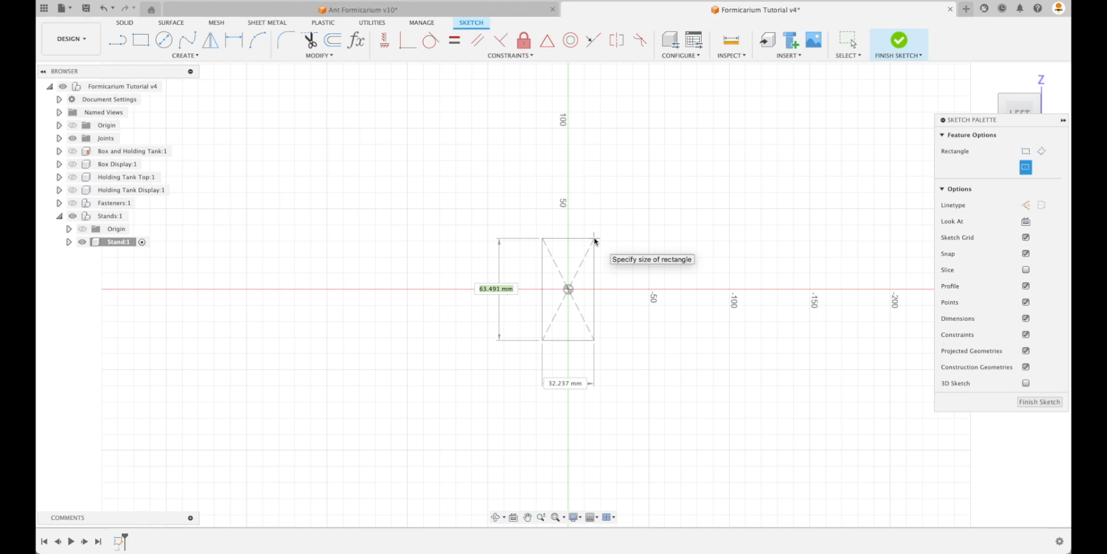
text(70)
key(Tab)
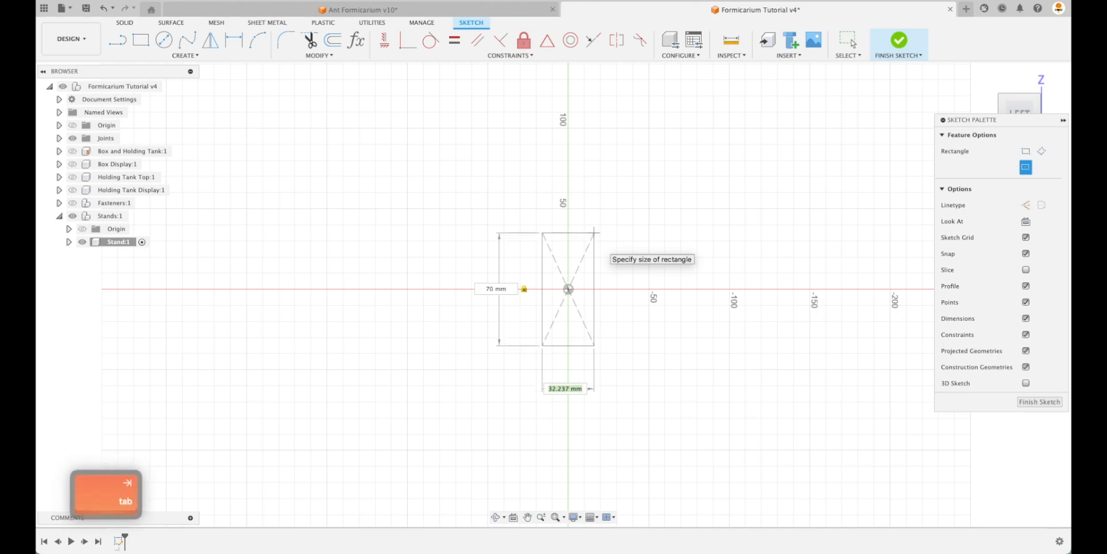
text(de)
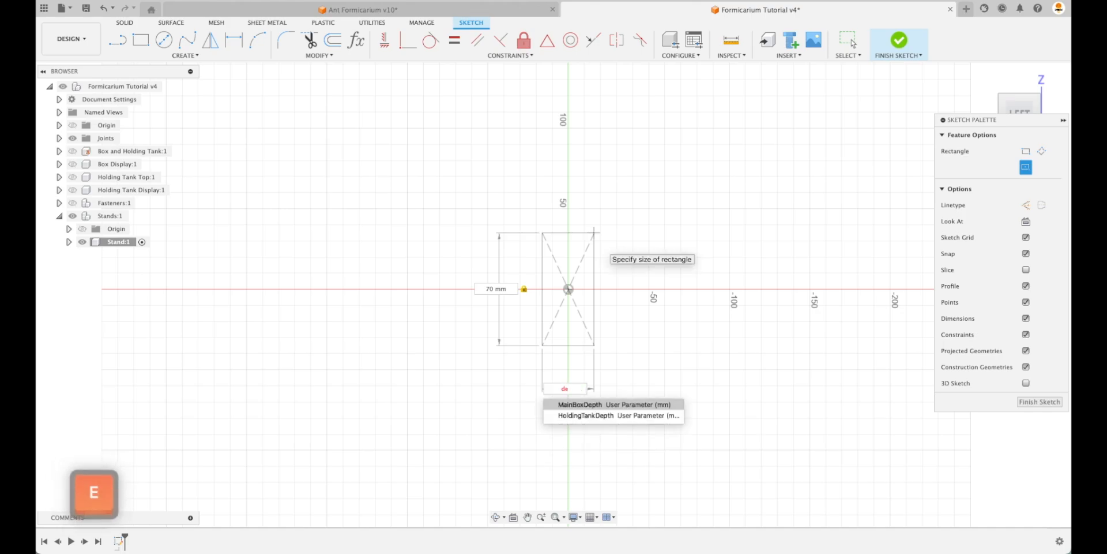
key(Return)
key(Return)
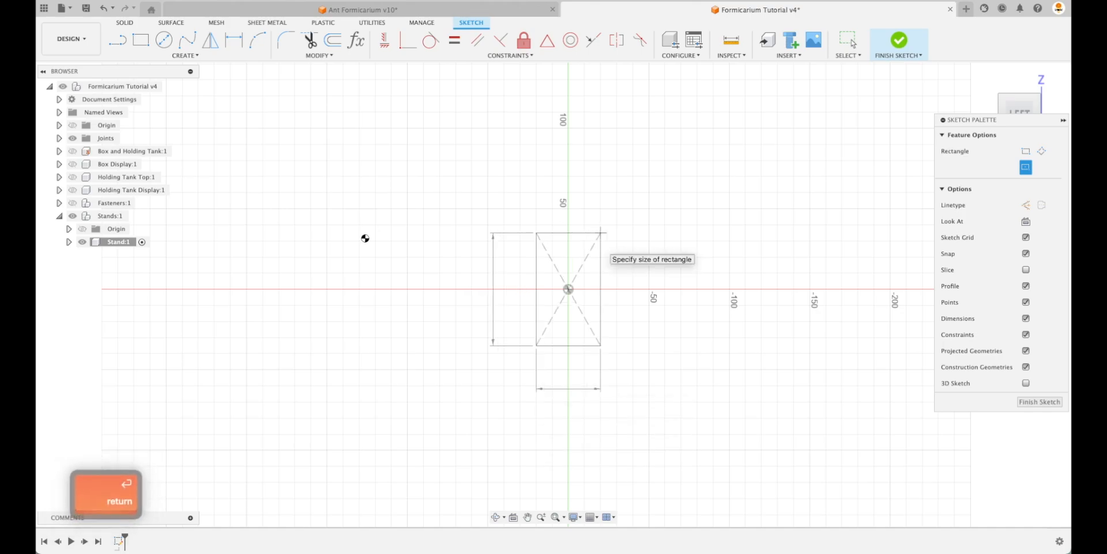
- Draw a full-height strip rectangle about 7 mm wide flush against the center rectangle's positive-Y side
click(523, 234)
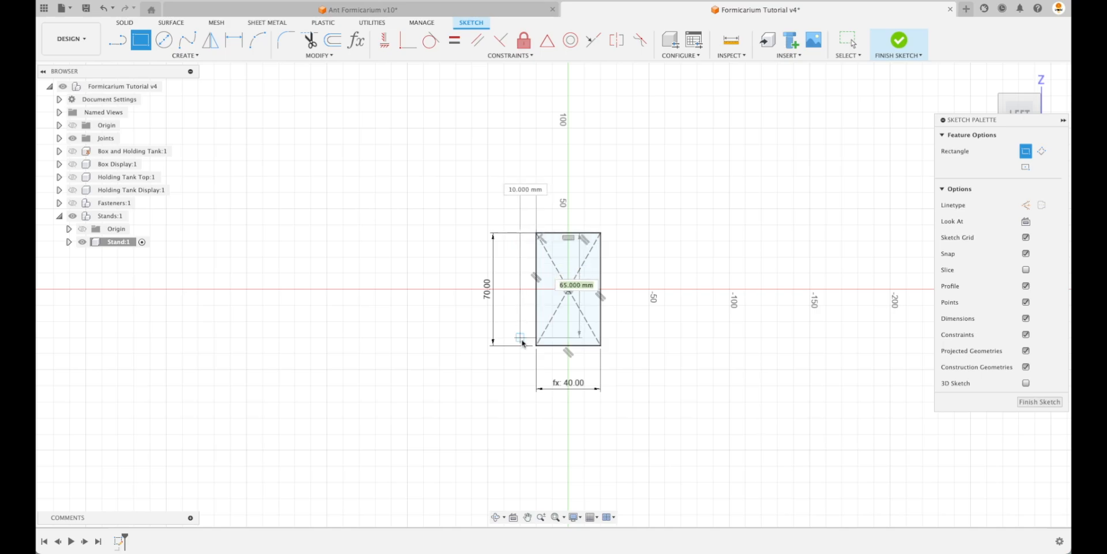
click(524, 346)
click(448, 346)
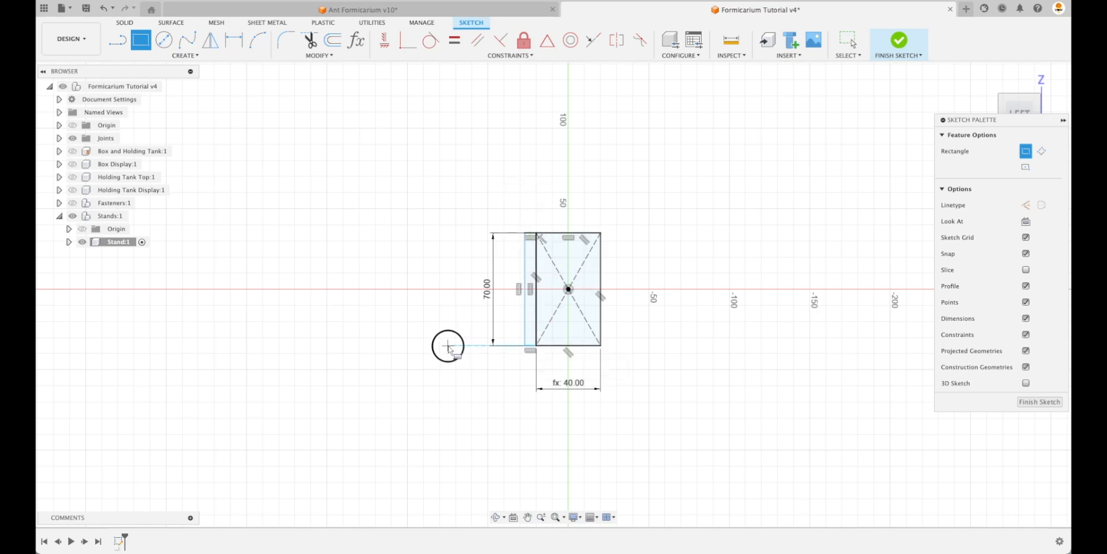
click(448, 361)
click(670, 362)
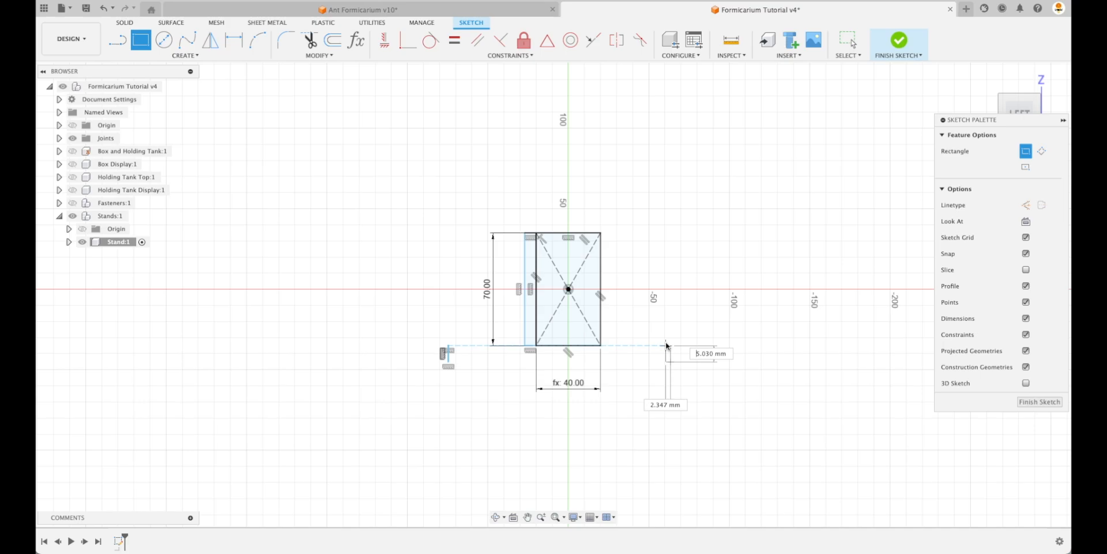
click(669, 346)
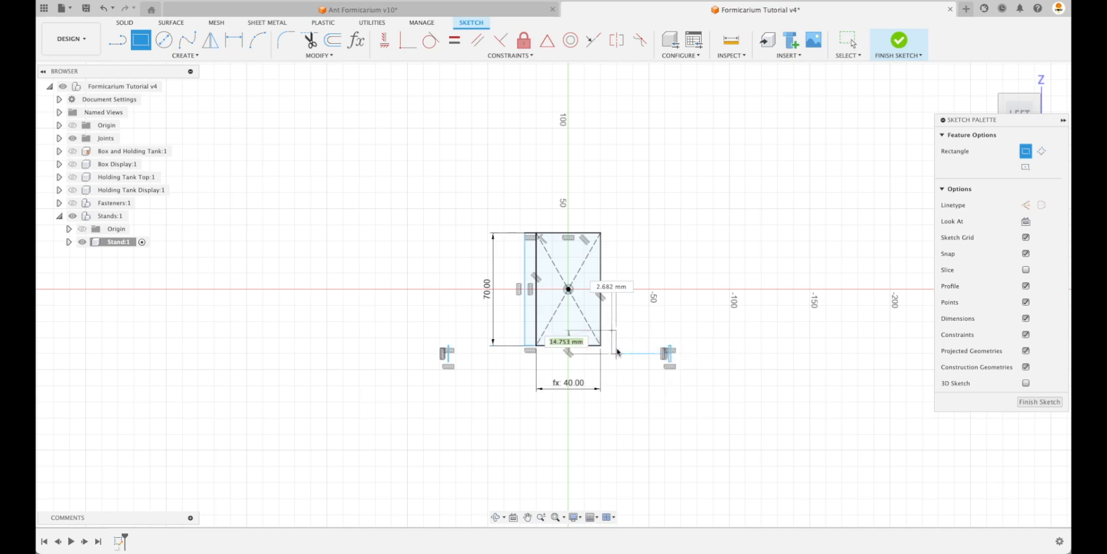
key(Escape)
scroll(697, 406, up, 2)
key(Escape)
drag(349, 312, 386, 356)
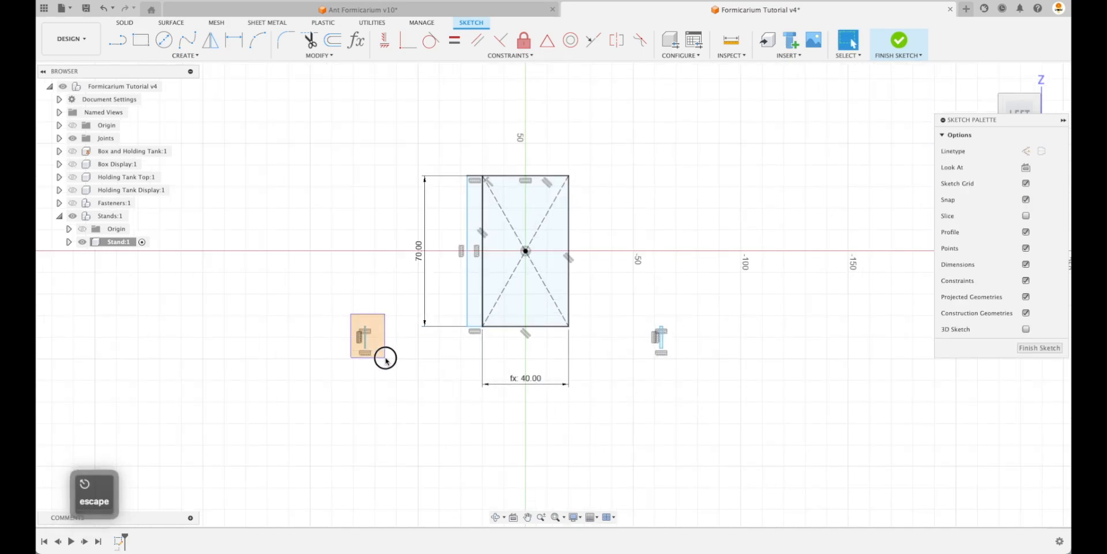
key(Delete)
drag(639, 302, 693, 373)
key(Delete)
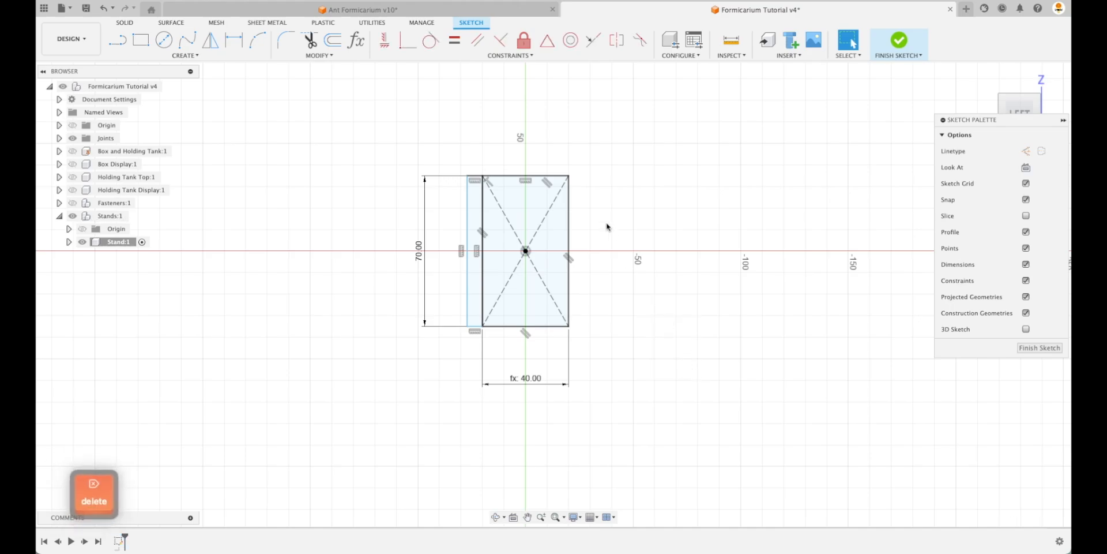
- Sketch a base outline about 20 mm high from the strip's lower corner around beneath the rectangle, ending just short of its opposite side
click(117, 40)
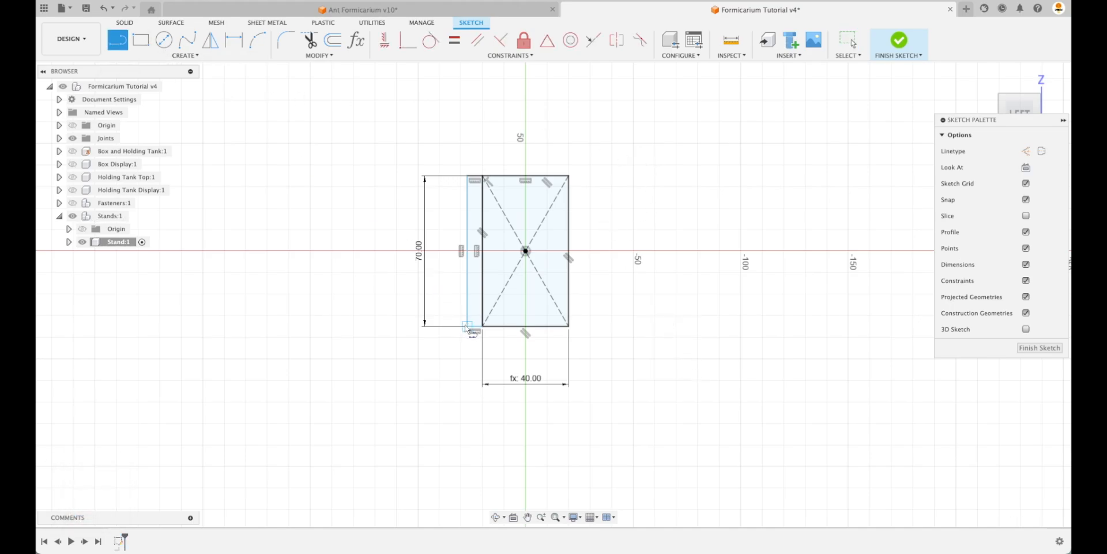
click(396, 326)
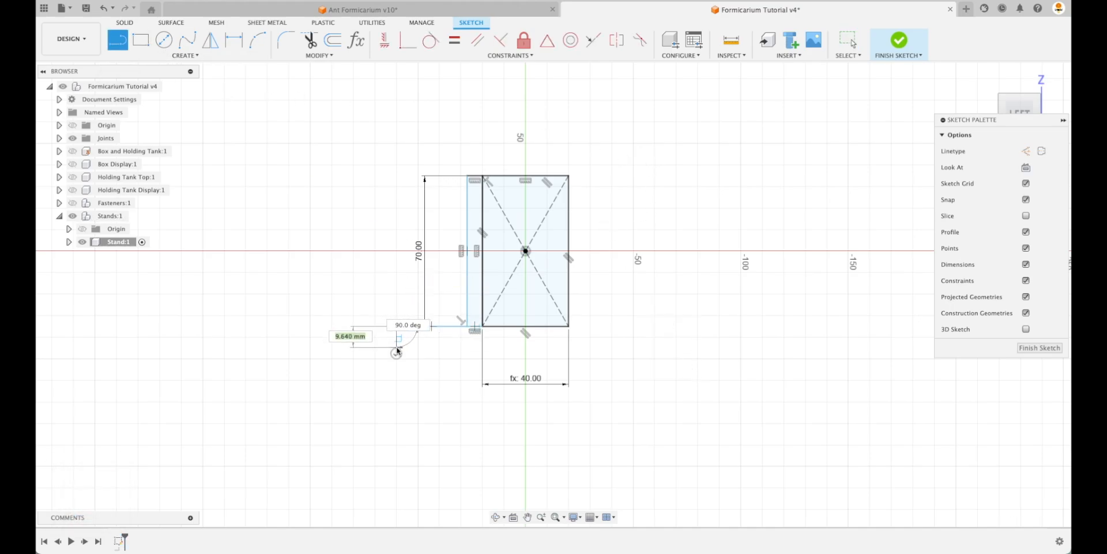
click(396, 369)
click(616, 369)
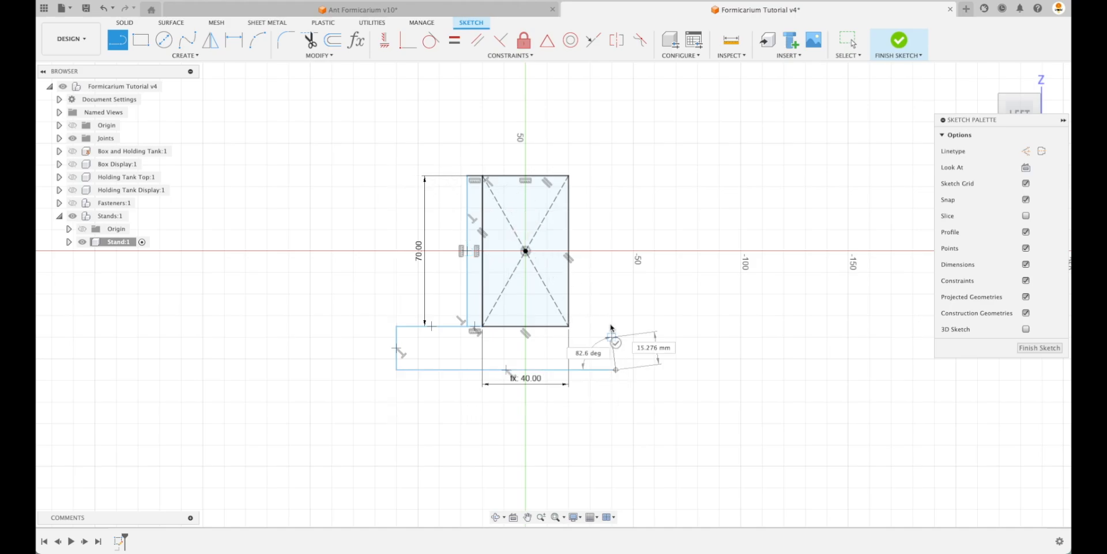
click(616, 326)
scroll(585, 332, up, 2)
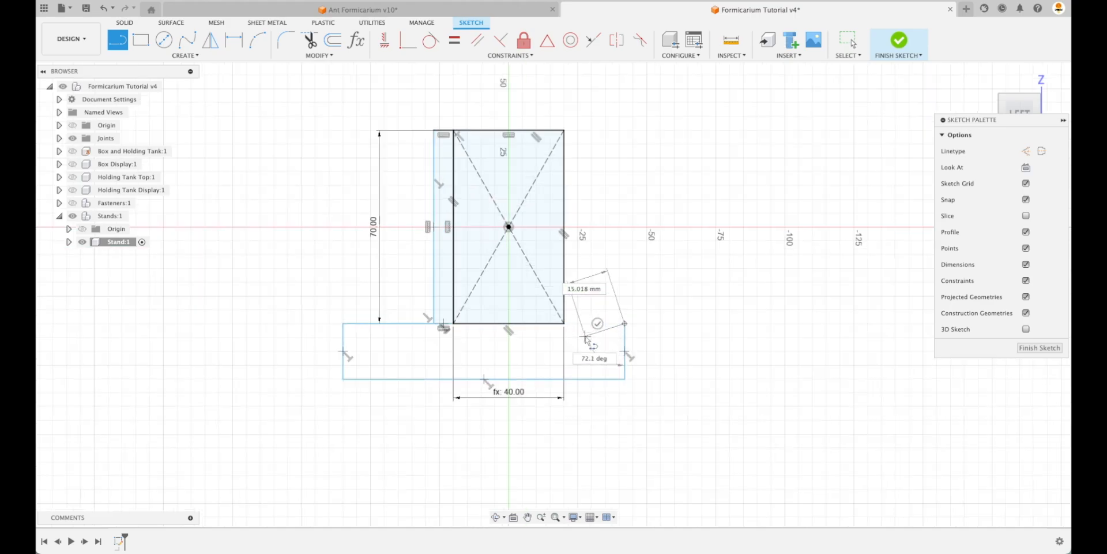
click(583, 324)
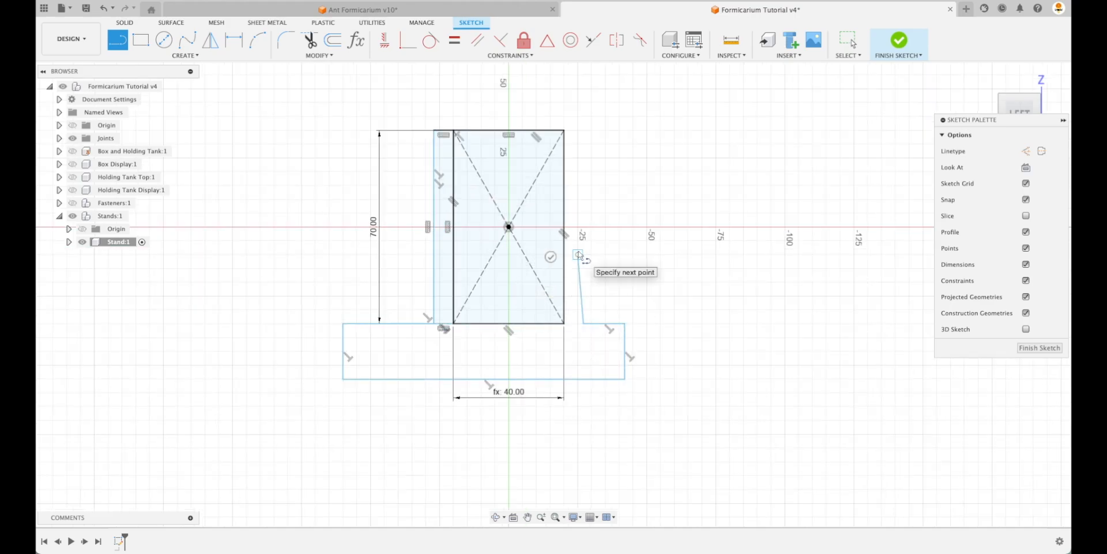
key(Escape)
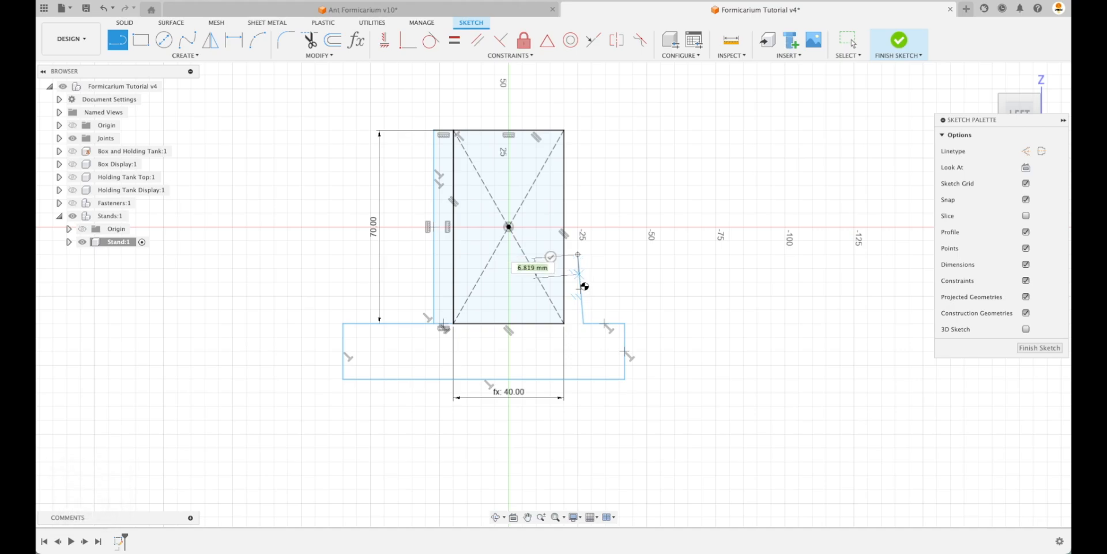
key(Escape)
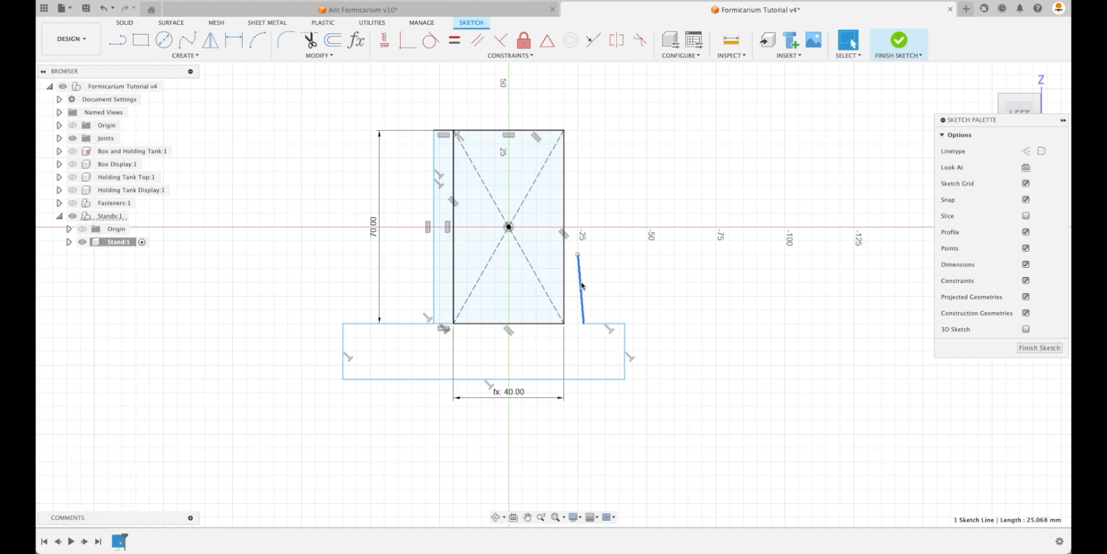
key(Delete)
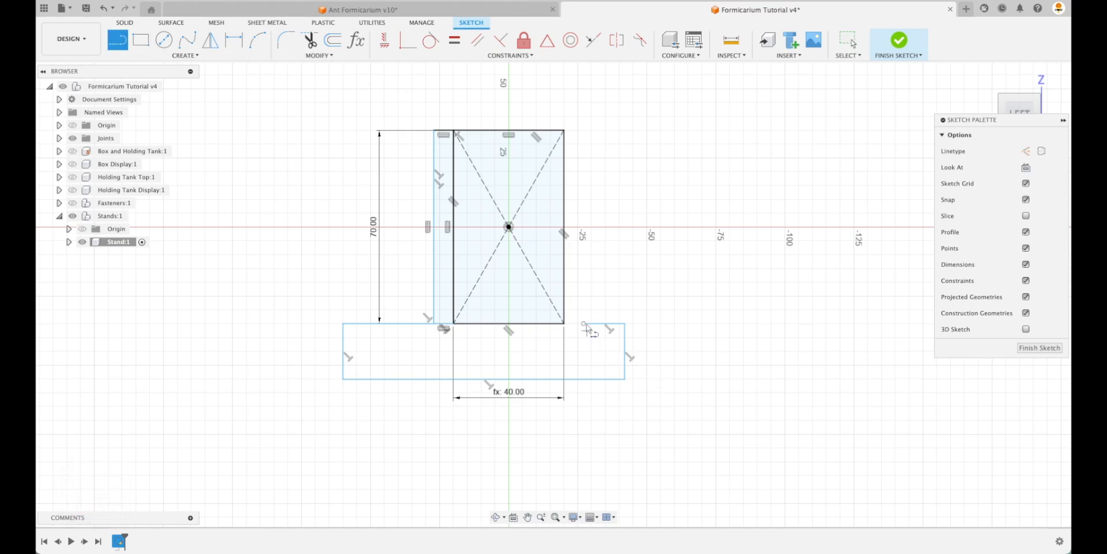
- Close the base outline with a vertical line and a ledge about 7 mm wide meeting the center rectangle's side
click(584, 274)
click(564, 274)
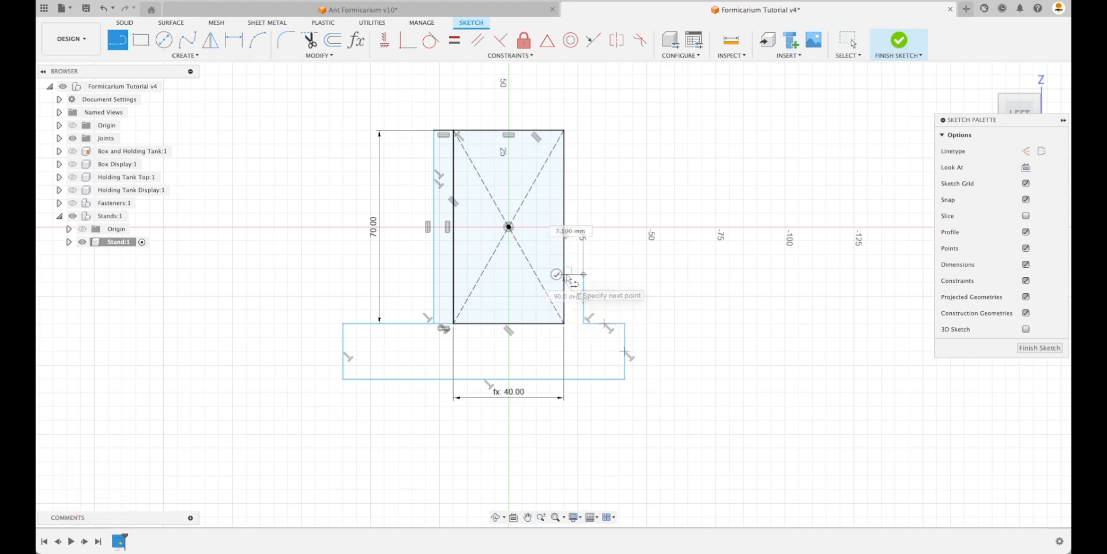
key(Escape)
- Dimension the narrow strip's width with the WallThickness parameter and move the dimension label clear of the outline
key(d)
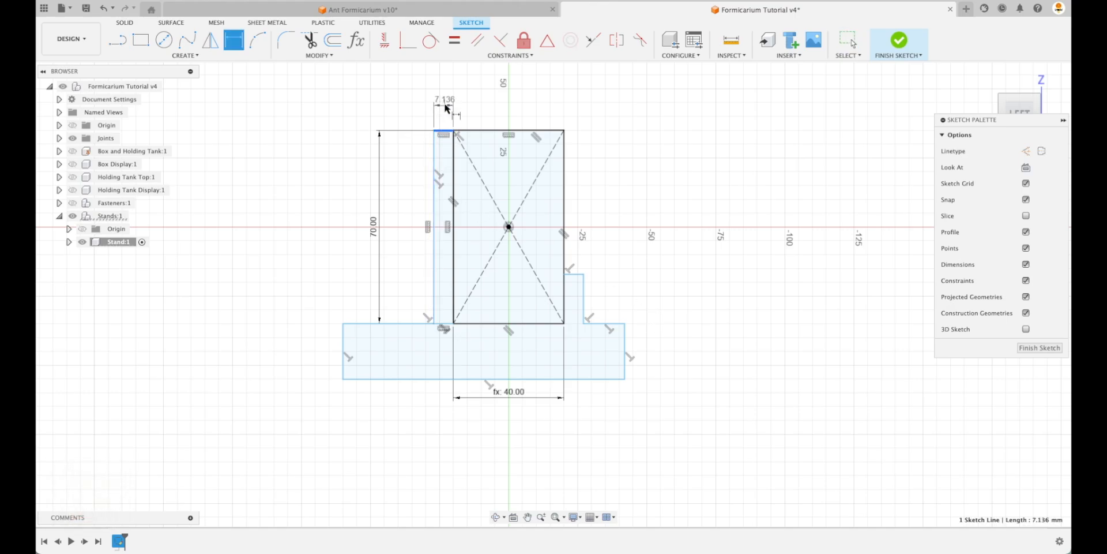
click(445, 107)
text(6)
key(Return)
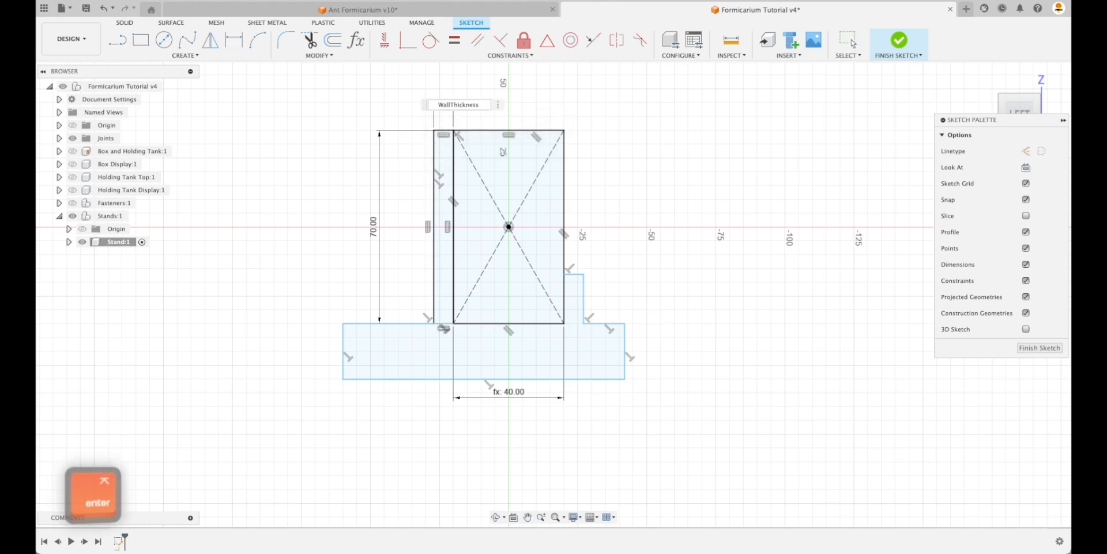
drag(447, 99, 410, 103)
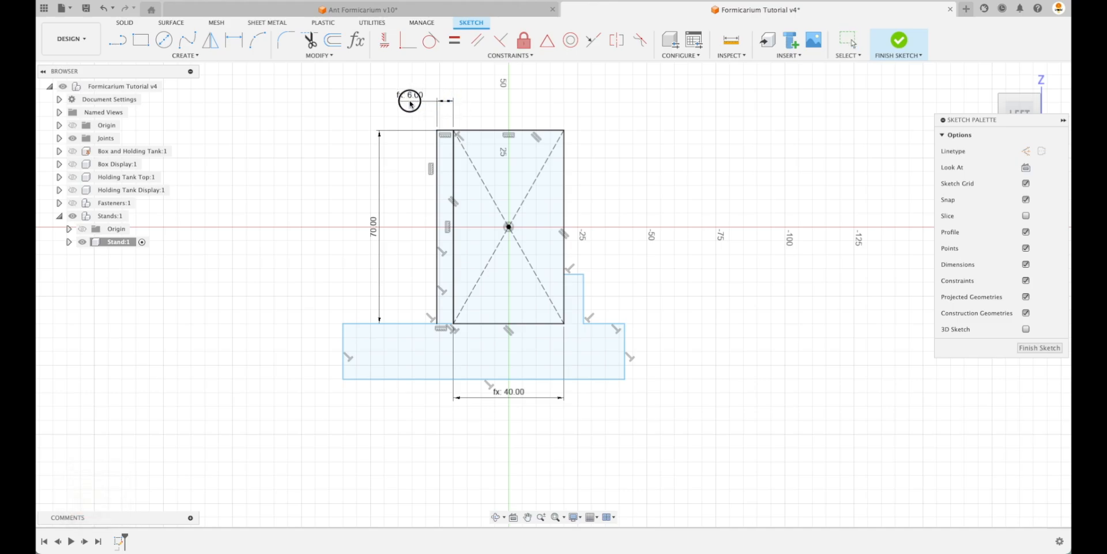
key(Escape)
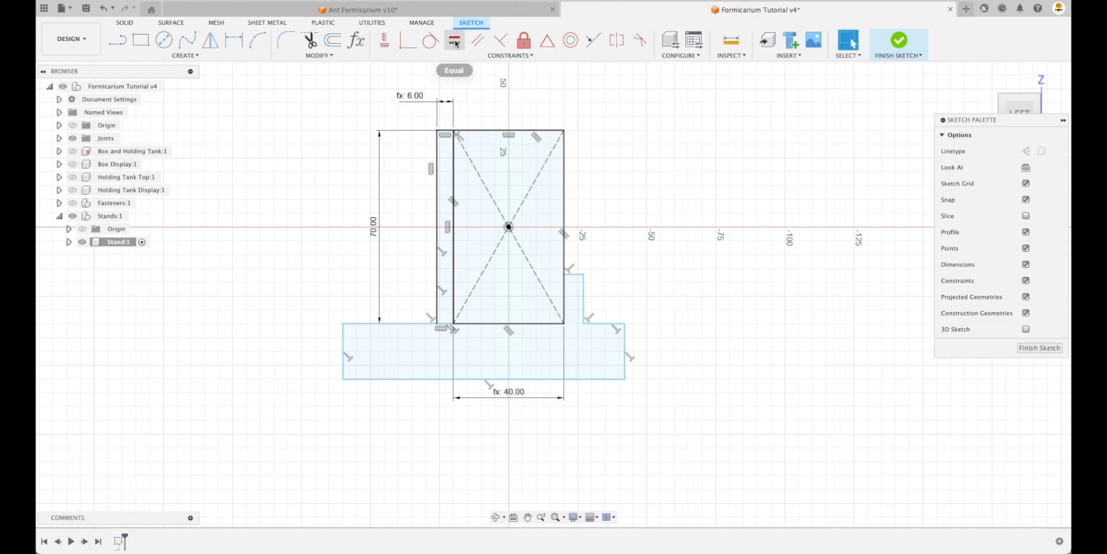
- Apply equal constraints so the ledge width and both base end heights match the narrow strip's width
click(455, 41)
click(446, 130)
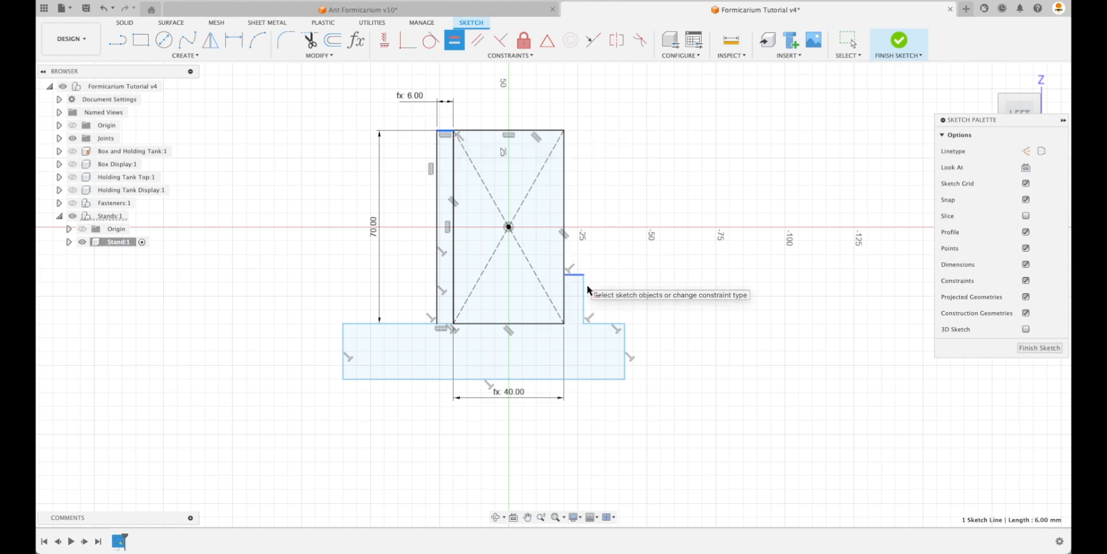
click(575, 275)
click(625, 352)
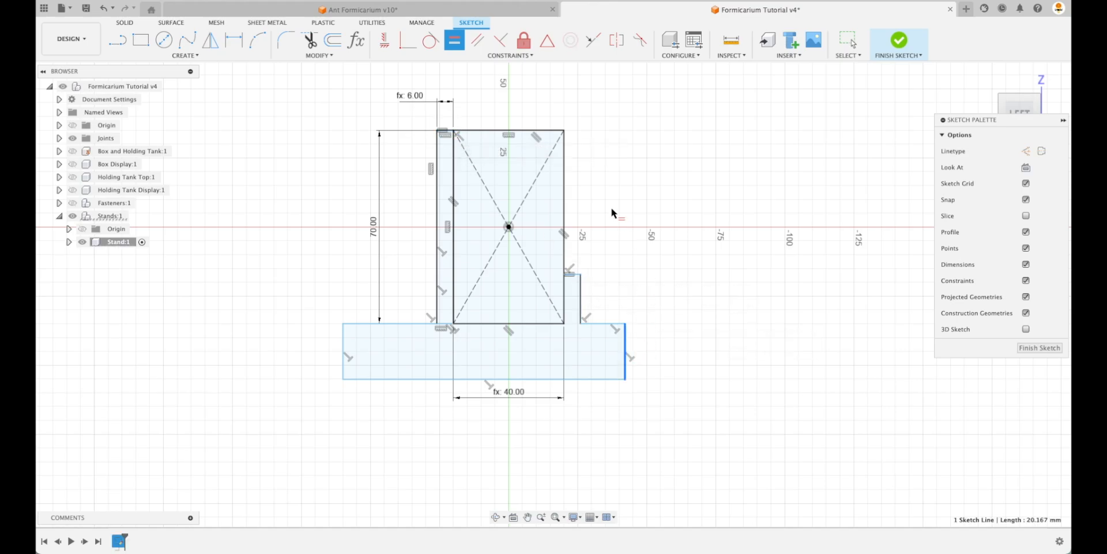
click(446, 132)
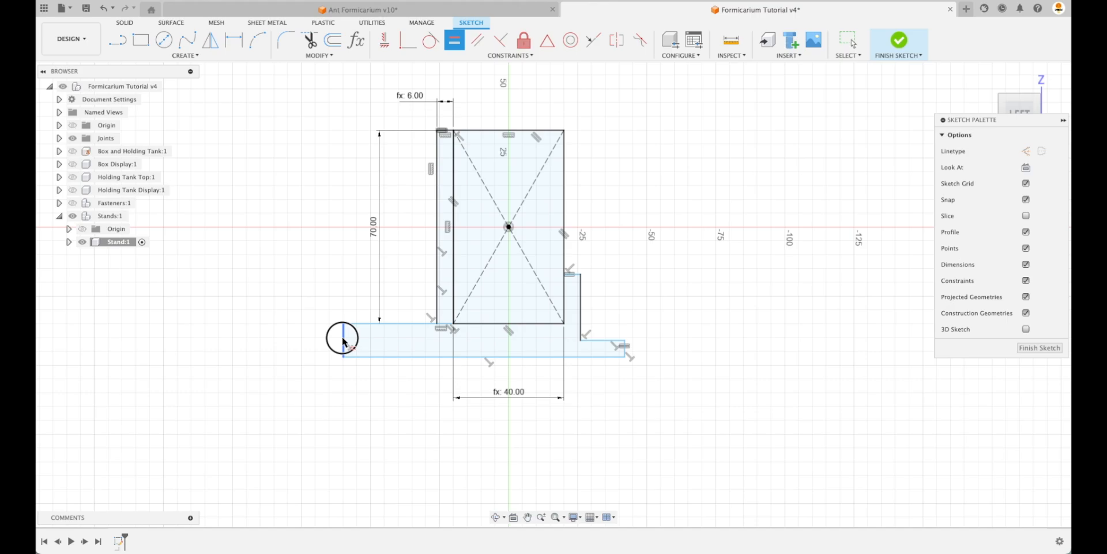
click(344, 344)
click(447, 133)
key(Escape)
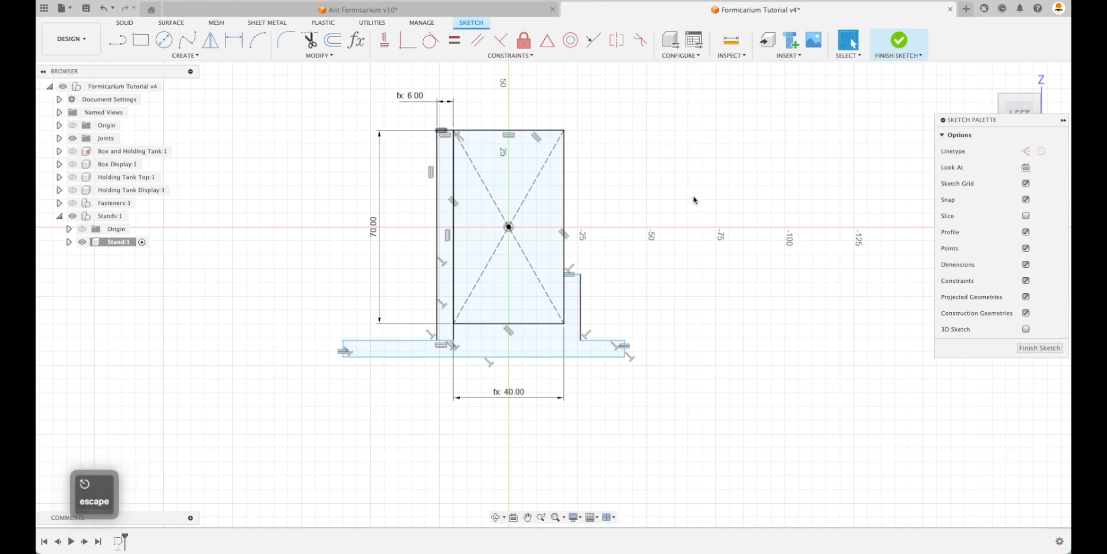
- Try to make the base's bottom edge collinear with the center rectangle's bottom edge
click(594, 40)
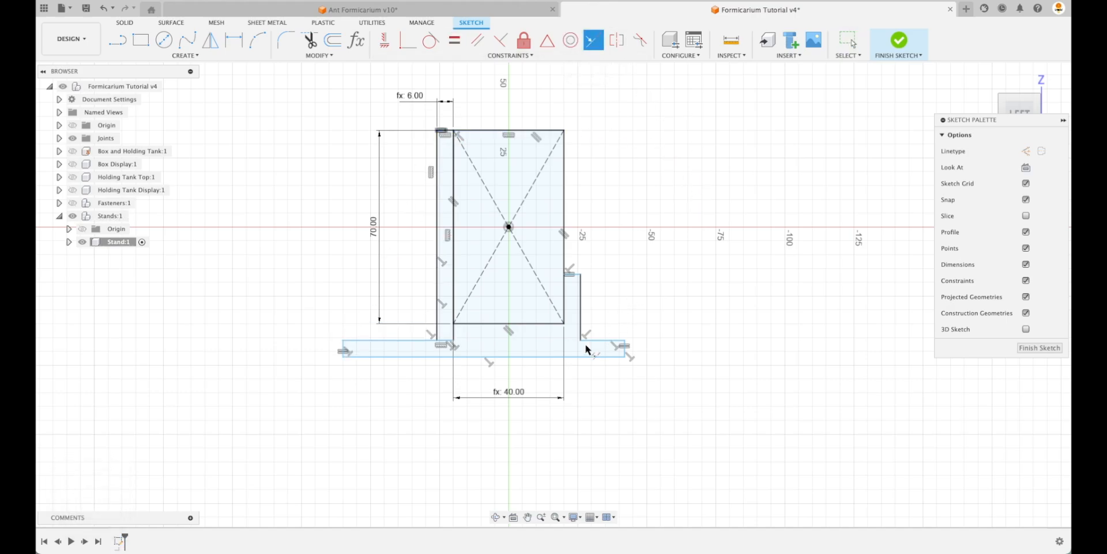
click(548, 322)
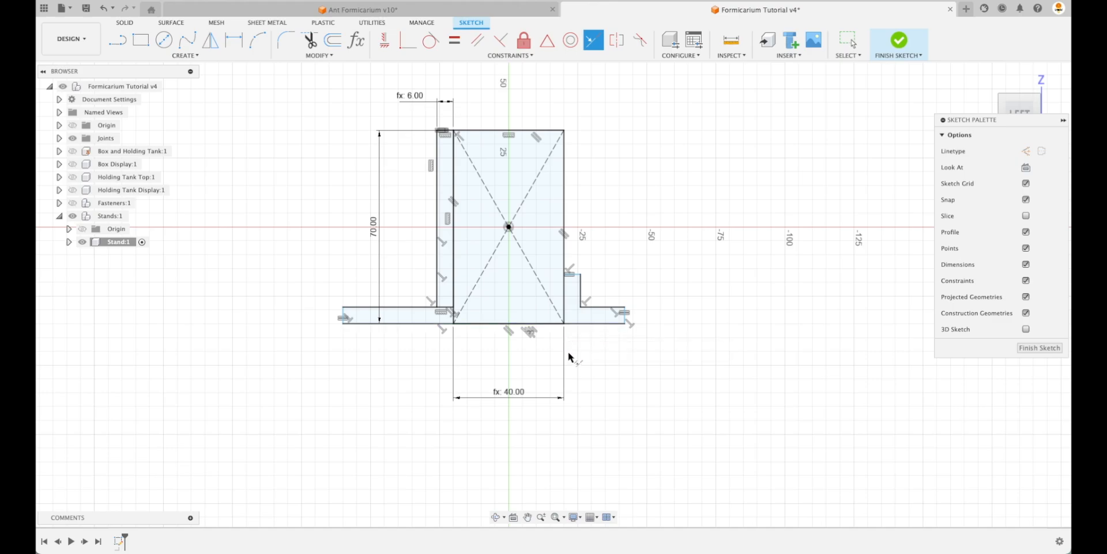
key(Escape)
- Delete the short horizontal line separating the narrow strip from the base
click(445, 308)
scroll(446, 310, up, 1)
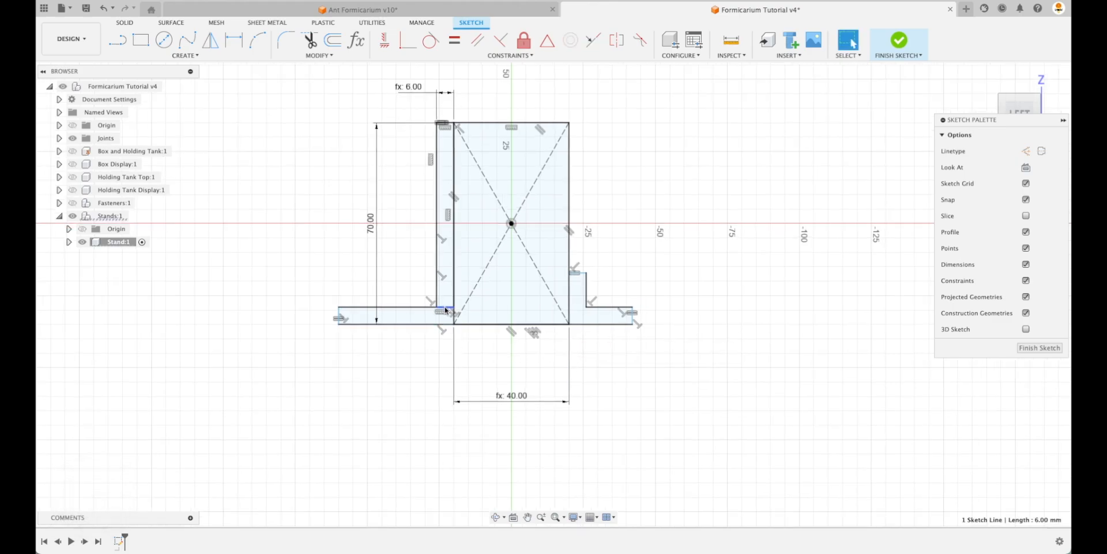
key(Delete)
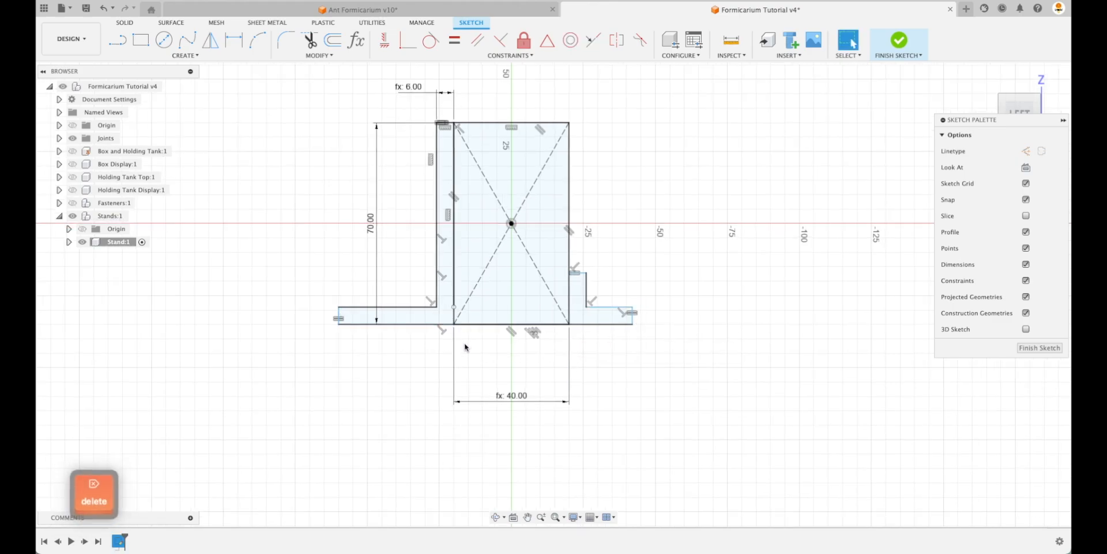
scroll(465, 346, up, 1)
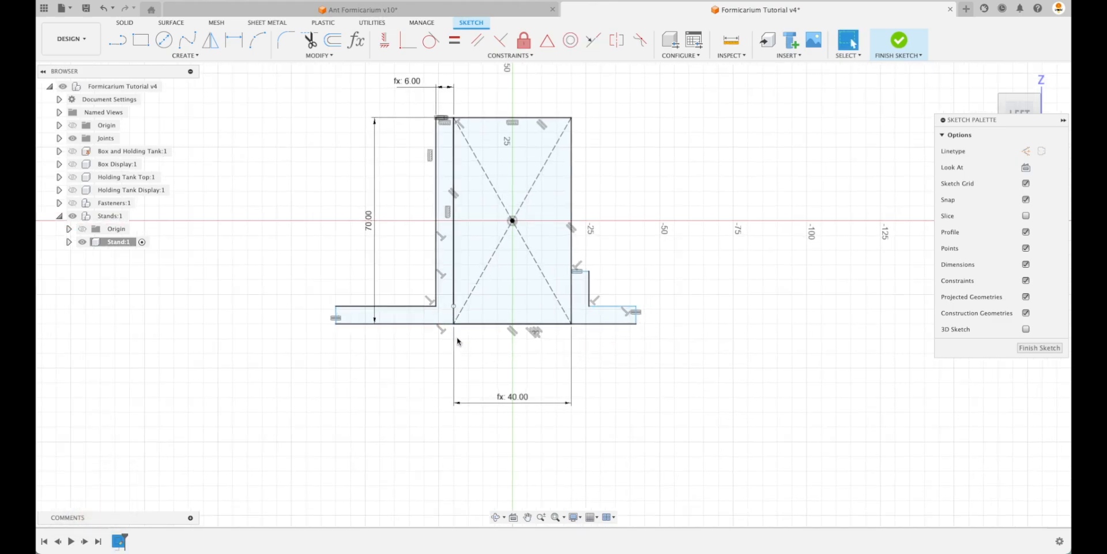
- Shorten the base's positive-Y overhang slightly by moving its lower end corner toward the center rectangle
click(337, 320)
drag(337, 326, 339, 367)
key(m)
key(Escape)
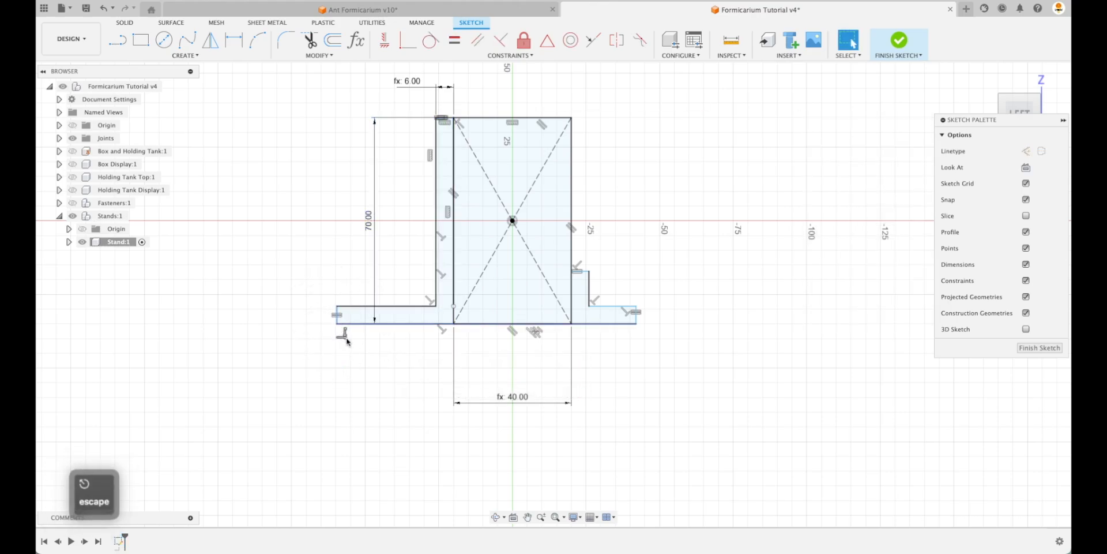
mouse_move(340, 327)
mouse_down()
mouse_move(338, 348)
mouse_move(316, 340)
mouse_move(360, 340)
mouse_up()
key(d)
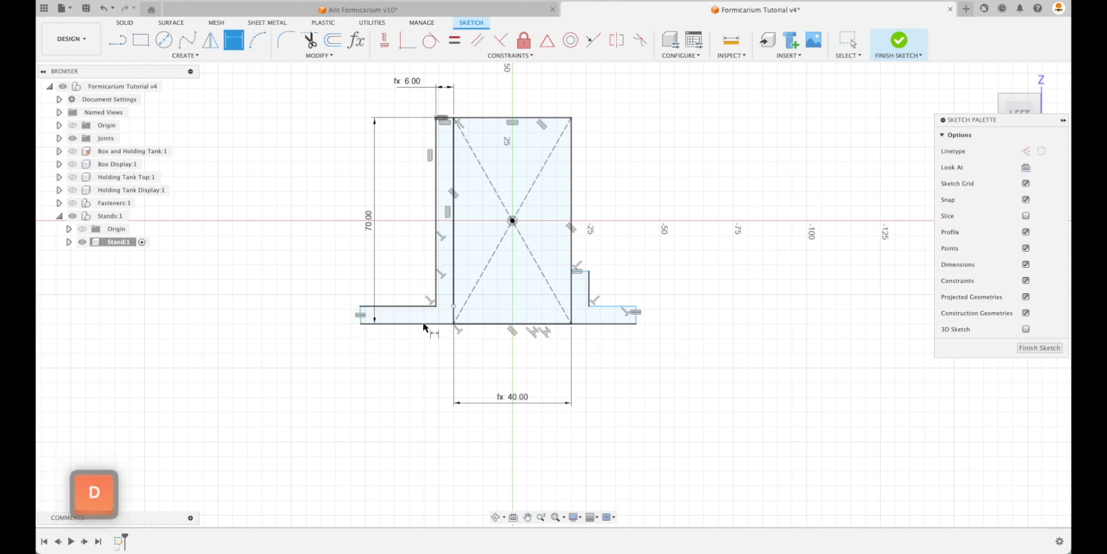
key(Escape)
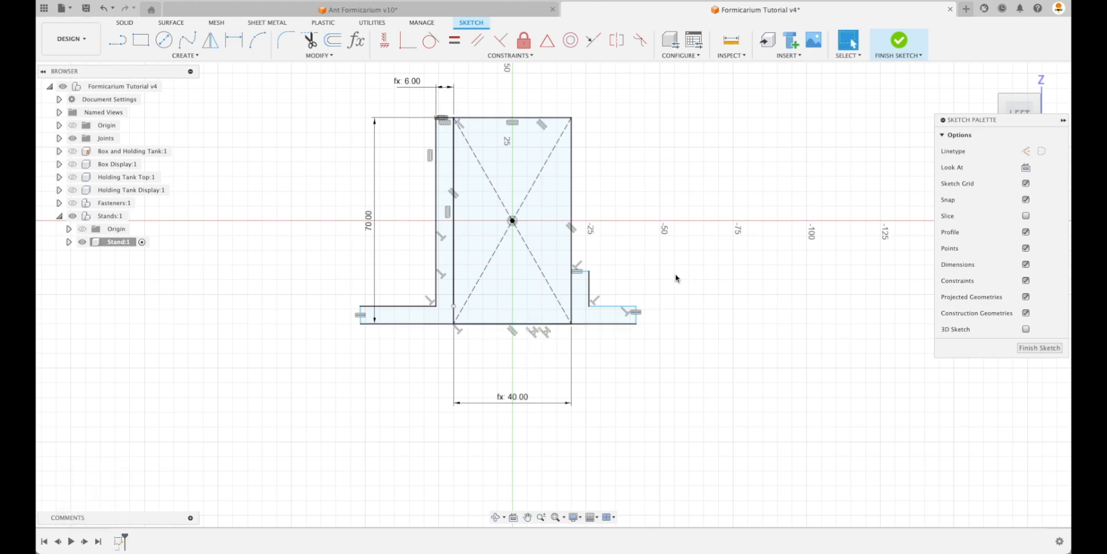
key(Escape)
- Delete the collinear constraint on the base's bottom edge and move the base below the center rectangle
click(588, 324)
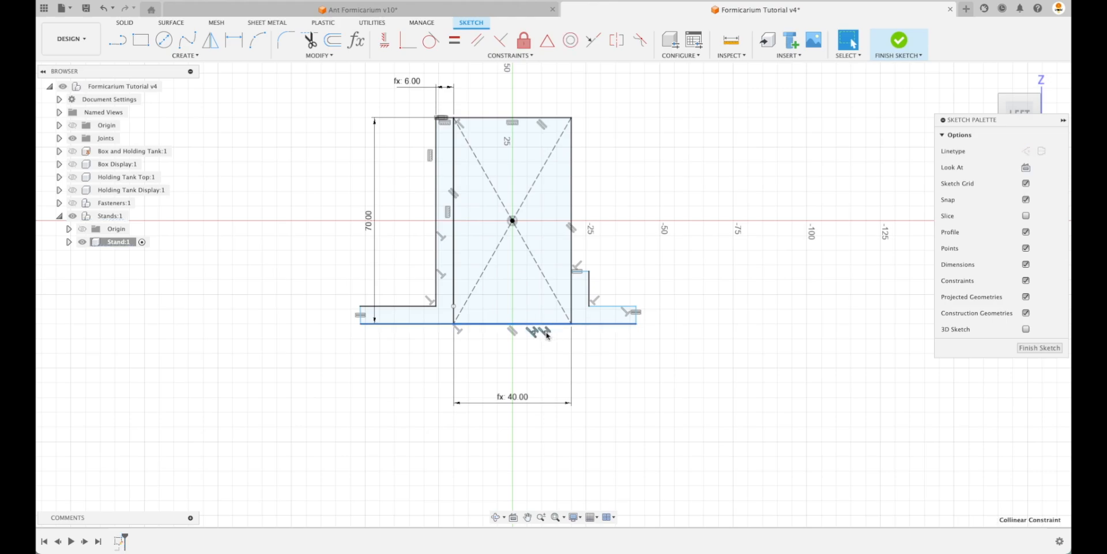
key(Delete)
click(636, 339)
drag(636, 339, 636, 349)
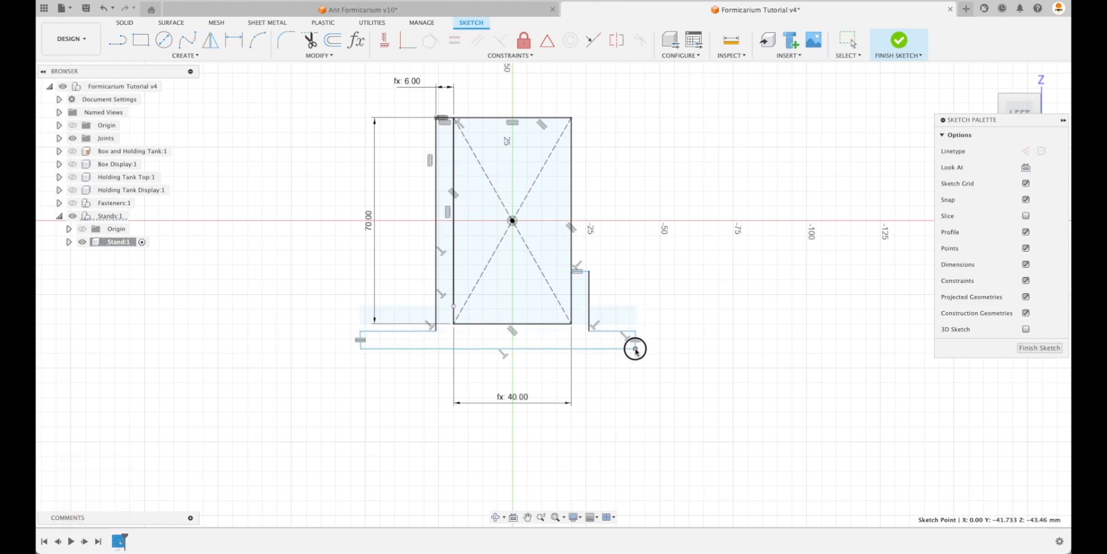
key(Delete)
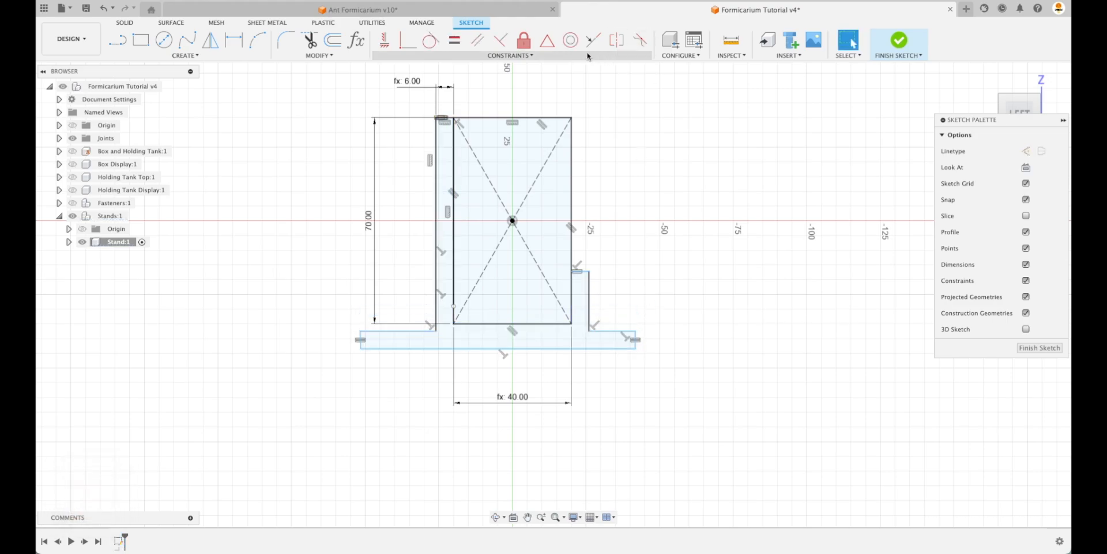
- Make both upper base edges collinear with the center rectangle's bottom edge
click(593, 39)
click(610, 332)
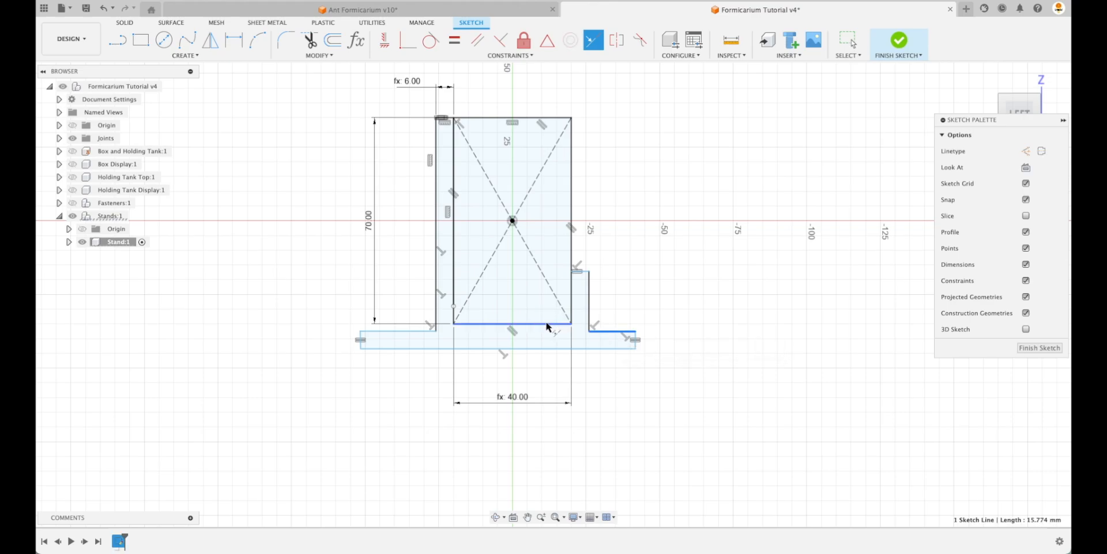
click(549, 322)
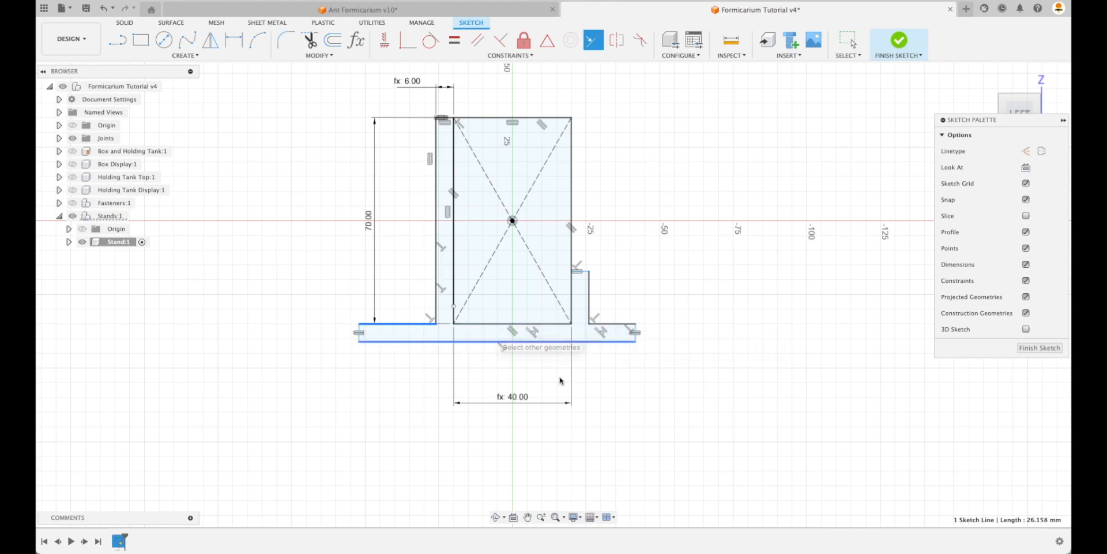
key(Escape)
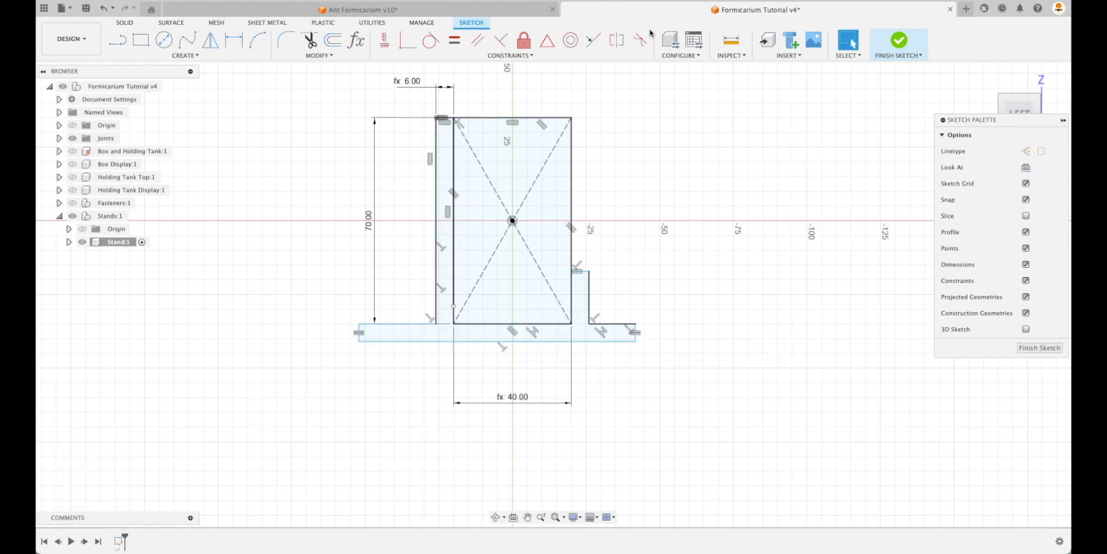
click(593, 40)
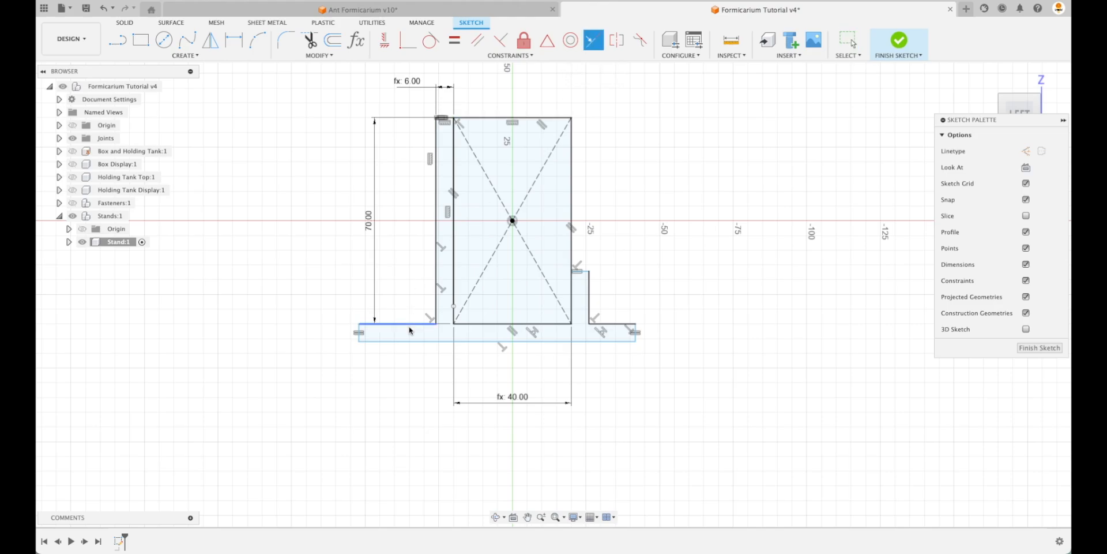
click(480, 327)
key(Escape)
- Try to dimension the base's positive-Y end line from the center rectangle's side and remove that dimension
key(d)
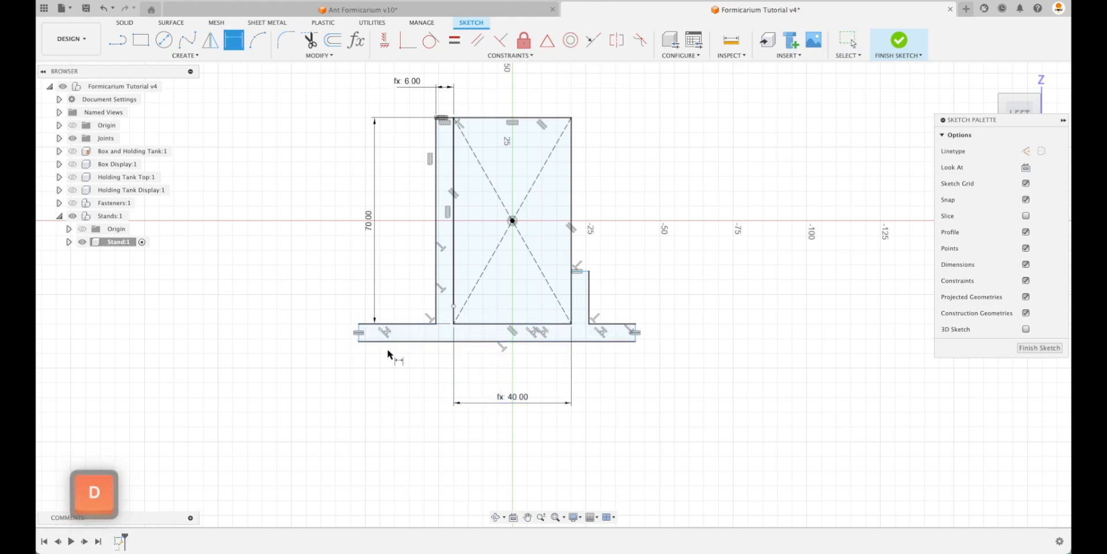
click(358, 333)
click(454, 289)
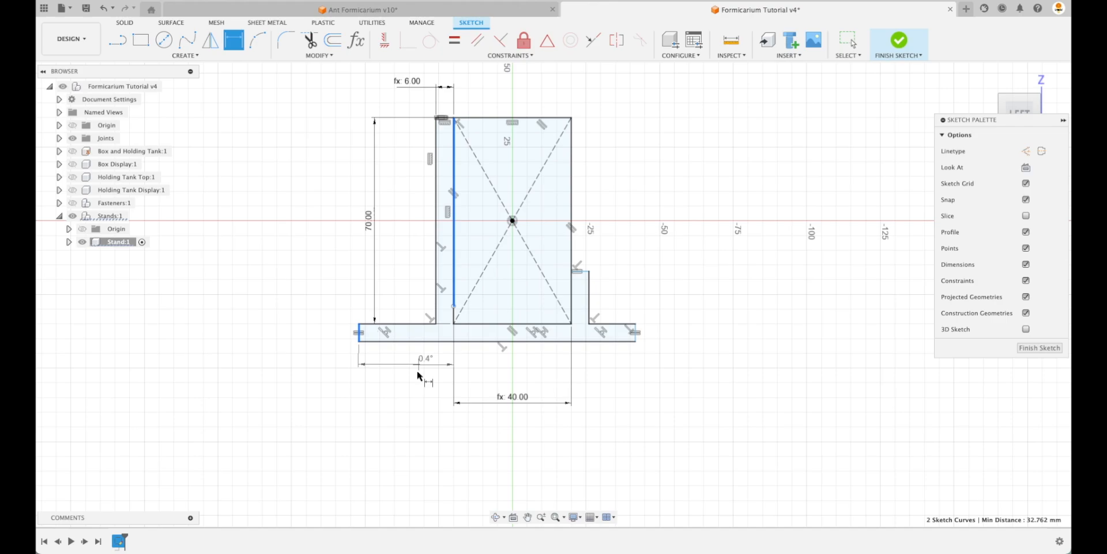
click(413, 380)
key(Escape)
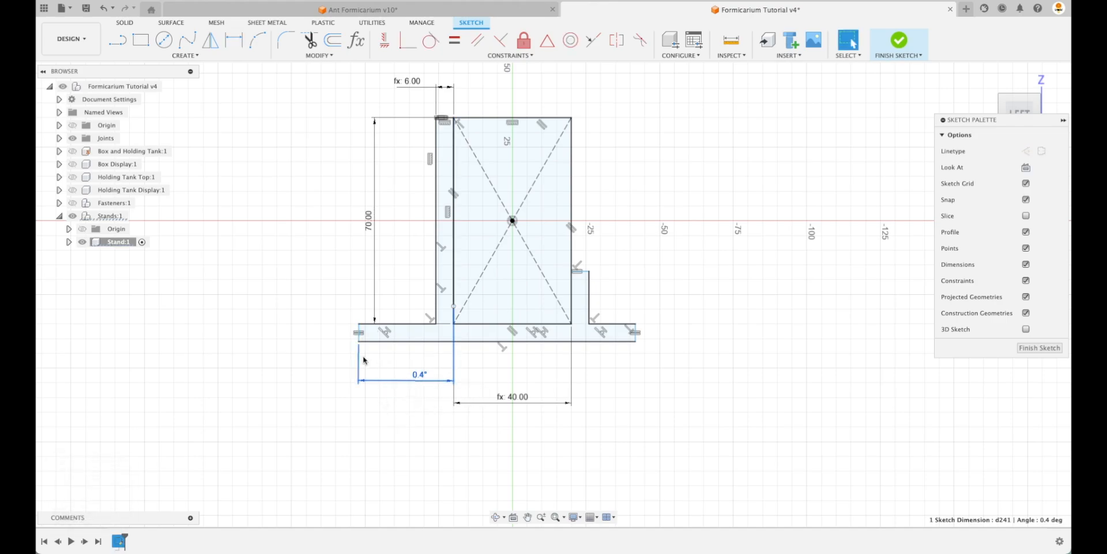
key(Delete)
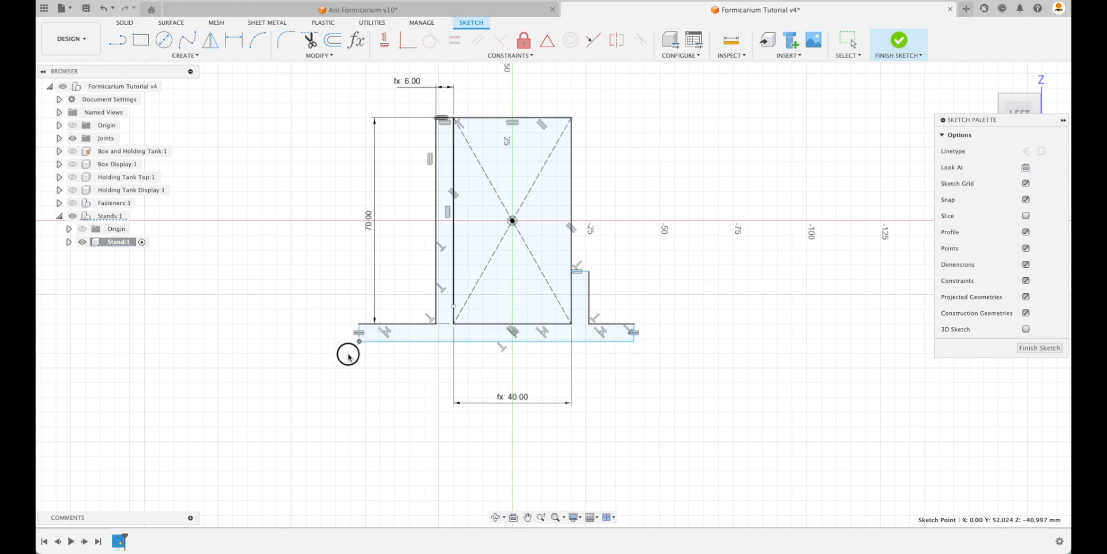
key(Escape)
- Constrain the short end lines on both sides of the base to be vertical
scroll(346, 375, up, 1)
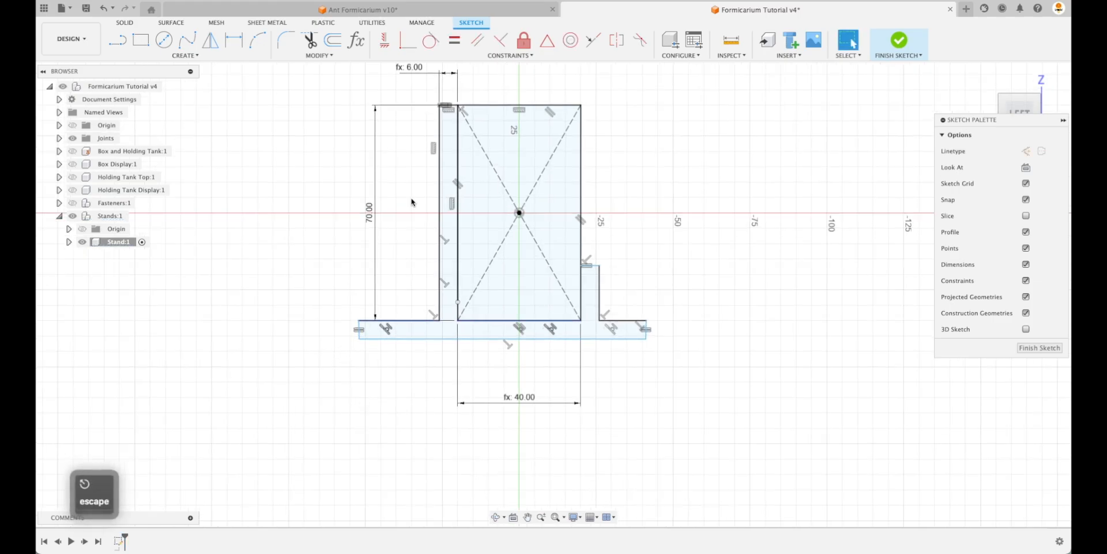
click(384, 40)
scroll(363, 326, up, 3)
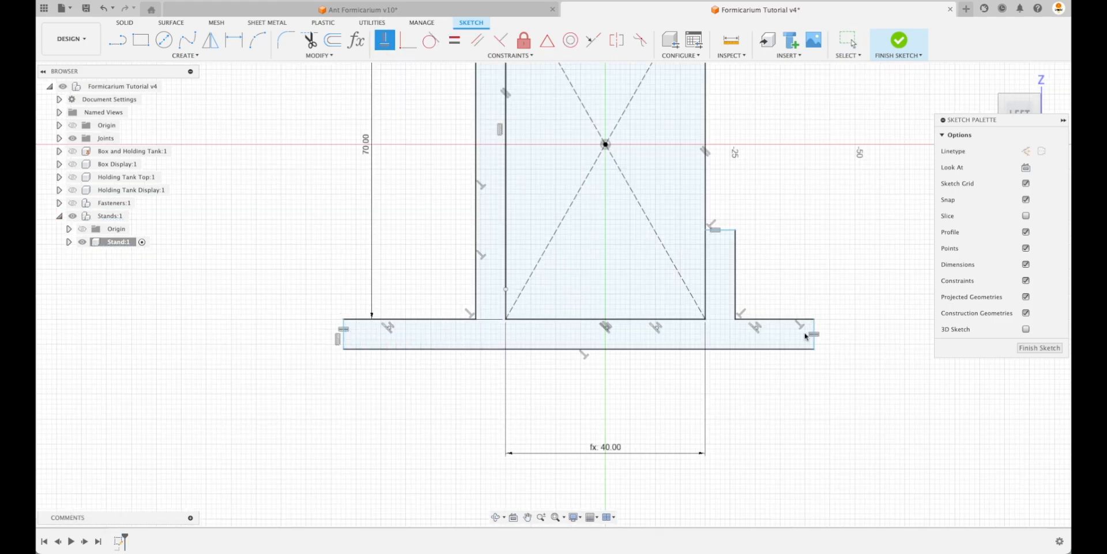
key(Escape)
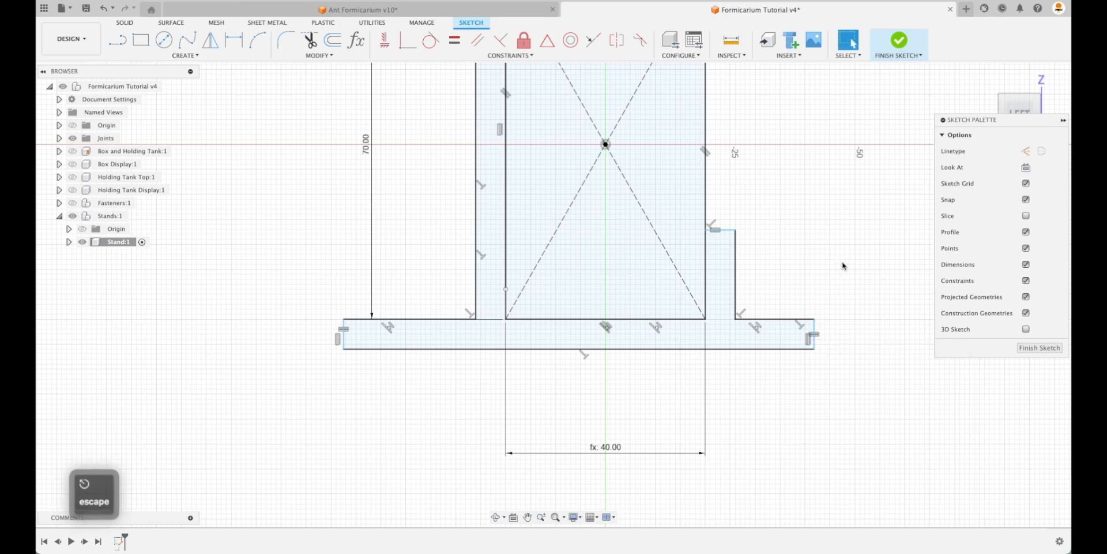
- Dimension the base's positive-Y end as 30 mm from the center rectangle's nearer side
middle_drag(839, 265, 824, 314)
key(d)
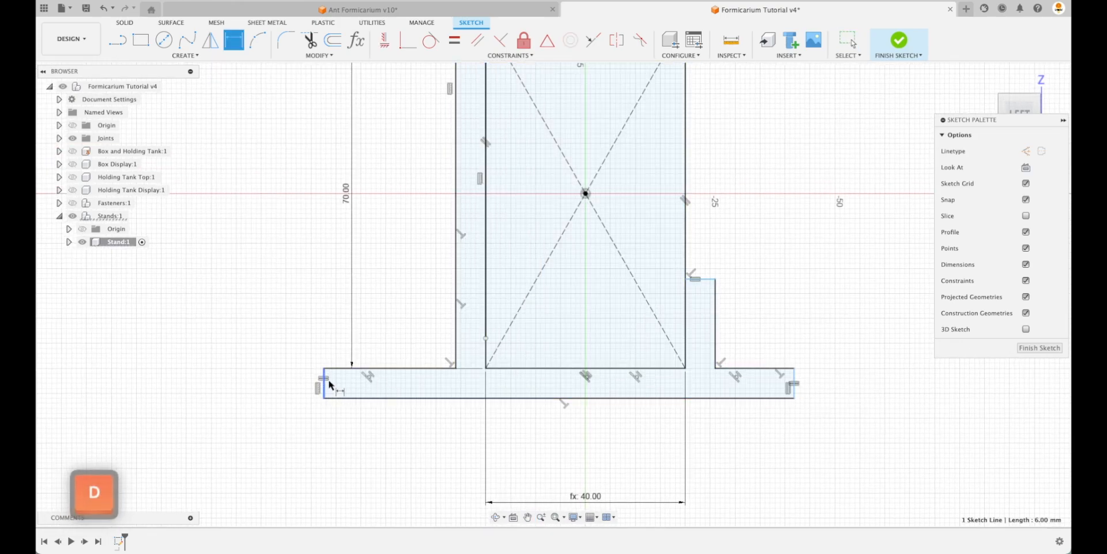
click(486, 317)
click(403, 463)
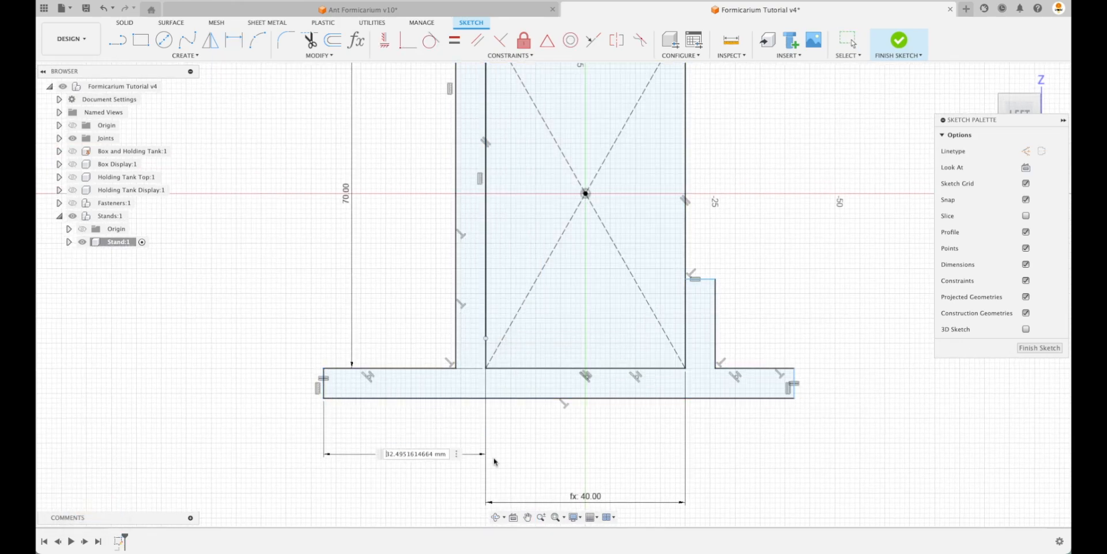
text(30)
key(Return)
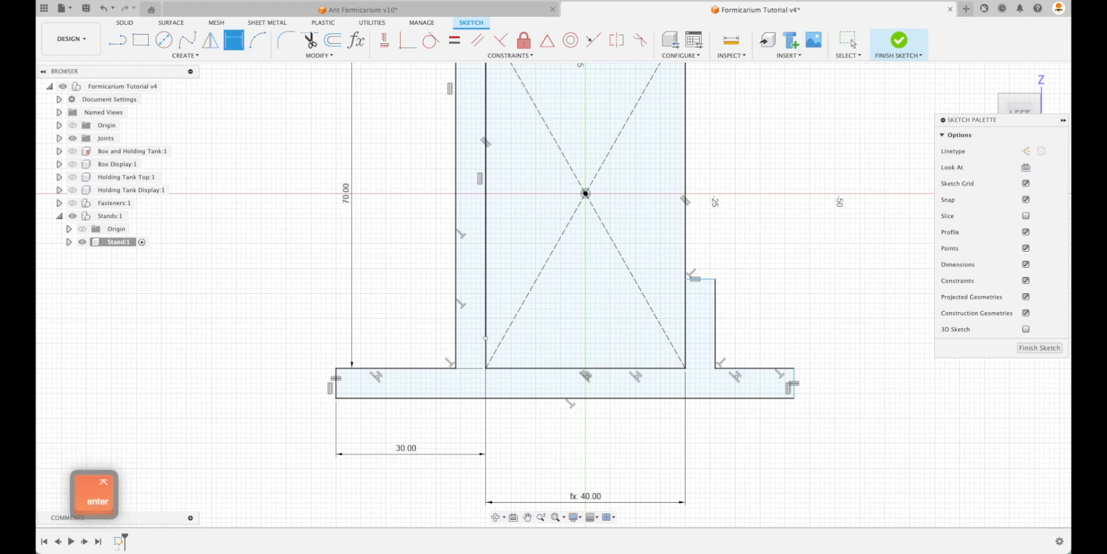
- Dimension the base's negative-Y end from the rectangle's nearer side, linking its value to the opposite 30 mm overhang dimension
key(d)
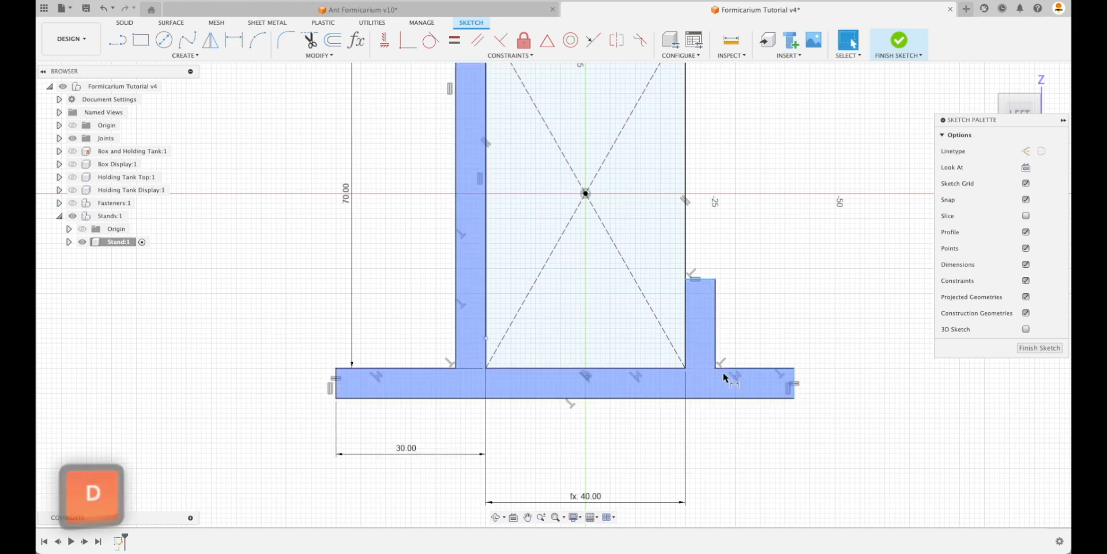
click(685, 344)
click(793, 384)
click(724, 472)
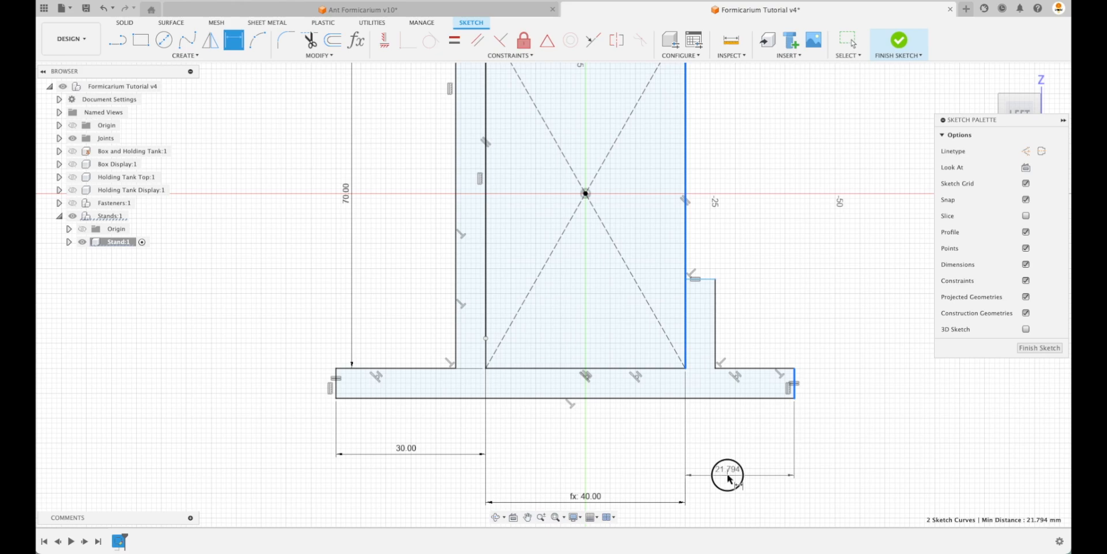
click(432, 455)
key(Return)
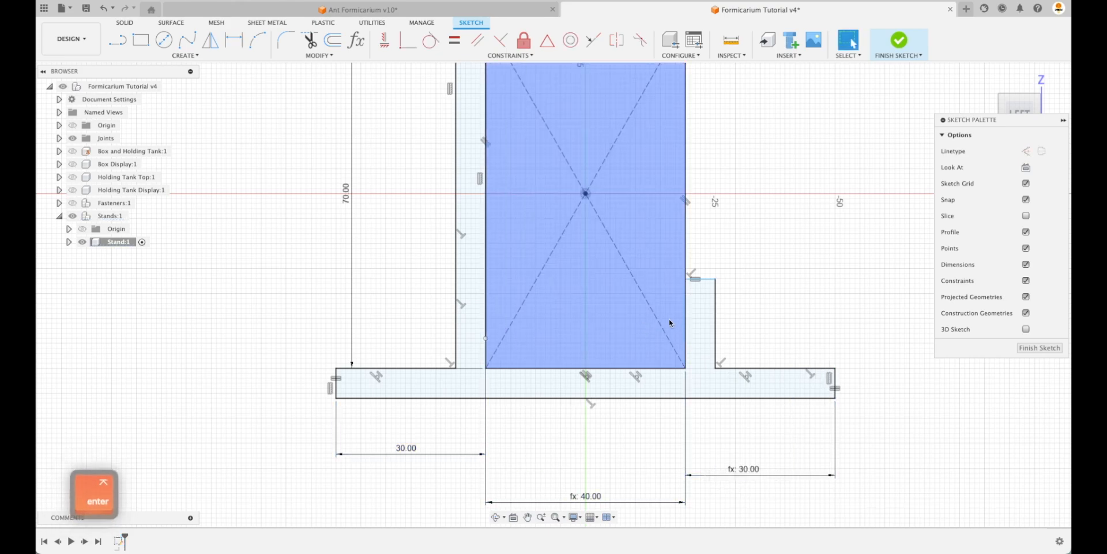
key(Escape)
- Dimension the short negative-Y wall's height above the base as 30 mm
key(d)
click(716, 312)
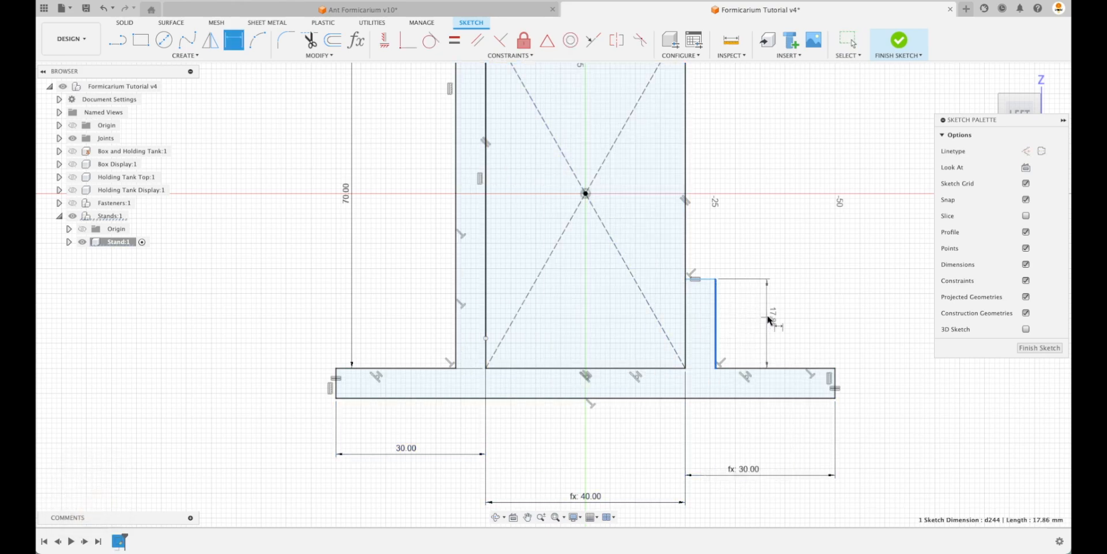
click(767, 317)
text(30)
key(Return)
scroll(767, 316, down, 5)
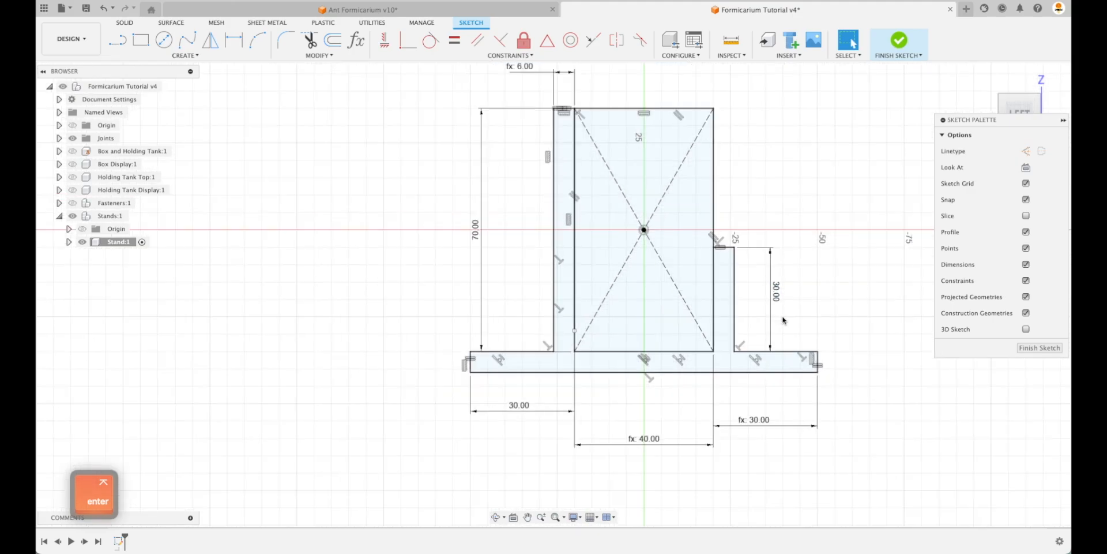
mouse_move(685, 290)
middle_down()
mouse_move(789, 327)
mouse_move(725, 362)
middle_up()
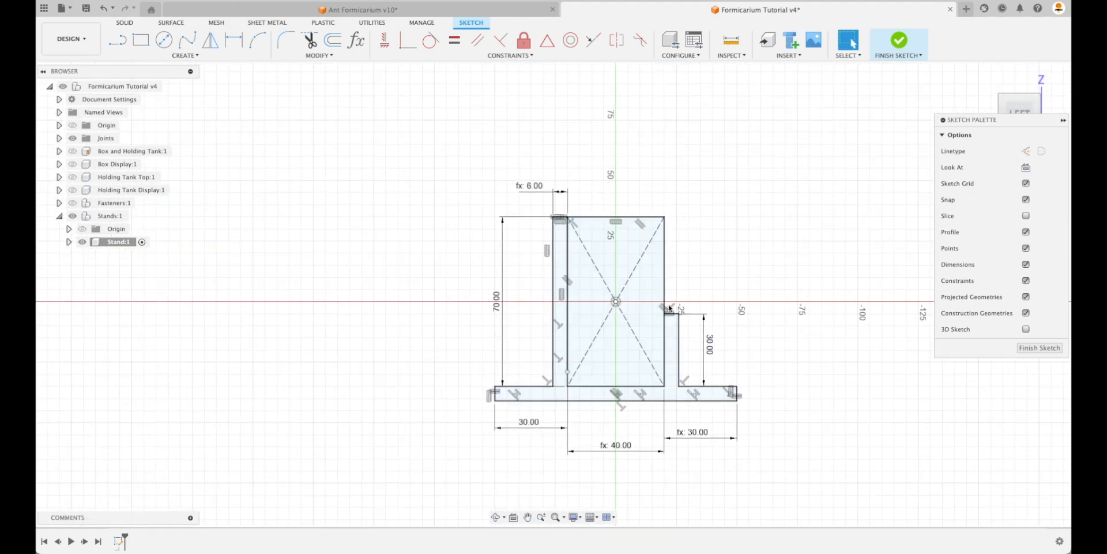
click(1041, 349)
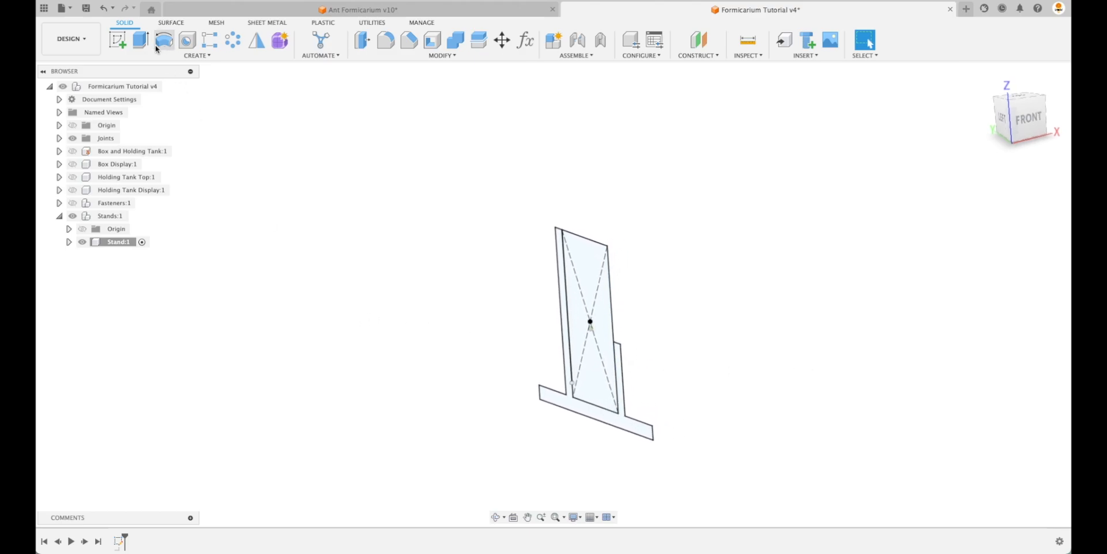
key(e)
scroll(614, 284, up, 2)
shift+middle_drag(593, 434, 591, 407)
drag(621, 326, 667, 327)
shift+middle_drag(666, 331, 742, 351)
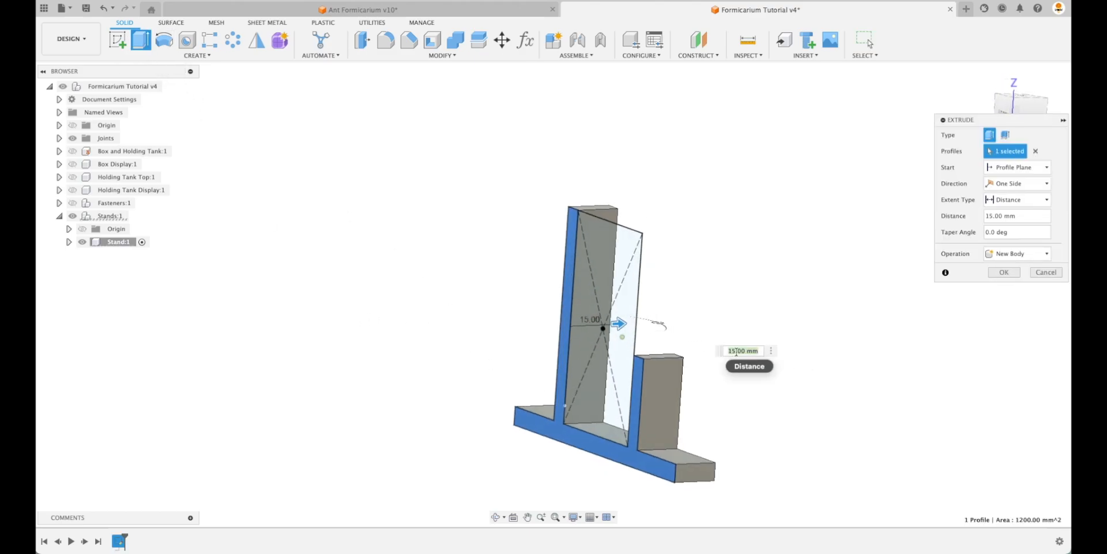
click(1042, 277)
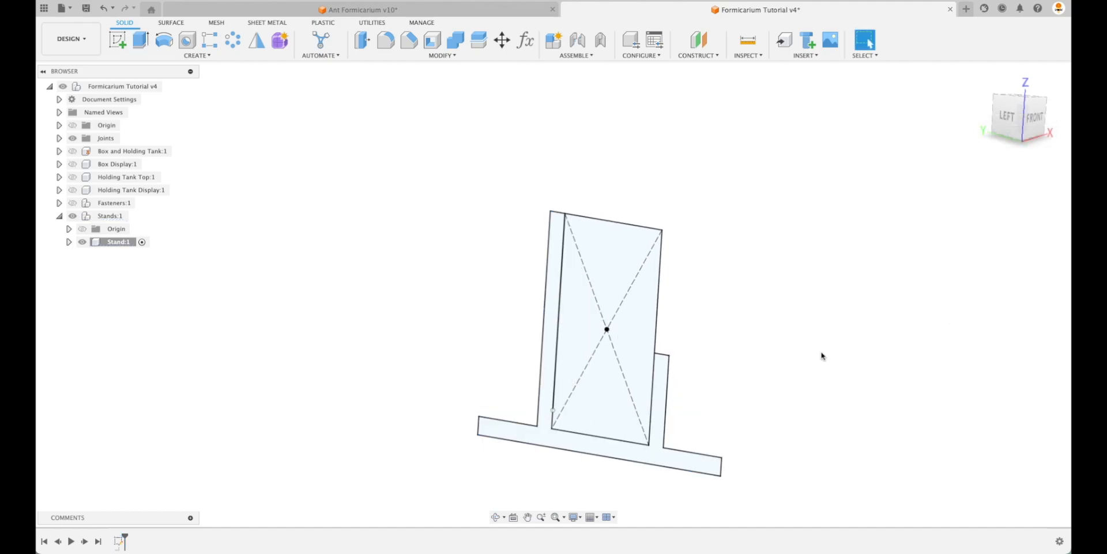
- Reopen the stand profile sketch and draw a center rectangle about 24 by 6 mm inside the box outline, just above the base
double_click(121, 543)
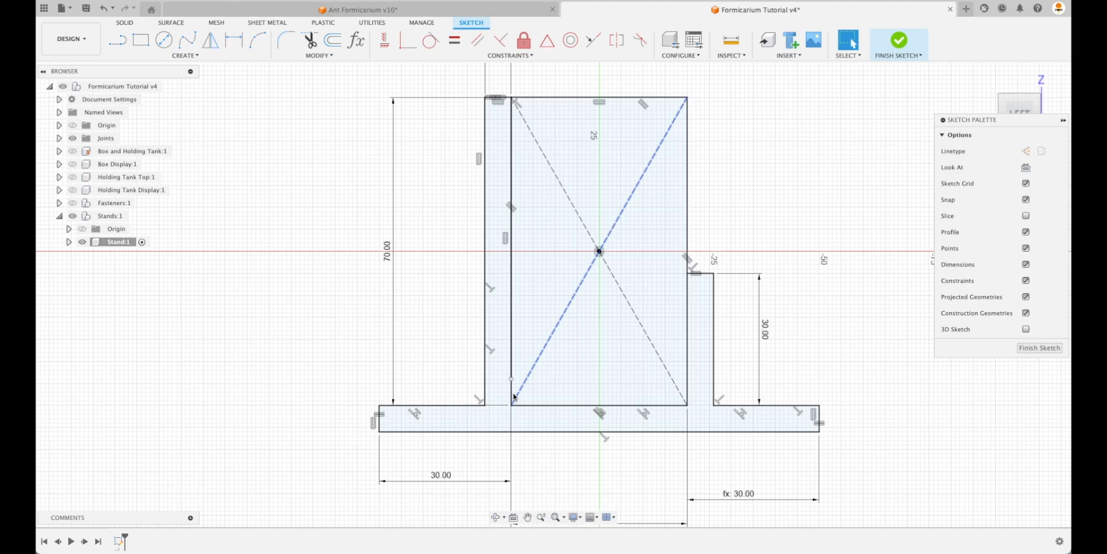
click(140, 40)
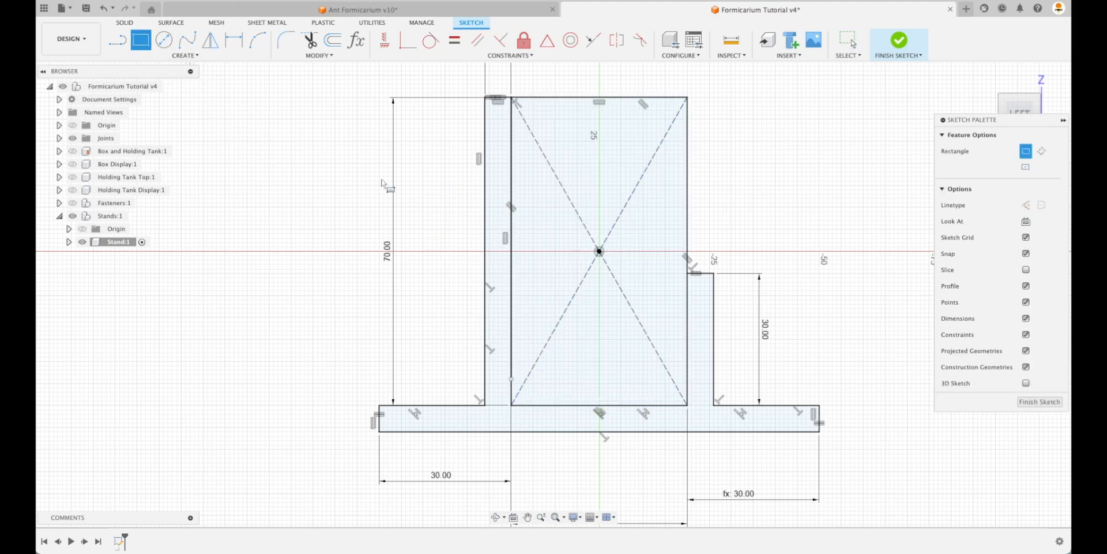
click(1025, 167)
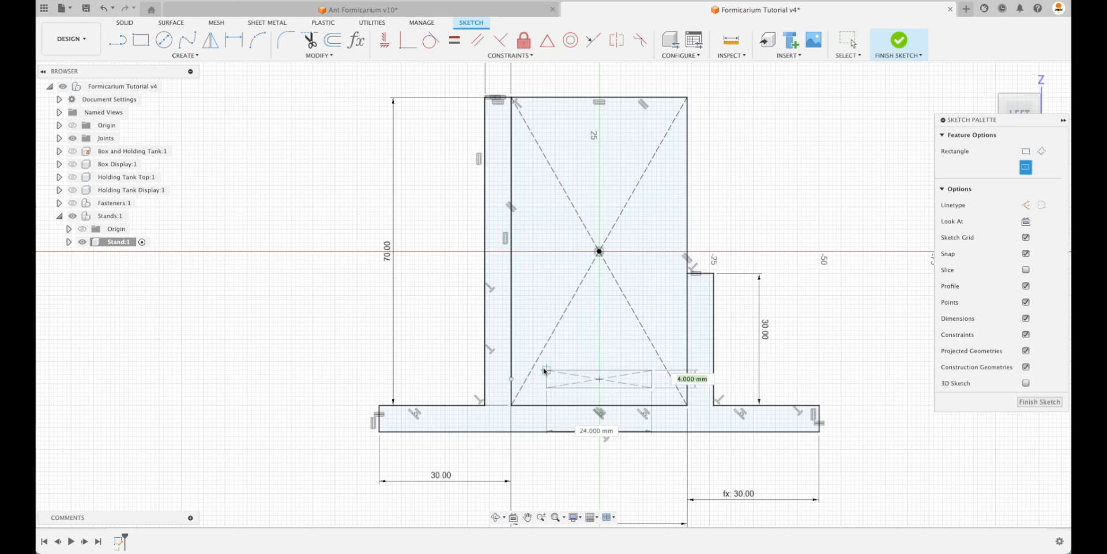
click(545, 368)
key(Escape)
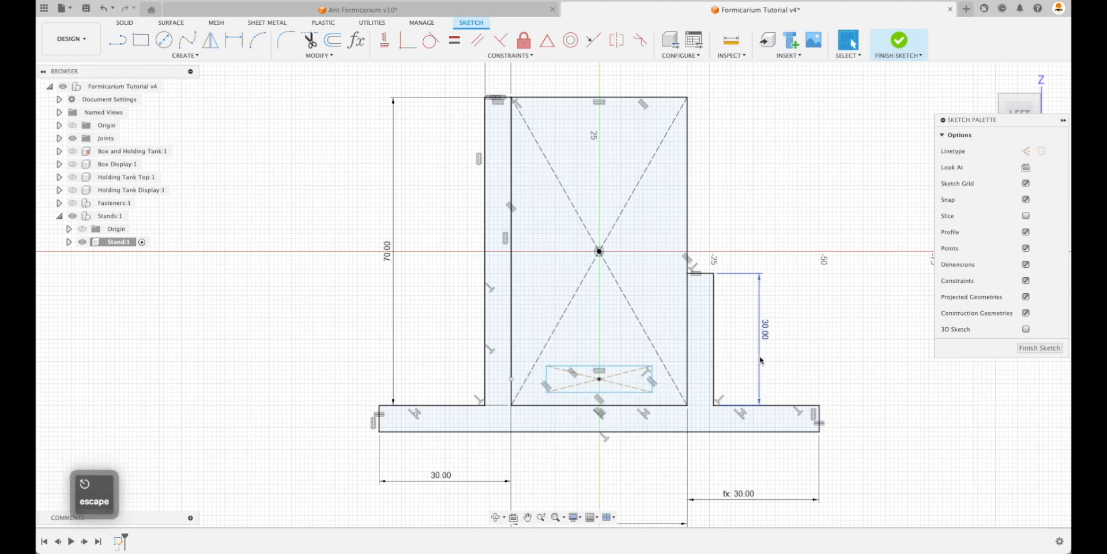
click(519, 399)
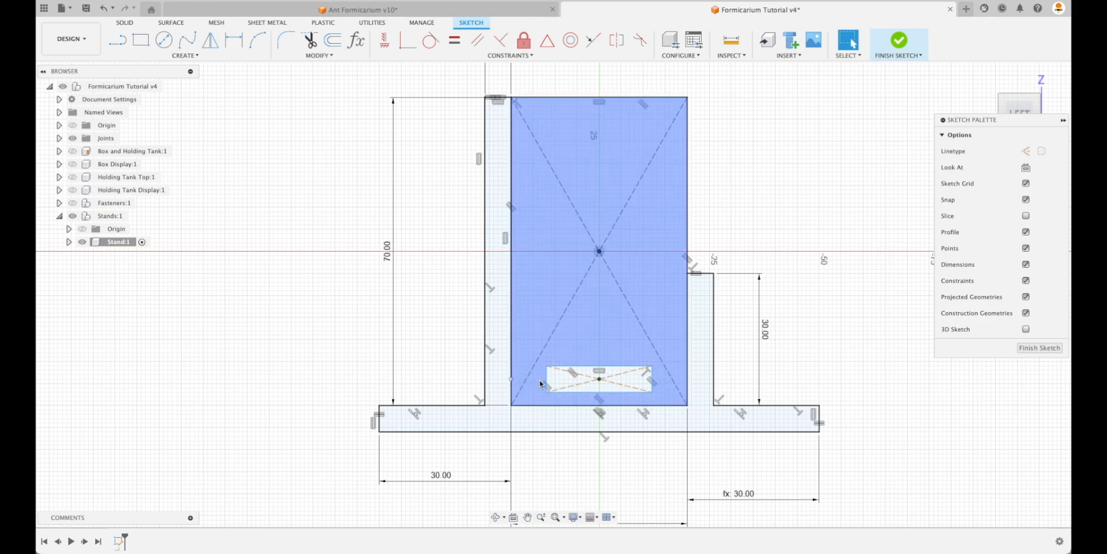
click(500, 384)
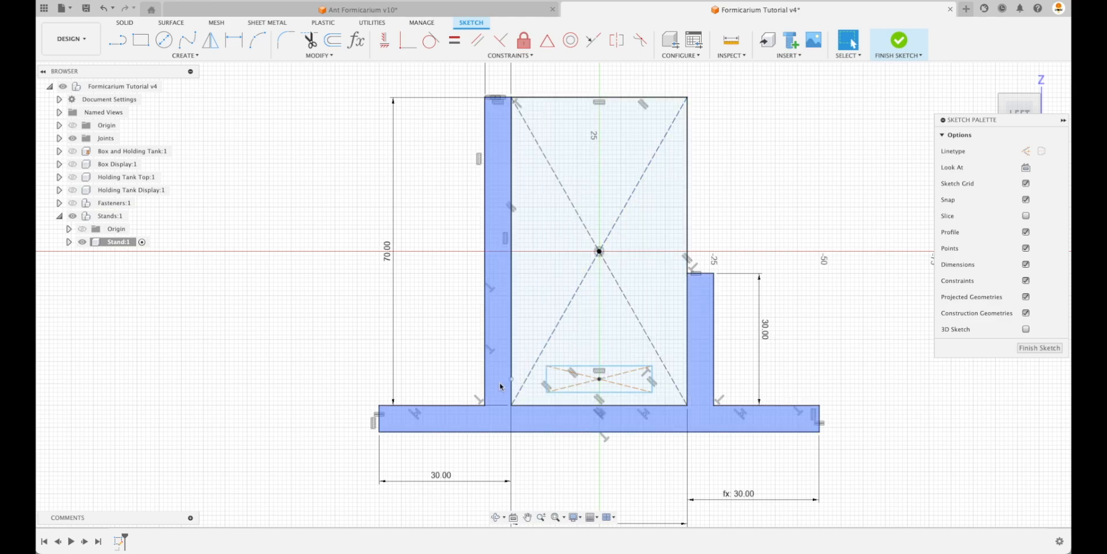
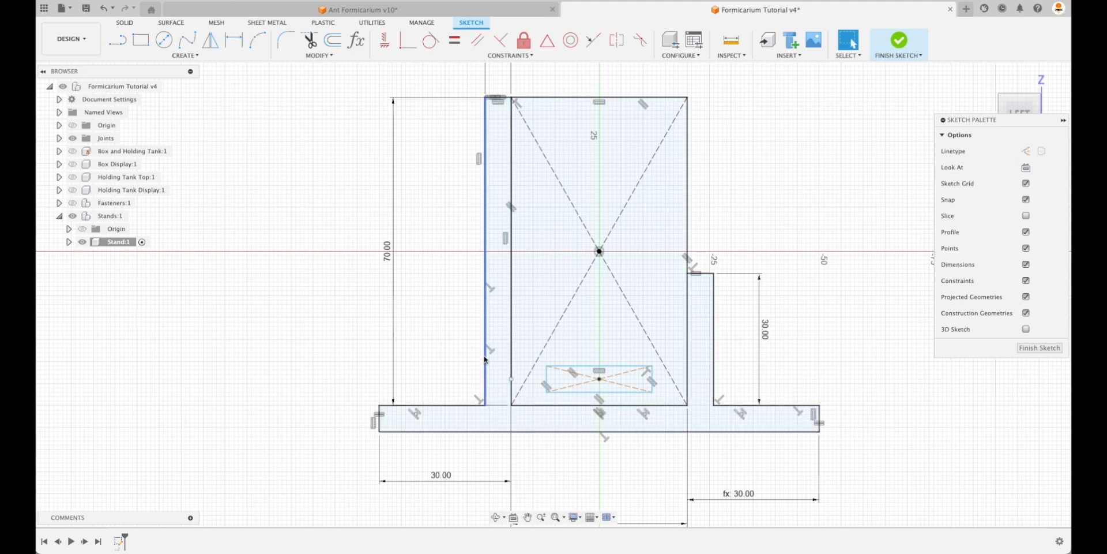
click(499, 383)
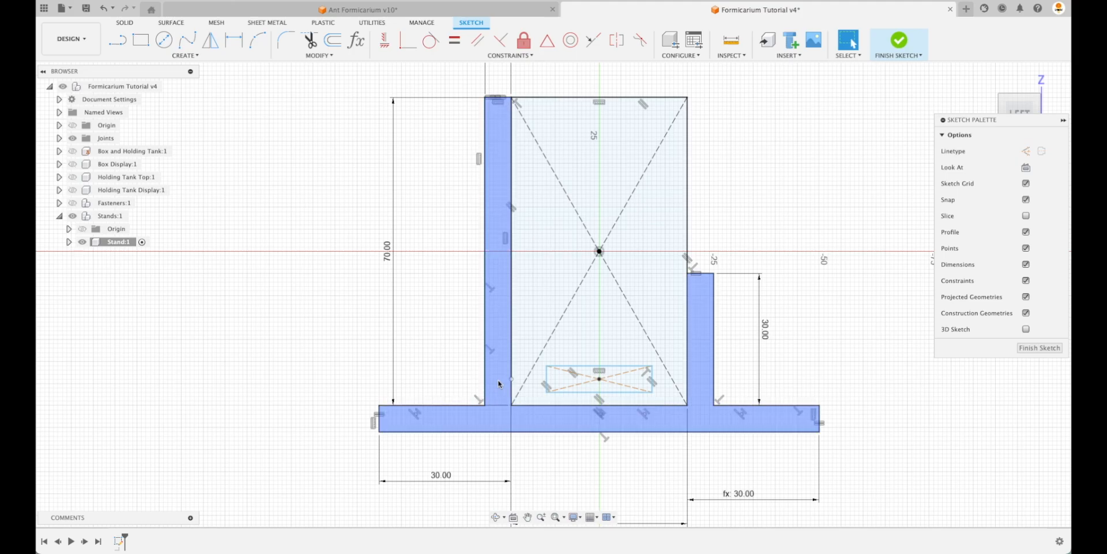
click(577, 400)
click(860, 341)
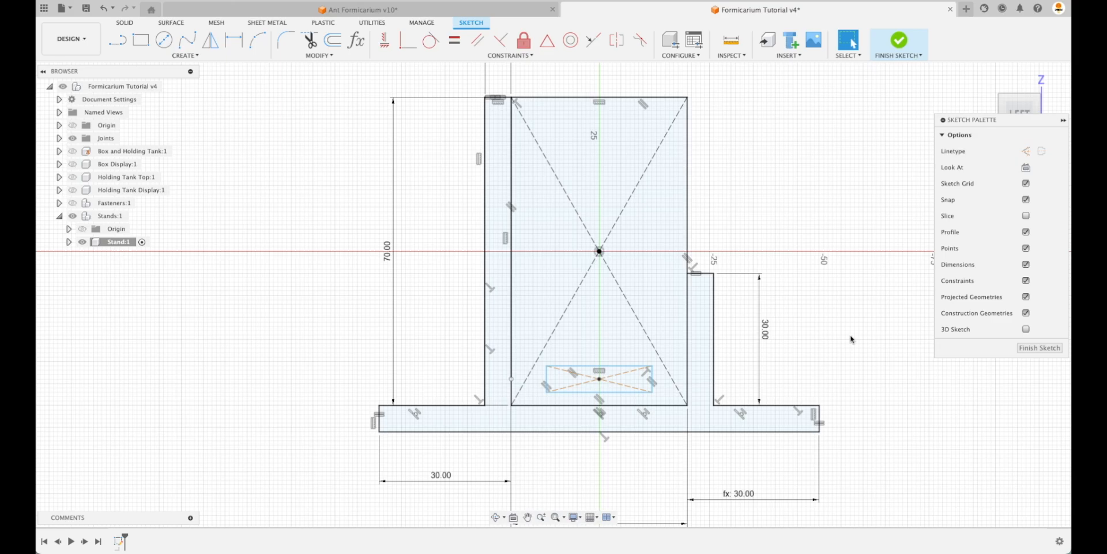
- Make the small rectangle's lower edge collinear with the base's upper edge and align its center vertically with the origin
click(593, 40)
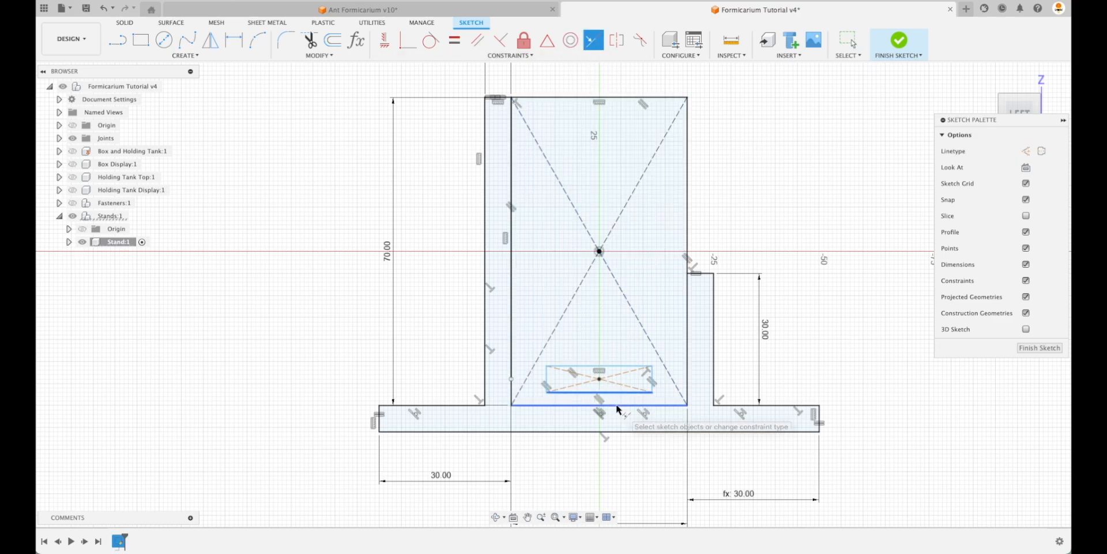
click(617, 405)
scroll(631, 457, up, 3)
key(Escape)
click(385, 40)
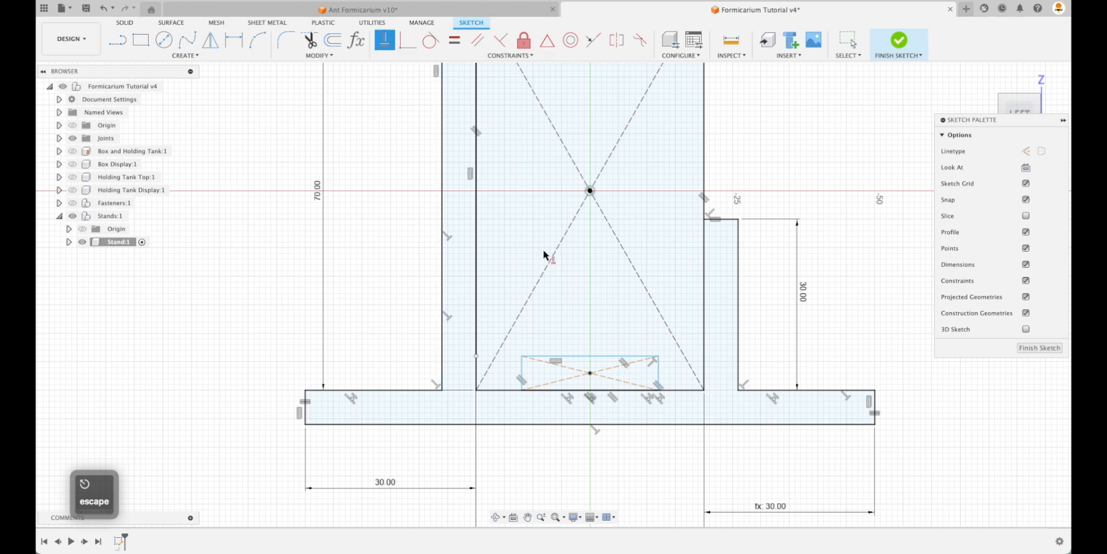
click(587, 195)
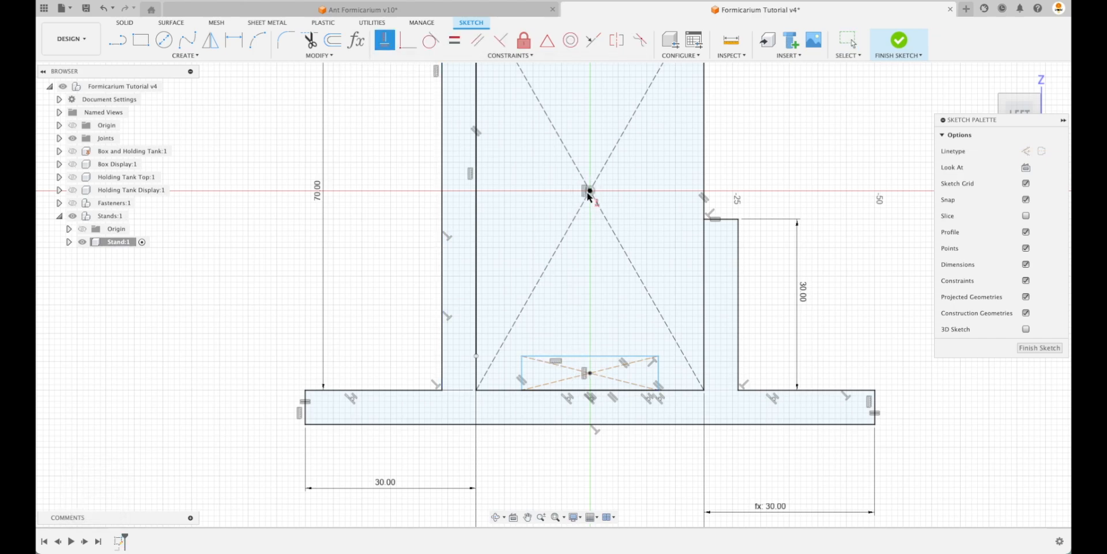
key(Escape)
- Dimension the gap between the small rectangle's negative-Y side and the short wall's inner side as WallThickness
key(d)
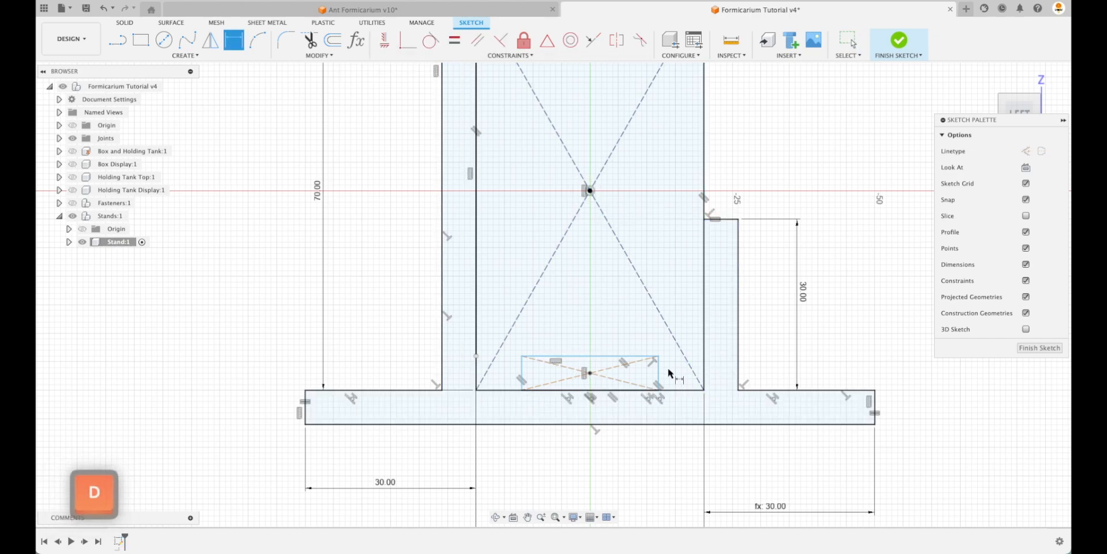
click(658, 372)
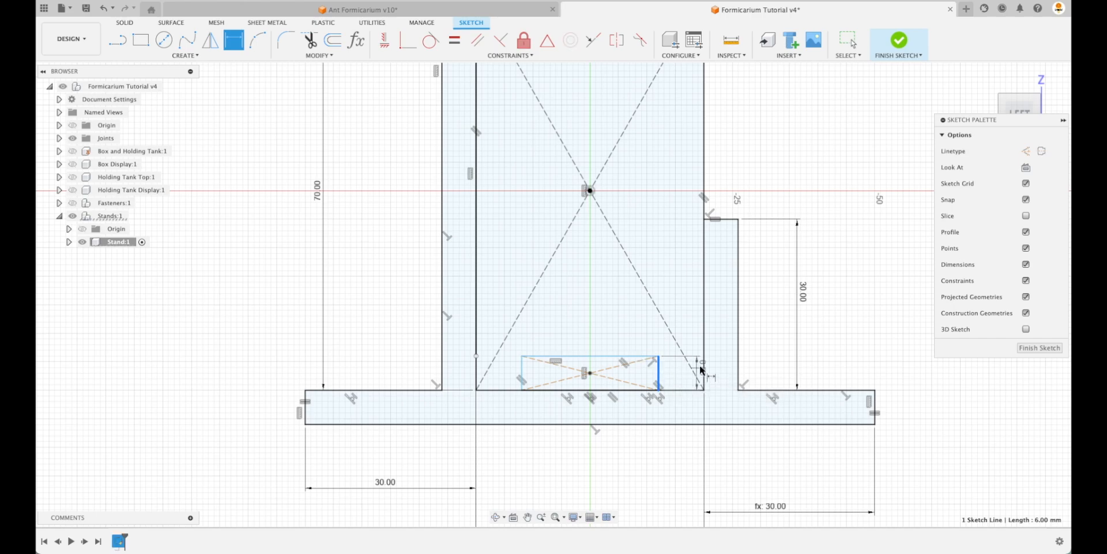
click(703, 379)
click(678, 464)
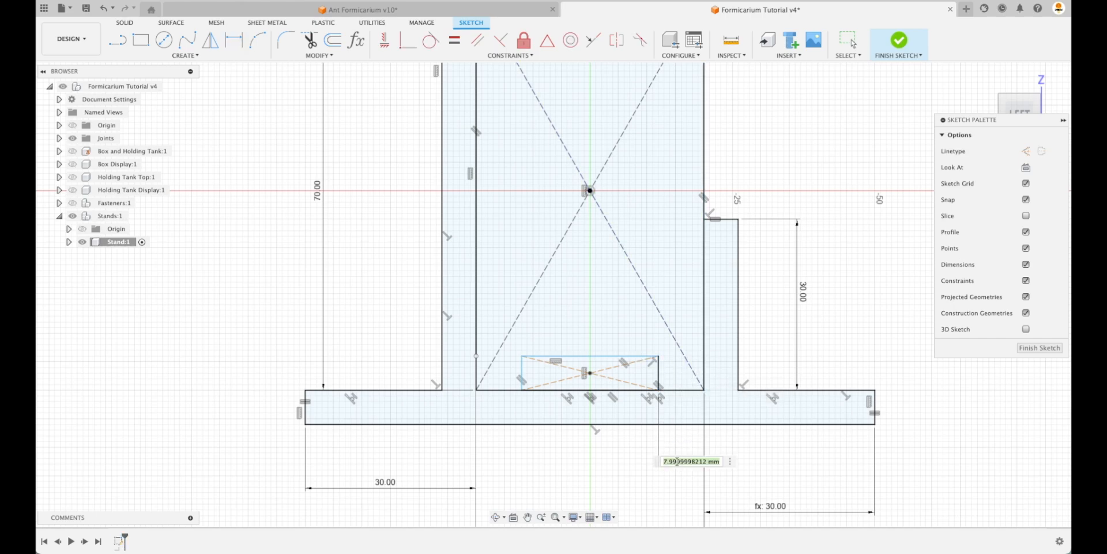
text(WallThickness)
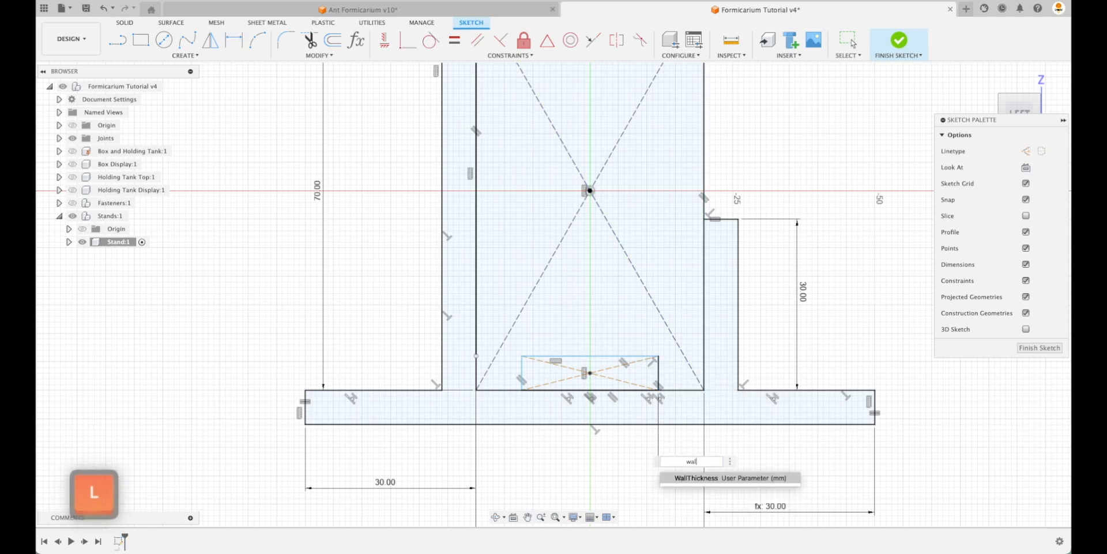
key(Return)
key(Return)
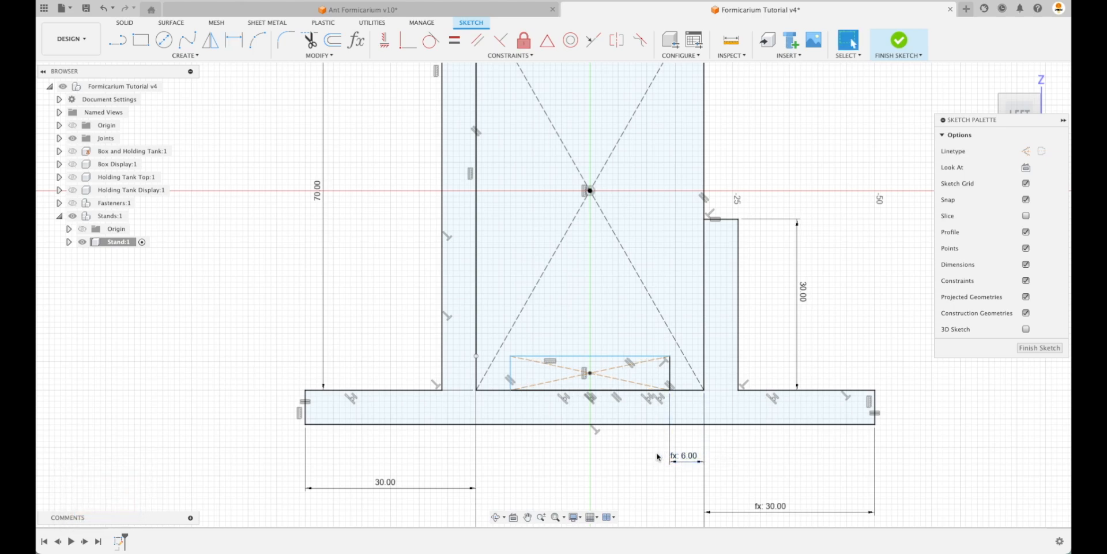
- Dimension the small rectangle's height, linking it to the WallThickness gap dimension, and finish the sketch
key(Escape)
click(511, 356)
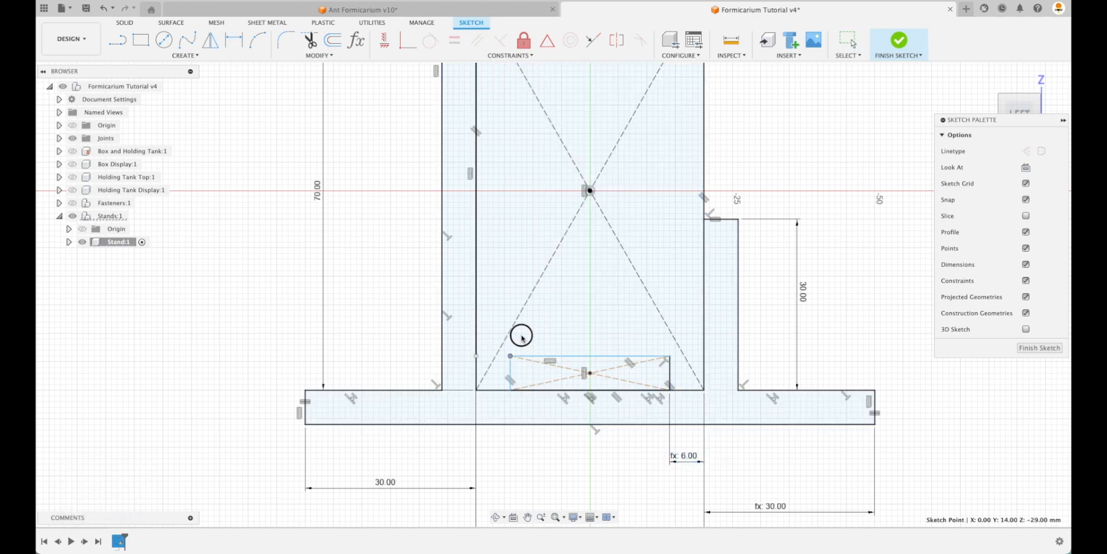
mouse_move(532, 358)
mouse_down()
mouse_move(531, 324)
mouse_move(533, 345)
mouse_up()
key(d)
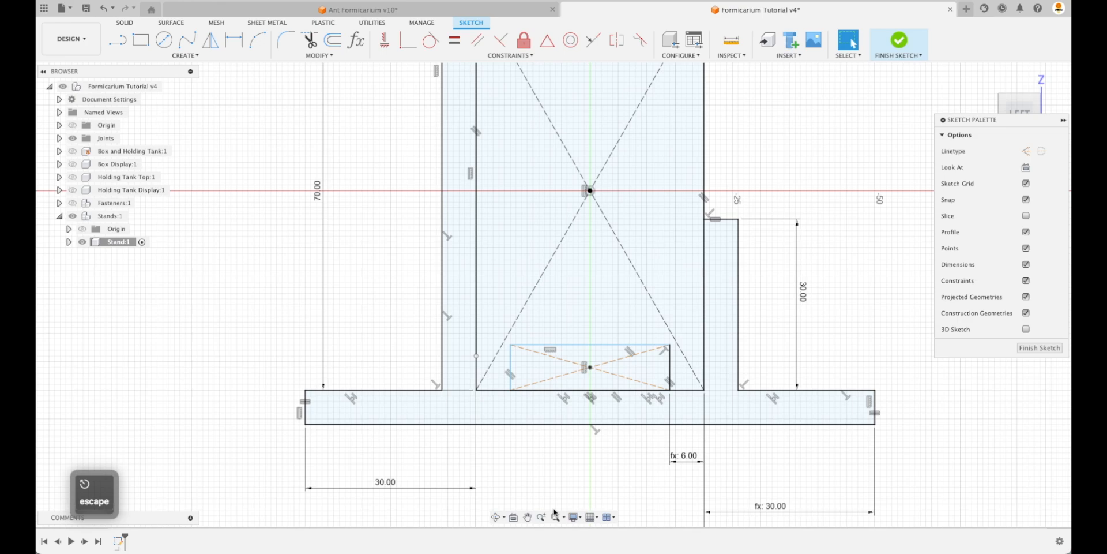
click(671, 372)
click(762, 364)
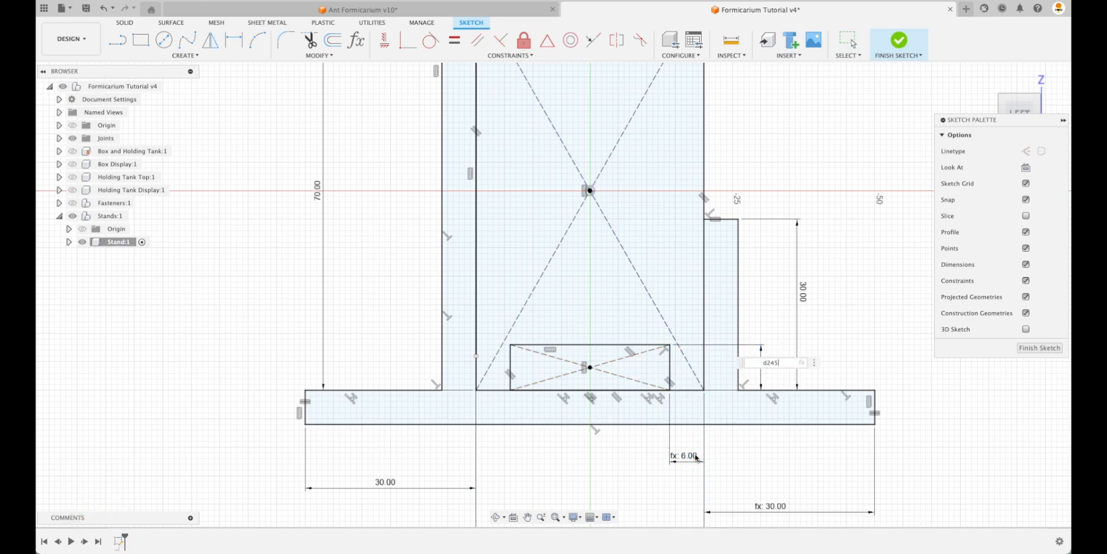
key(Return)
click(1040, 348)
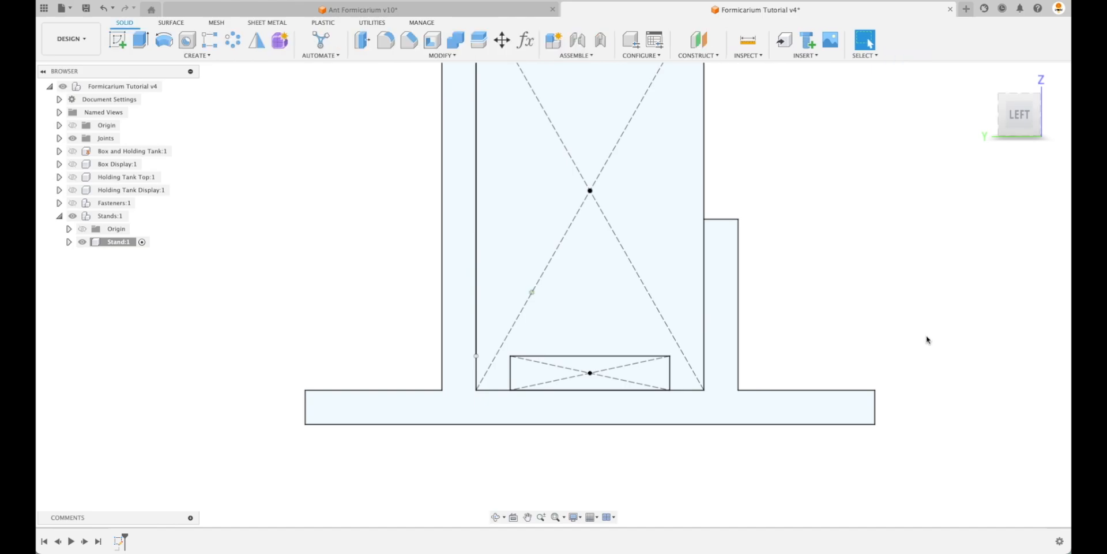
- Extrude the stand profile together with the small rectangle to one side as a new body
click(141, 40)
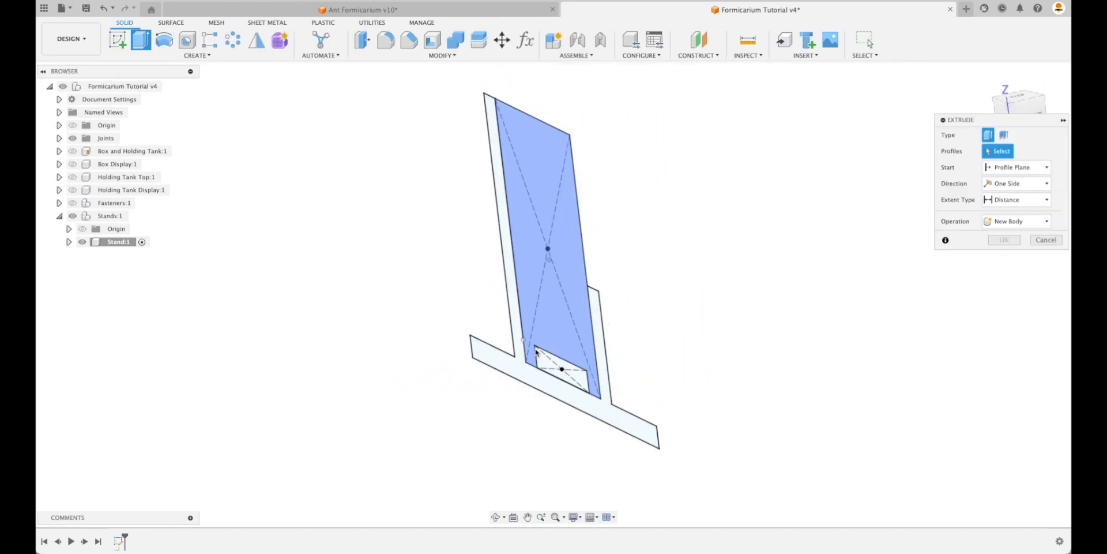
click(558, 369)
click(547, 386)
shift+middle_drag(547, 386, 627, 383)
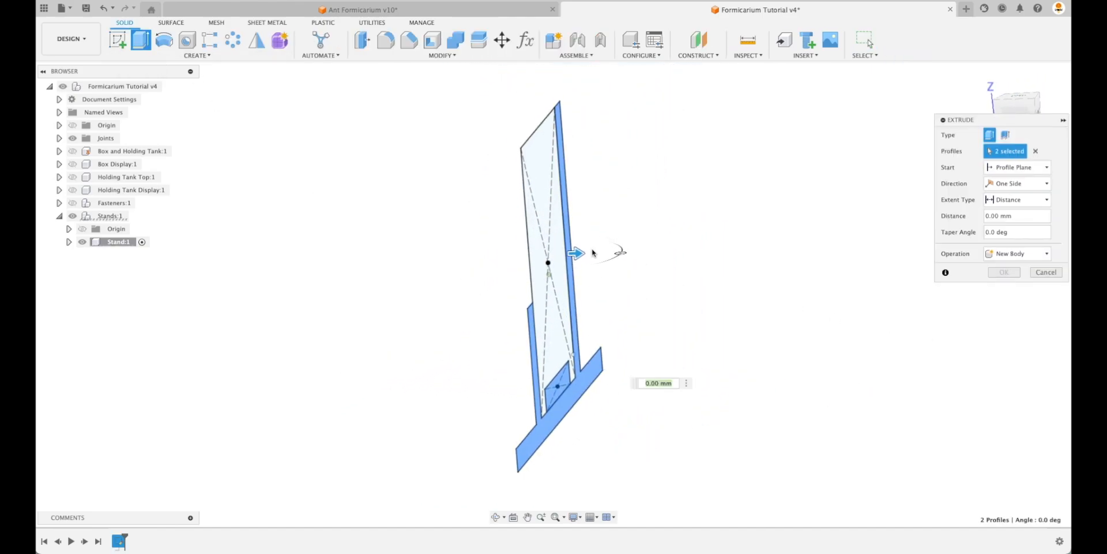
drag(576, 256, 632, 257)
shift+middle_drag(747, 260, 855, 264)
shift+scroll(774, 264, left, 2)
key(Return)
shift+scroll(856, 264, left, 5)
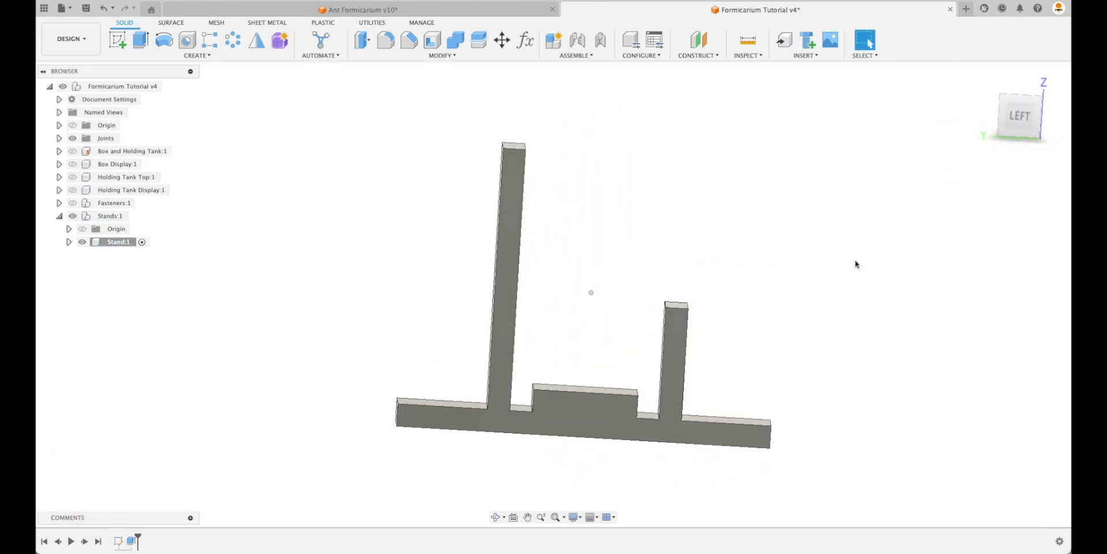
- Start a fillet on the tall wall's top edges, the base's near end edge, and the block and groove edges beside the tall wall
click(387, 38)
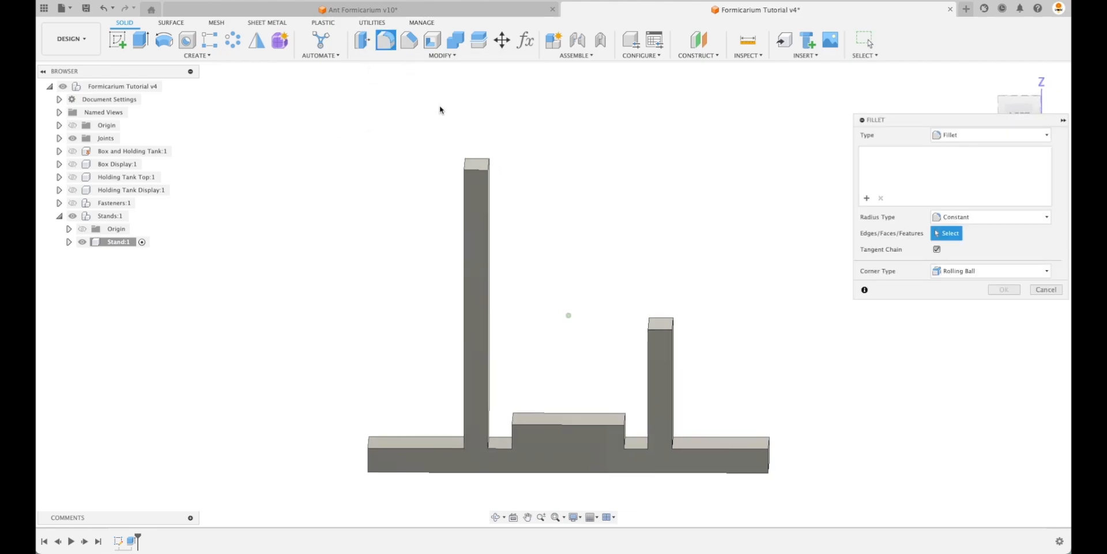
click(477, 173)
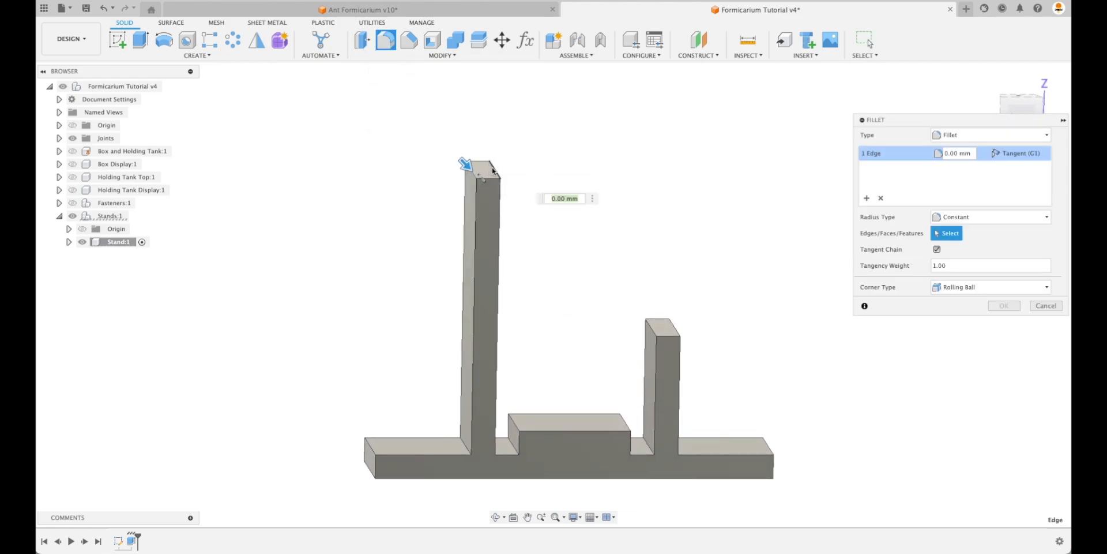
click(474, 443)
shift+middle_drag(475, 443, 499, 435)
click(365, 449)
click(493, 447)
click(500, 435)
click(500, 459)
shift+middle_drag(593, 410, 619, 431)
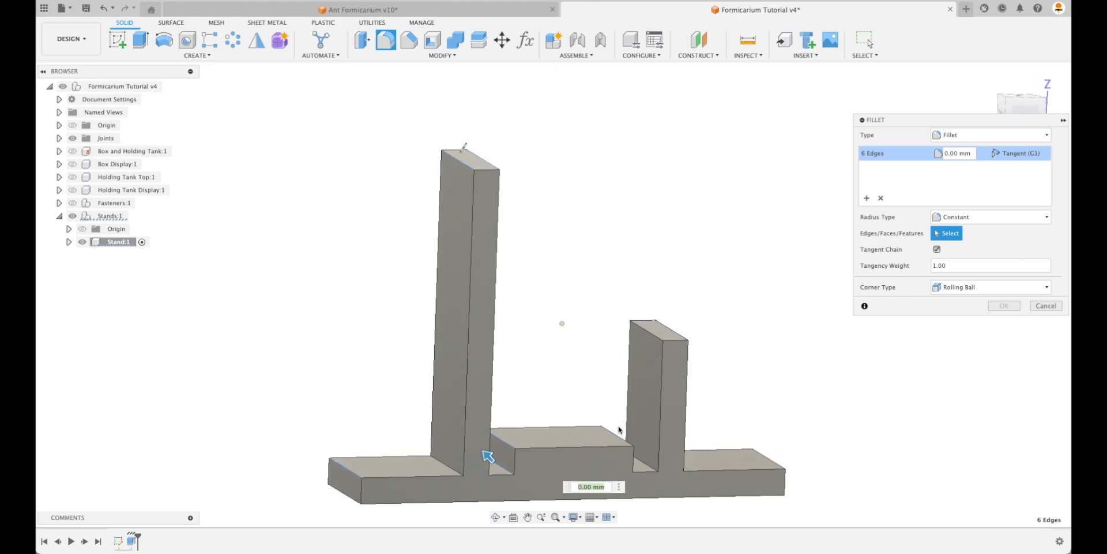
- Add to the fillet the block and groove edges beside the short wall, its top edges, and the base's far end edge
click(622, 445)
click(638, 469)
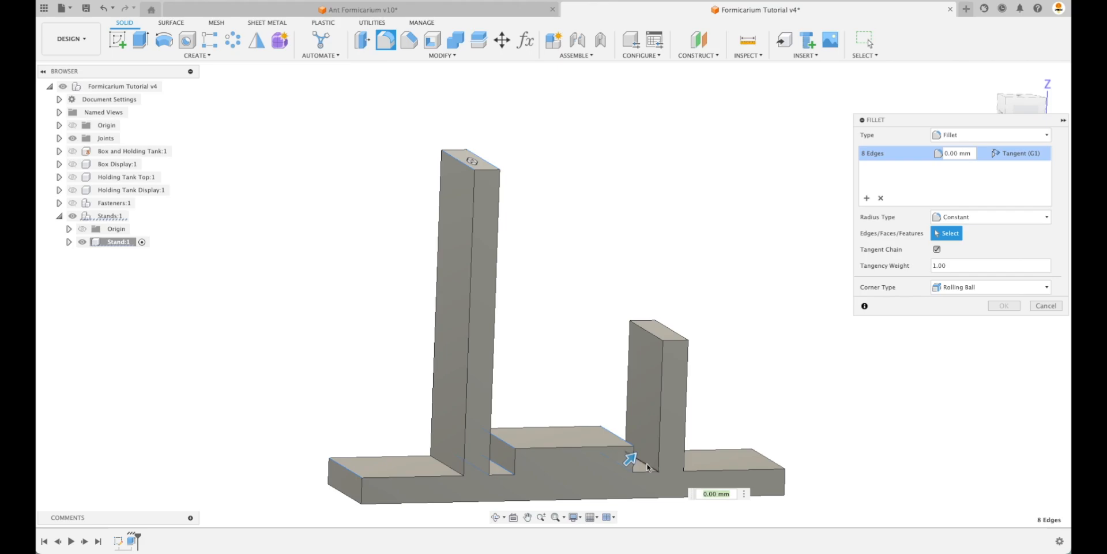
click(647, 465)
click(648, 330)
click(670, 328)
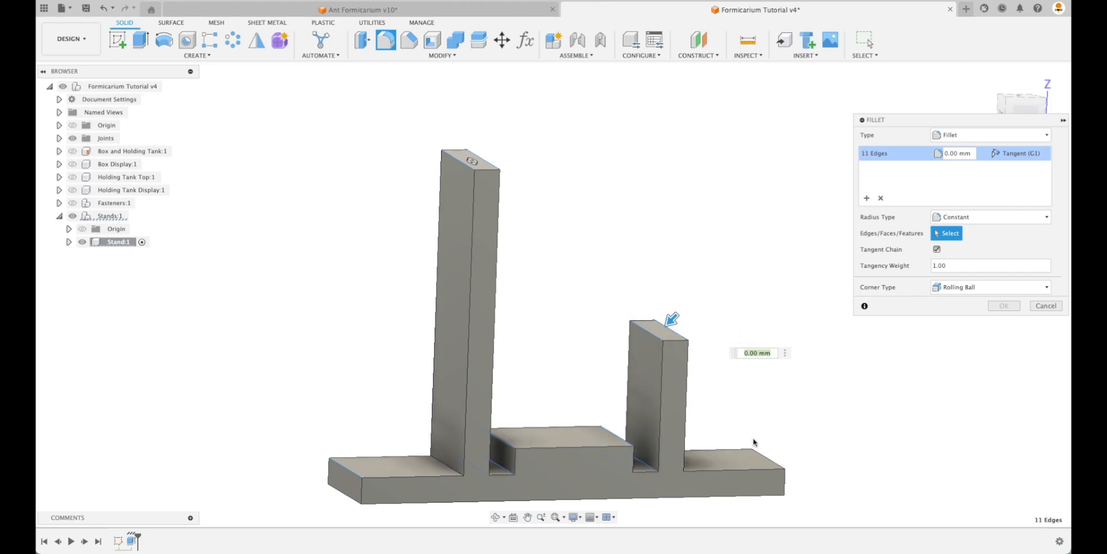
click(755, 447)
shift+middle_drag(755, 447, 796, 348)
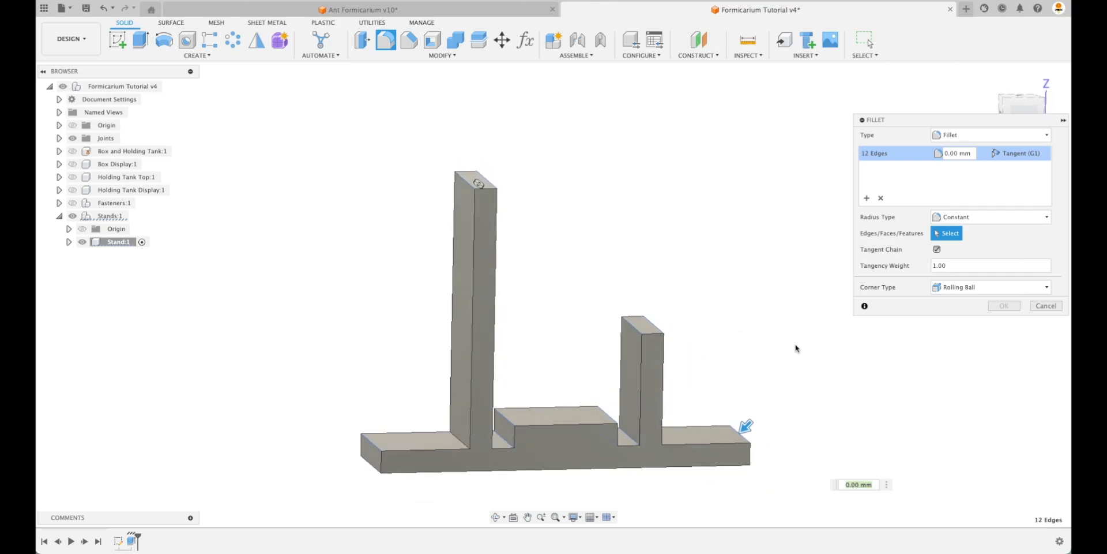
- Set the radius of this fillet edge set to 3 mm
text(5)
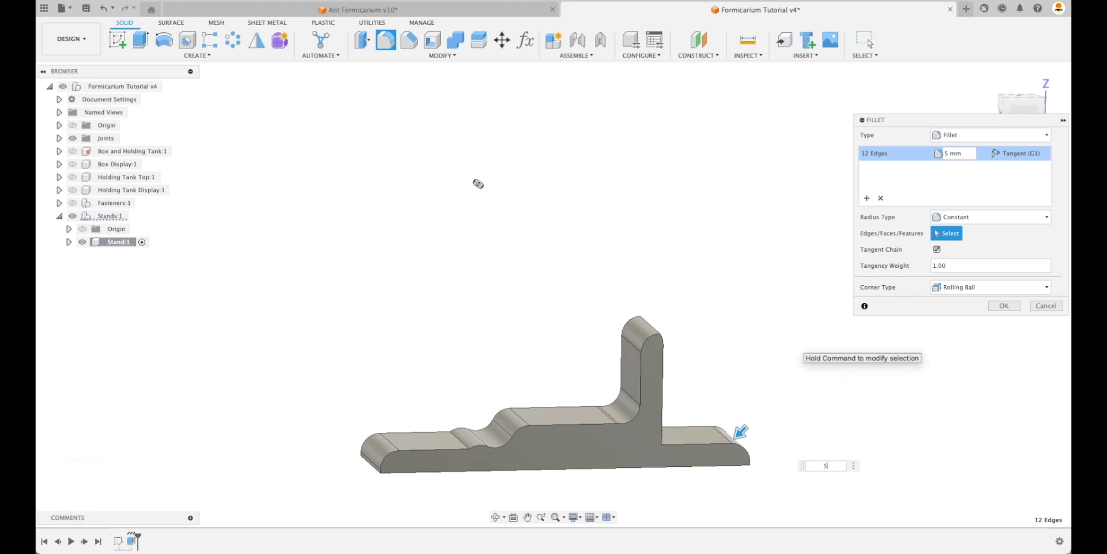
key(BackSpace)
text(2)
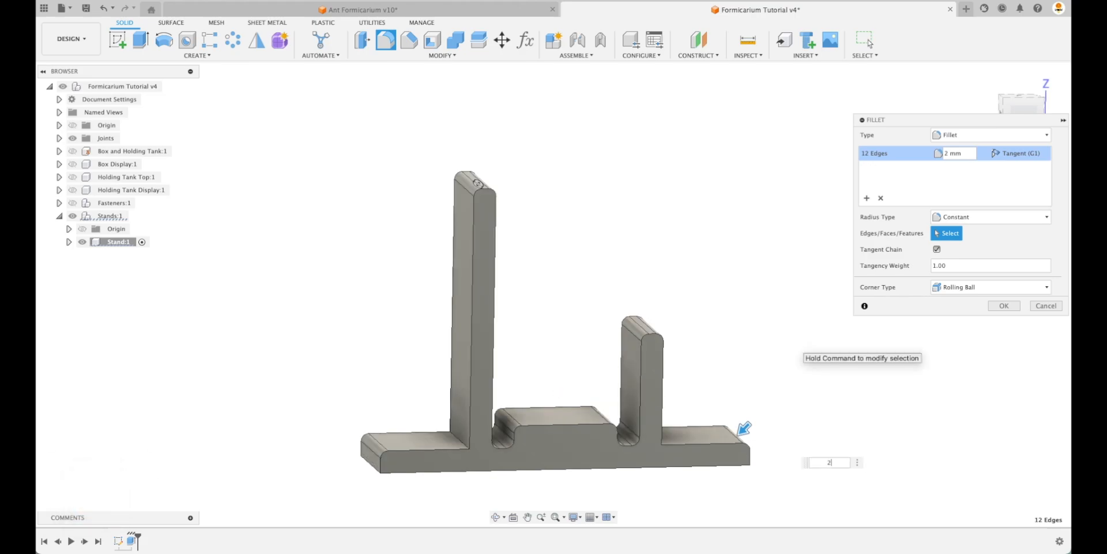
shift+middle_drag(796, 346, 775, 469)
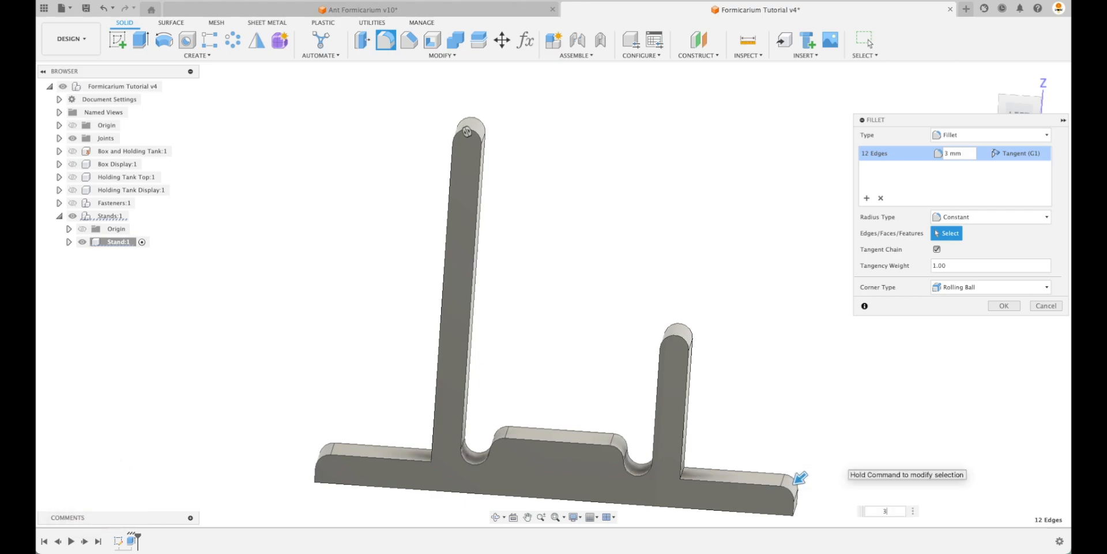
shift+middle_drag(841, 465, 811, 462)
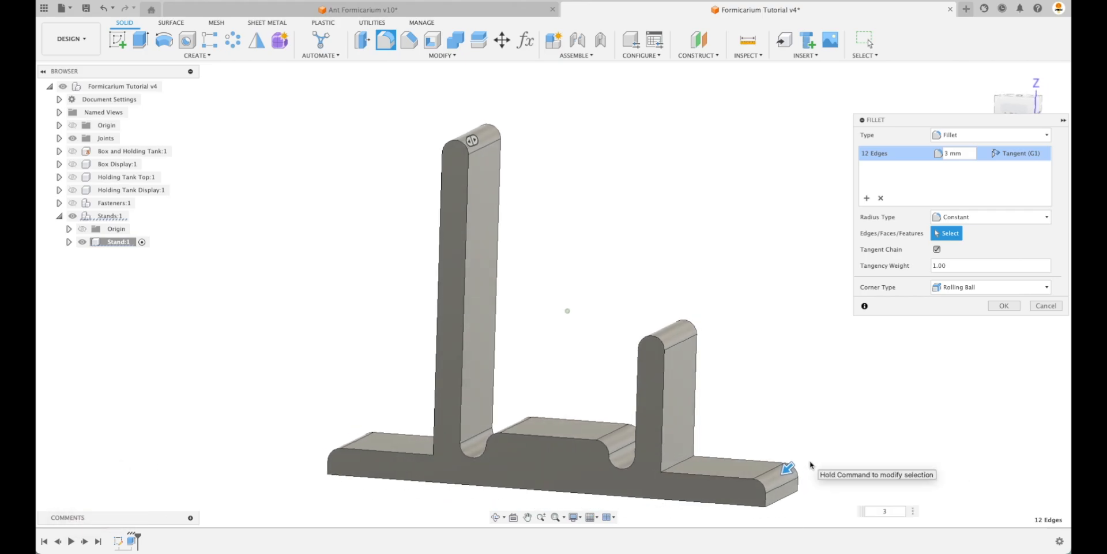
- Add a second fillet edge set with a 10 mm radius where both walls' outer sides meet the base, and finish the fillet
click(866, 198)
click(707, 475)
shift+middle_drag(787, 390, 851, 384)
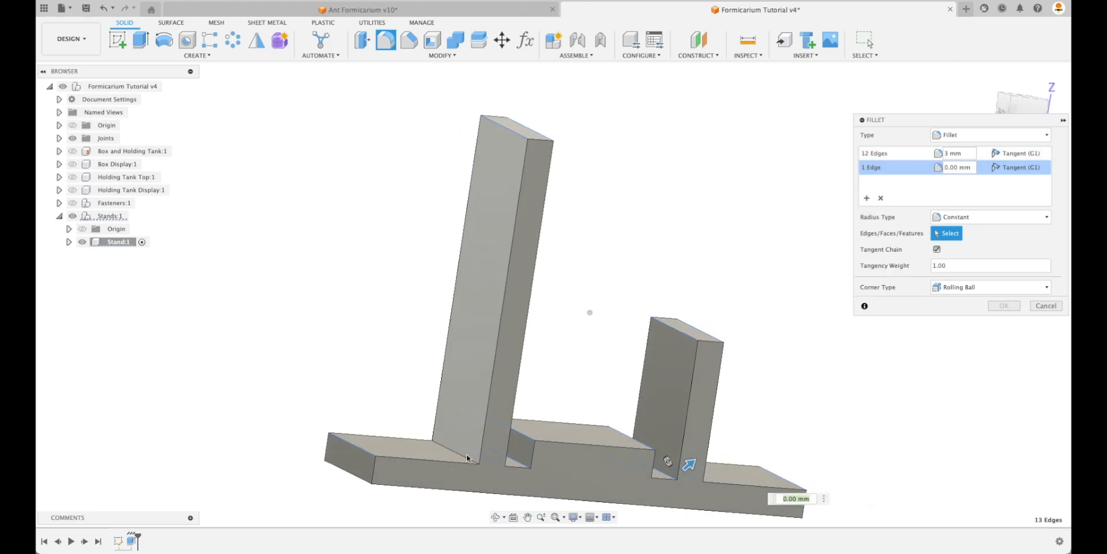
click(467, 458)
shift+middle_drag(404, 369, 379, 365)
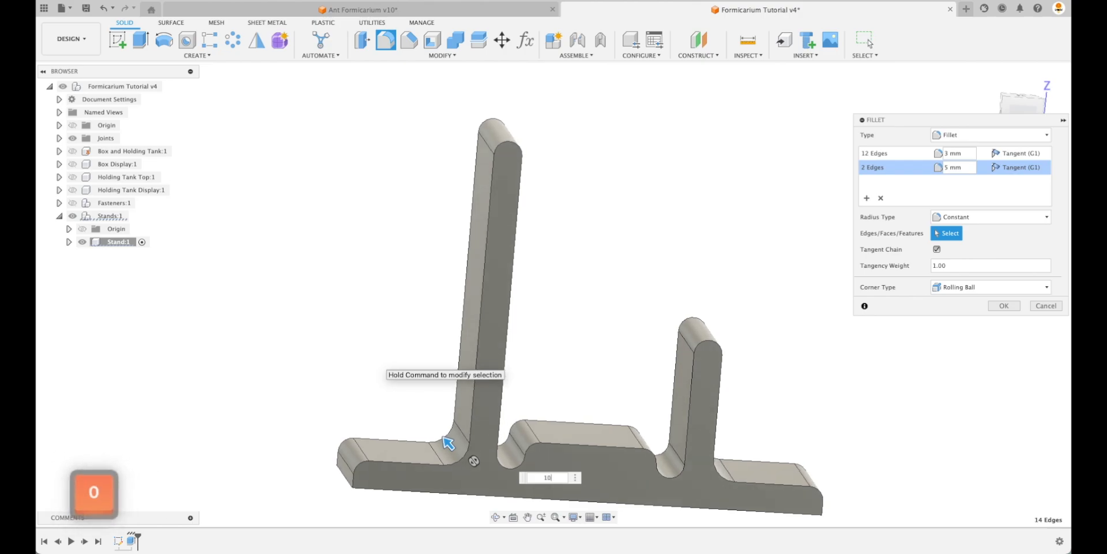
shift+middle_drag(437, 430, 425, 405)
key(Return)
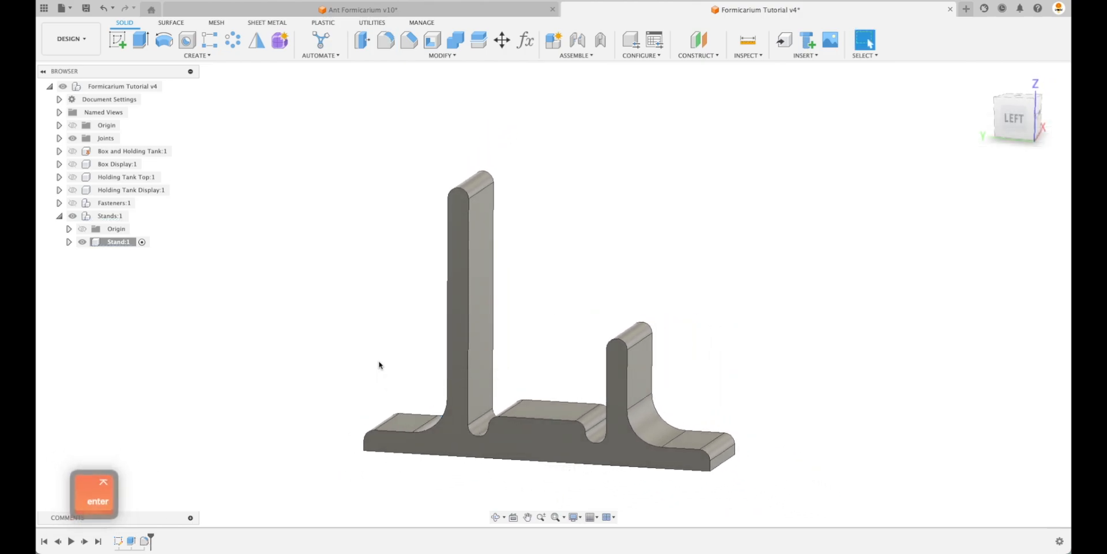
- Copy the Stand component and paste a linked second instance into the Stands component
shift+middle_drag(666, 226, 136, 255)
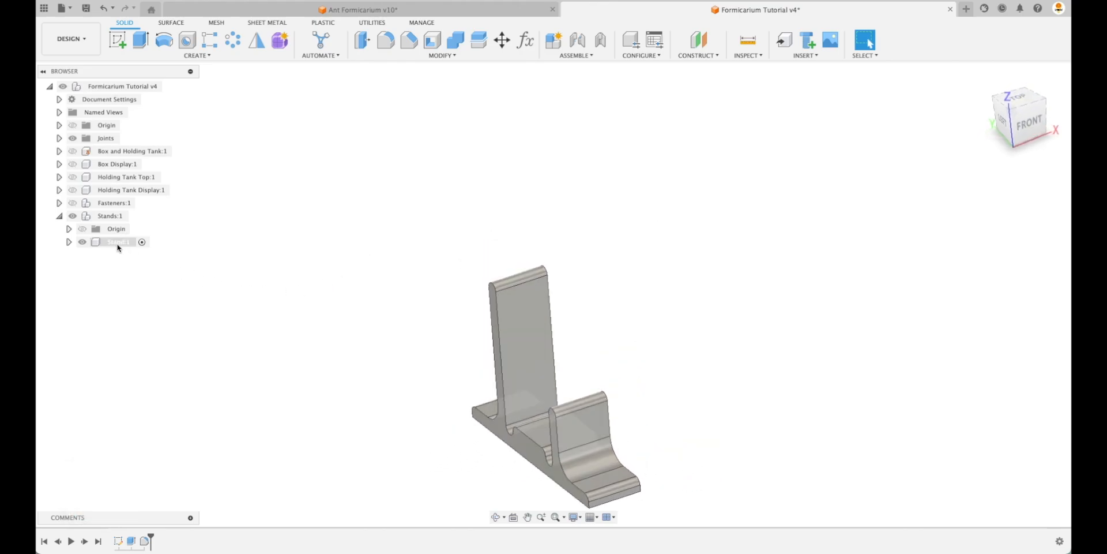
right_click(120, 243)
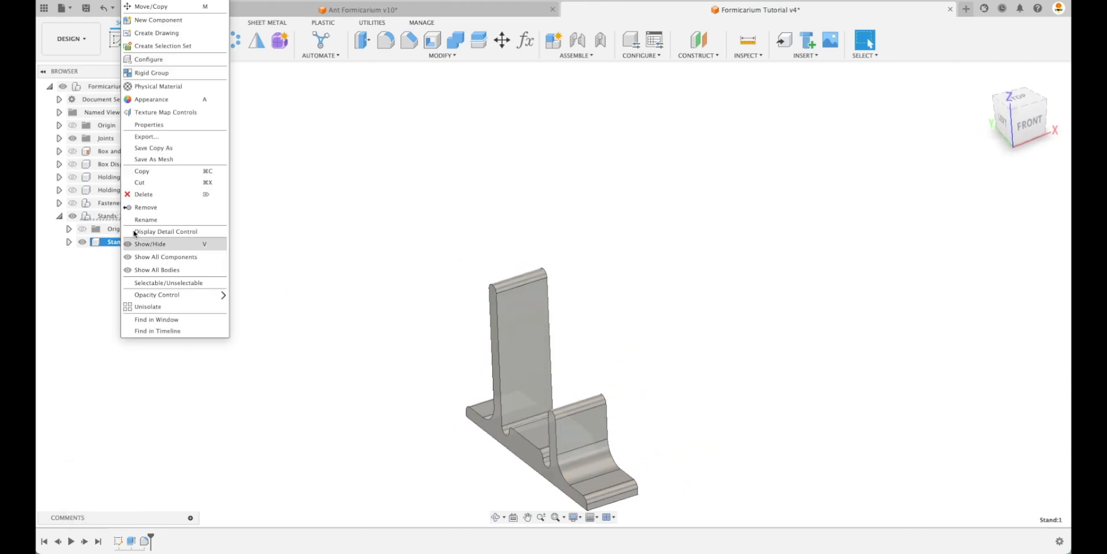
click(151, 172)
right_click(114, 217)
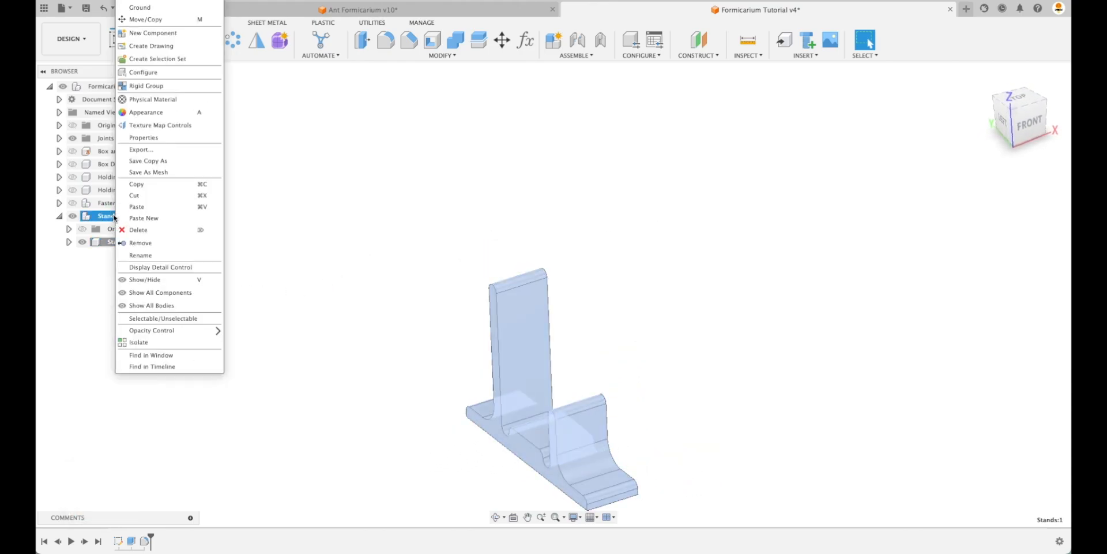
click(153, 207)
click(1005, 315)
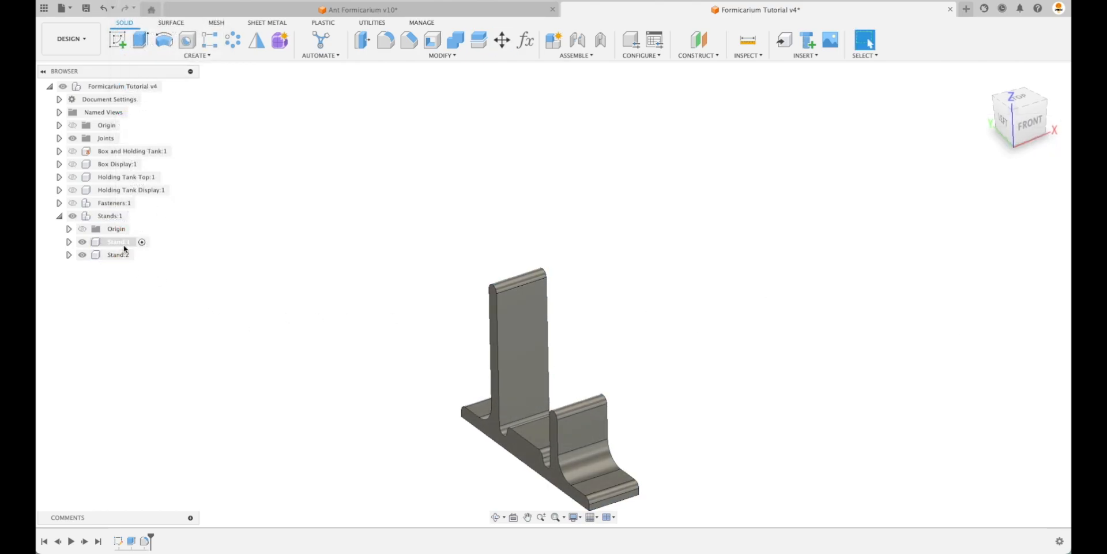
- Activate the second stand instance and inspect its fillet settings, closing them without changes
click(139, 257)
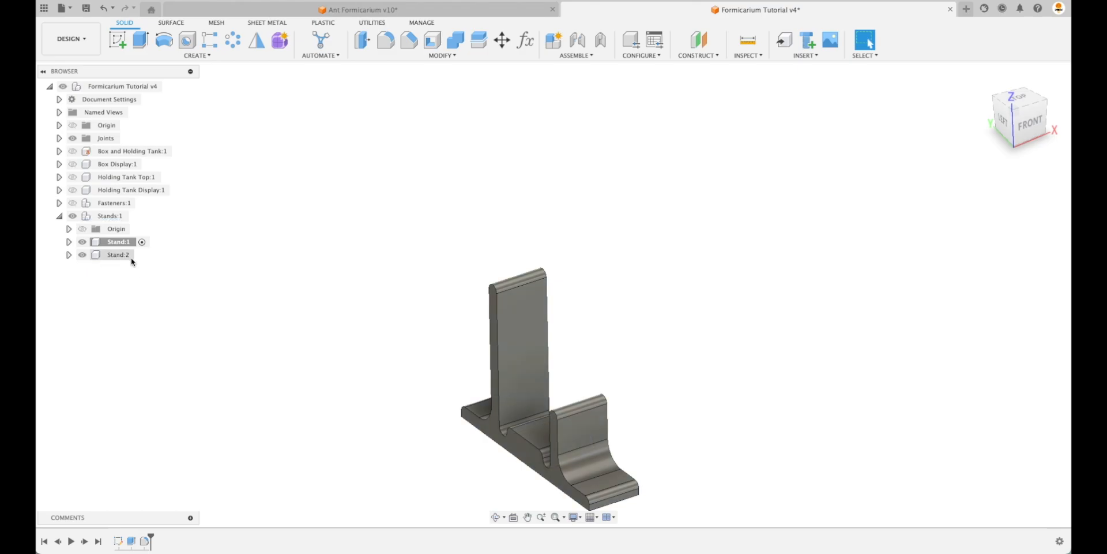
click(141, 255)
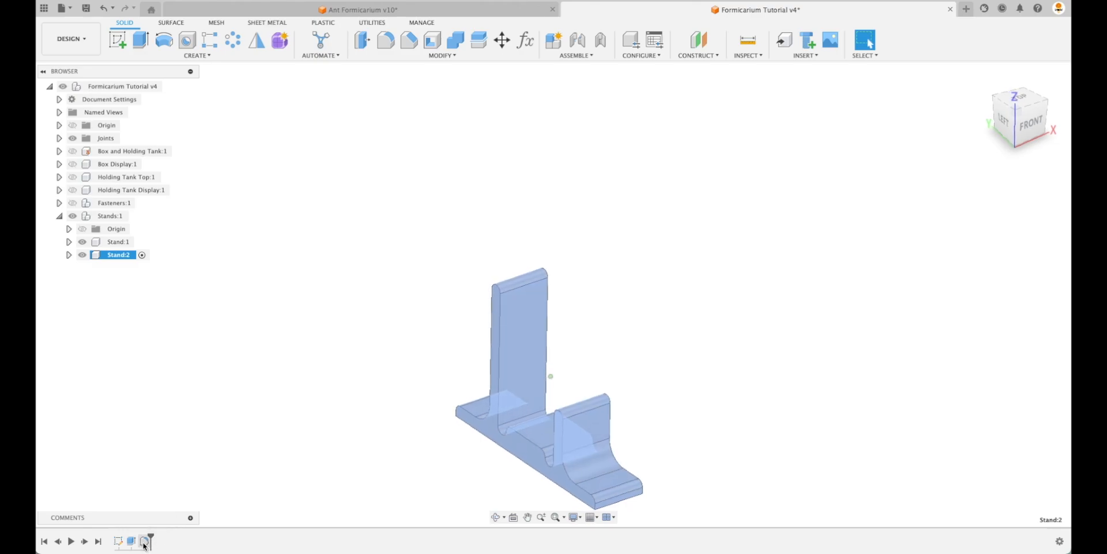
double_click(145, 543)
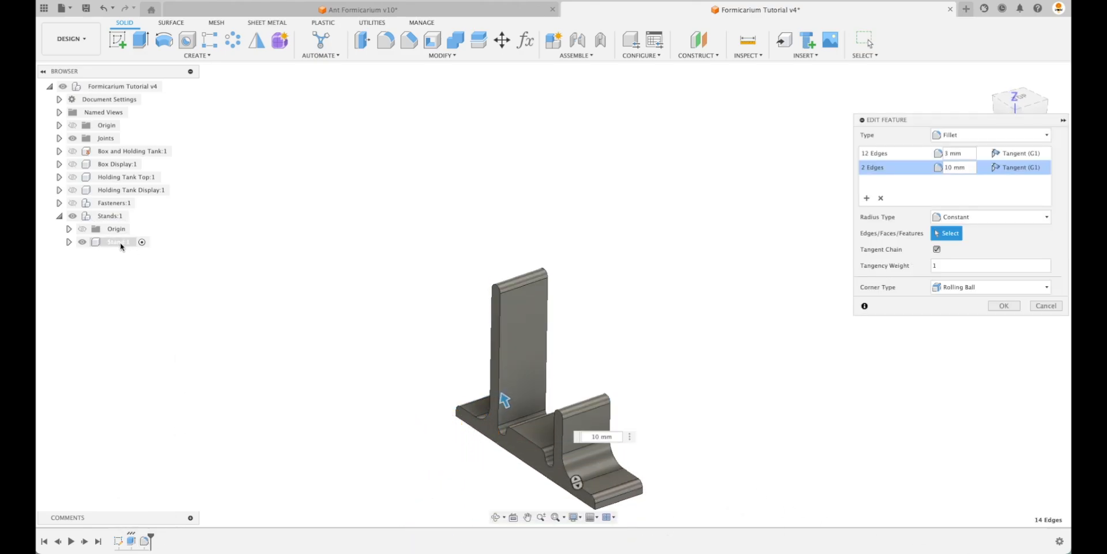
click(1044, 307)
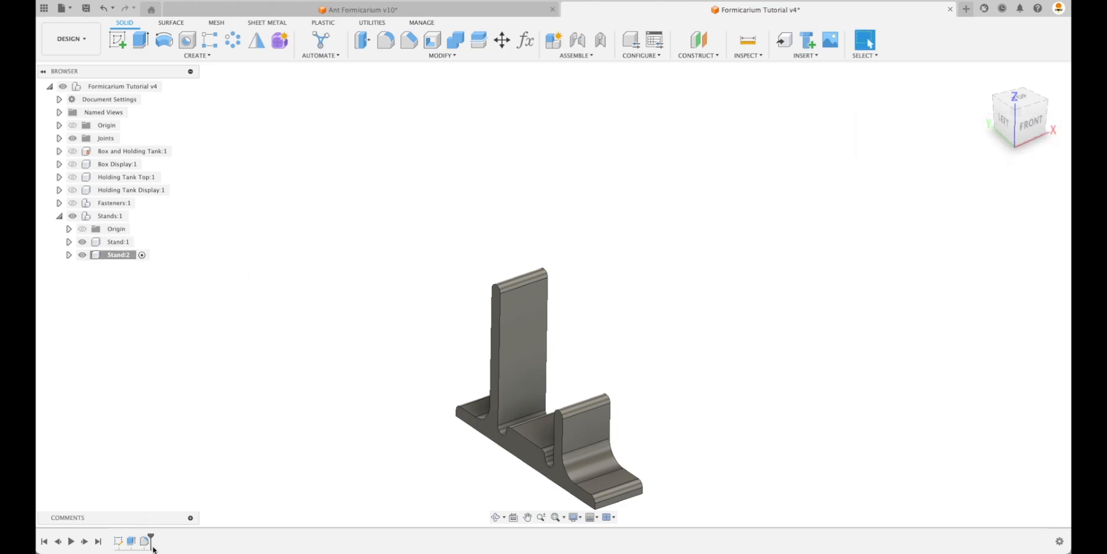
- Activate the top-level assembly and show the Box and Holding Tank component
scroll(160, 353, down, 5)
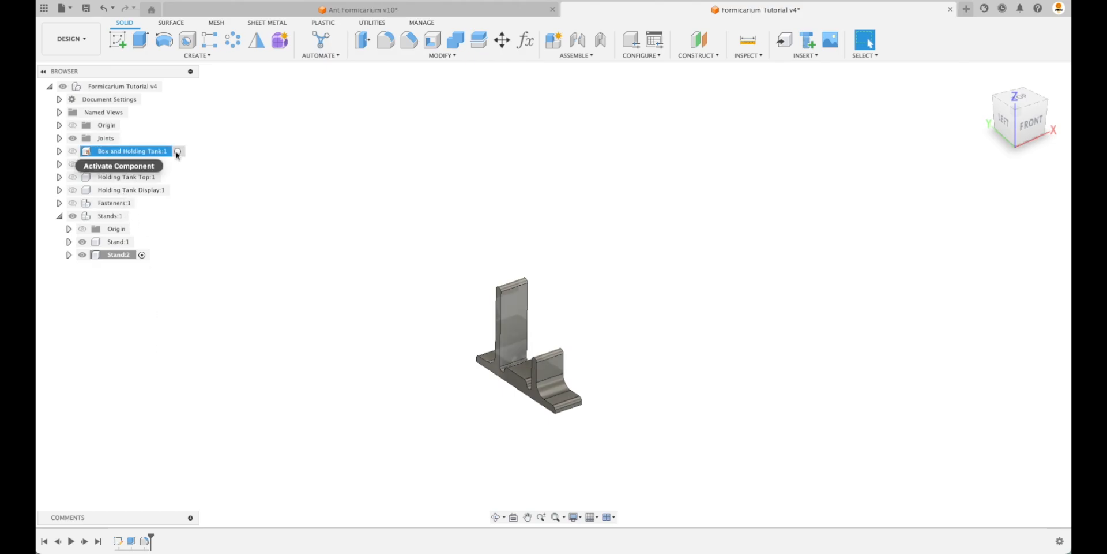
click(172, 86)
click(74, 154)
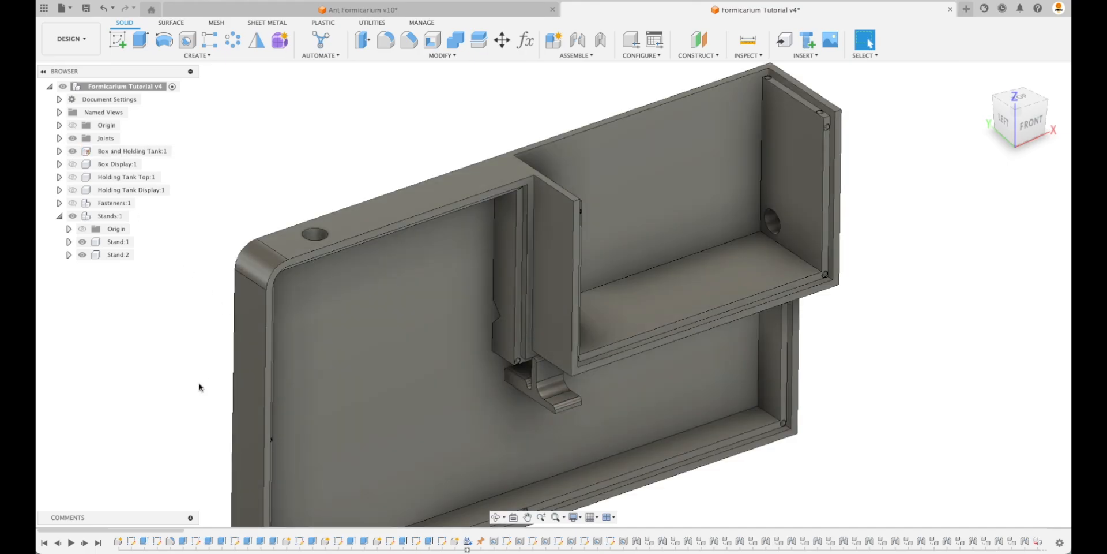
- Move the two stands clear of the box, one beyond each of its ends
scroll(199, 386, down, 4)
shift+middle_drag(168, 396, 550, 266)
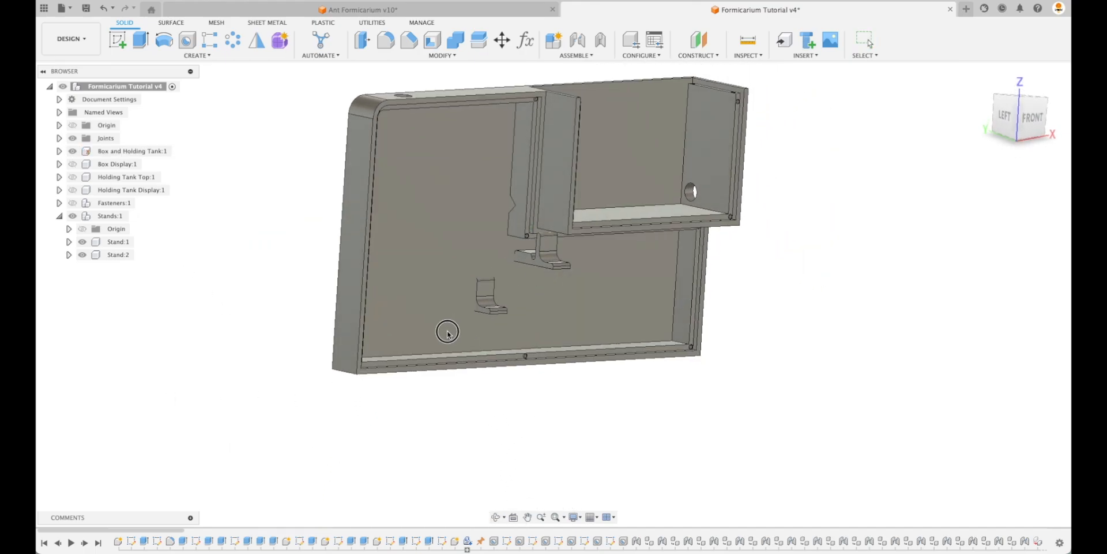
drag(595, 275, 769, 359)
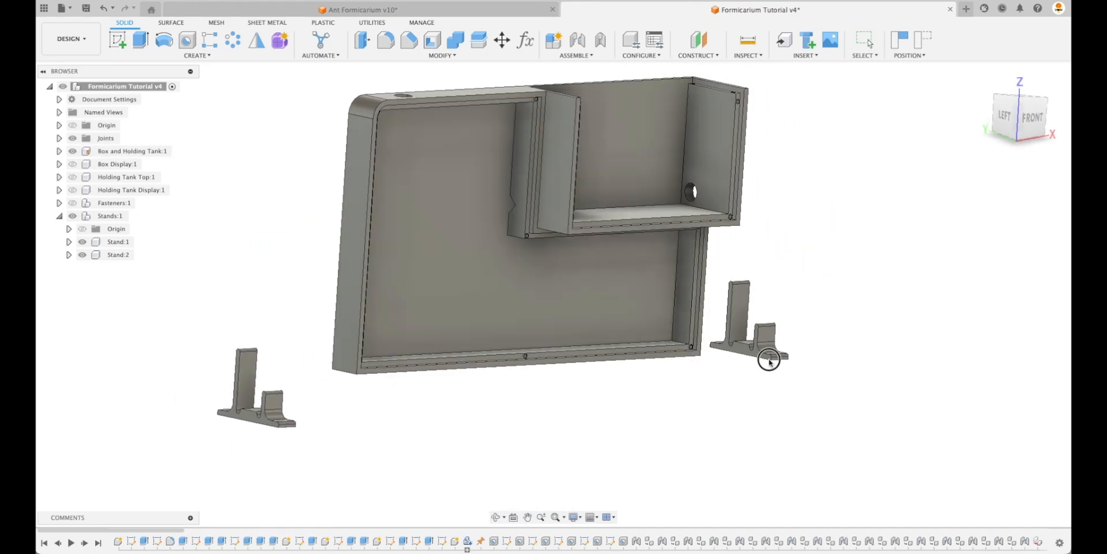
- Join Stand:1 rigidly by its raised block's outer top edge midpoint to the box's underside at the negative-X end
shift+middle_drag(506, 465, 354, 446)
key(j)
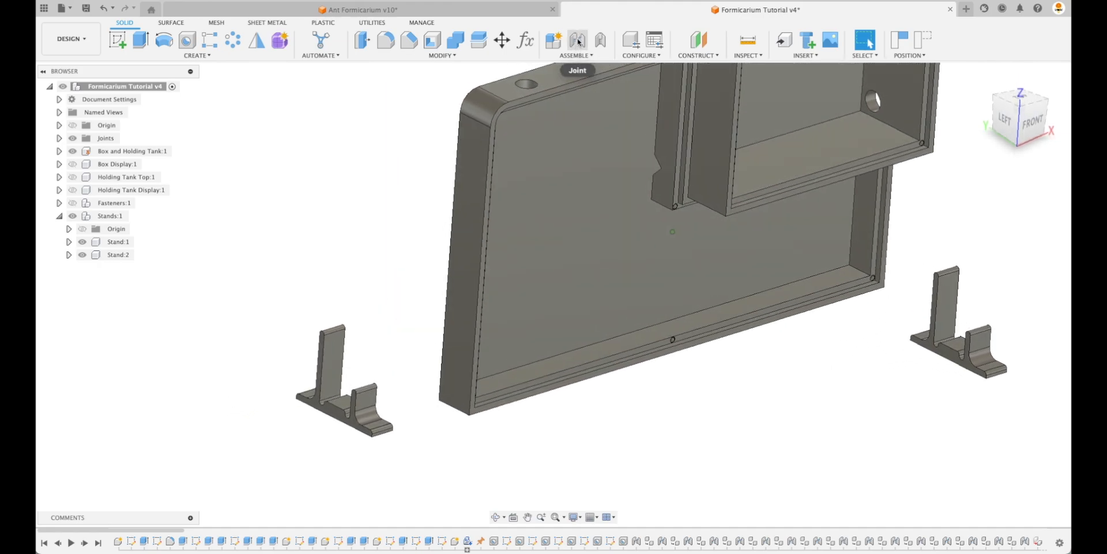
scroll(355, 447, up, 8)
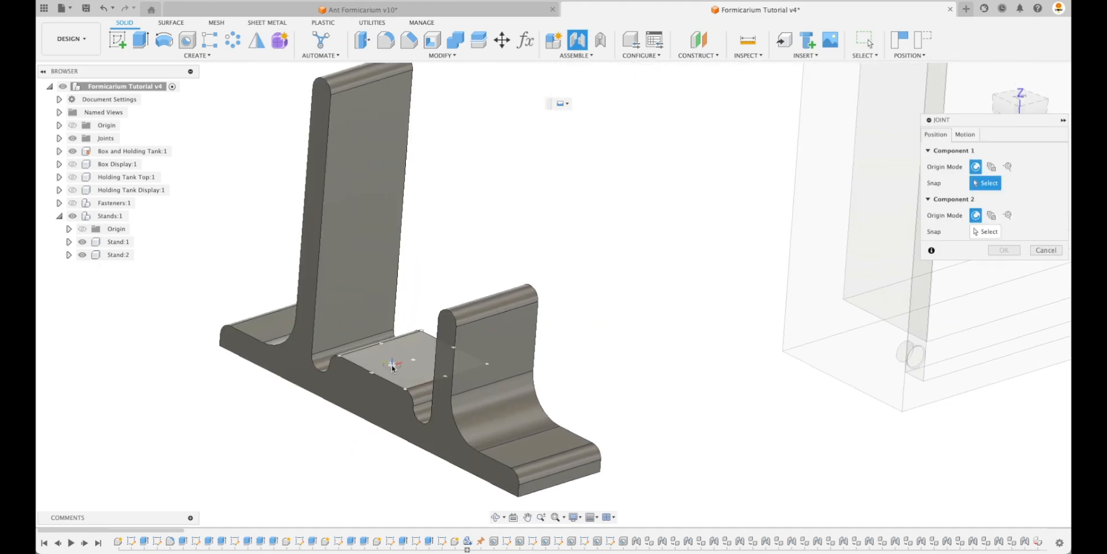
click(383, 371)
scroll(669, 223, down, 5)
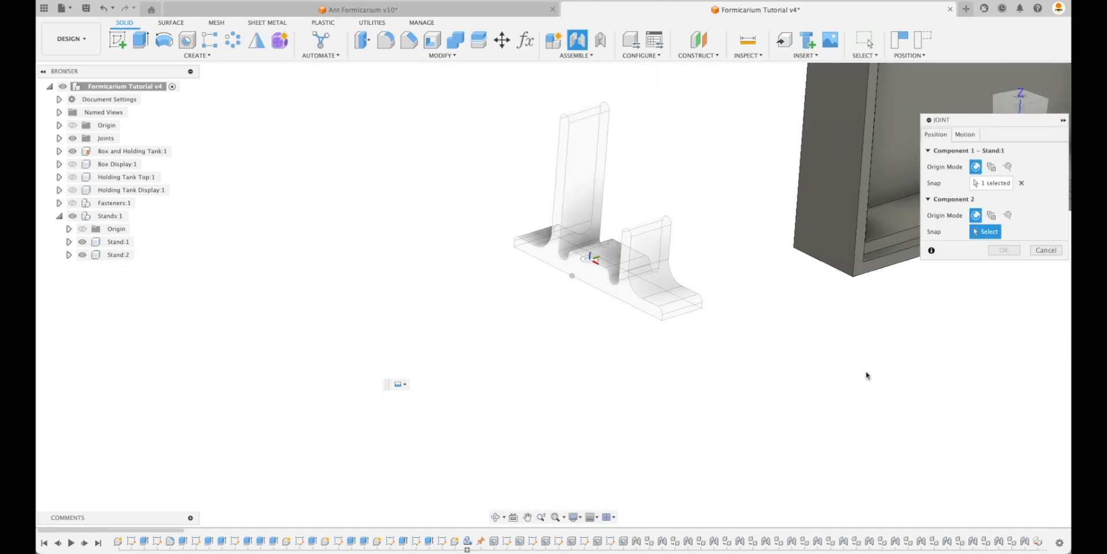
click(844, 314)
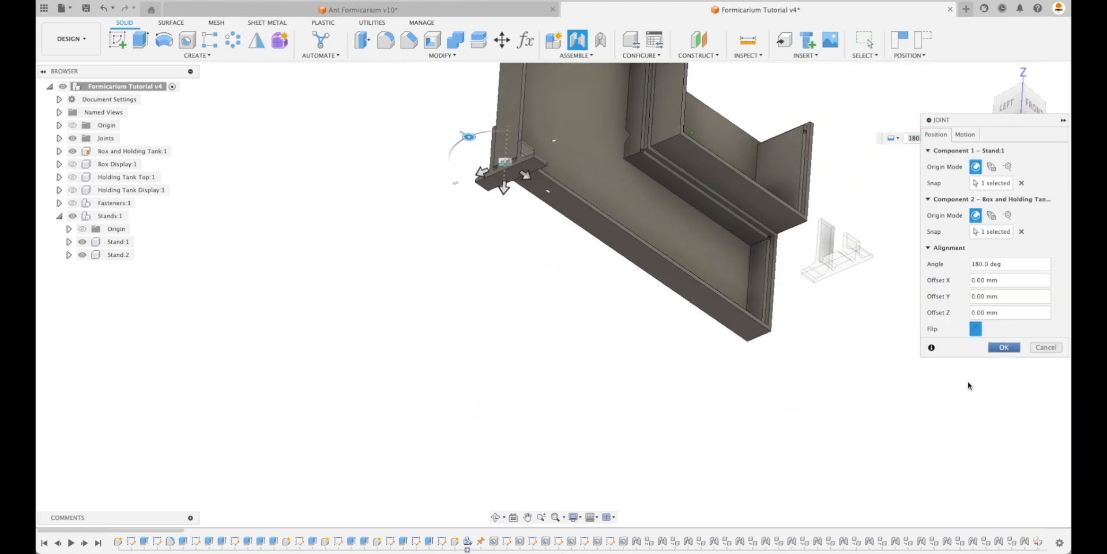
click(1004, 347)
- Join Stand:2 rigidly by its raised block's outer top edge midpoint to the box's underside at the positive-X end
shift+middle_drag(831, 115, 732, 104)
click(579, 42)
scroll(779, 306, up, 3)
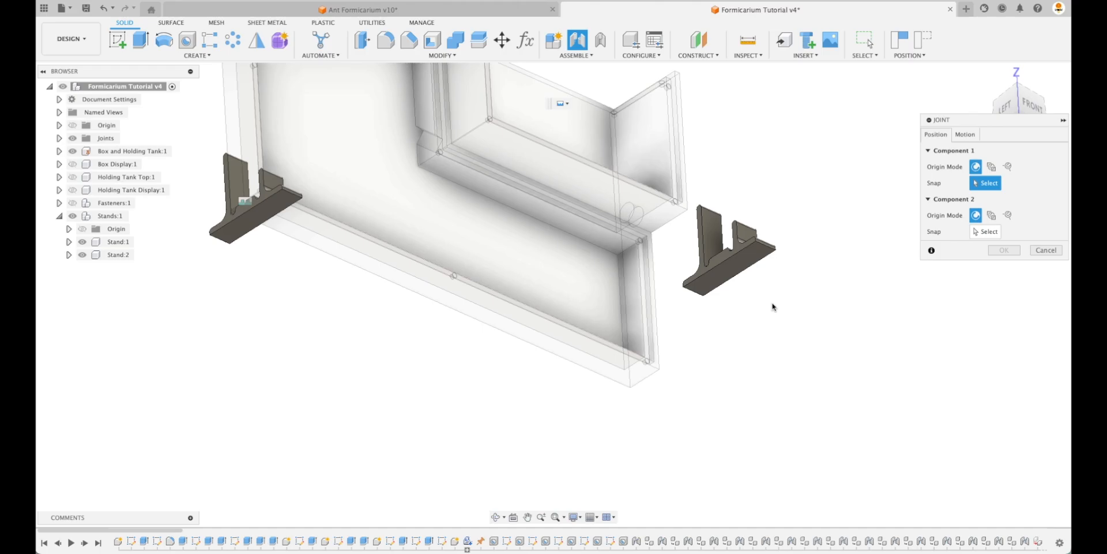
scroll(773, 307, up, 5)
shift+middle_drag(739, 284, 825, 473)
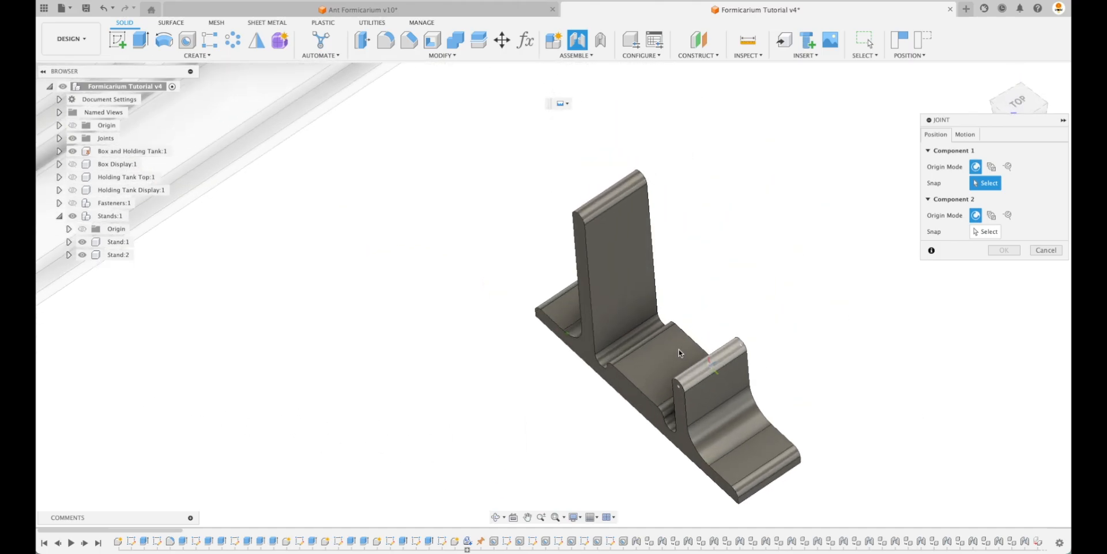
scroll(683, 352, up, 3)
click(696, 343)
scroll(756, 257, down, 8)
shift+middle_drag(756, 257, 501, 447)
scroll(502, 447, up, 4)
click(526, 467)
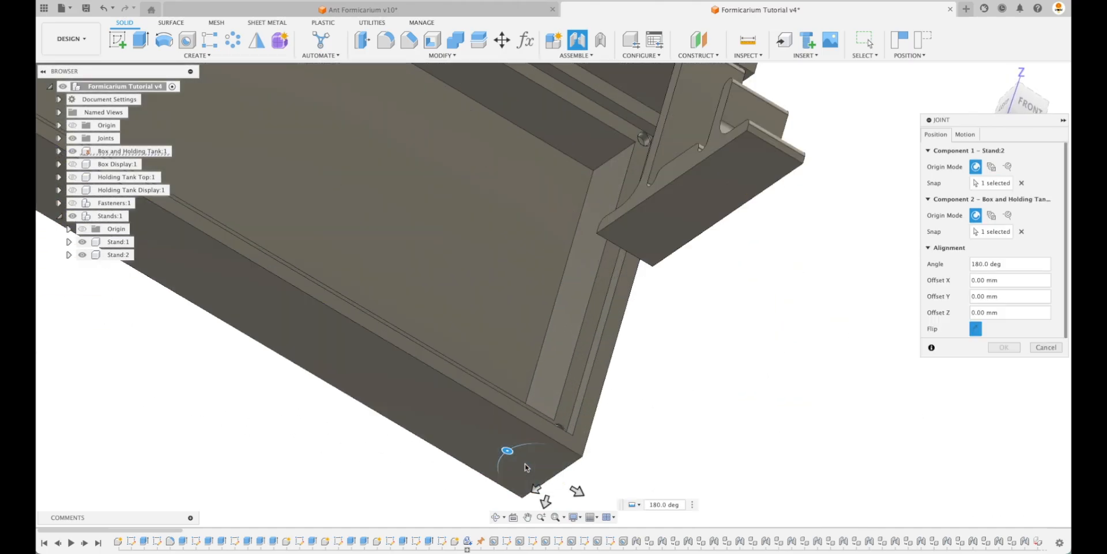
click(1004, 348)
- Show the Box Display, Holding Tank Top, Holding Tank Display and Fasteners components in the home view
click(984, 78)
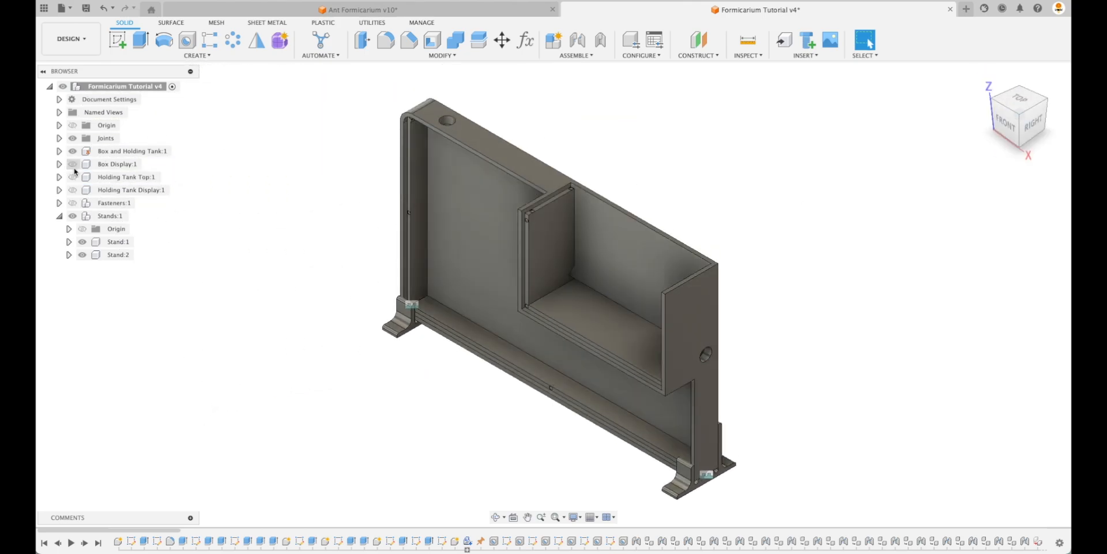
click(73, 165)
click(73, 178)
click(73, 191)
click(75, 203)
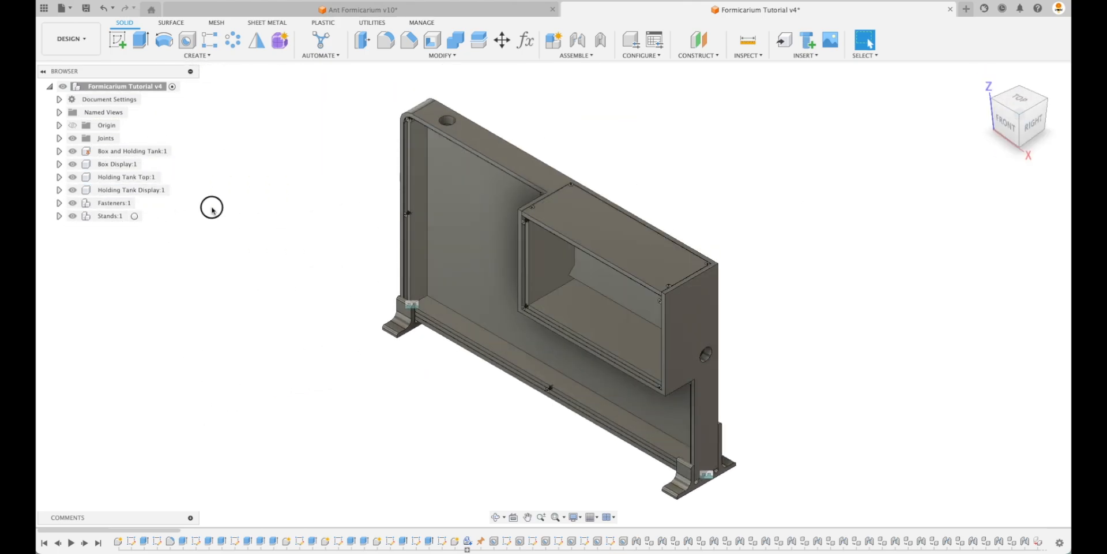
- Hide the symbols of the two new stand joints, Rigid 35 and Rigid 36
click(59, 139)
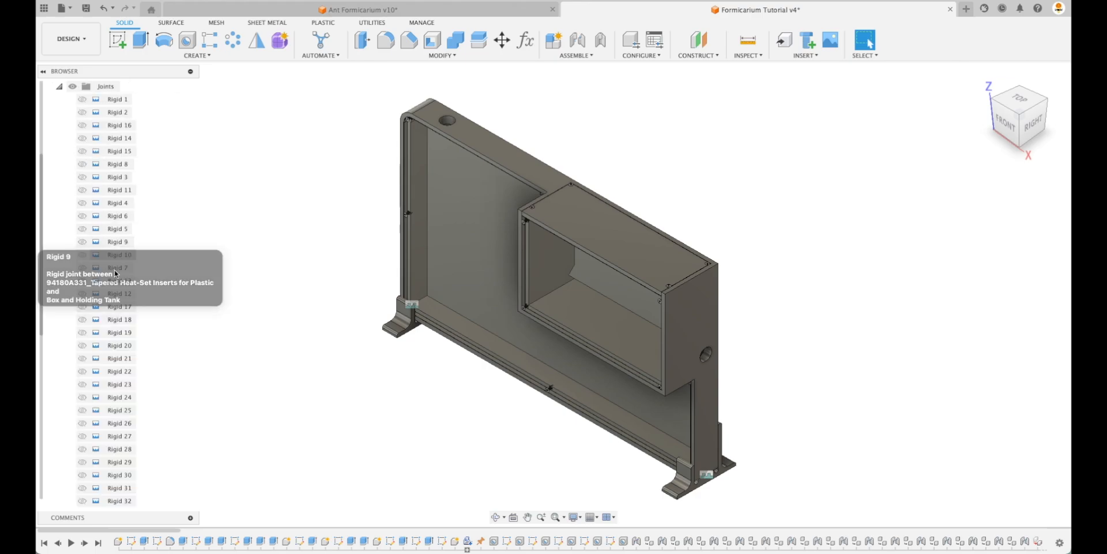
scroll(92, 271, down, 4)
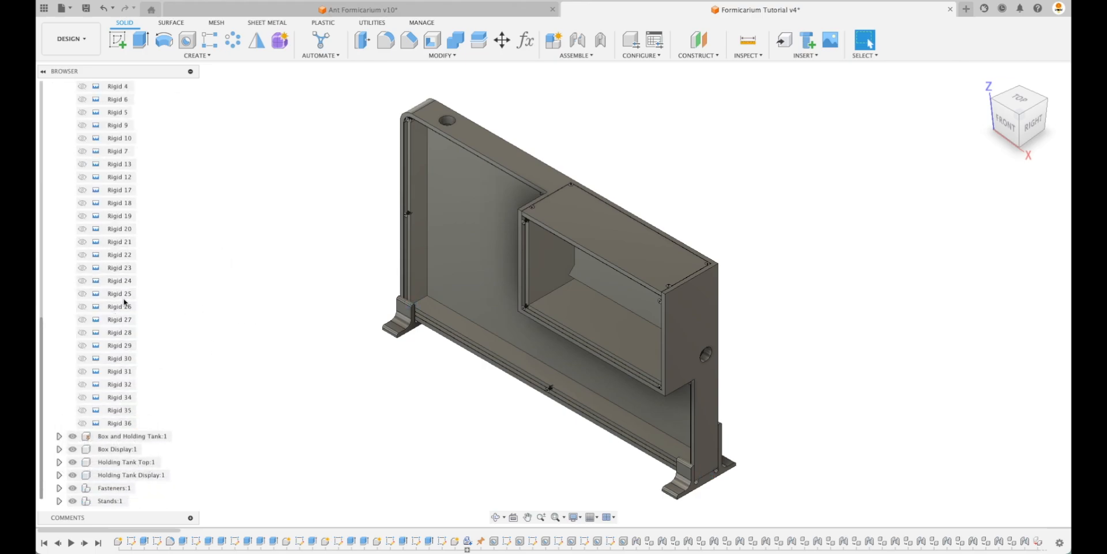
scroll(59, 137, up, 3)
click(60, 139)
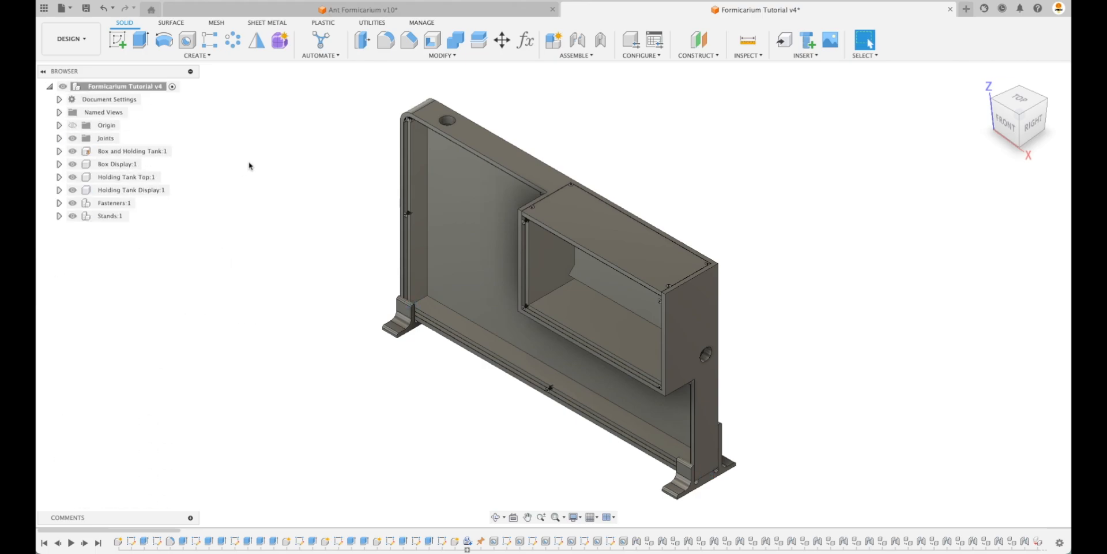
- Set the user parameters MainBoxWidth to 600 mm and MainBoxHeight to 400 mm
click(526, 40)
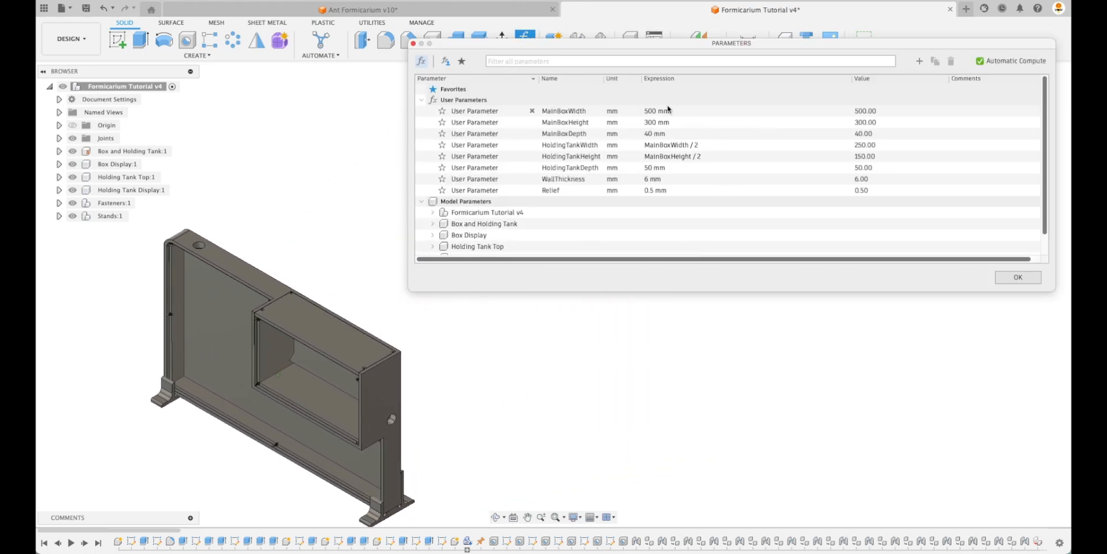
click(668, 110)
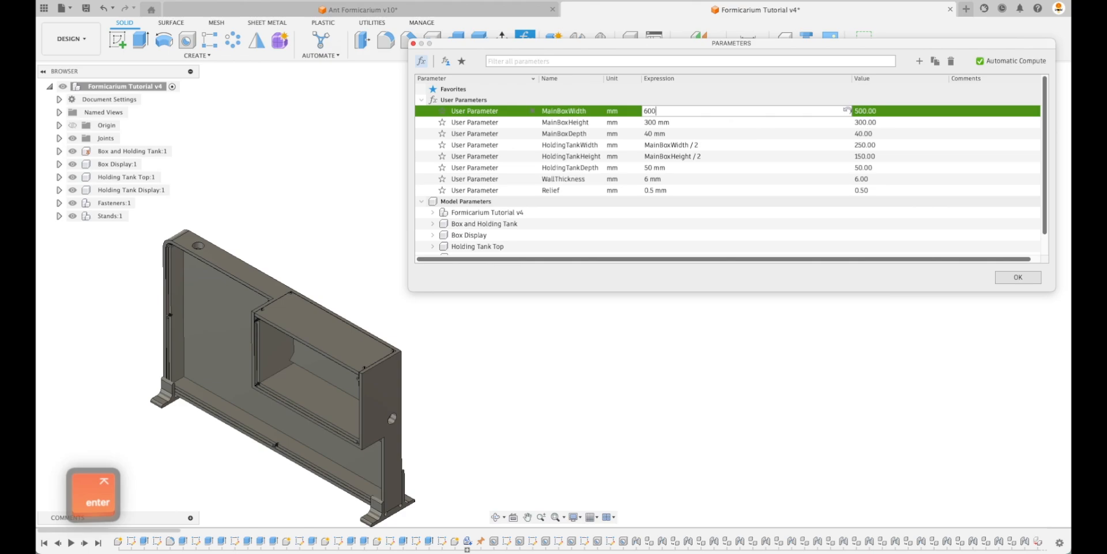
key(Return)
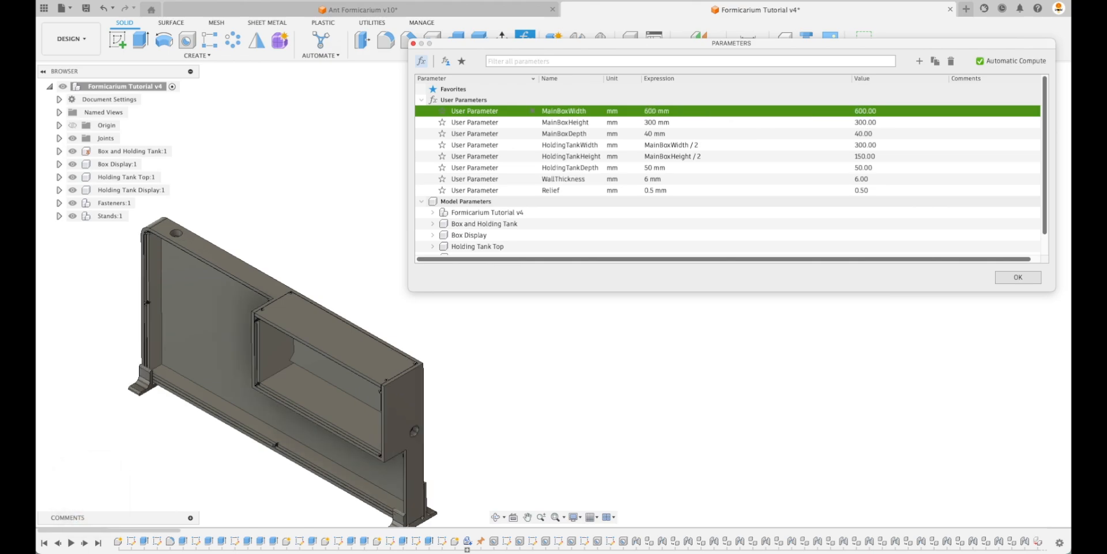
click(668, 122)
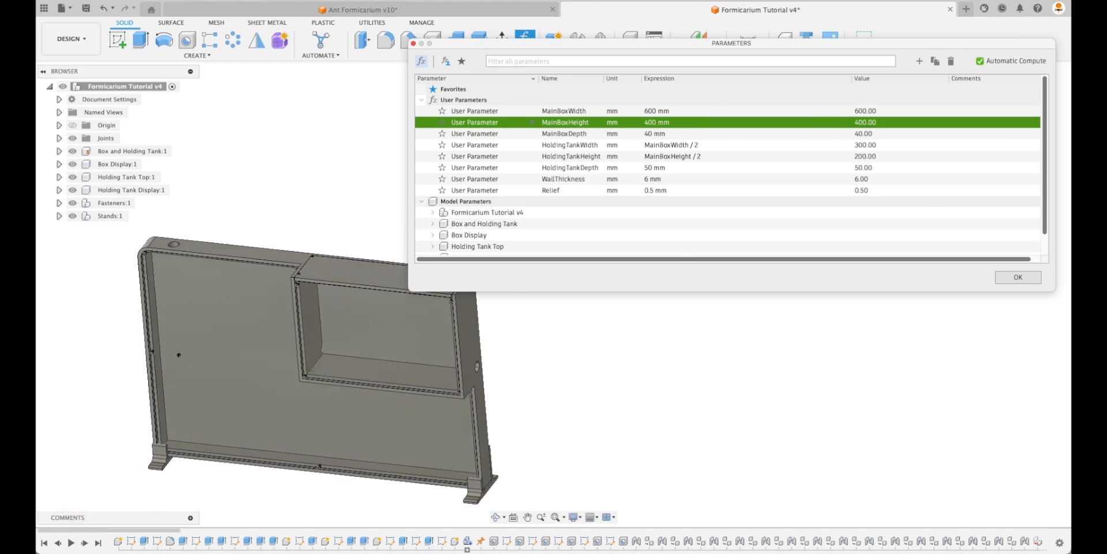
scroll(337, 331, up, 4)
shift+middle_drag(337, 331, 438, 340)
shift+middle_drag(810, 219, 439, 348)
click(1017, 277)
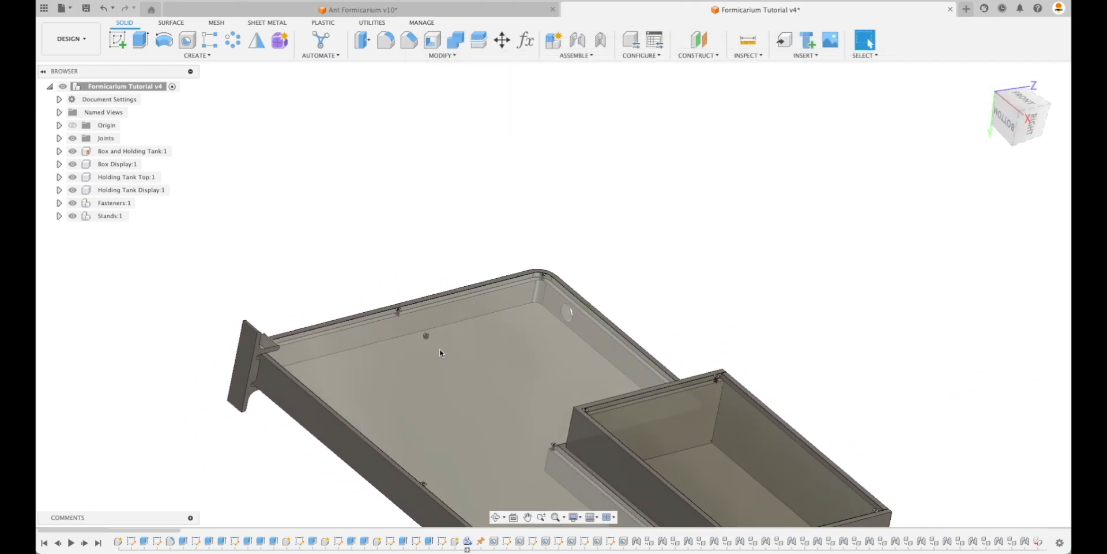
- Hide the Box Display component and expand Fasteners to locate the stray heat-set insert floating inside the box
scroll(290, 284, up, 5)
shift+middle_drag(288, 284, 97, 170)
click(72, 165)
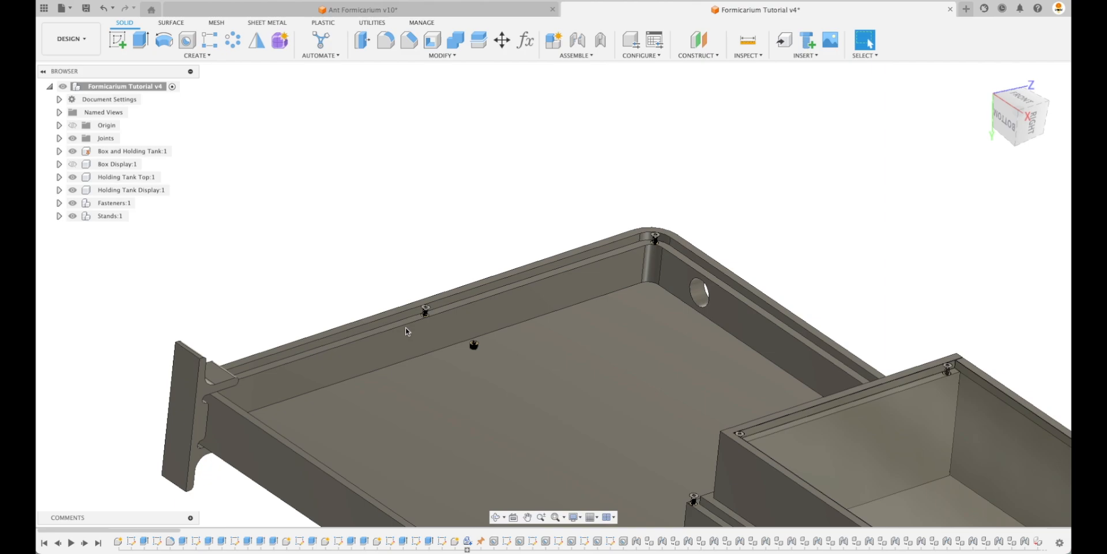
shift+middle_drag(477, 347, 466, 342)
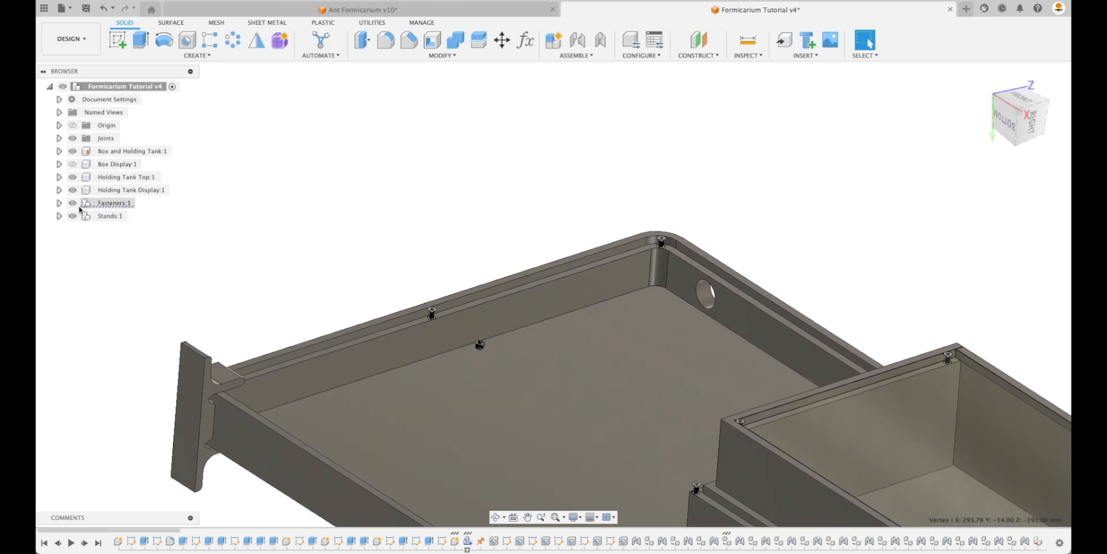
click(60, 204)
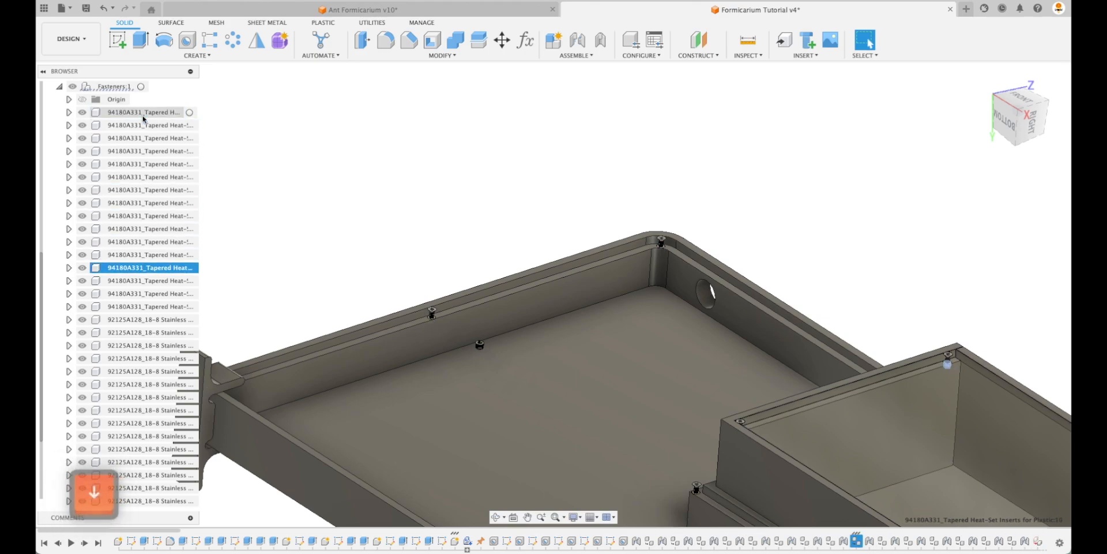
click(268, 119)
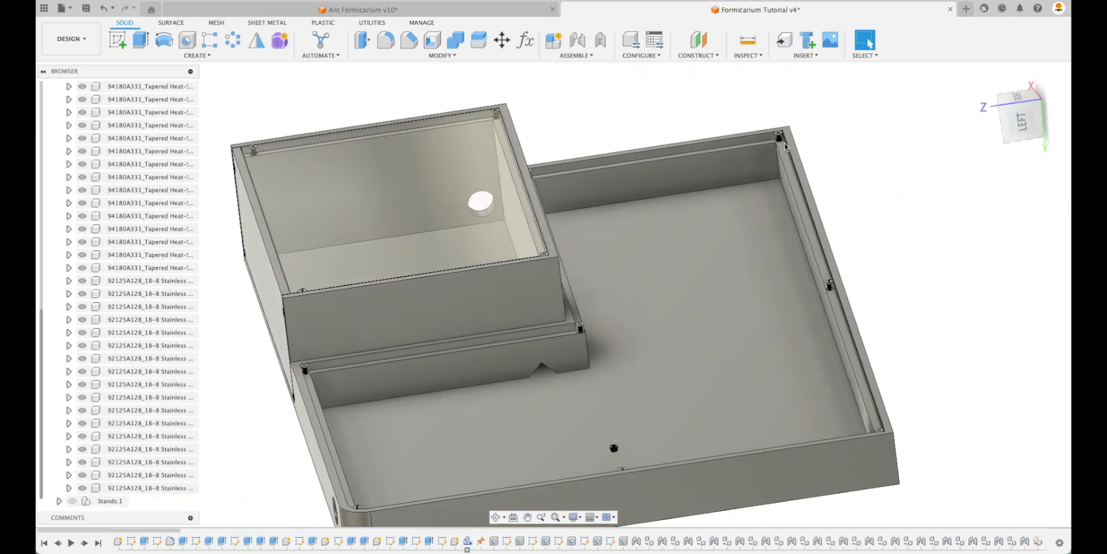
- Hide all 92125A128 stainless steel flat head screws in the Fasteners component
scroll(773, 137, up, 6)
scroll(773, 137, down, 3)
scroll(773, 136, down, 5)
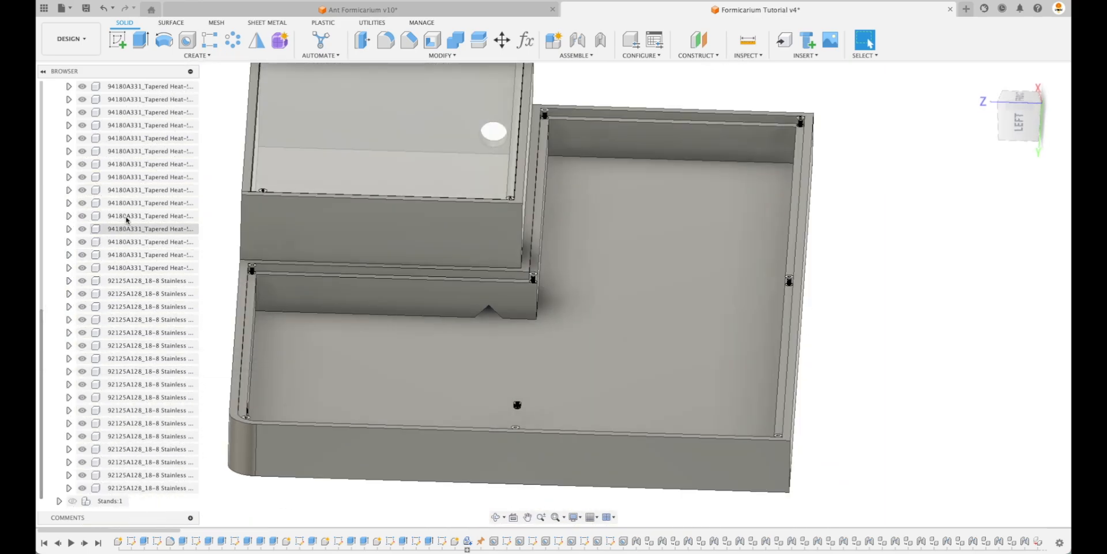
scroll(126, 219, up, 2)
scroll(146, 315, down, 2)
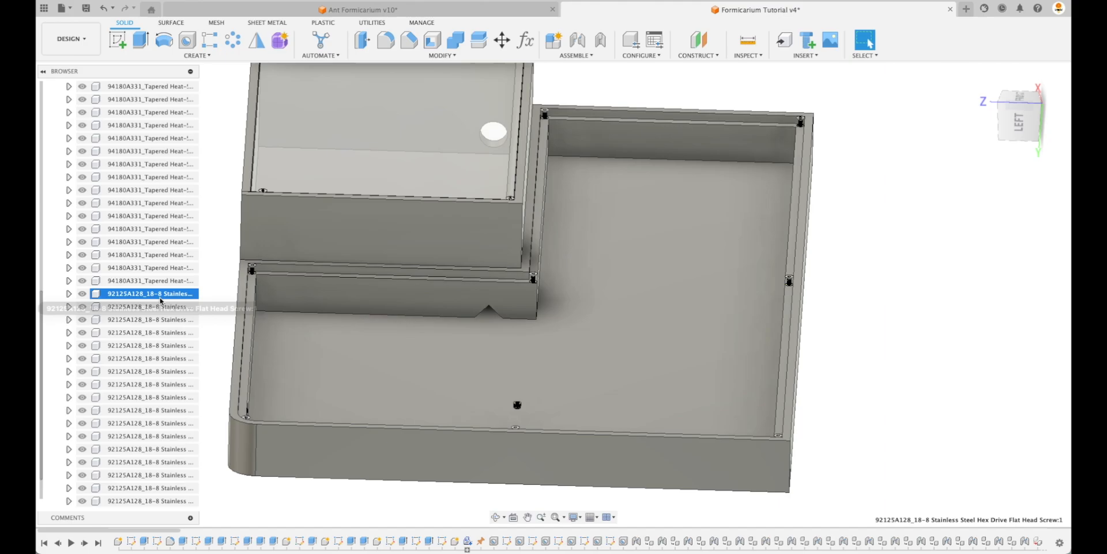
shift+click(166, 488)
key(v)
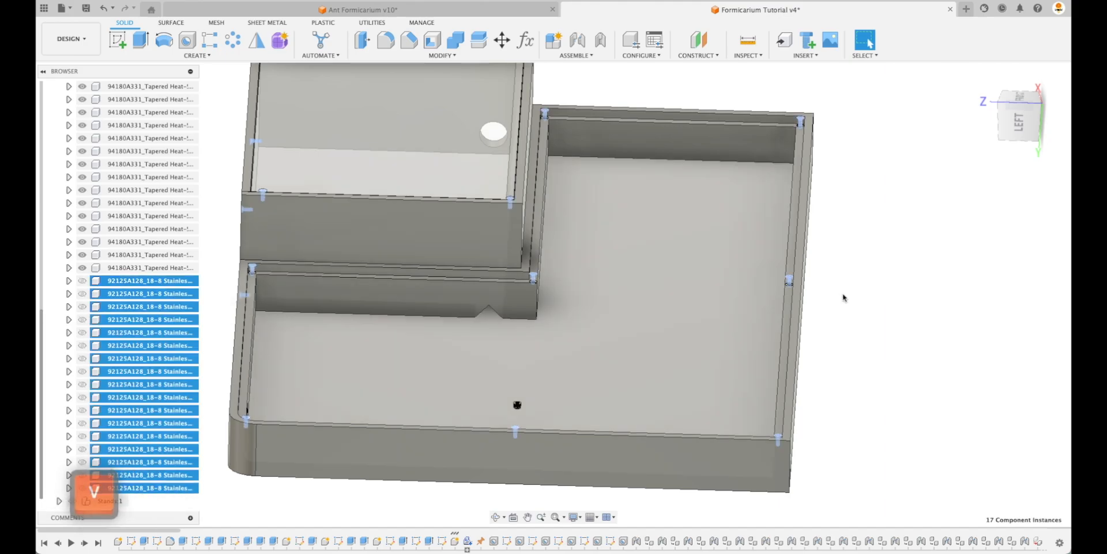
click(576, 41)
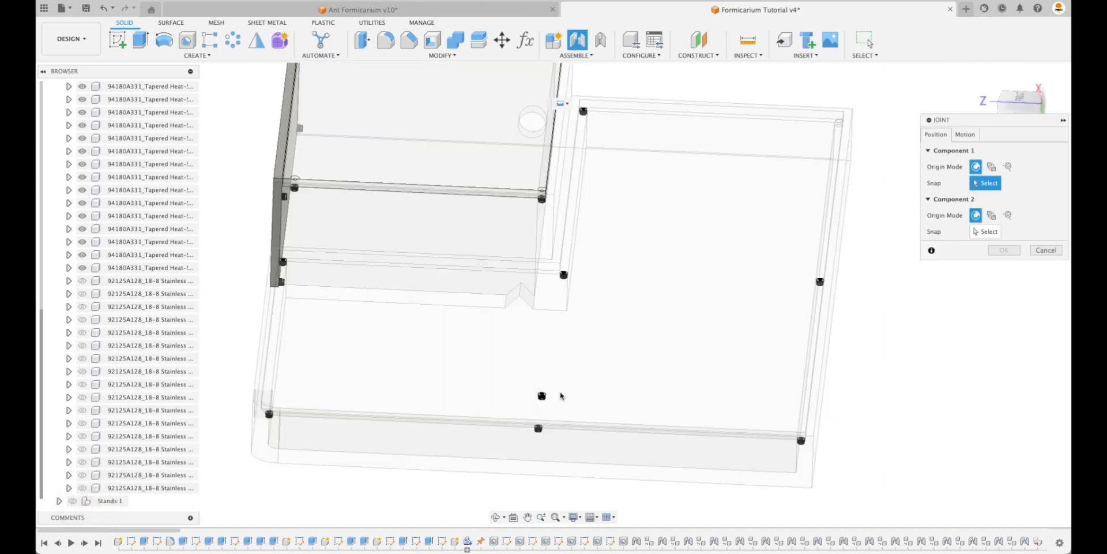
click(542, 396)
click(536, 388)
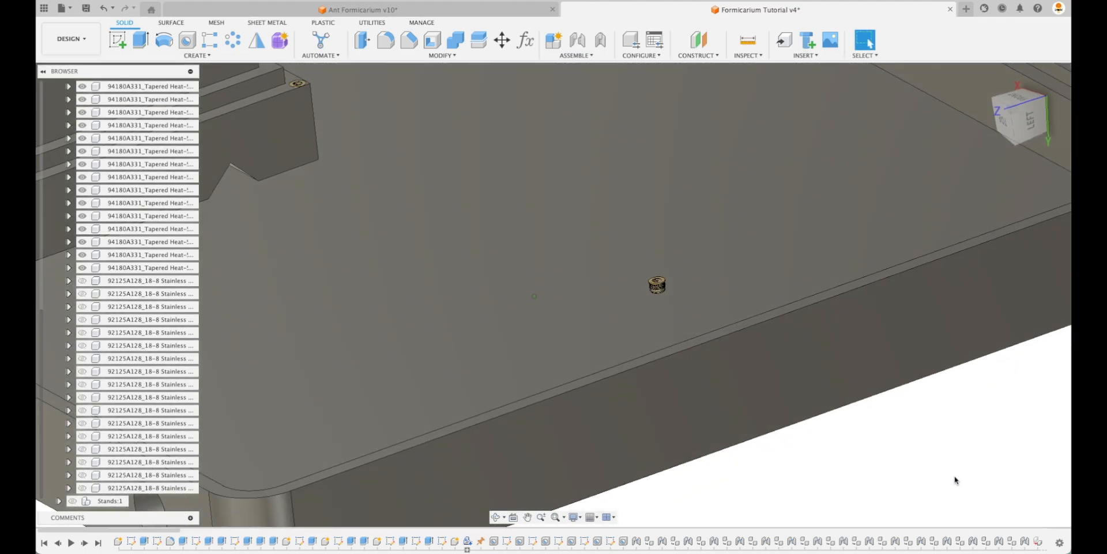
- Collapse the Fasteners component and hide Box and Holding Tank to isolate the stray heat-set insert
shift+middle_drag(955, 480, 175, 156)
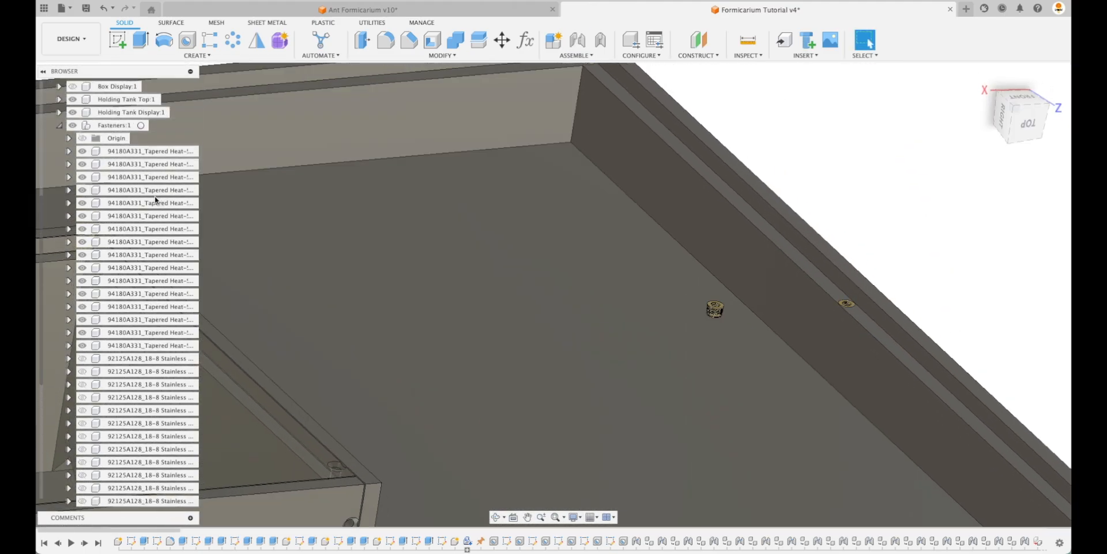
scroll(155, 201, up, 3)
click(59, 203)
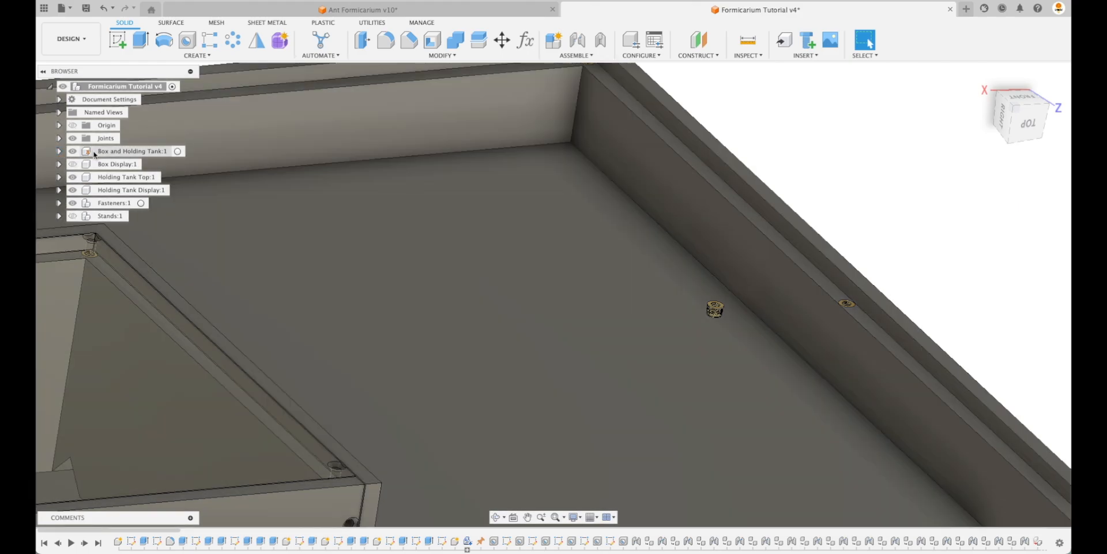
click(72, 152)
click(836, 150)
- Try to joint the stray heat-set insert's end face to the empty insert hole at the box's corner
click(577, 45)
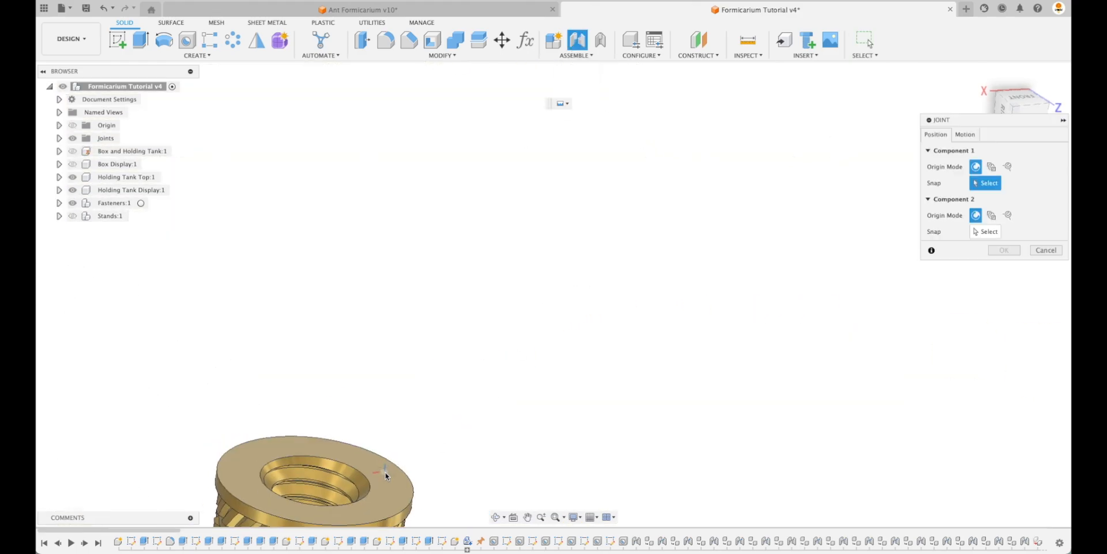
click(375, 470)
scroll(606, 408, down, 5)
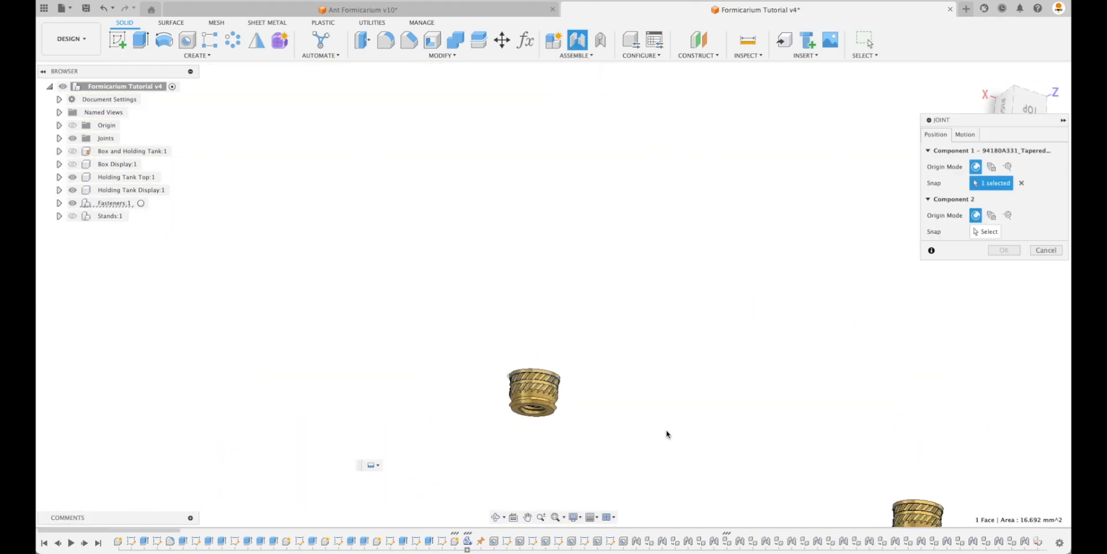
shift+middle_drag(667, 433, 643, 435)
scroll(577, 248, down, 3)
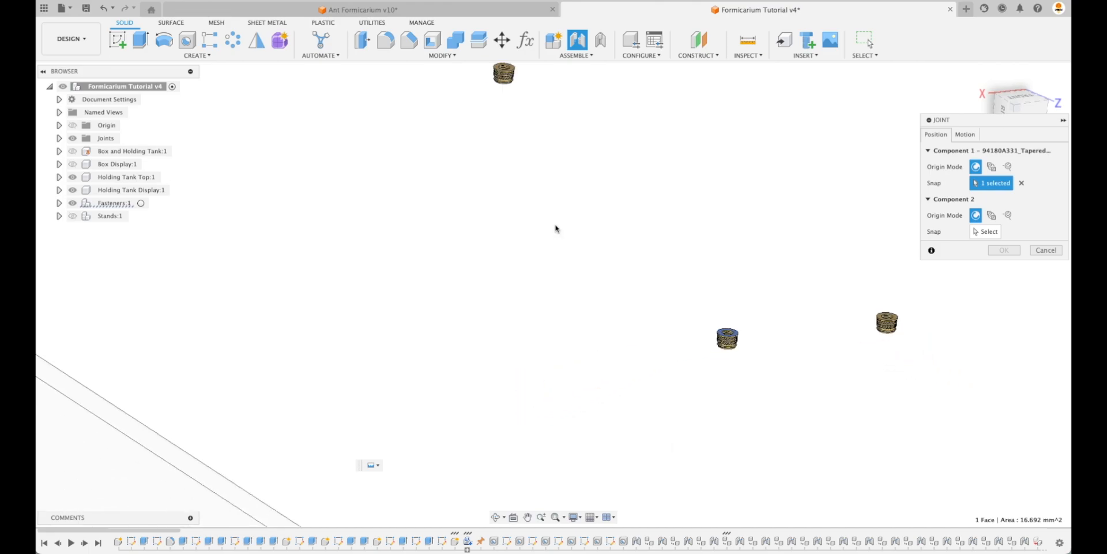
scroll(557, 231, down, 5)
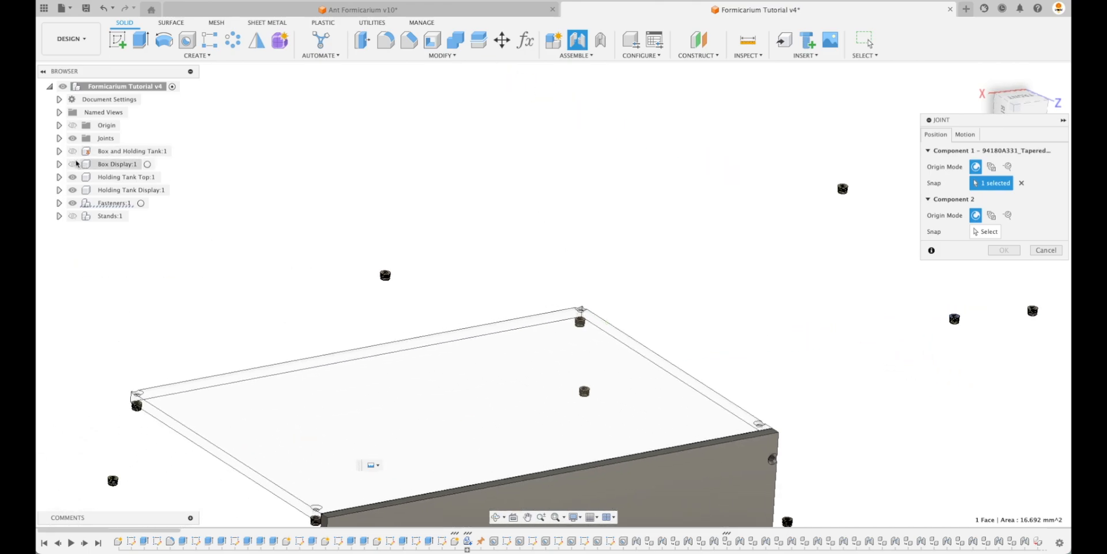
click(72, 151)
scroll(122, 296, up, 5)
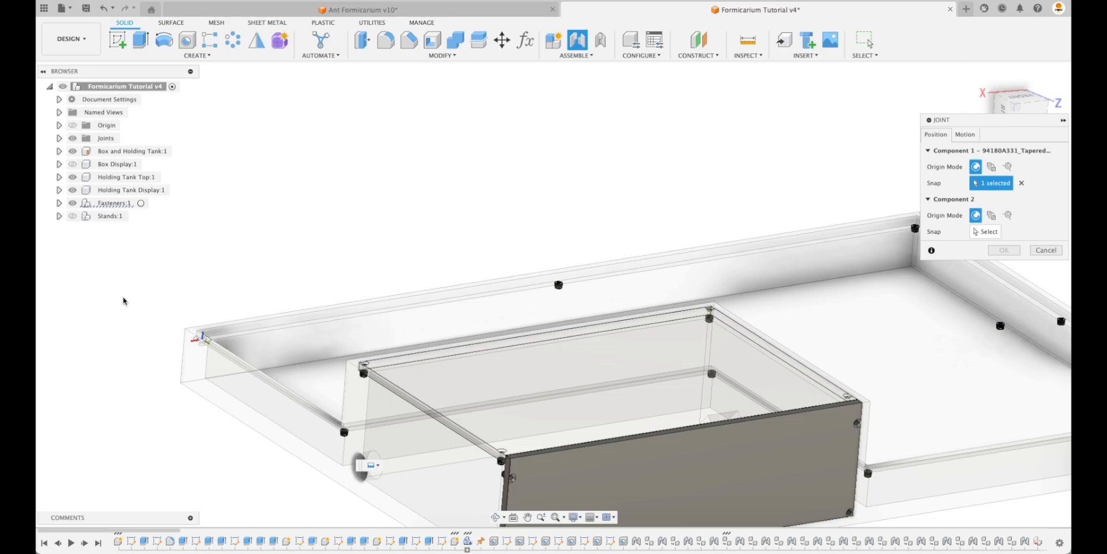
scroll(121, 334, up, 6)
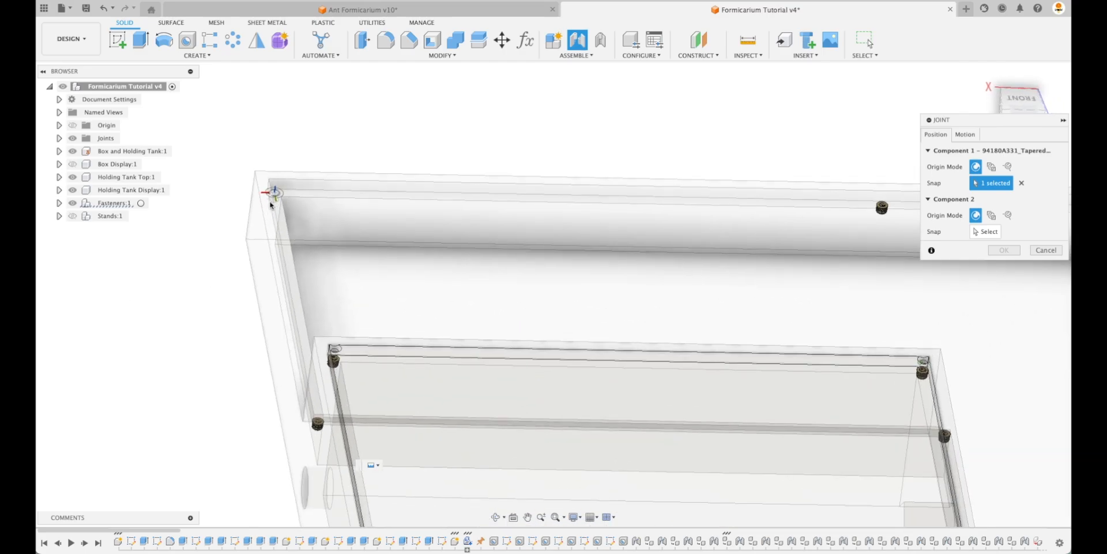
scroll(279, 196, up, 4)
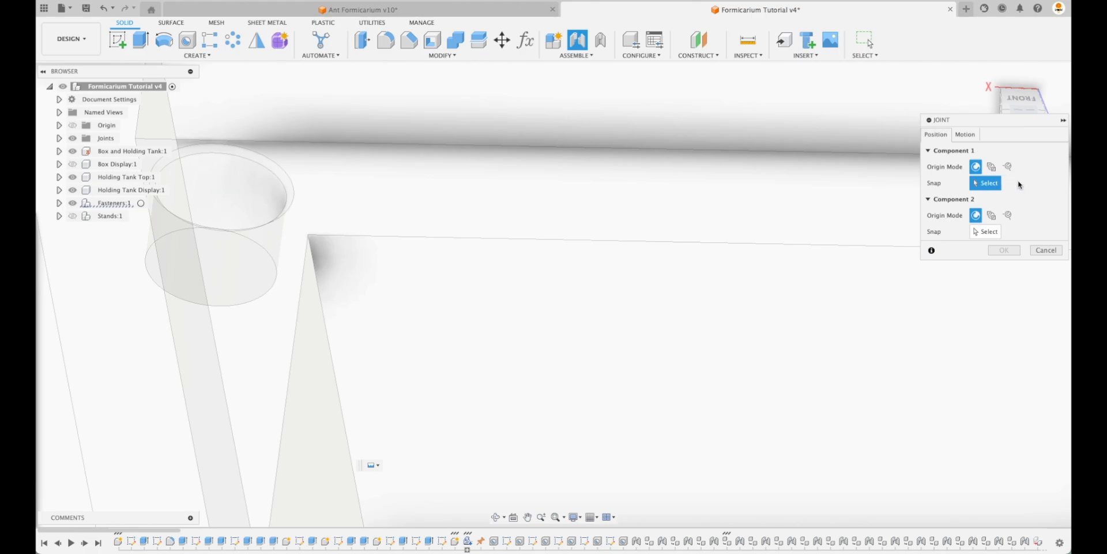
click(1044, 249)
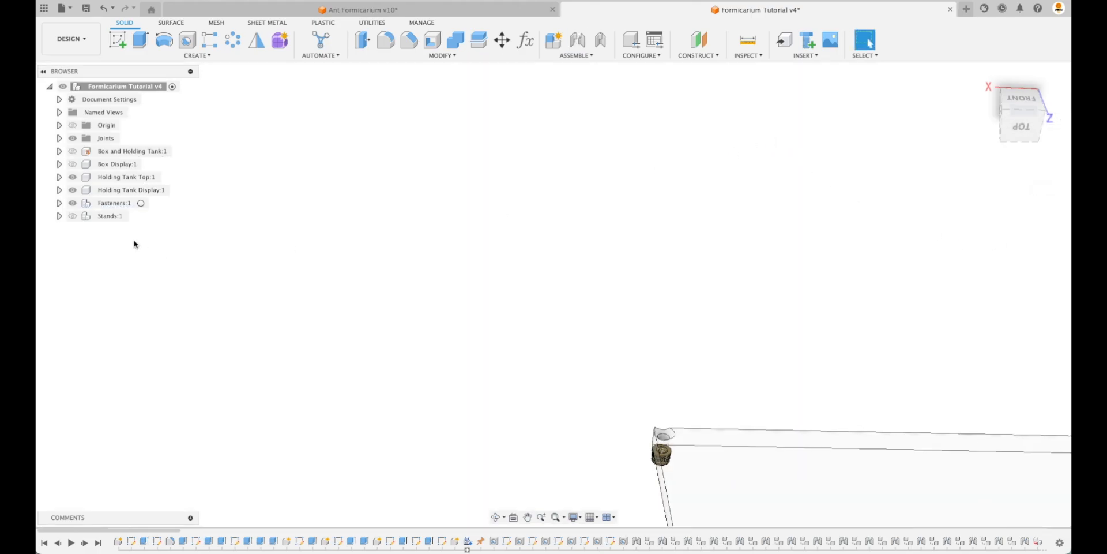
- Delete the stray heat-set insert from the Fasteners component
click(81, 216)
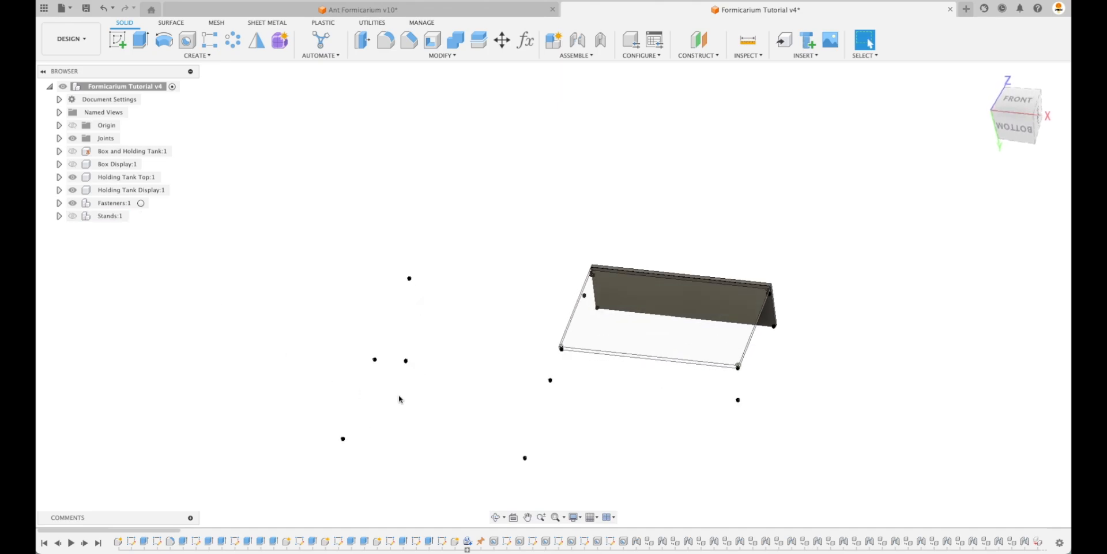
scroll(409, 366, up, 10)
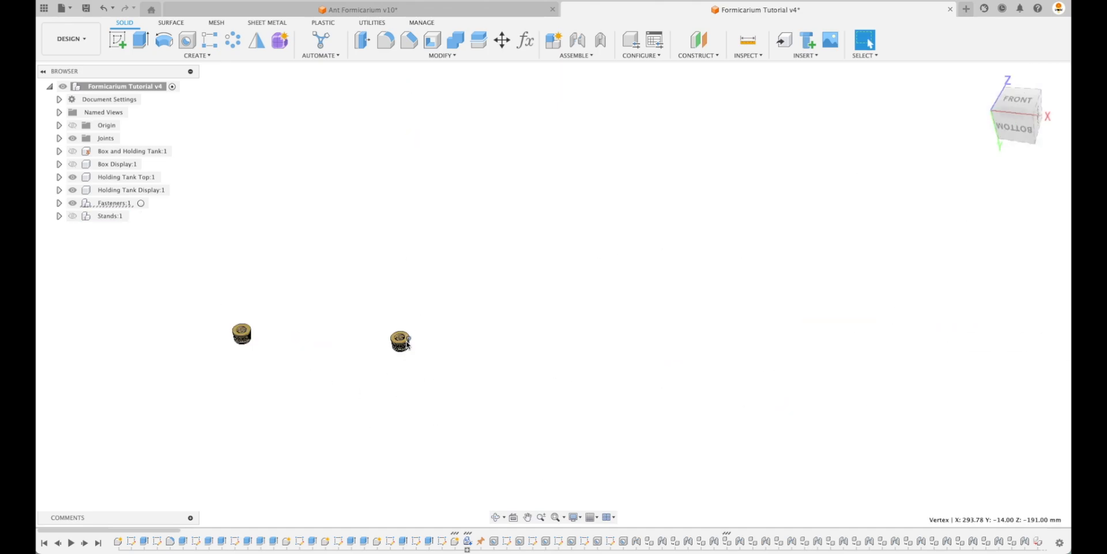
click(59, 203)
scroll(96, 229, down, 3)
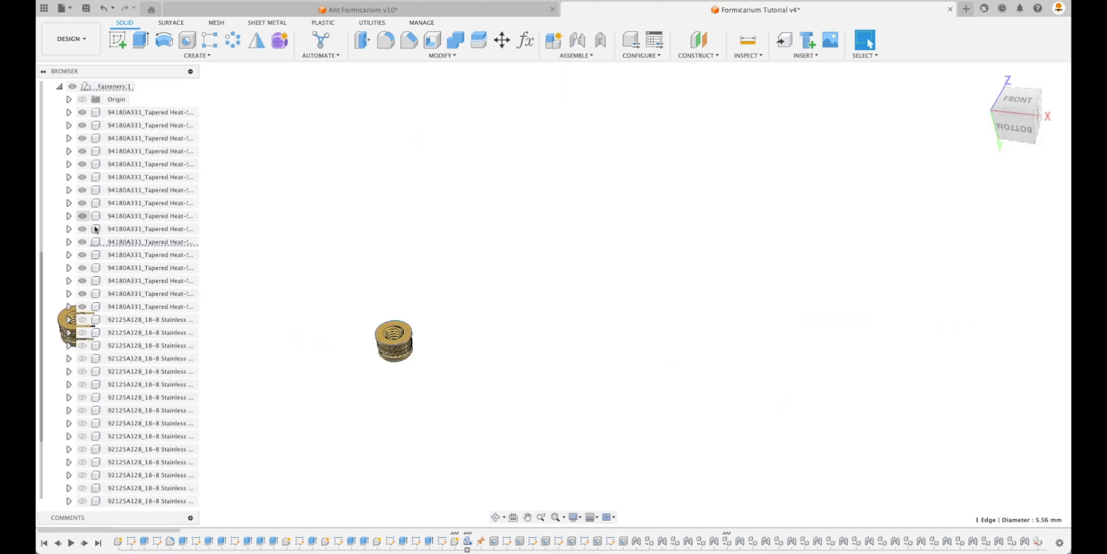
key(Delete)
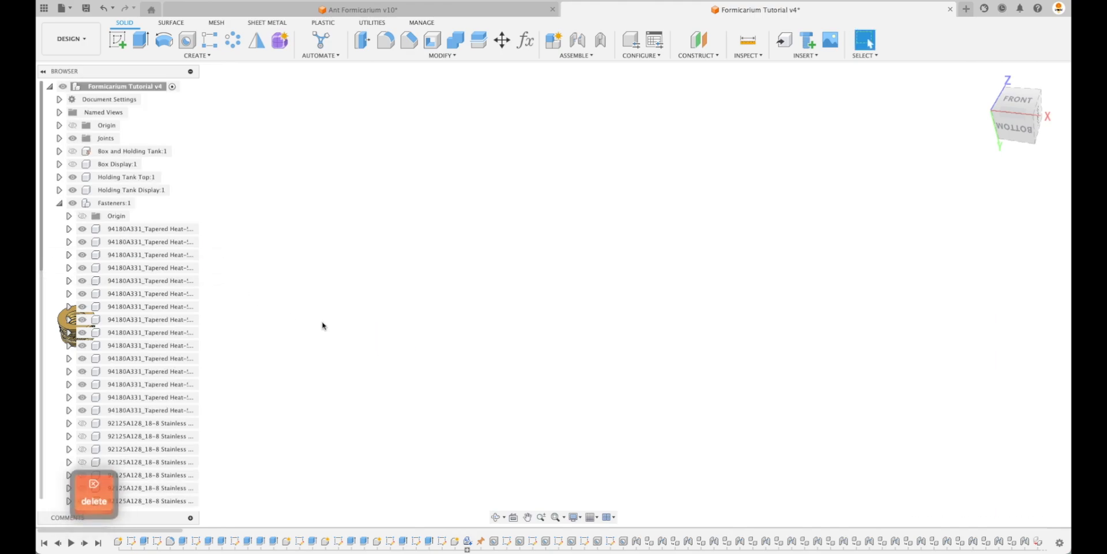
- Move the top-level 94180A331 Tapered Heat-Set Insert:5 into the Fasteners component, and collapse Fasteners
scroll(369, 334, down, 10)
shift+middle_drag(398, 348, 613, 393)
scroll(612, 380, up, 5)
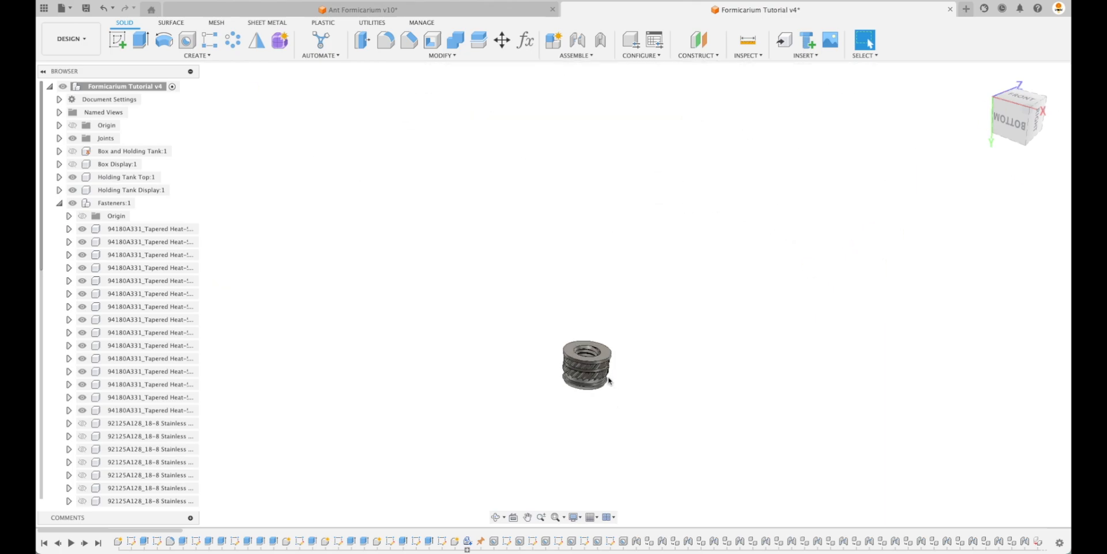
scroll(615, 383, down, 4)
click(329, 375)
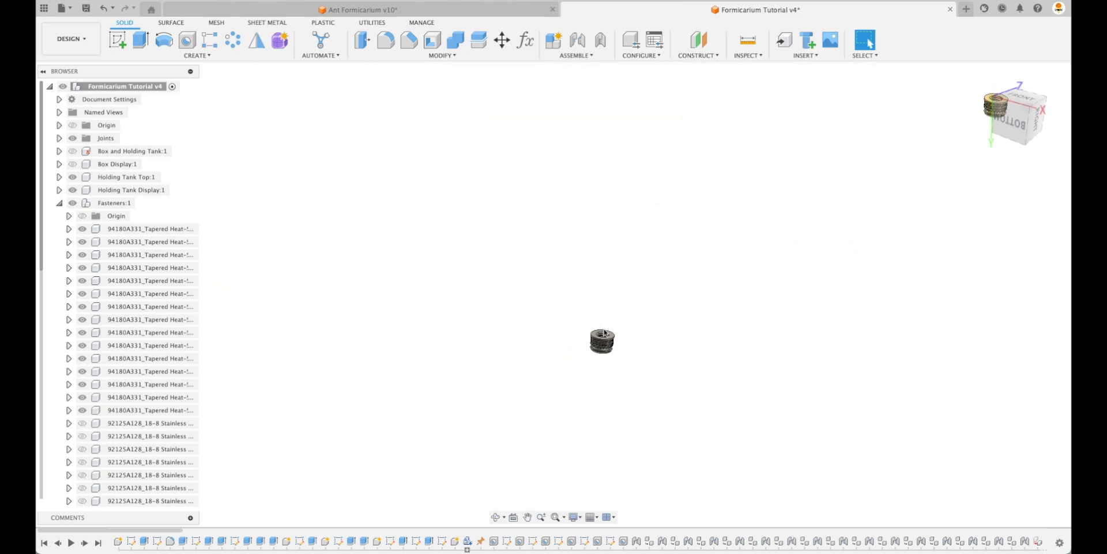
scroll(113, 354, down, 5)
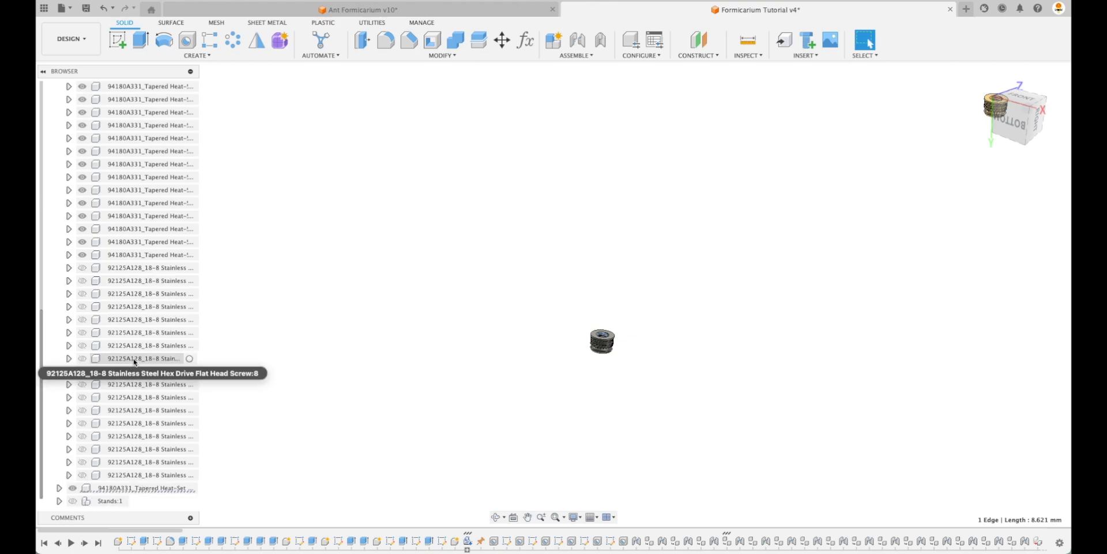
click(159, 489)
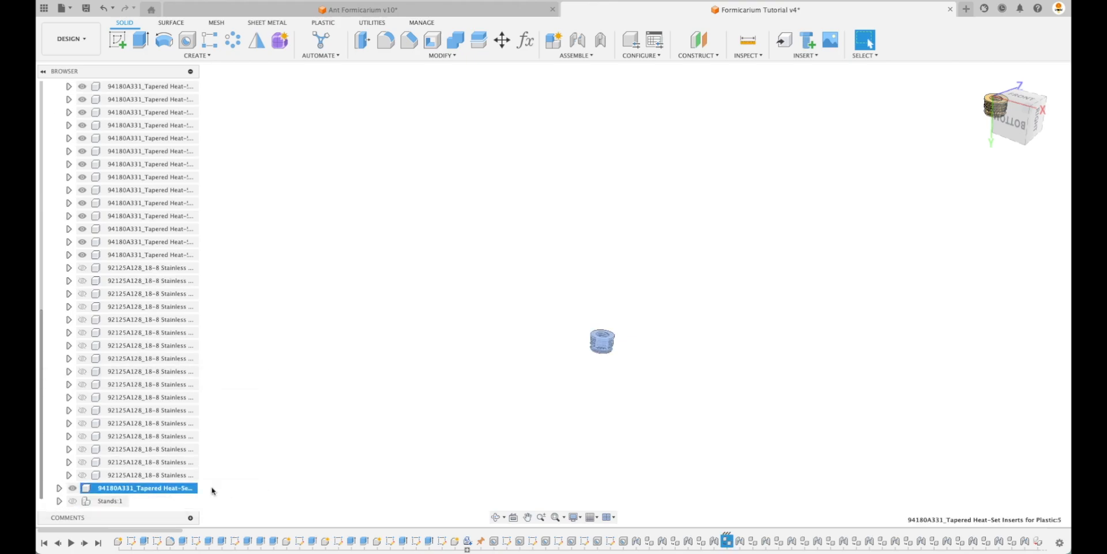
drag(145, 489, 114, 164)
scroll(329, 279, down, 10)
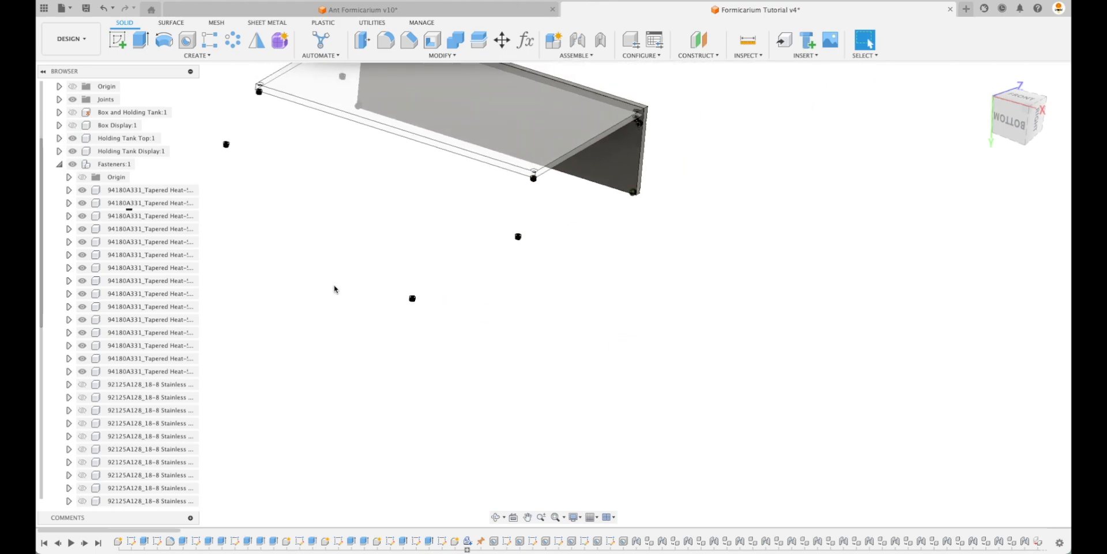
scroll(336, 292, left, 5)
shift+scroll(366, 314, down, 10)
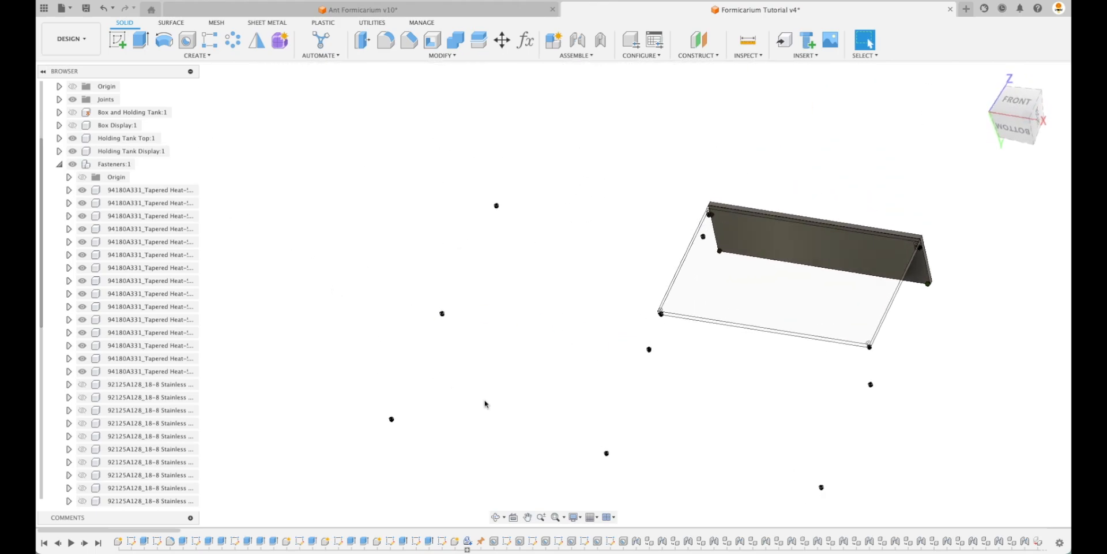
shift+scroll(487, 403, down, 5)
click(58, 164)
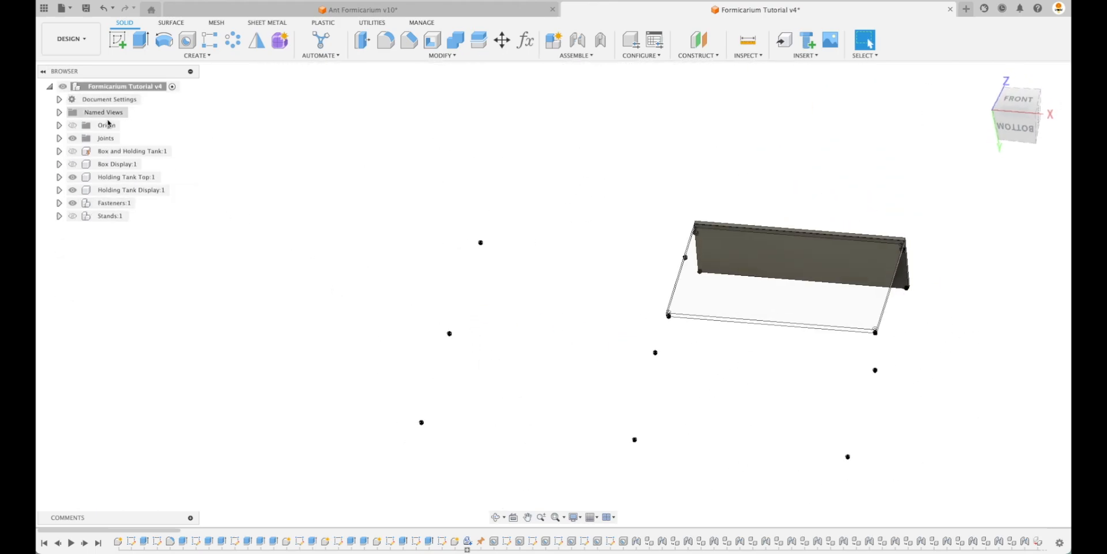
- Show the hidden Box and Holding Tank, Box Display and Stands components again
click(72, 151)
click(73, 216)
shift+scroll(265, 164, down, 10)
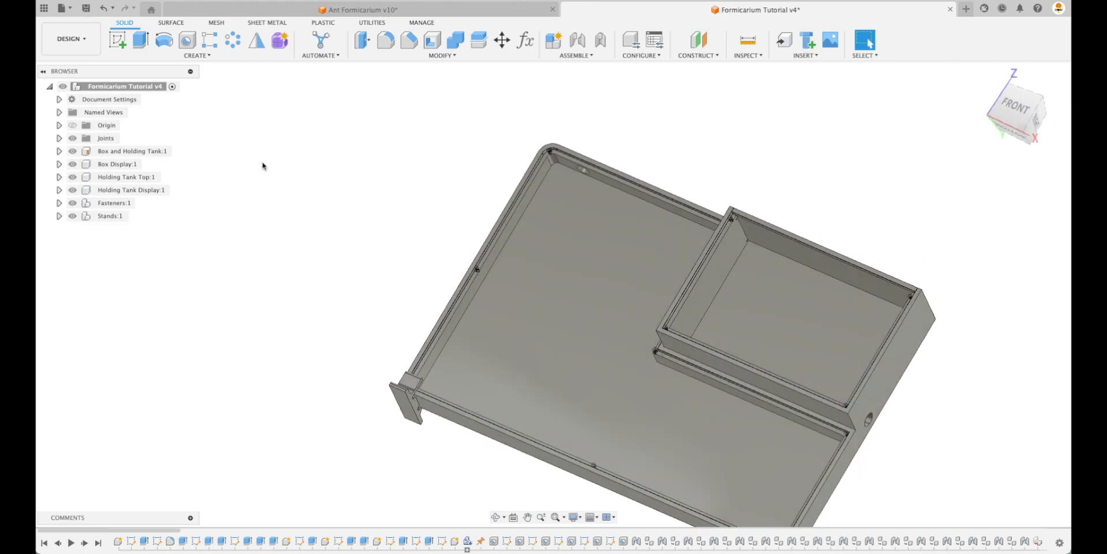
- Set the user parameters MainBoxWidth to 500 mm and MainBoxHeight to 600 mm to test the assembly
click(525, 40)
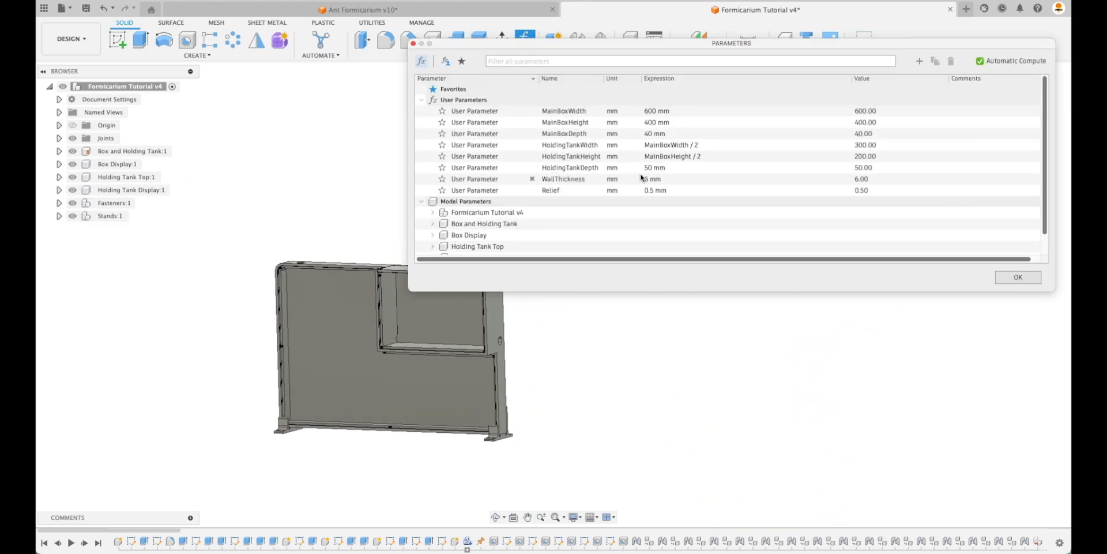
double_click(668, 111)
text(500)
key(Return)
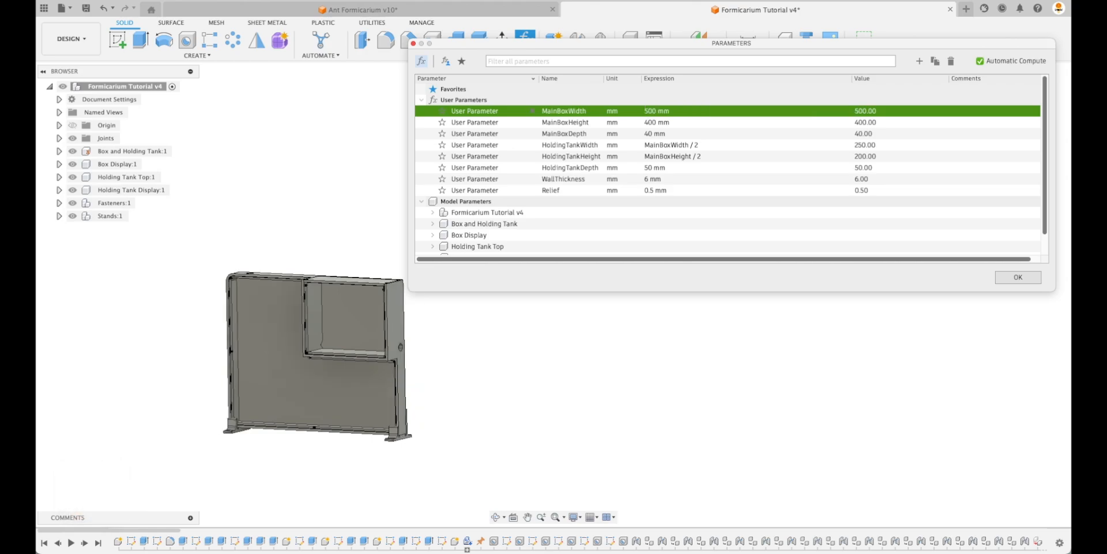
double_click(667, 122)
text(600)
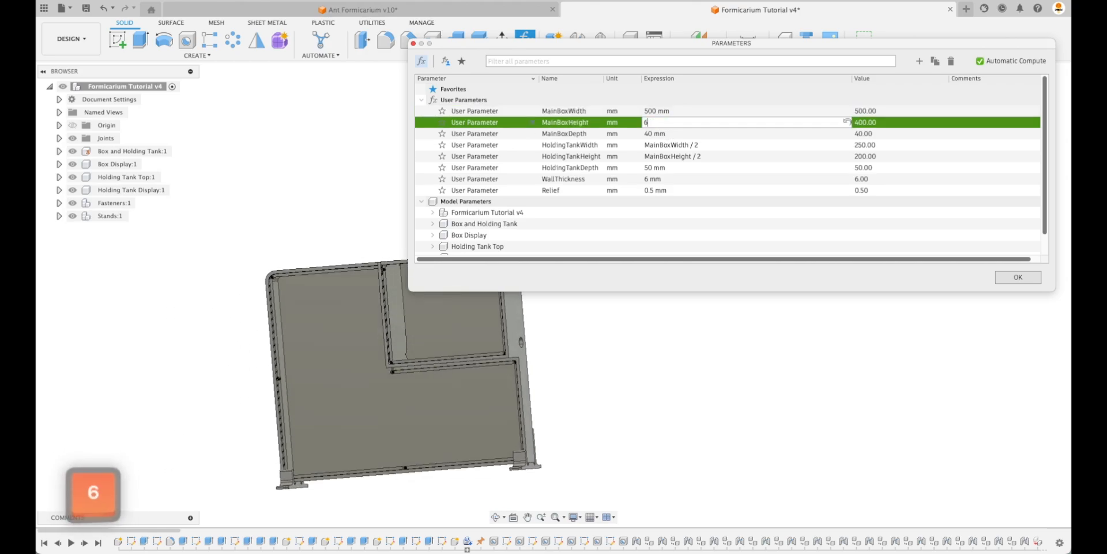
key(Return)
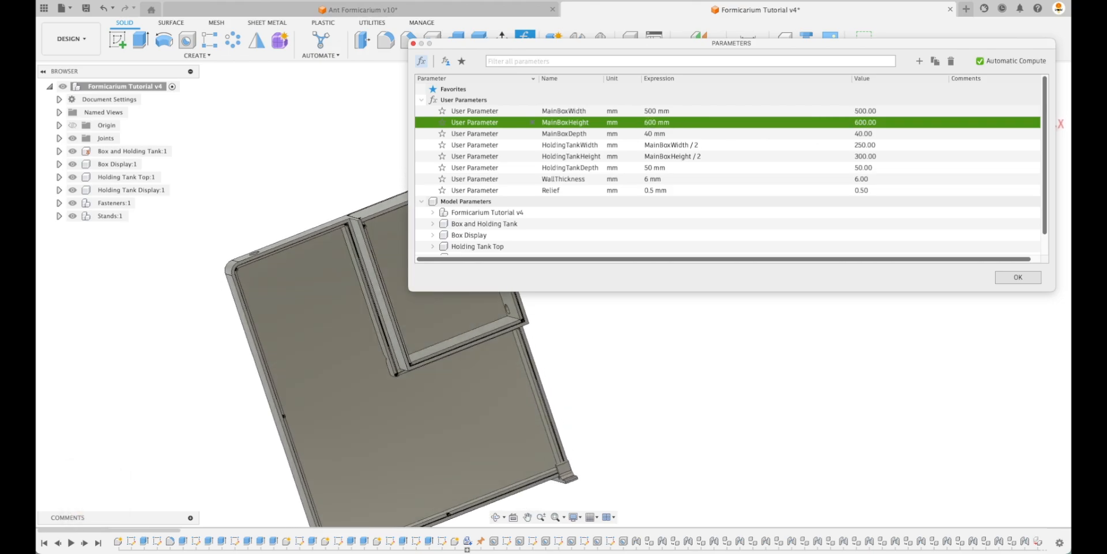
- Set MainBoxWidth to 350 mm and MainBoxHeight to 200 mm, and return the model to the home view
double_click(669, 110)
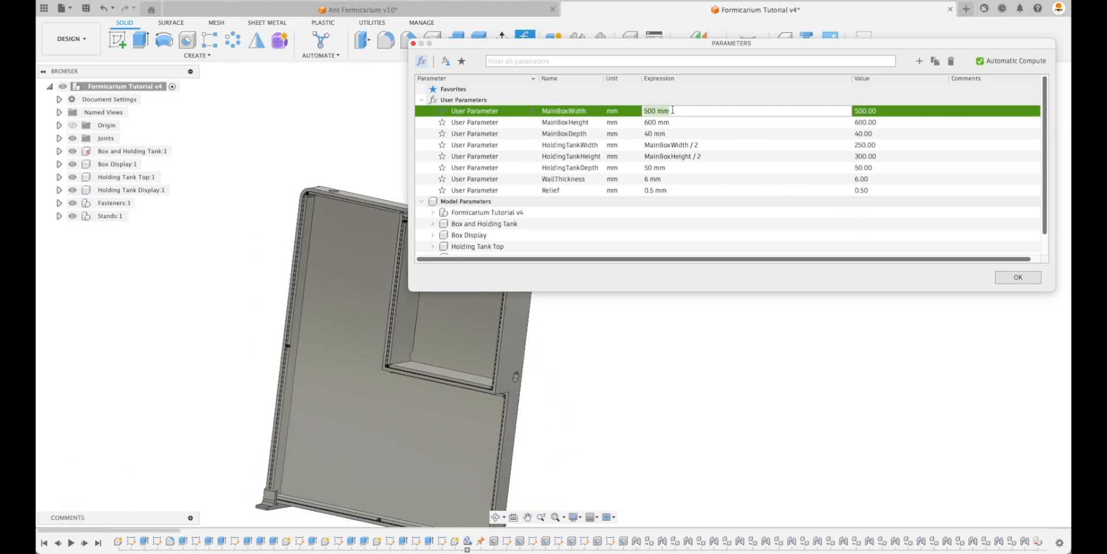
text(350)
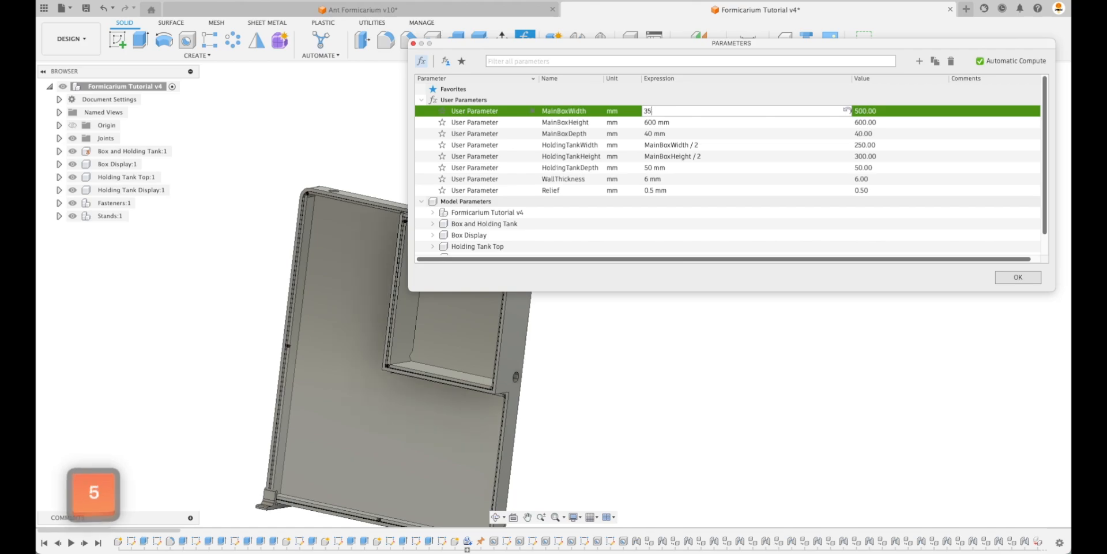
key(Return)
key(Return)
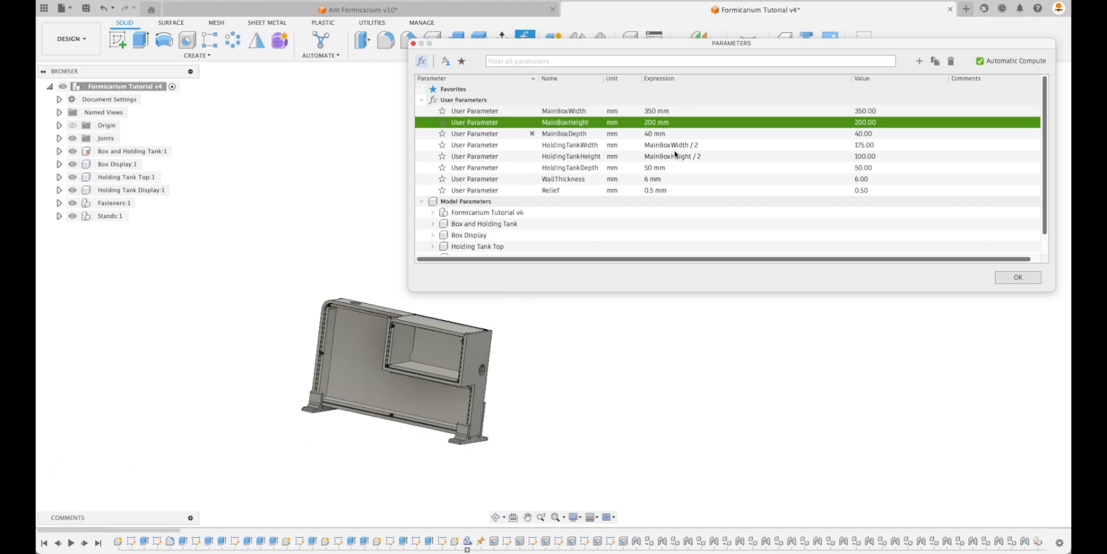
middle_drag(631, 324, 715, 332)
click(984, 78)
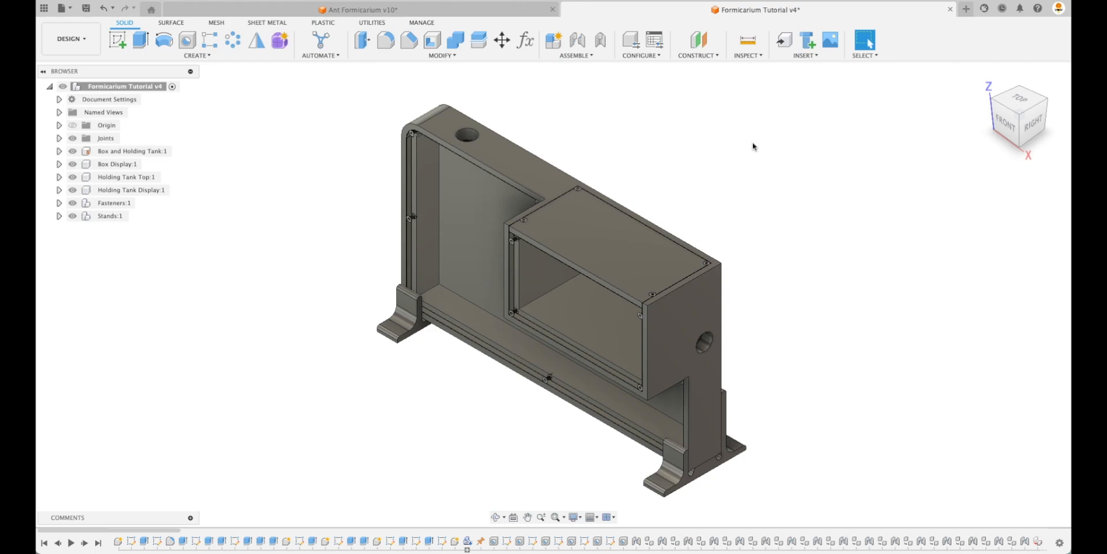
- Move the Holding Tank Top and Holding Tank Display away from the box, and revert their positions
drag(625, 247, 739, 205)
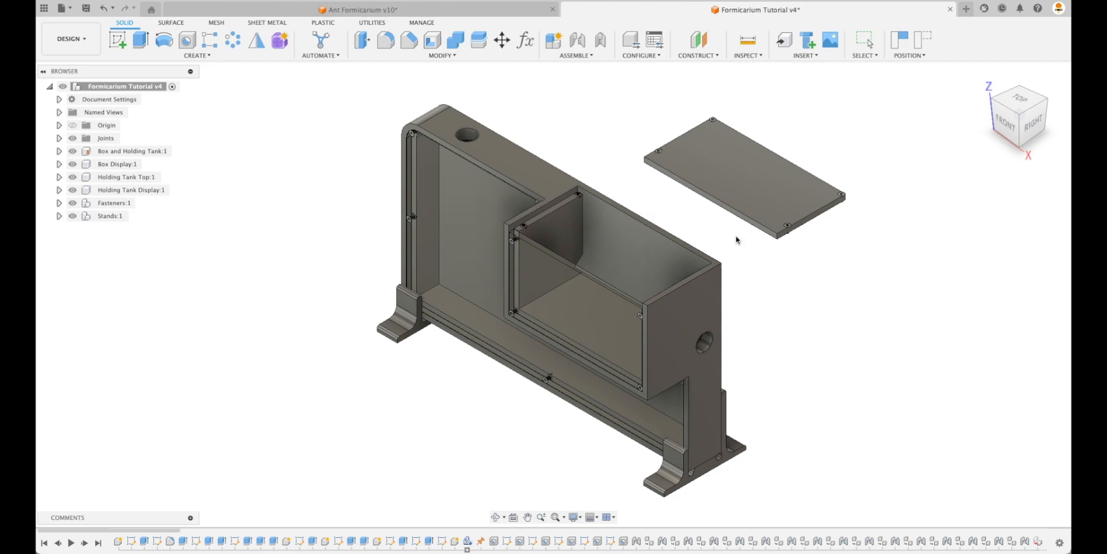
drag(581, 323, 238, 263)
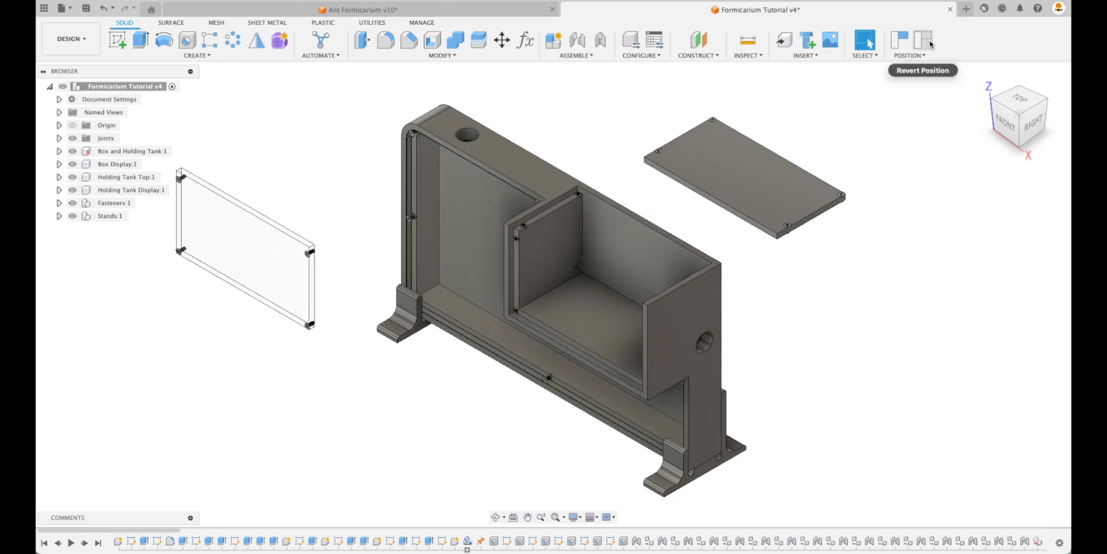
click(923, 39)
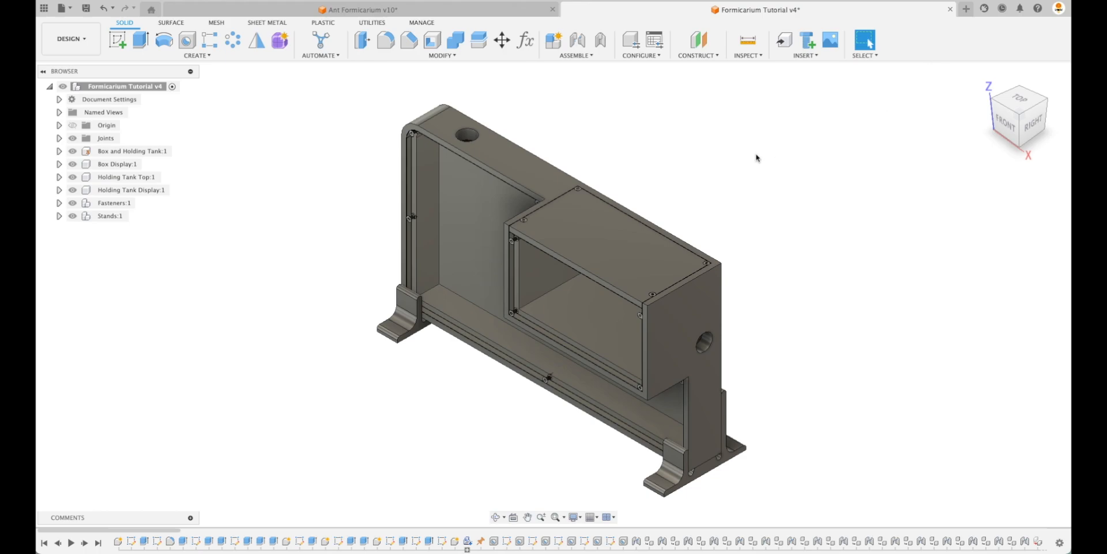
- Create a rigid group from Box and Holding Tank, Box Display, Holding Tank Top and Holding Tank Display, including child components
click(578, 57)
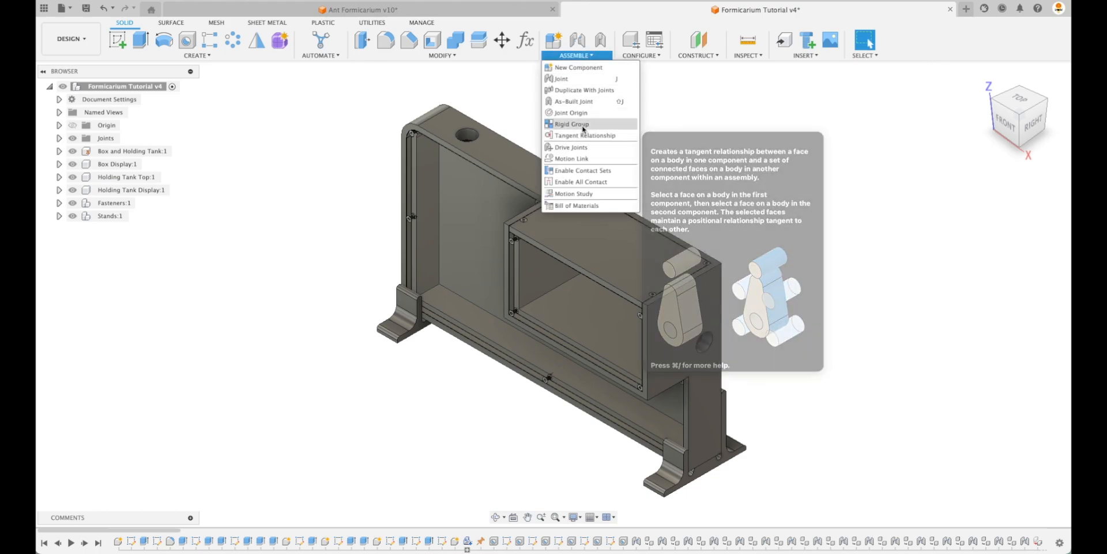
click(584, 125)
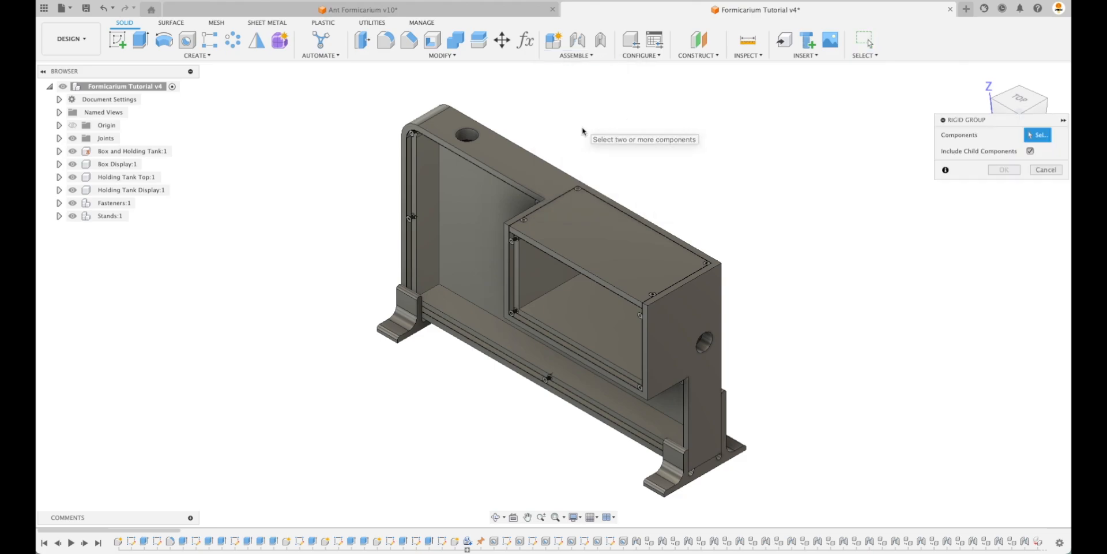
click(576, 223)
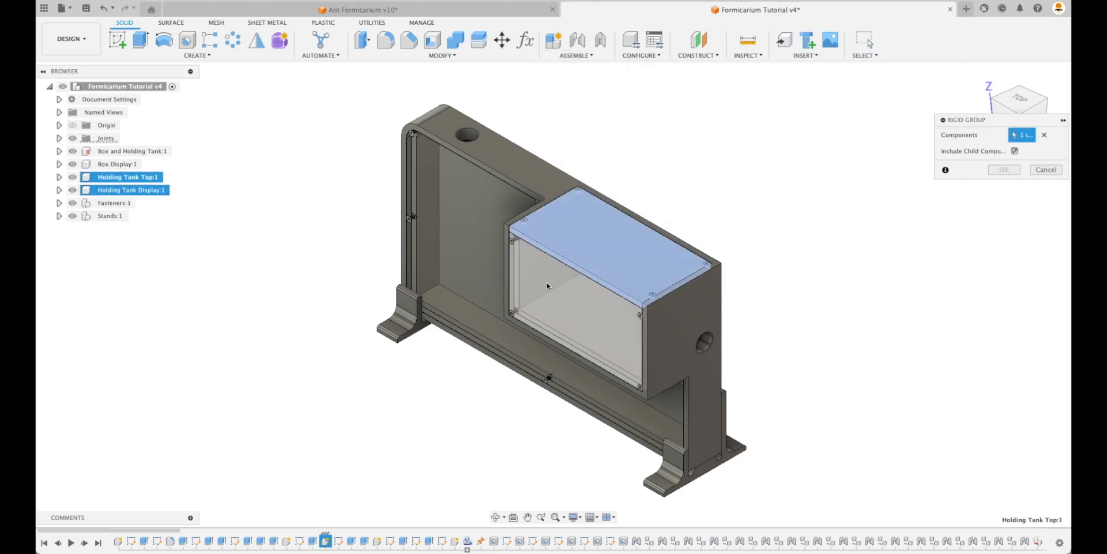
click(568, 297)
click(459, 264)
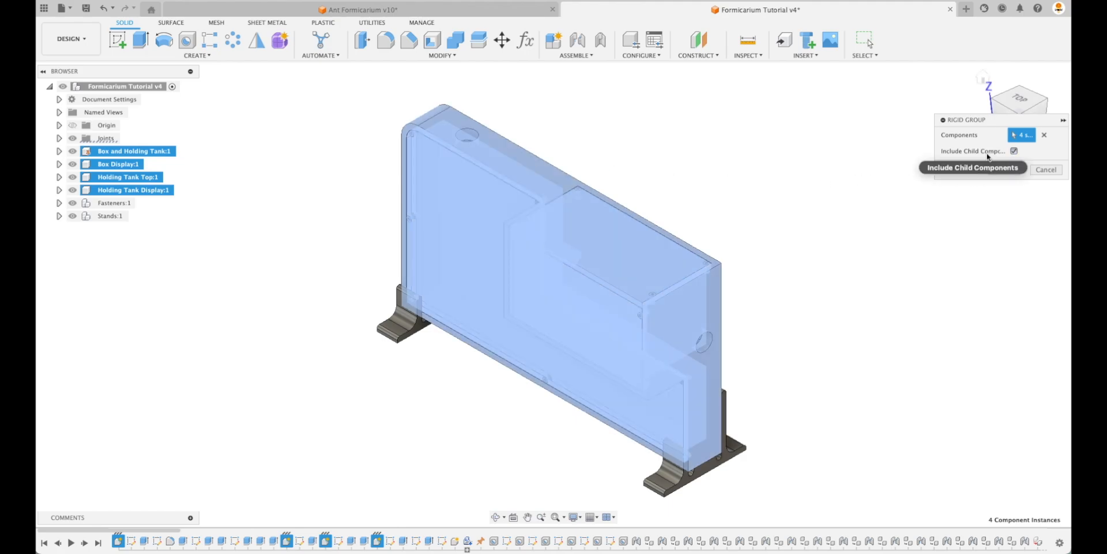
click(1004, 169)
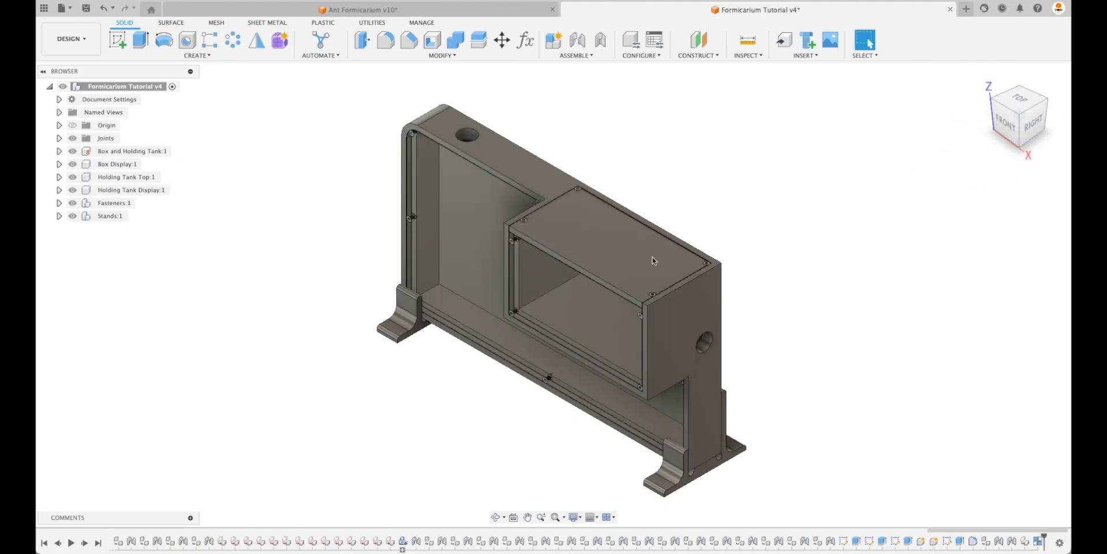
- Try to move the Box Display away from the box to check the rigid group, and clear the selection
drag(434, 270, 424, 211)
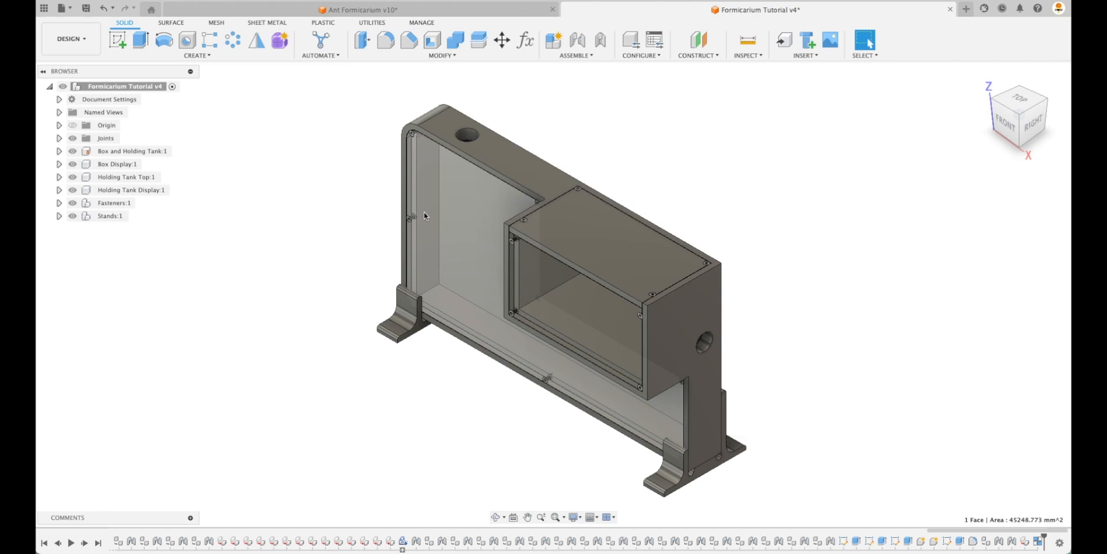
click(467, 178)
click(645, 150)
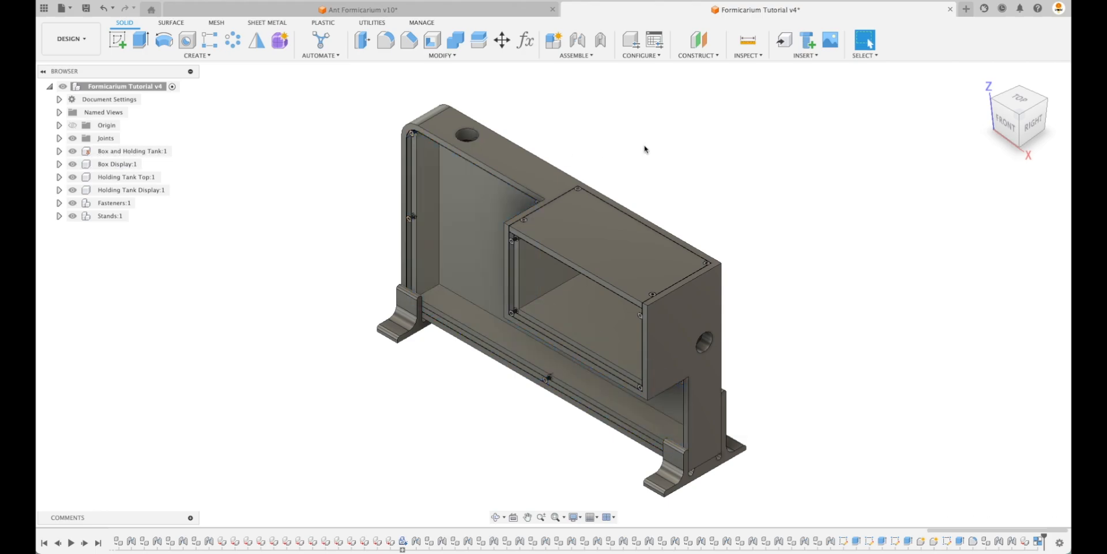